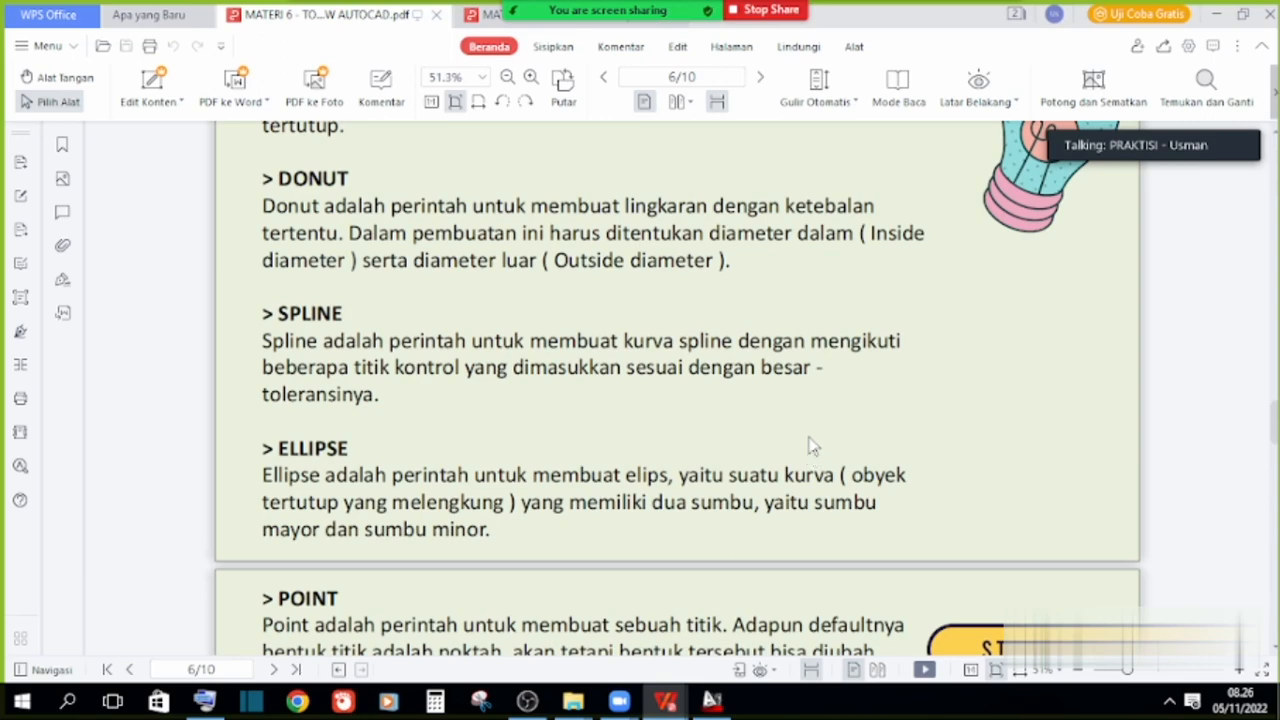
# Read the PDF from the Ellipse section down to the draw-command shortcut table, enlarging the page to 70%.
pyautogui.scroll(-5, 812, 446)
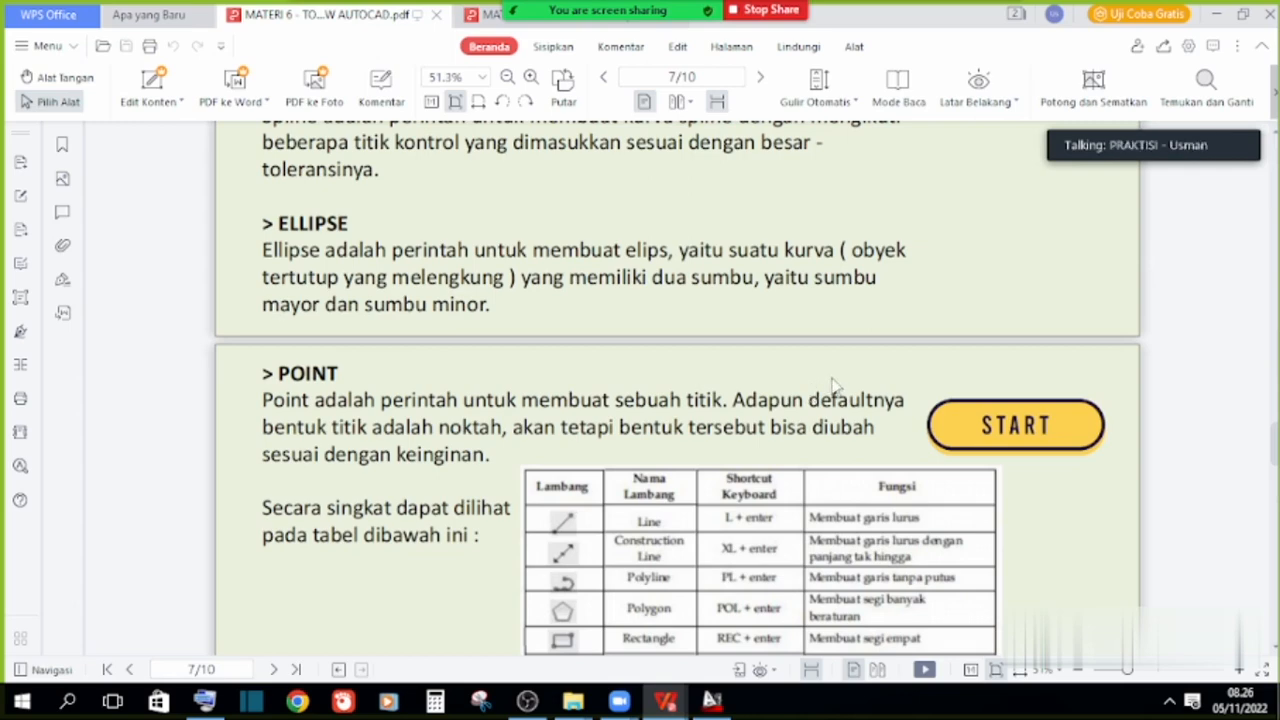
pyautogui.scroll(-3, 833, 383)
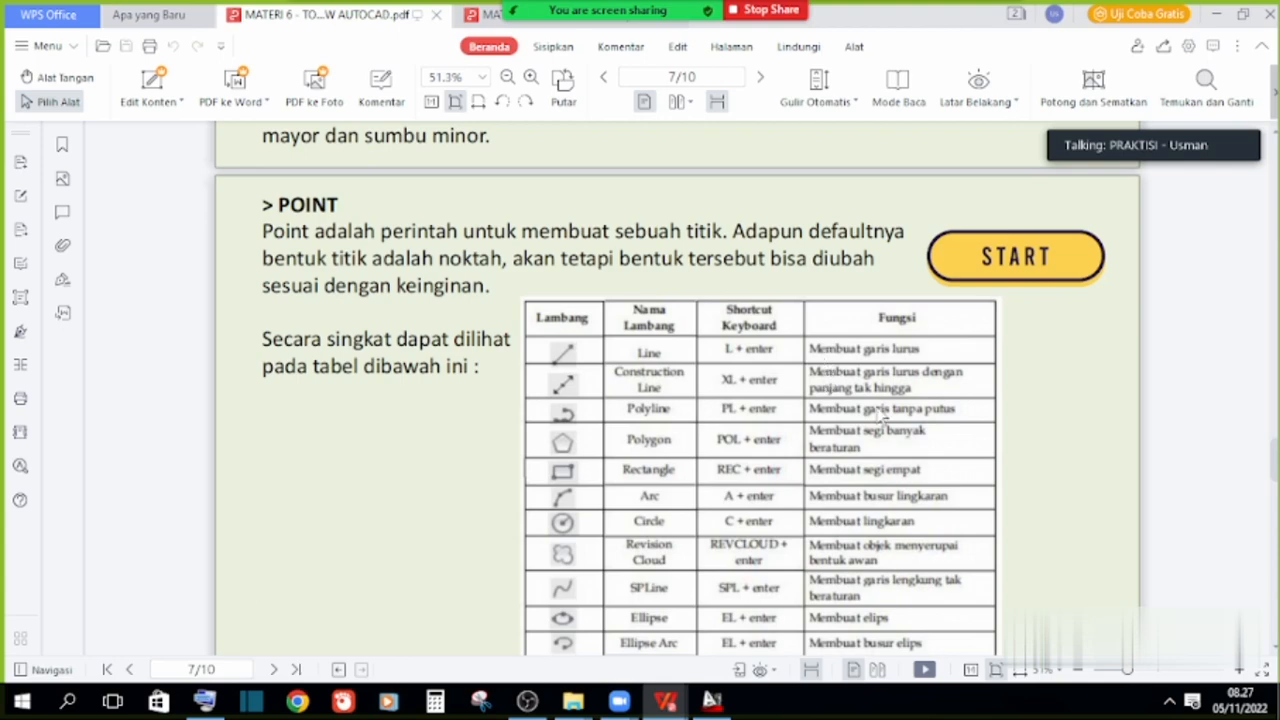
pyautogui.scroll(-1, 851, 417)
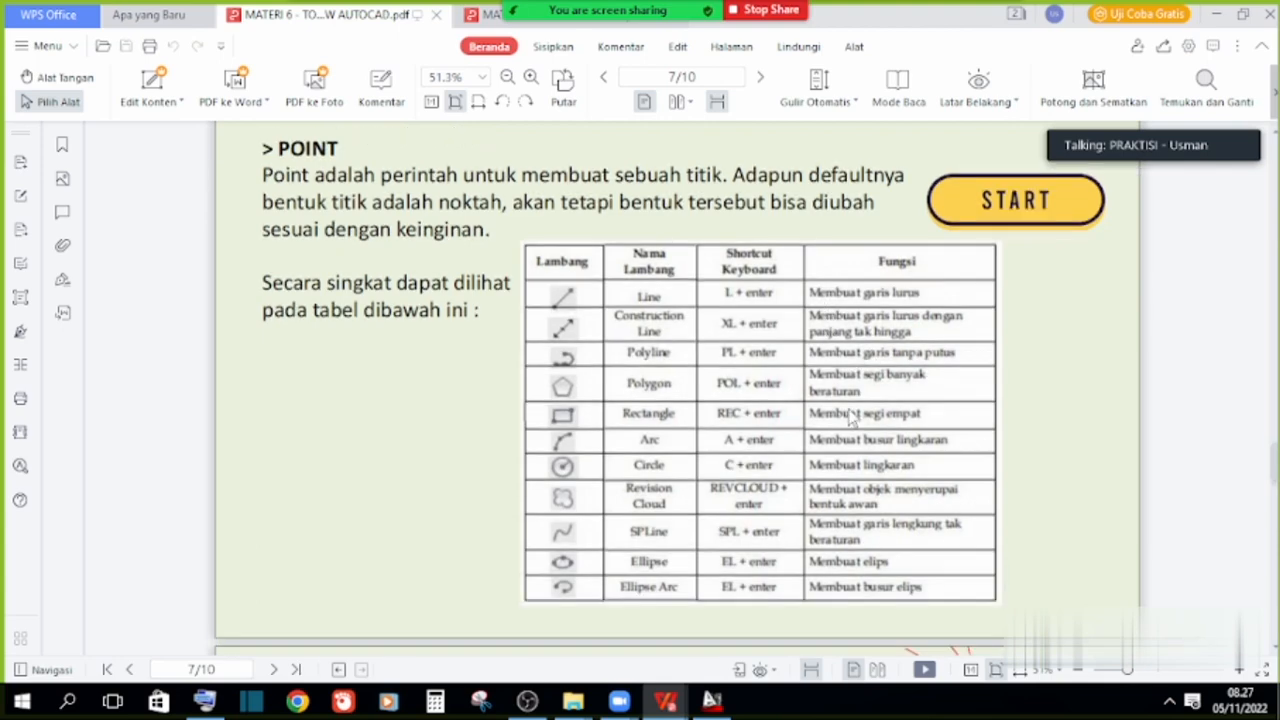
pyautogui.keyDown('ctrl'); pyautogui.scroll(2, 1122, 510); pyautogui.keyUp('ctrl')
pyautogui.scroll(-3, 1122, 510)
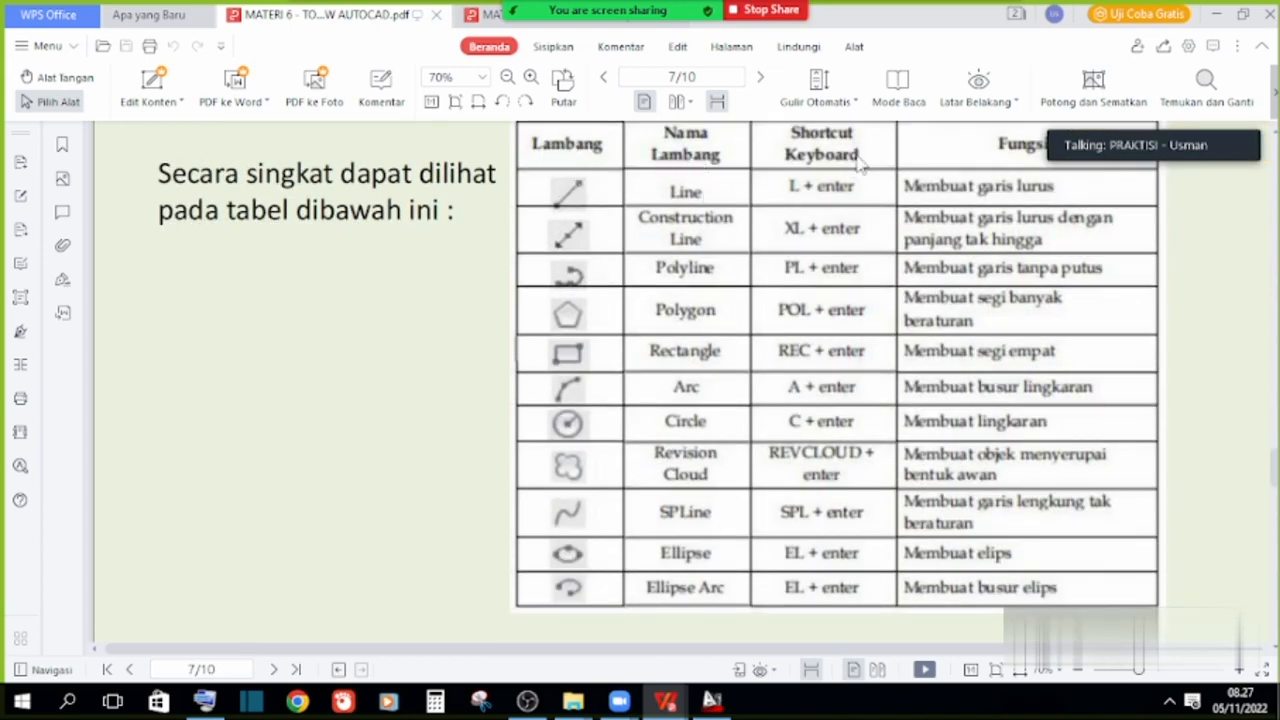
pyautogui.scroll(1, 860, 222)
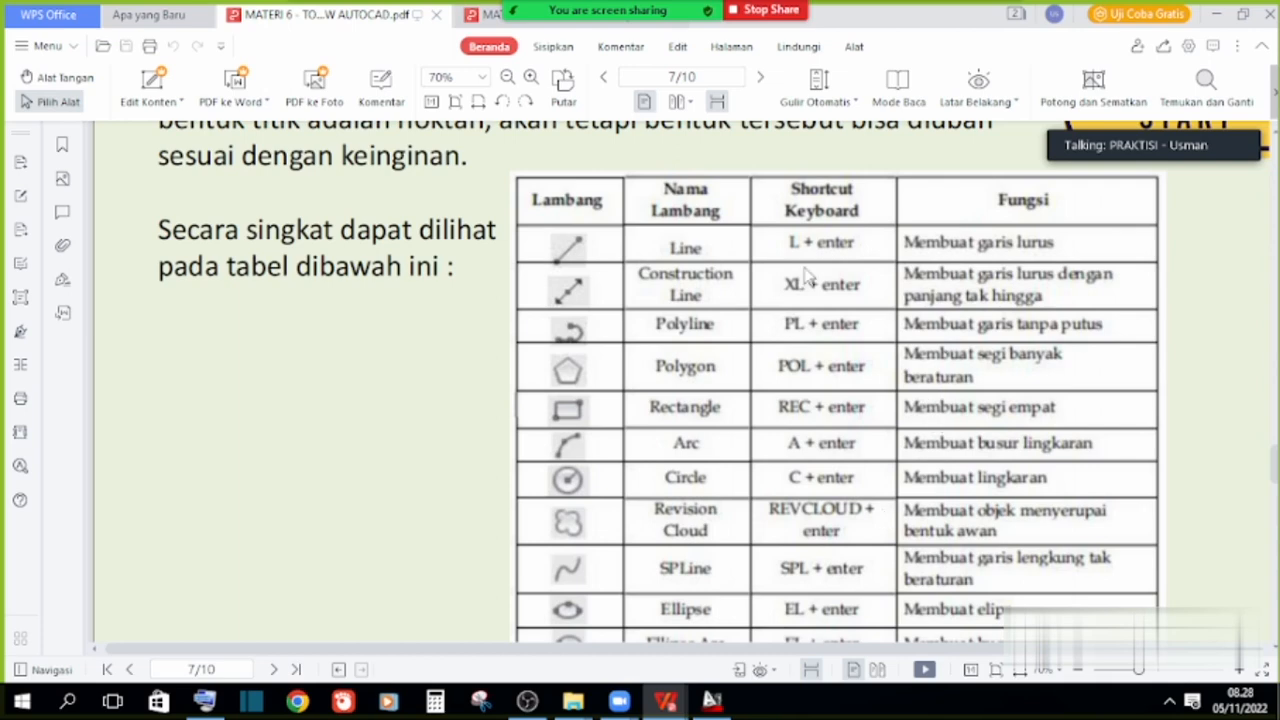
# Switch to AutoCAD, view the available profiles in the Options dialog, and close it without changes.
pyautogui.click(711, 699)
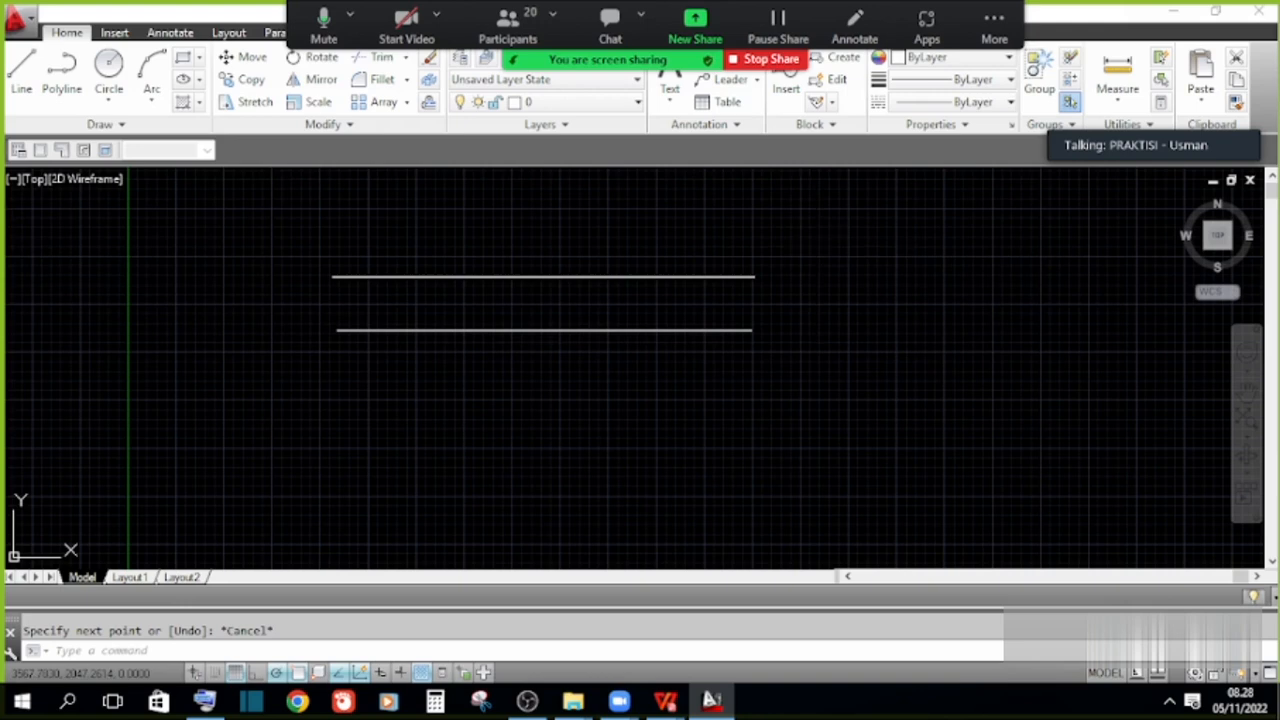
pyautogui.rightClick(812, 246)
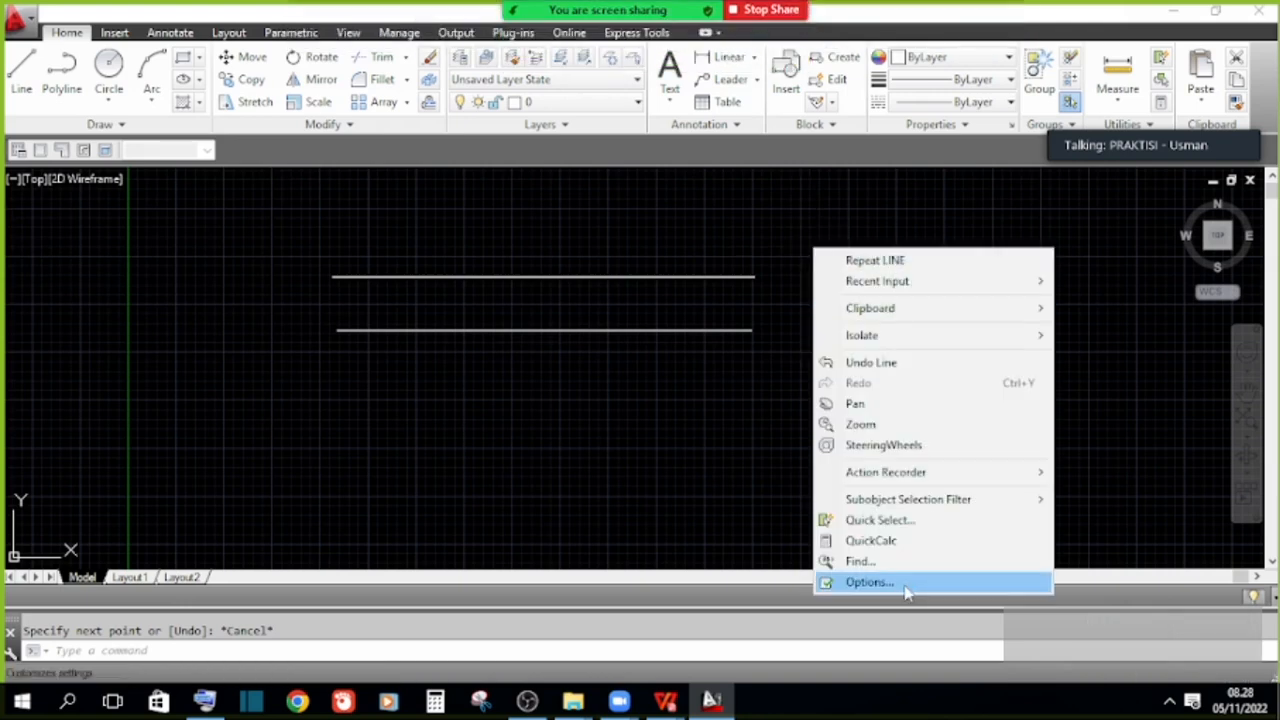
pyautogui.click(935, 584)
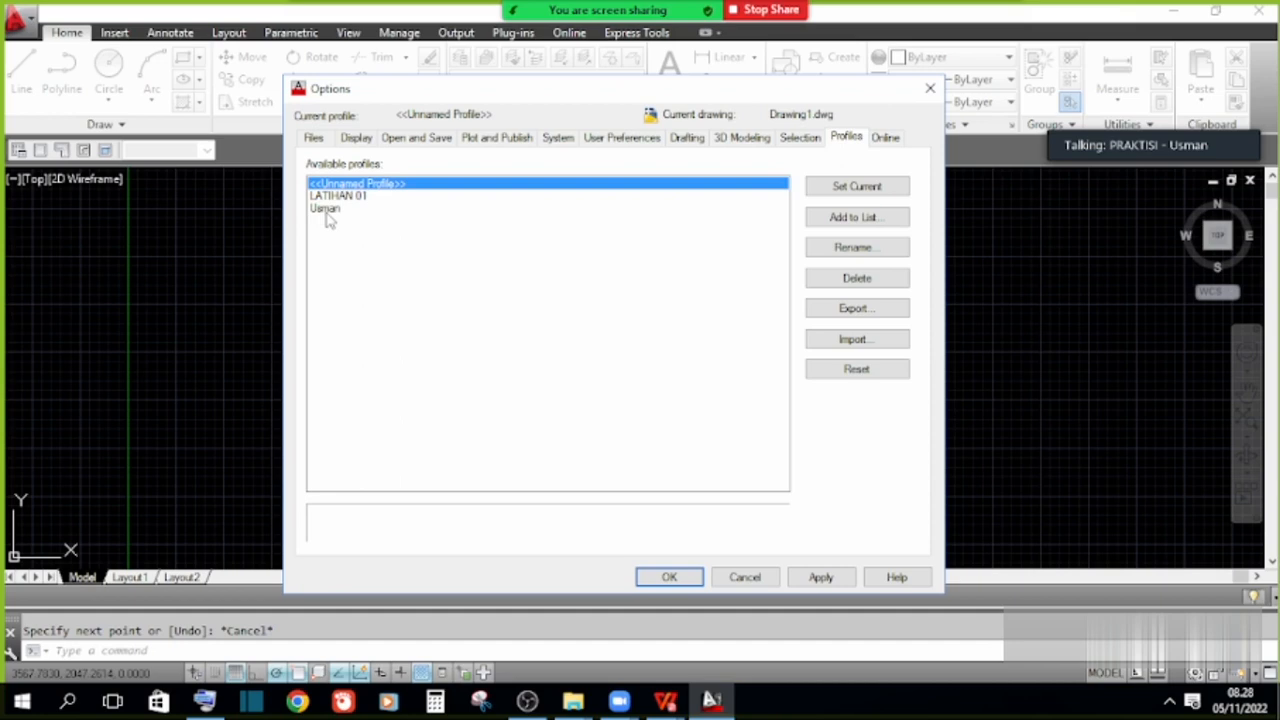
pyautogui.click(930, 88)
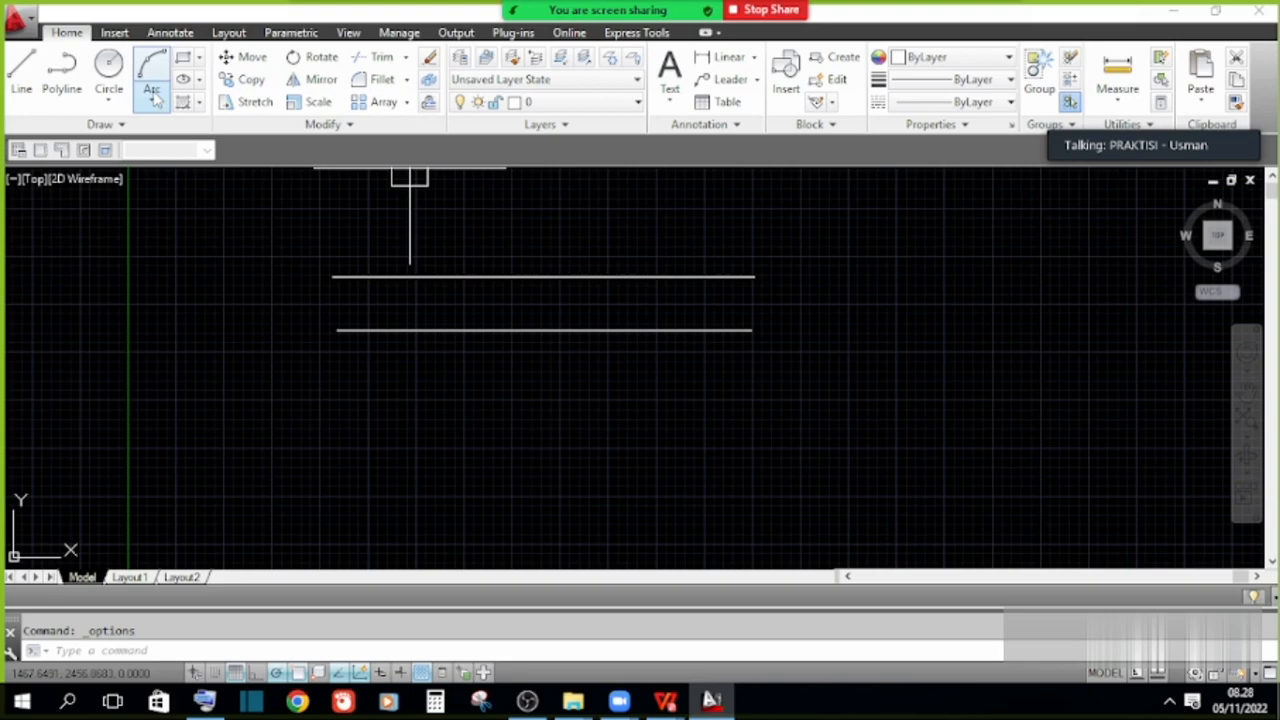
# Compare the Line and Construction Line rows of the PDF's shortcut table with AutoCAD's expanded Draw tools.
pyautogui.moveTo(655, 706)
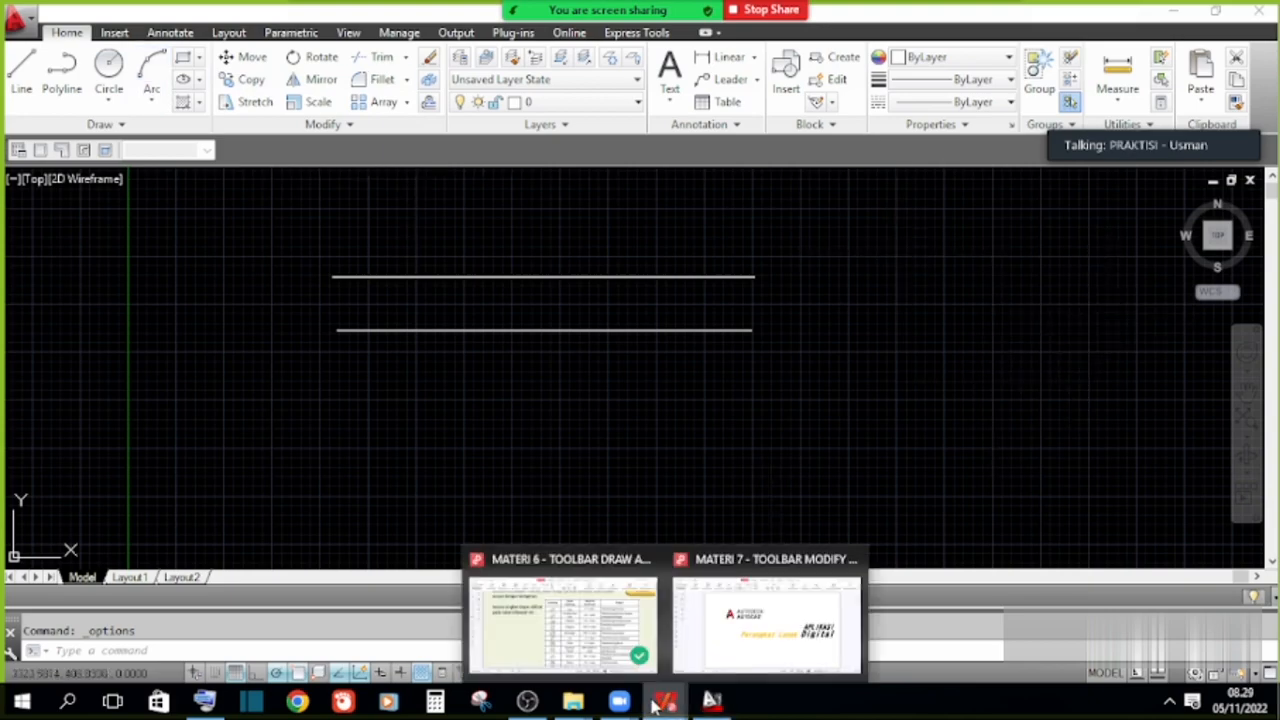
pyautogui.click(603, 620)
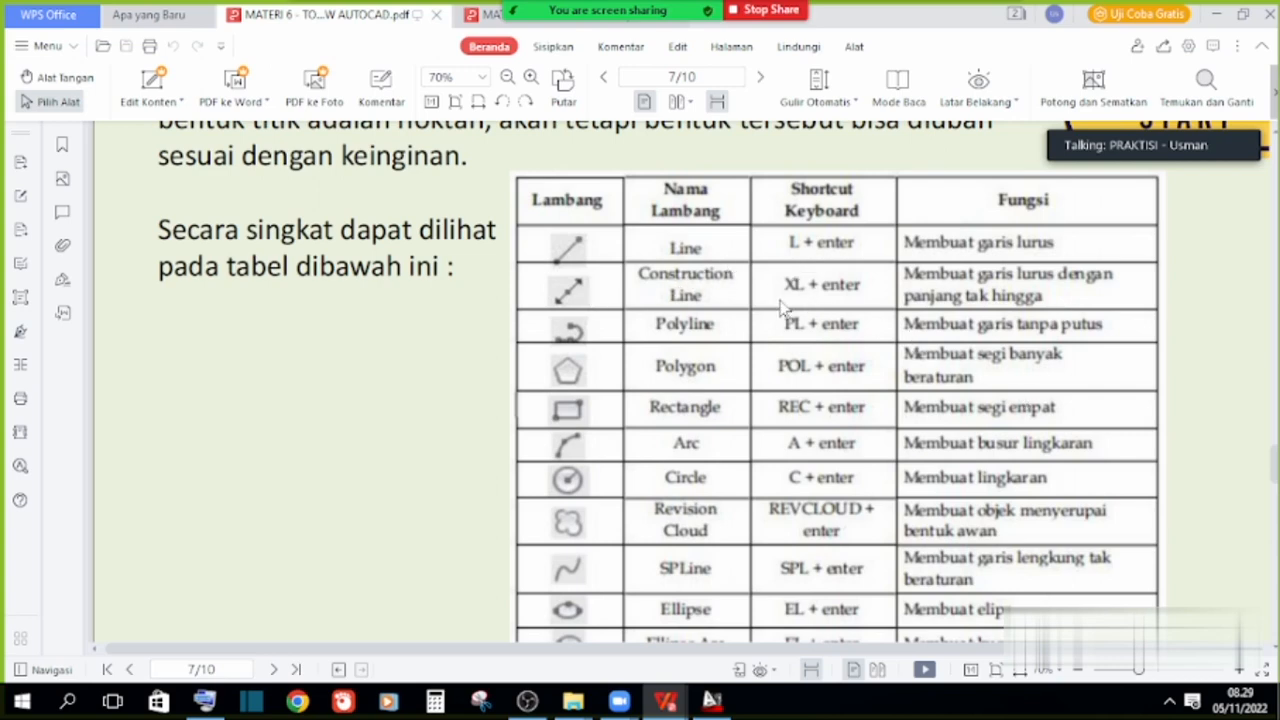
pyautogui.click(702, 705)
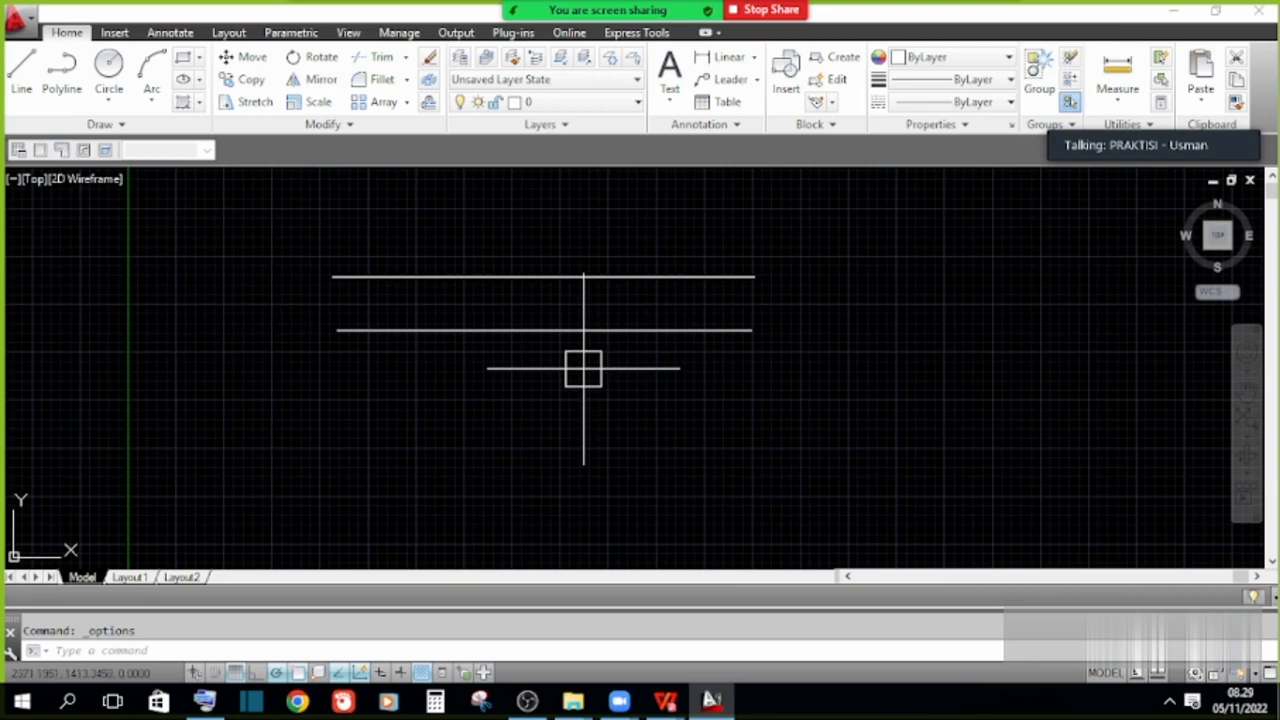
pyautogui.click(108, 125)
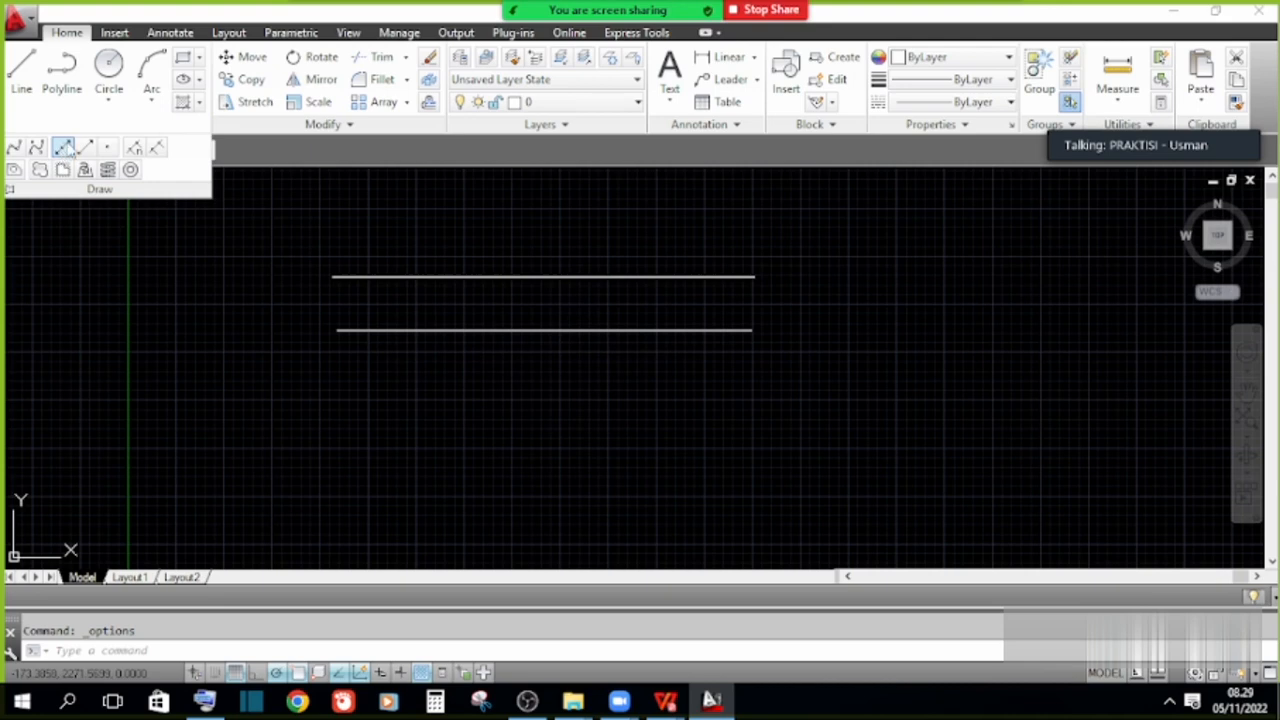
pyautogui.hotkey('alt', 'Tab')
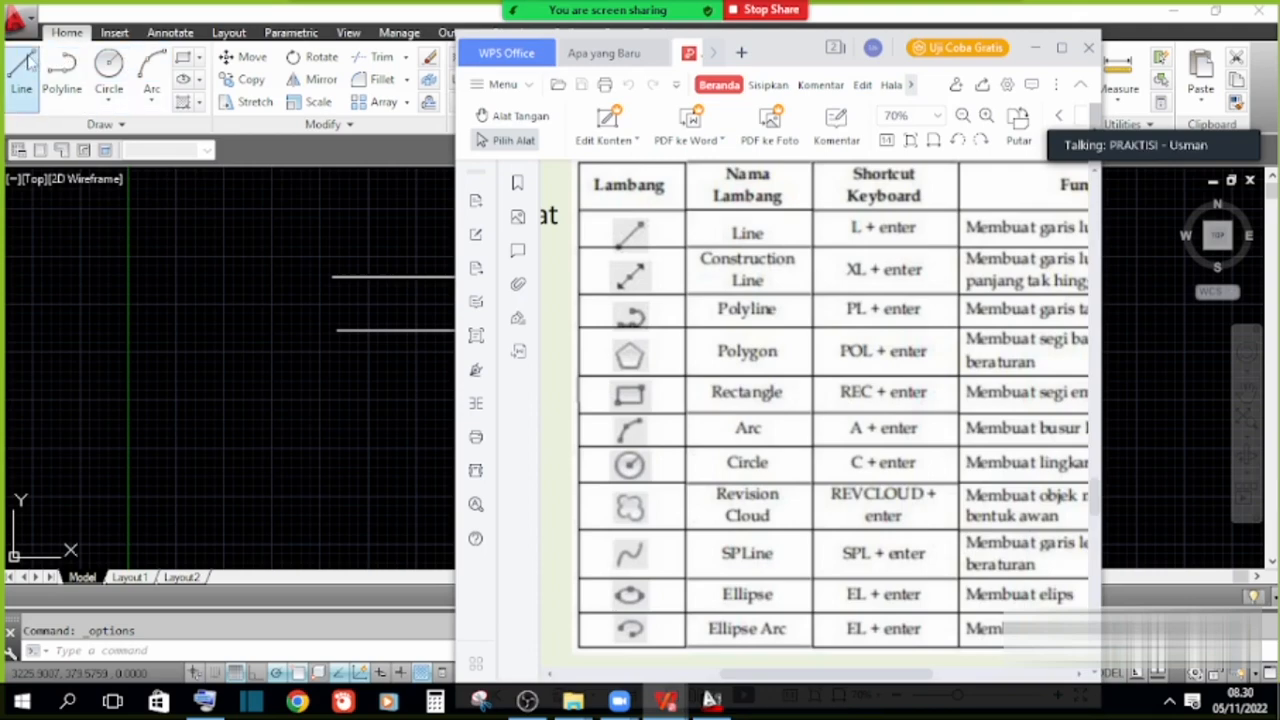
pyautogui.hotkey('alt', 'Tab')
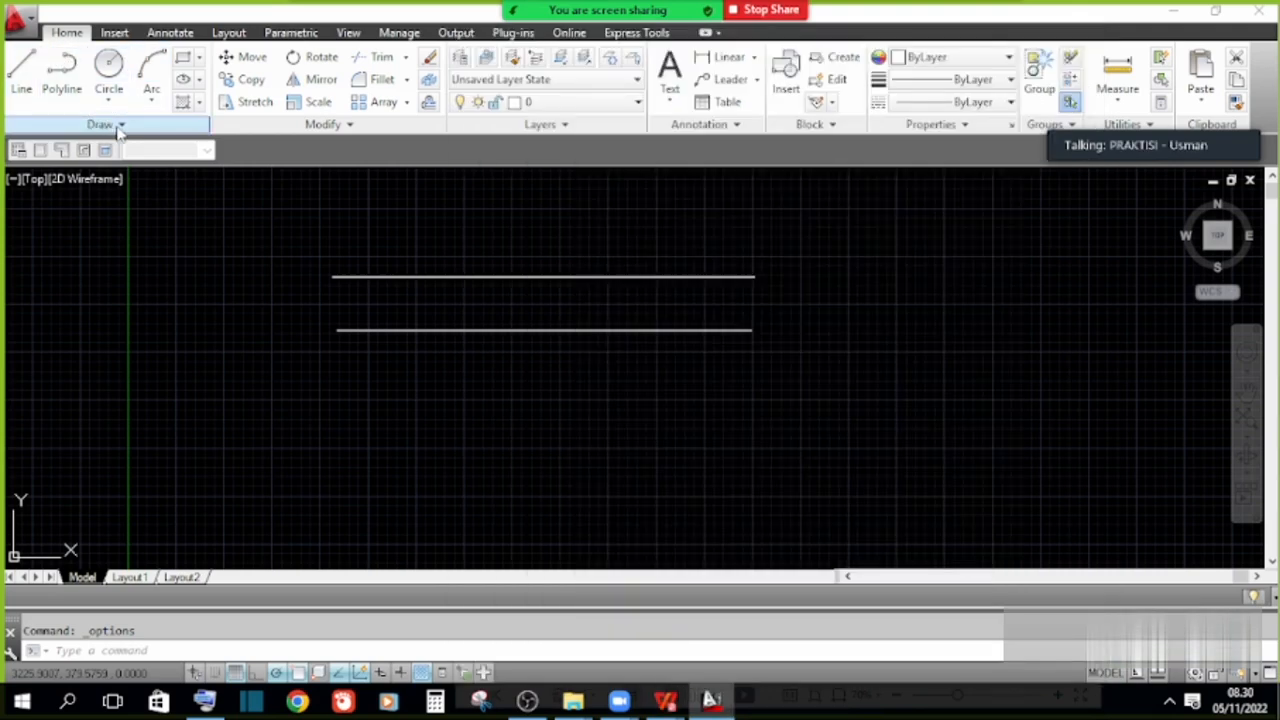
# Check the table's Polygon and Rectangle symbols against AutoCAD's Draw tools, showing the Rectangle and Polygon variants.
pyautogui.click(118, 125)
pyautogui.hotkey('alt', 'Tab')
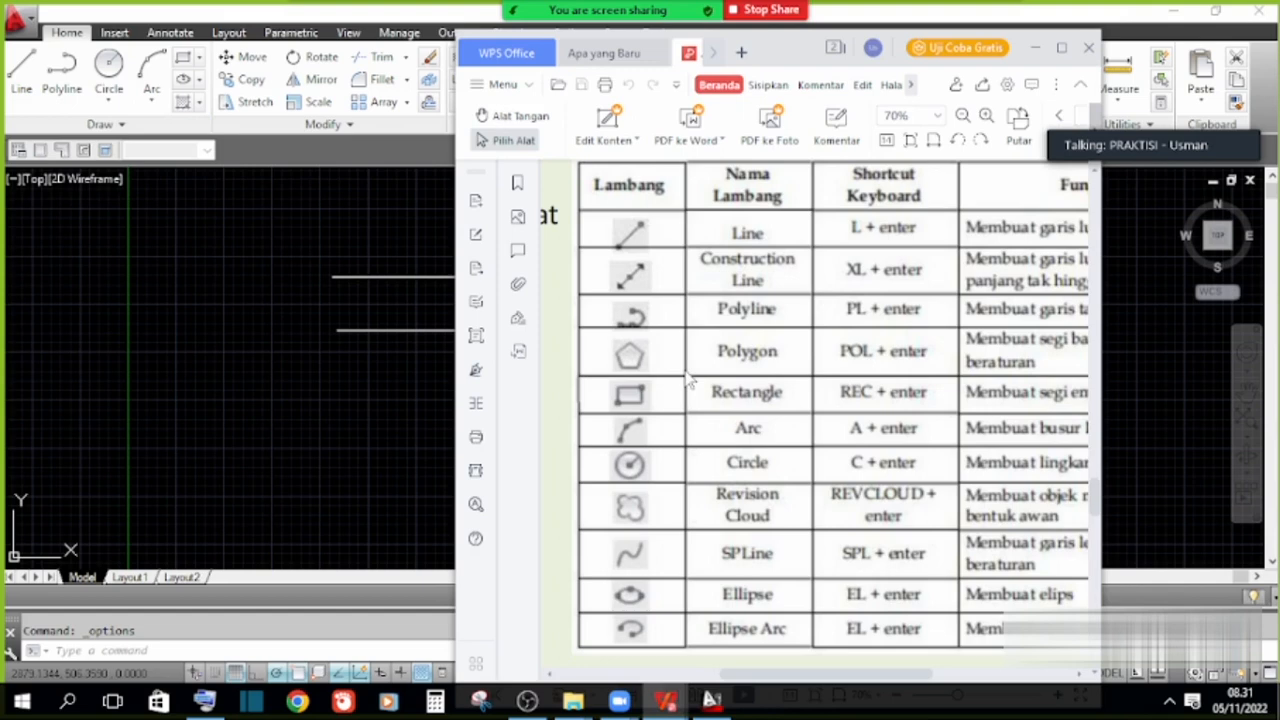
pyautogui.hotkey('alt', 'Tab')
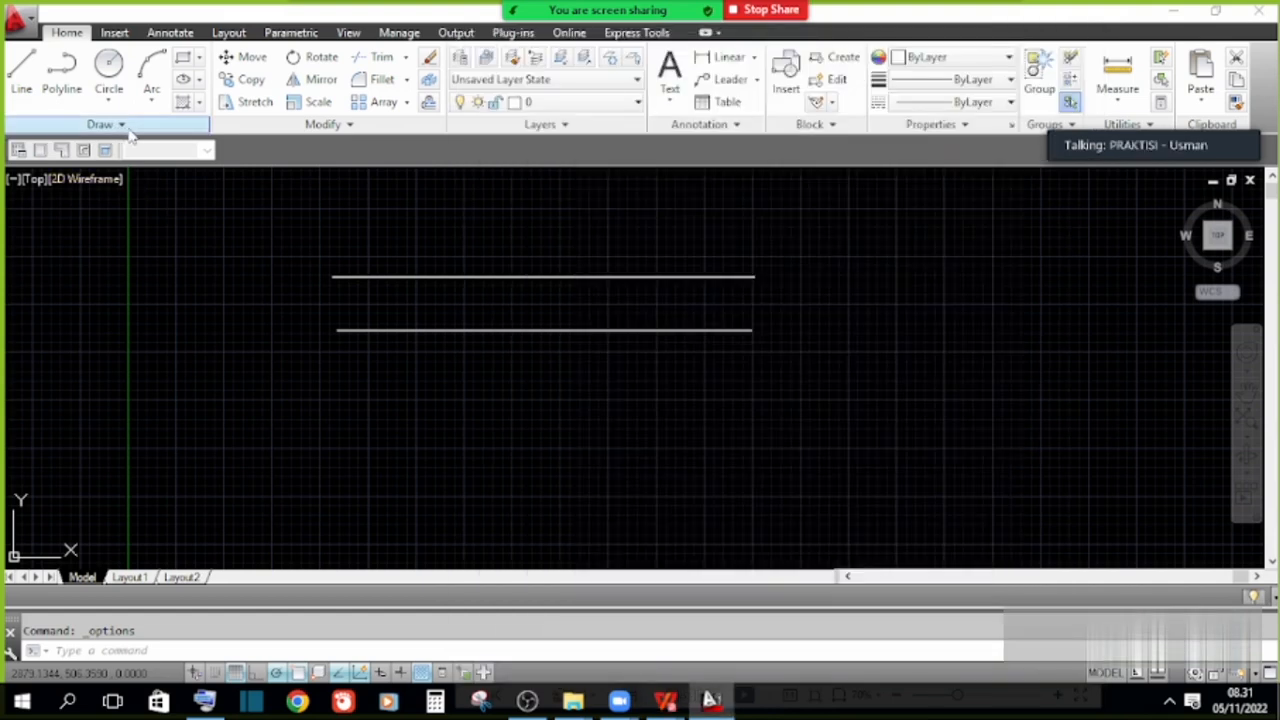
pyautogui.click(130, 132)
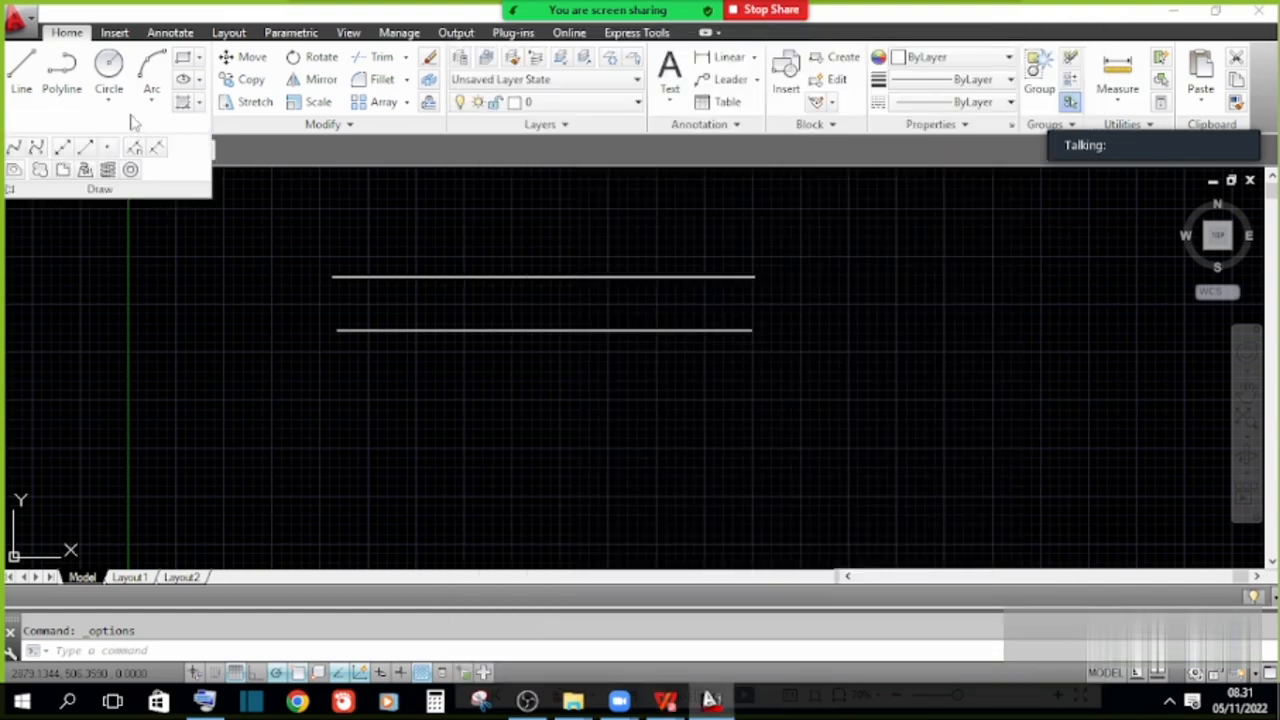
pyautogui.click(200, 58)
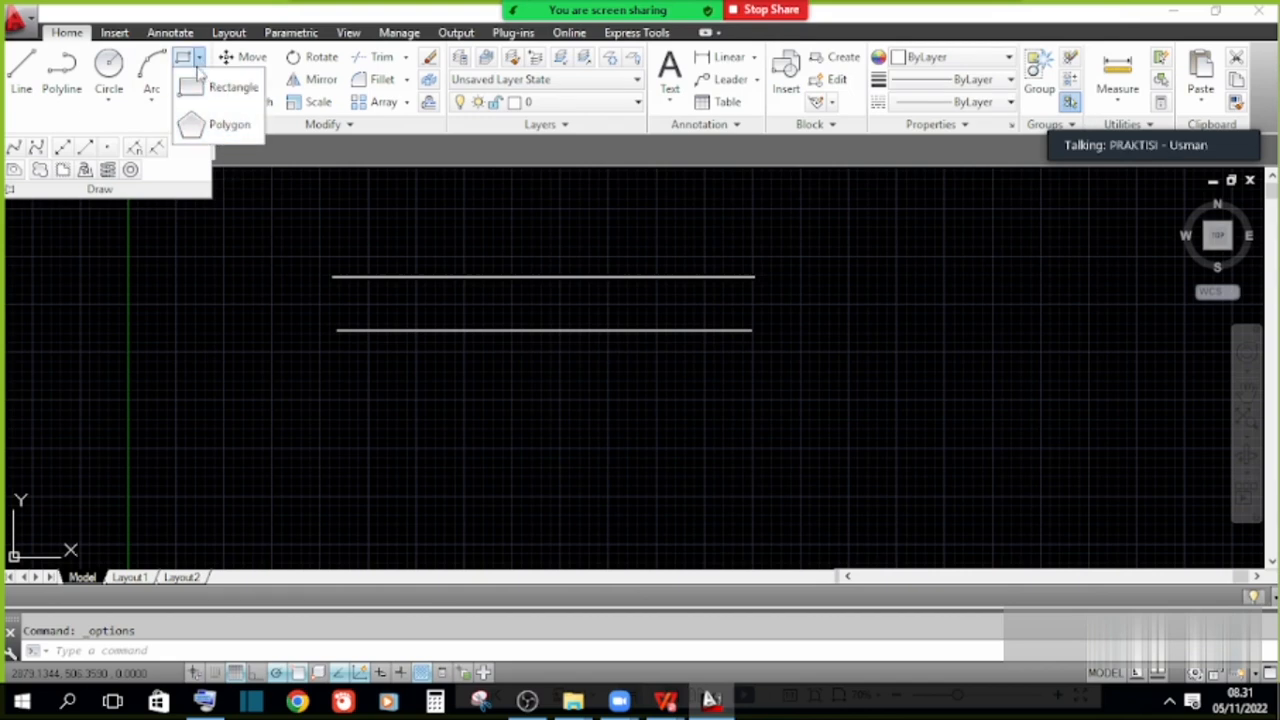
# Compare the PDF table's Revision Cloud symbol with the matching tool among AutoCAD's expanded Draw tools.
pyautogui.click(665, 701)
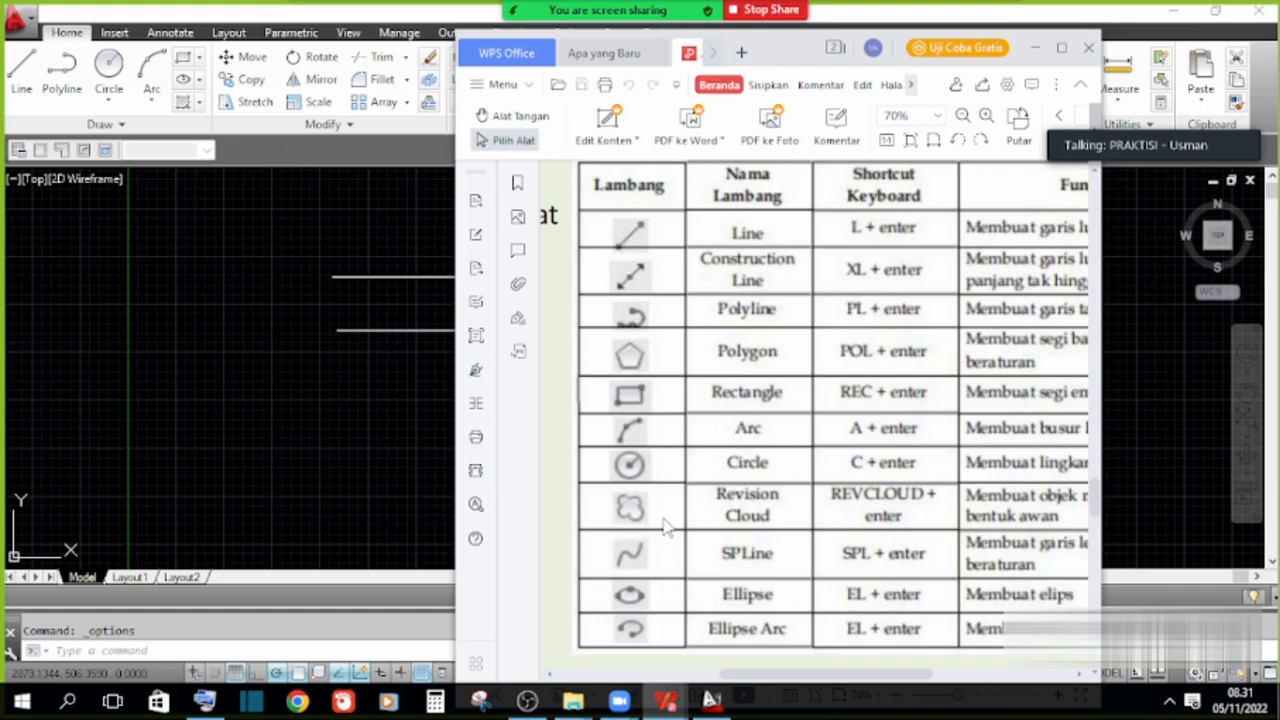
pyautogui.click(105, 127)
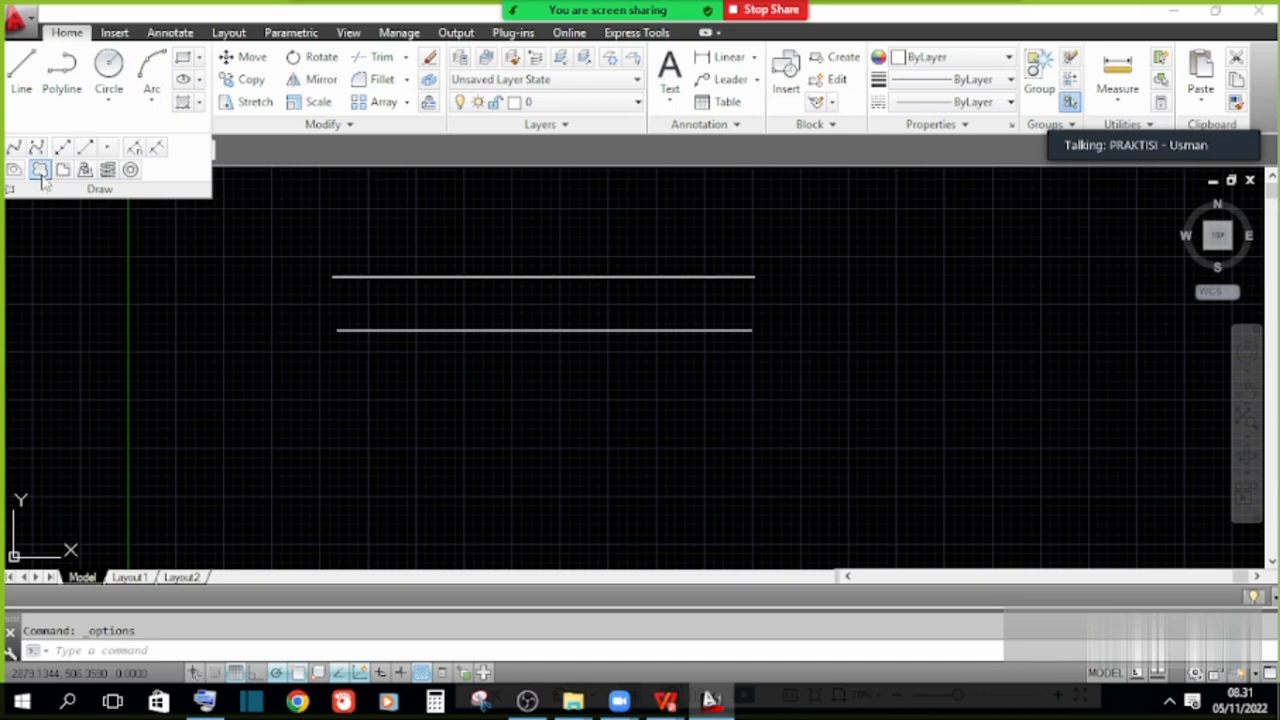
pyautogui.moveTo(663, 697)
pyautogui.click(630, 622)
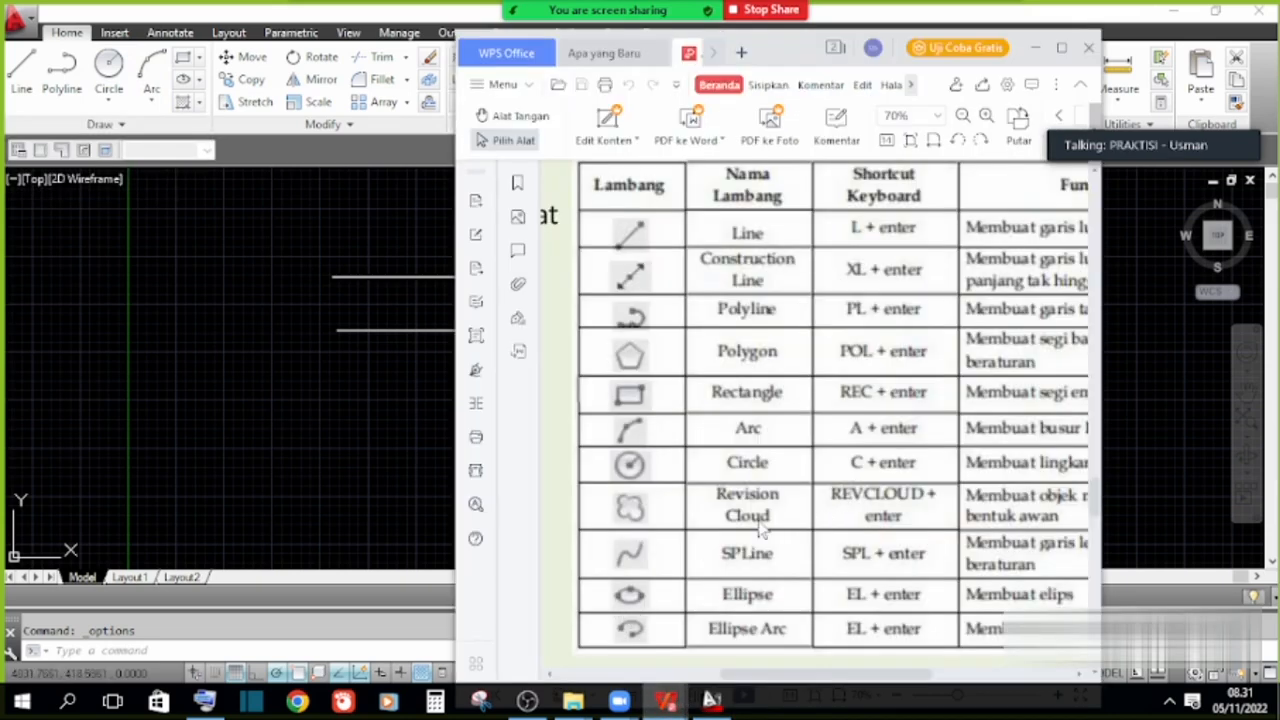
# Review the table's SPLine, Ellipse and Ellipse Arc rows and locate the spline tools in AutoCAD.
pyautogui.scroll(-1, 775, 552)
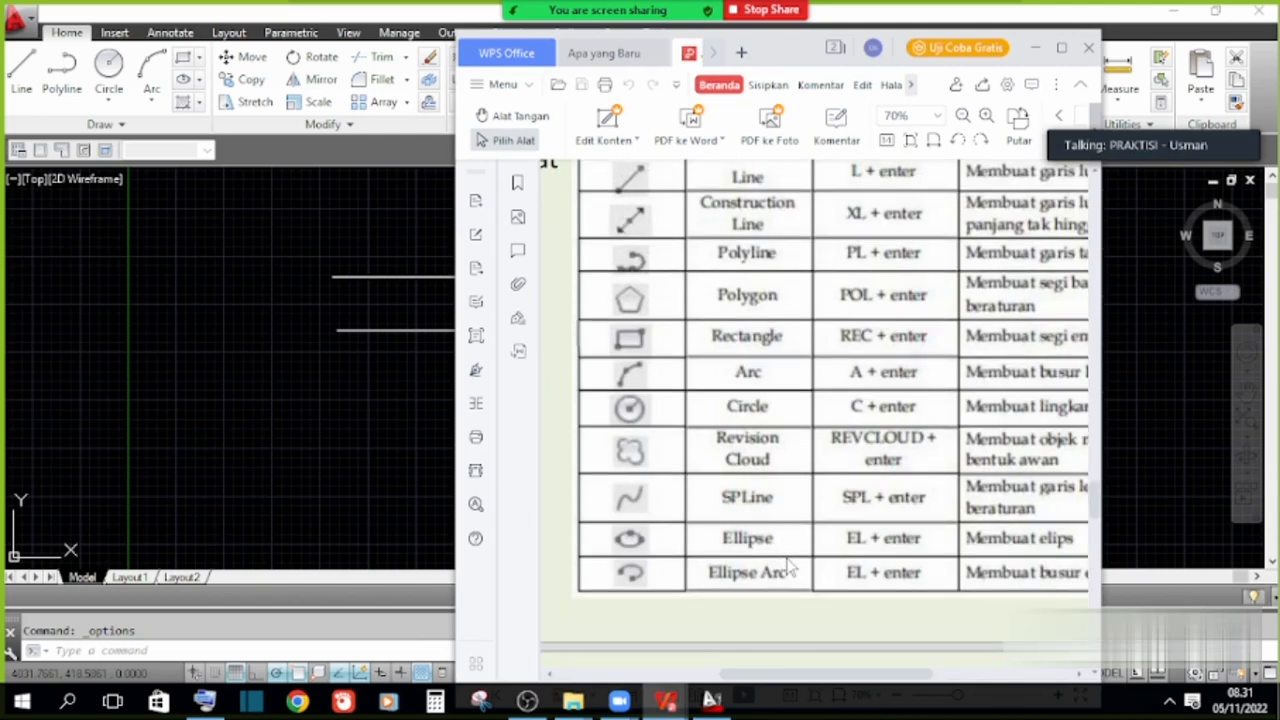
pyautogui.scroll(-1, 789, 567)
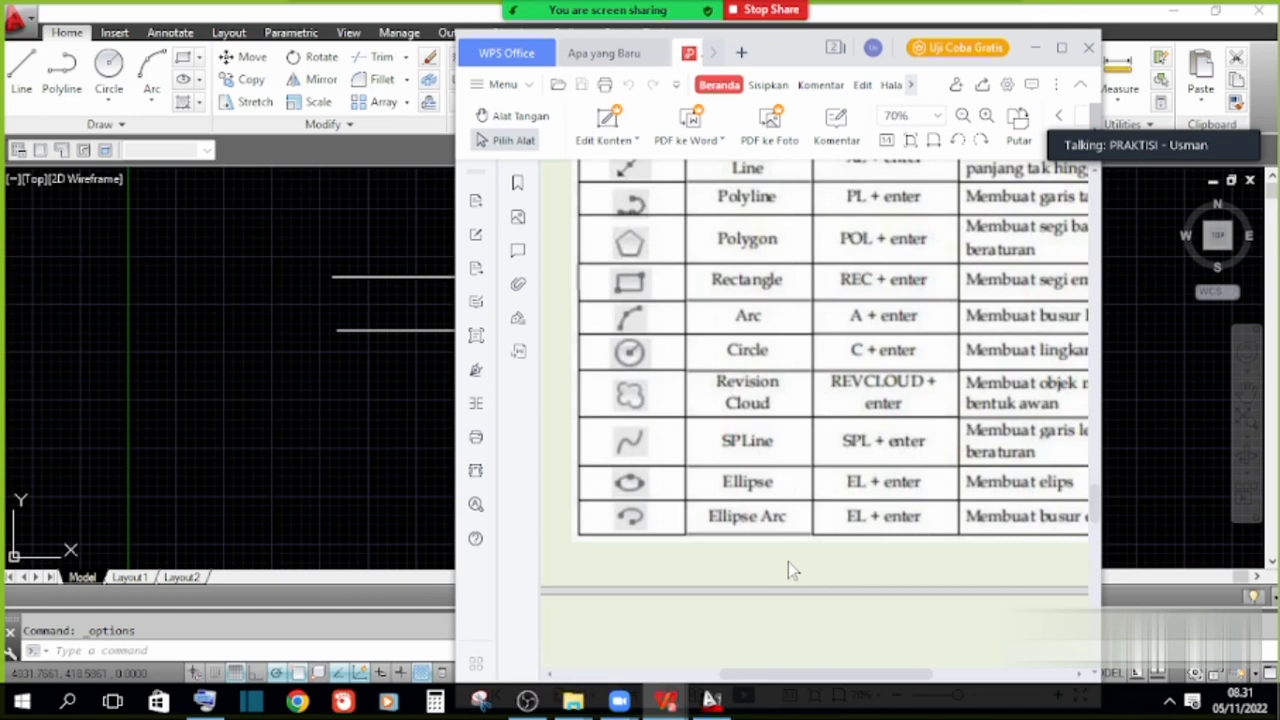
pyautogui.click(125, 137)
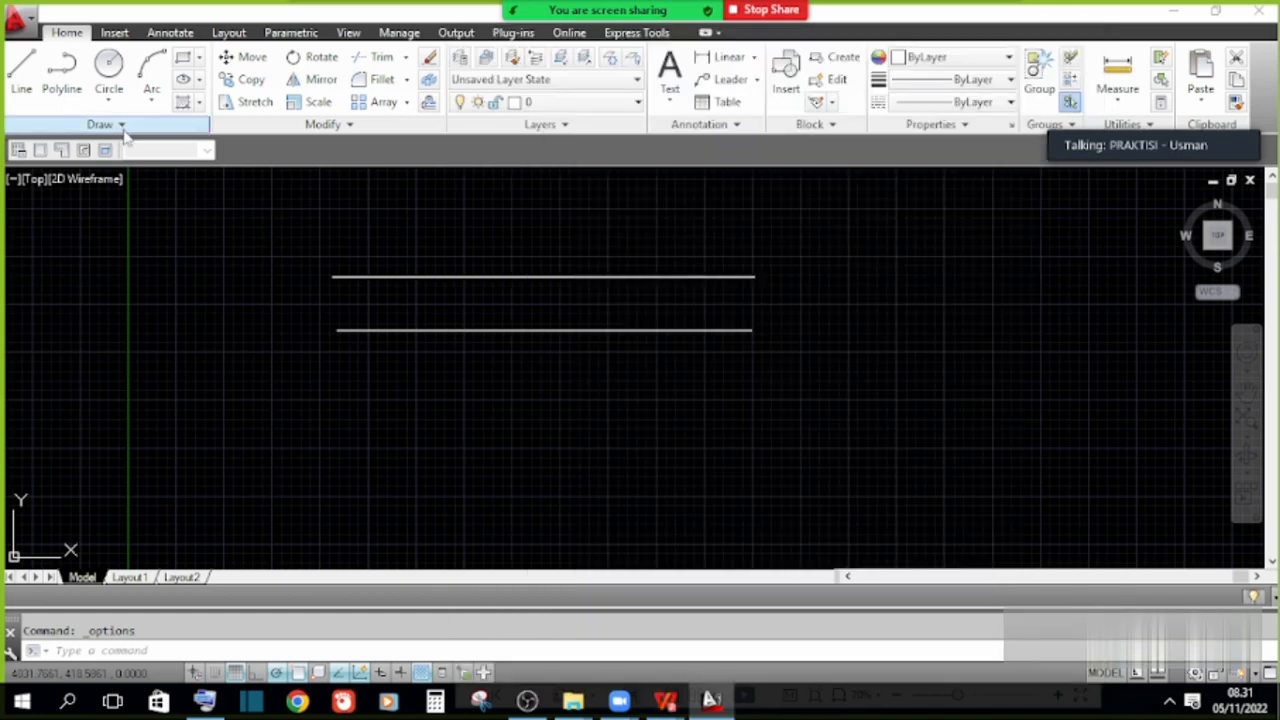
pyautogui.click(110, 127)
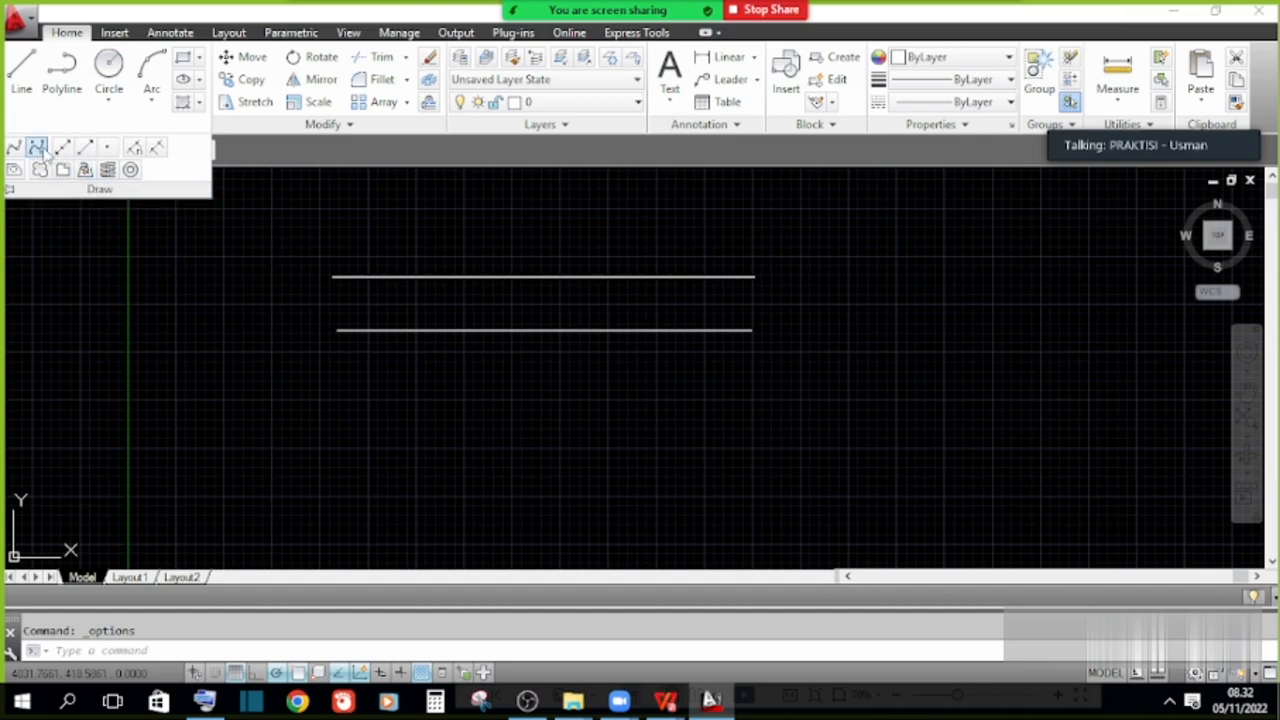
# Read the PDF's Point, Hatch, Gradient and Region rows at 50% zoom and locate the Hatch and Gradient tools in AutoCAD.
pyautogui.click(665, 700)
pyautogui.scroll(-5, 799, 508)
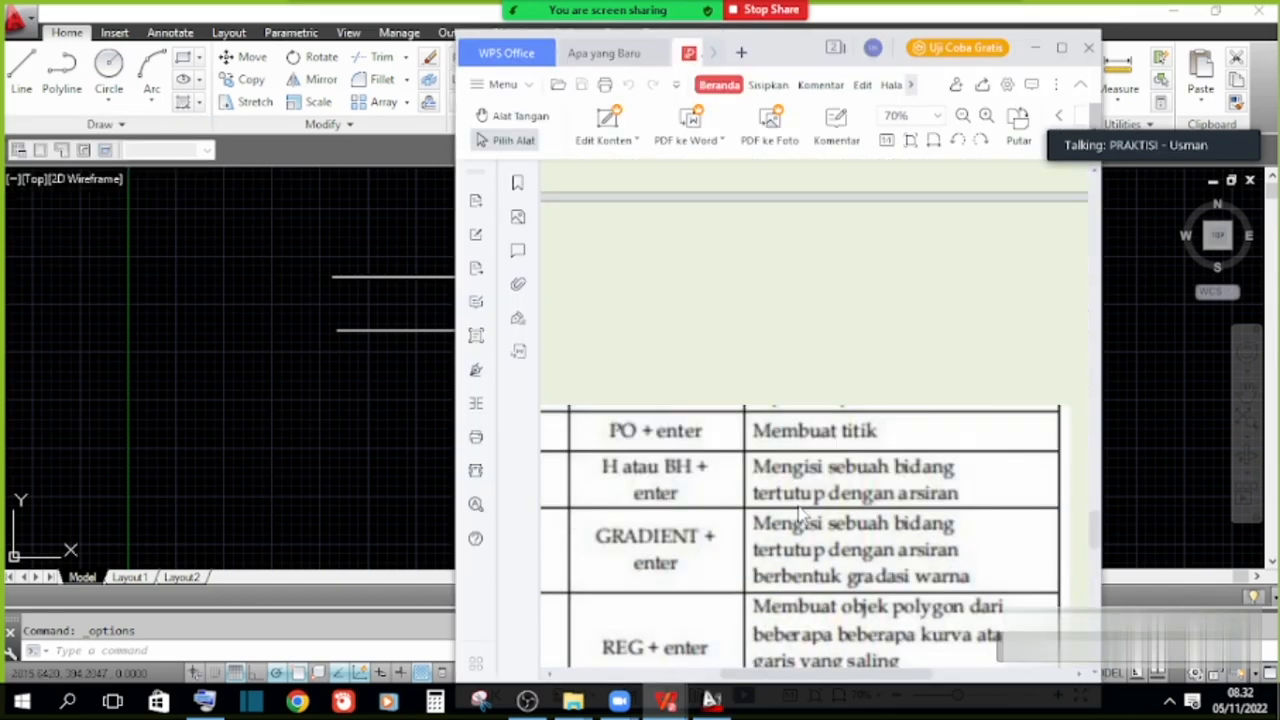
pyautogui.scroll(-10, 800, 500)
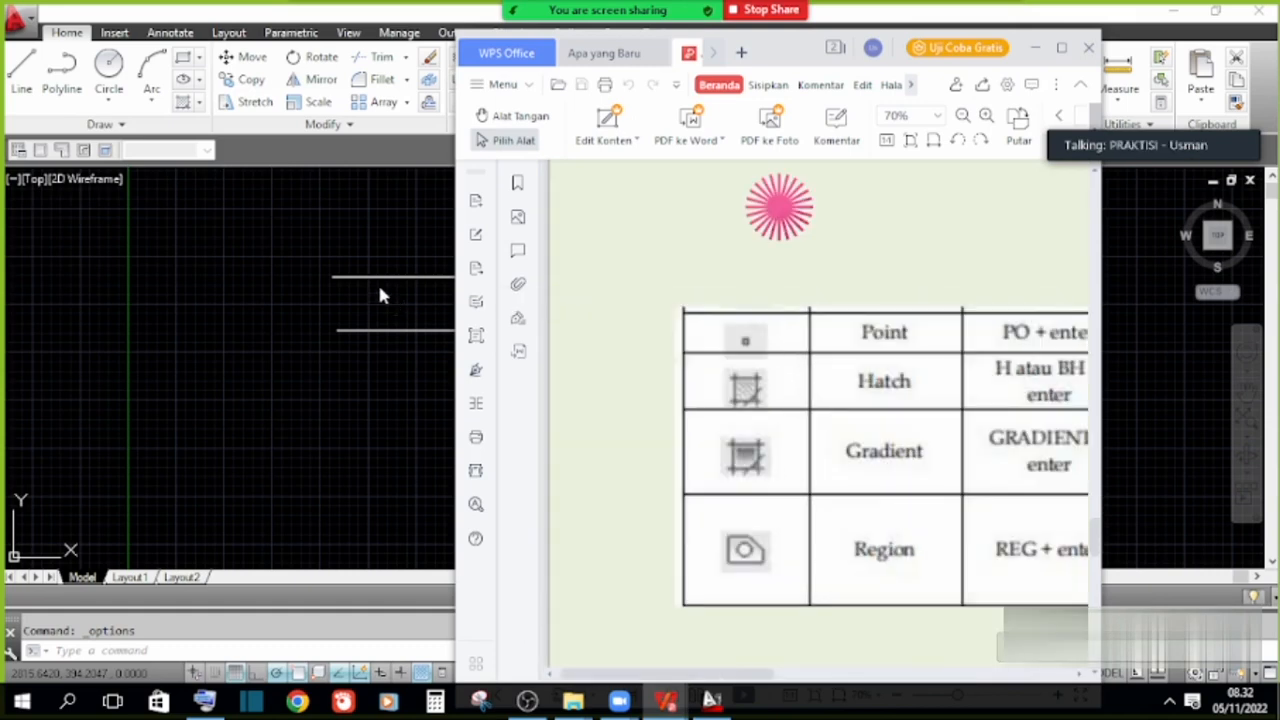
pyautogui.keyDown('ctrl'); pyautogui.scroll(-2, 957, 357); pyautogui.keyUp('ctrl')
pyautogui.scroll(-1, 957, 357)
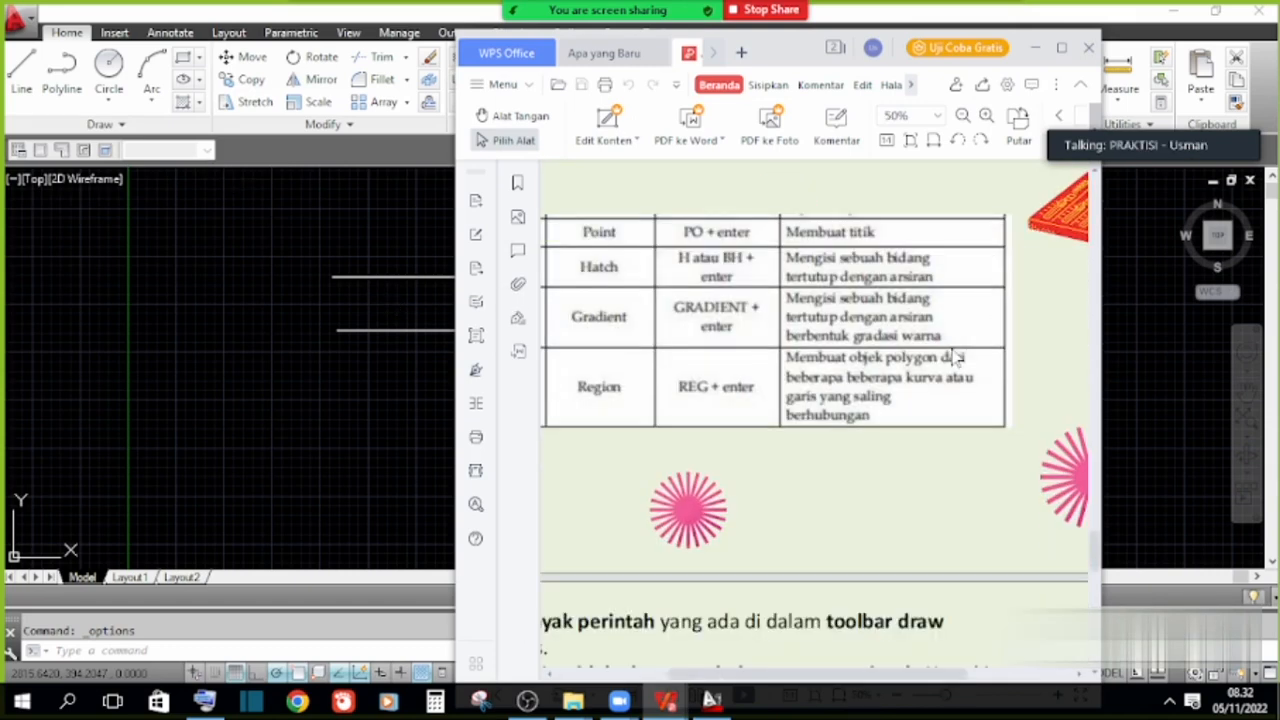
pyautogui.hscroll(-3, 770, 333)
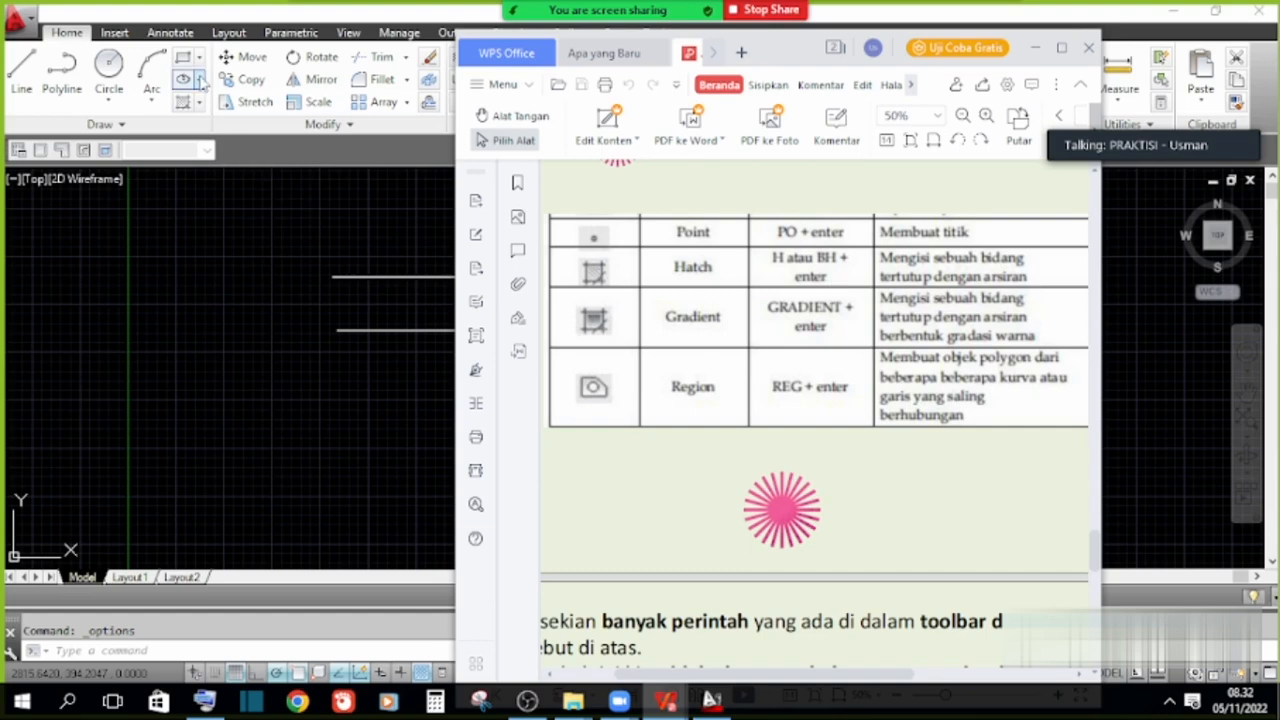
pyautogui.click(204, 110)
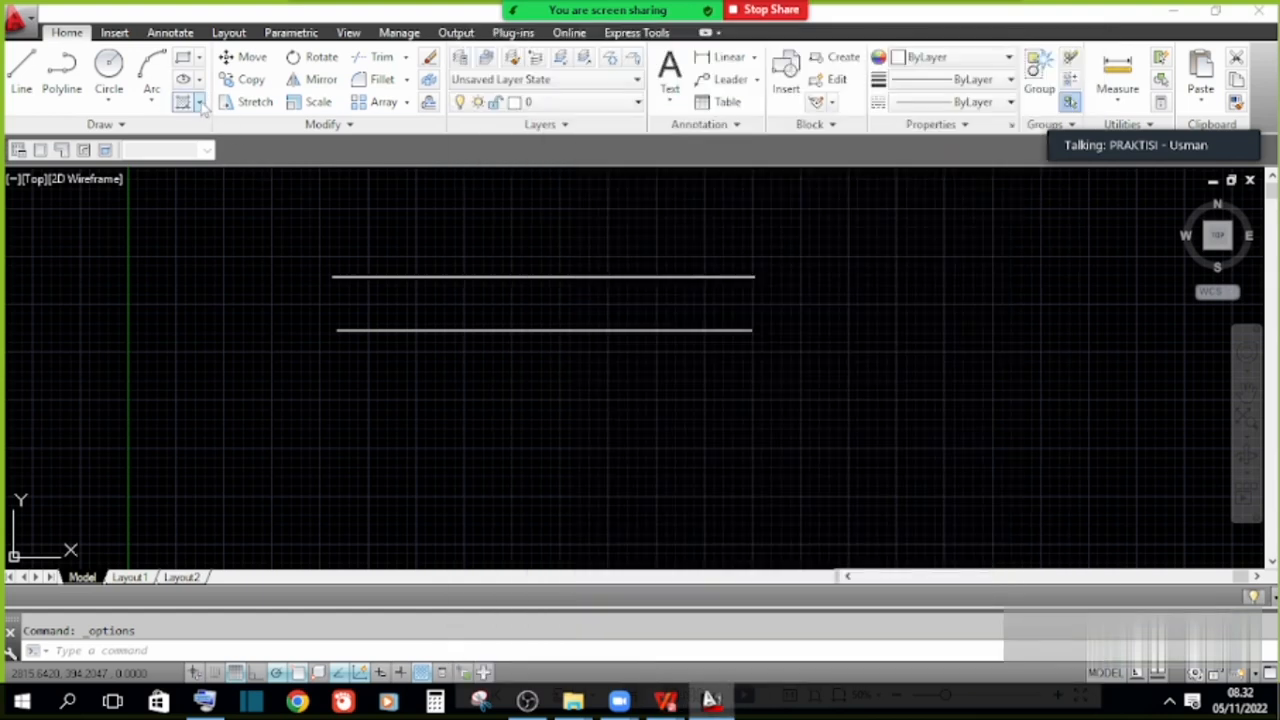
pyautogui.click(200, 108)
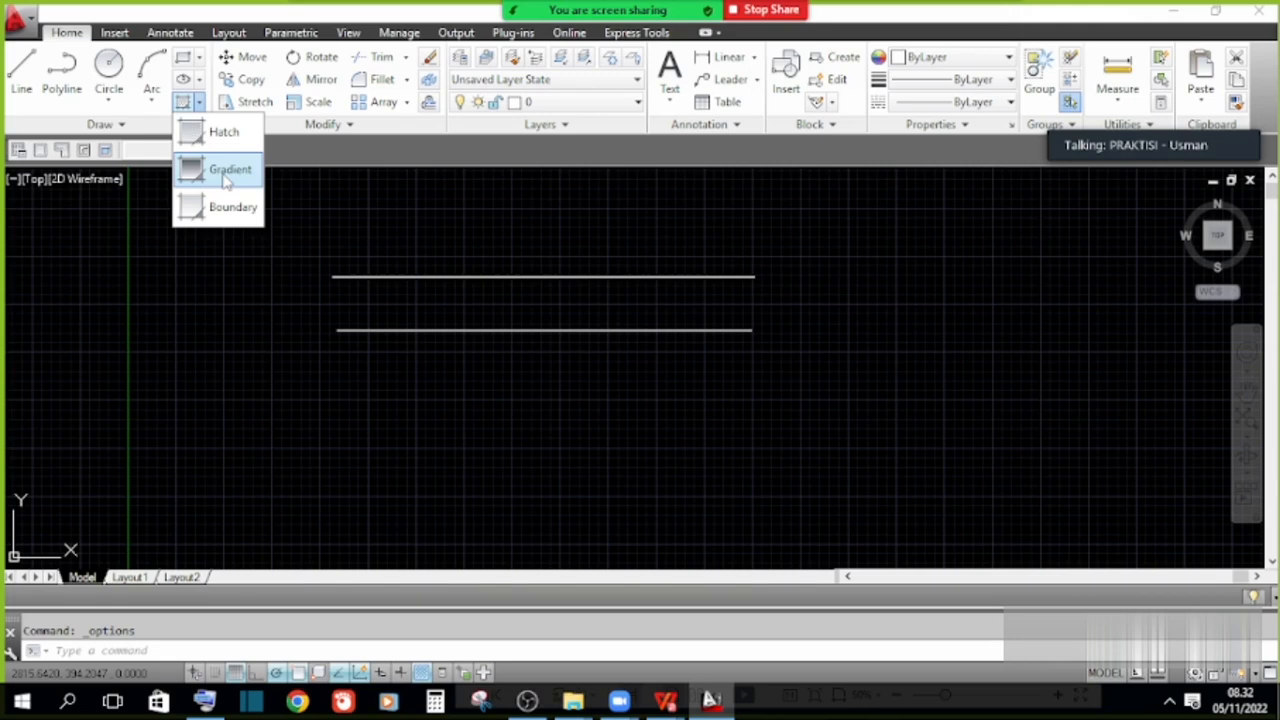
# Return to the MATERI 6 PDF's shortcut table, then widen and reposition its window so all four table columns fit over the AutoCAD drawing.
pyautogui.click(665, 700)
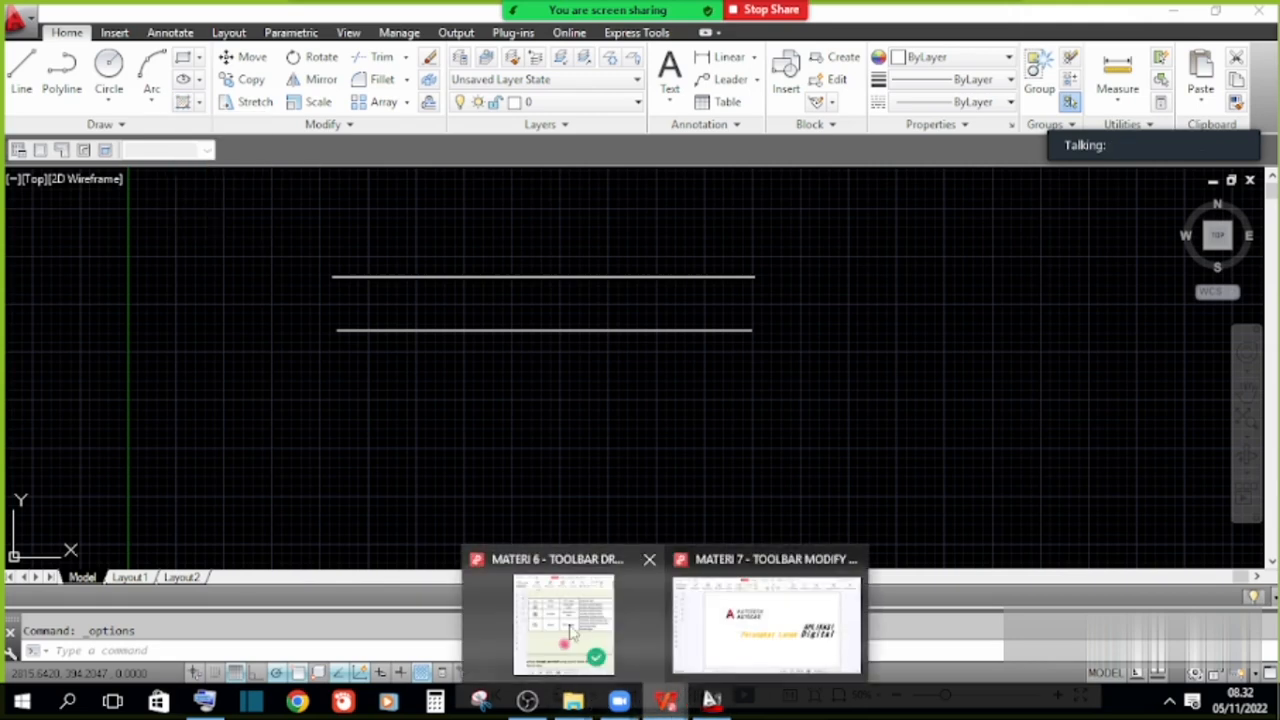
pyautogui.click(572, 632)
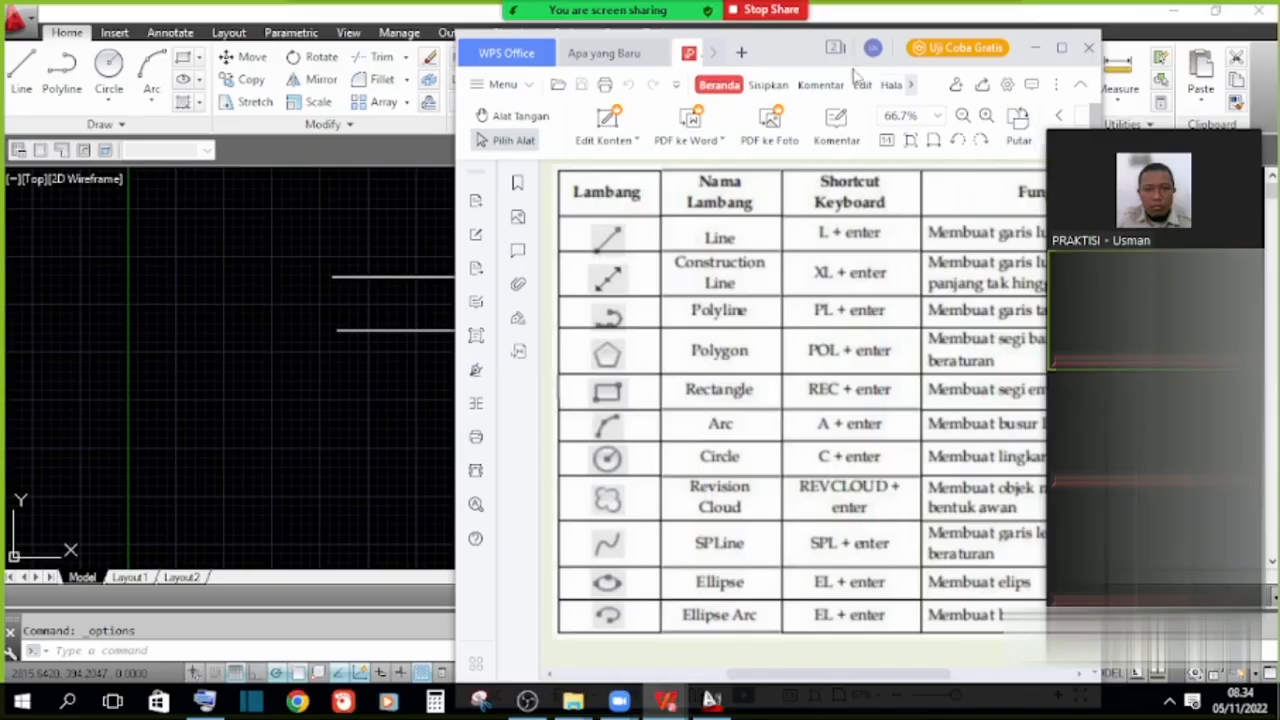
pyautogui.moveTo(455, 192); pyautogui.dragTo(357, 192)
pyautogui.moveTo(795, 52); pyautogui.dragTo(698, 55)
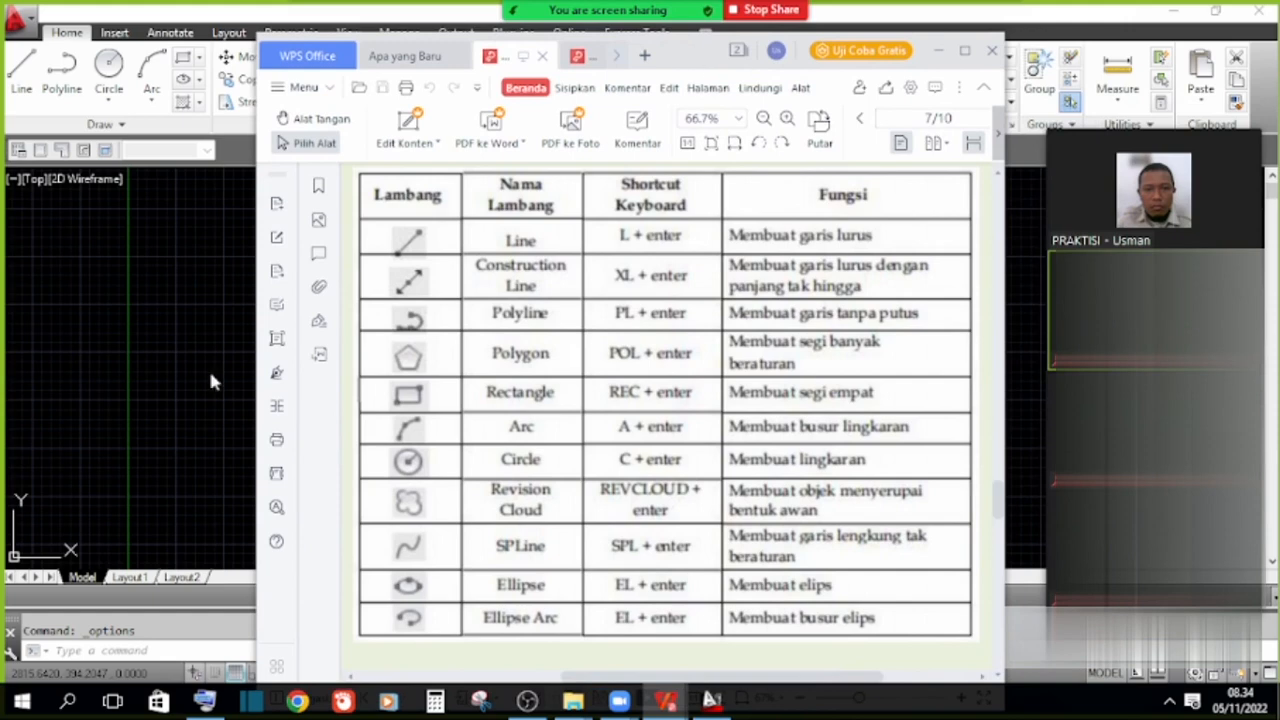
# Switch to AutoCAD and draw a single horizontal line across the middle of the empty drawing.
pyautogui.click(138, 377)
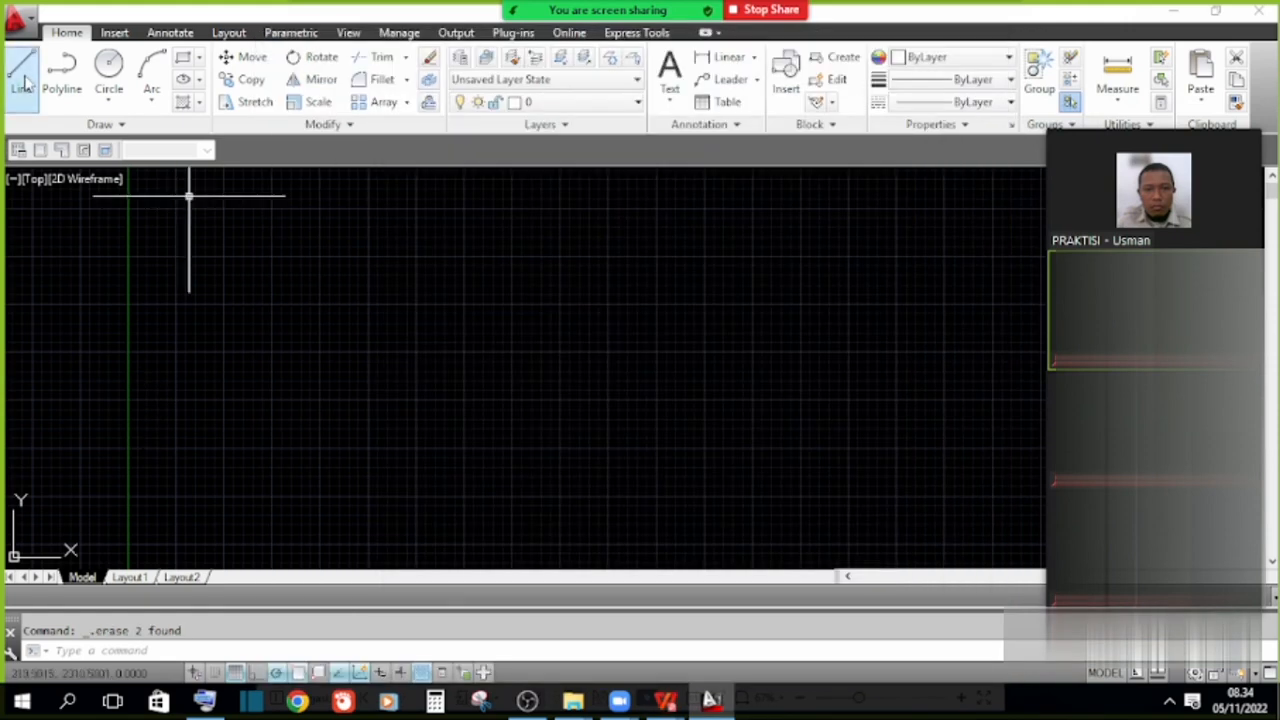
pyautogui.click(22, 82)
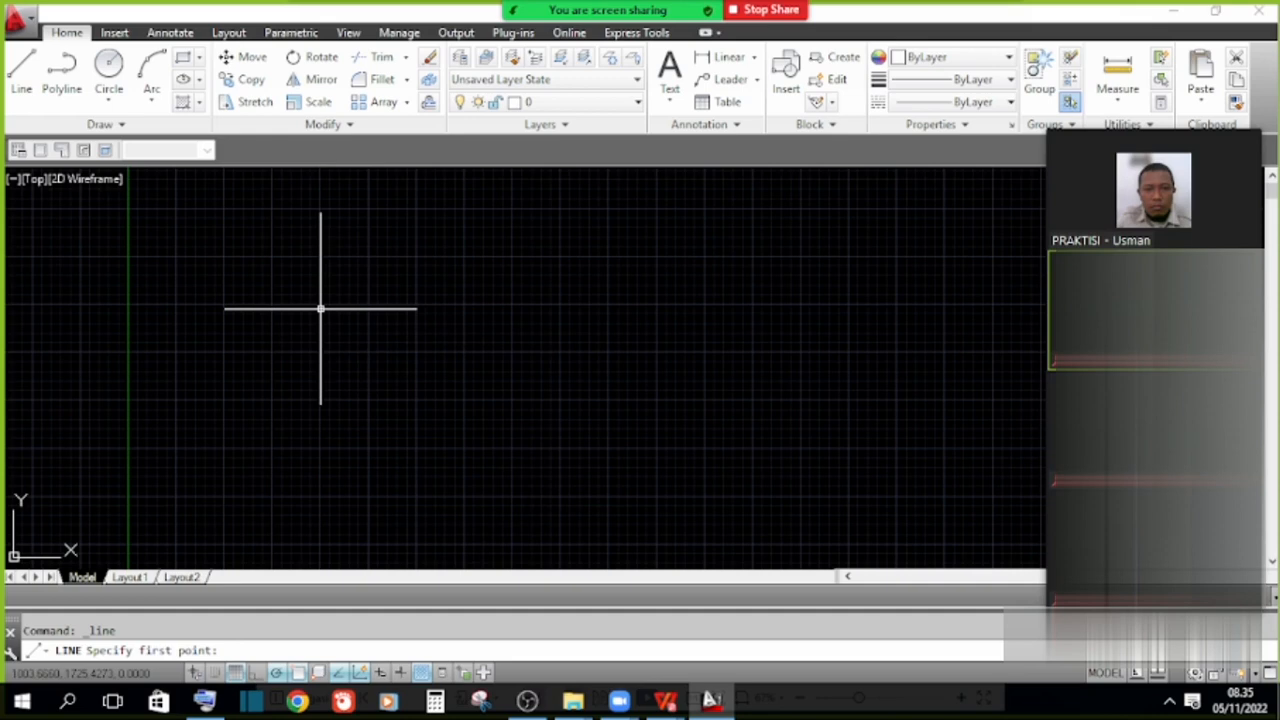
pyautogui.scroll(1, 320, 308)
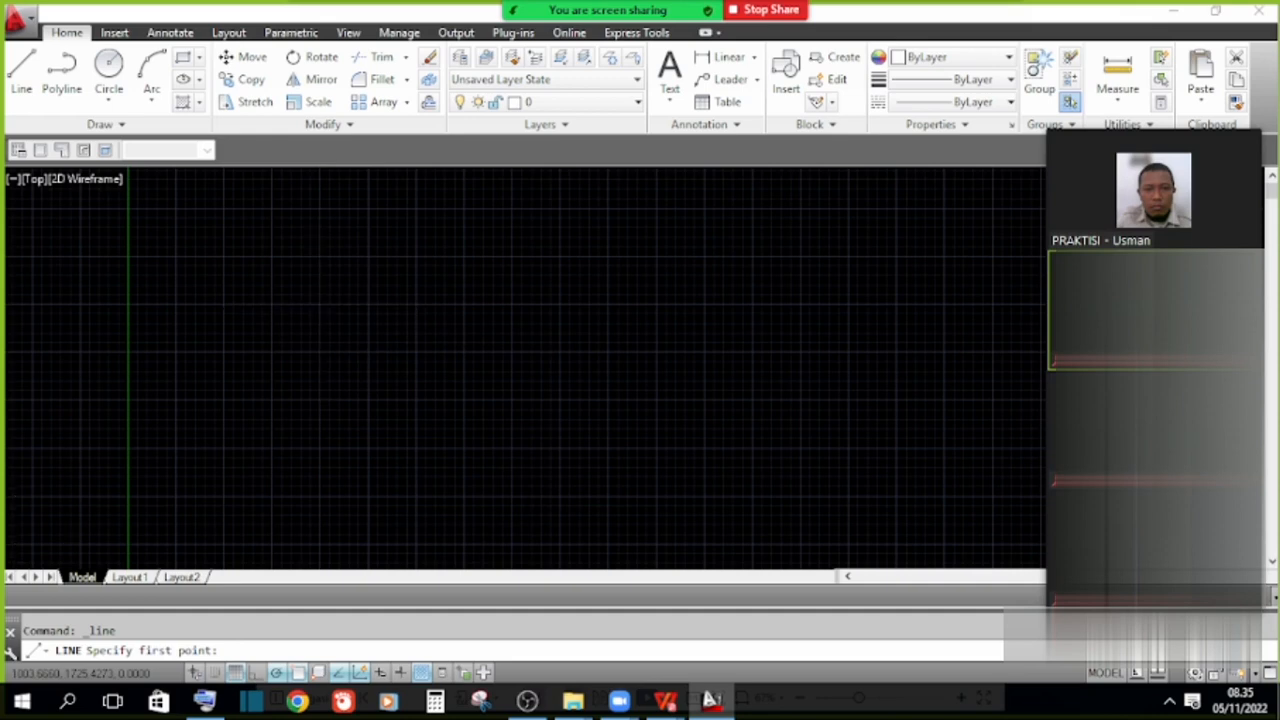
pyautogui.click(319, 301)
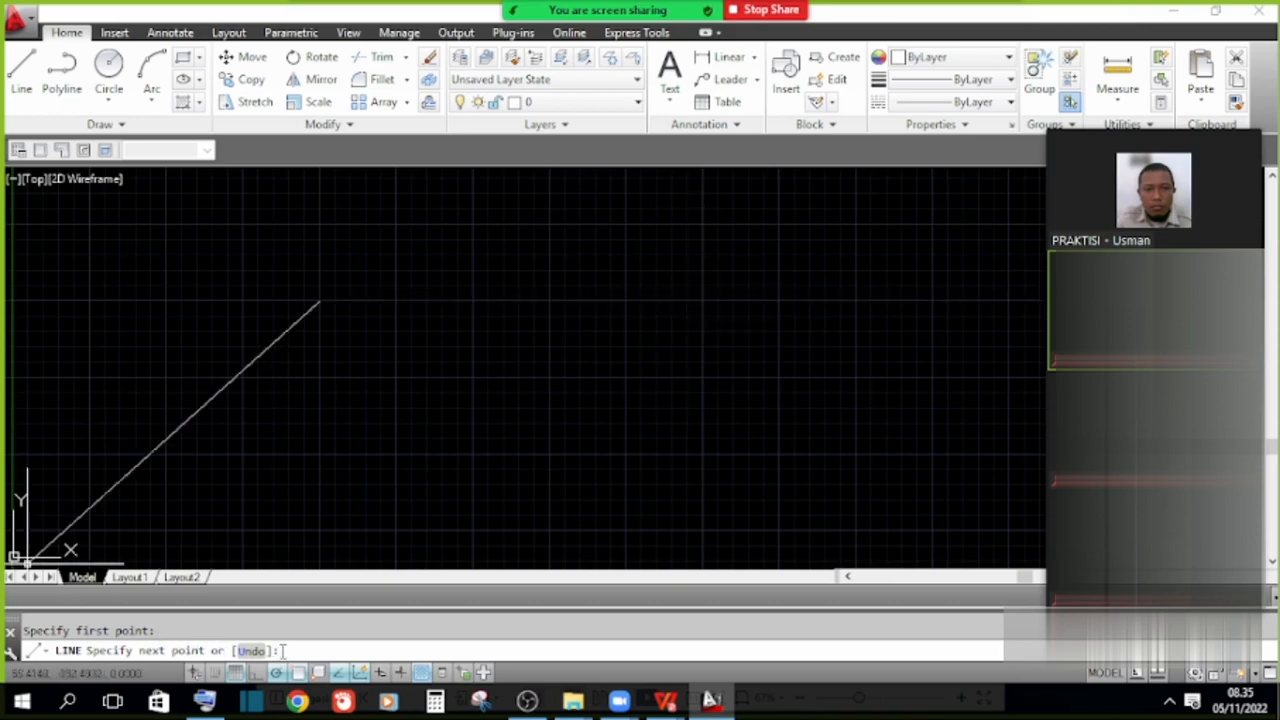
pyautogui.click(779, 301)
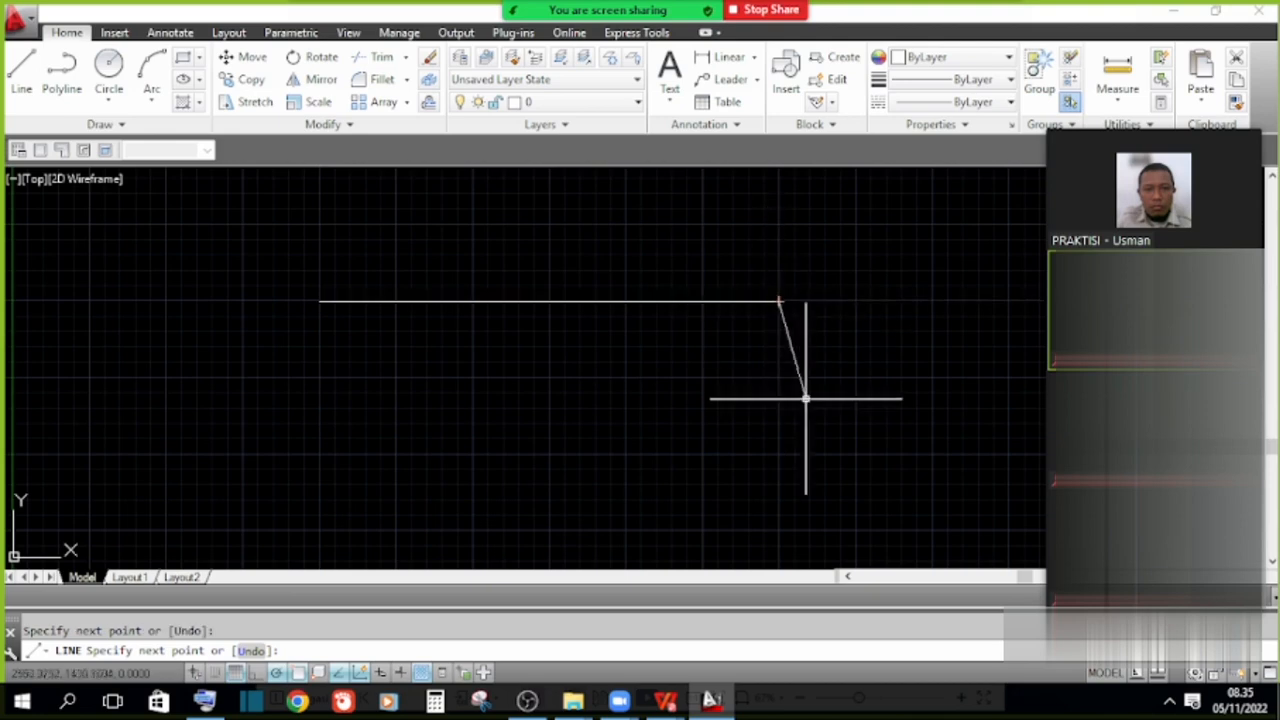
pyautogui.press('Escape')
pyautogui.scroll(2, 362, 349)
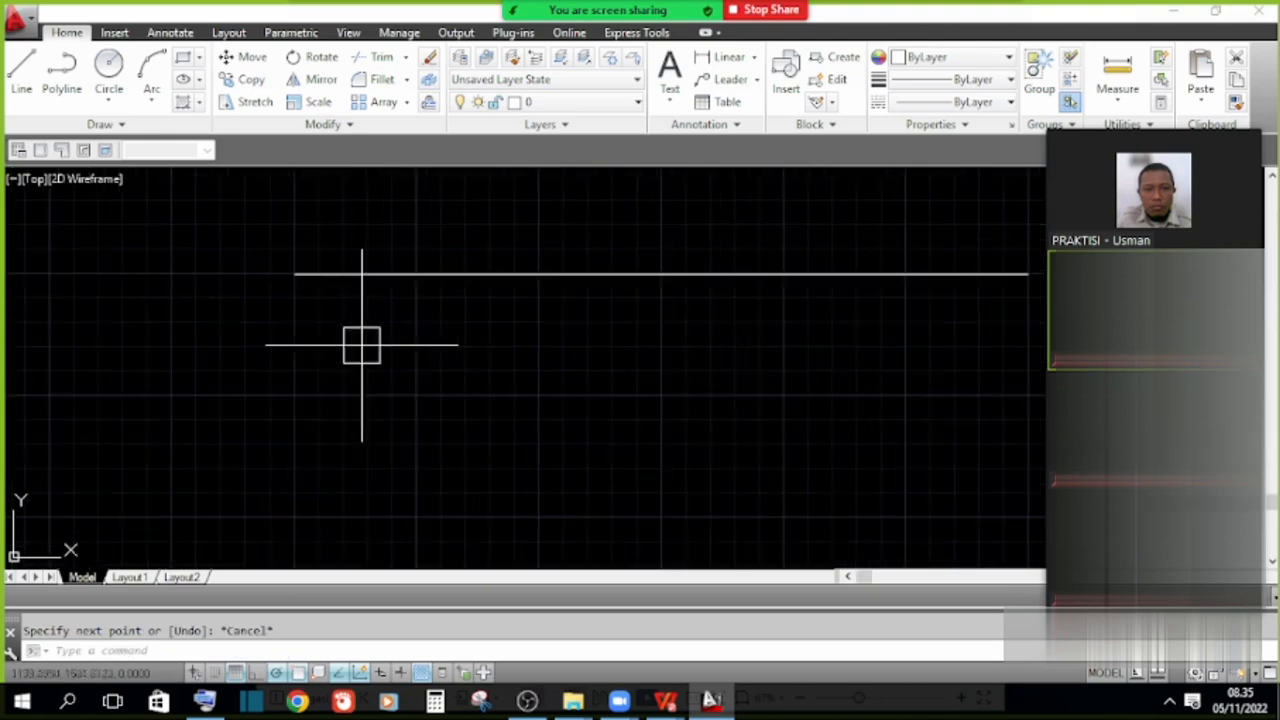
pyautogui.scroll(-2, 273, 323)
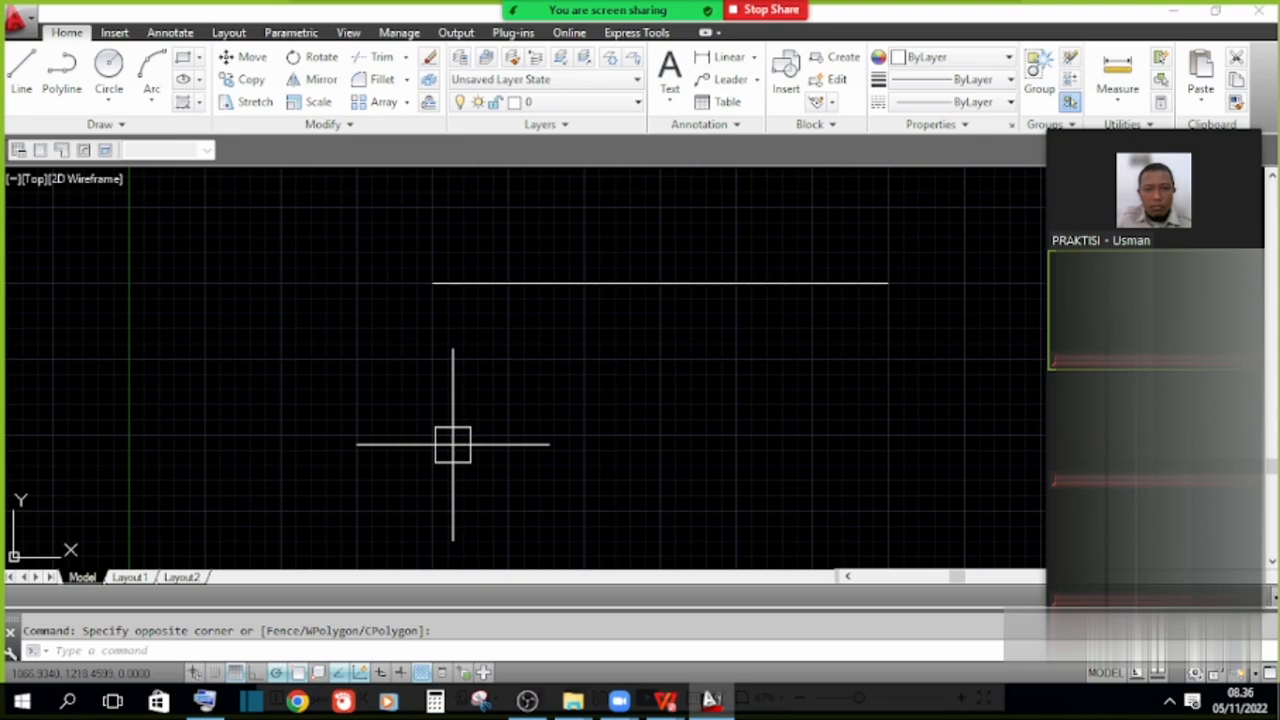
pyautogui.write('1')
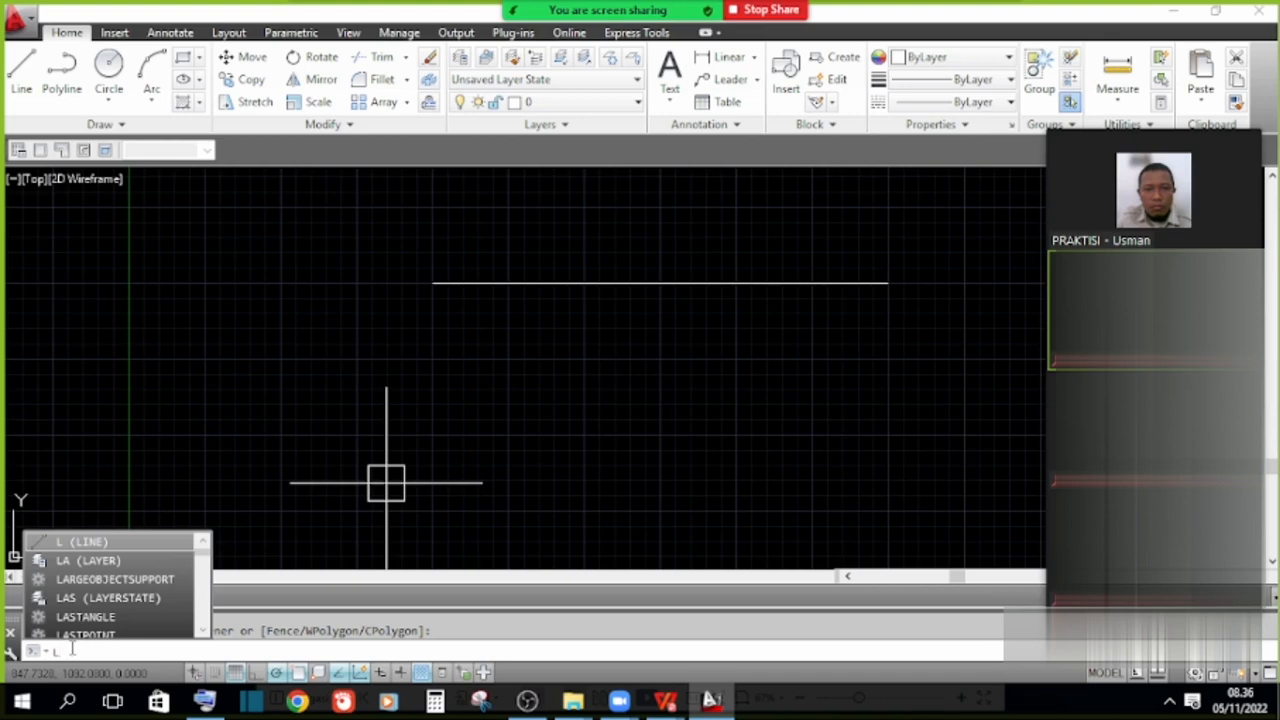
pyautogui.press('Down')
pyautogui.press('Down')
pyautogui.press('Down')
pyautogui.press('Down')
pyautogui.press('Down')
pyautogui.press('Down')
pyautogui.press('Down')
pyautogui.press('Down')
pyautogui.press('Down')
pyautogui.press('Down')
pyautogui.press('Down')
pyautogui.press('Down')
pyautogui.press('Down')
pyautogui.press('Down')
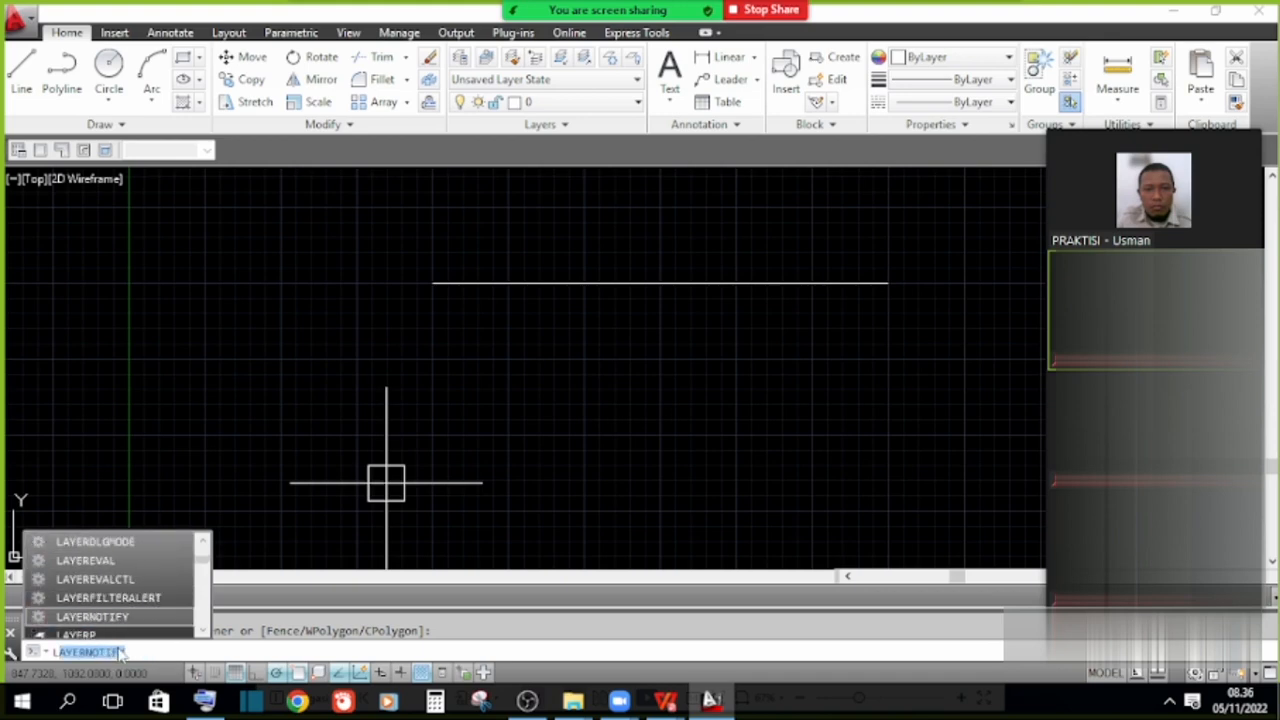
pyautogui.press('Up')
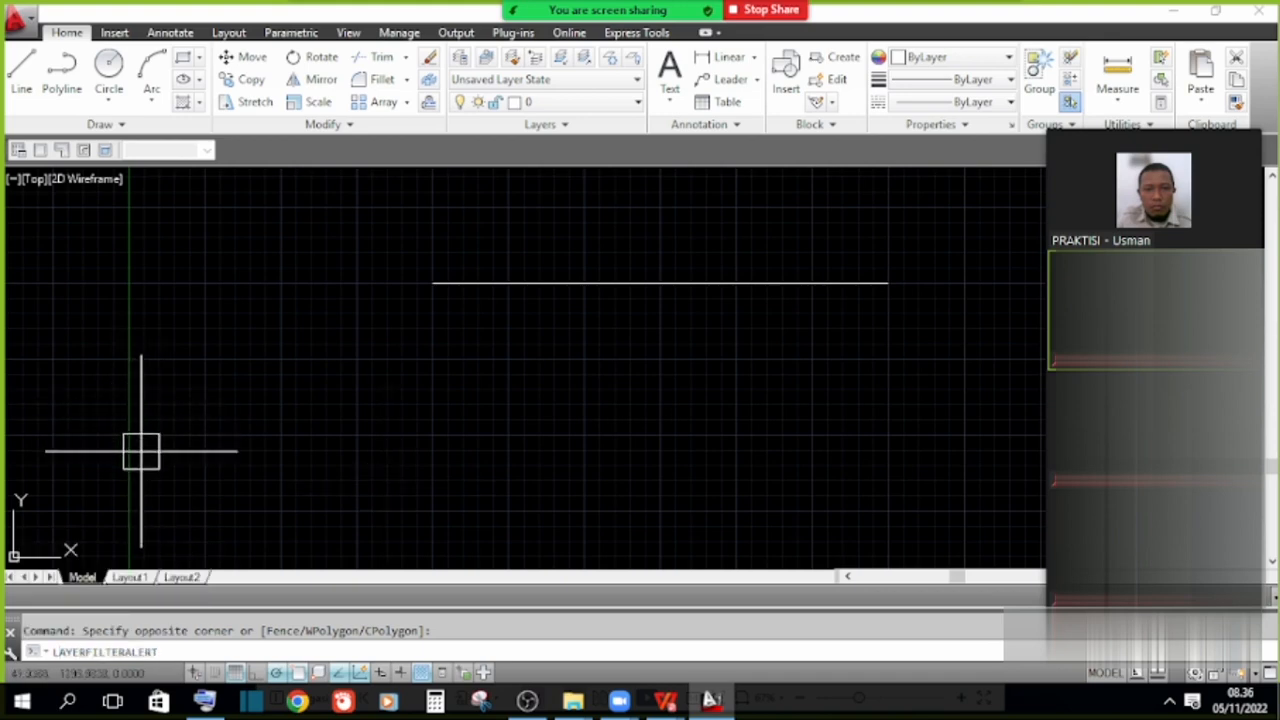
pyautogui.write('1')
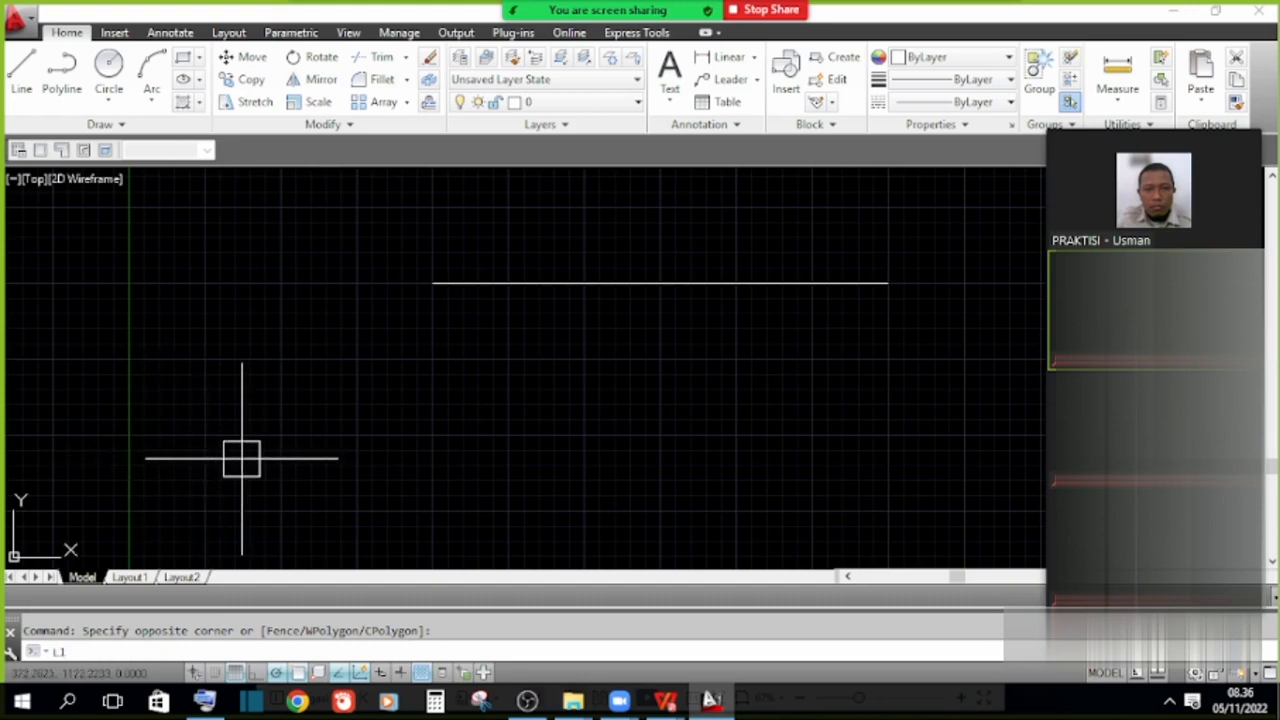
pyautogui.press('Return')
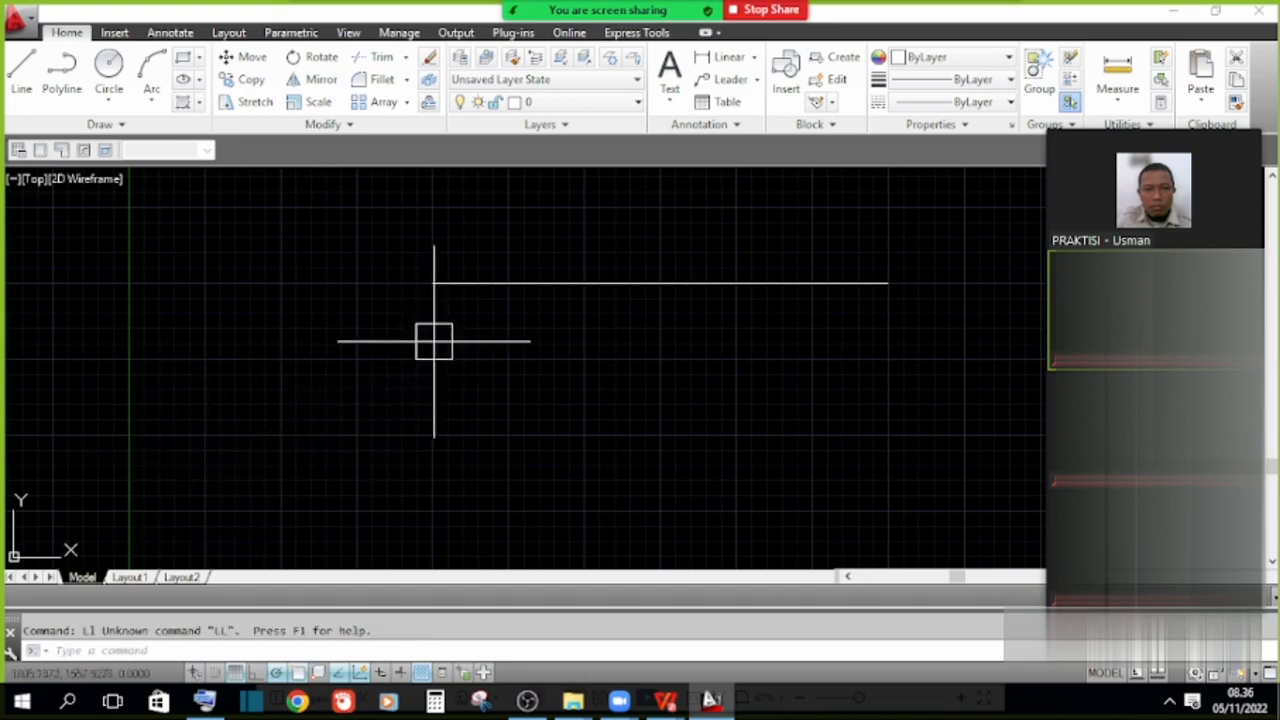
# Use the L (LINE) command to draw a second horizontal line just below the first, with its ends aligned to the first line's.
pyautogui.write('l')
pyautogui.press('Return')
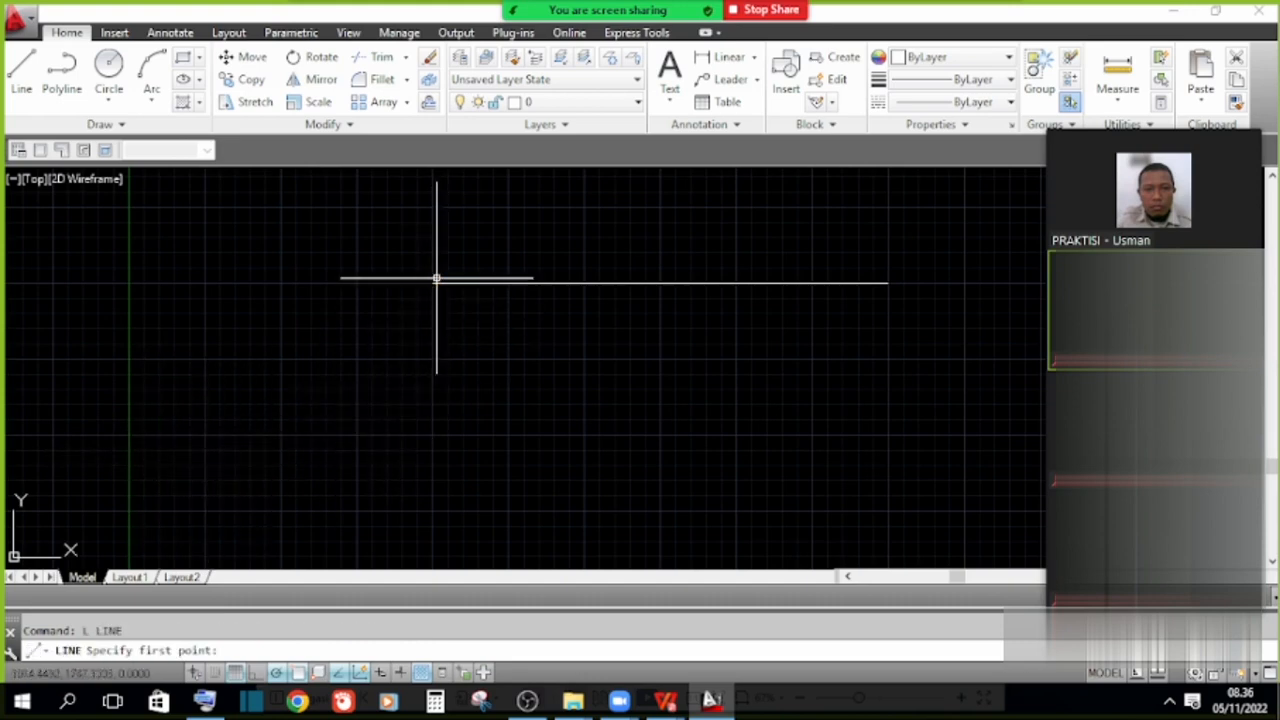
pyautogui.click(435, 350)
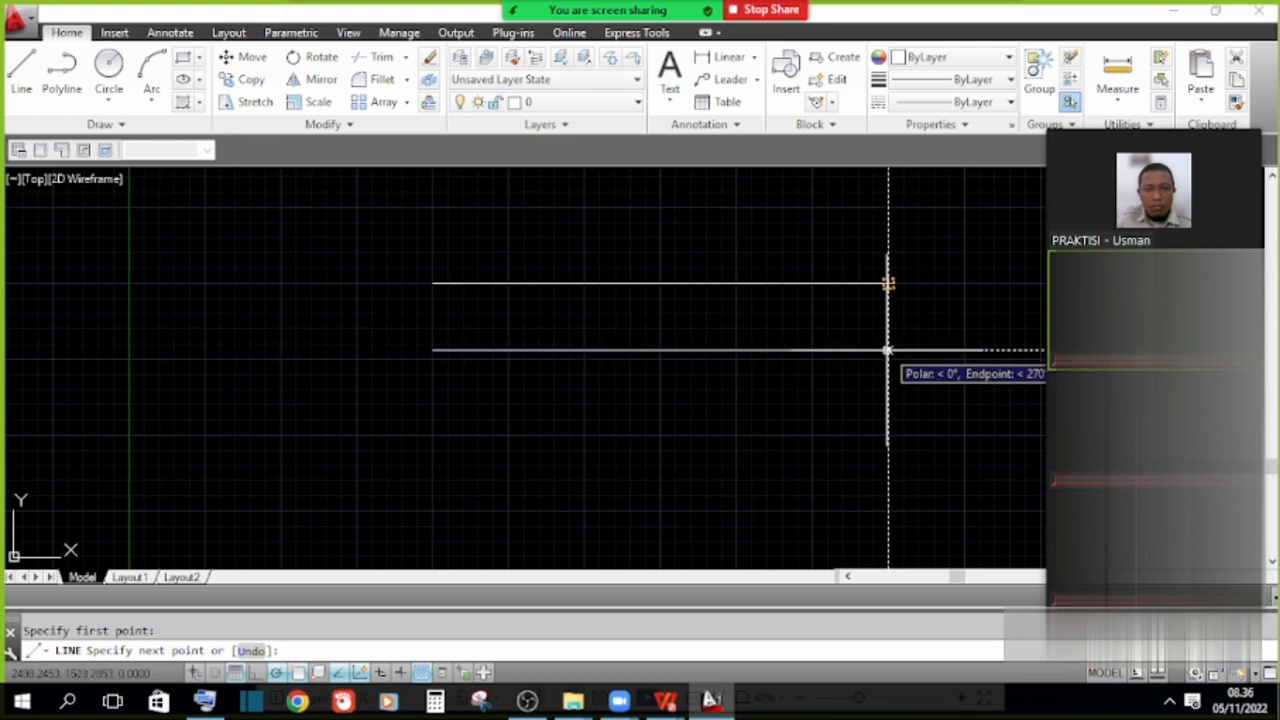
pyautogui.click(887, 350)
pyautogui.press('Escape')
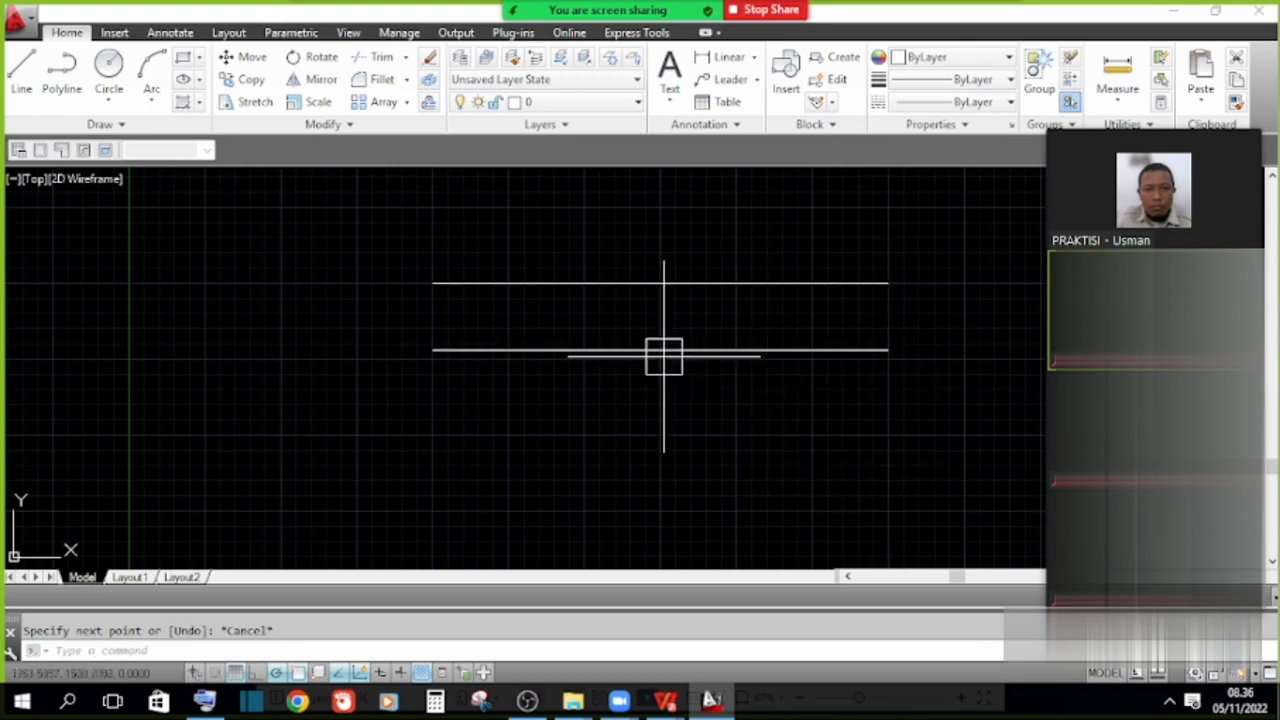
# Read the Construction Line row in the MATERI 6 PDF's shortcut table, then return to the AutoCAD drawing.
pyautogui.moveTo(665, 700)
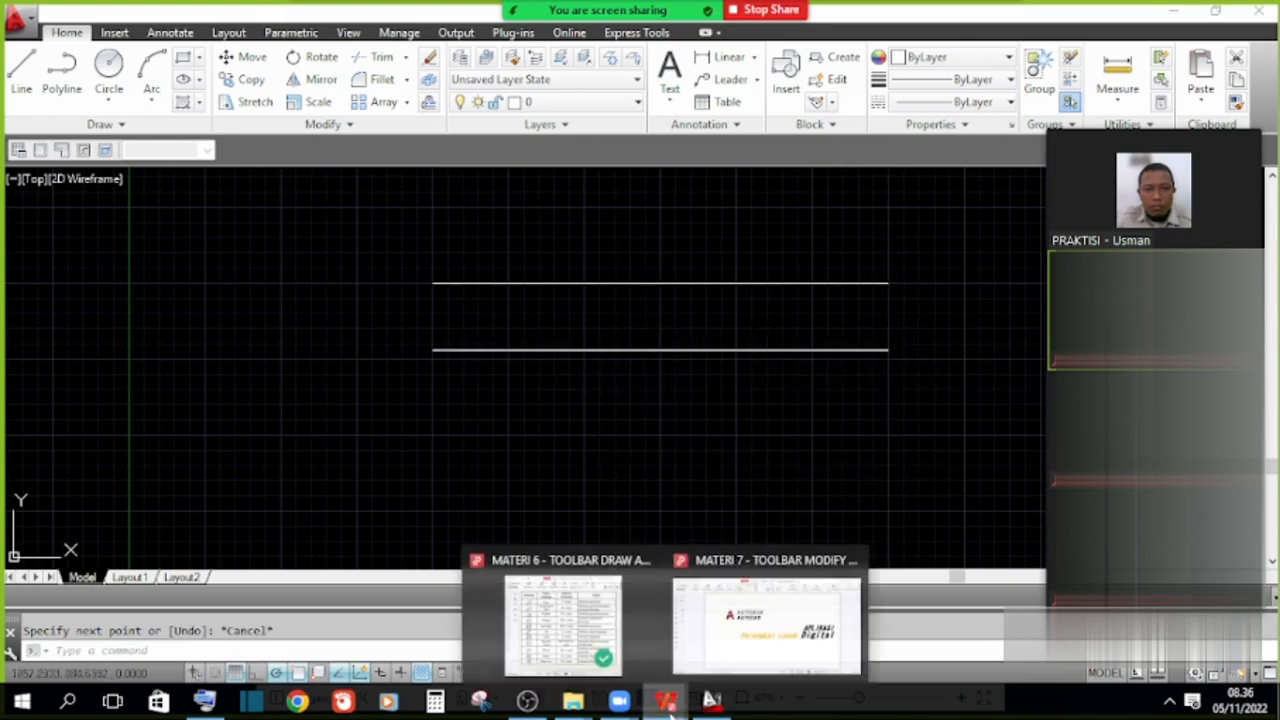
pyautogui.click(563, 625)
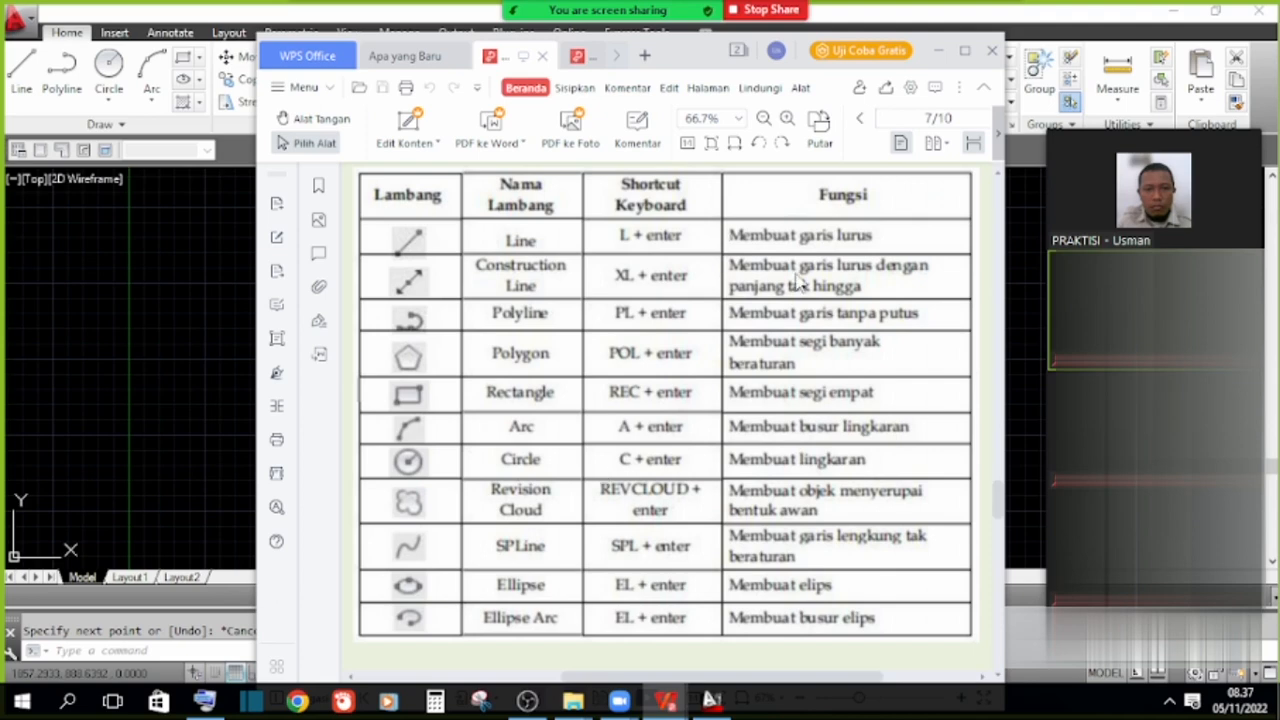
pyautogui.click(938, 50)
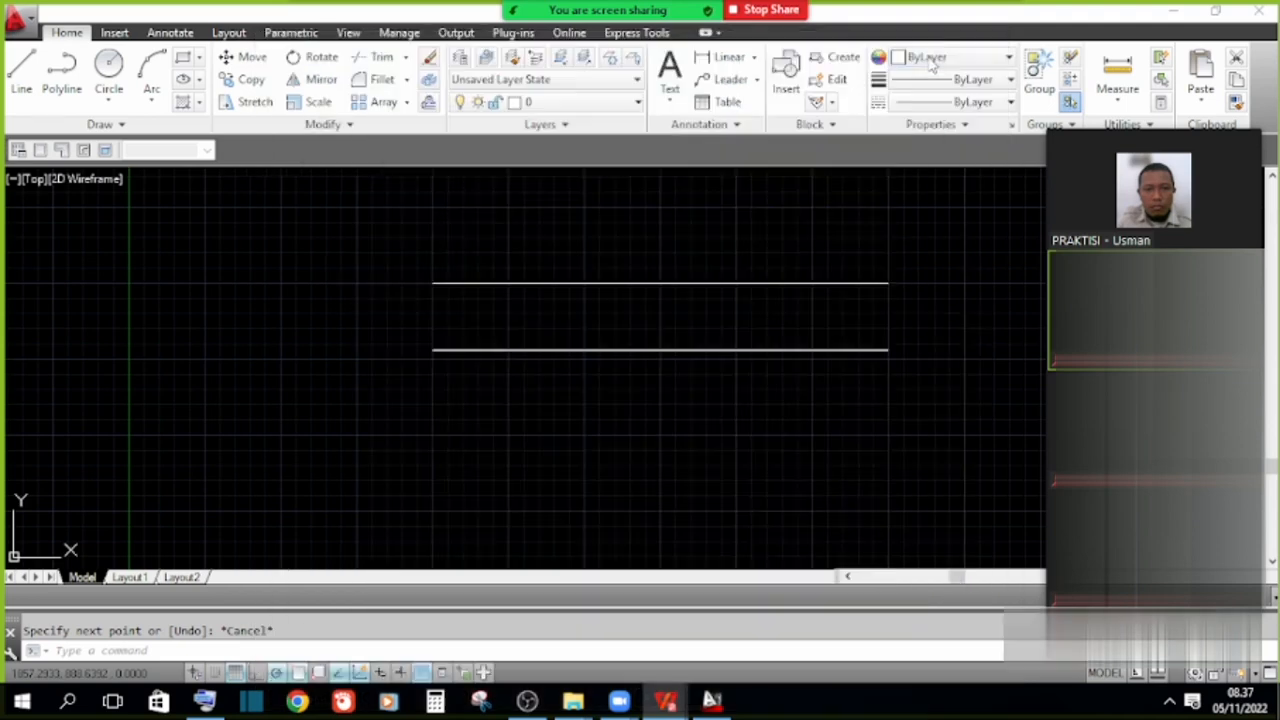
# Draw a vertical, a slightly sloping and a horizontal construction line through one common point below the left ends of the two lines.
pyautogui.click(92, 126)
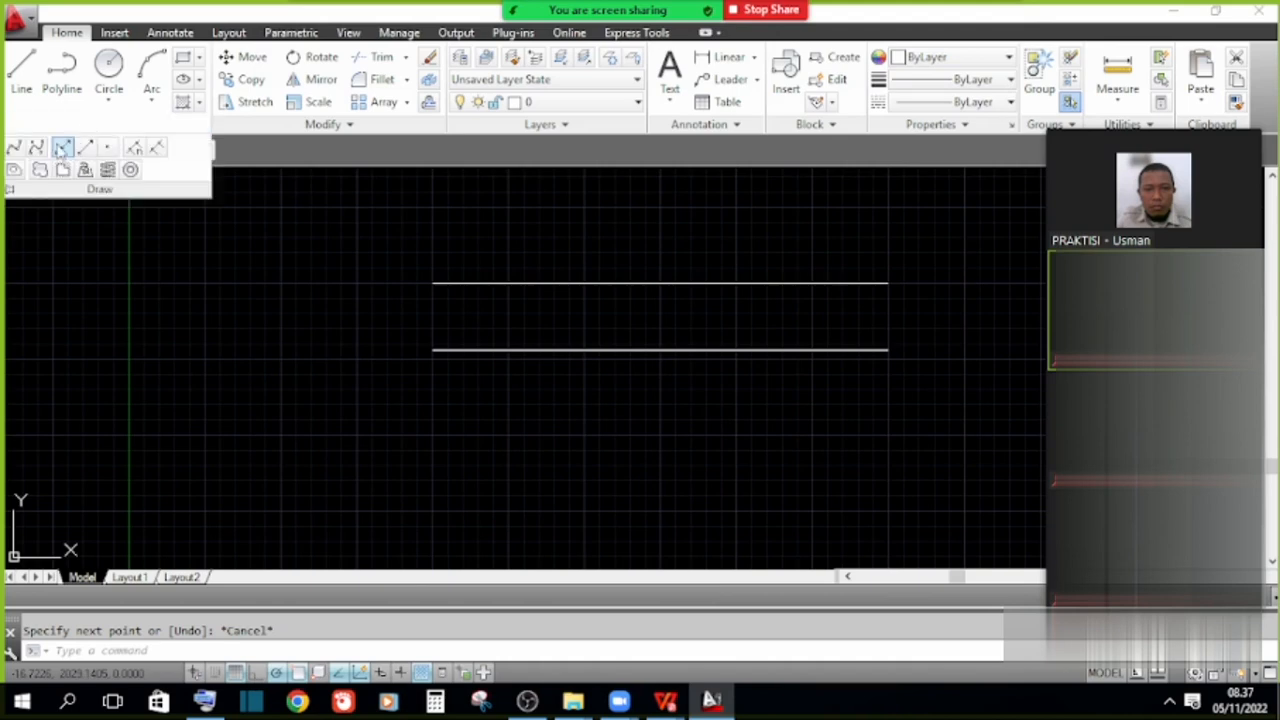
pyautogui.click(62, 149)
pyautogui.press('Escape')
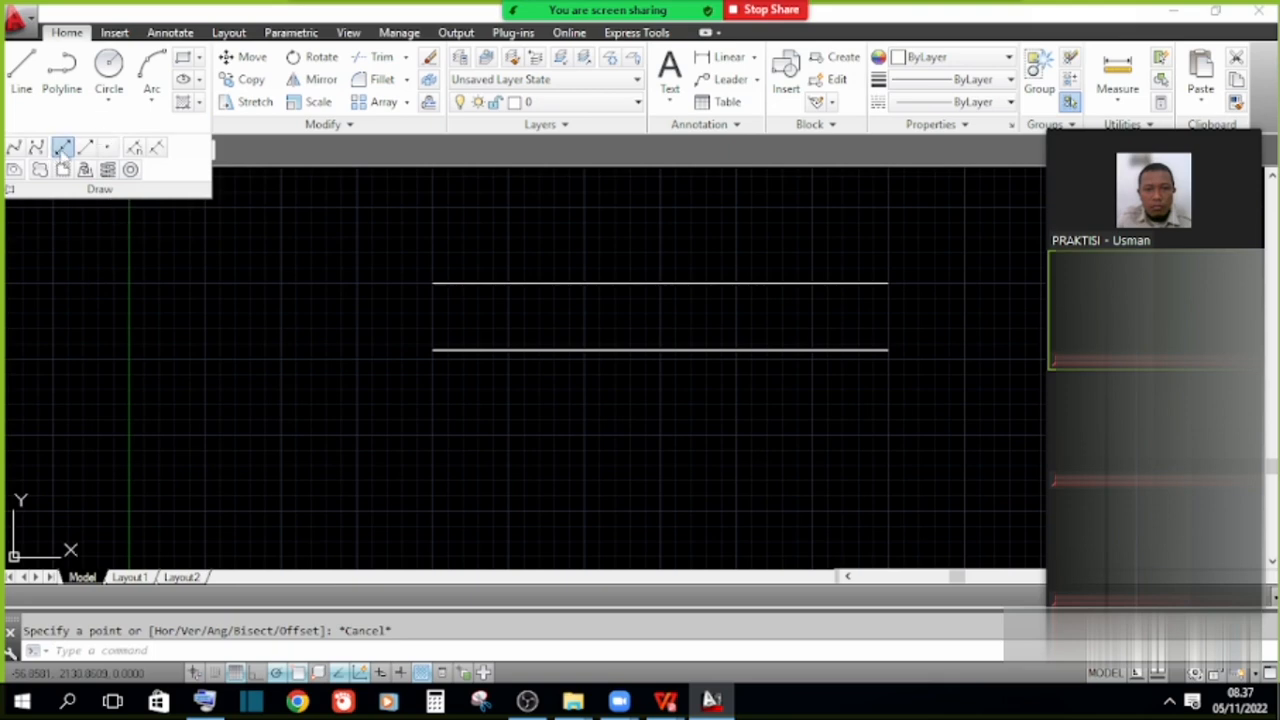
pyautogui.click(62, 149)
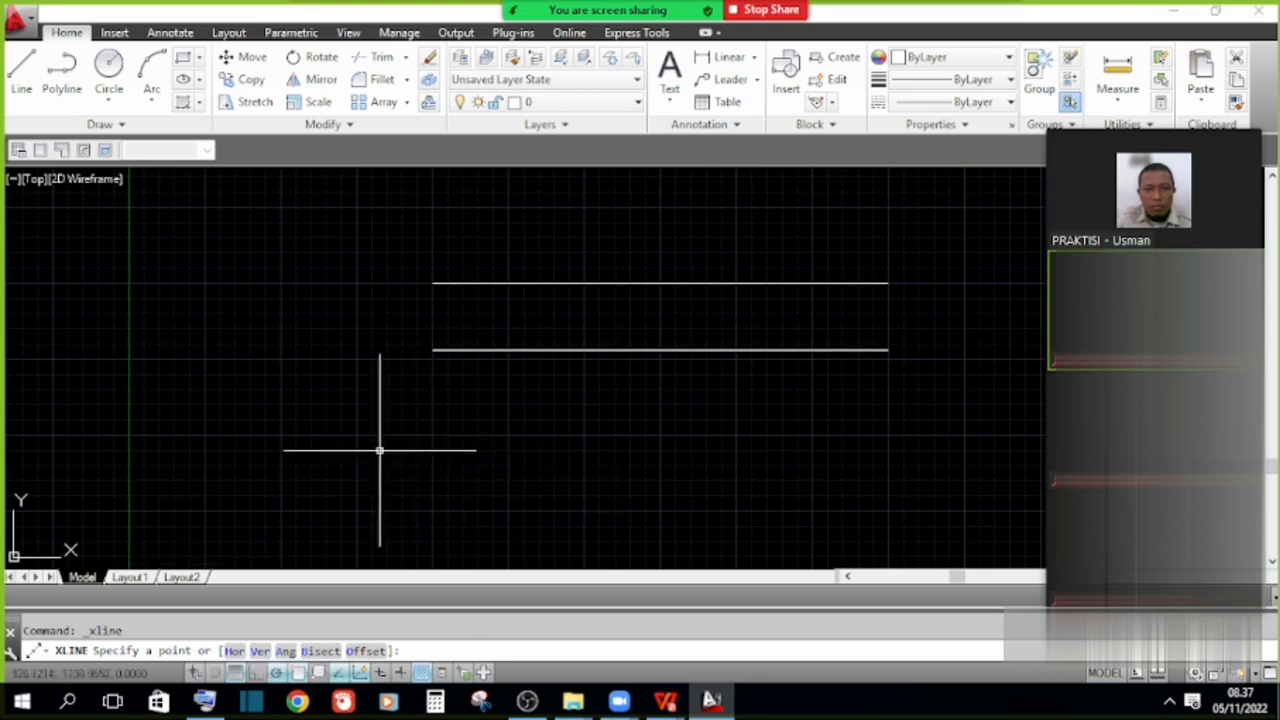
pyautogui.click(100, 124)
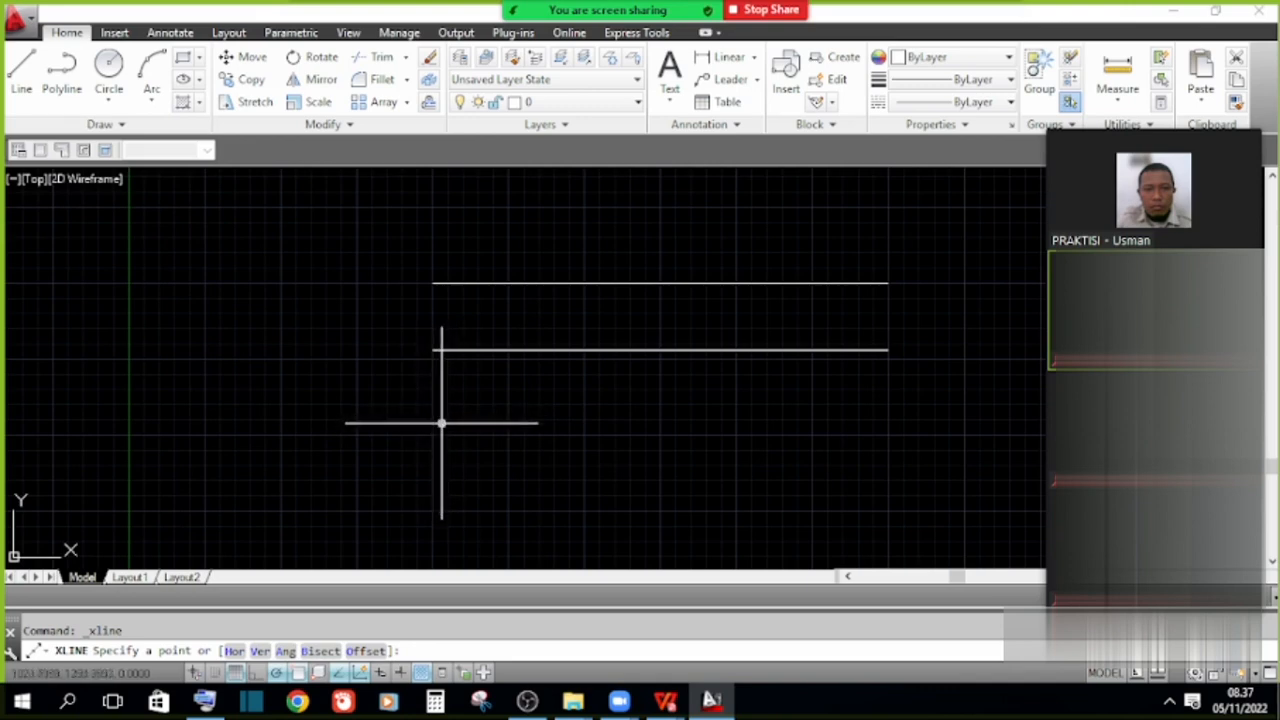
pyautogui.click(442, 434)
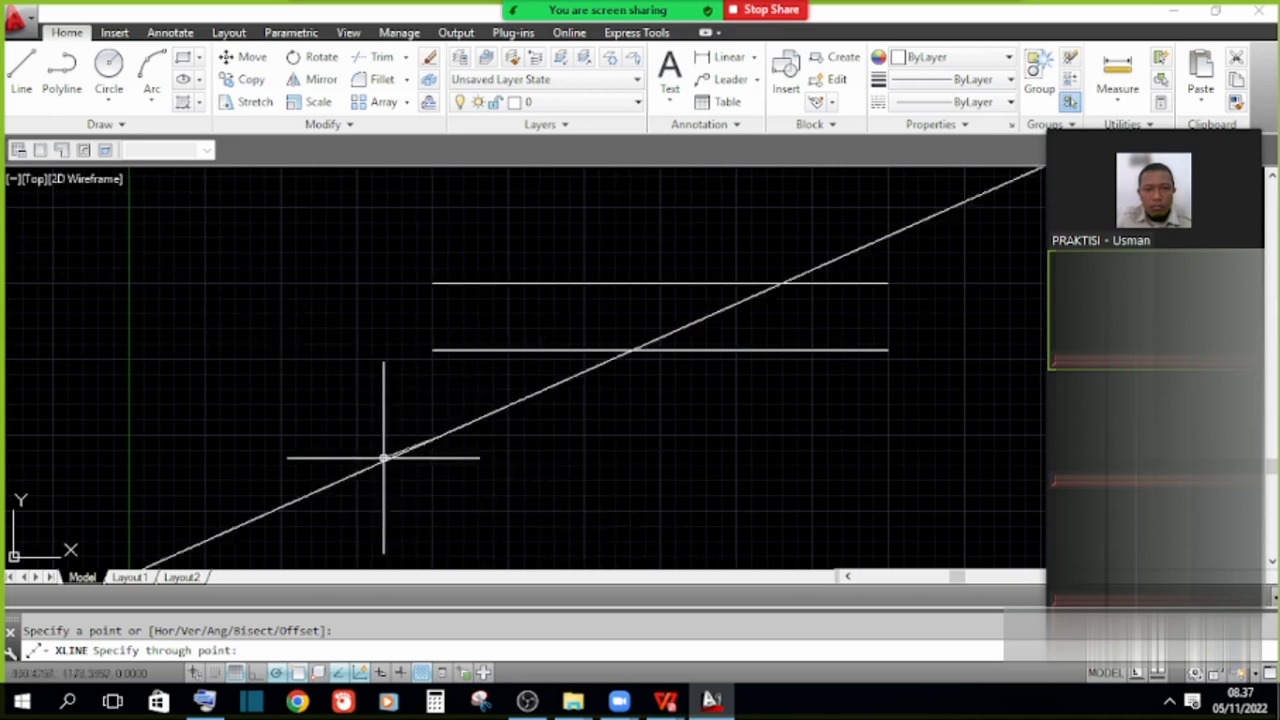
pyautogui.click(578, 504)
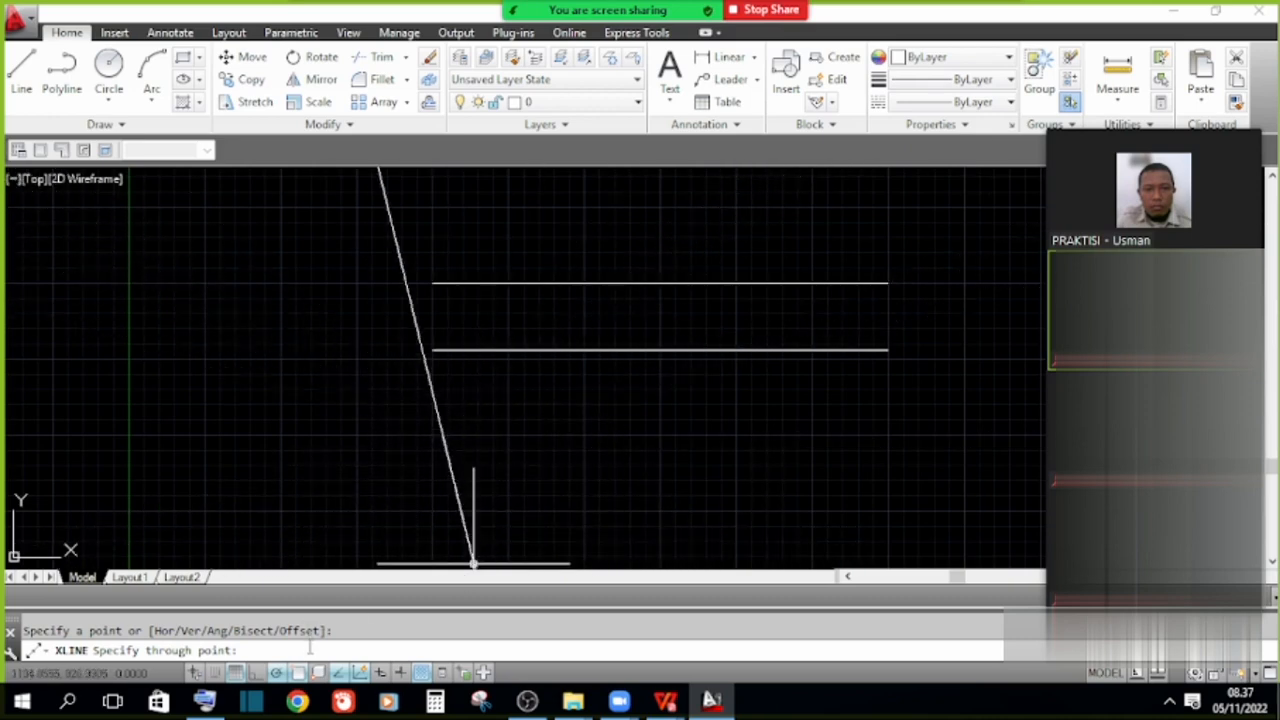
pyautogui.click(443, 386)
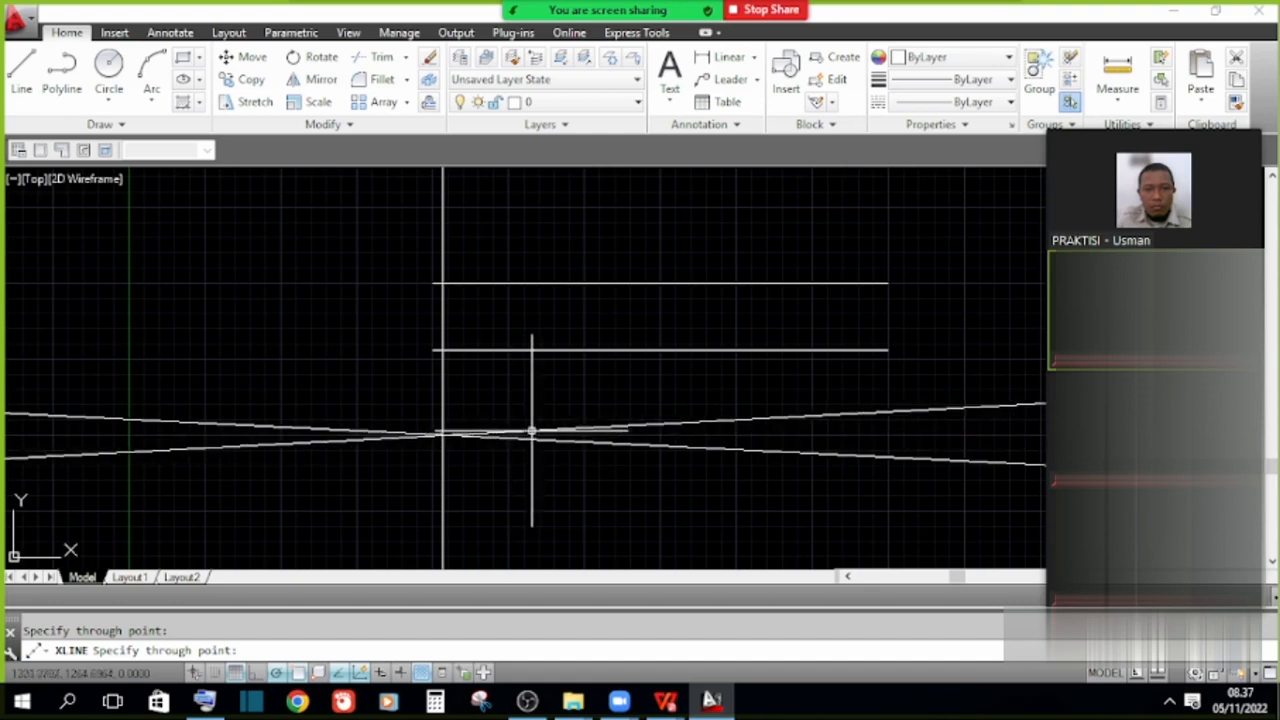
pyautogui.click(707, 436)
pyautogui.press('Escape')
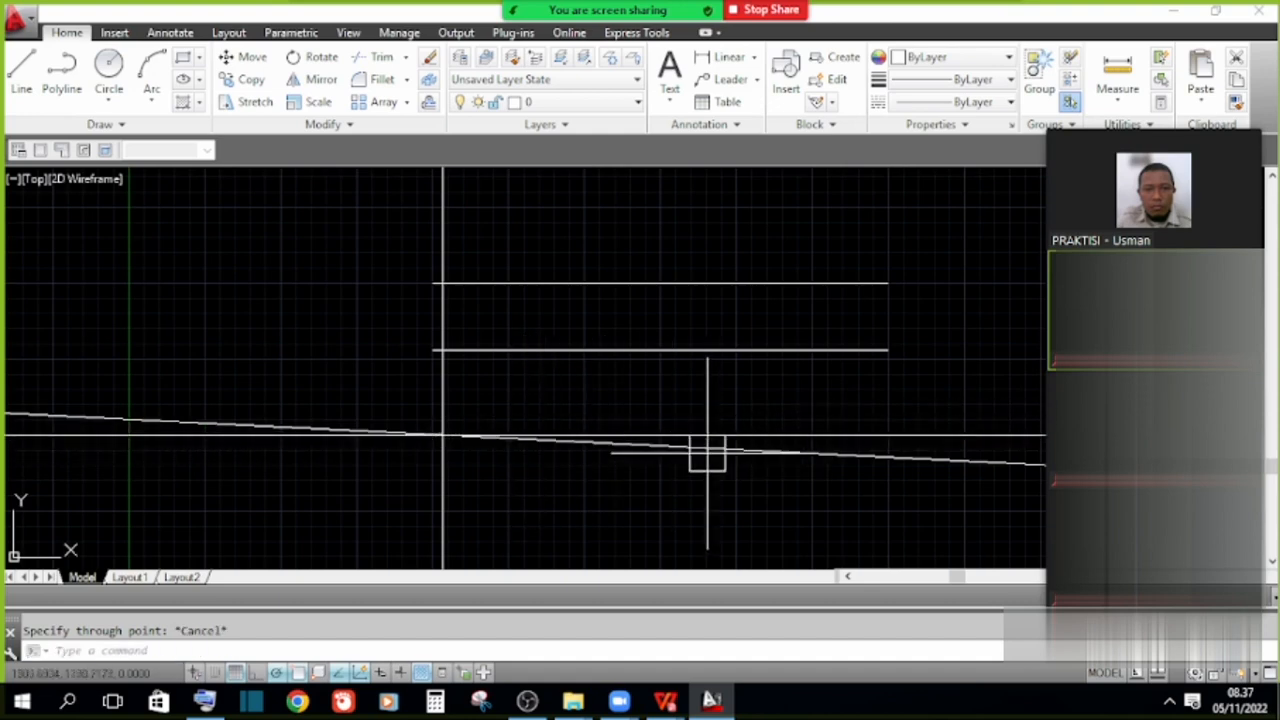
# Erase the sloping construction line, keeping the vertical and horizontal ones.
pyautogui.press('Escape')
pyautogui.scroll(4, 179, 422)
pyautogui.click(277, 444)
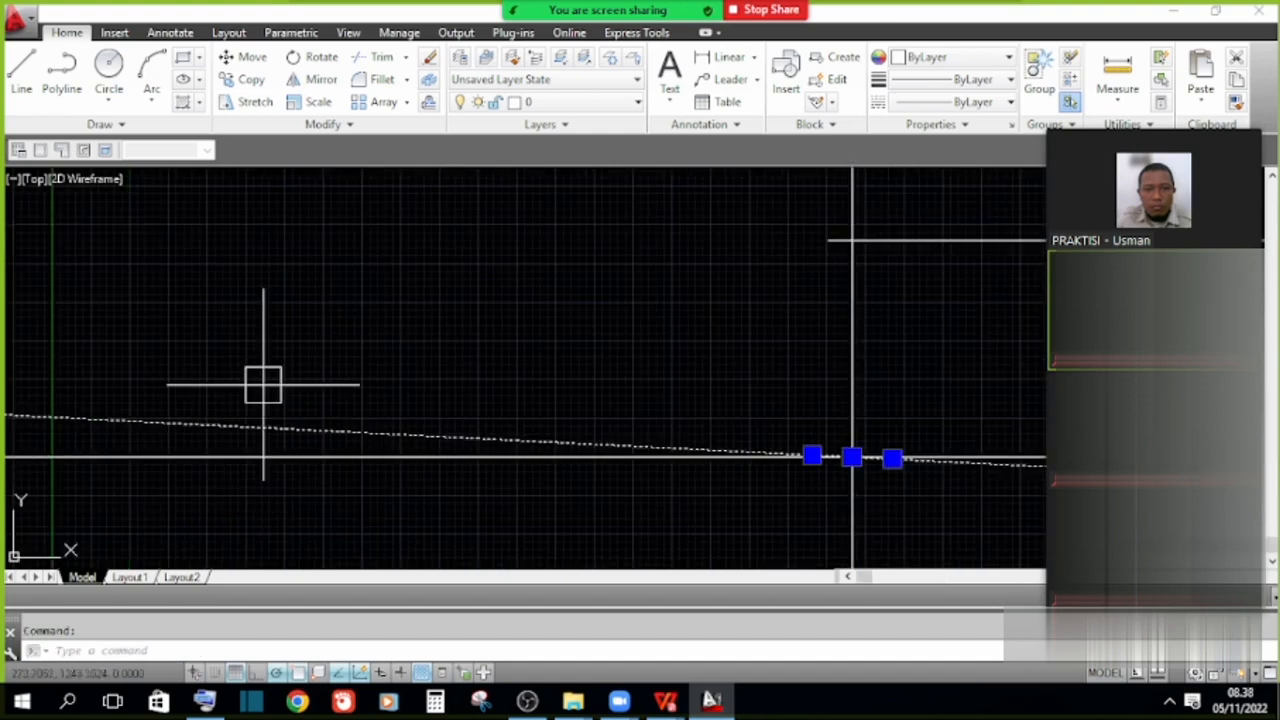
pyautogui.press('Delete')
pyautogui.scroll(-3, 340, 346)
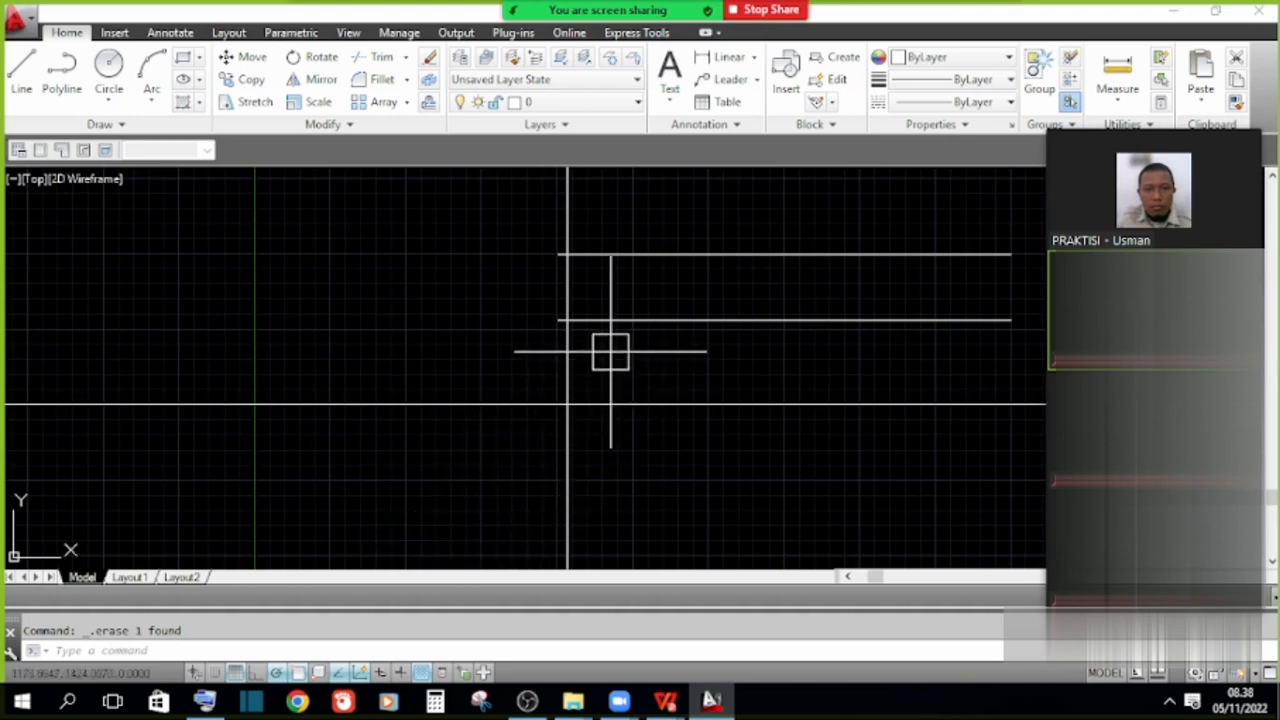
pyautogui.moveTo(634, 444); pyautogui.dragTo(486, 394, button='middle')
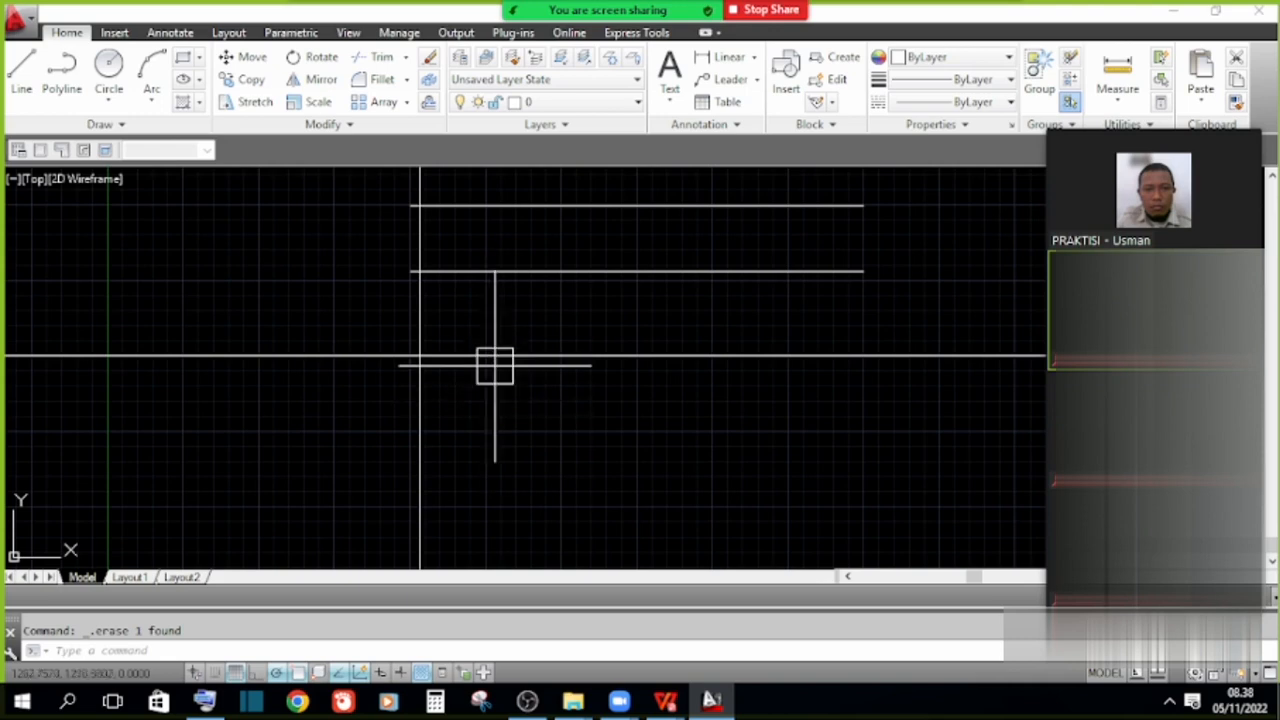
# Draw a single-segment horizontal polyline below the horizontal construction line, starting just right of the vertical one.
pyautogui.hotkey('alt', 'Tab')
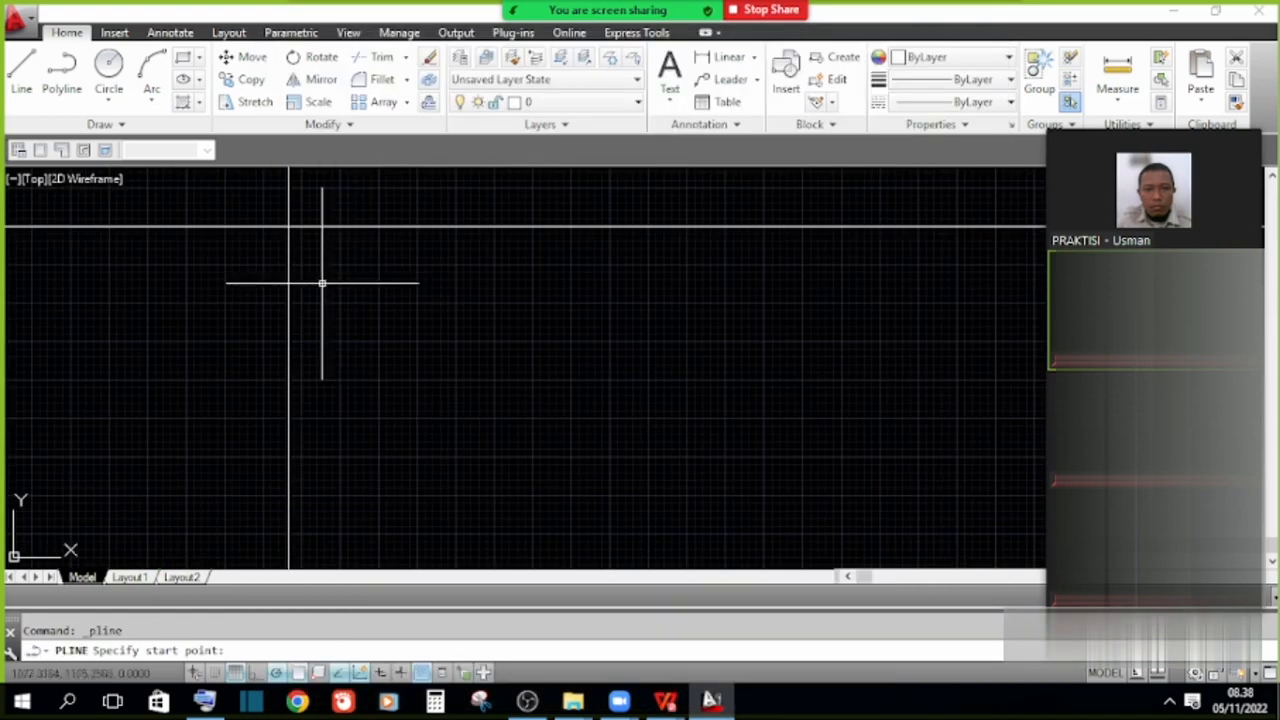
pyautogui.click(338, 314)
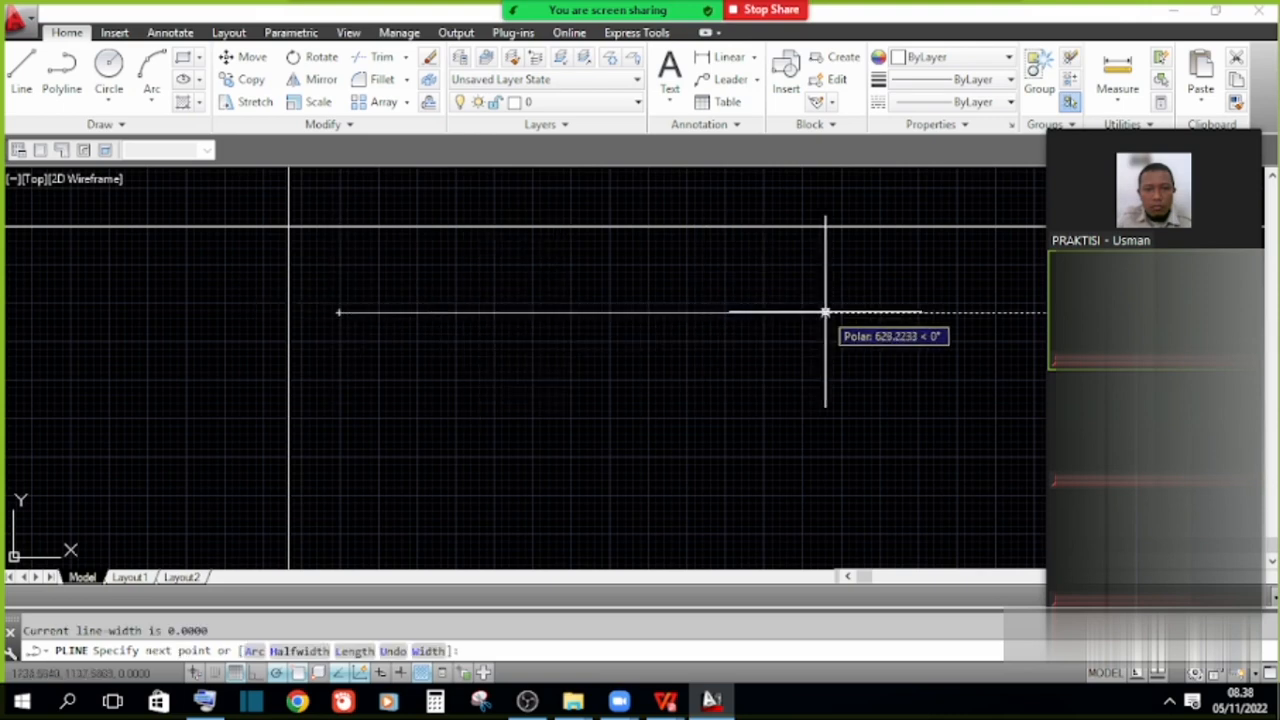
pyautogui.click(884, 313)
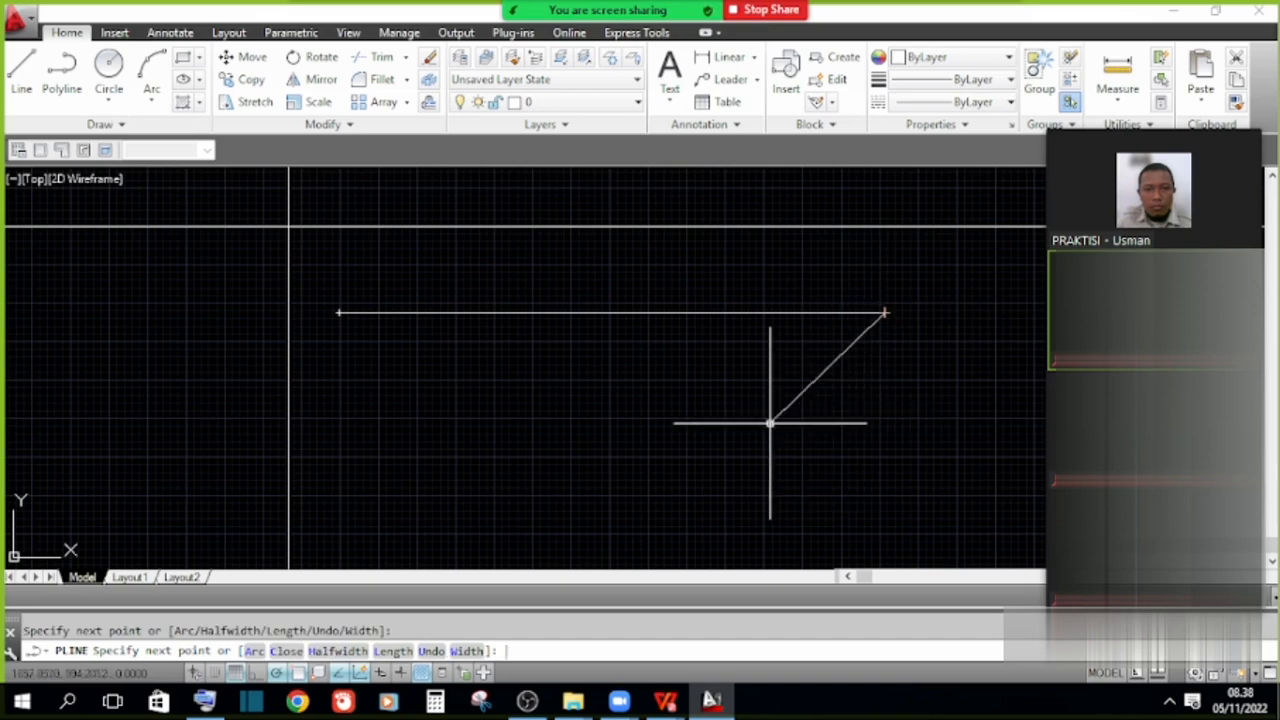
pyautogui.press('Return')
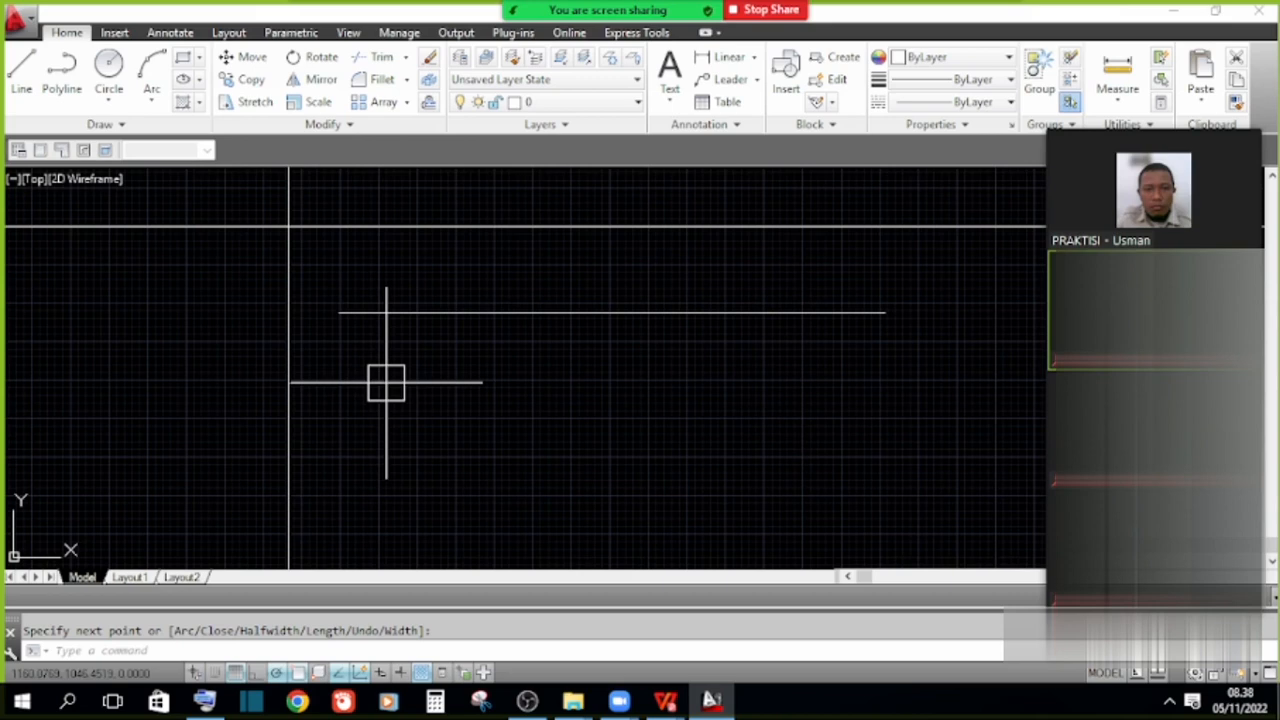
pyautogui.scroll(-4, 522, 341)
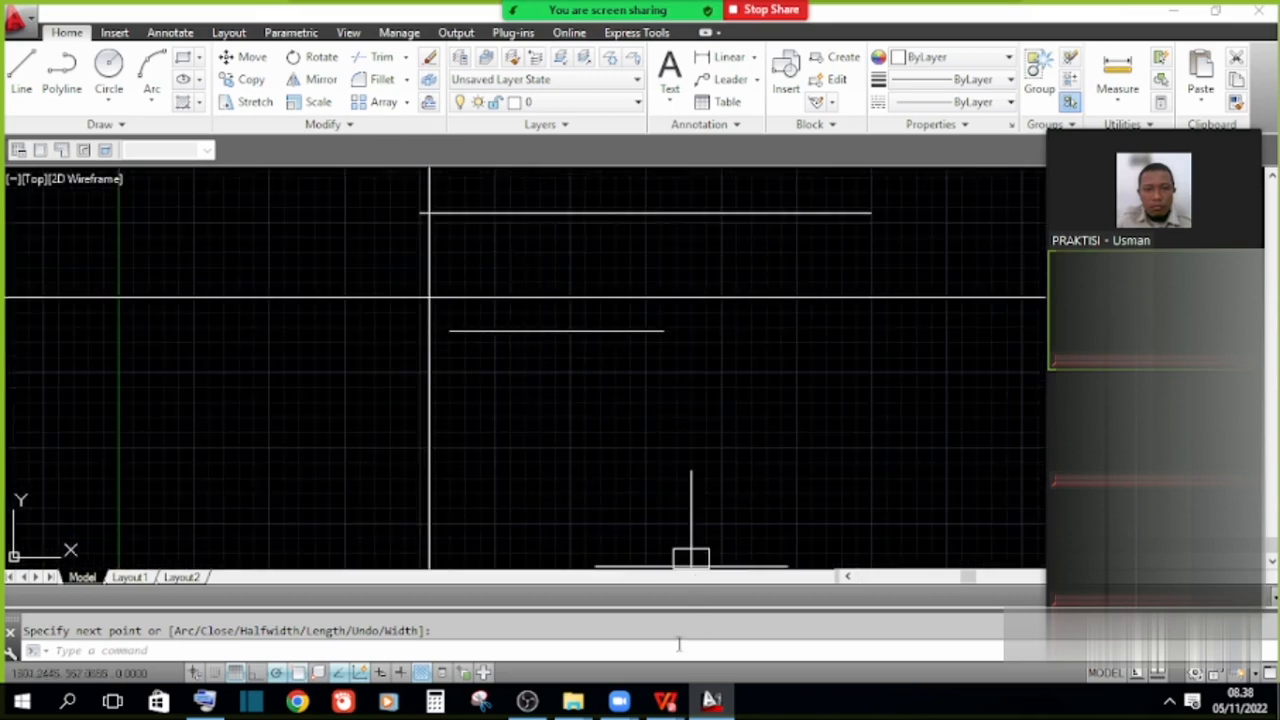
# Check the Polyline row in the PDF's shortcut table, then return to the AutoCAD drawing and erase the selected object.
pyautogui.click(665, 701)
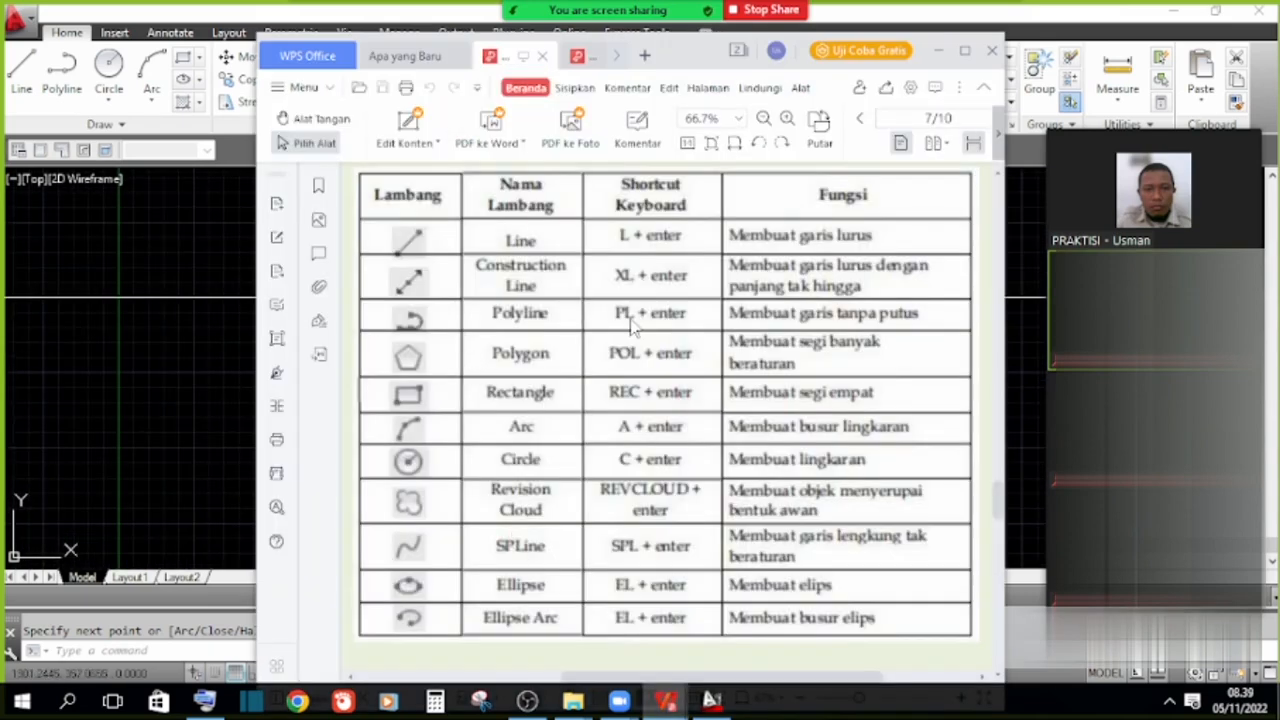
pyautogui.click(938, 50)
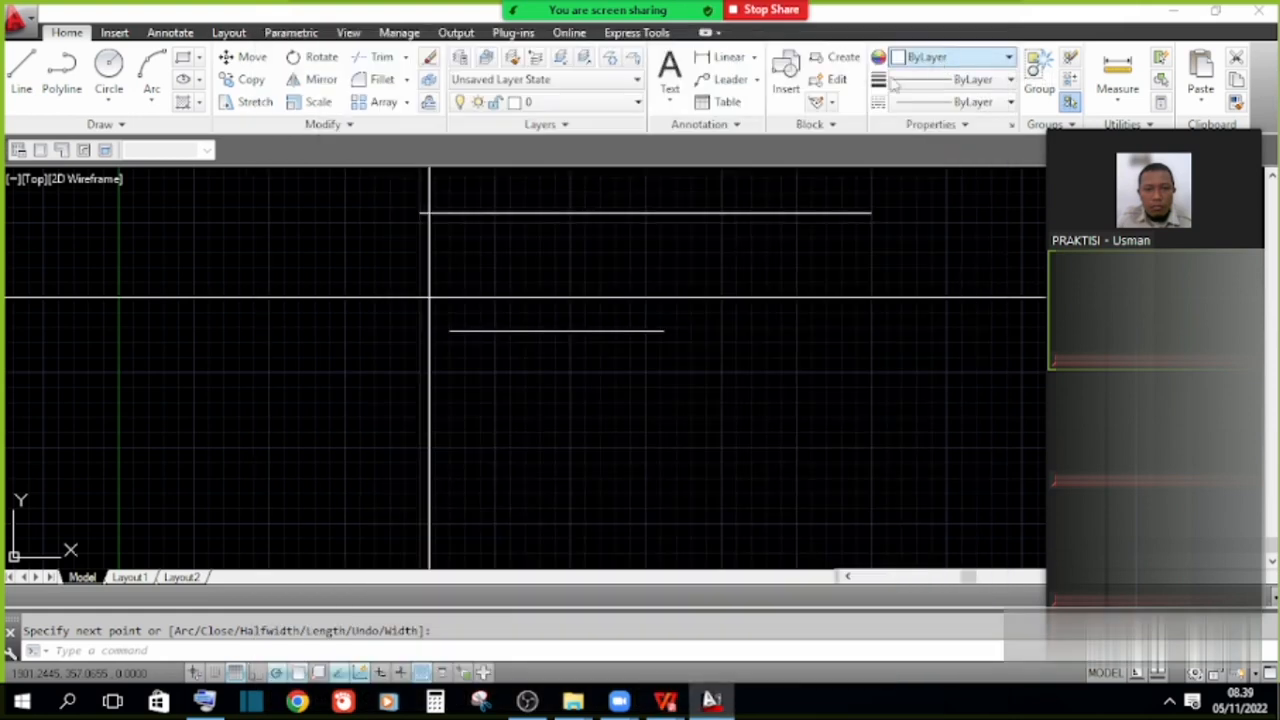
pyautogui.press('Delete')
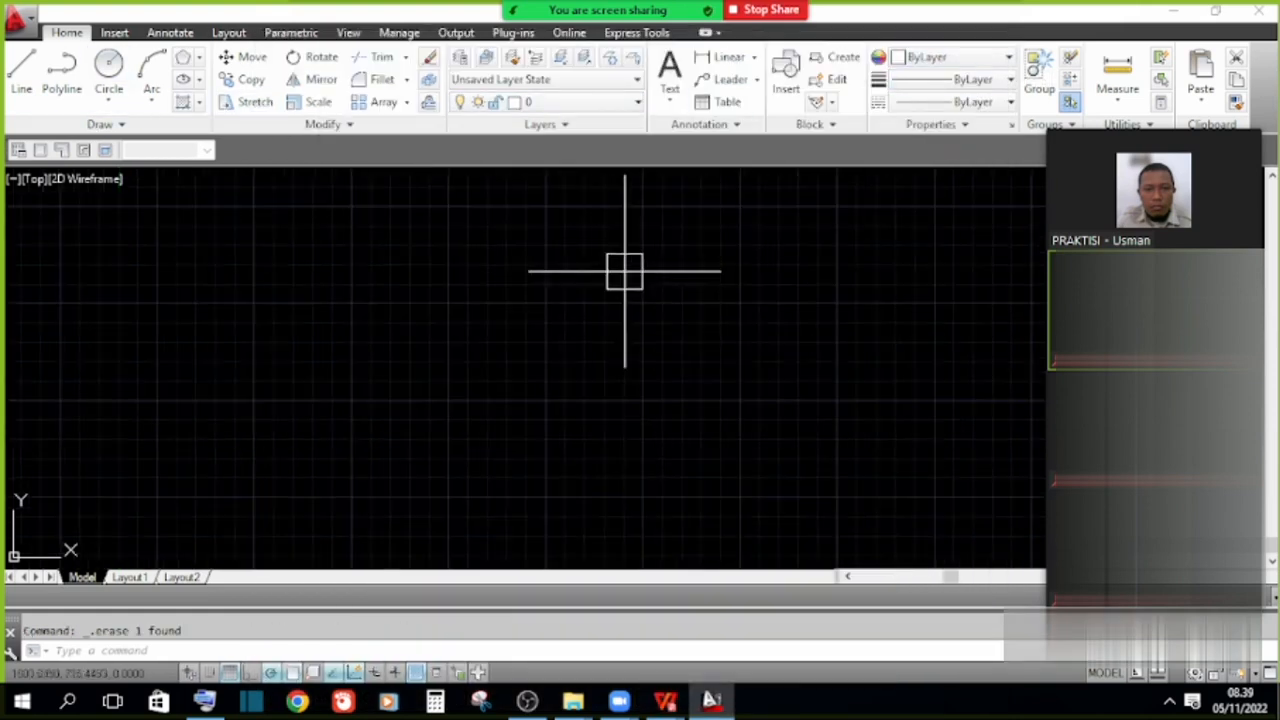
# Draw a polygon with 5 sides, inscribed in a circle, in the empty area of the drawing.
pyautogui.click(183, 57)
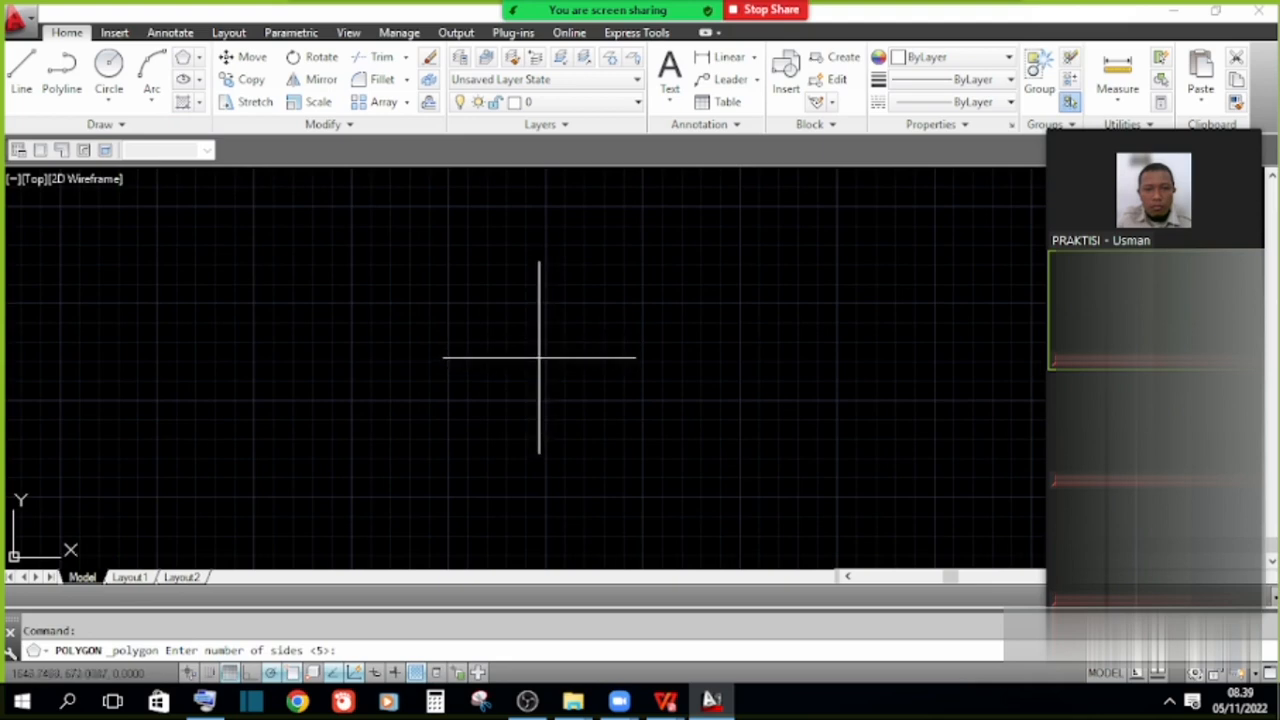
pyautogui.write('5')
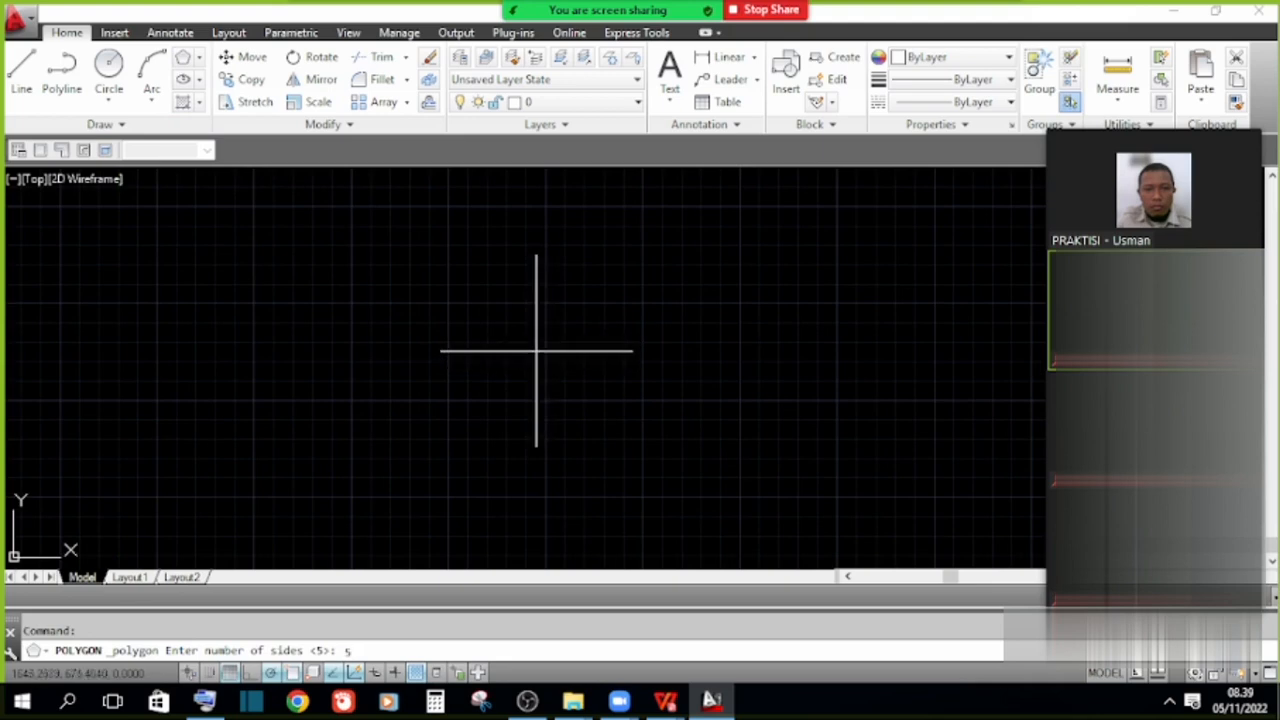
pyautogui.press('Return')
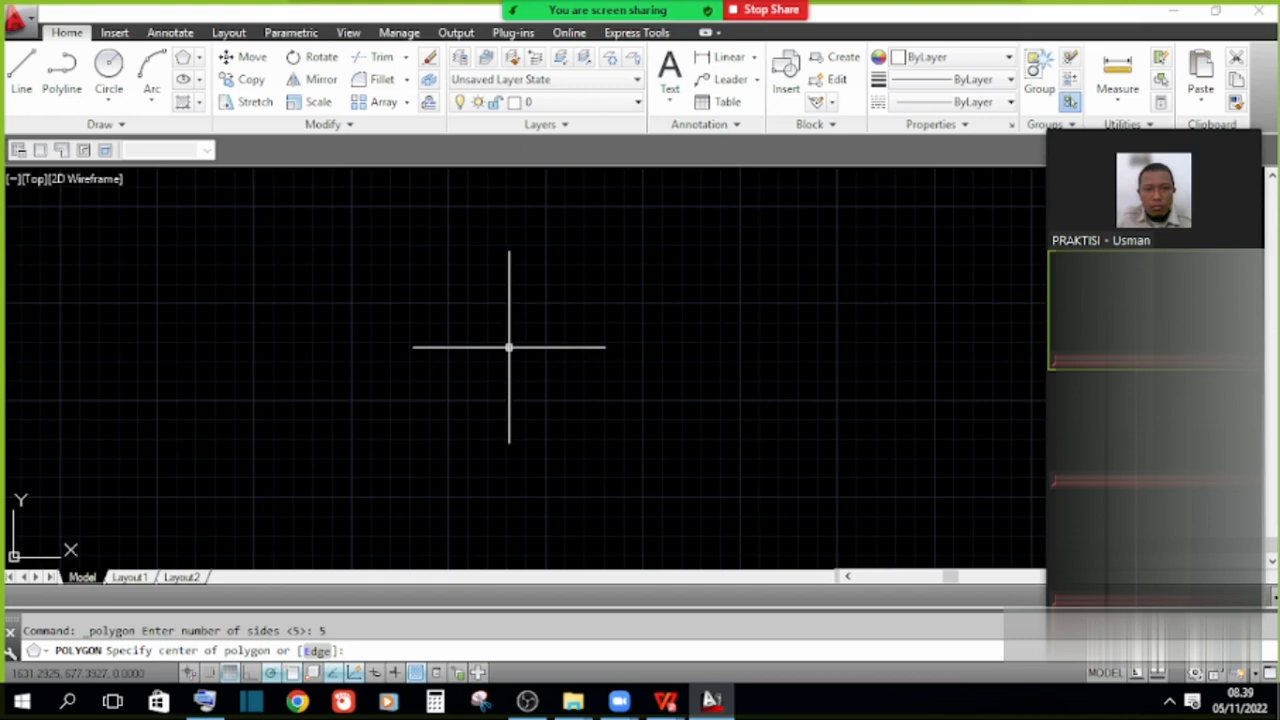
pyautogui.click(509, 347)
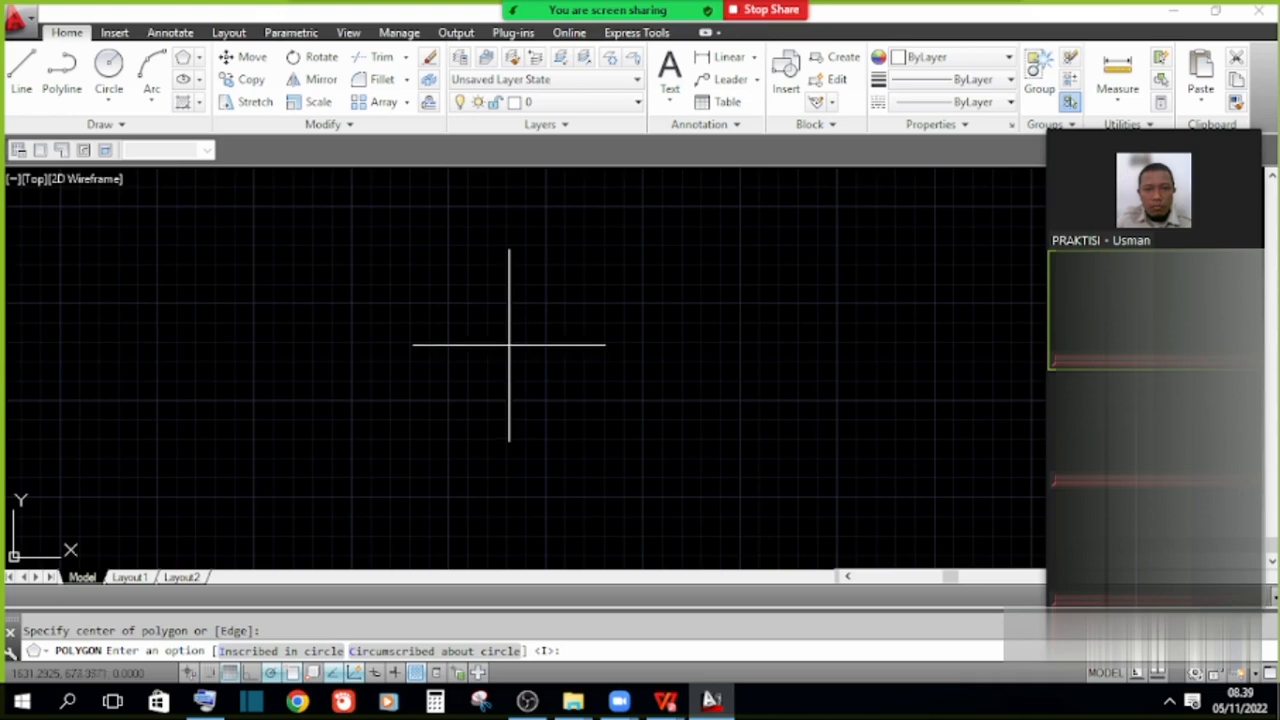
pyautogui.write('i')
pyautogui.press('Return')
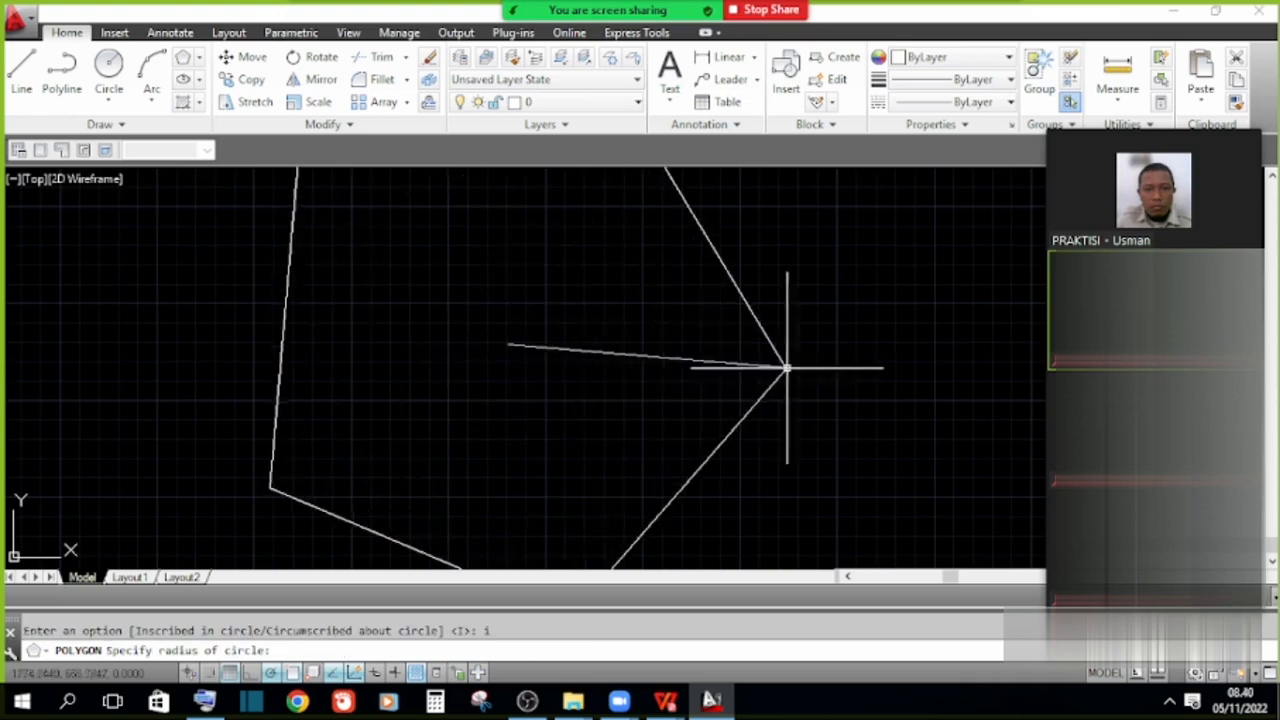
pyautogui.scroll(-1, 569, 393)
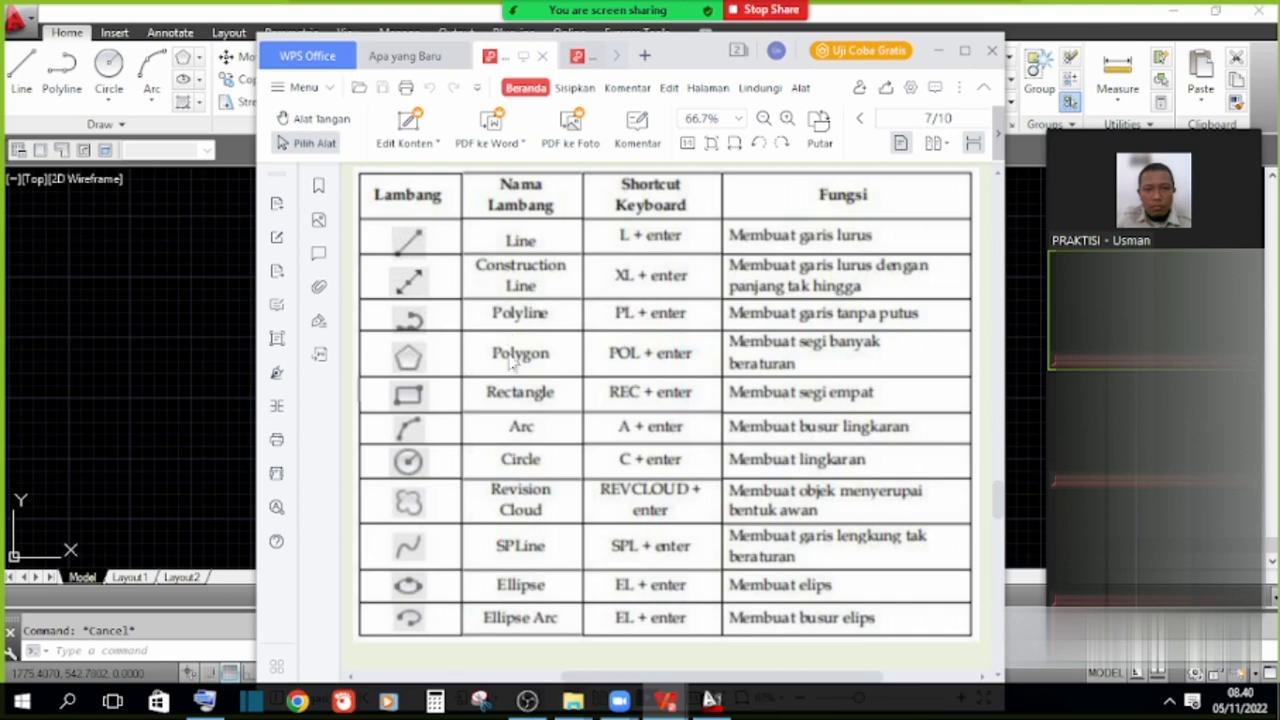
# Check the next rows in the PDF's shortcut table, then draw a small upright rectangle to the right of the pentagon.
pyautogui.scroll(-1, 555, 444)
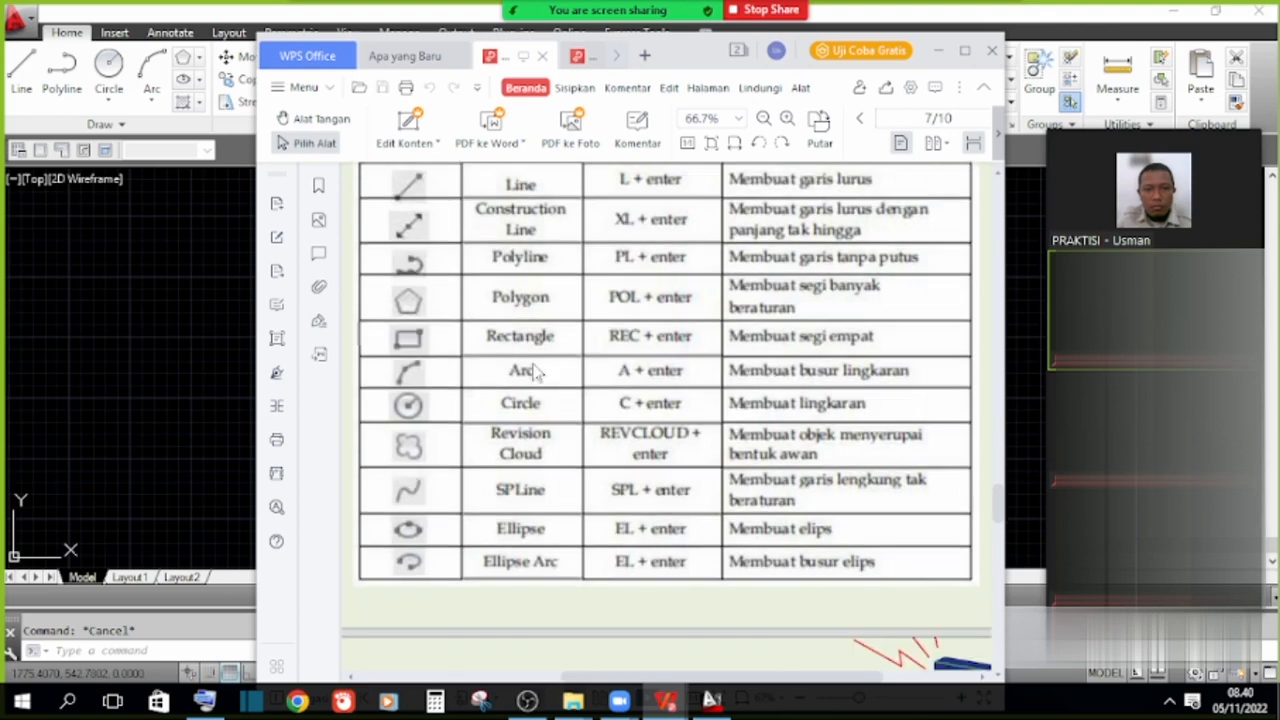
pyautogui.click(940, 52)
pyautogui.click(199, 58)
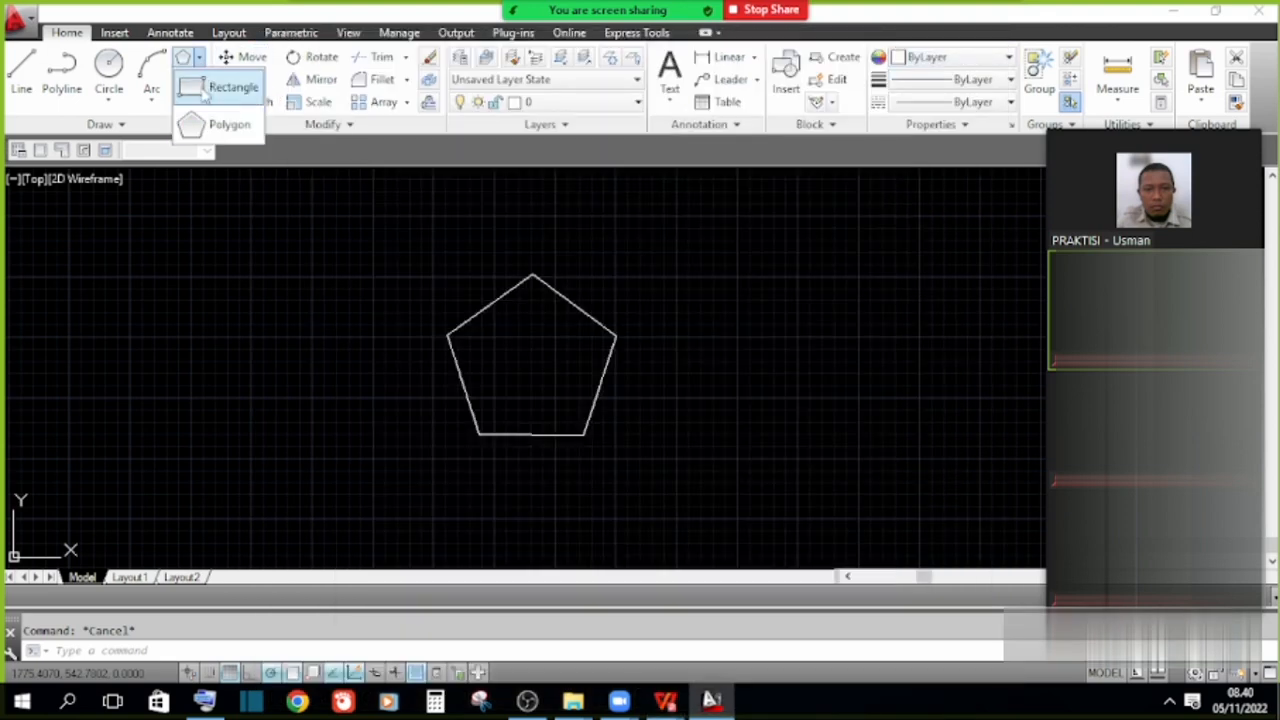
pyautogui.click(225, 86)
pyautogui.click(686, 300)
pyautogui.scroll(4, 720, 320)
pyautogui.scroll(-4, 440, 247)
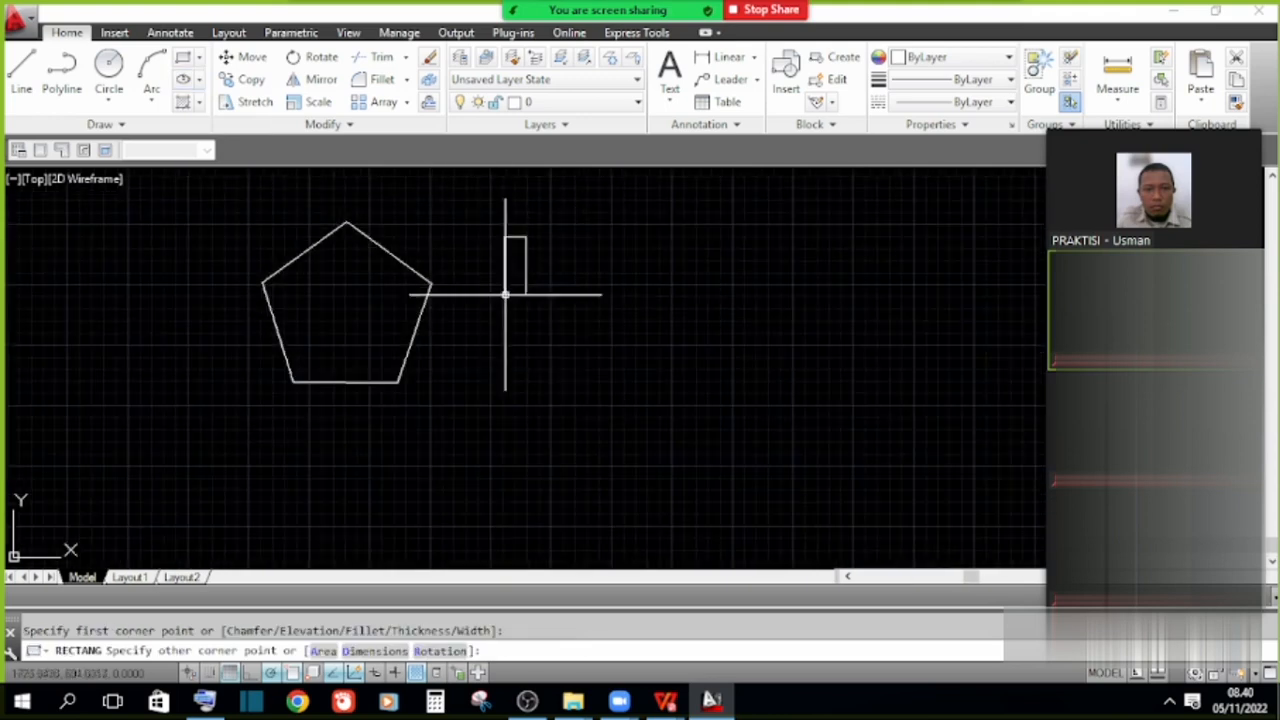
pyautogui.scroll(2, 500, 280)
pyautogui.scroll(4, 566, 205)
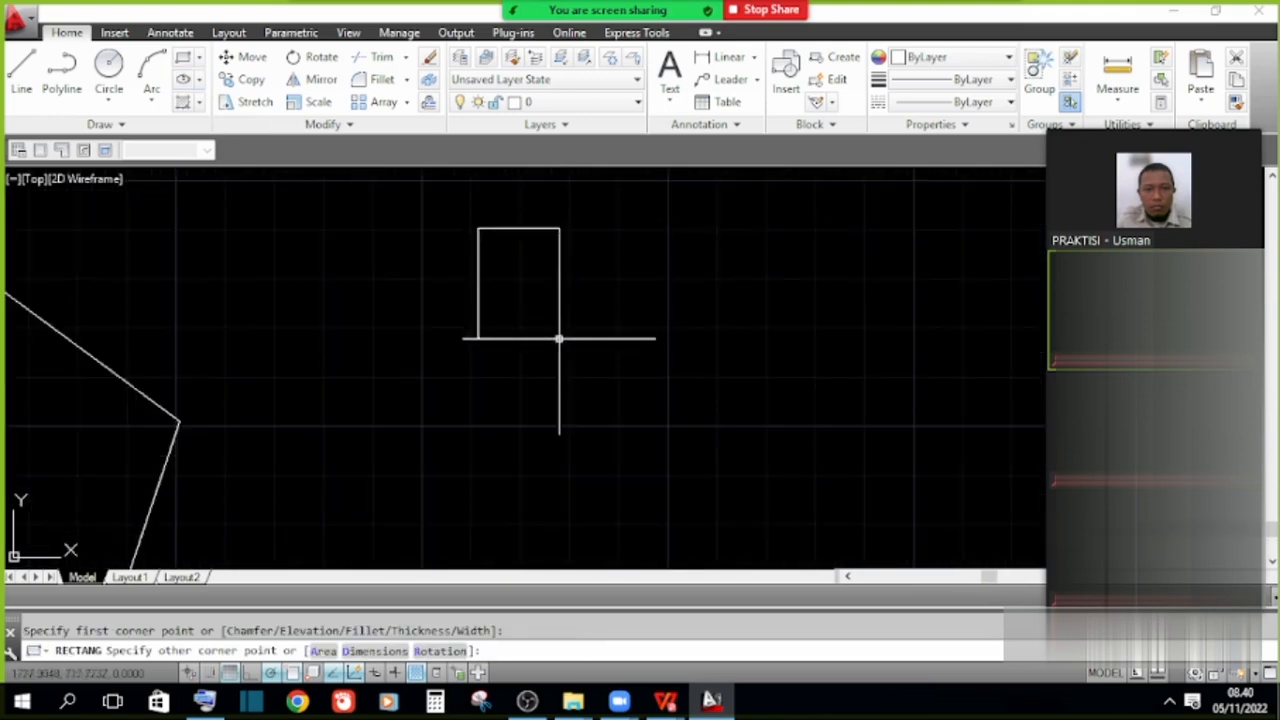
pyautogui.click(593, 385)
pyautogui.press('Escape')
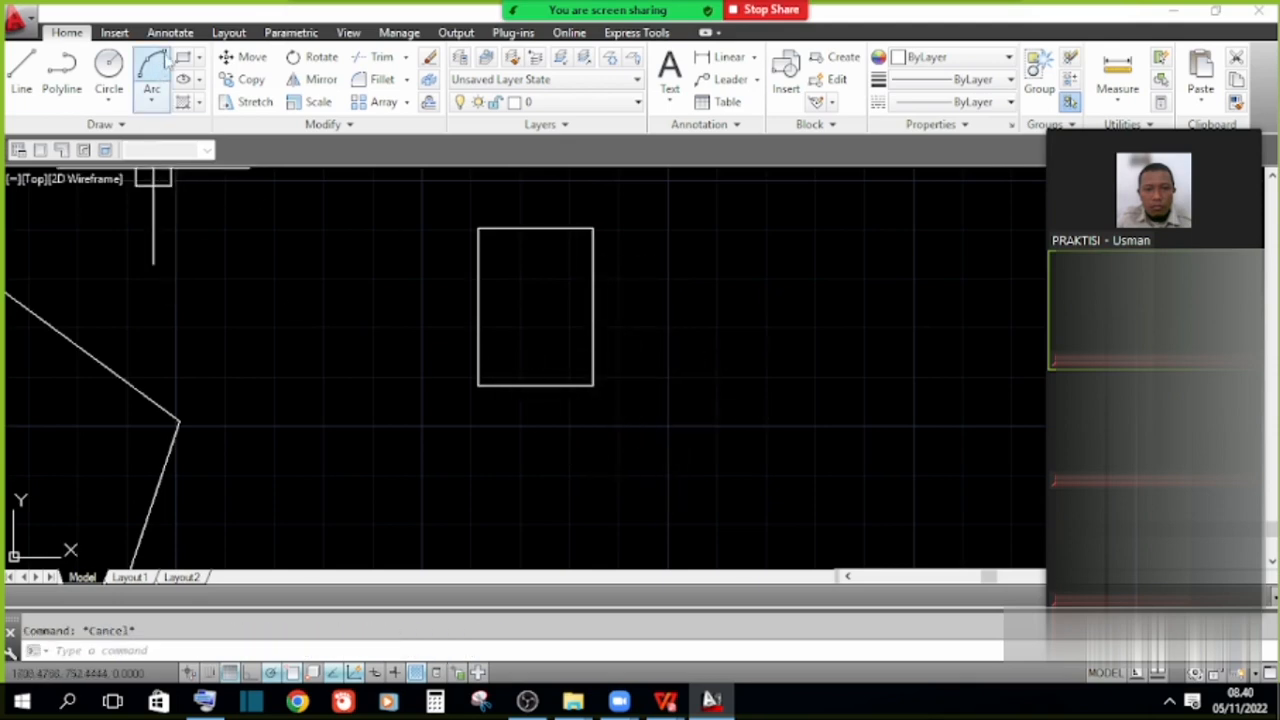
# Draw a second small rectangle, wider than tall, to the right of the upright one.
pyautogui.click(183, 57)
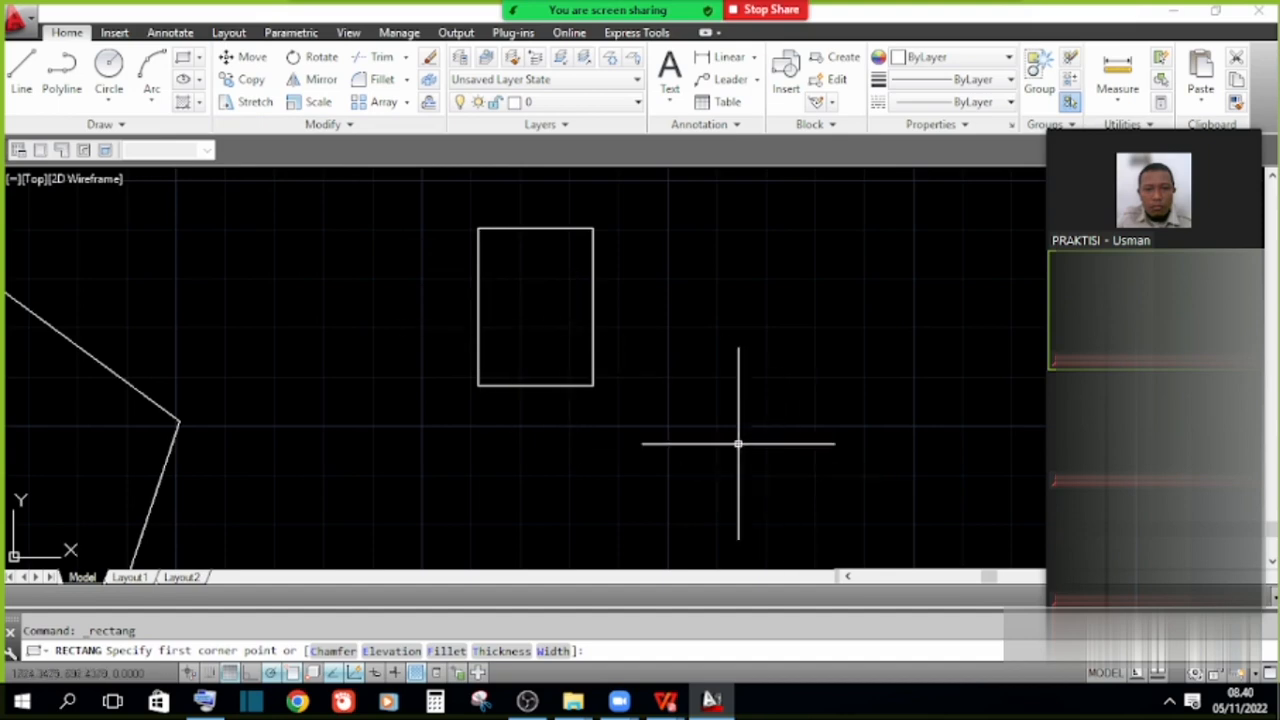
pyautogui.moveTo(570, 380); pyautogui.dragTo(389, 385, button='middle')
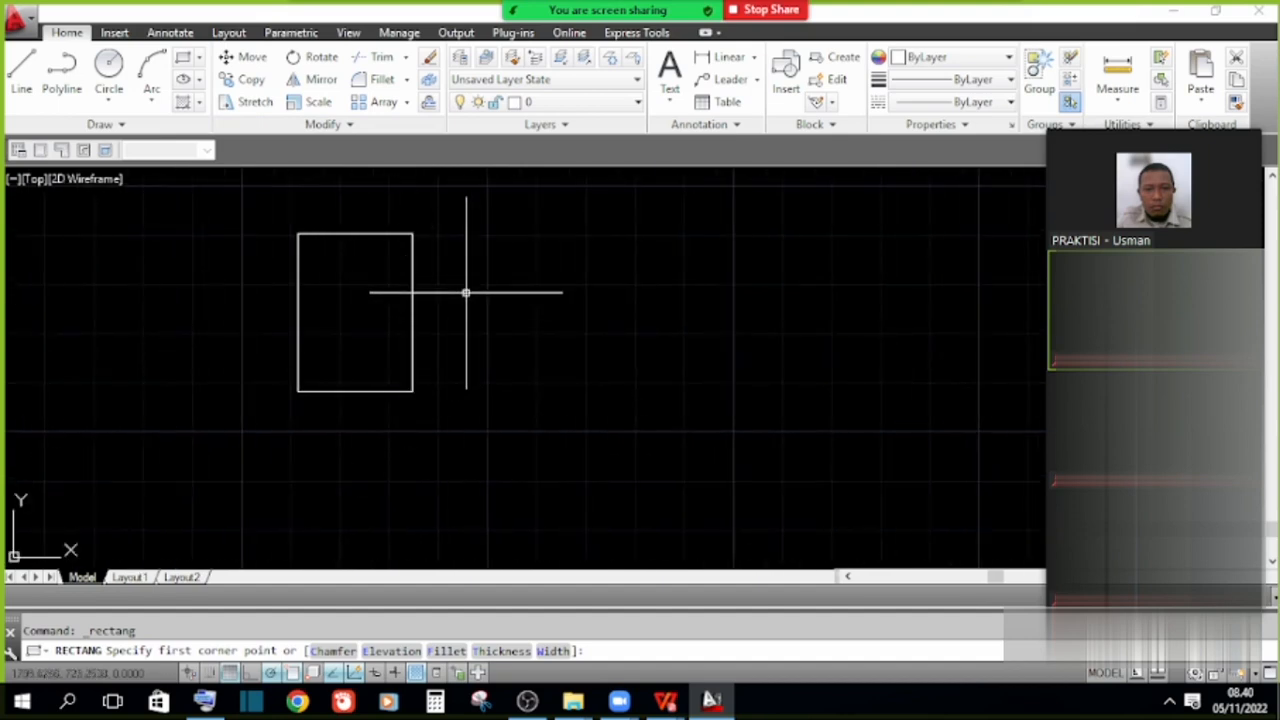
pyautogui.click(531, 272)
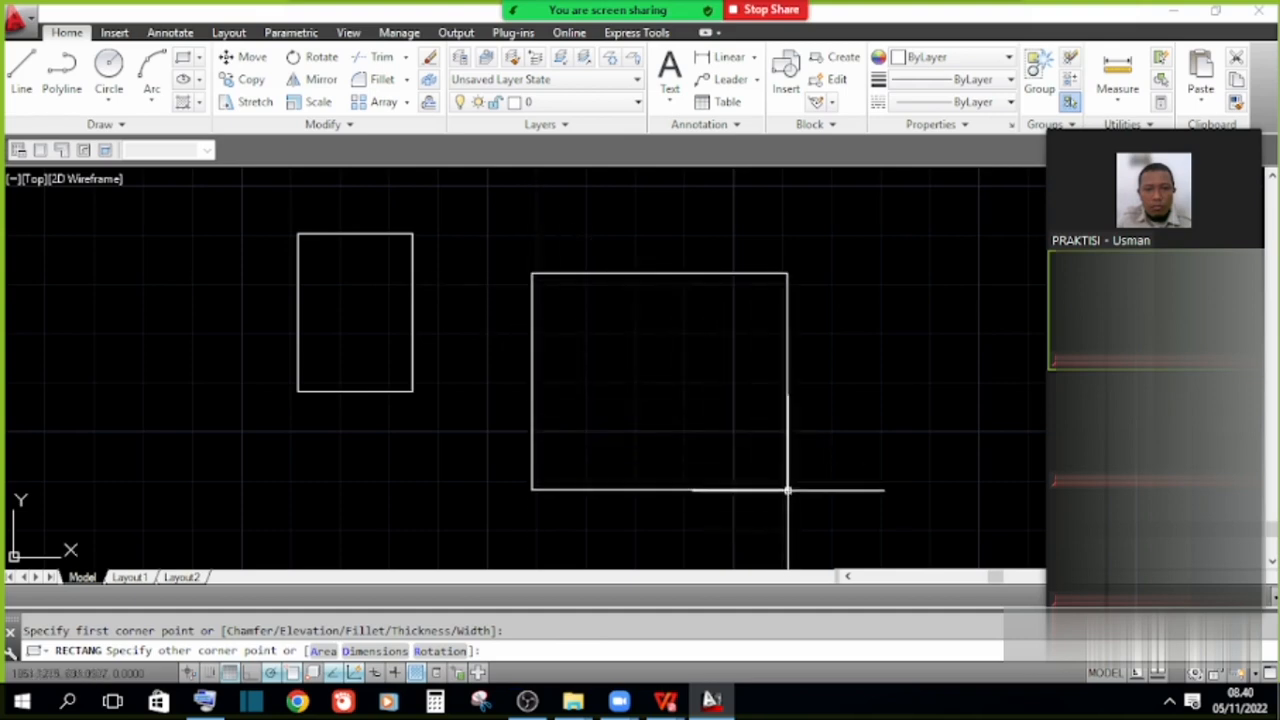
pyautogui.click(749, 420)
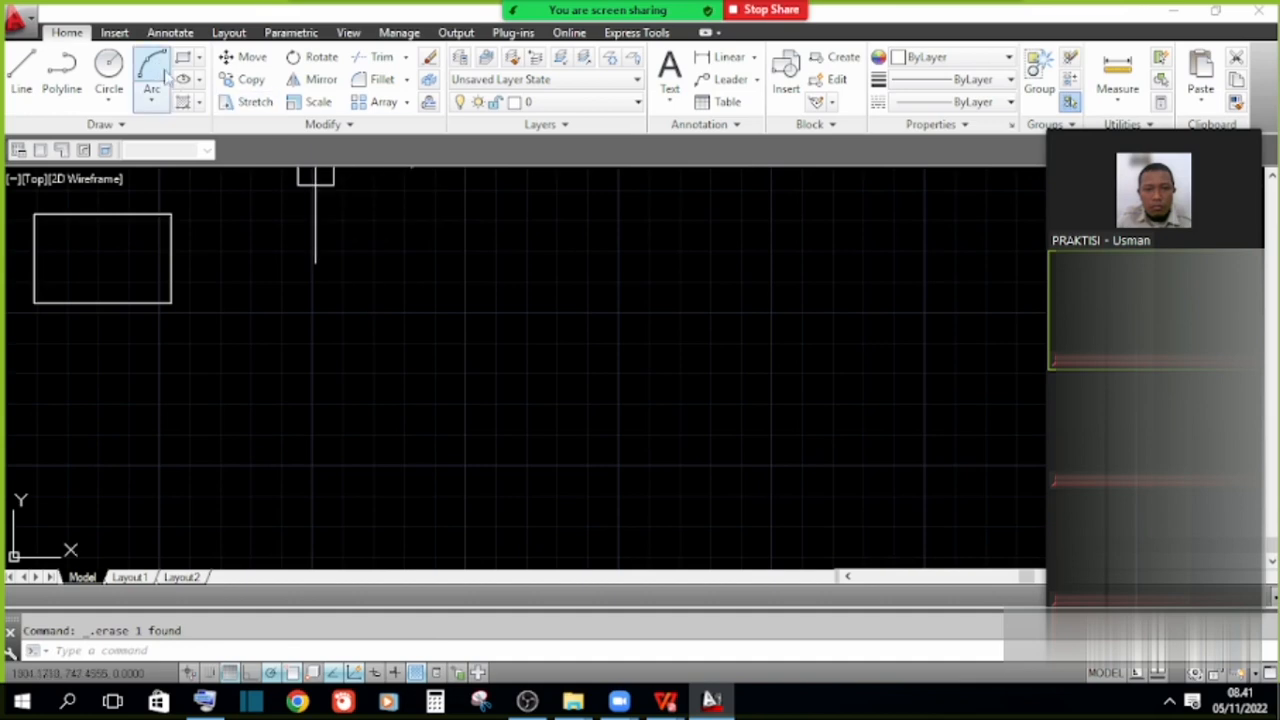
pyautogui.click(183, 57)
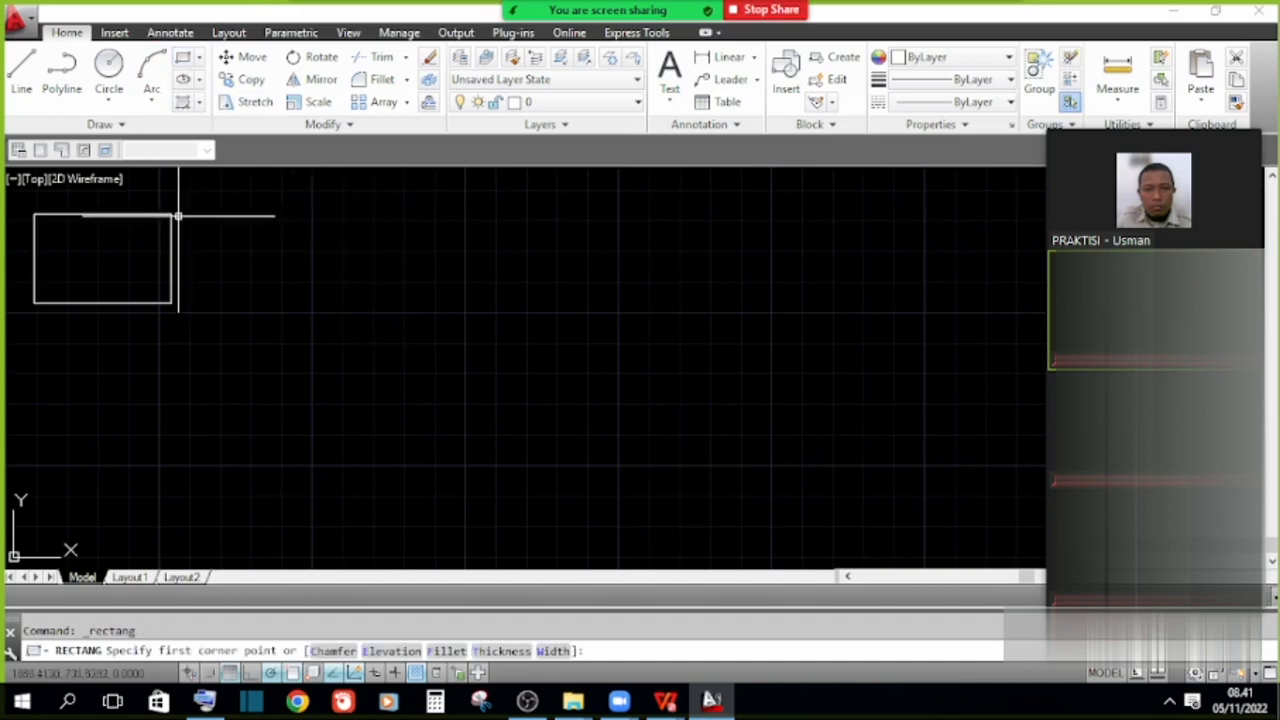
pyautogui.click(293, 214)
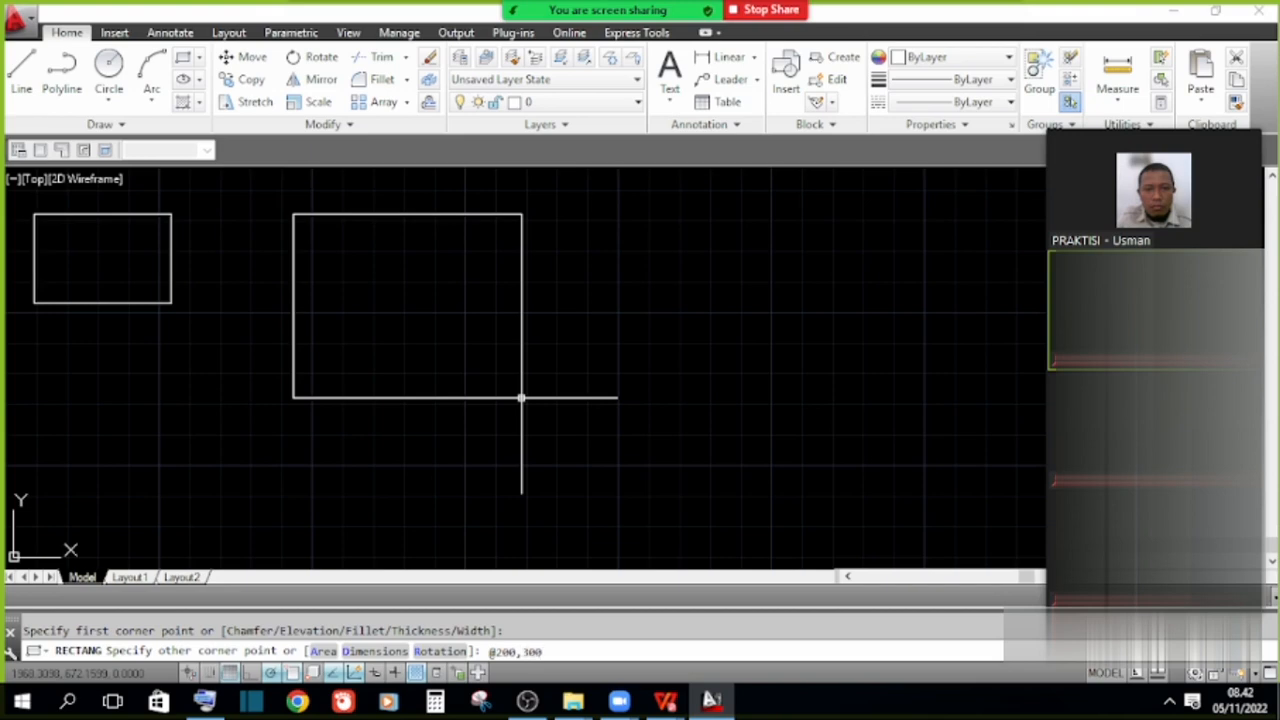
pyautogui.press('Return')
pyautogui.scroll(-5, 576, 434)
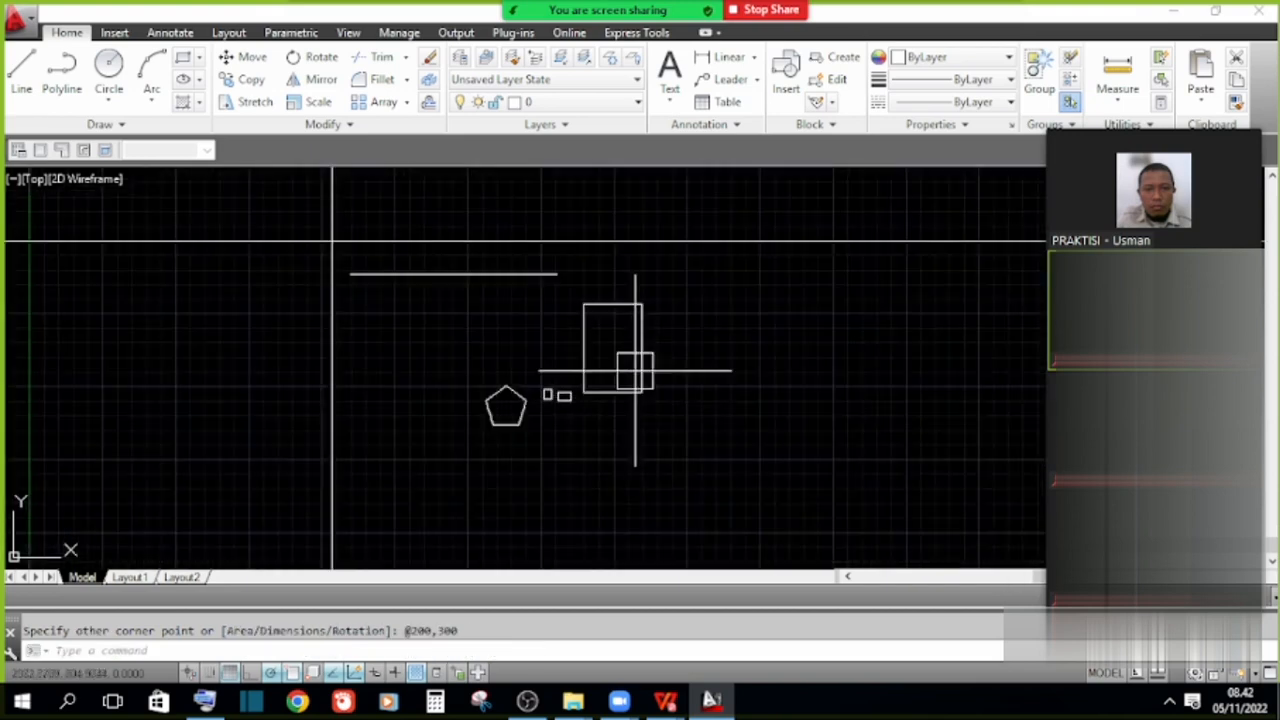
pyautogui.scroll(1, 637, 366)
pyautogui.click(699, 369)
pyautogui.click(621, 319)
pyautogui.scroll(2, 624, 350)
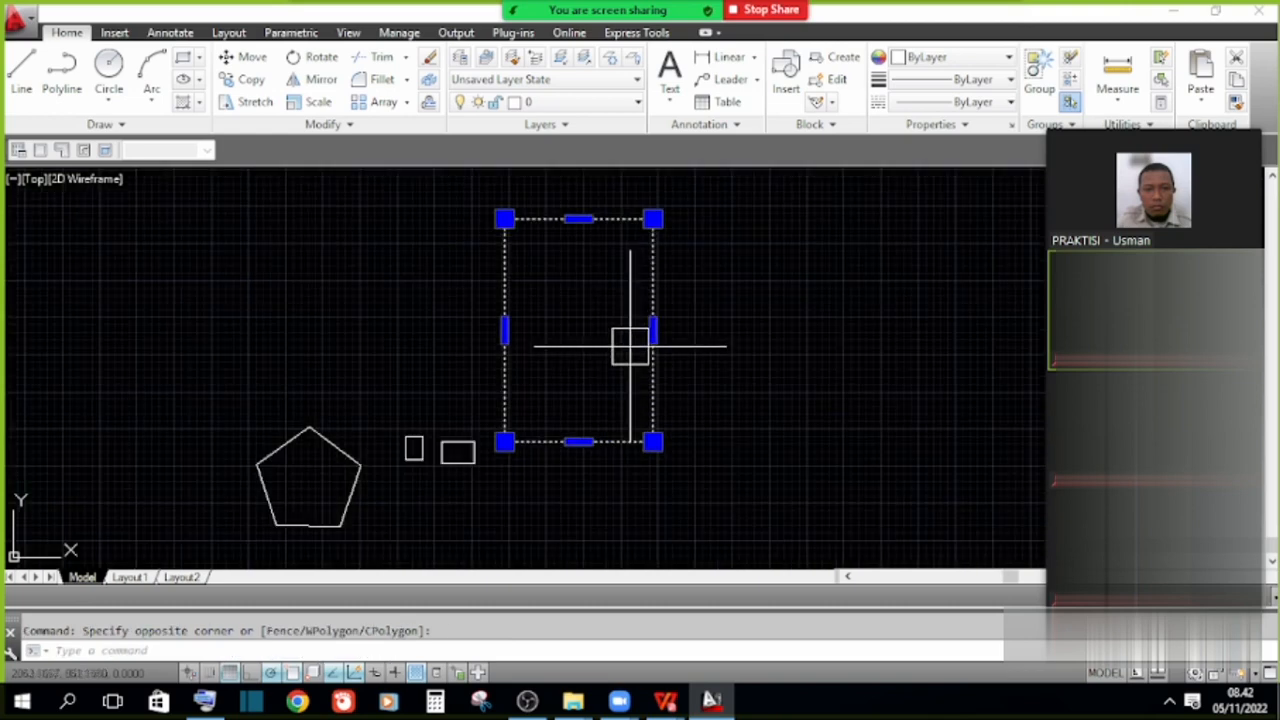
pyautogui.press('Escape')
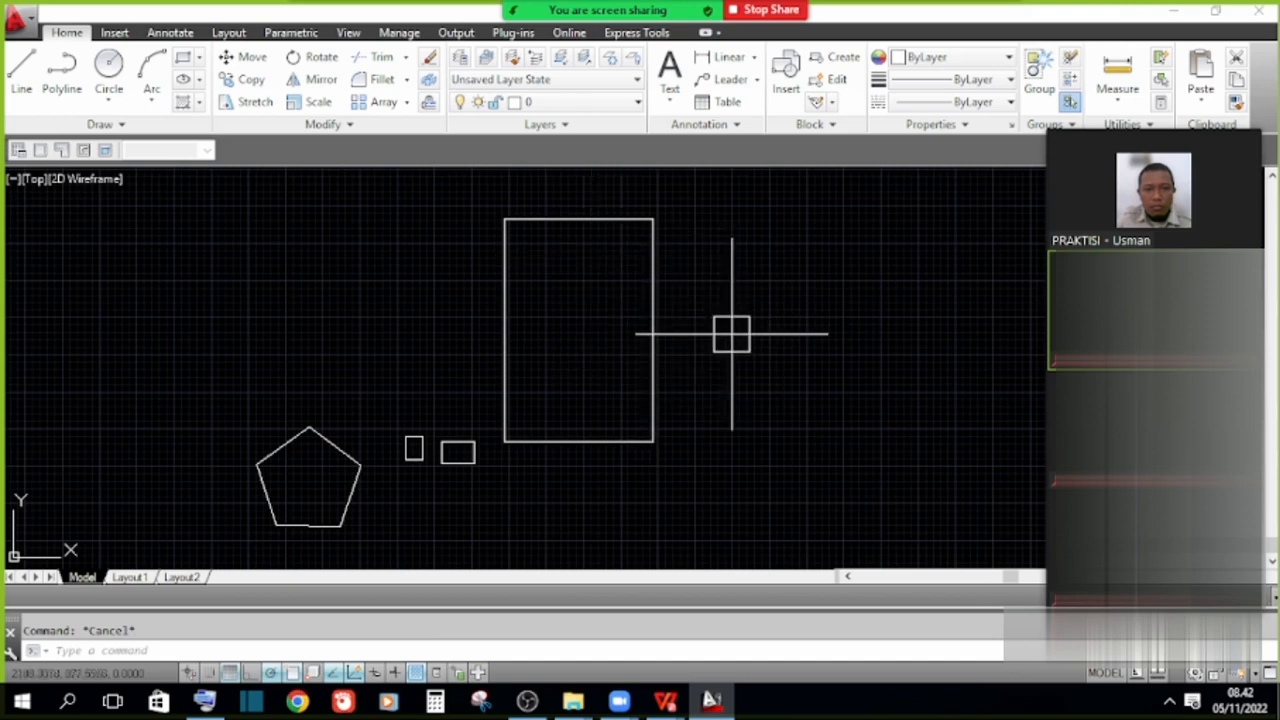
# Draw two freehand rectangles side by side below the 200 by 300 rectangle, a wide one and a nearly square one.
pyautogui.click(183, 60)
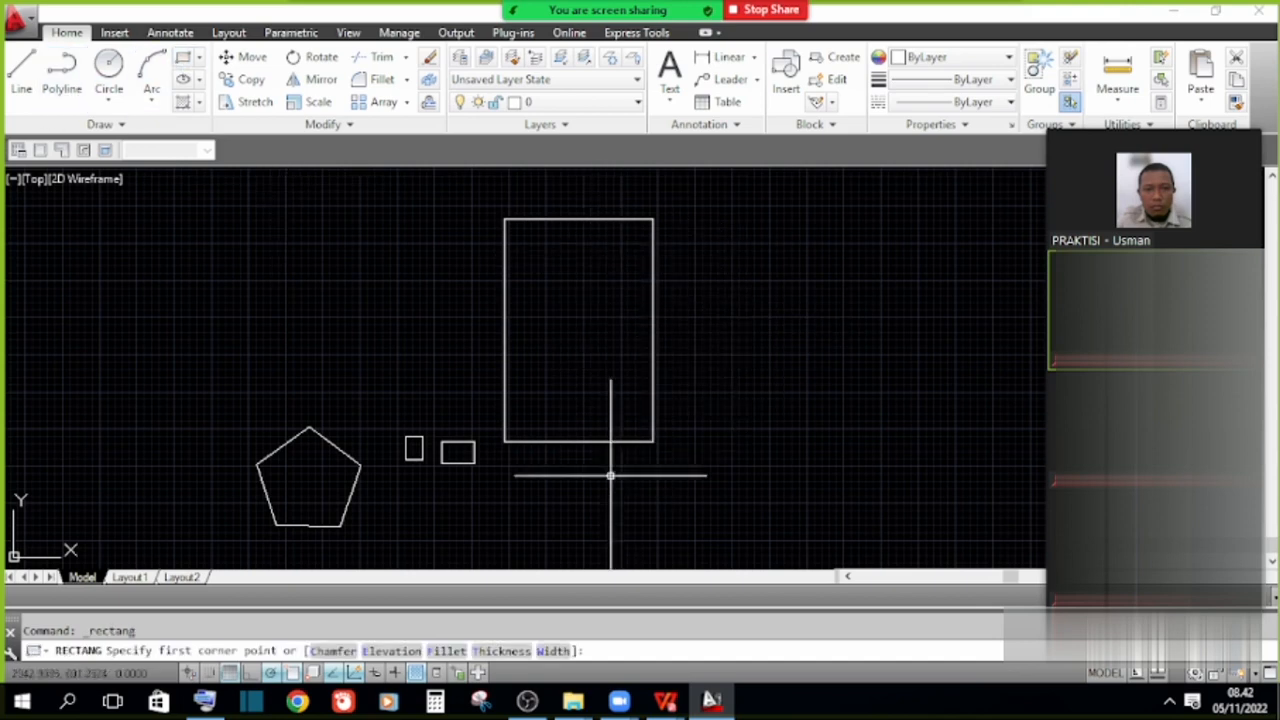
pyautogui.scroll(5, 560, 495)
pyautogui.click(458, 352)
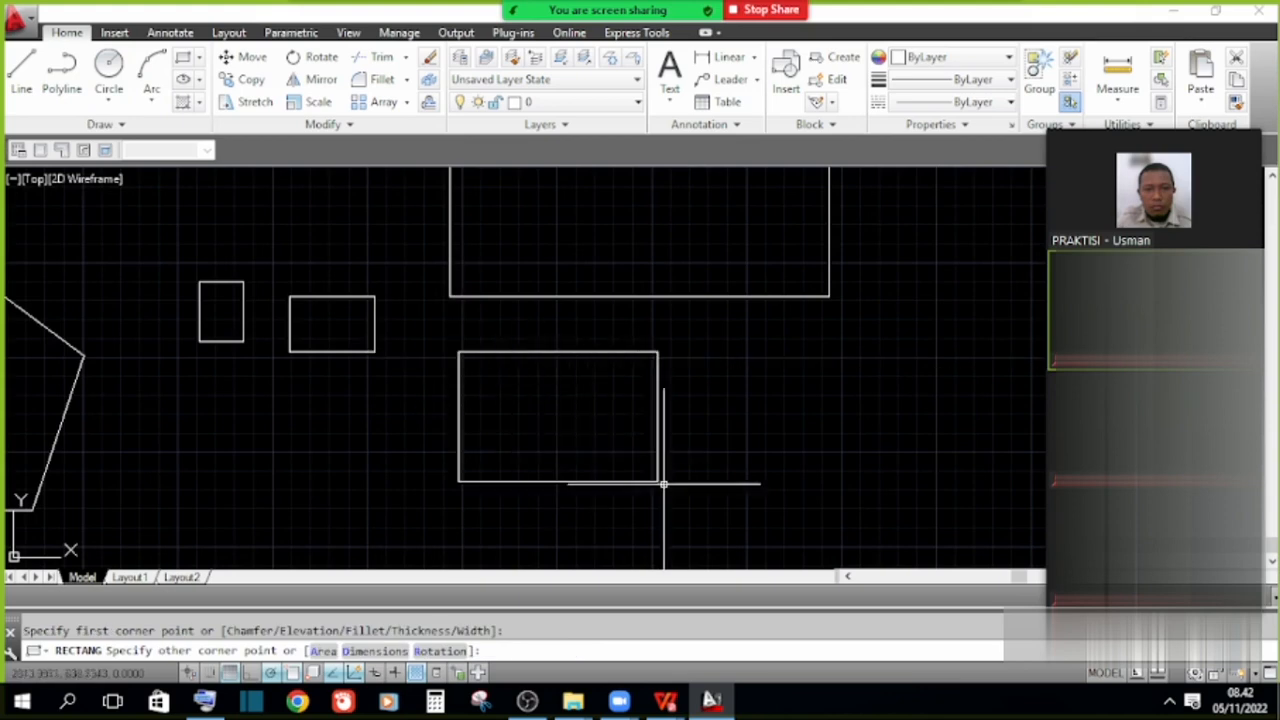
pyautogui.click(701, 490)
pyautogui.click(183, 58)
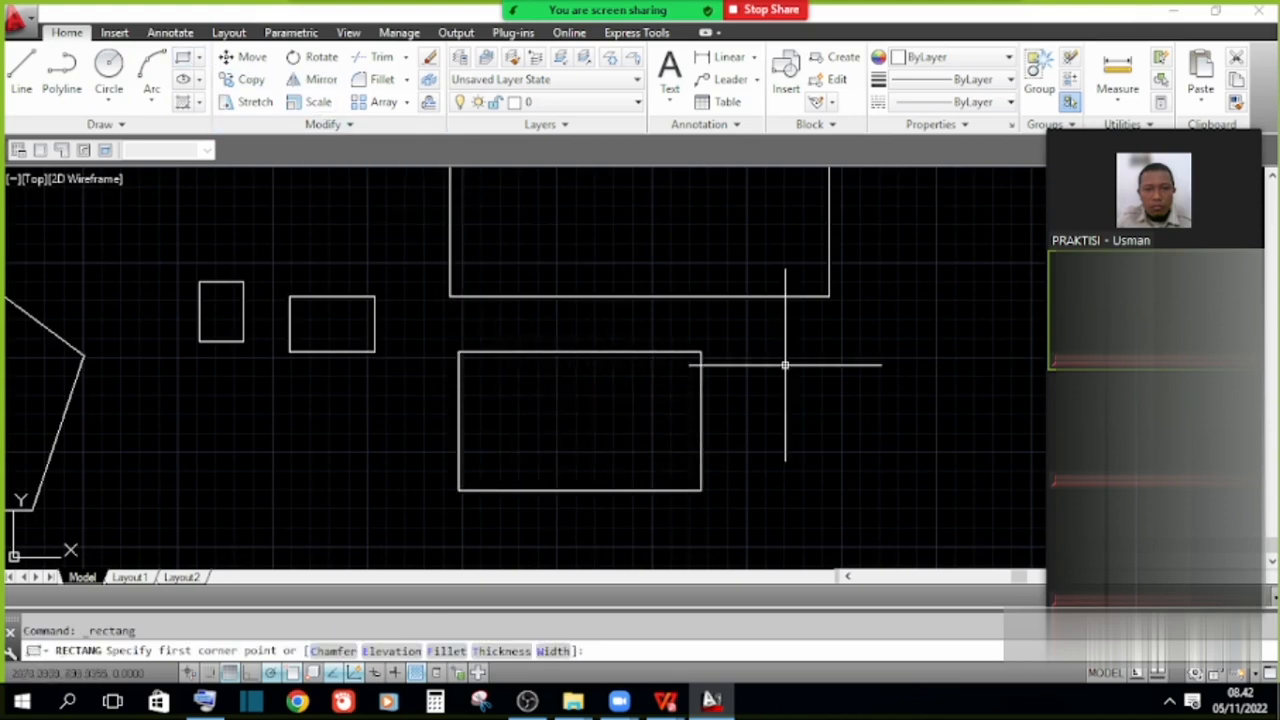
pyautogui.click(785, 358)
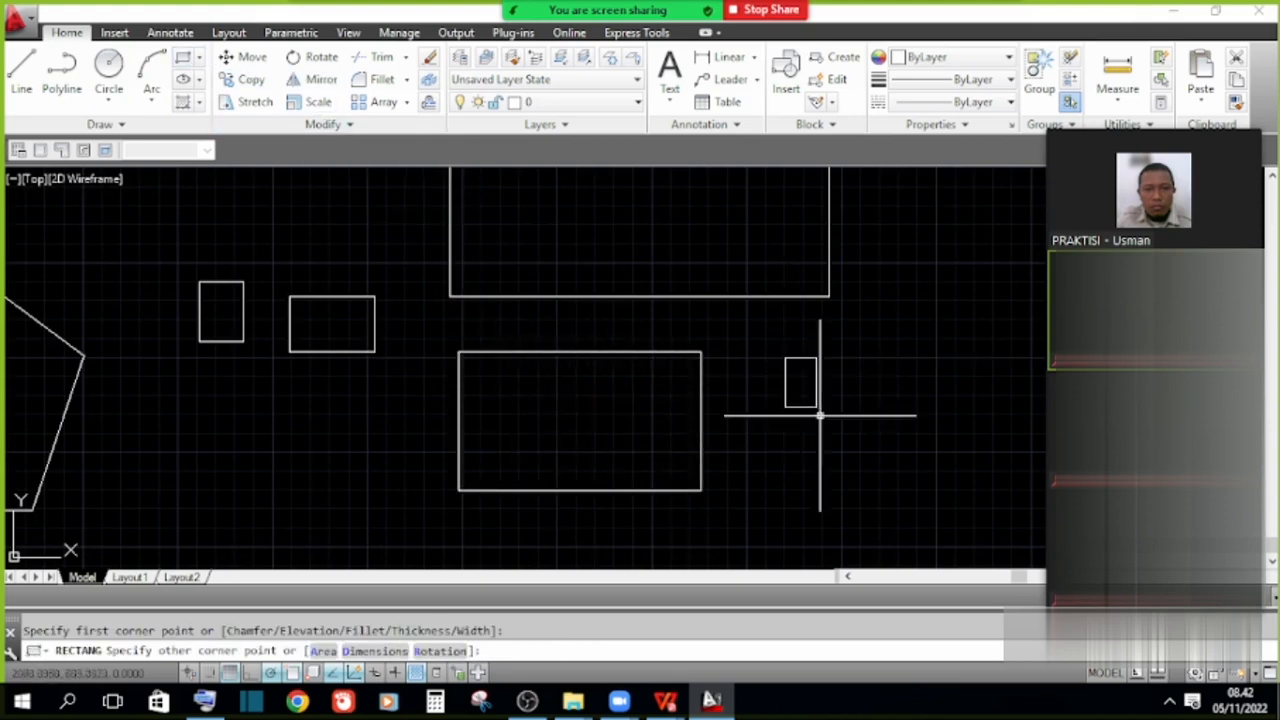
pyautogui.click(972, 520)
pyautogui.scroll(-4, 409, 289)
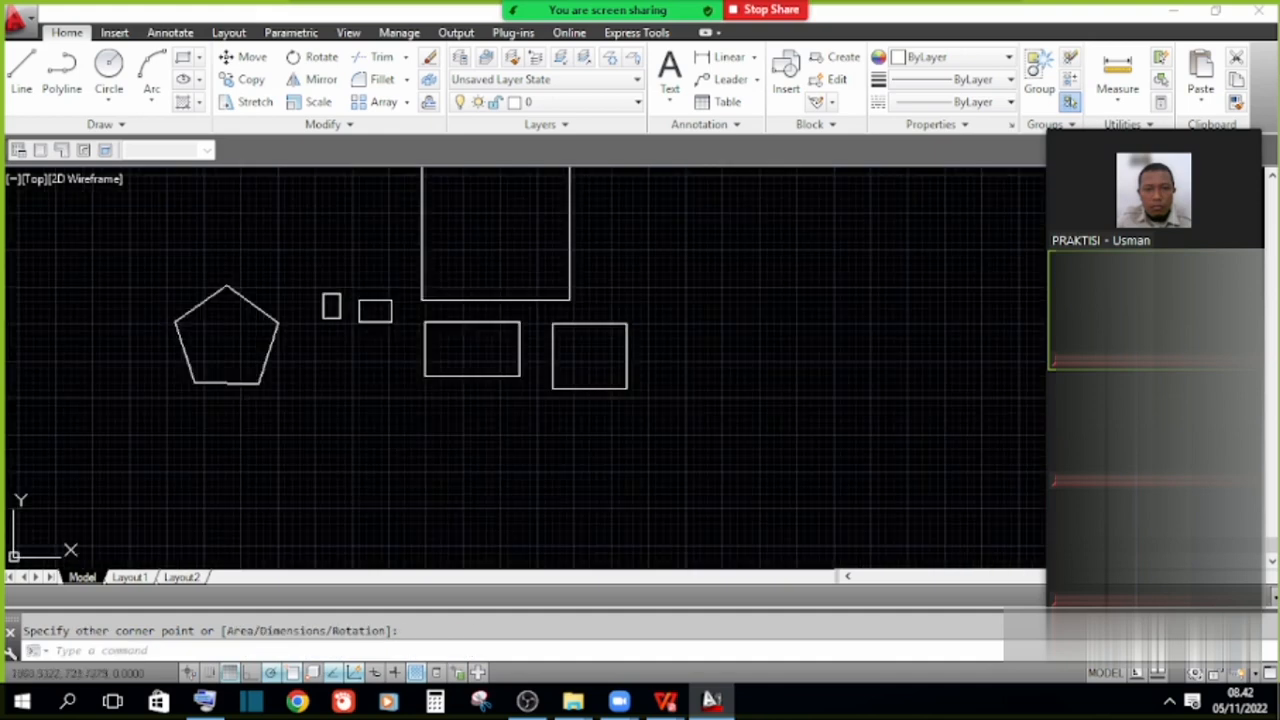
pyautogui.press('Escape')
# Consult the MATERI 6 PDF's shortcut table again, then return to AutoCAD and view the Arc tool's construction options.
pyautogui.moveTo(665, 700)
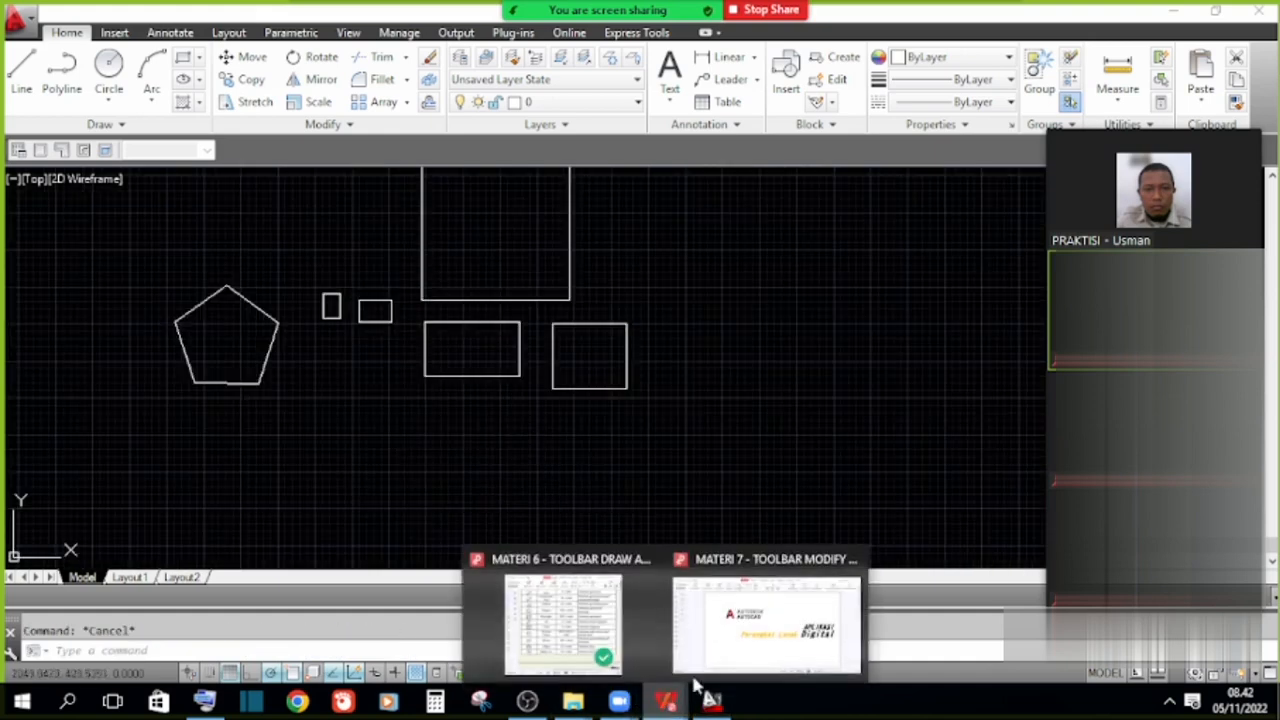
pyautogui.click(600, 610)
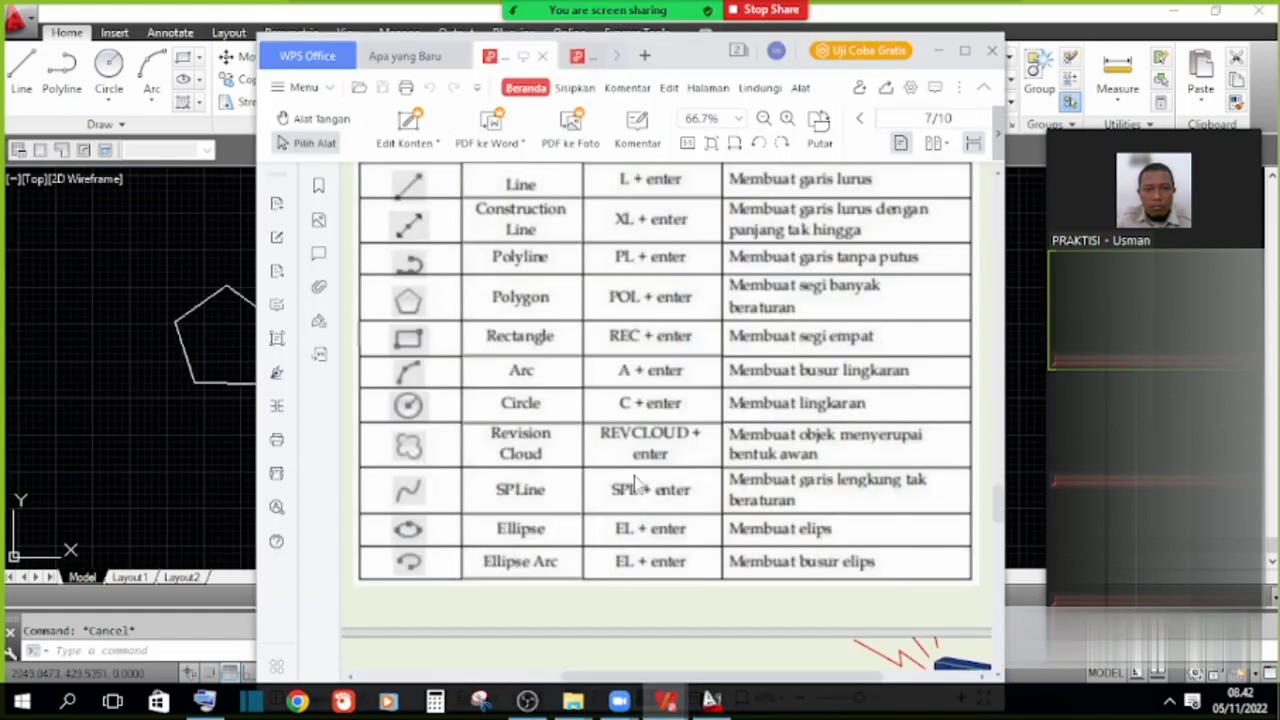
pyautogui.click(126, 124)
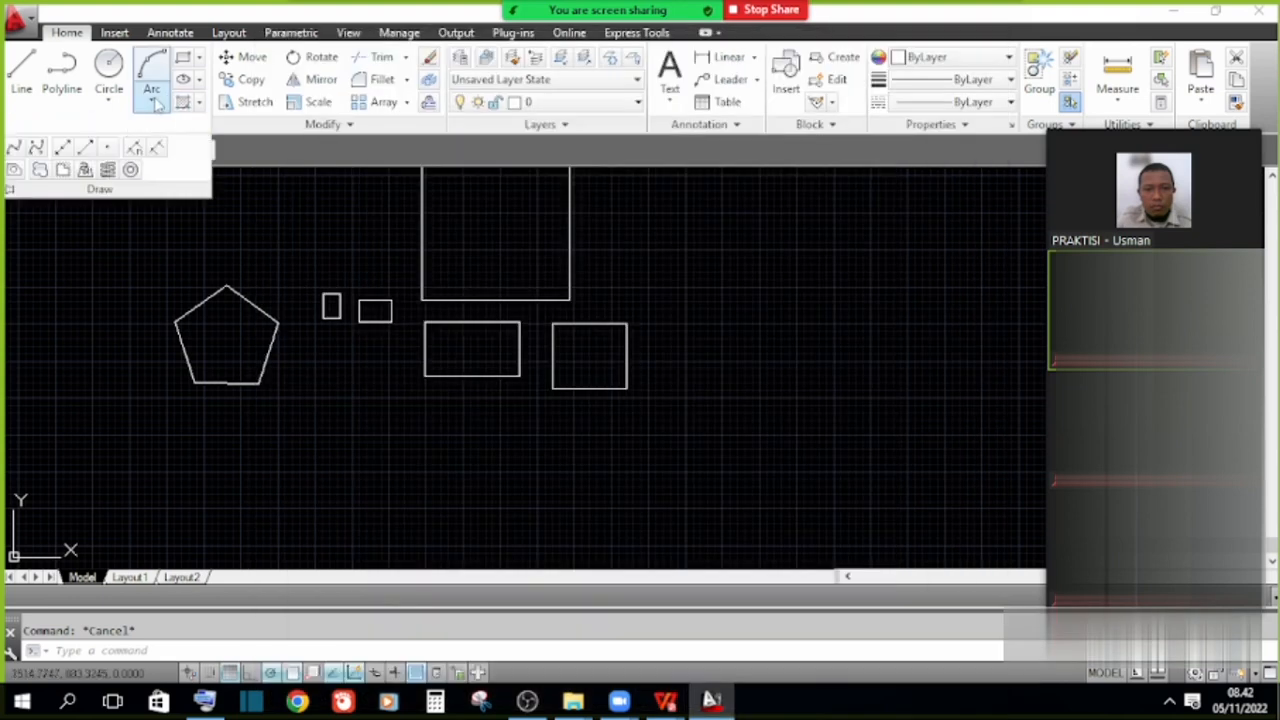
pyautogui.click(152, 104)
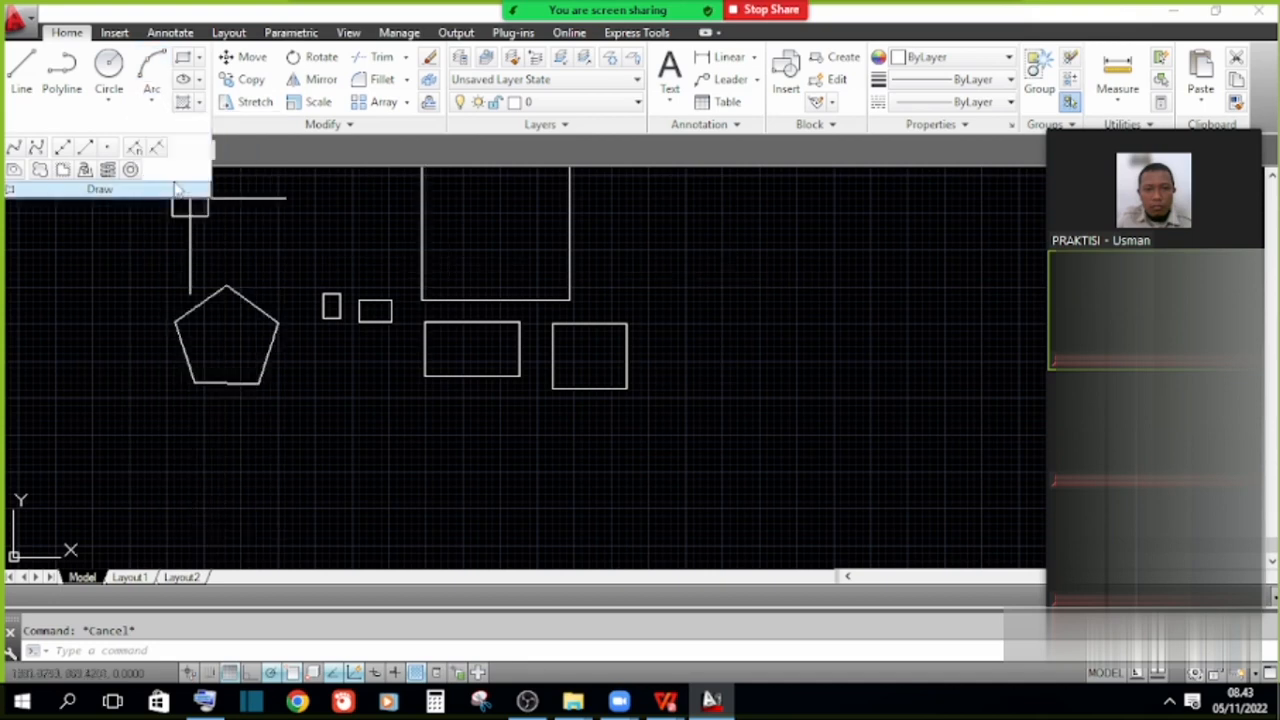
# Draw an L-shaped polyline right of the rectangles, with a vertical segment running down and a 200-unit horizontal segment to the right.
pyautogui.moveTo(716, 334); pyautogui.dragTo(521, 334, button='middle')
pyautogui.scroll(2, 539, 275)
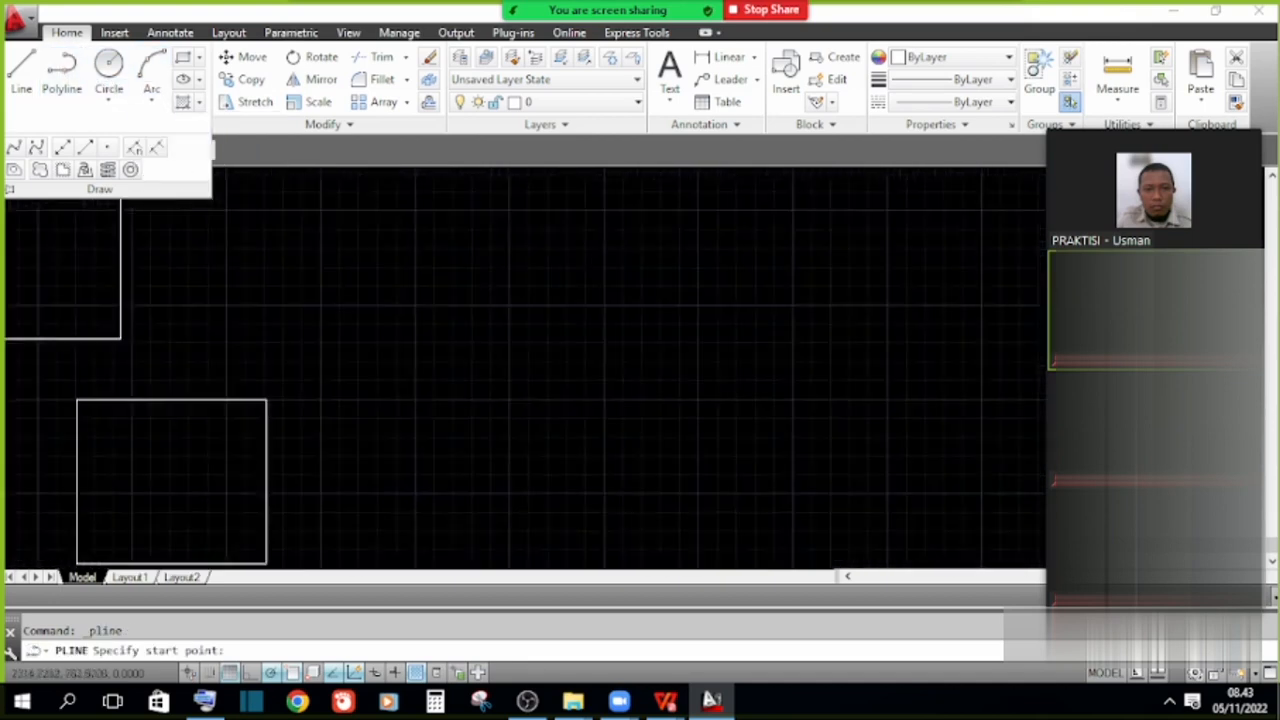
pyautogui.scroll(-1, 539, 275)
pyautogui.click(536, 223)
pyautogui.click(536, 460)
pyautogui.write('2')
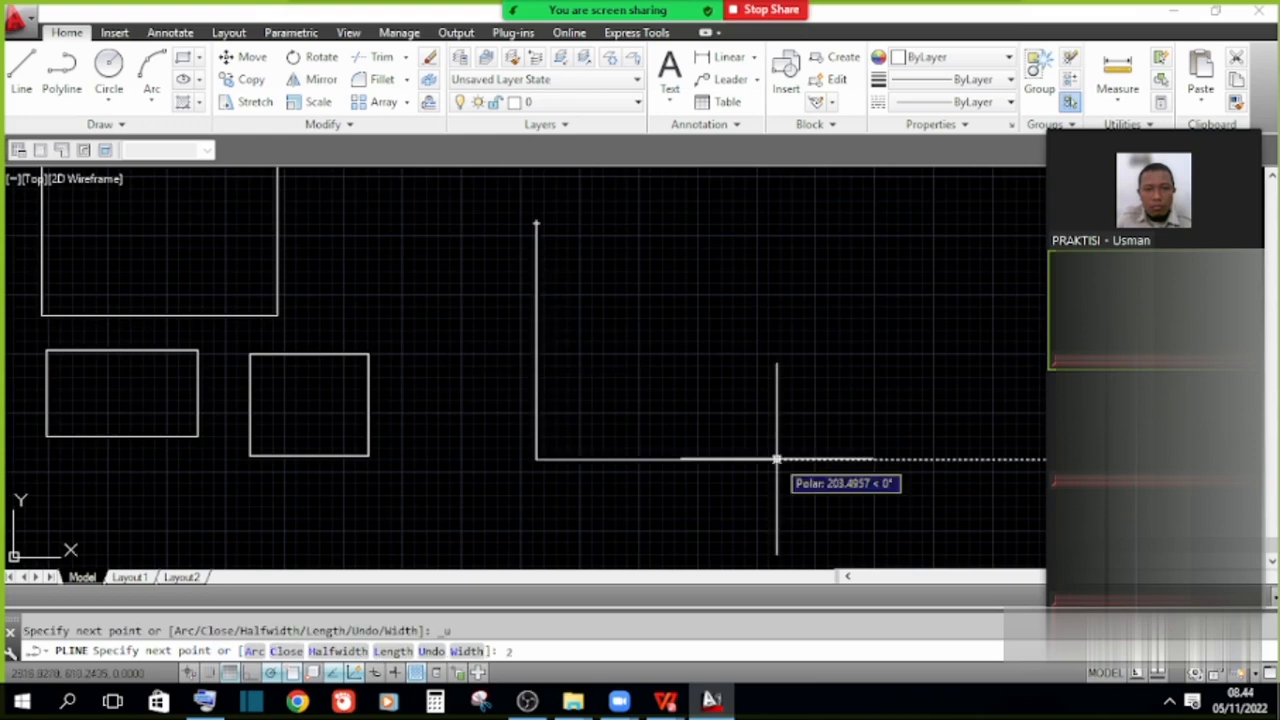
pyautogui.write('00')
pyautogui.press('Return')
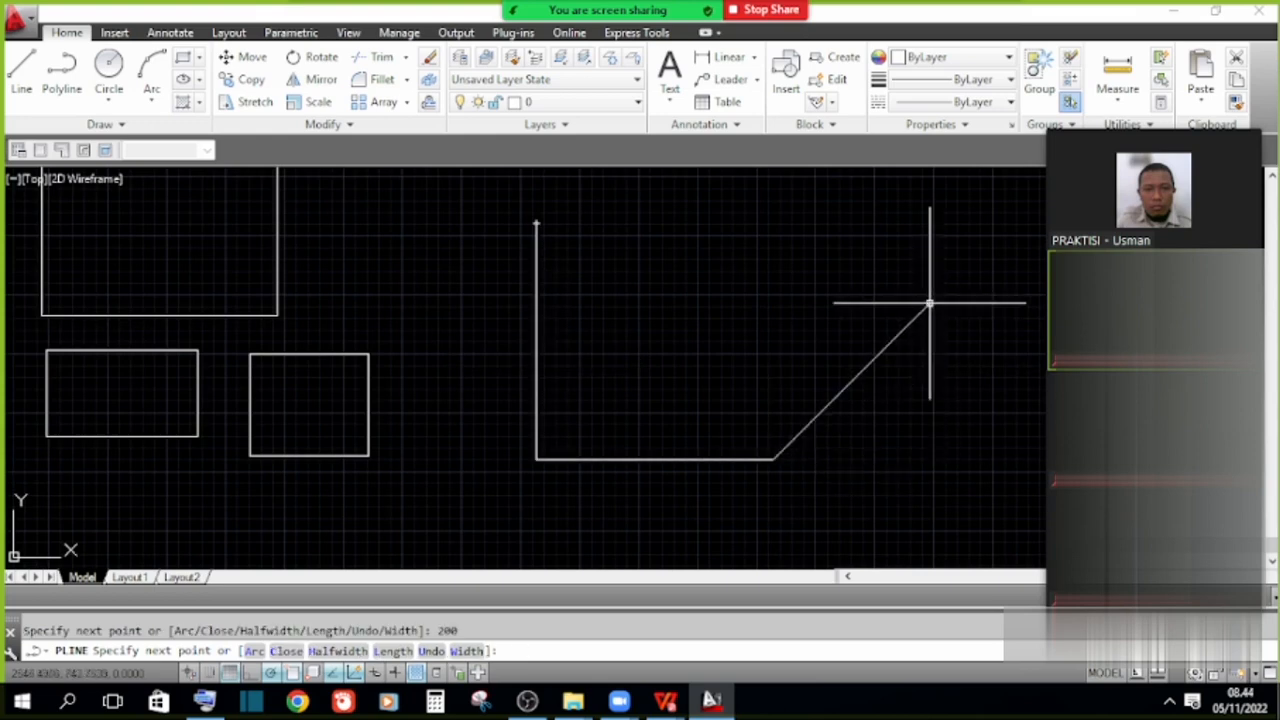
pyautogui.press('Escape')
pyautogui.moveTo(640, 350); pyautogui.dragTo(560, 349, button='middle')
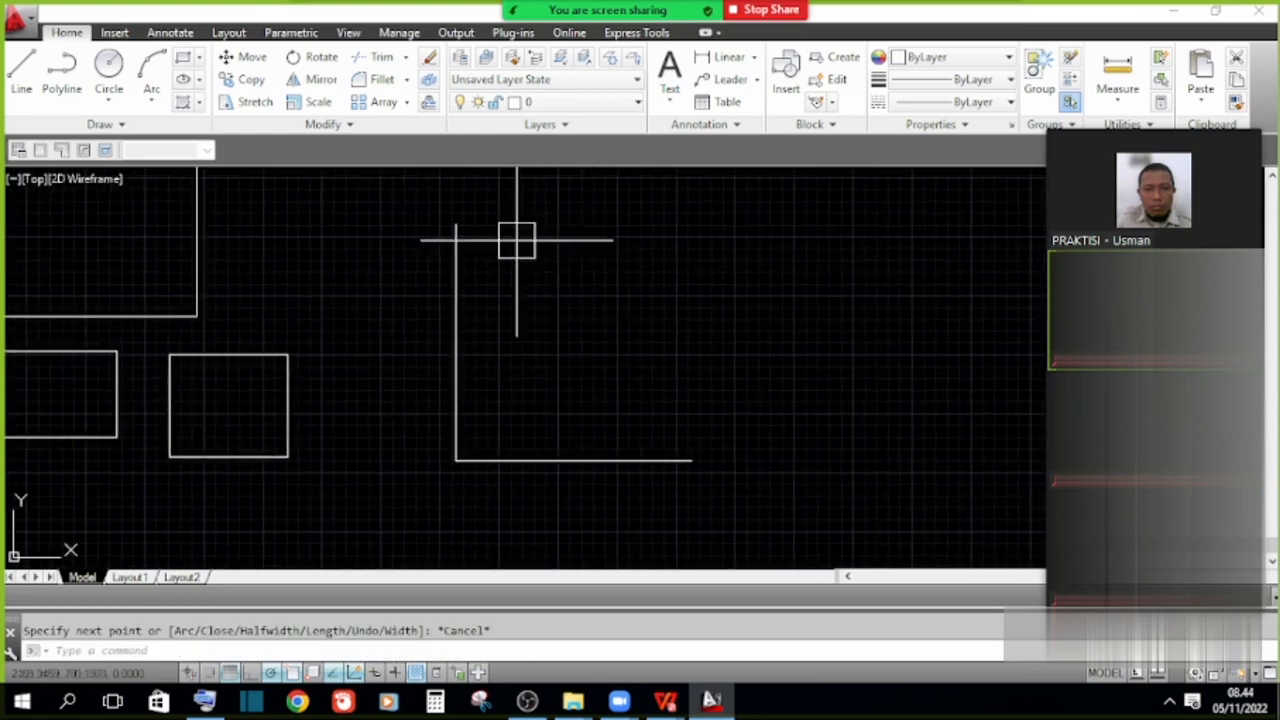
# Draw a 3-Point arc from the L-shaped polyline's upper end through its right end, ending just below it.
pyautogui.click(152, 94)
pyautogui.click(178, 131)
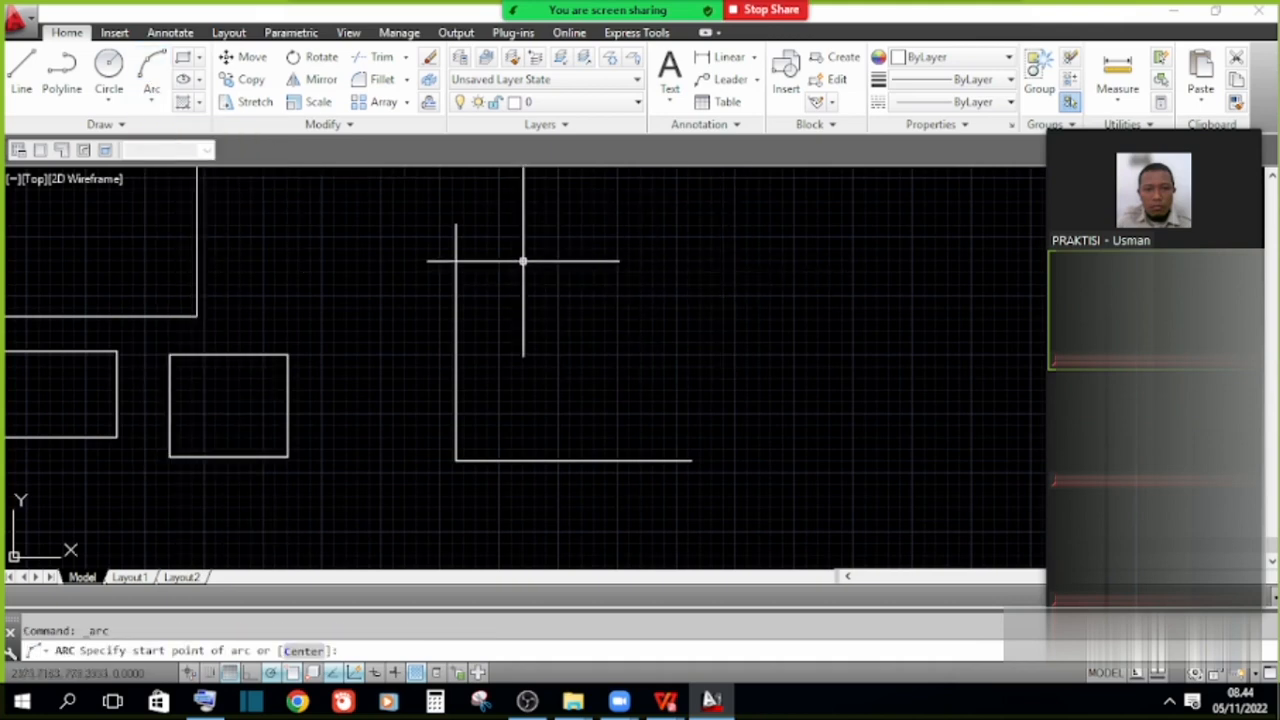
pyautogui.click(455, 224)
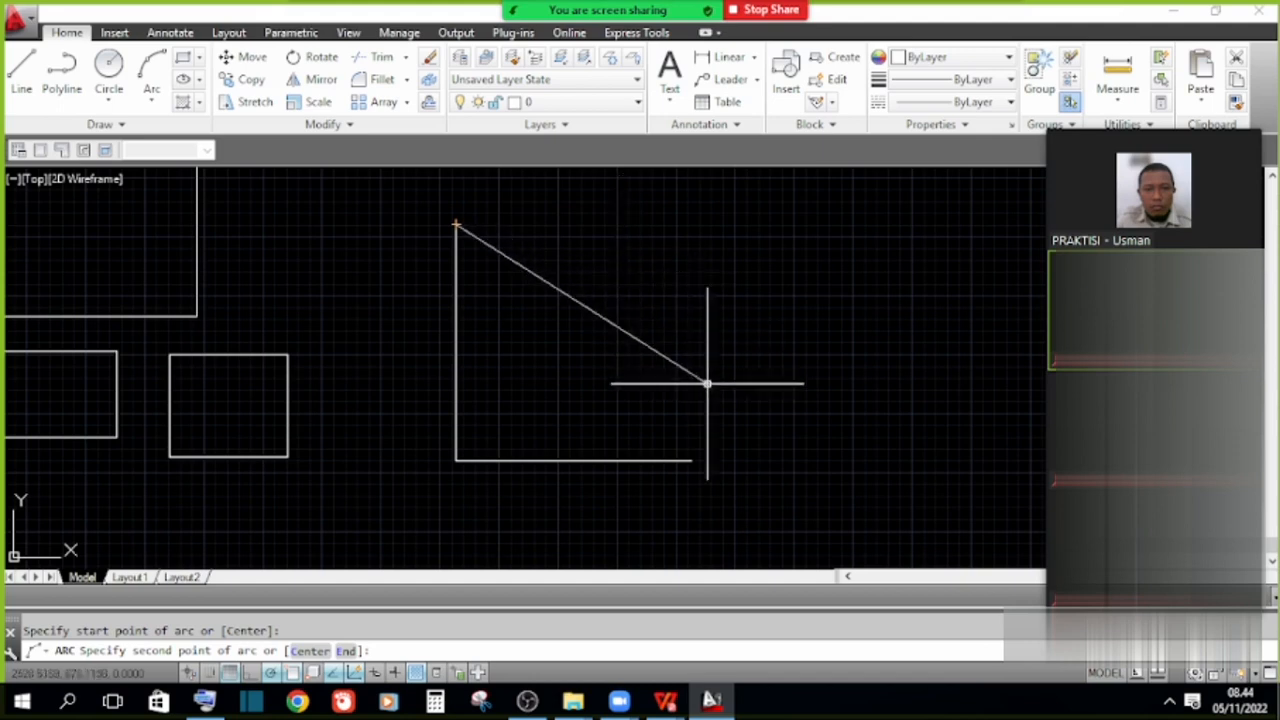
pyautogui.click(691, 461)
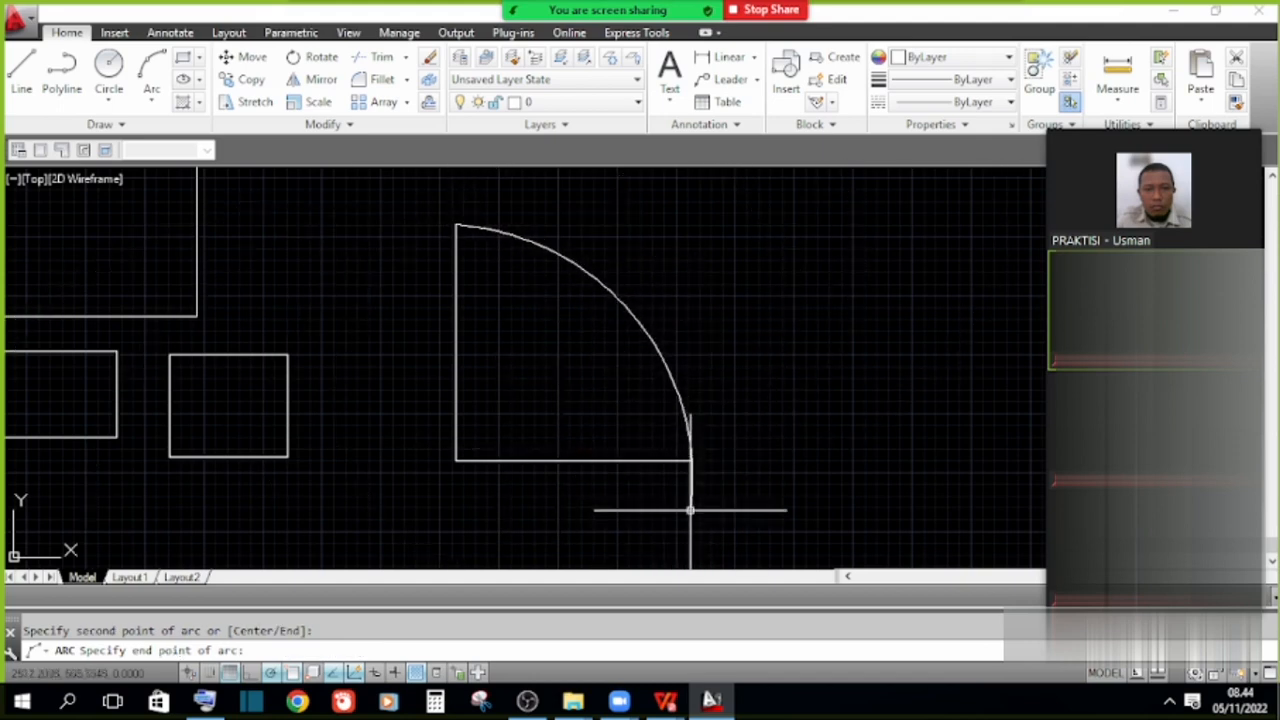
pyautogui.click(691, 507)
pyautogui.press('Escape')
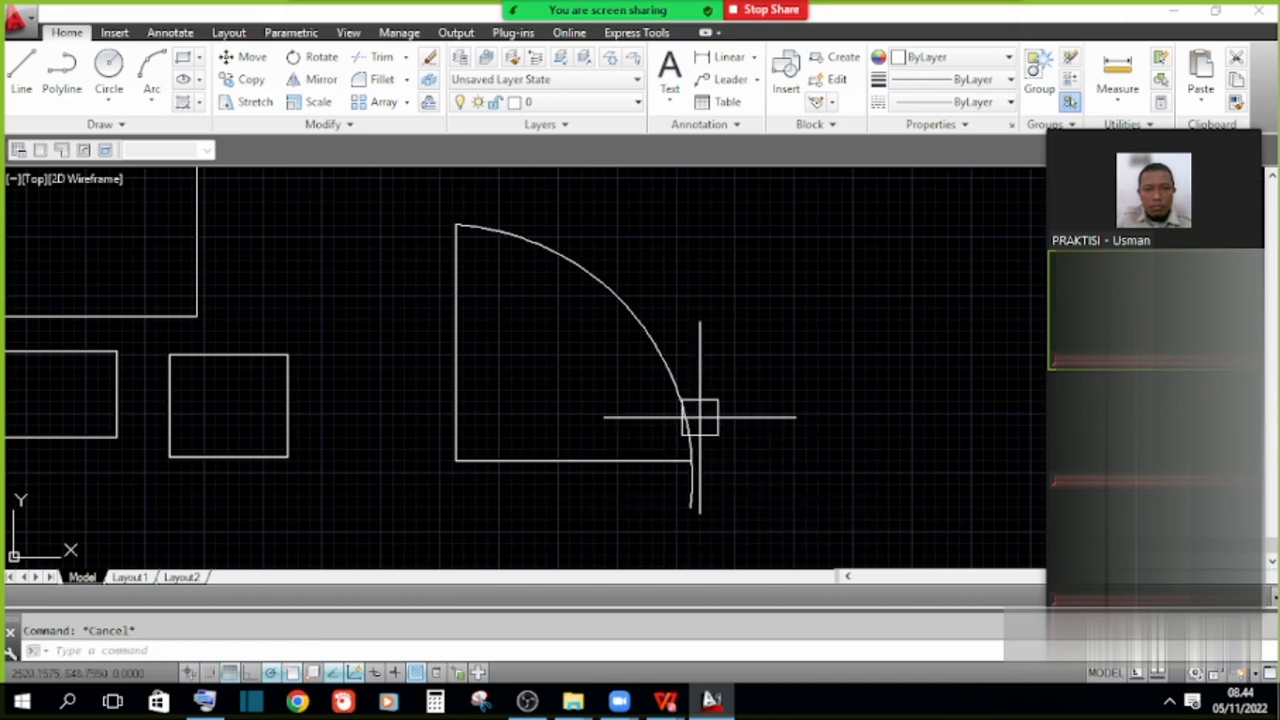
# Delete the three-point arc and keep the L-shaped polyline.
pyautogui.click(688, 417)
pyautogui.click(607, 360)
pyautogui.press('Delete')
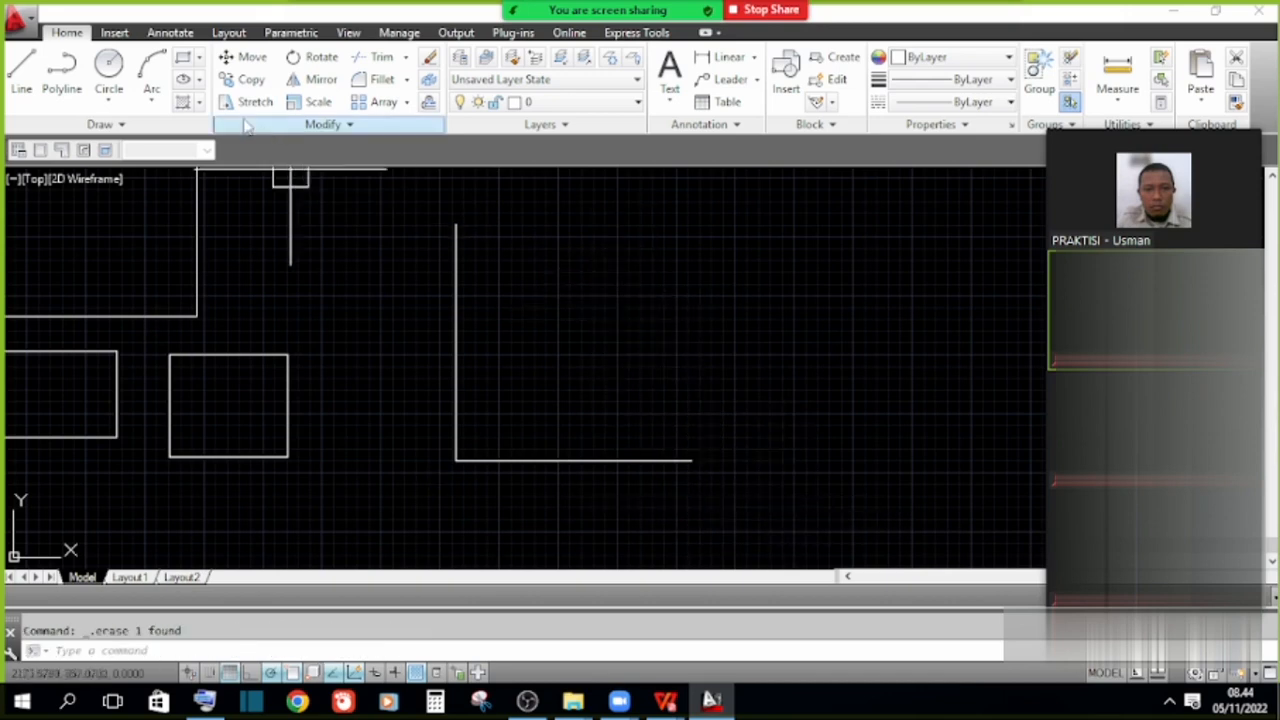
# Draw a Start, Center, End arc from the L-shape's upper end, centred on its corner, to its right end.
pyautogui.click(159, 106)
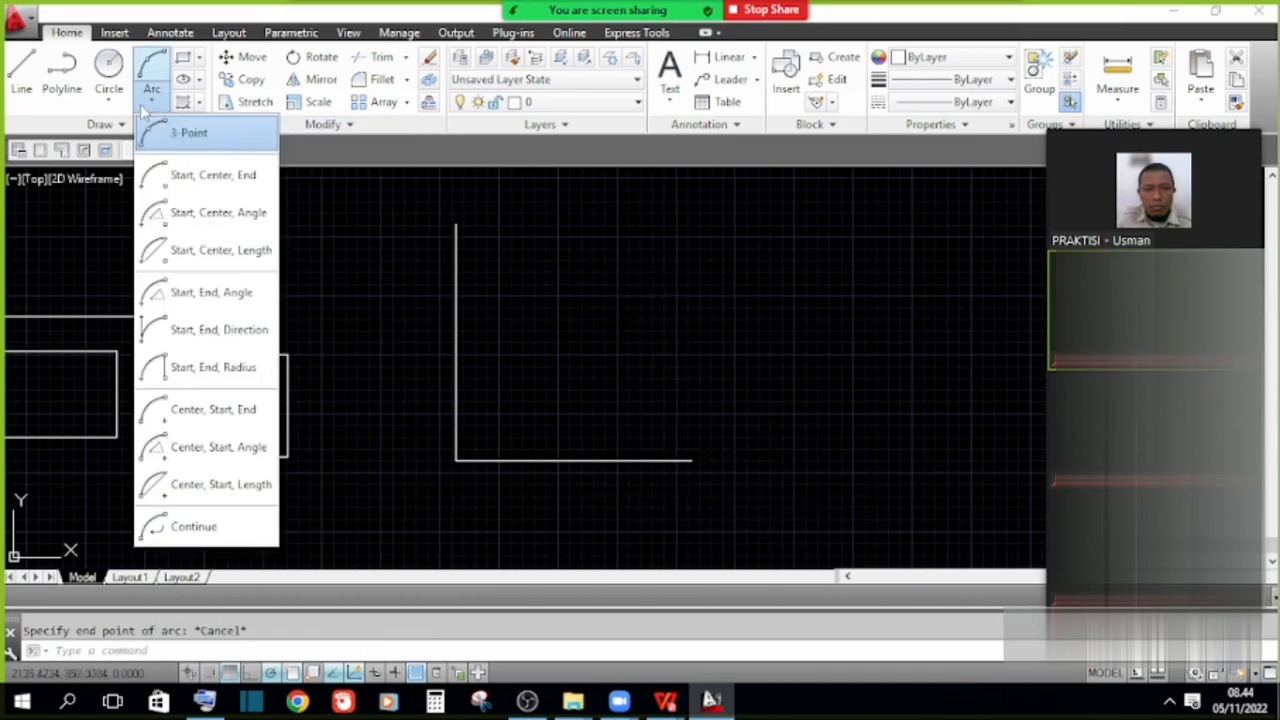
pyautogui.click(213, 175)
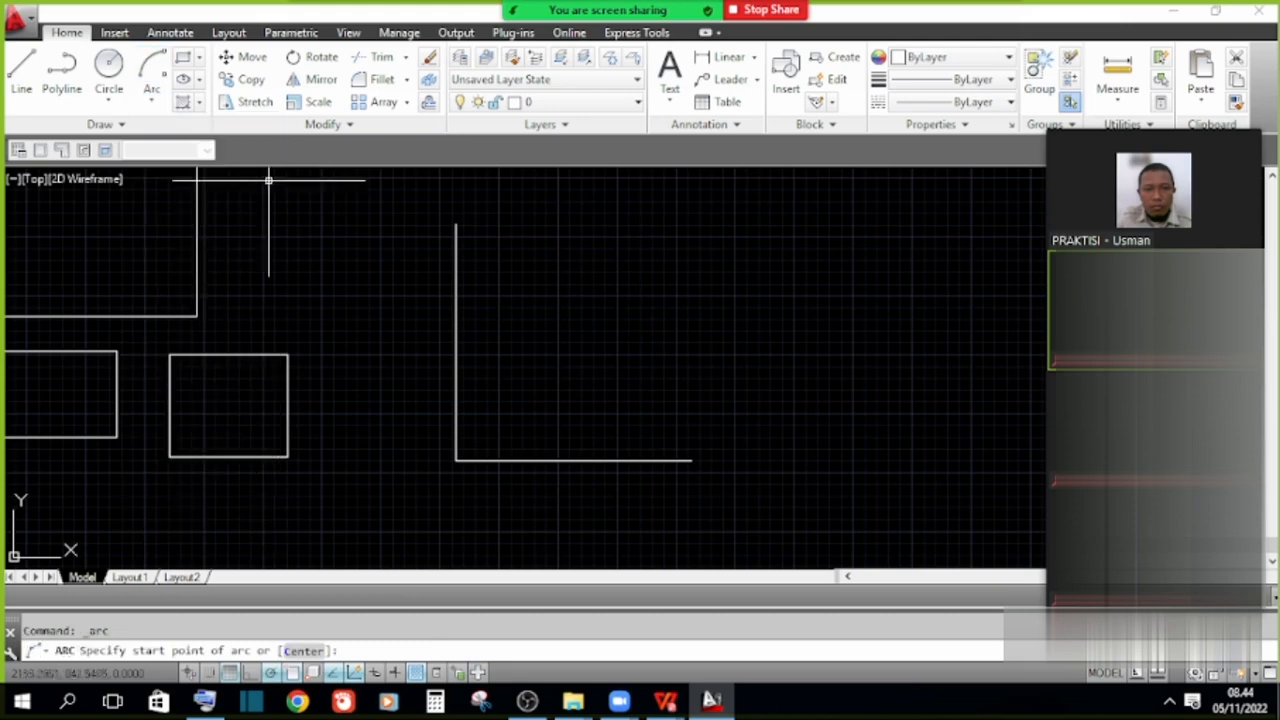
pyautogui.click(456, 224)
pyautogui.click(455, 460)
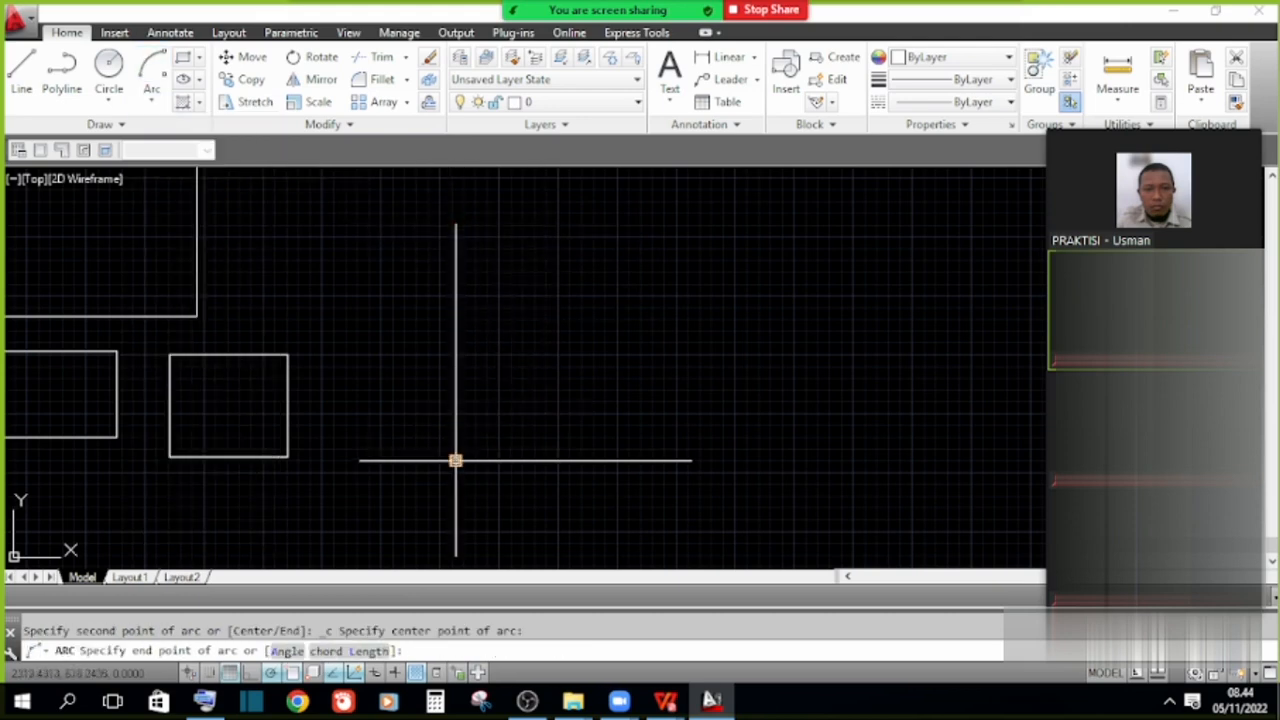
pyautogui.click(692, 458)
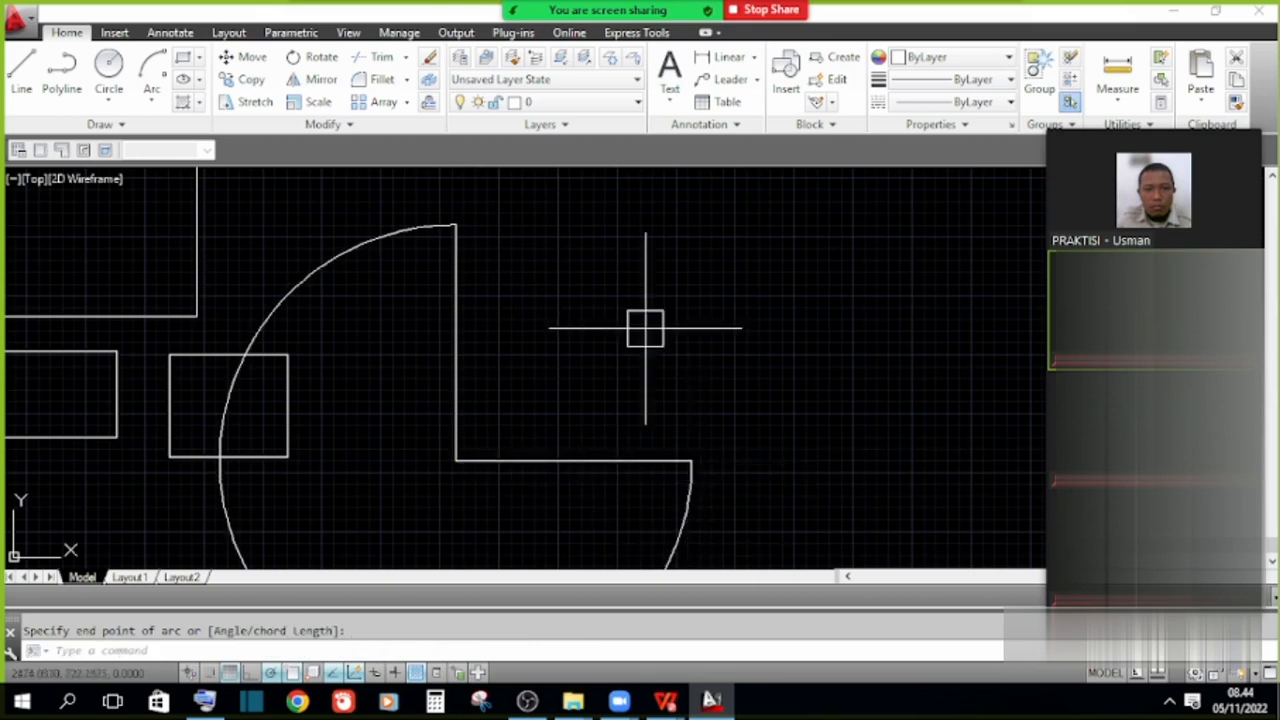
# Stretch the arc's midpoint to the upper right so it closes the L-shape as a quarter circle.
pyautogui.scroll(-3, 629, 349)
pyautogui.scroll(2, 553, 263)
pyautogui.press('Escape')
pyautogui.click(480, 220)
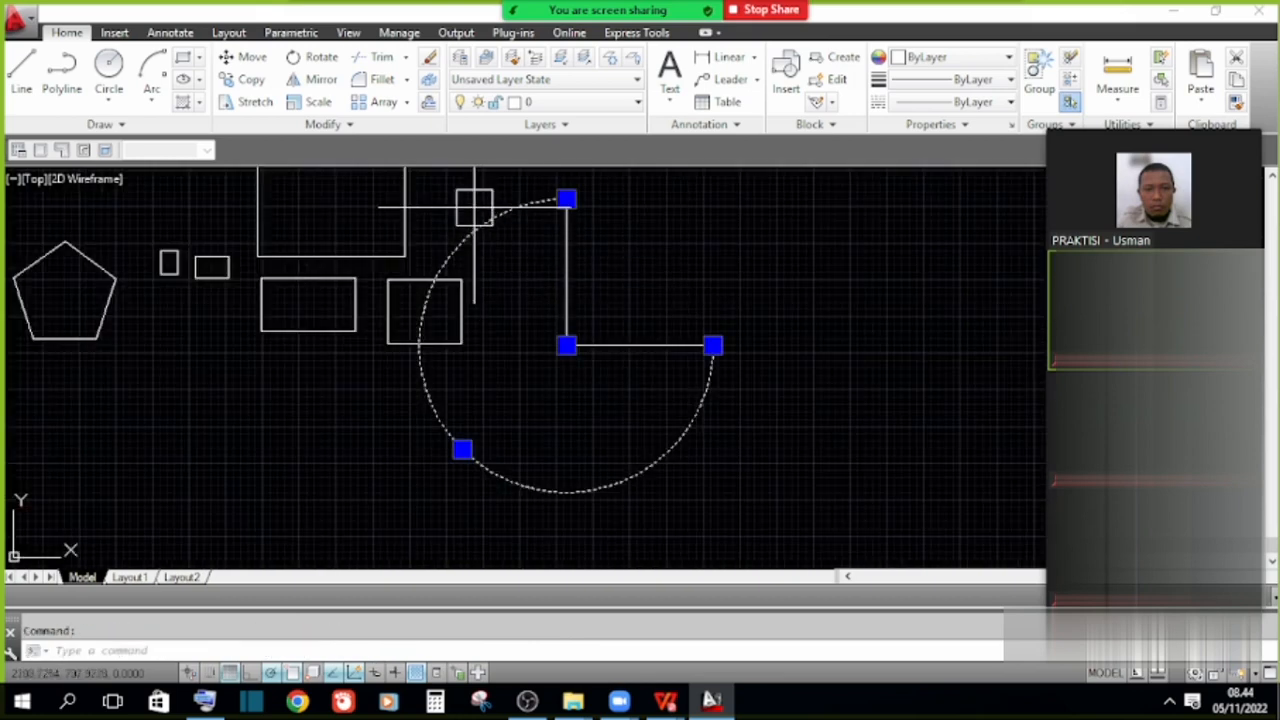
pyautogui.click(462, 449)
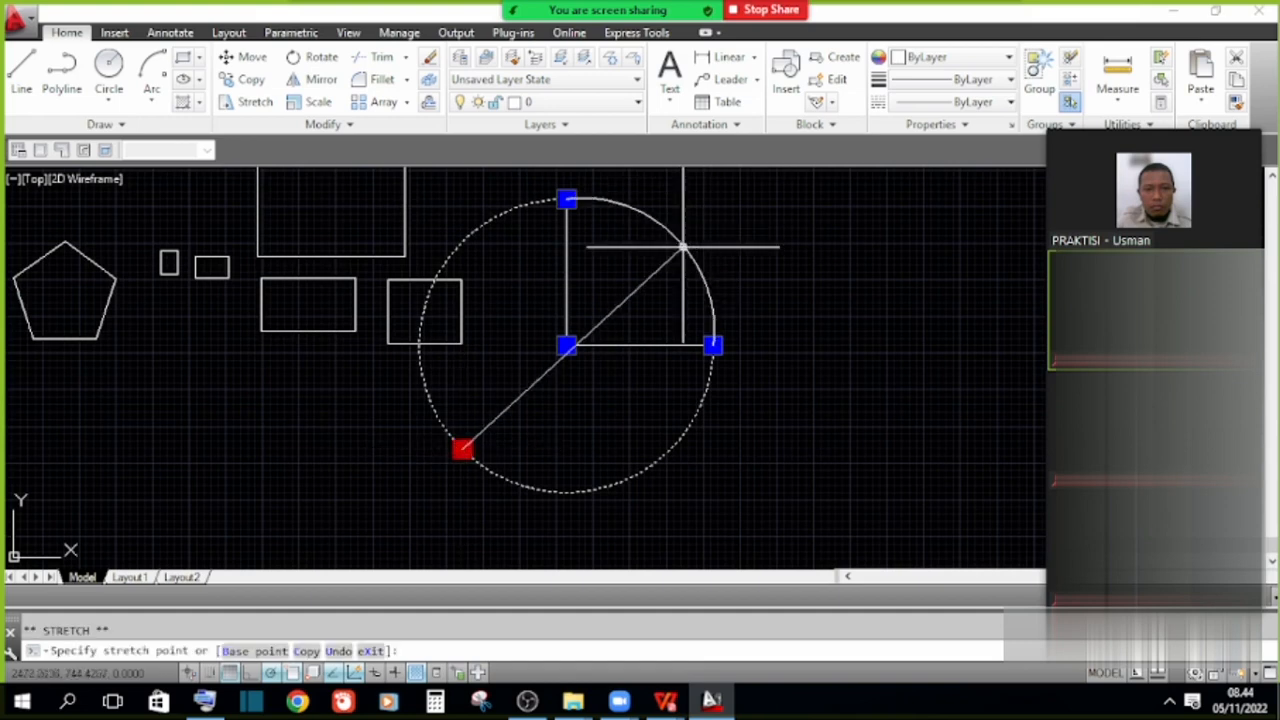
pyautogui.press('Escape')
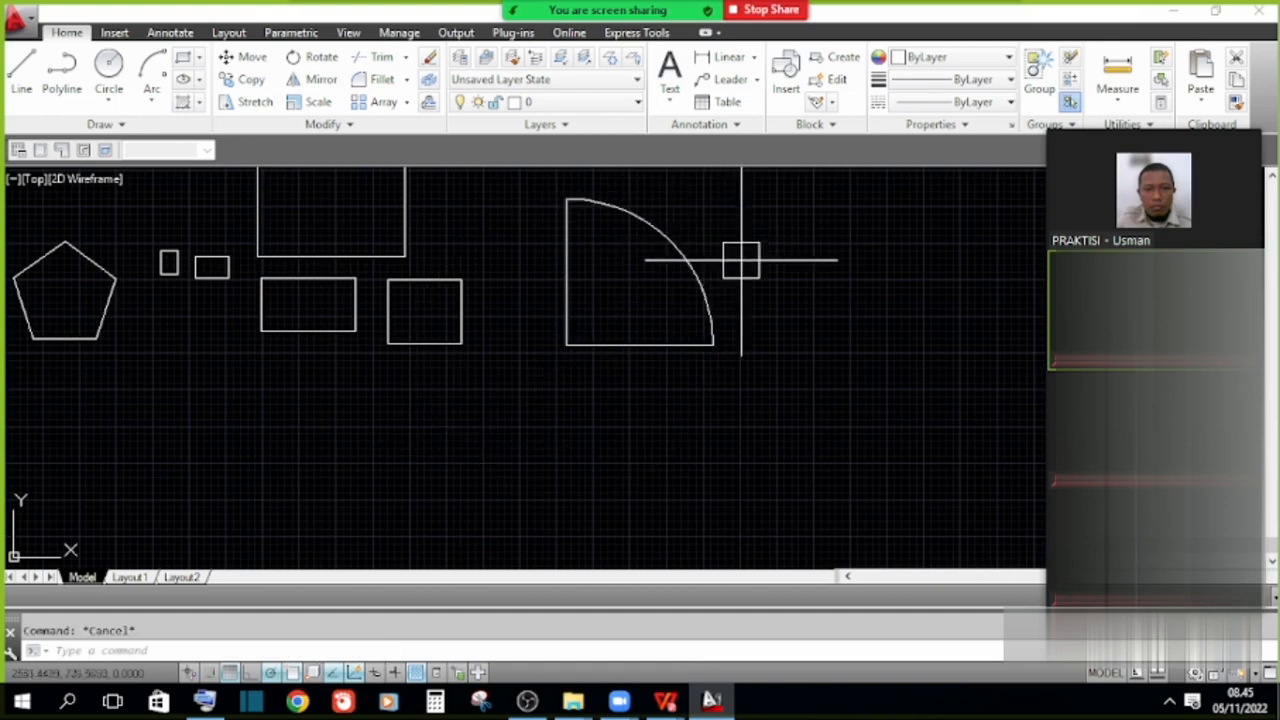
# Delete the quarter arc, leaving only the L-shaped polyline.
pyautogui.scroll(2, 714, 262)
pyautogui.click(714, 271)
pyautogui.click(617, 271)
pyautogui.press('Escape')
pyautogui.scroll(-3, 600, 300)
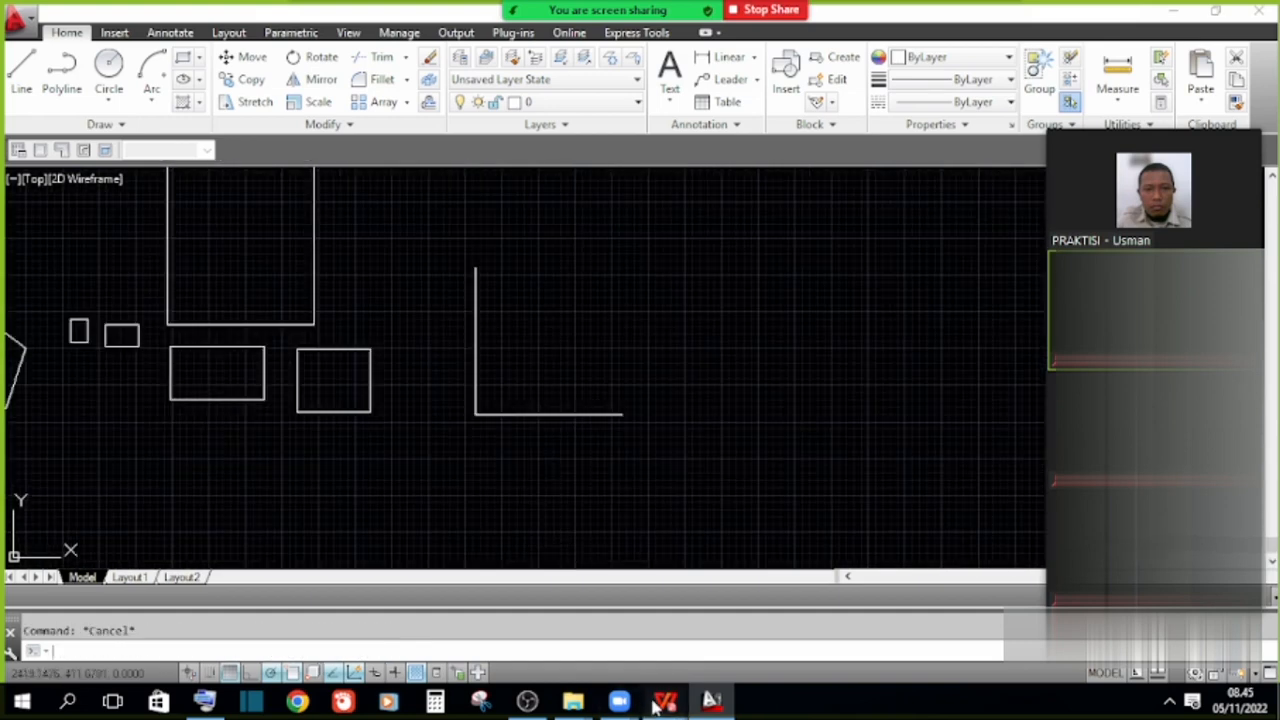
# Check the PDF's shortcut table for the tool that follows Arc, then return to AutoCAD.
pyautogui.moveTo(666, 700)
pyautogui.click(570, 620)
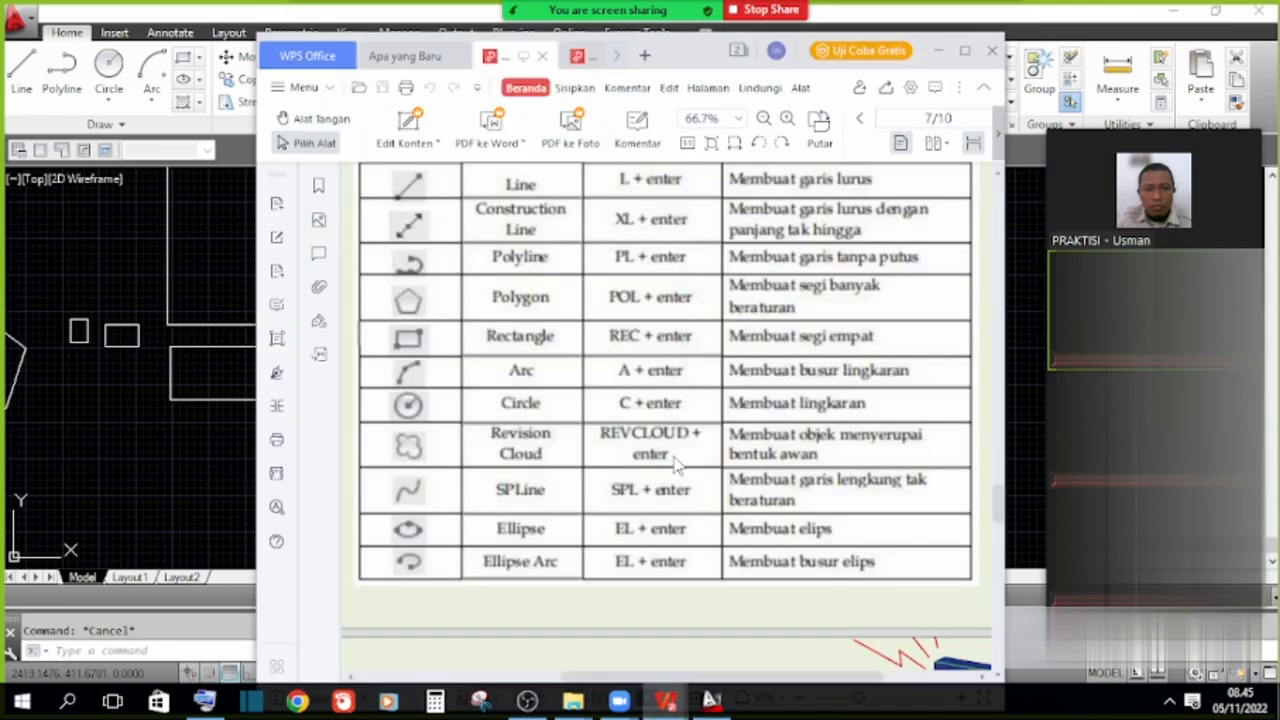
pyautogui.click(183, 450)
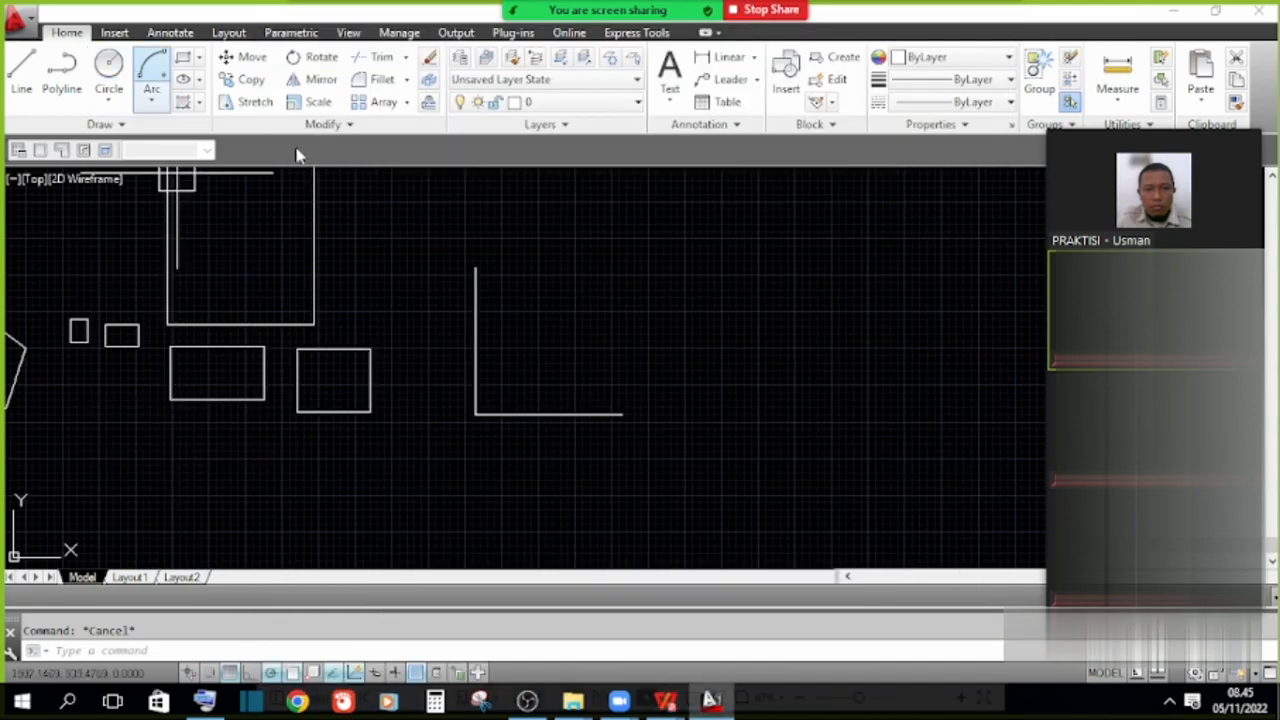
pyautogui.click(109, 70)
pyautogui.click(636, 327)
pyautogui.press('Escape')
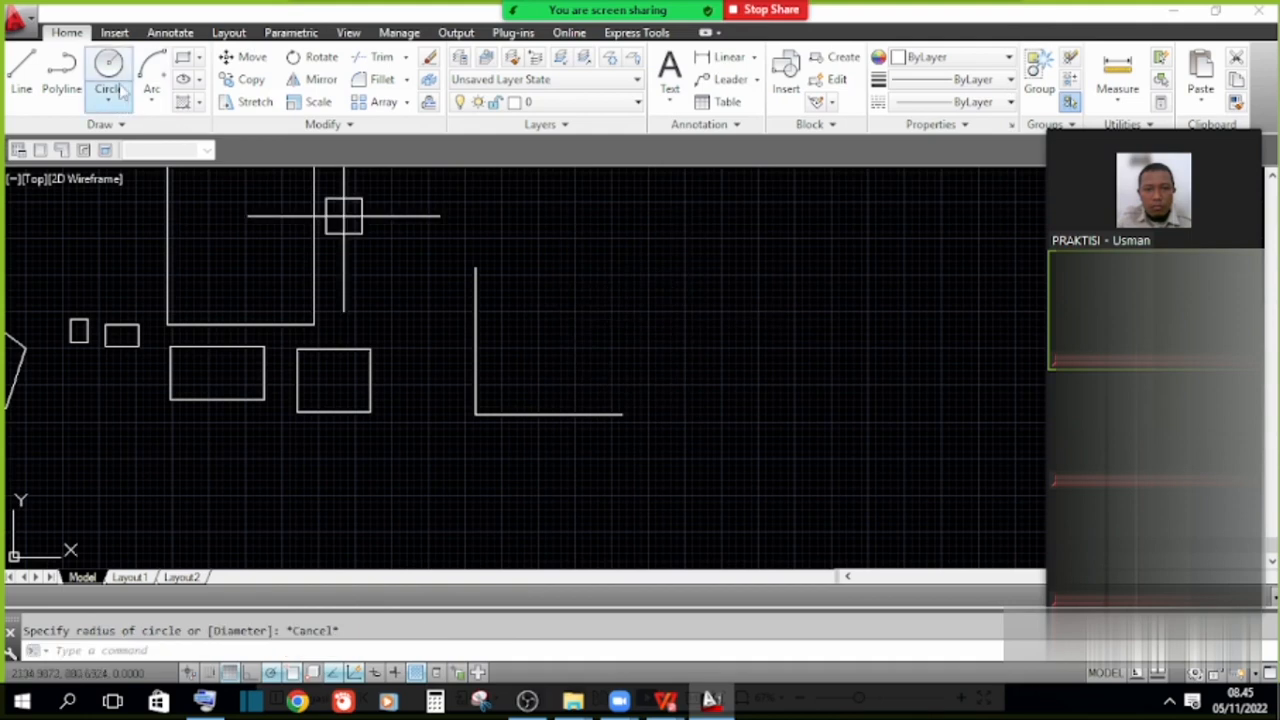
# Draw a circle with a radius of 300, centred to the right of the L-shaped polyline.
pyautogui.press('space')
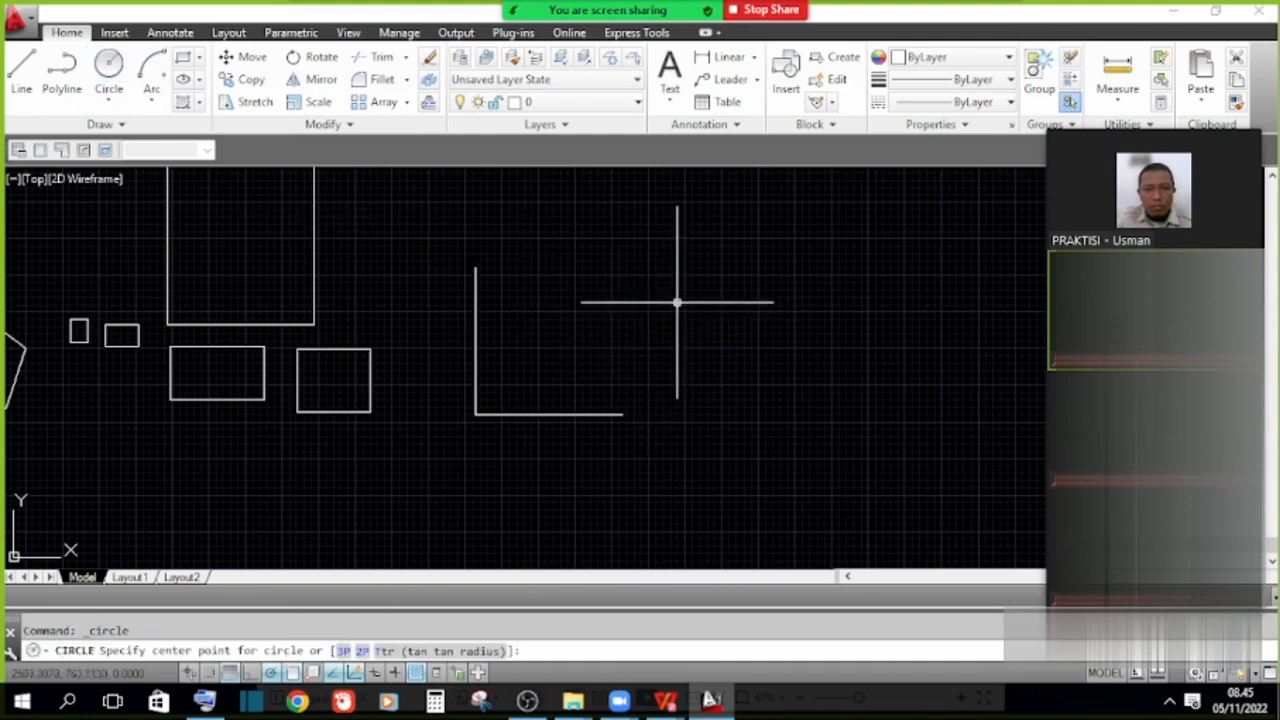
pyautogui.click(746, 333)
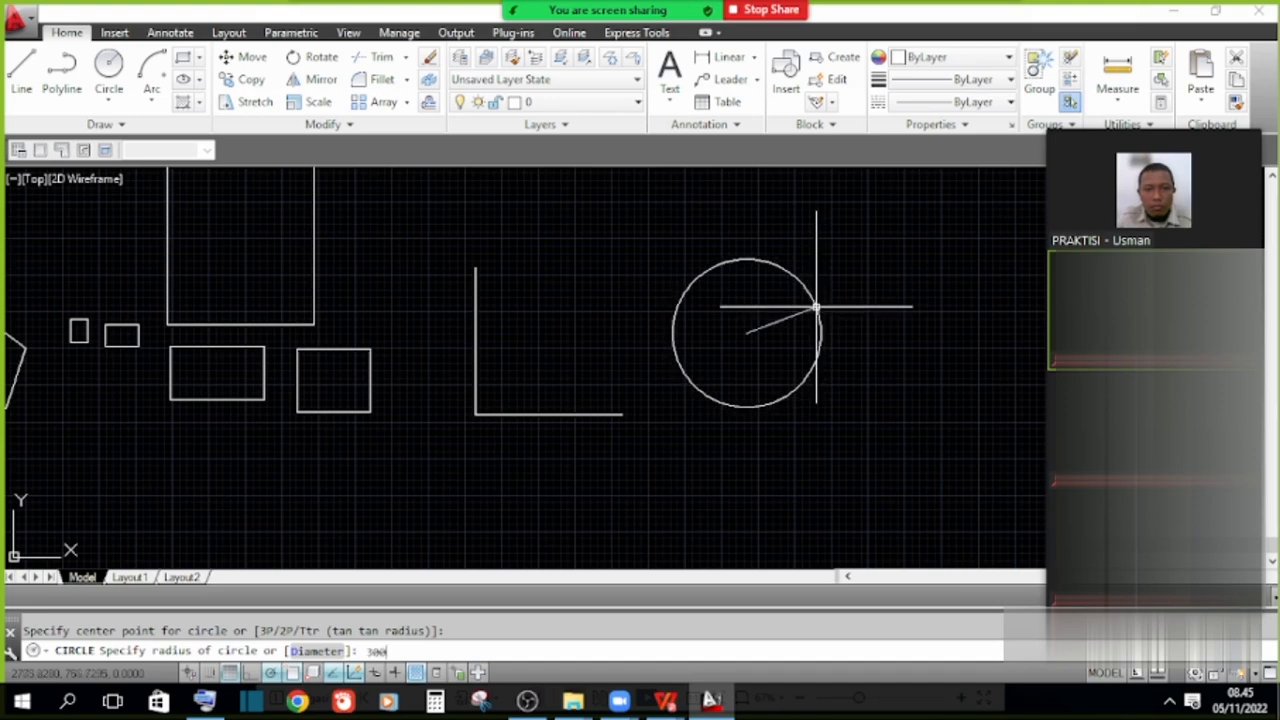
pyautogui.press('Return')
pyautogui.scroll(-1, 514, 329)
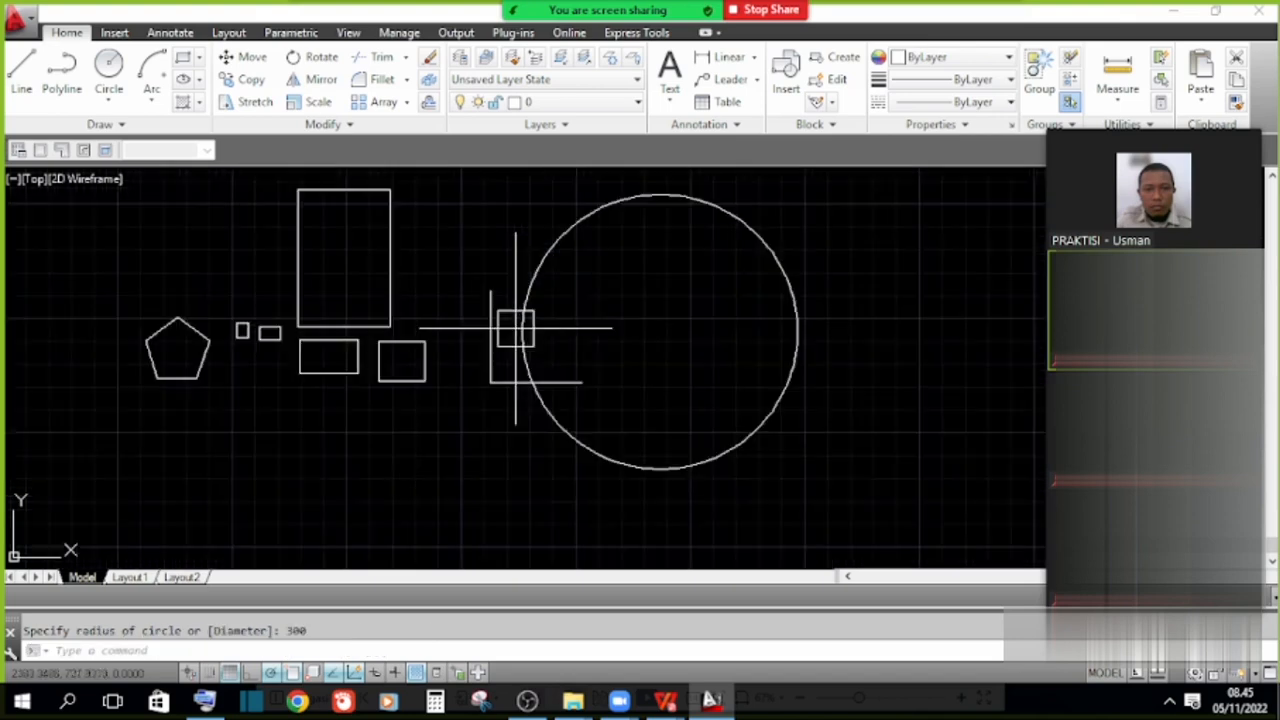
# Move the large circle to the right until it clears the L-shaped polyline.
pyautogui.click(871, 343)
pyautogui.click(735, 271)
pyautogui.write('m')
pyautogui.press('Return')
pyautogui.click(680, 303)
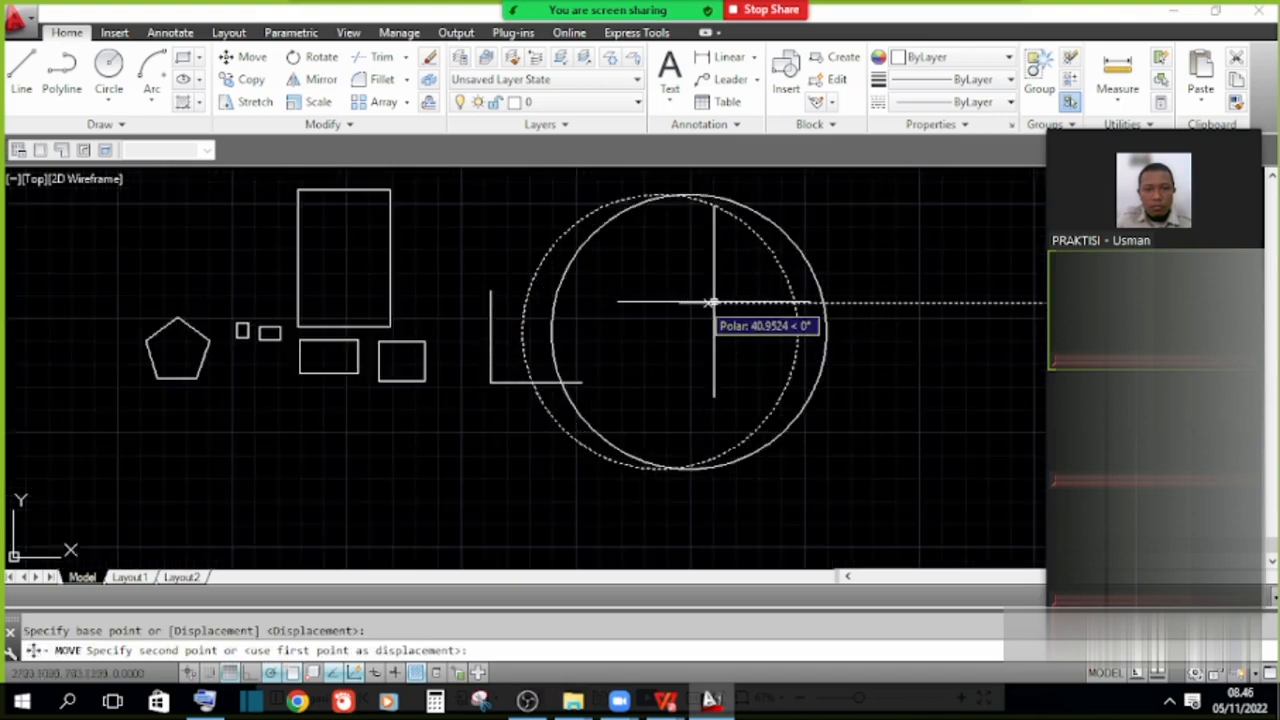
pyautogui.click(745, 298)
pyautogui.press('Escape')
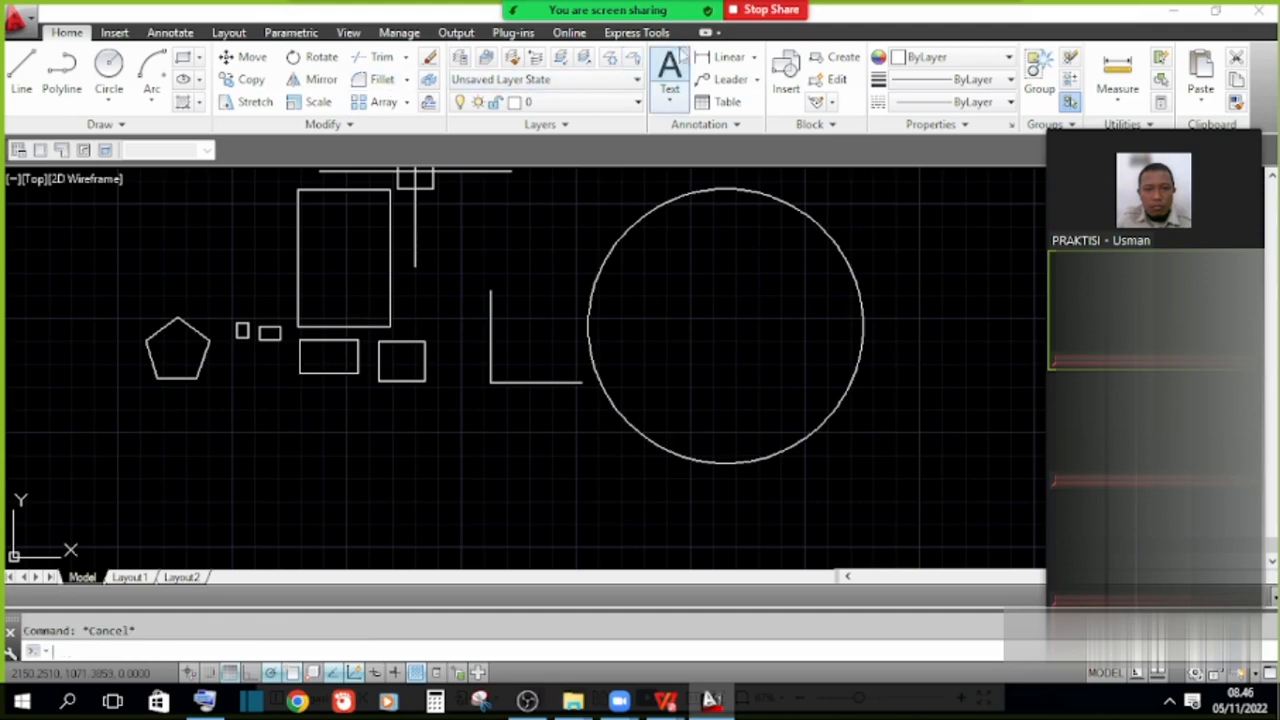
# Add a horizontal linear dimension across the circle's full diameter, placing the dimension line just below the centre.
pyautogui.click(698, 77)
pyautogui.click(588, 325)
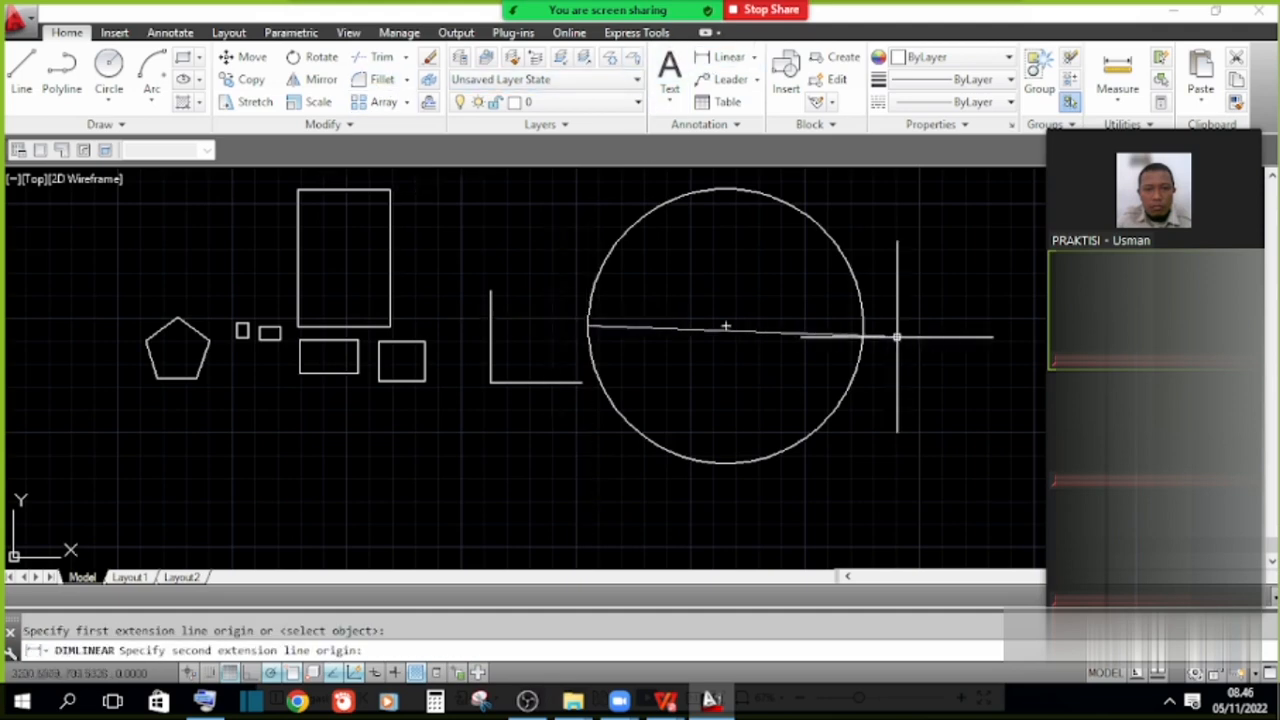
pyautogui.click(869, 325)
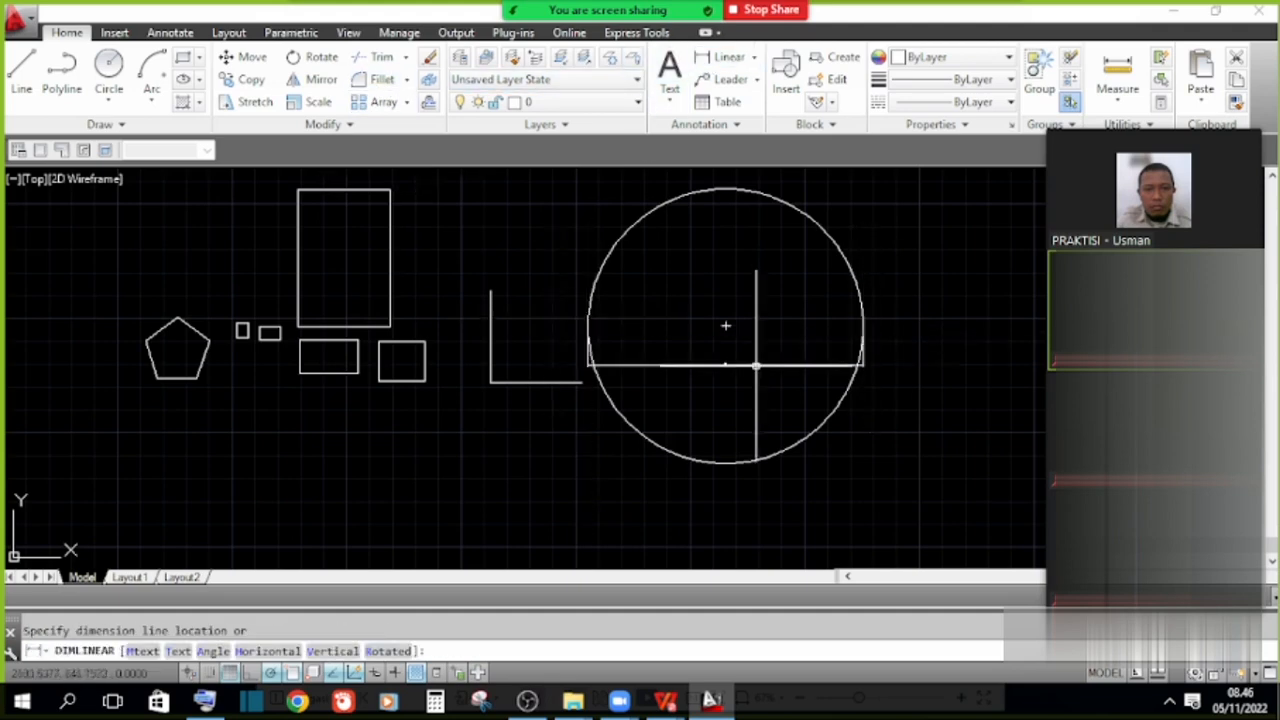
pyautogui.scroll(4, 750, 340)
pyautogui.click(738, 351)
pyautogui.scroll(3, 668, 353)
pyautogui.scroll(-3, 671, 354)
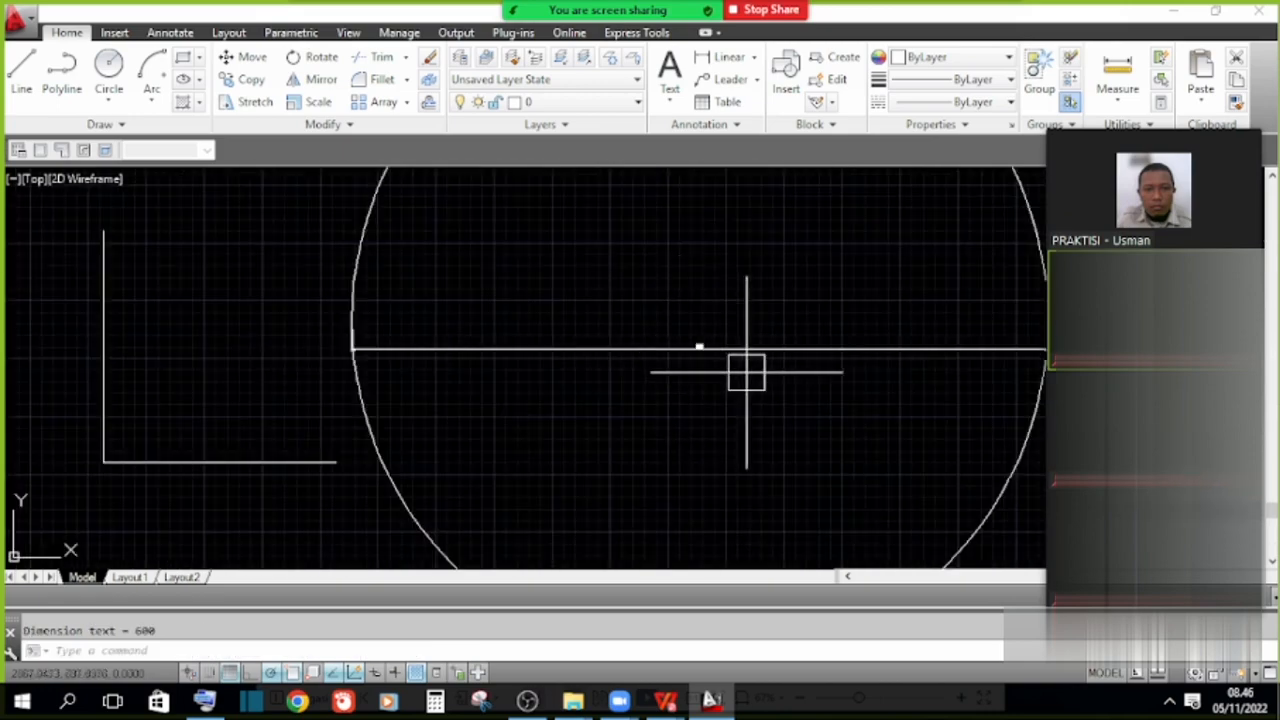
# Stretch the dimension's left extension origin to the circle's centre so that it measures the radius.
pyautogui.click(762, 374)
pyautogui.click(687, 312)
pyautogui.click(351, 320)
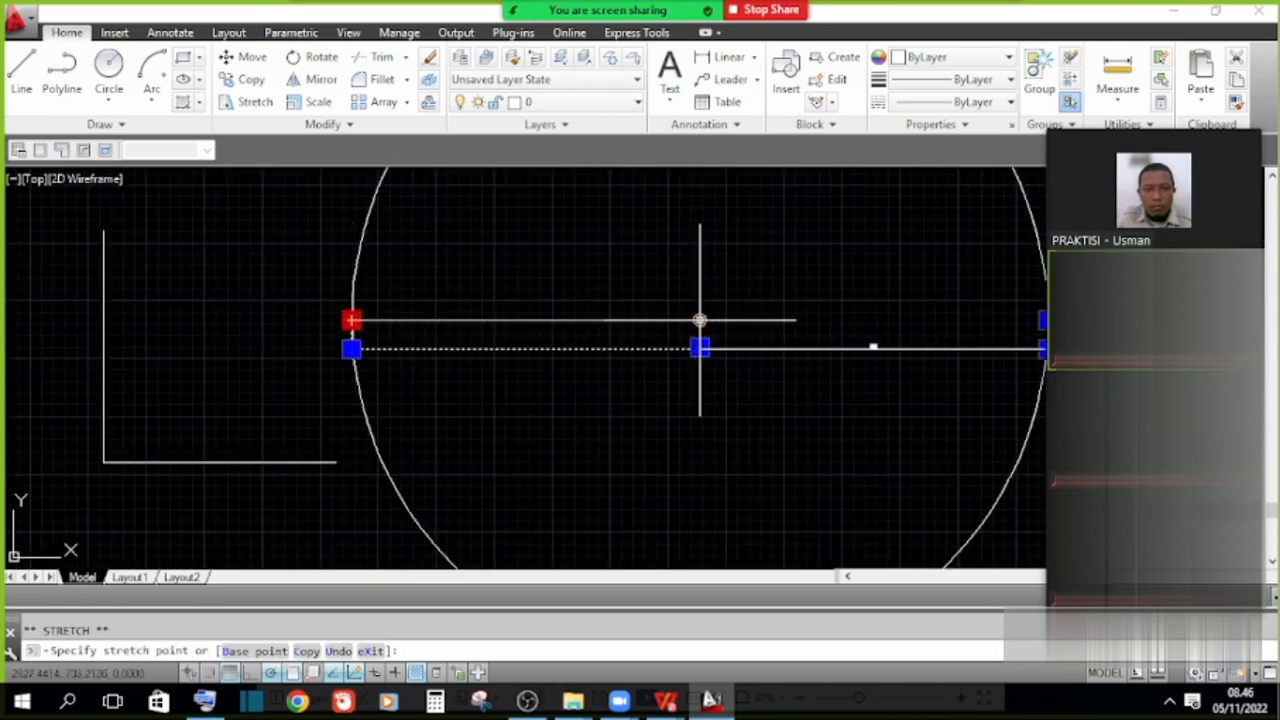
pyautogui.click(700, 320)
pyautogui.press('Escape')
pyautogui.scroll(-5, 700, 349)
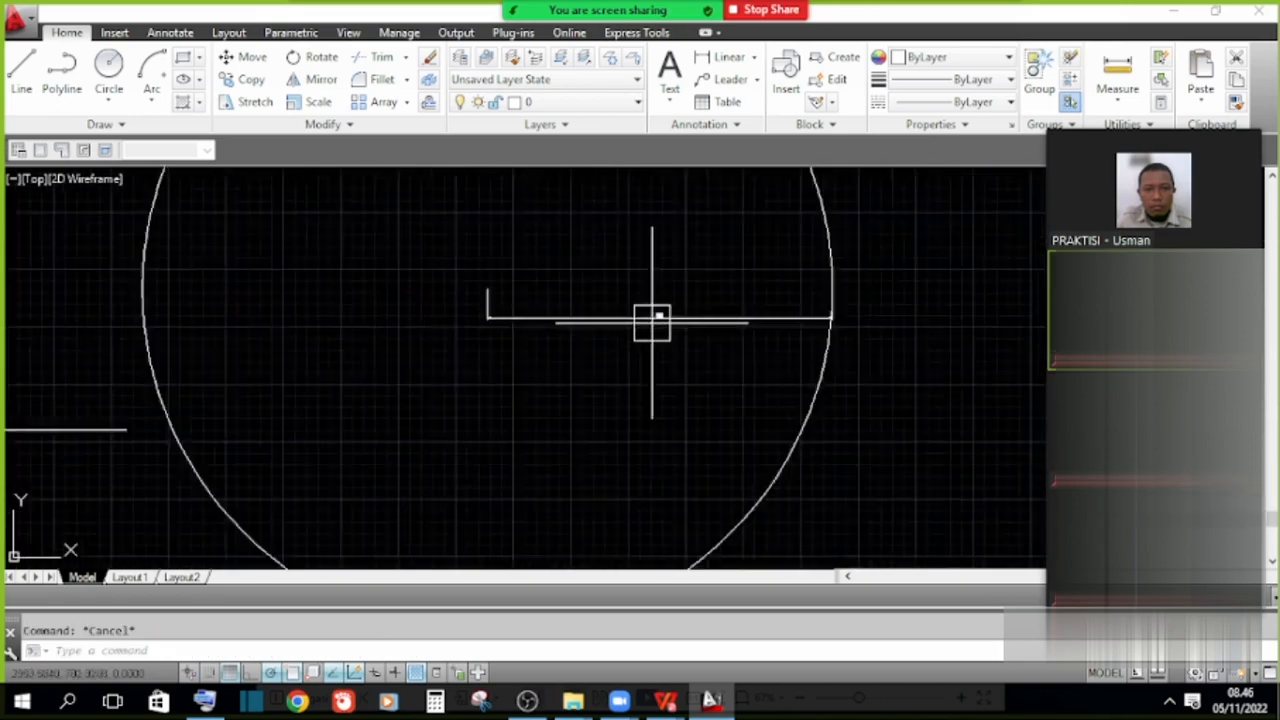
pyautogui.scroll(2, 695, 345)
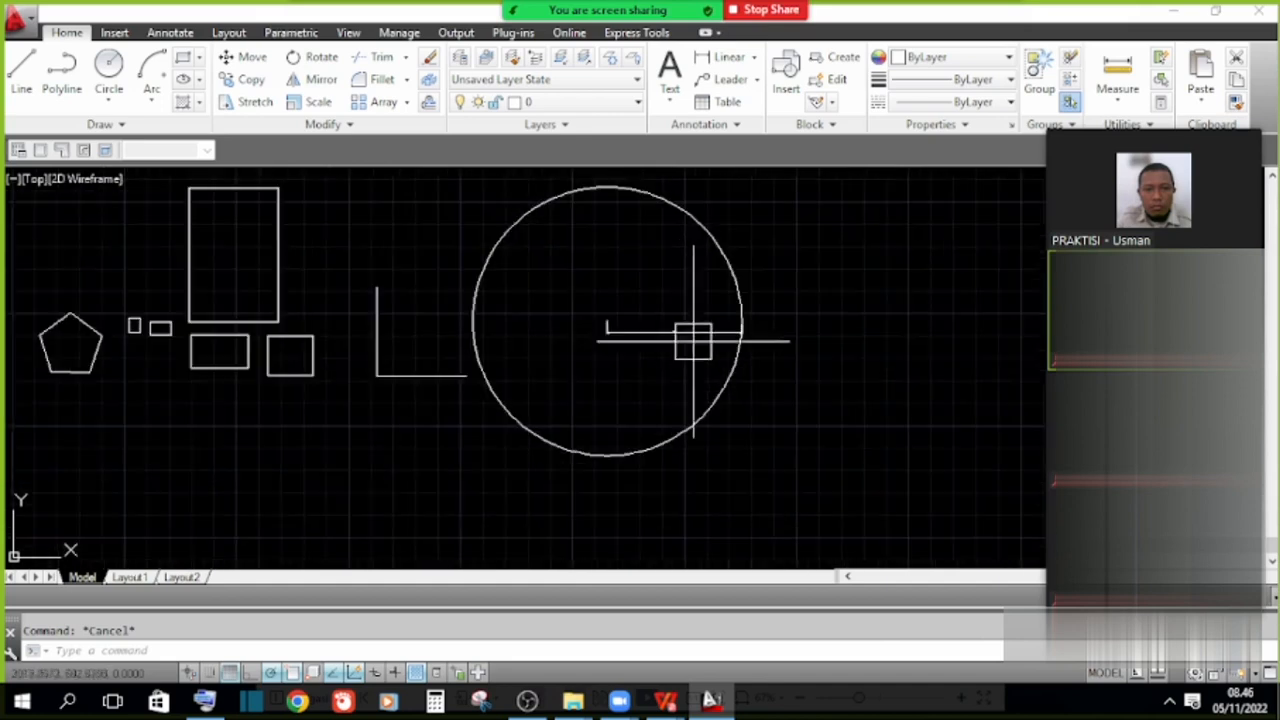
# Inspect the radius dimension's text up close, then delete the dimension.
pyautogui.scroll(4, 640, 330)
pyautogui.scroll(4, 720, 470)
pyautogui.click(632, 322)
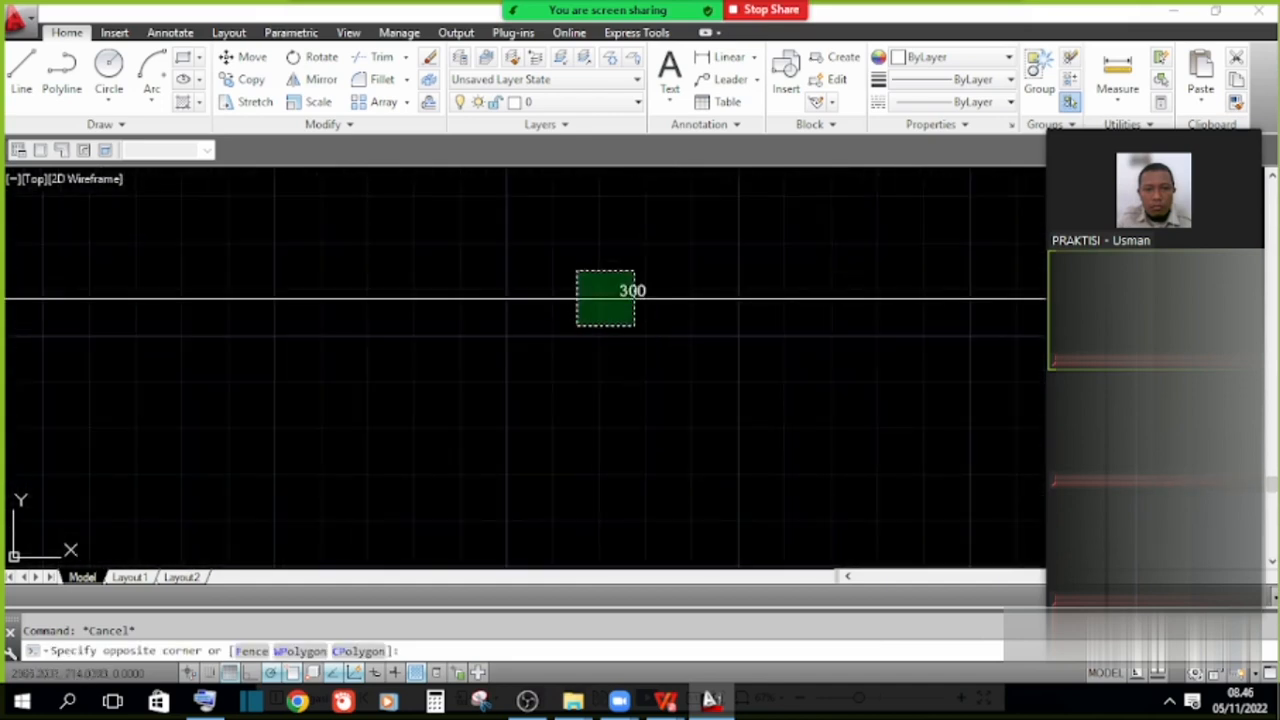
pyautogui.click(574, 271)
pyautogui.press('Escape')
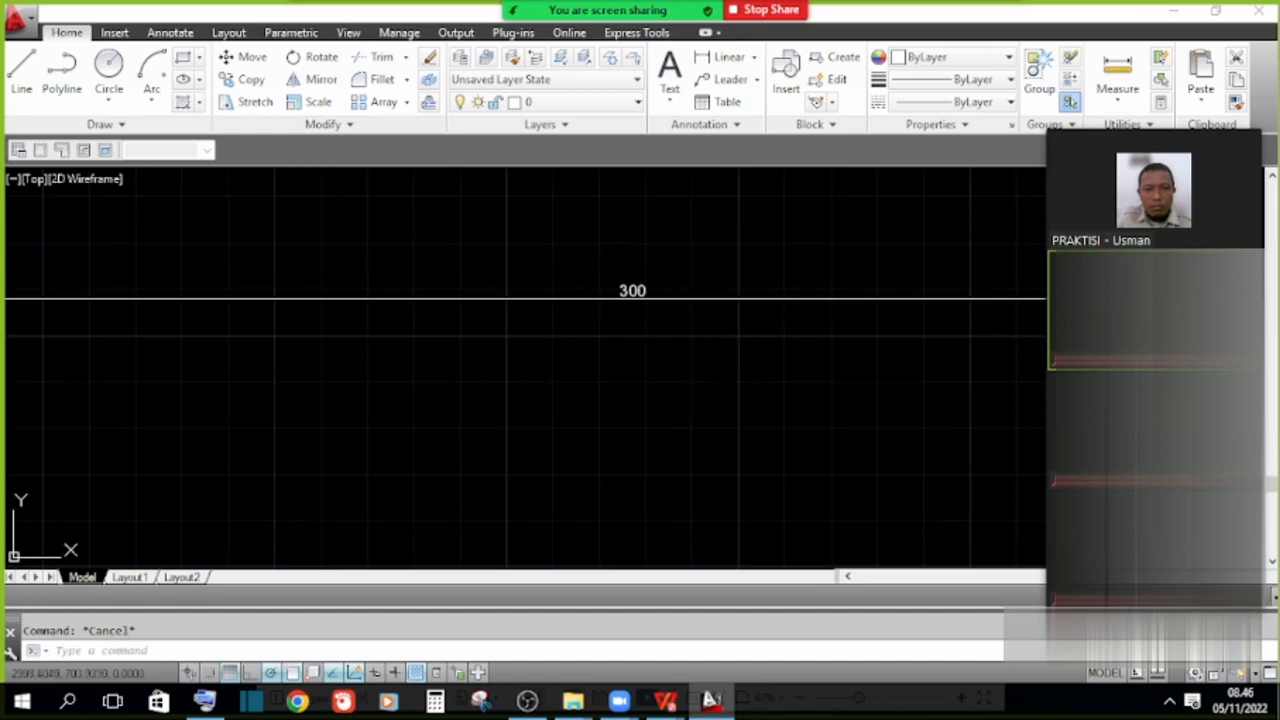
pyautogui.click(728, 318)
pyautogui.click(666, 272)
pyautogui.scroll(-5, 657, 322)
pyautogui.press('Delete')
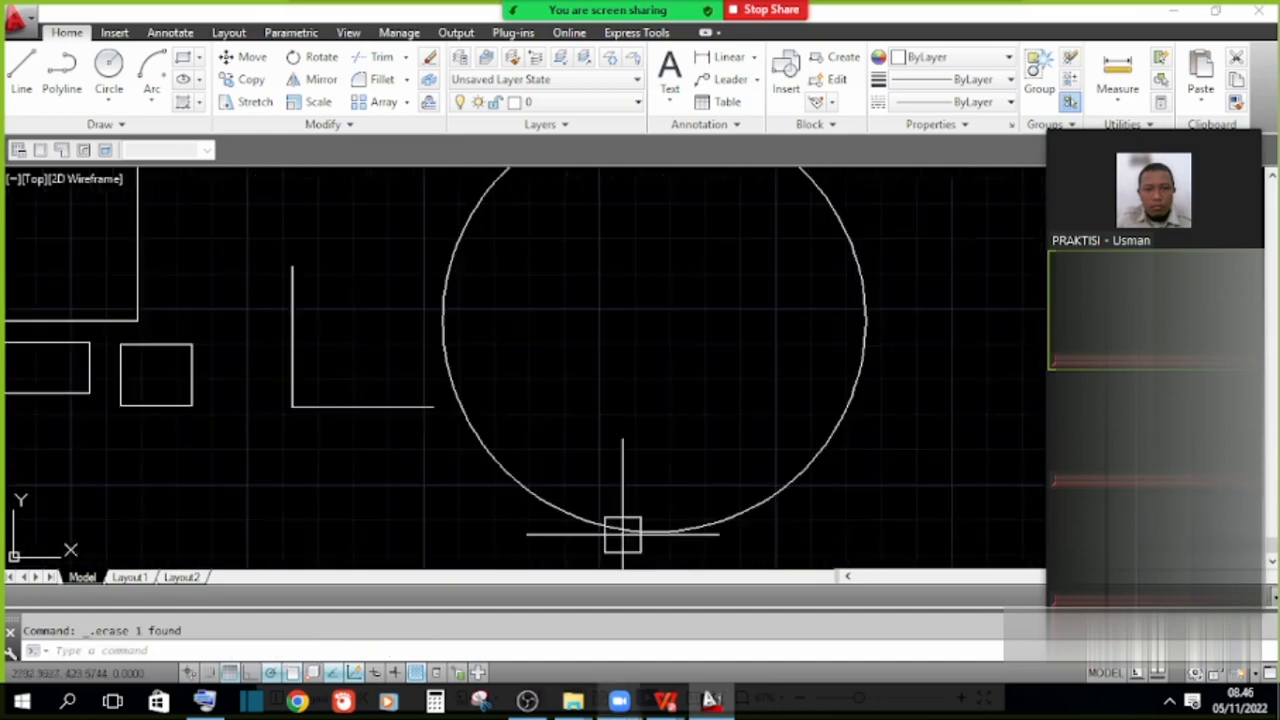
# Switch to the MATERI 6 PDF and look up the Draw tools listed after Circle in the shortcut table.
pyautogui.click(666, 705)
pyautogui.click(577, 610)
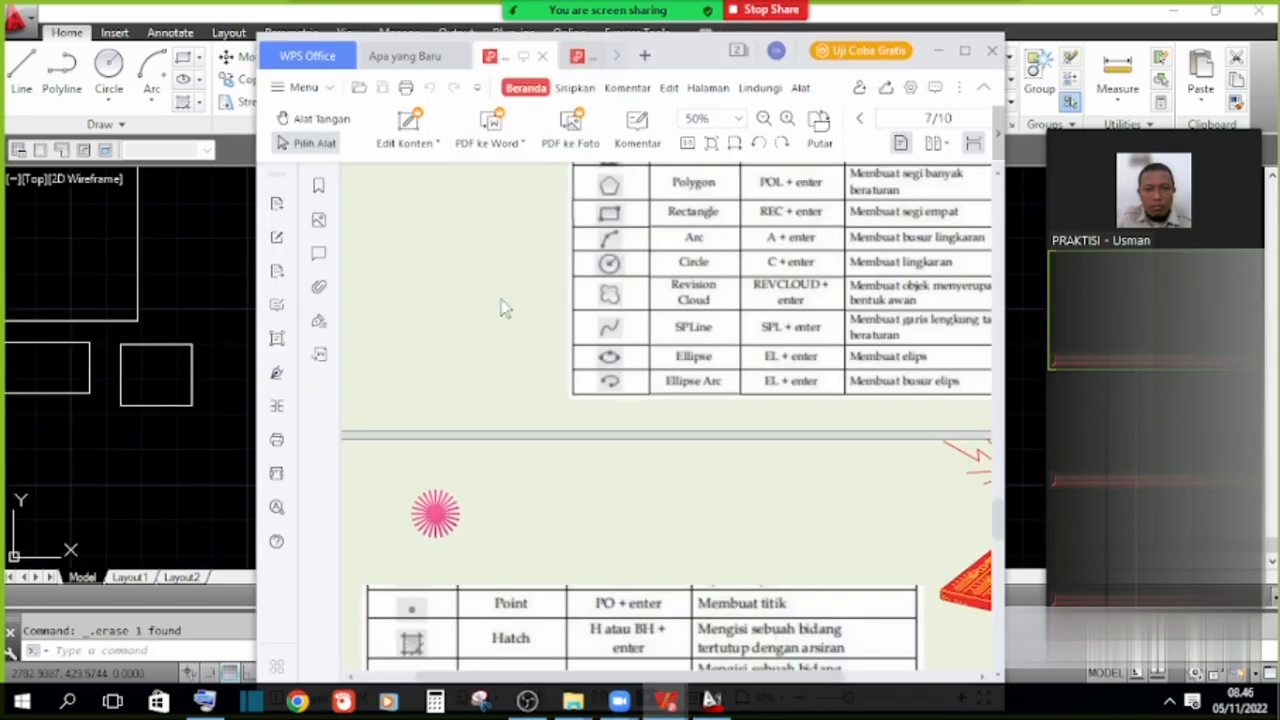
# Switch back to the AutoCAD drawing and bring the pentagon and the small rectangles beside it into view.
pyautogui.click(180, 264)
pyautogui.scroll(-3, 774, 368)
pyautogui.press('Escape')
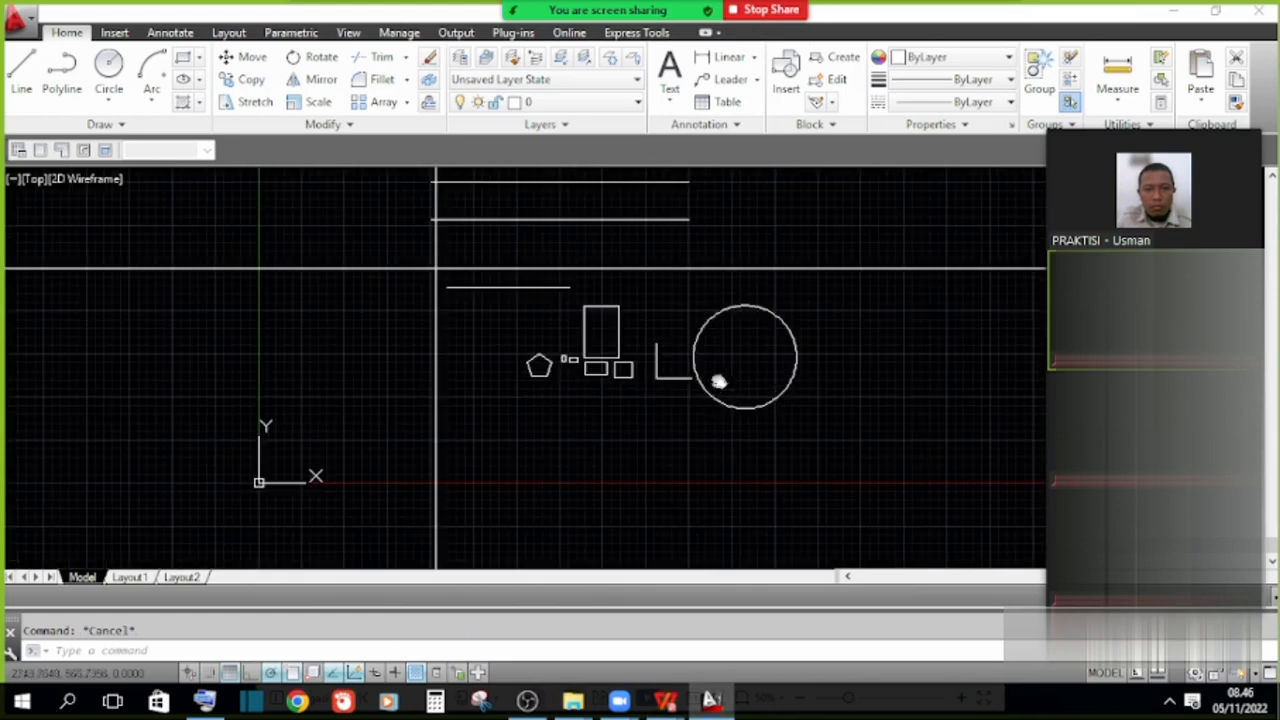
pyautogui.scroll(10, 635, 391)
pyautogui.scroll(-6, 525, 365)
pyautogui.scroll(2, 519, 321)
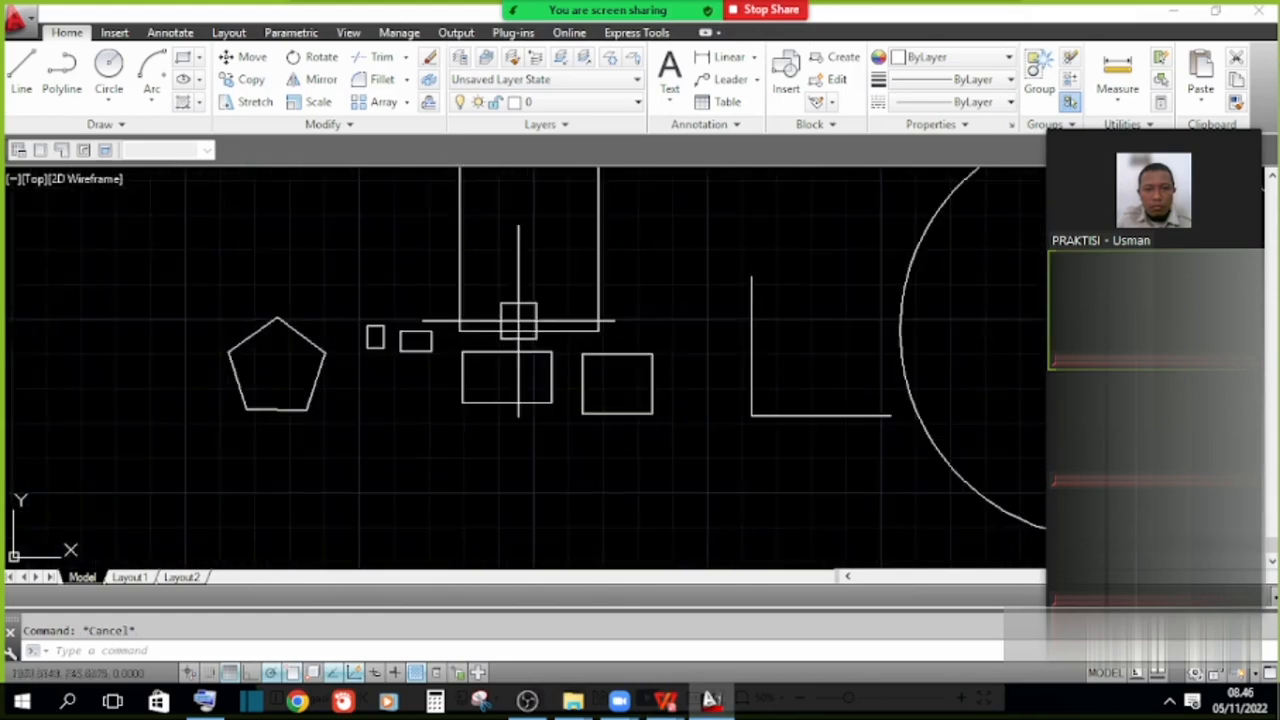
pyautogui.scroll(2, 484, 345)
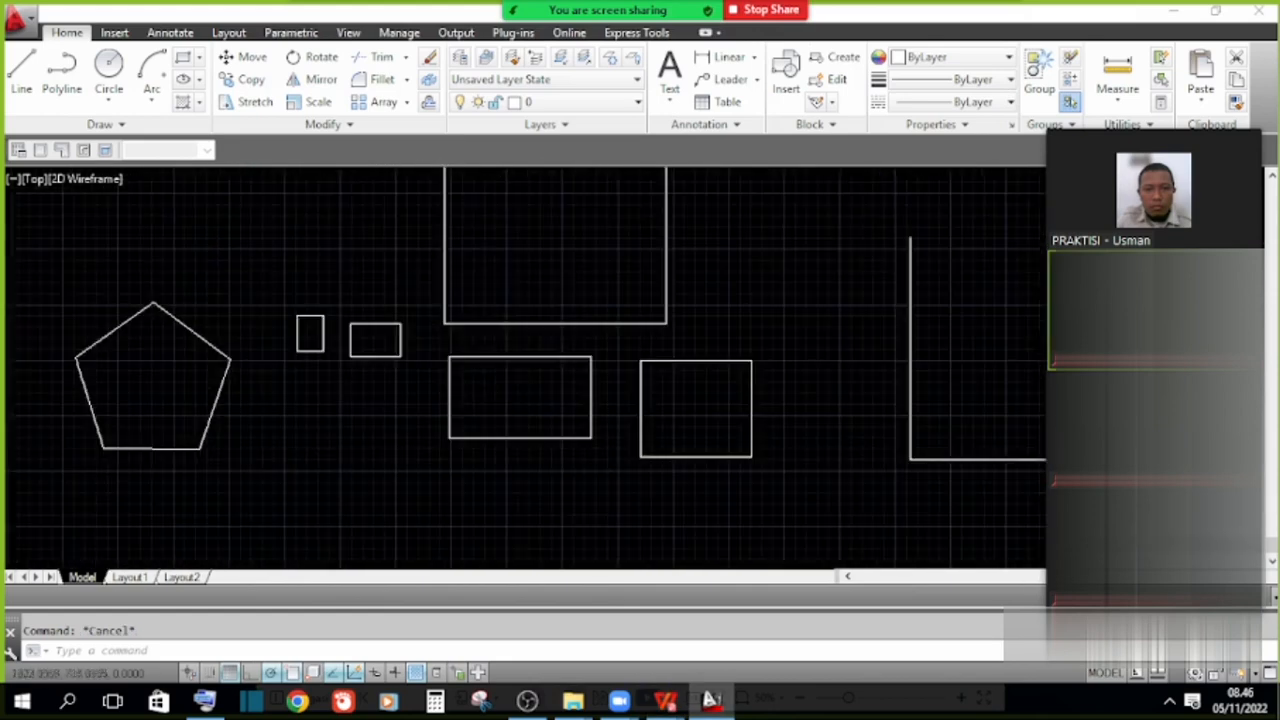
pyautogui.click(104, 125)
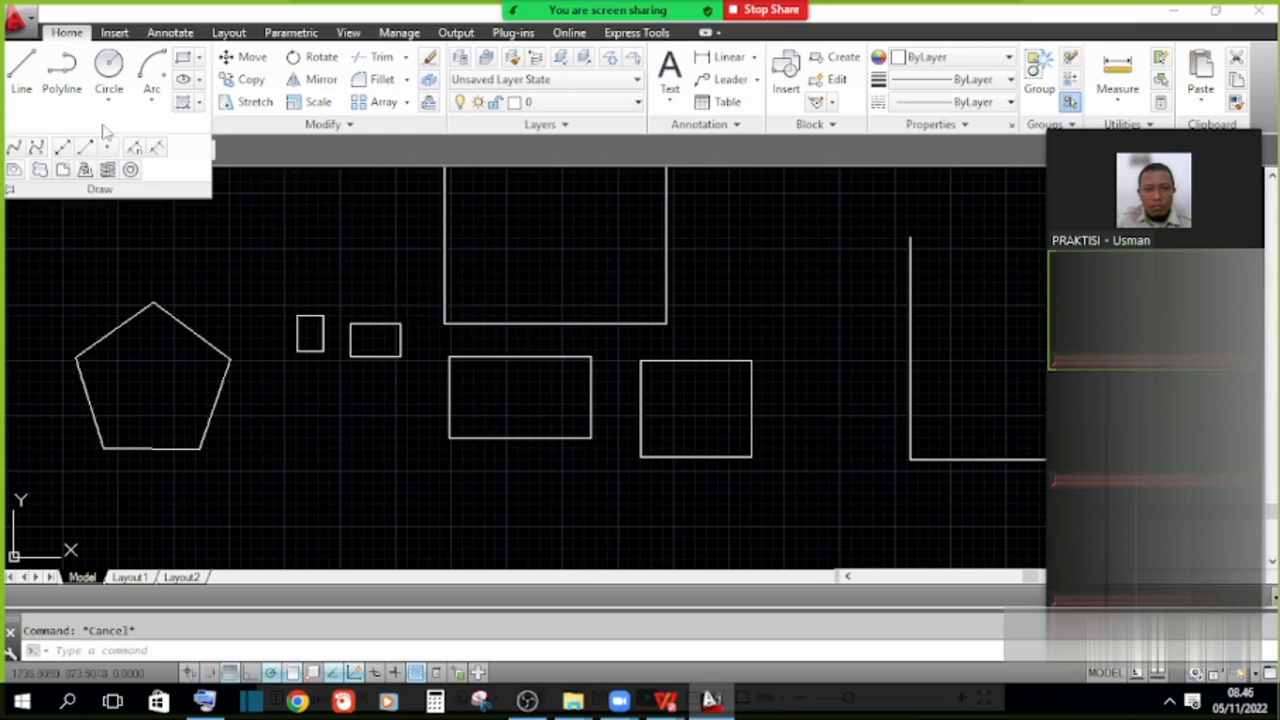
pyautogui.click(40, 170)
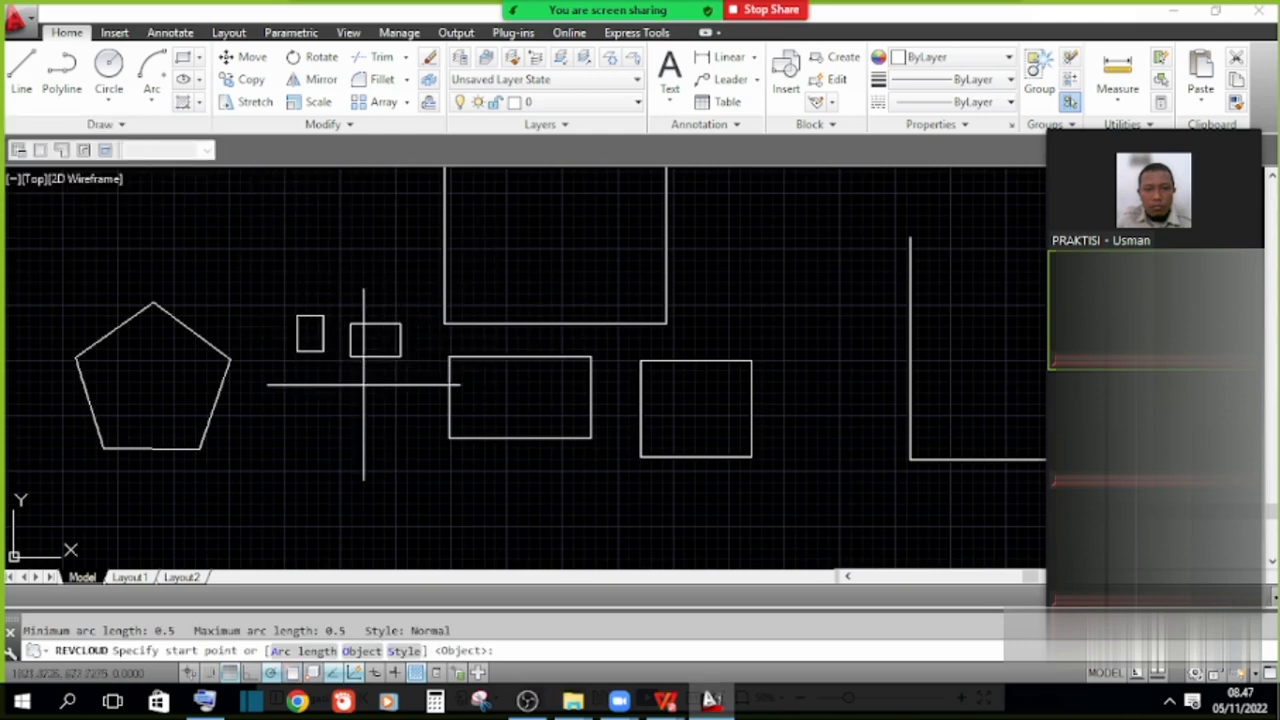
pyautogui.scroll(2, 246, 348)
pyautogui.scroll(2, 246, 348)
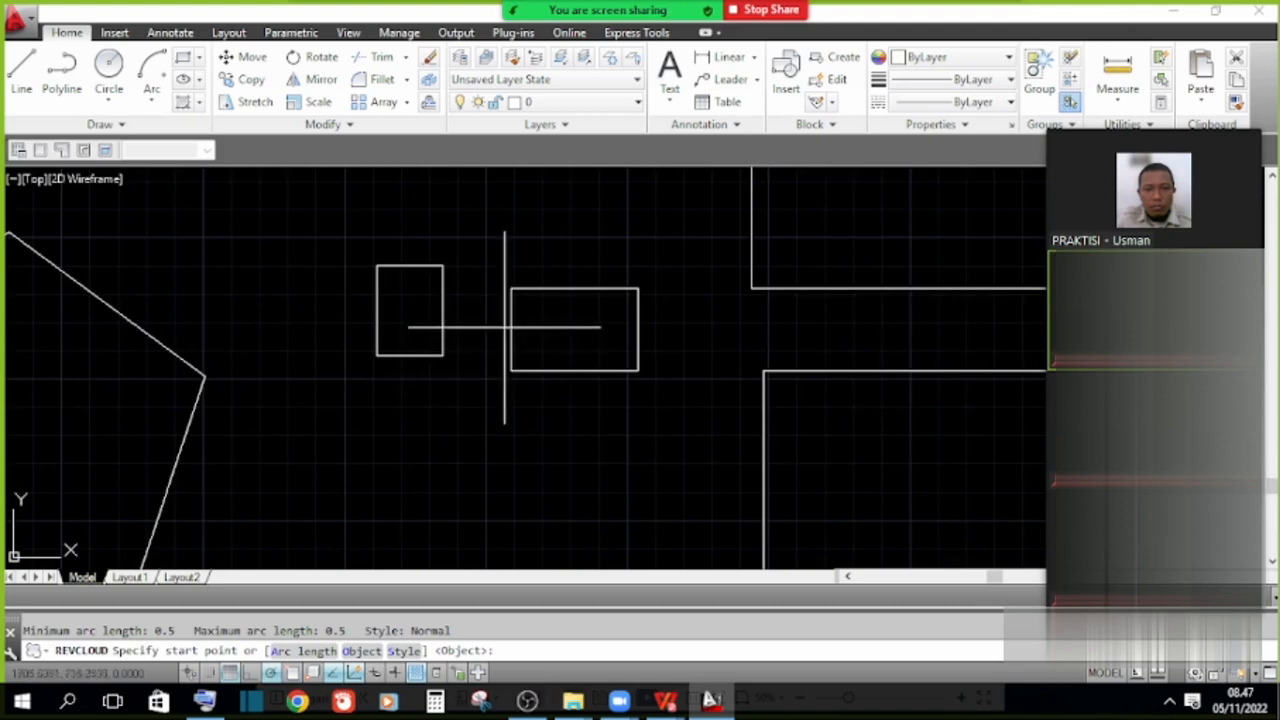
pyautogui.moveTo(506, 286); pyautogui.dragTo(280, 229, button='middle')
pyautogui.press('Escape')
# Draw a freehand Revision Cloud around the small horizontal rectangle, without reversing the arc direction.
pyautogui.click(122, 125)
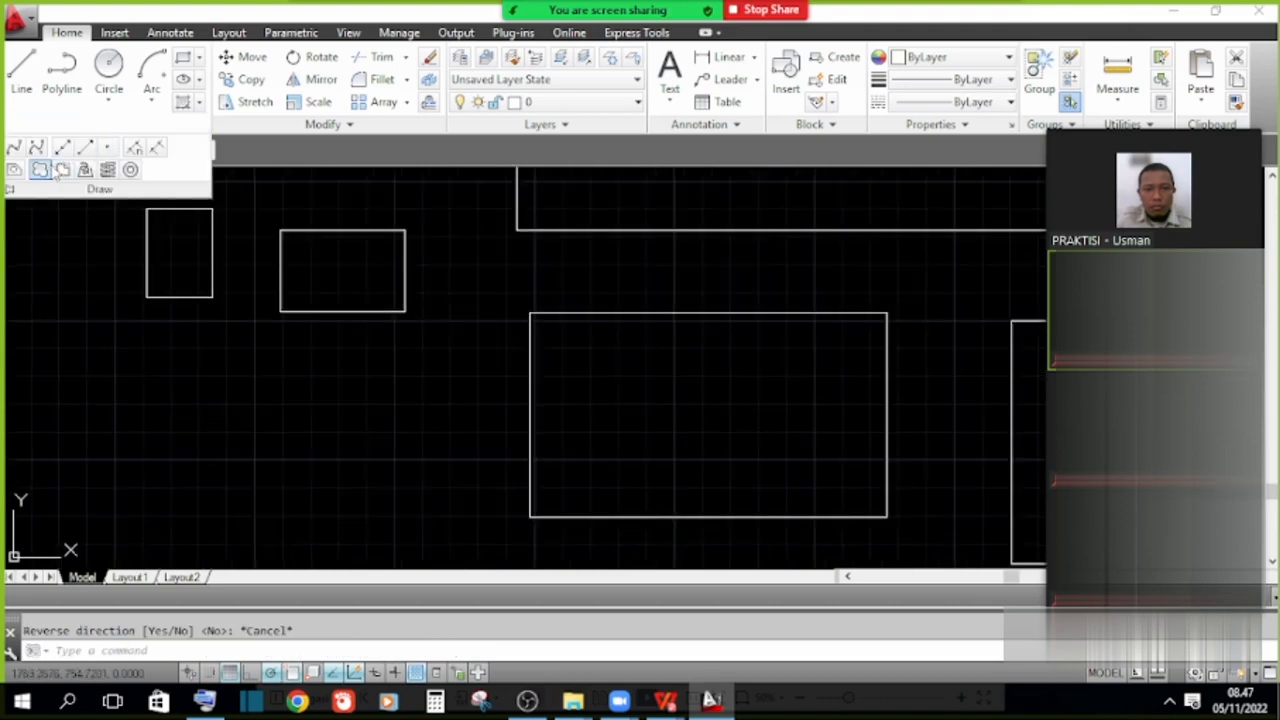
pyautogui.click(40, 170)
pyautogui.click(252, 200)
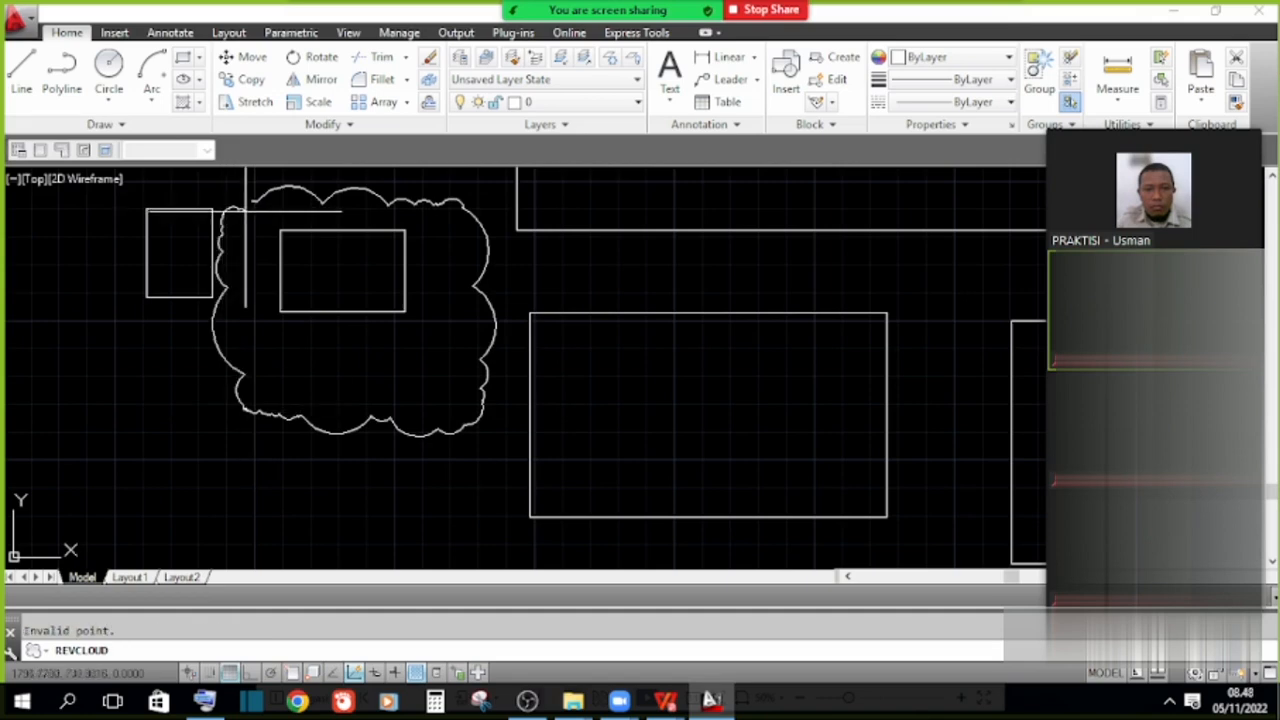
pyautogui.rightClick(250, 213)
pyautogui.click(275, 227)
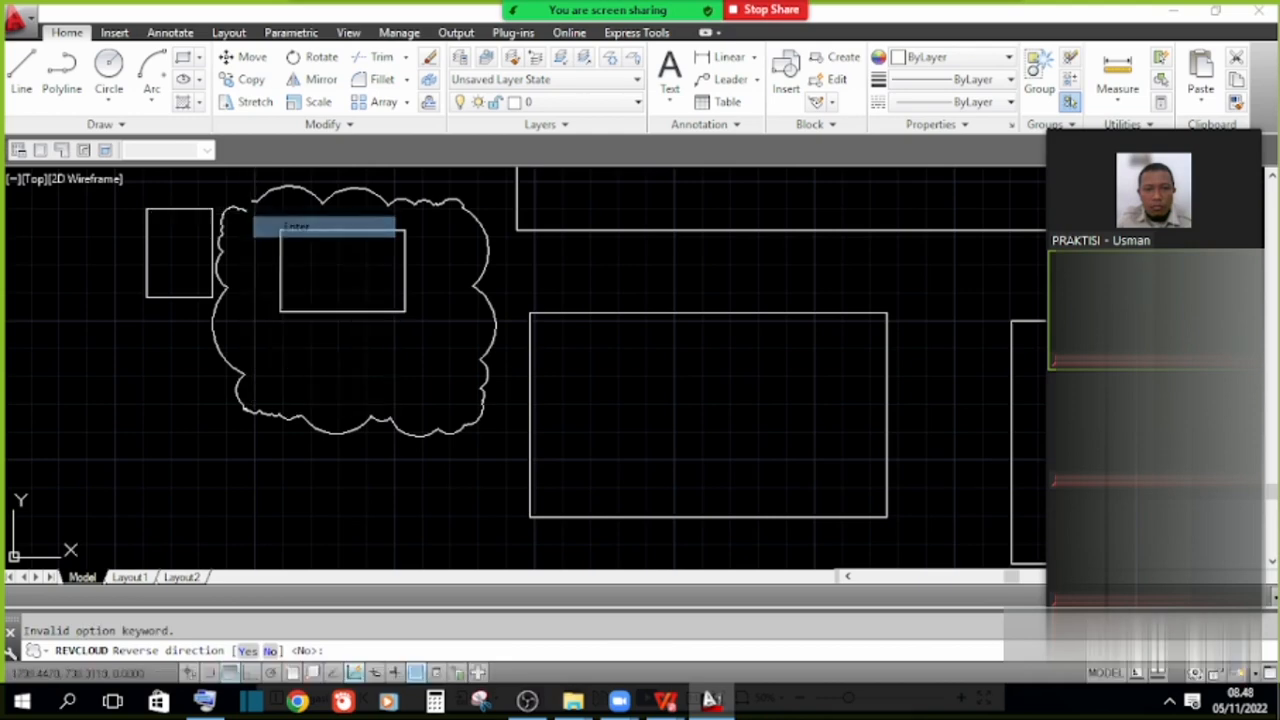
pyautogui.press('Escape')
pyautogui.scroll(-2, 480, 340)
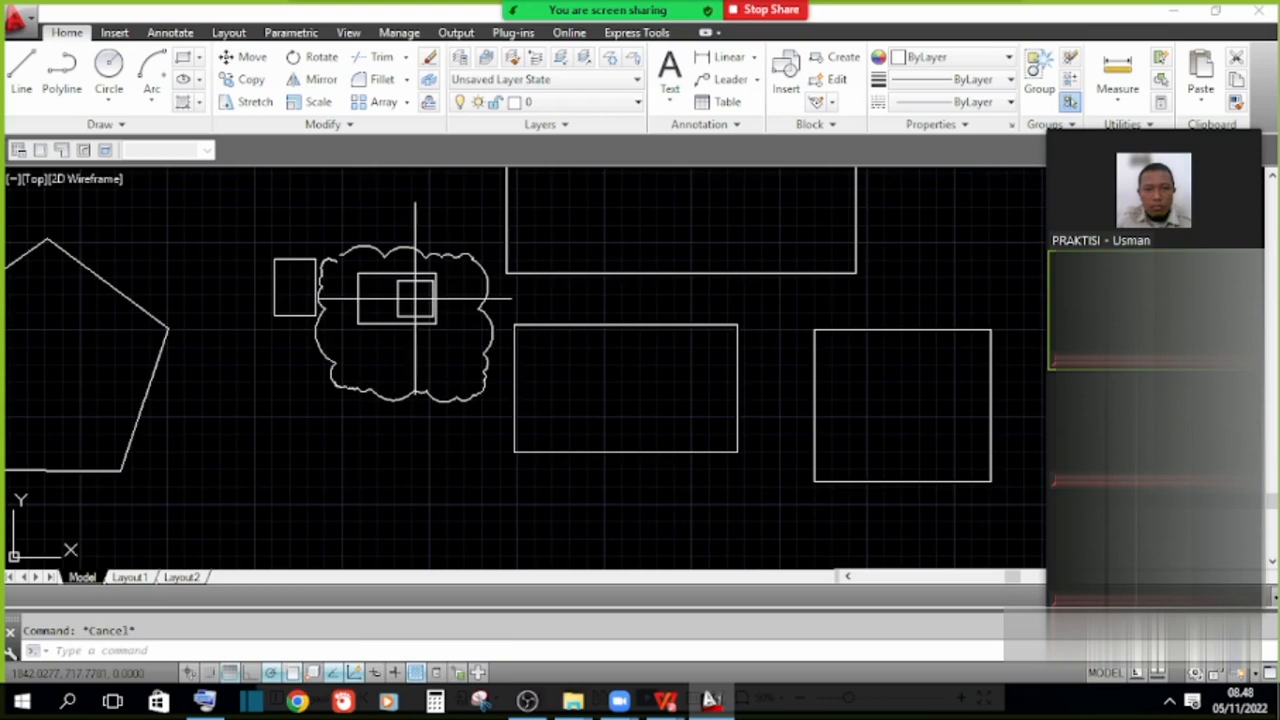
# Check the MATERI 6 PDF's shortcut table for the tool listed after Revision Cloud and return to AutoCAD.
pyautogui.click(112, 124)
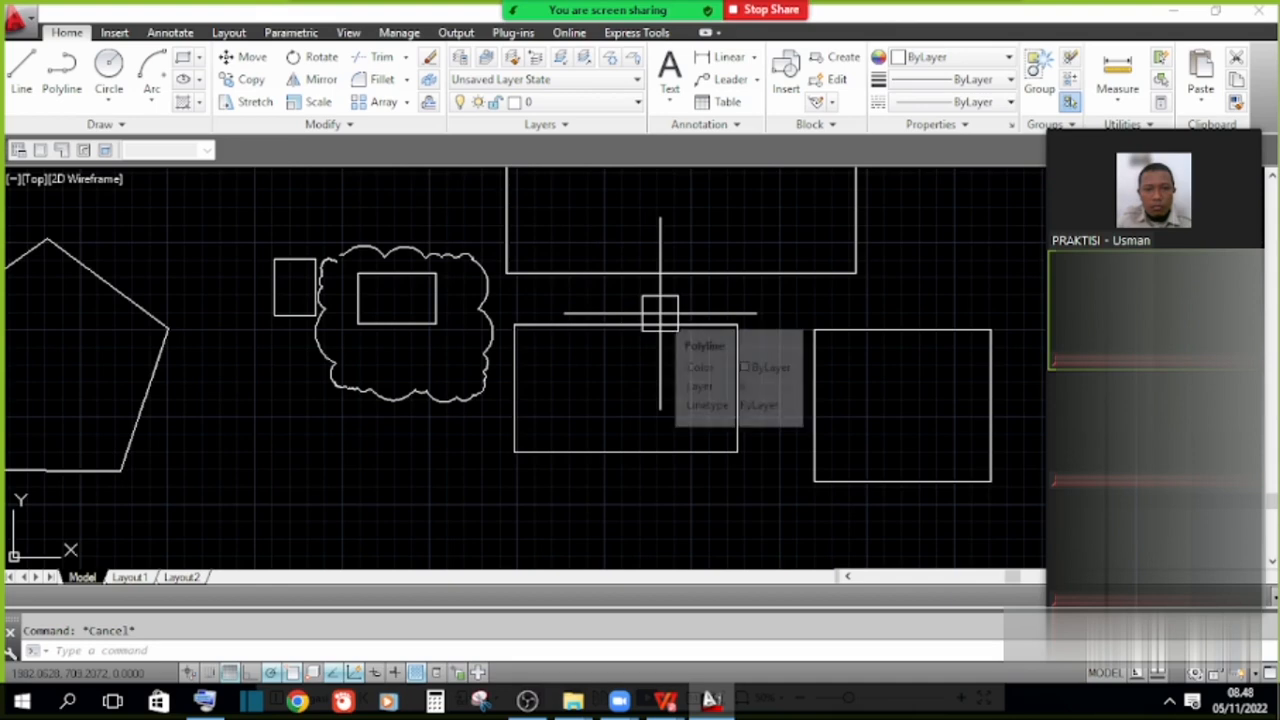
pyautogui.scroll(2, 345, 320)
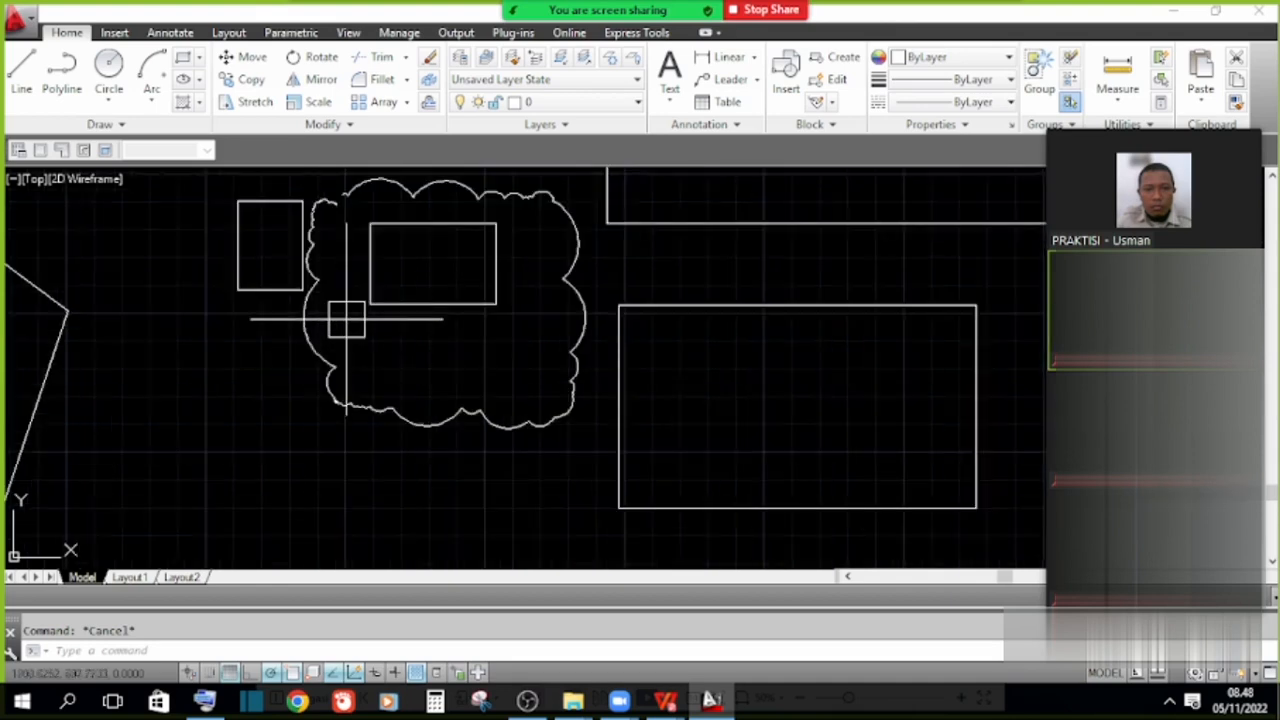
pyautogui.click(665, 700)
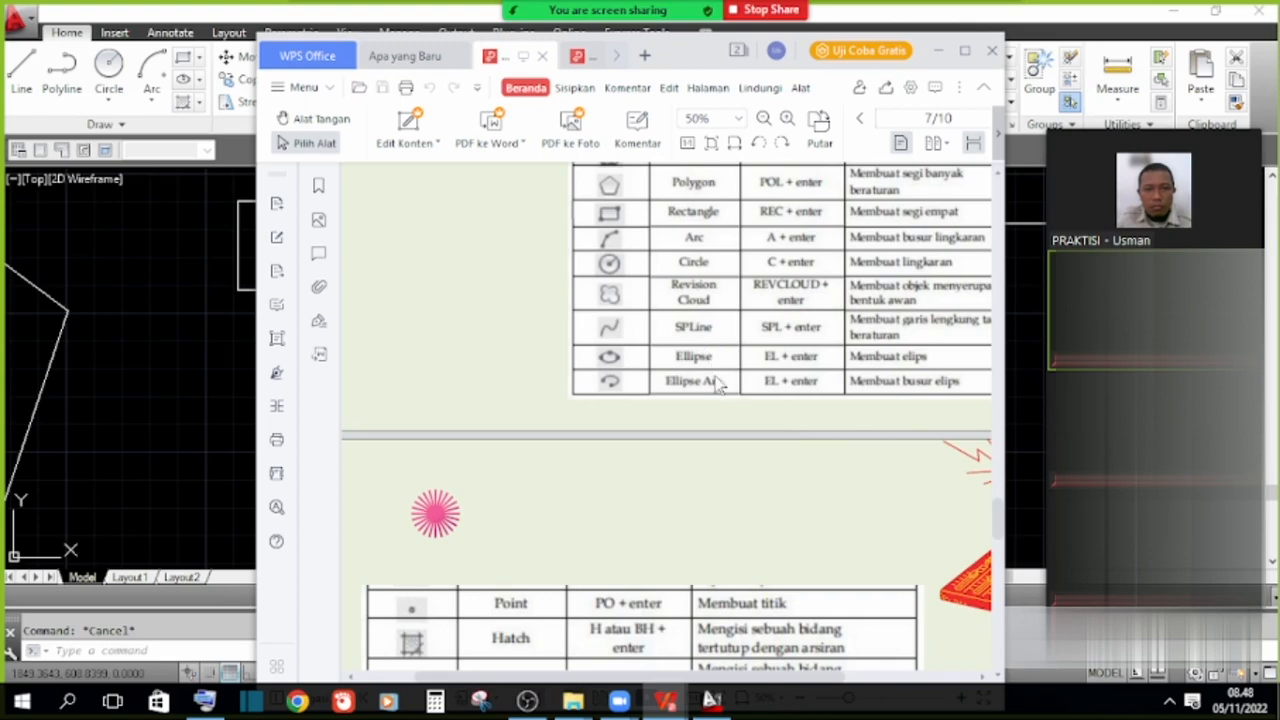
pyautogui.click(181, 327)
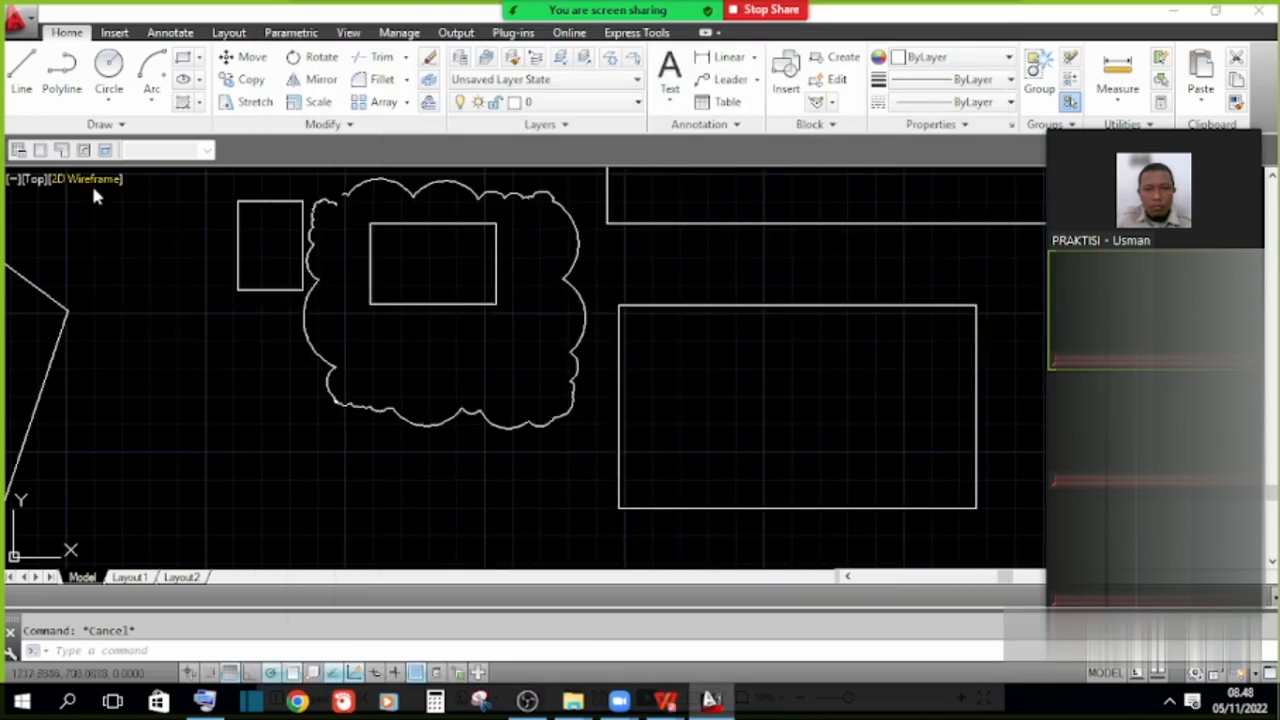
# Draw a wavy fit-point spline above the L-shaped lines, running from beside the tall rectangle into the large circle.
pyautogui.click(118, 125)
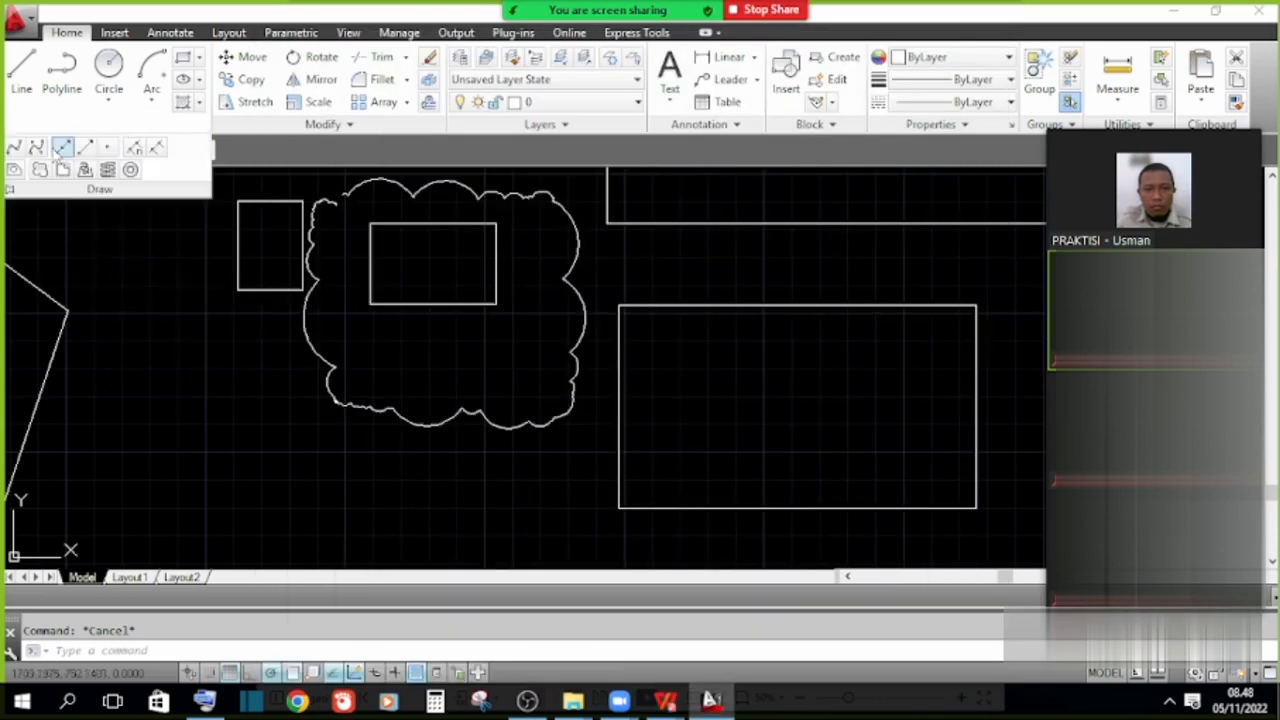
pyautogui.scroll(-5, 149, 284)
pyautogui.click(505, 208)
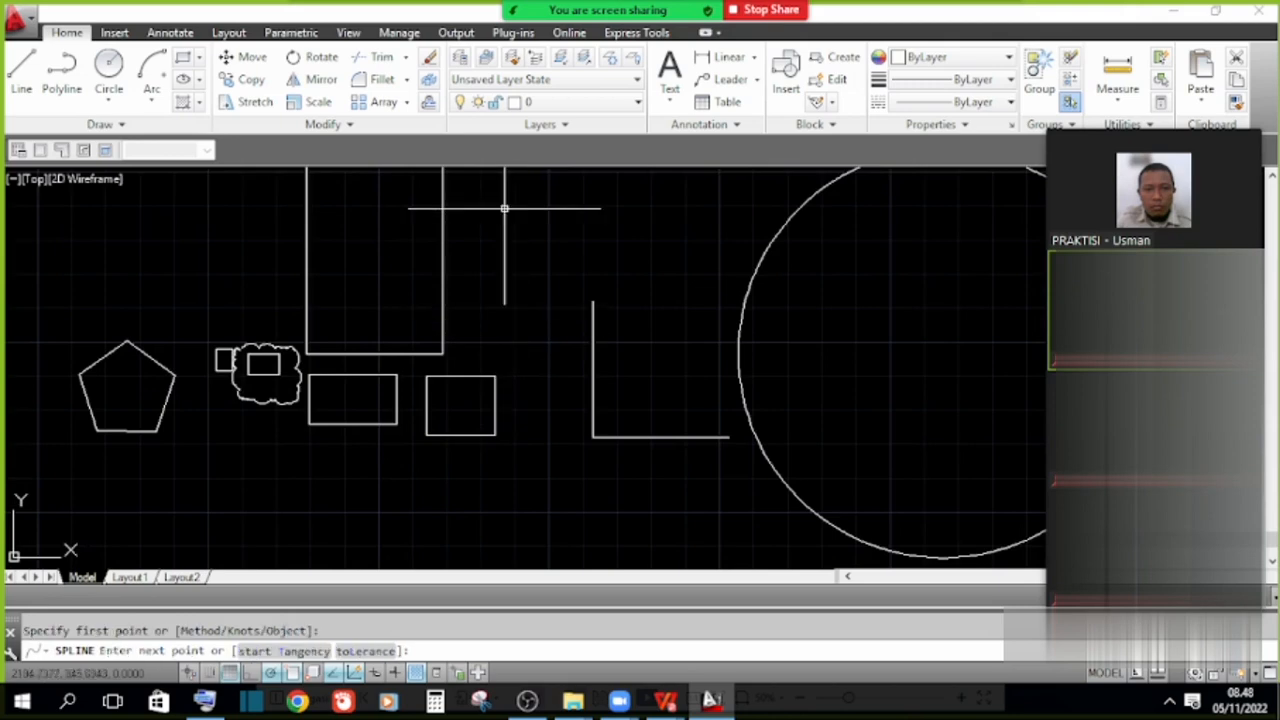
pyautogui.click(558, 244)
pyautogui.click(584, 193)
pyautogui.click(606, 262)
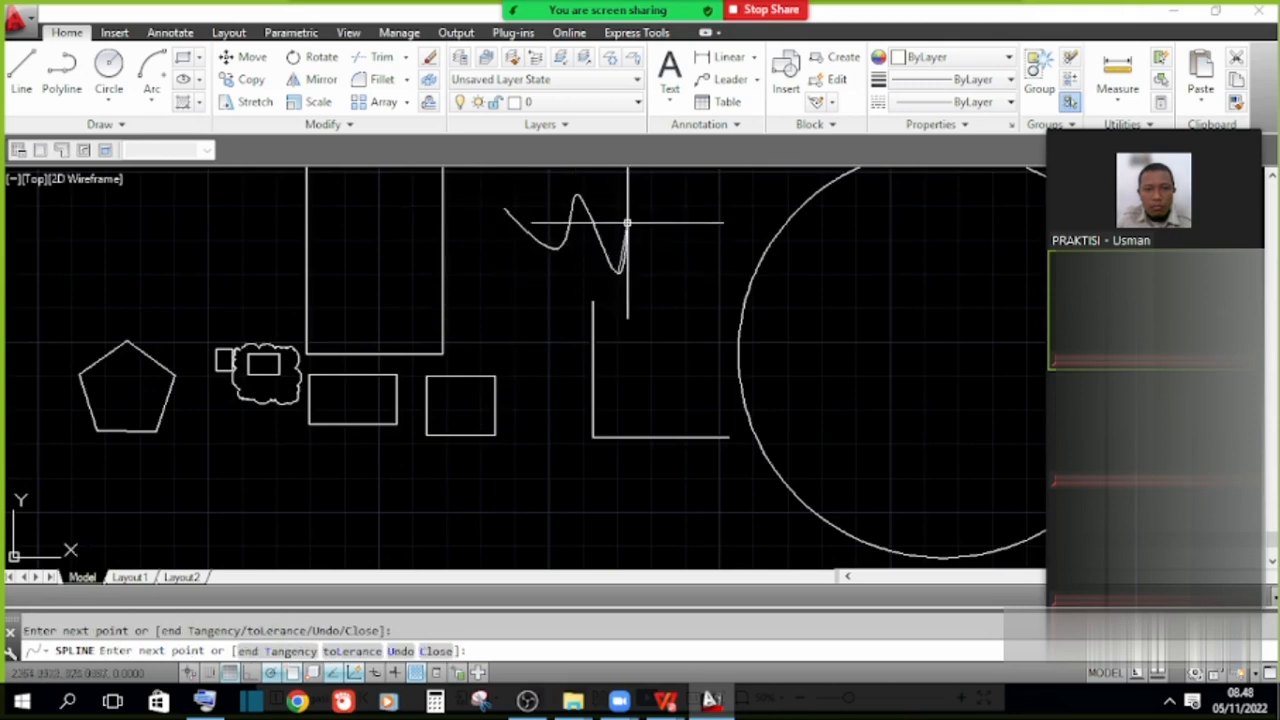
pyautogui.click(680, 250)
pyautogui.click(715, 208)
pyautogui.click(748, 252)
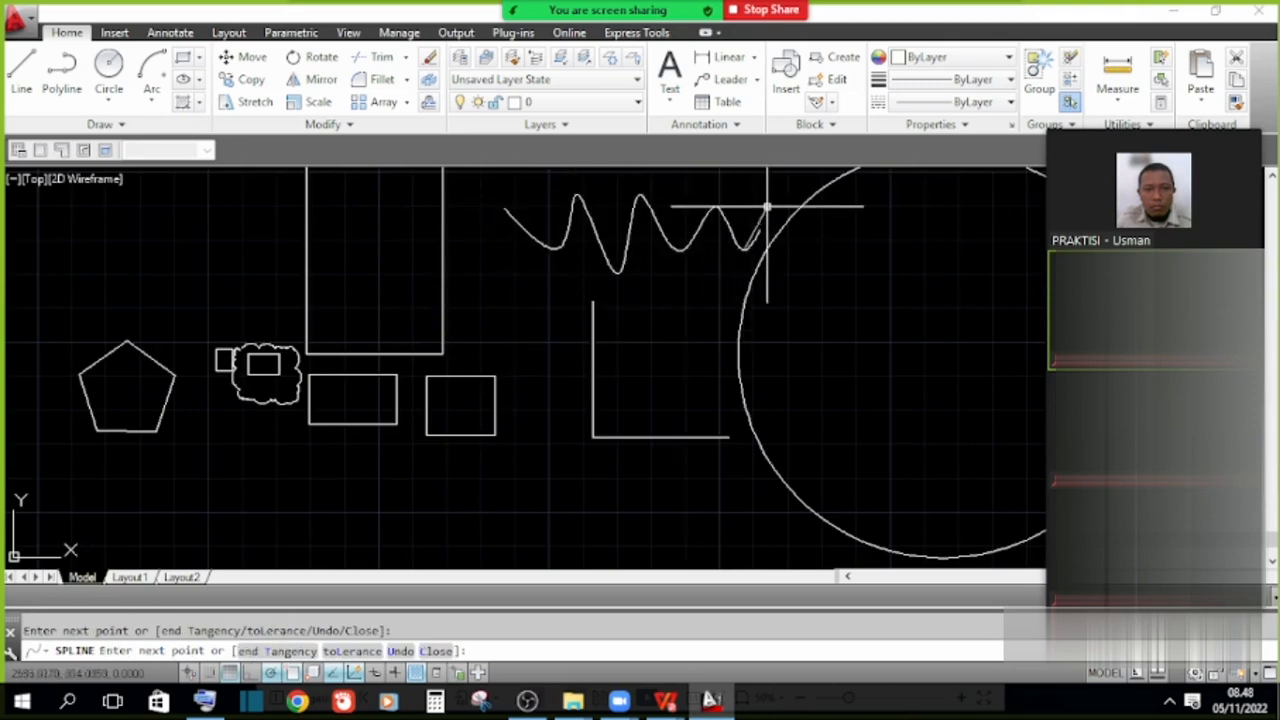
pyautogui.click(775, 198)
pyautogui.click(818, 282)
pyautogui.click(852, 217)
pyautogui.press('Return')
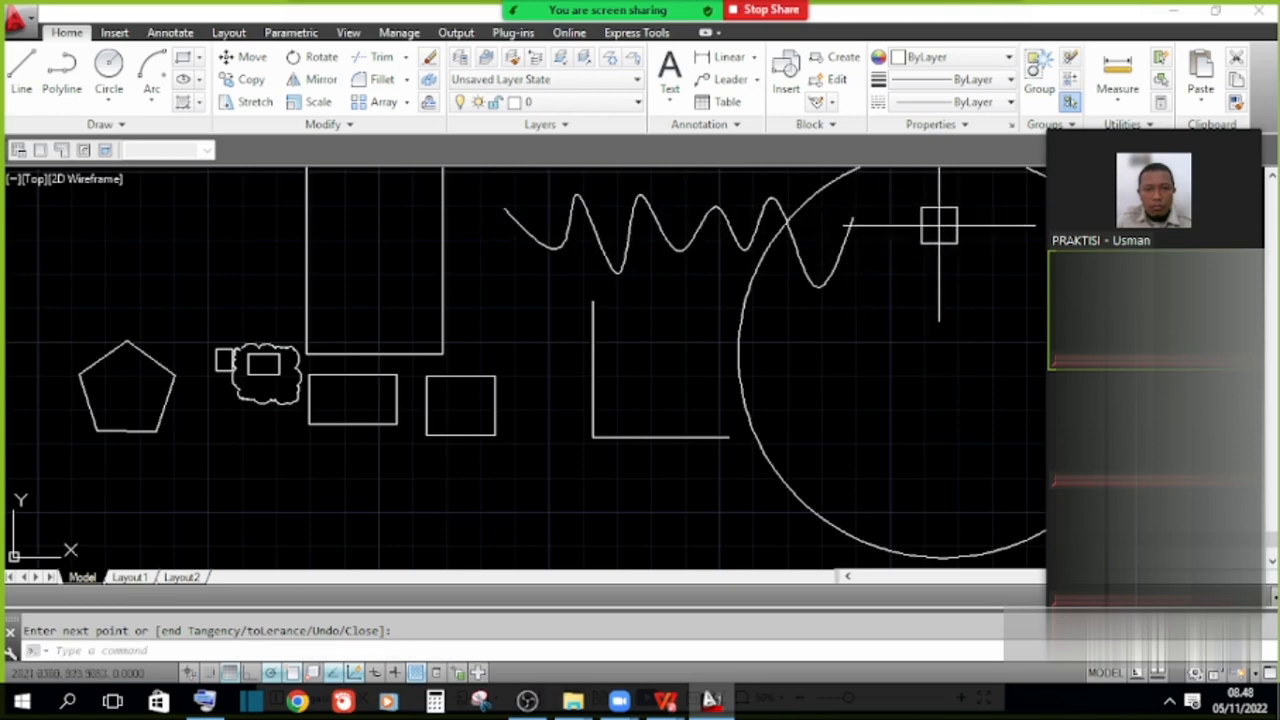
# Draw a second wavy spline with zigzag control vertices, from inside the L-shaped lines across the large circle.
pyautogui.click(112, 127)
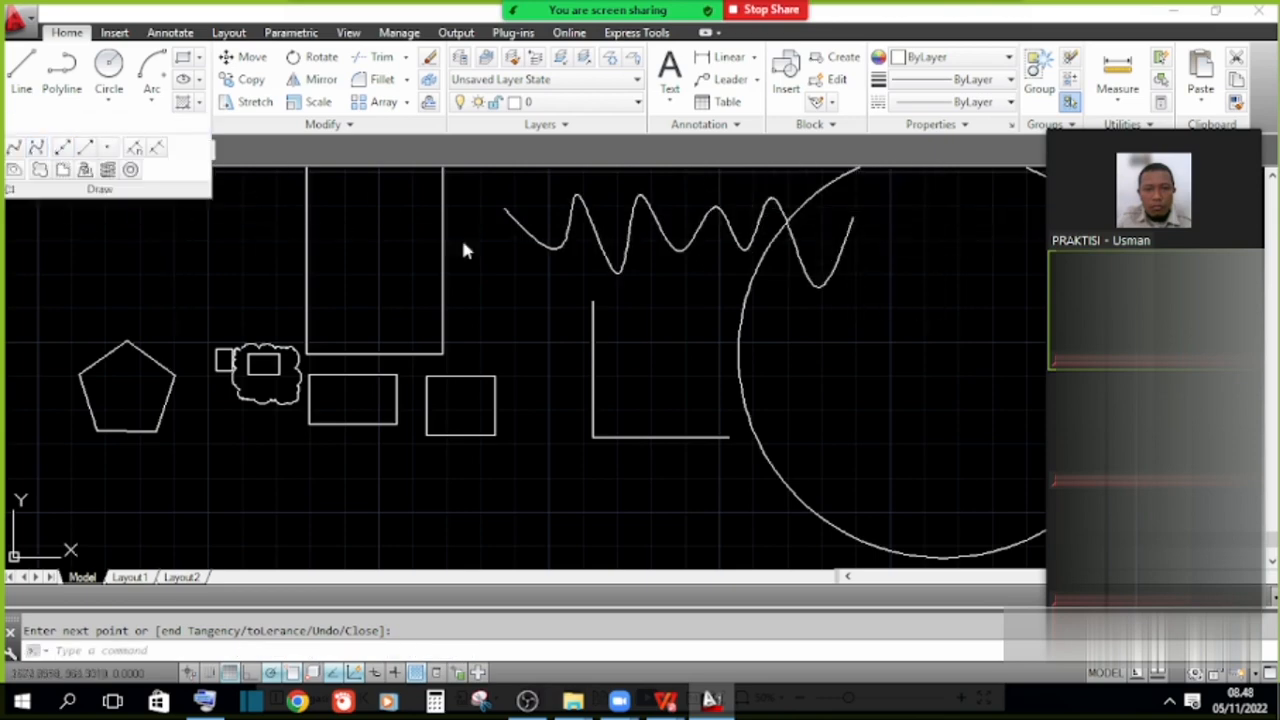
pyautogui.press('Return')
pyautogui.click(663, 366)
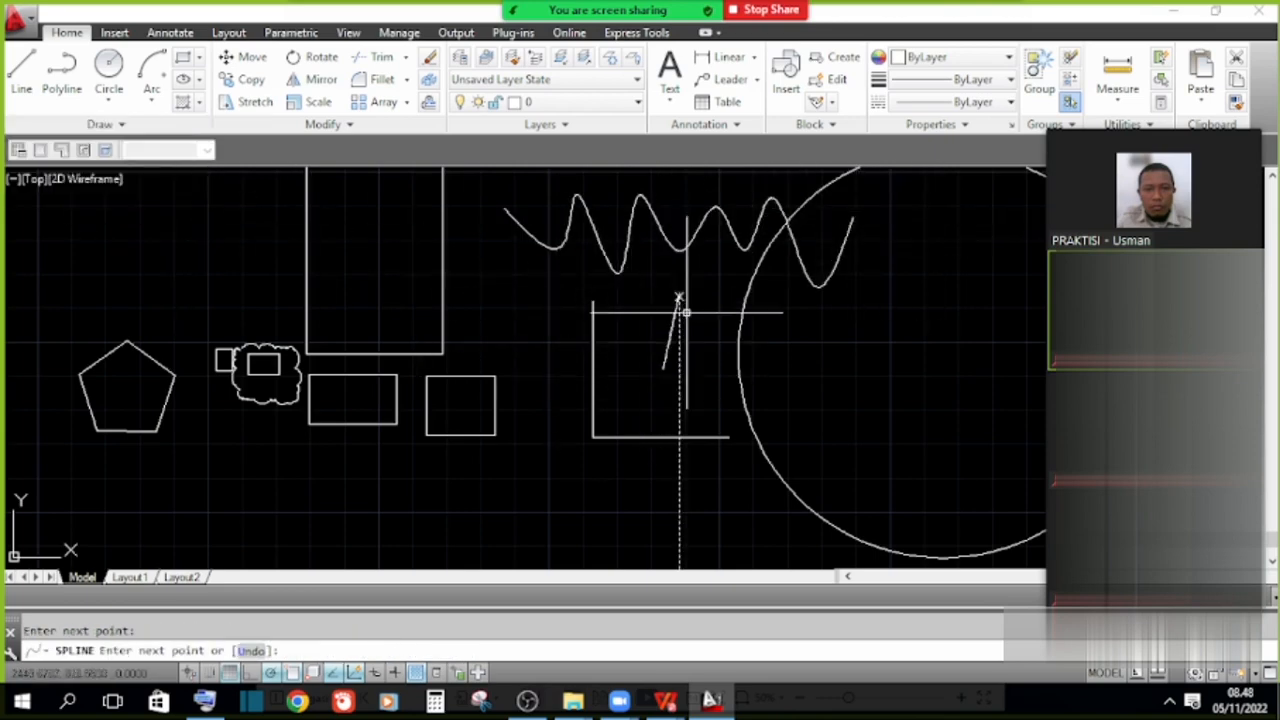
pyautogui.click(679, 296)
pyautogui.click(720, 420)
pyautogui.click(760, 320)
pyautogui.click(790, 430)
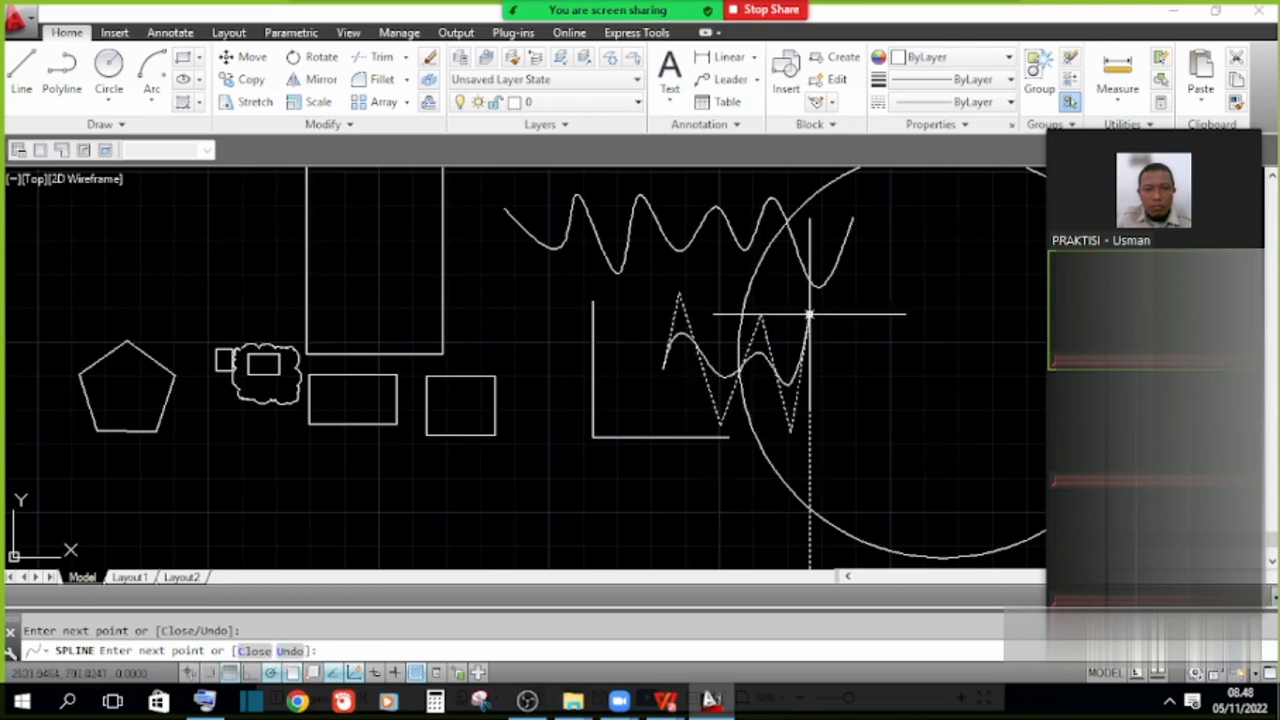
pyautogui.click(811, 317)
pyautogui.click(846, 430)
pyautogui.click(874, 315)
pyautogui.click(914, 437)
pyautogui.click(927, 318)
pyautogui.click(964, 440)
pyautogui.click(974, 295)
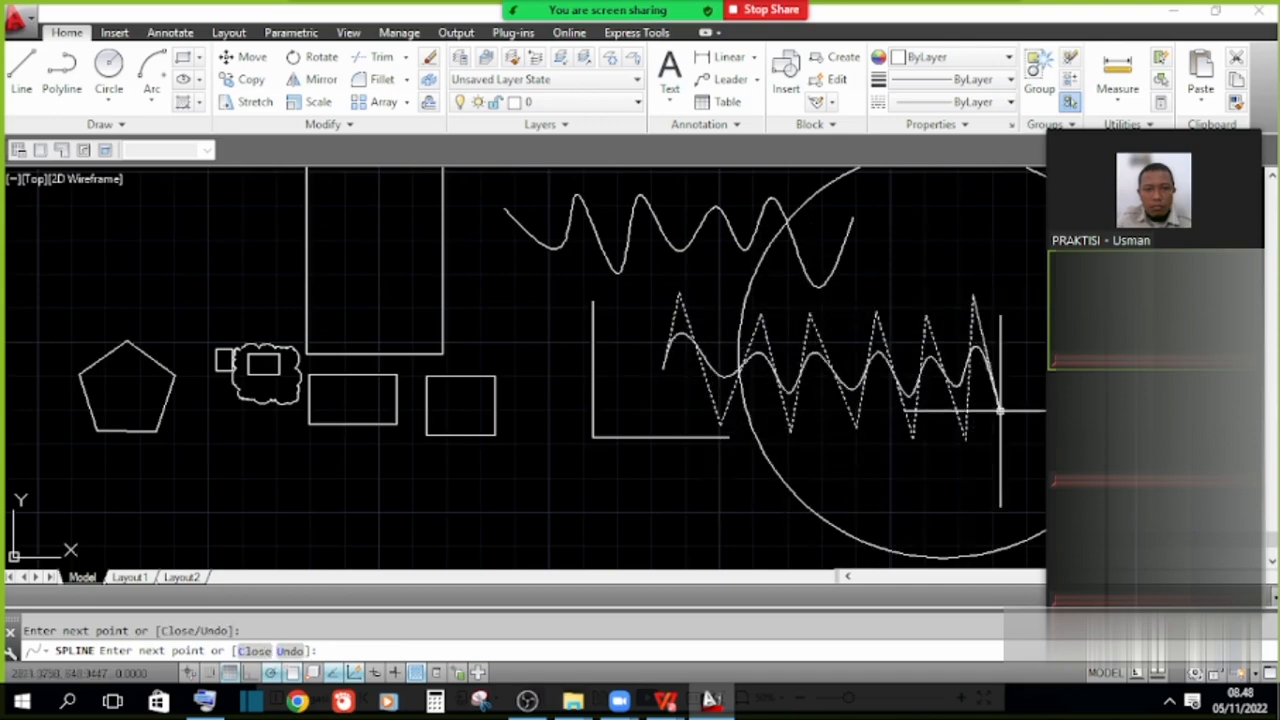
pyautogui.press('Escape')
pyautogui.scroll(-2, 411, 320)
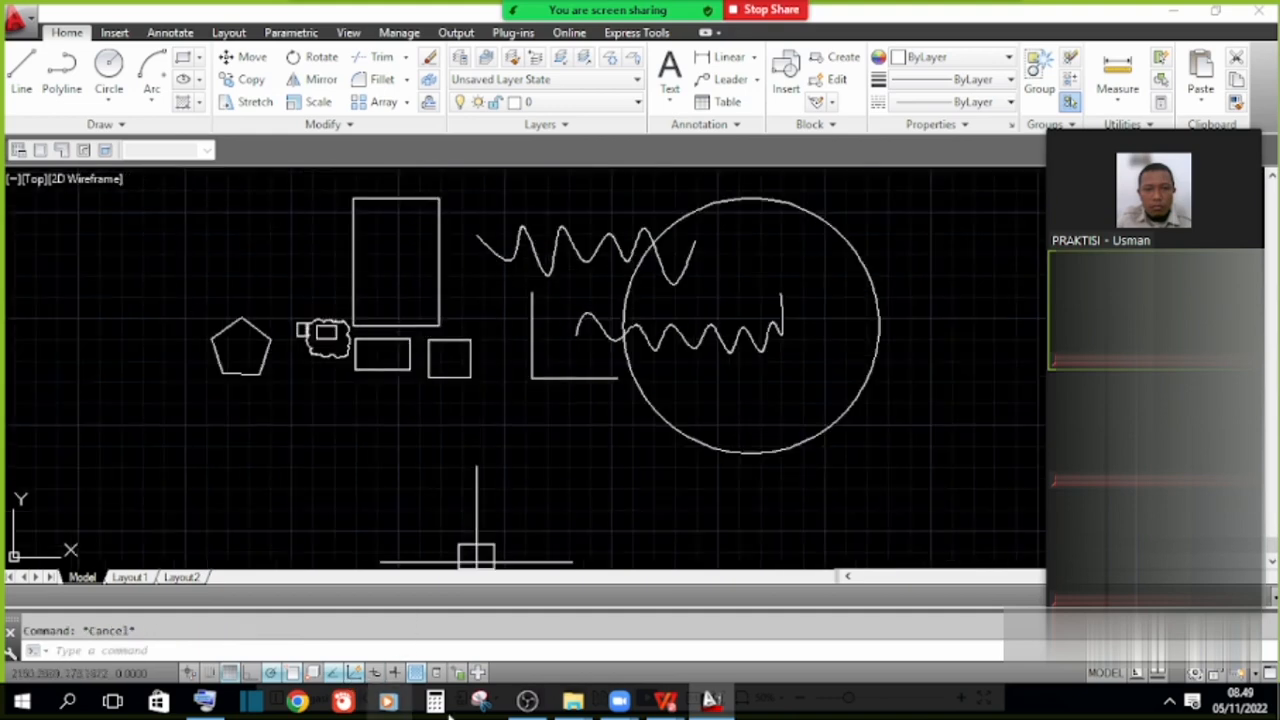
# Switch to the MATERI 6 PDF, look up the Draw tools listed after SPLine, and return to AutoCAD.
pyautogui.moveTo(665, 700)
pyautogui.click(578, 615)
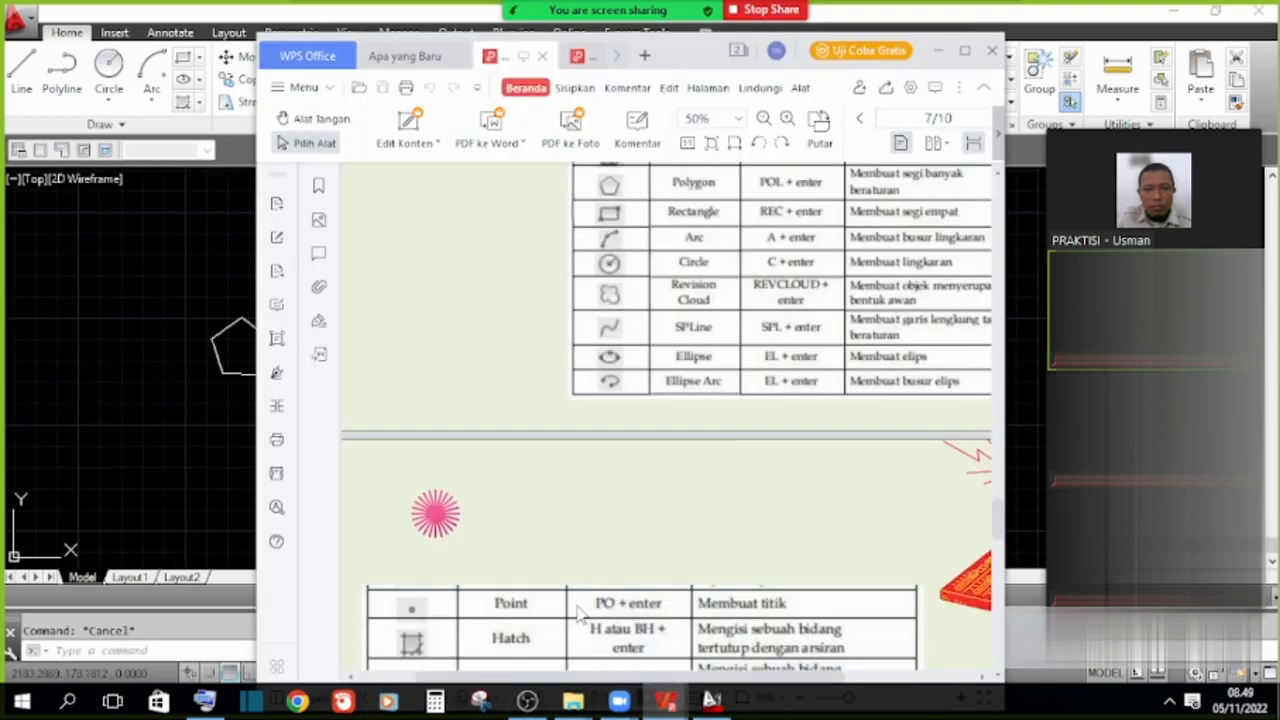
pyautogui.scroll(-3, 728, 430)
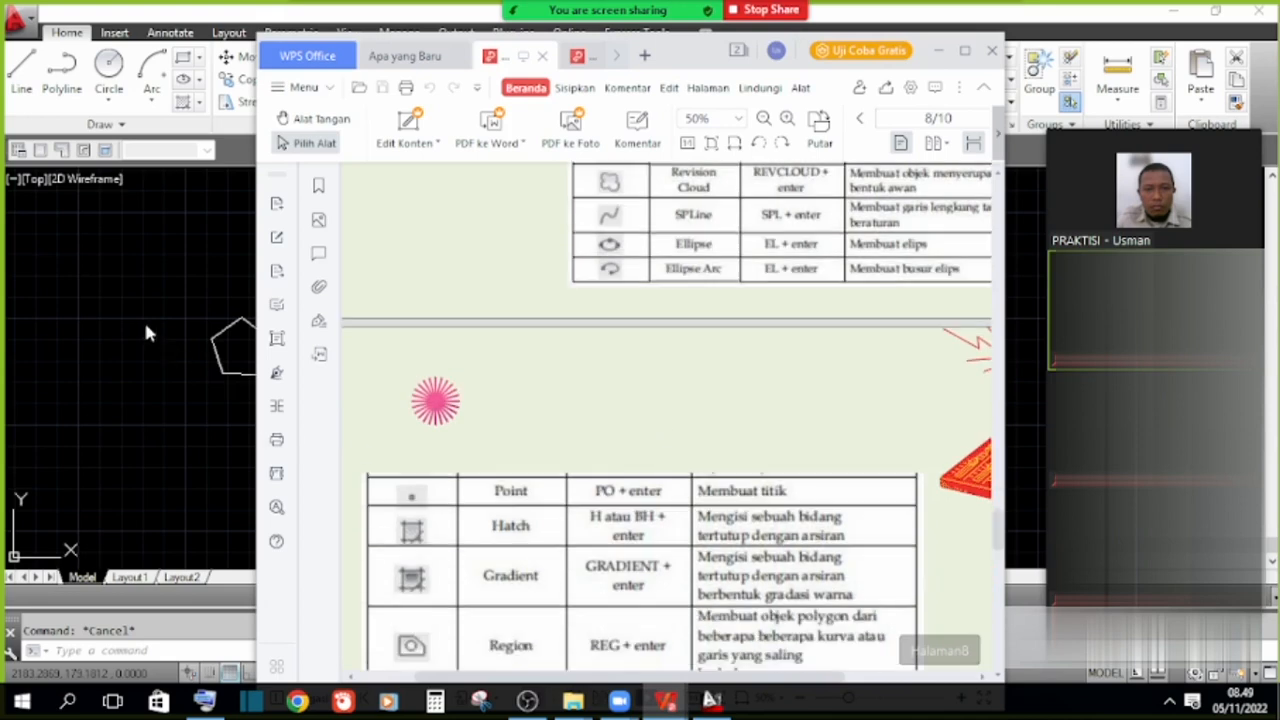
pyautogui.click(143, 319)
# Draw an ellipse by its center to the right of the large circle, with a long horizontal axis reaching the circle's edge.
pyautogui.click(109, 100)
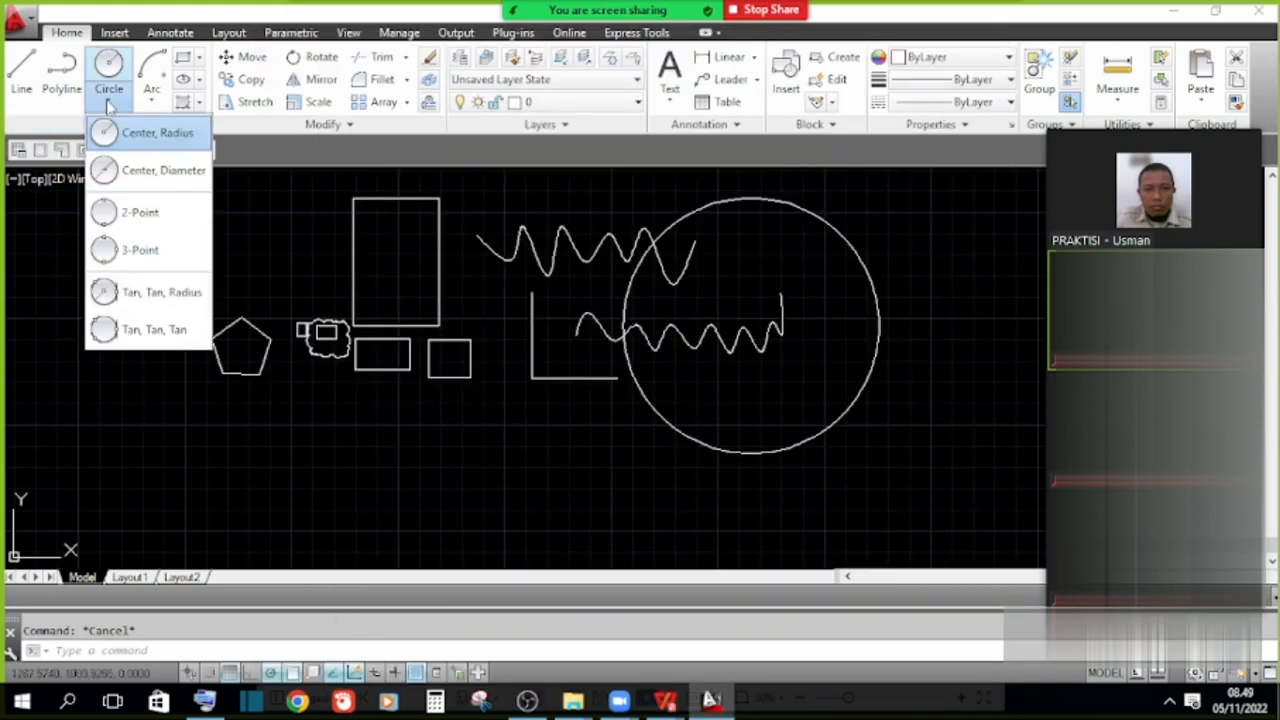
pyautogui.click(109, 100)
pyautogui.click(116, 125)
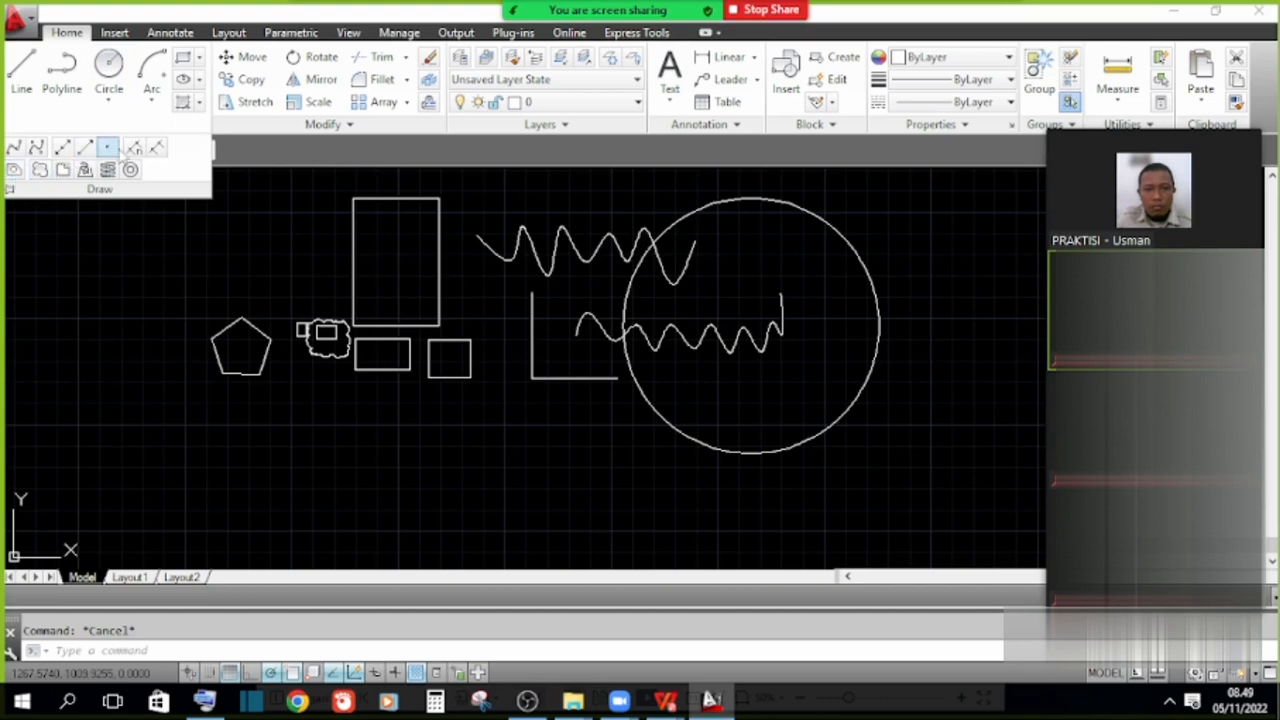
pyautogui.click(201, 84)
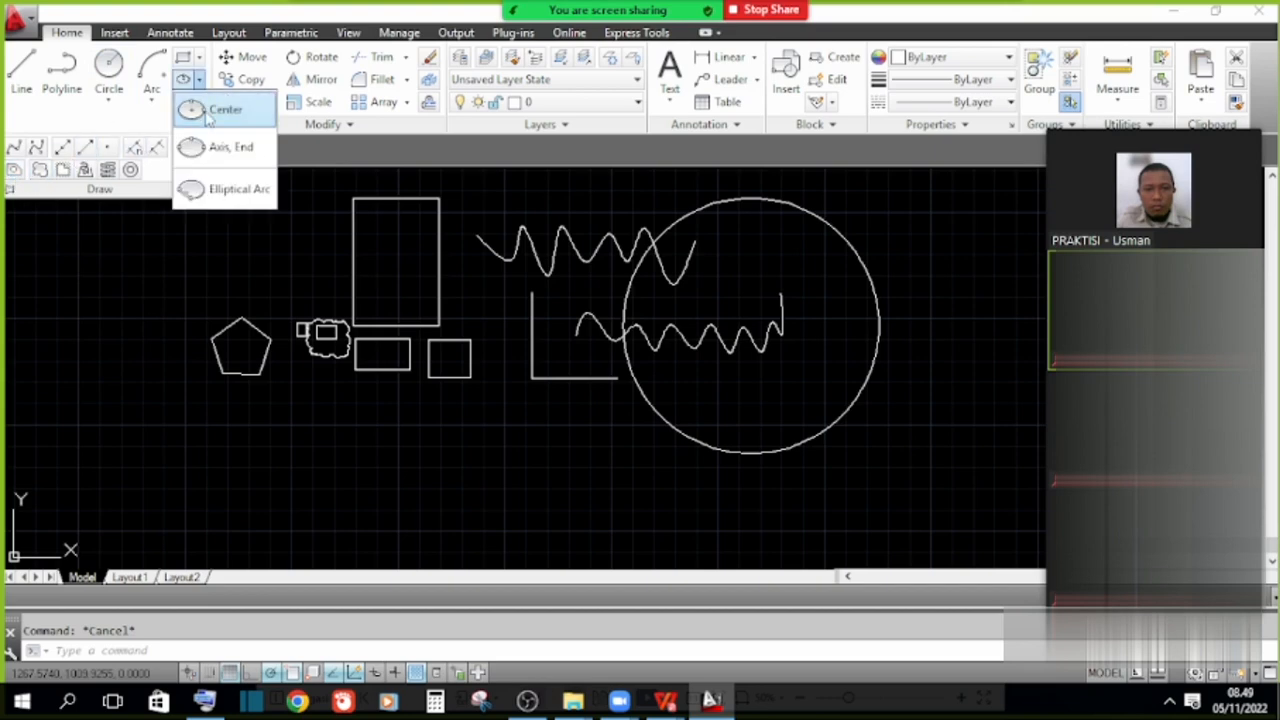
pyautogui.click(215, 109)
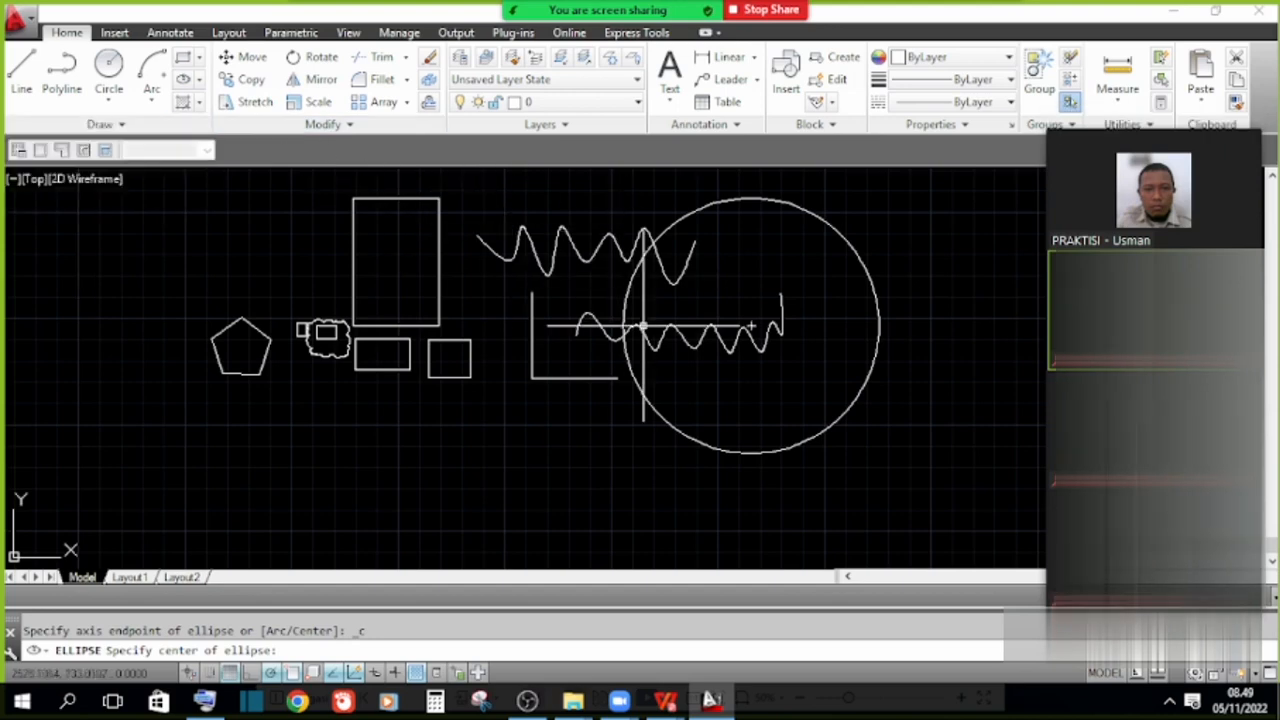
pyautogui.scroll(-1, 643, 326)
pyautogui.moveTo(873, 264); pyautogui.dragTo(414, 246, button='middle')
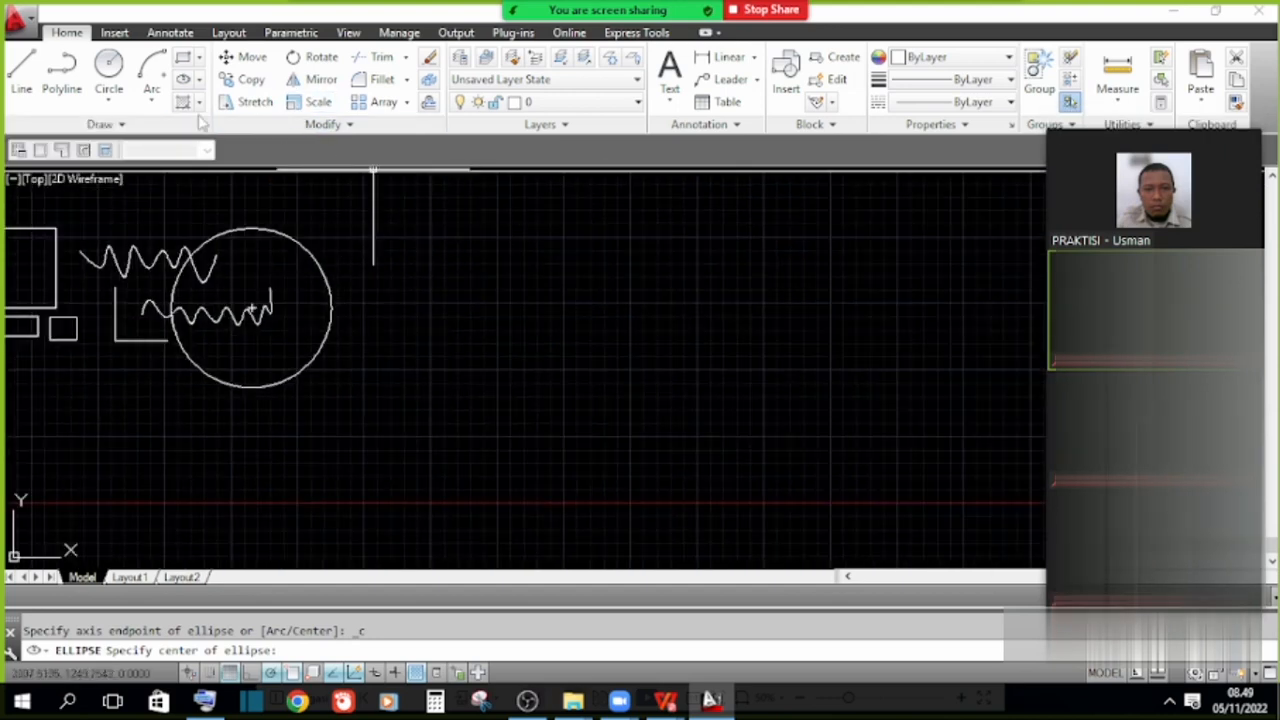
pyautogui.click(517, 304)
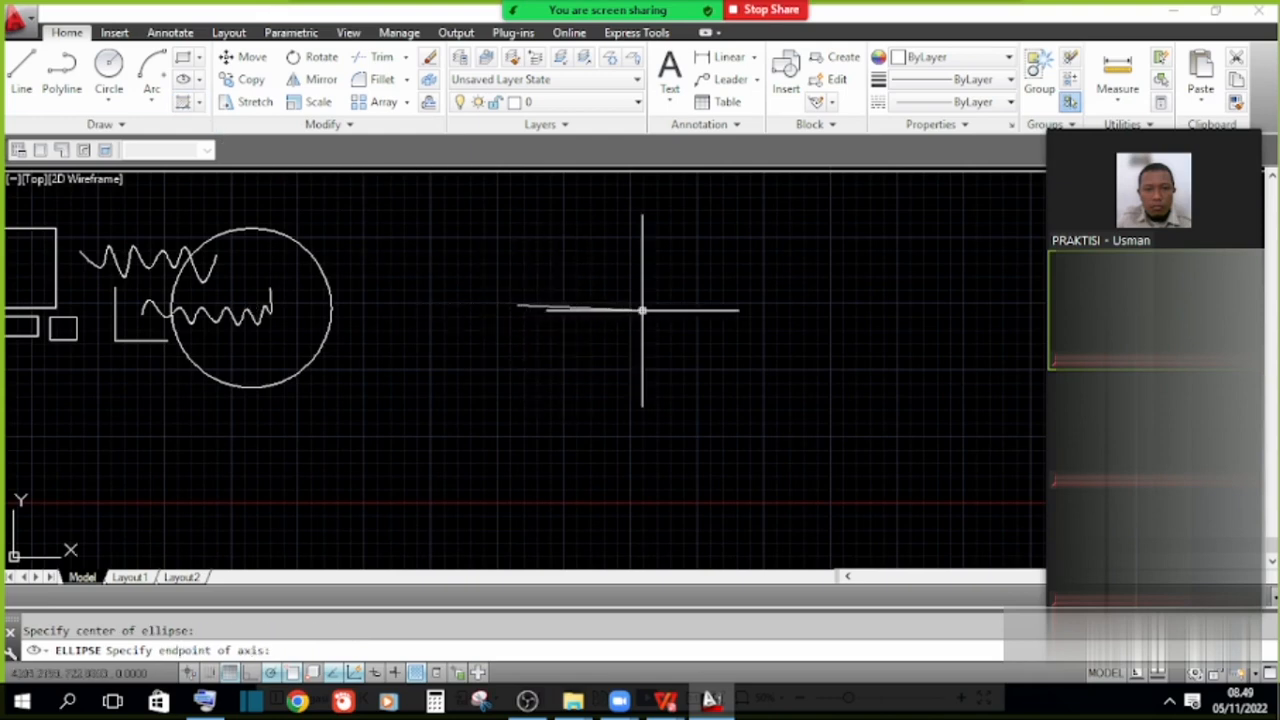
pyautogui.click(709, 304)
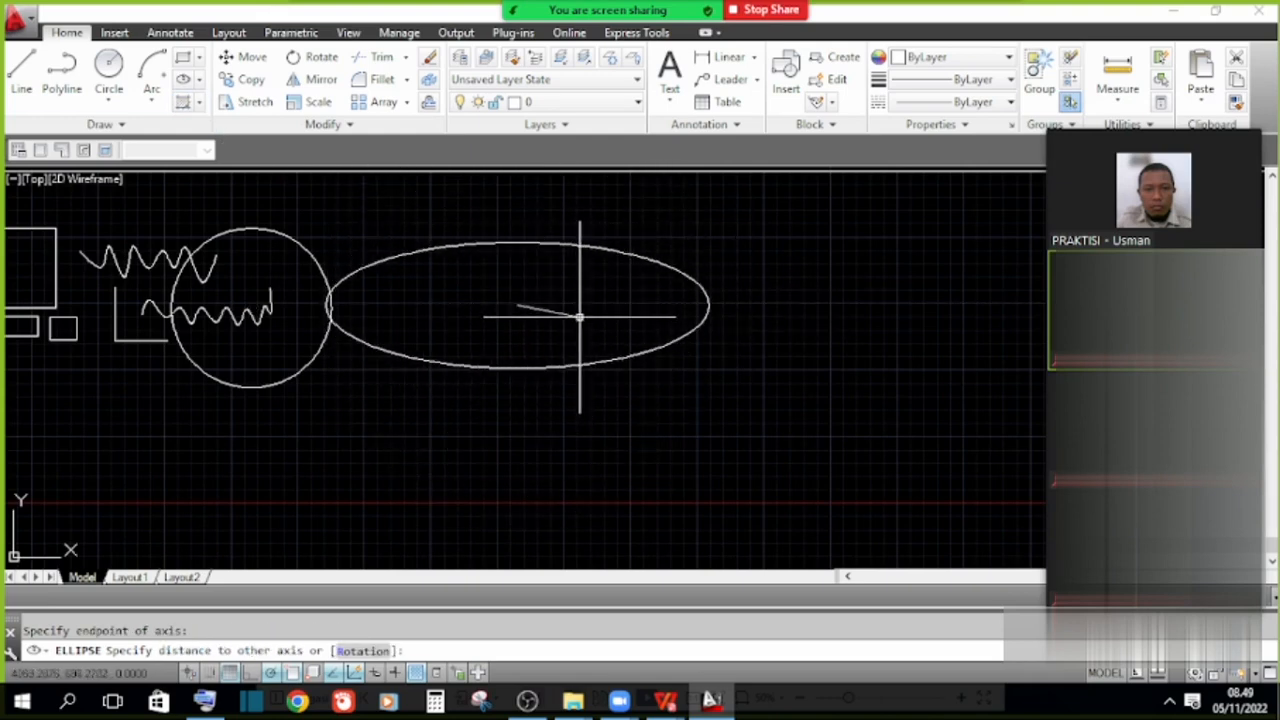
pyautogui.click(579, 317)
# Switch to the MATERI 6 PDF and look up the Point, Hatch, Gradient and Region entries.
pyautogui.moveTo(665, 700)
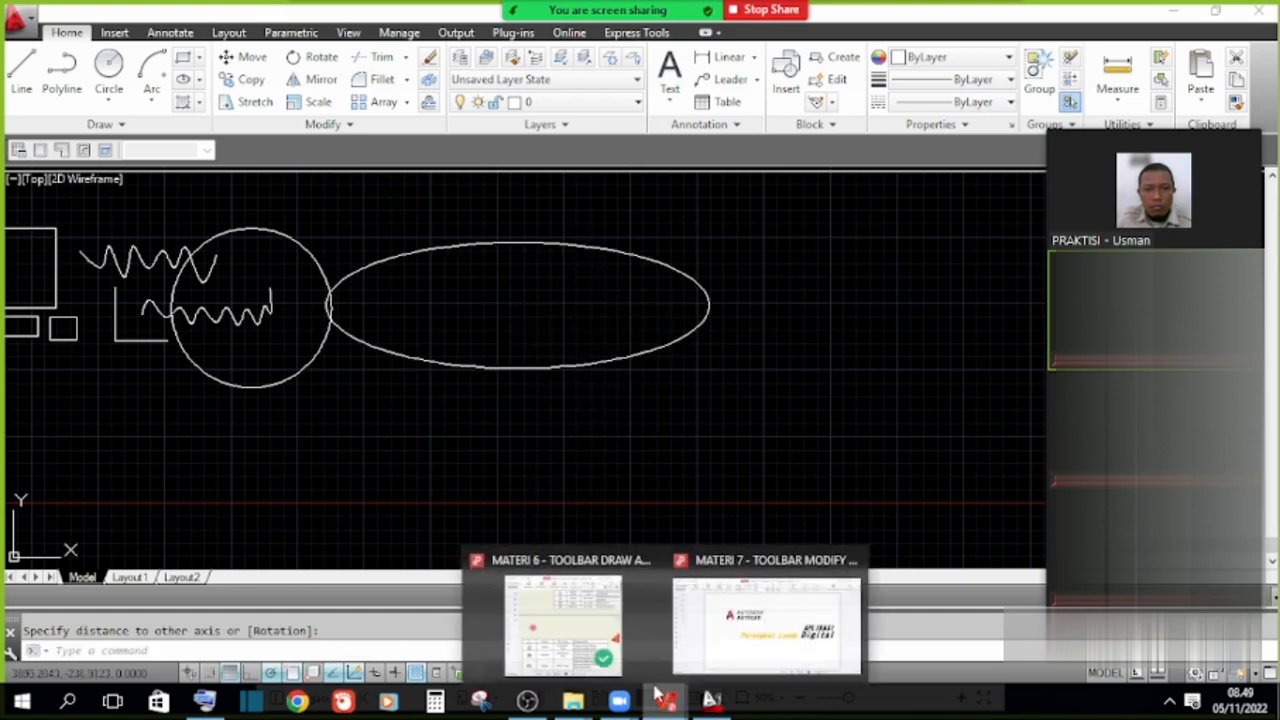
pyautogui.click(586, 590)
pyautogui.scroll(-3, 641, 452)
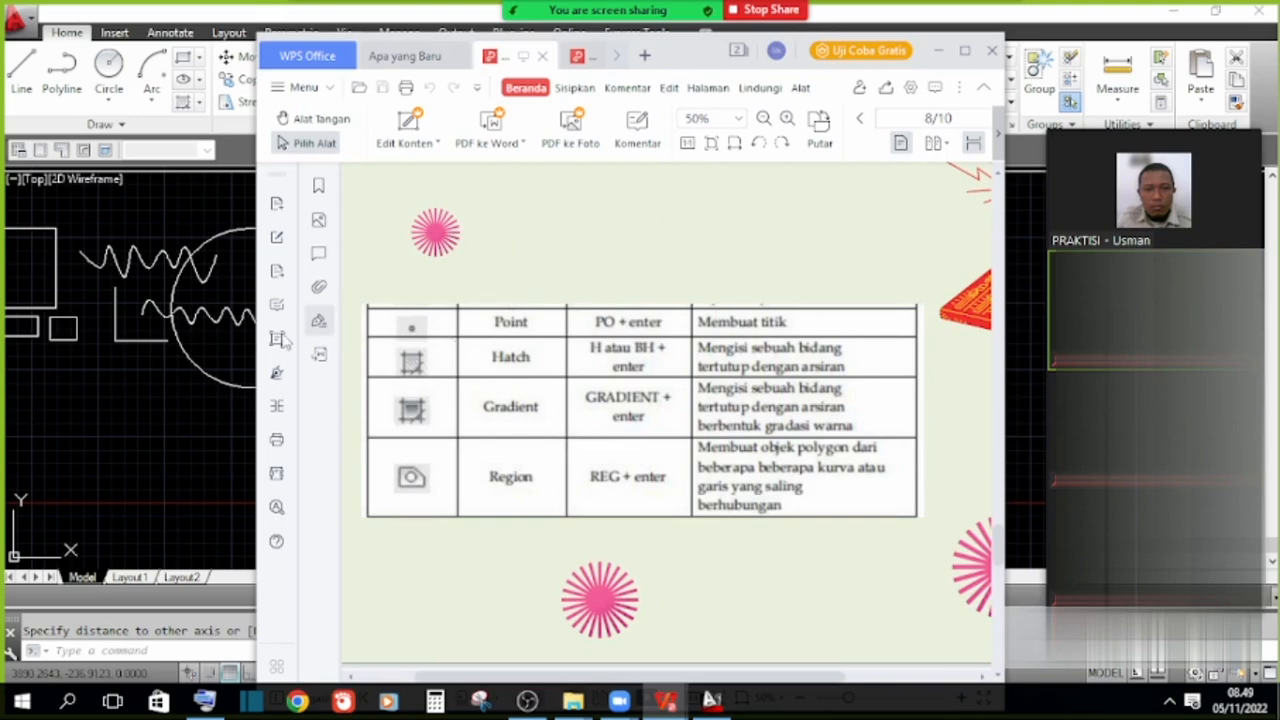
# Return to AutoCAD and hatch the inside of the nearly square rectangle with the ANGLE pattern at scale 1, picking an internal point.
pyautogui.click(150, 456)
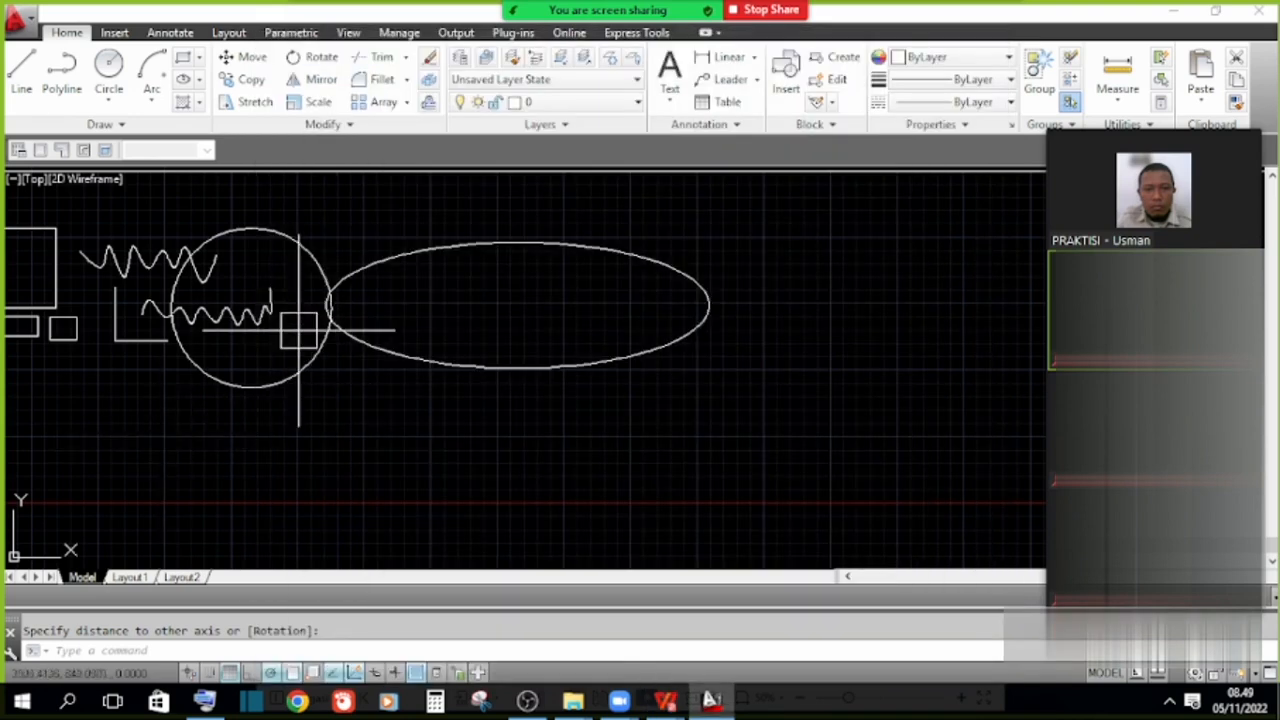
pyautogui.scroll(-4, 666, 328)
pyautogui.scroll(8, 322, 319)
pyautogui.scroll(8, 463, 408)
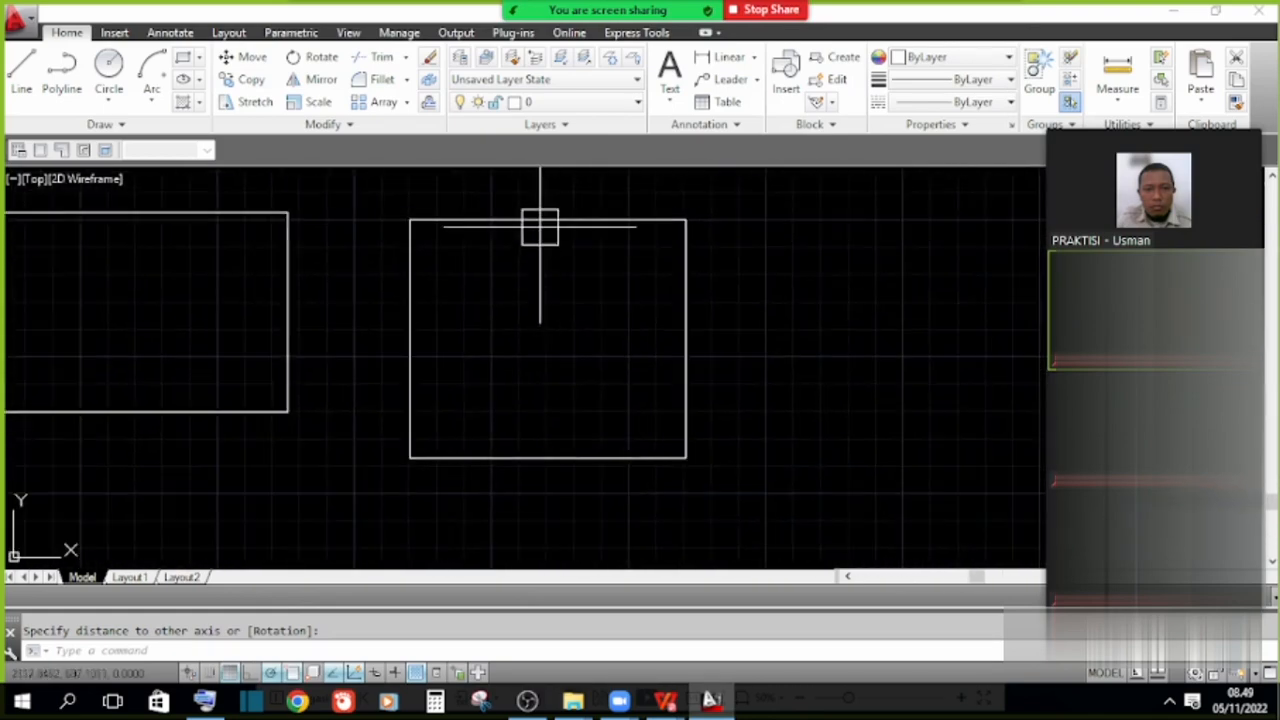
pyautogui.press('Escape')
pyautogui.click(537, 221)
pyautogui.click(483, 311)
pyautogui.press('Escape')
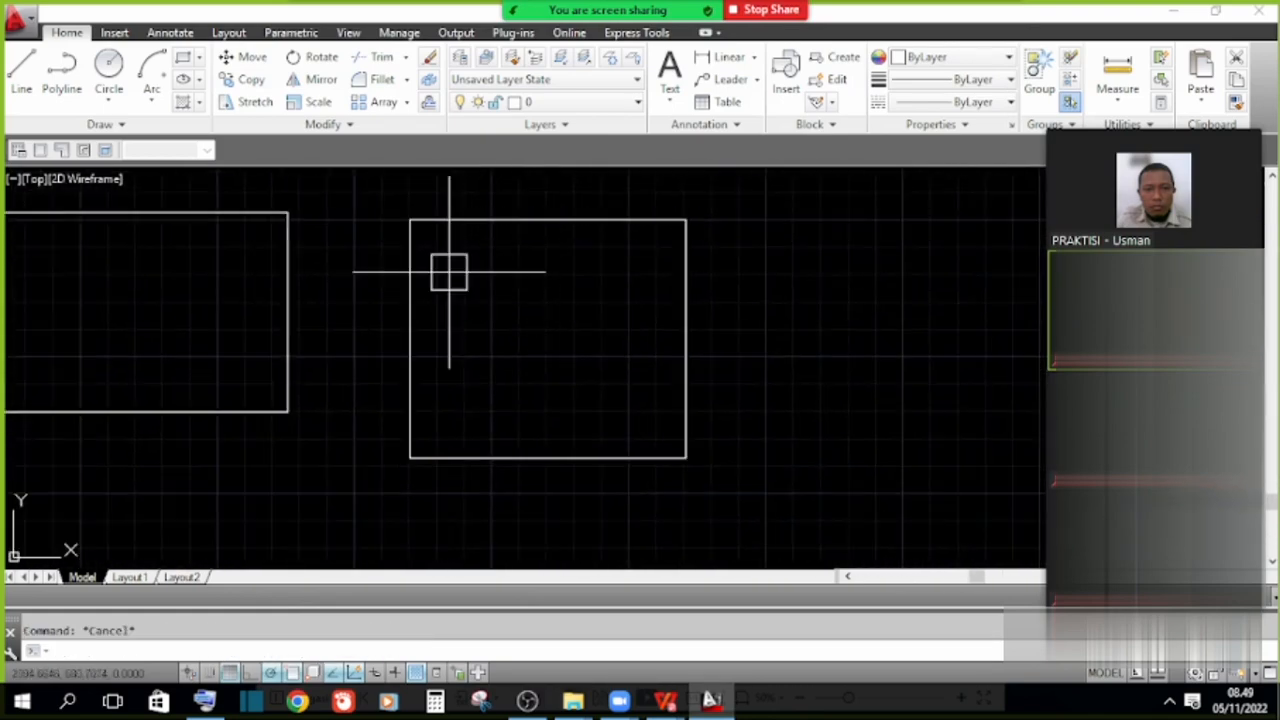
pyautogui.click(200, 103)
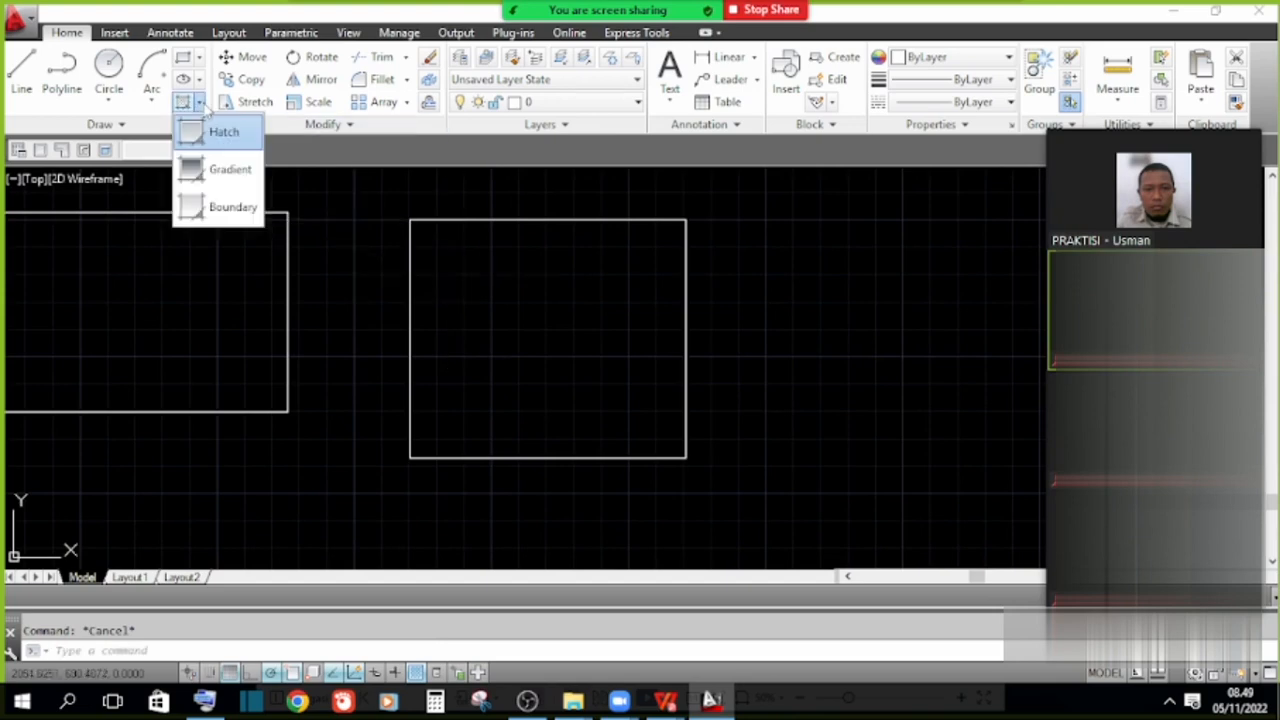
pyautogui.click(190, 137)
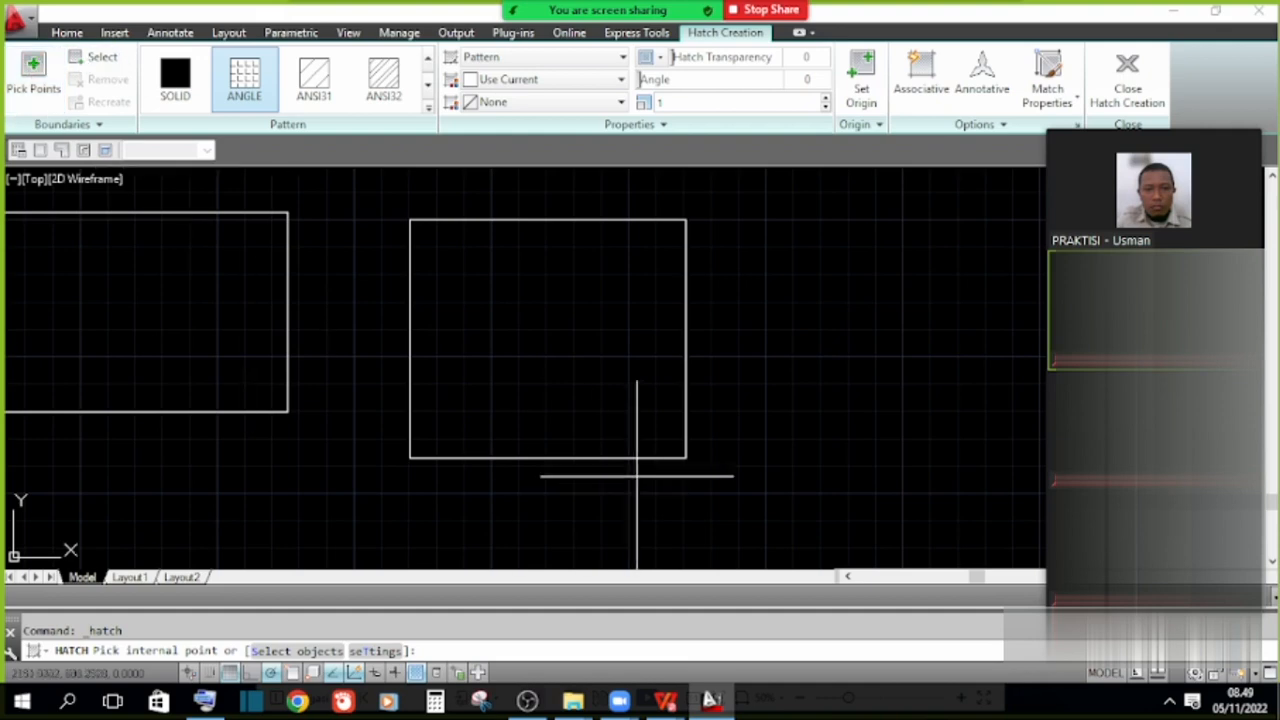
pyautogui.scroll(-3, 660, 425)
pyautogui.moveTo(507, 419); pyautogui.dragTo(565, 425, button='middle')
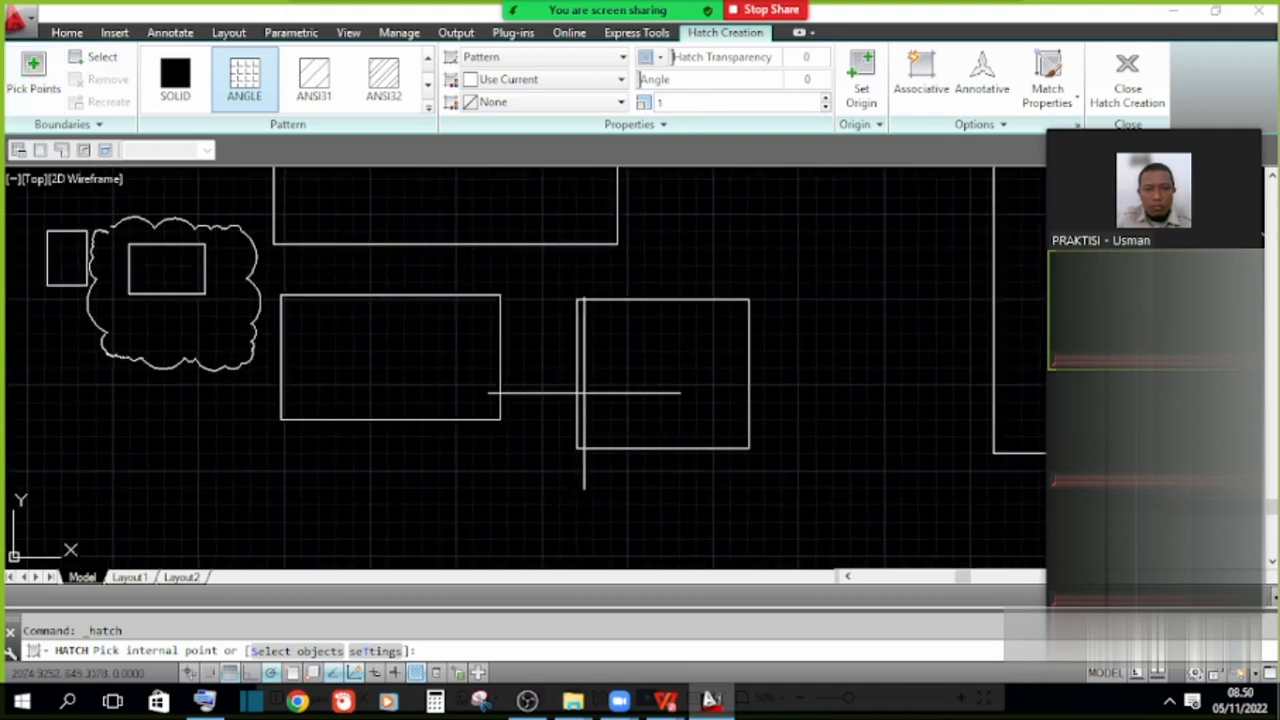
pyautogui.scroll(1, 490, 419)
pyautogui.scroll(-1, 581, 429)
pyautogui.scroll(2, 645, 390)
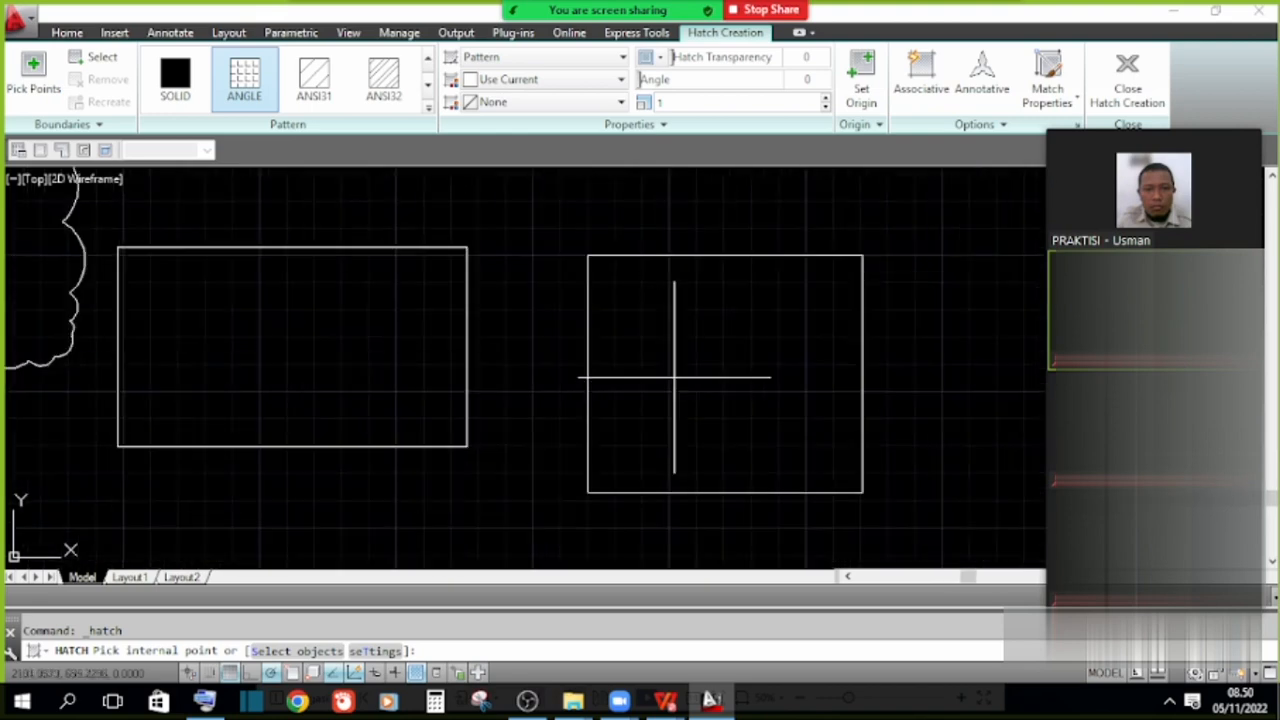
pyautogui.moveTo(680, 375)
pyautogui.mouseDown(button='middle')
pyautogui.moveTo(814, 380)
pyautogui.moveTo(809, 362)
pyautogui.mouseUp(button='middle')
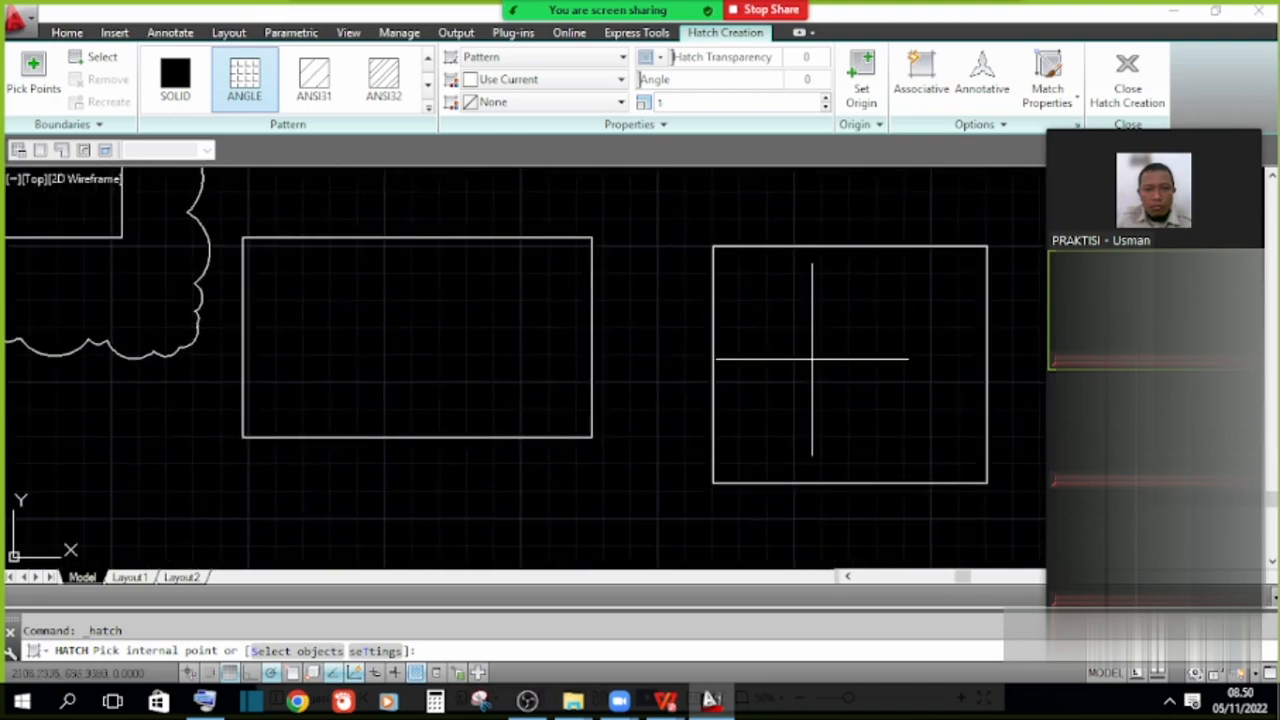
pyautogui.click(839, 407)
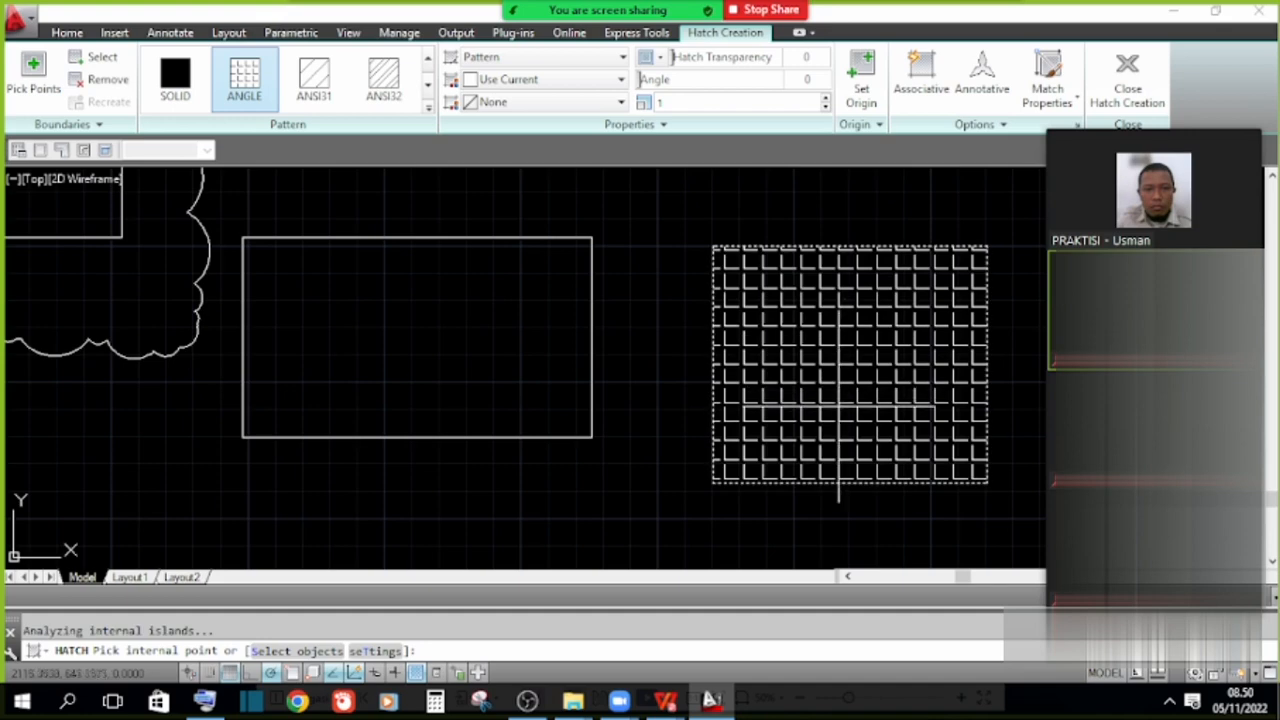
pyautogui.press('Return')
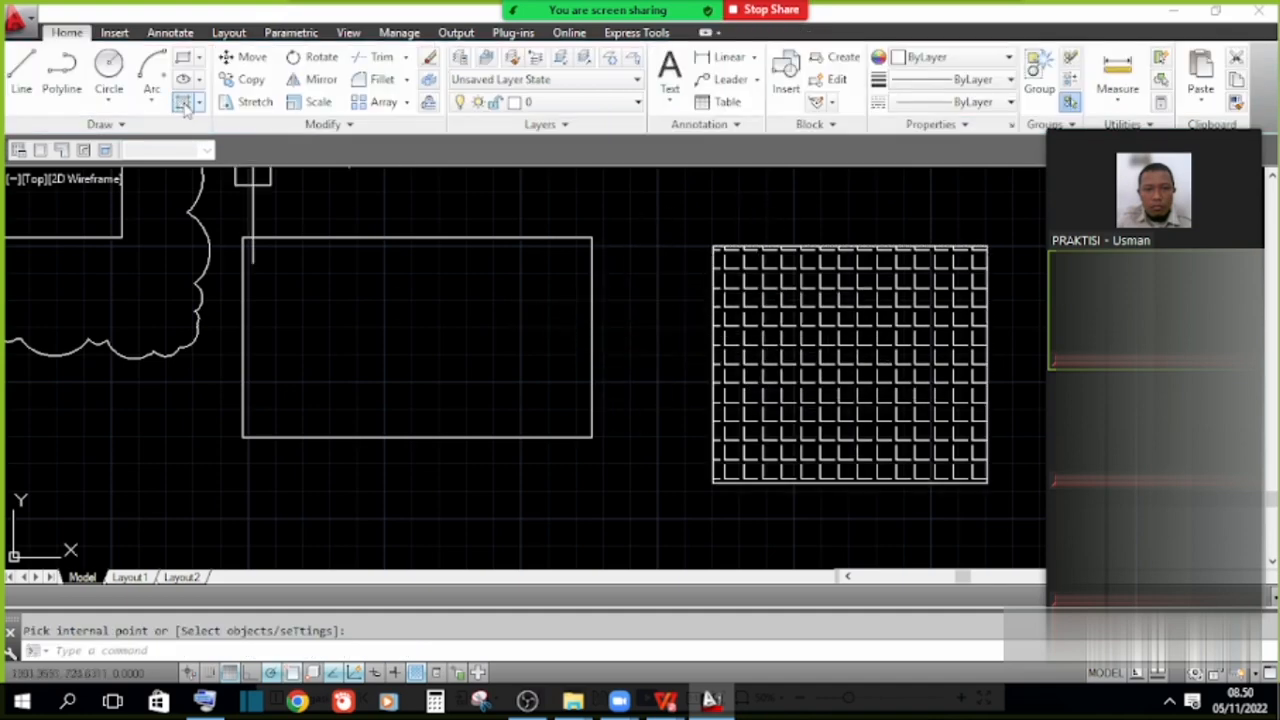
# Hatch the wider rectangle beside the revision cloud with the ANGLE pattern by selecting its outline as the boundary object.
pyautogui.click(183, 104)
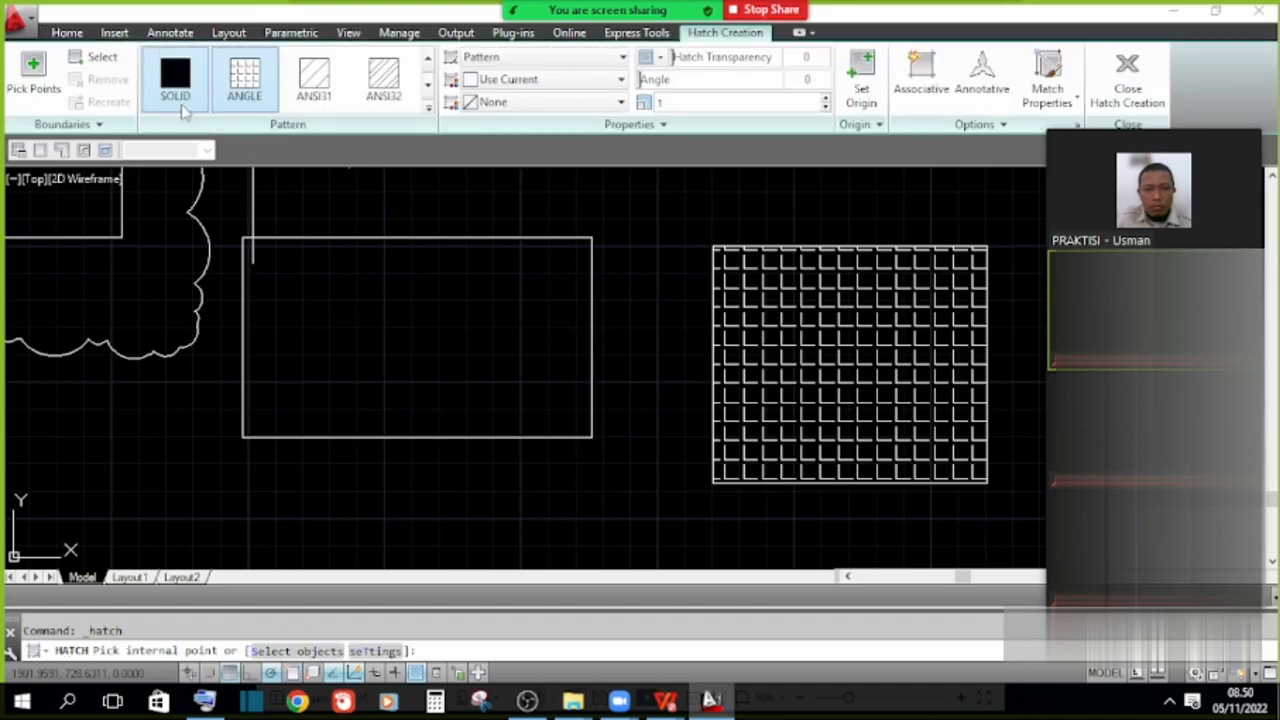
pyautogui.click(97, 58)
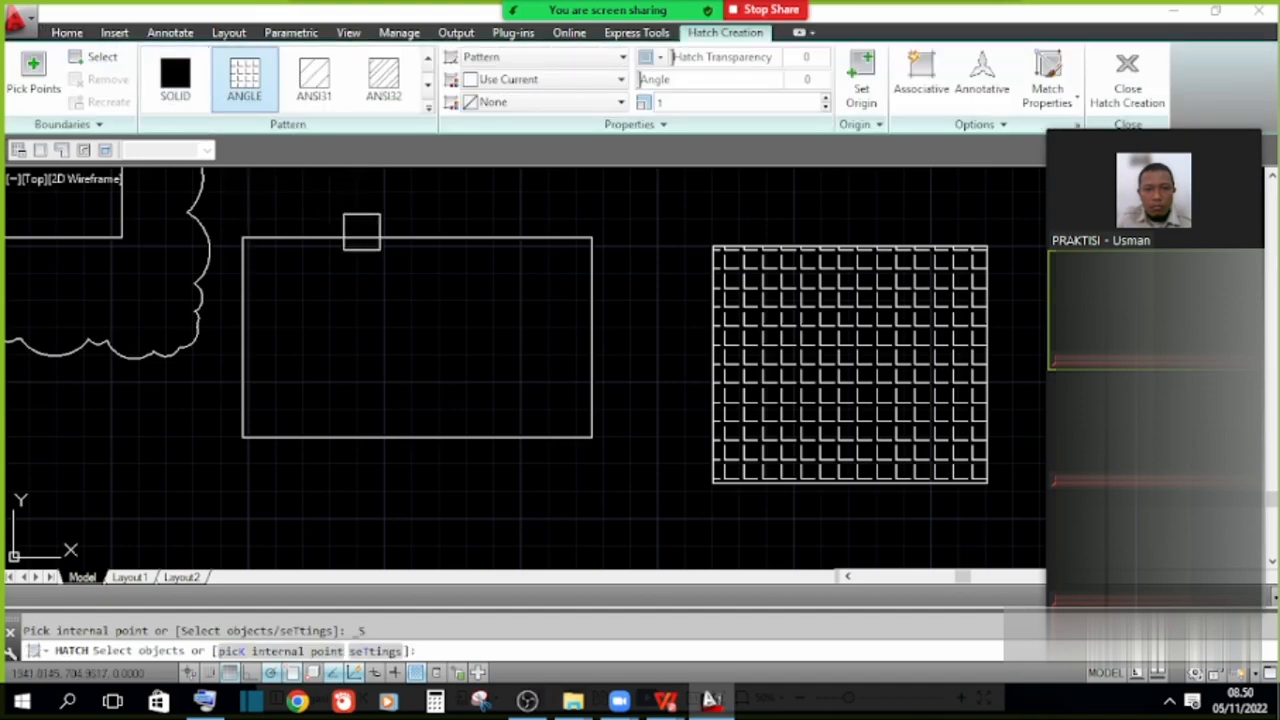
pyautogui.click(361, 234)
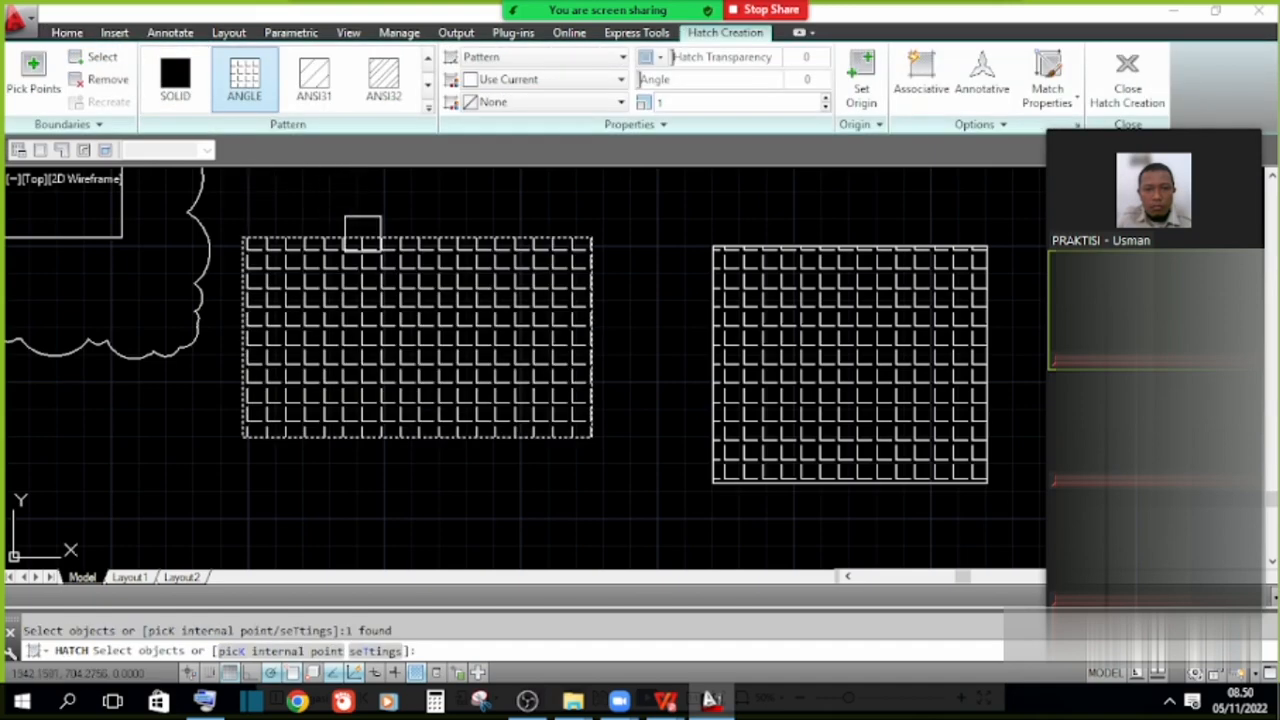
pyautogui.press('Return')
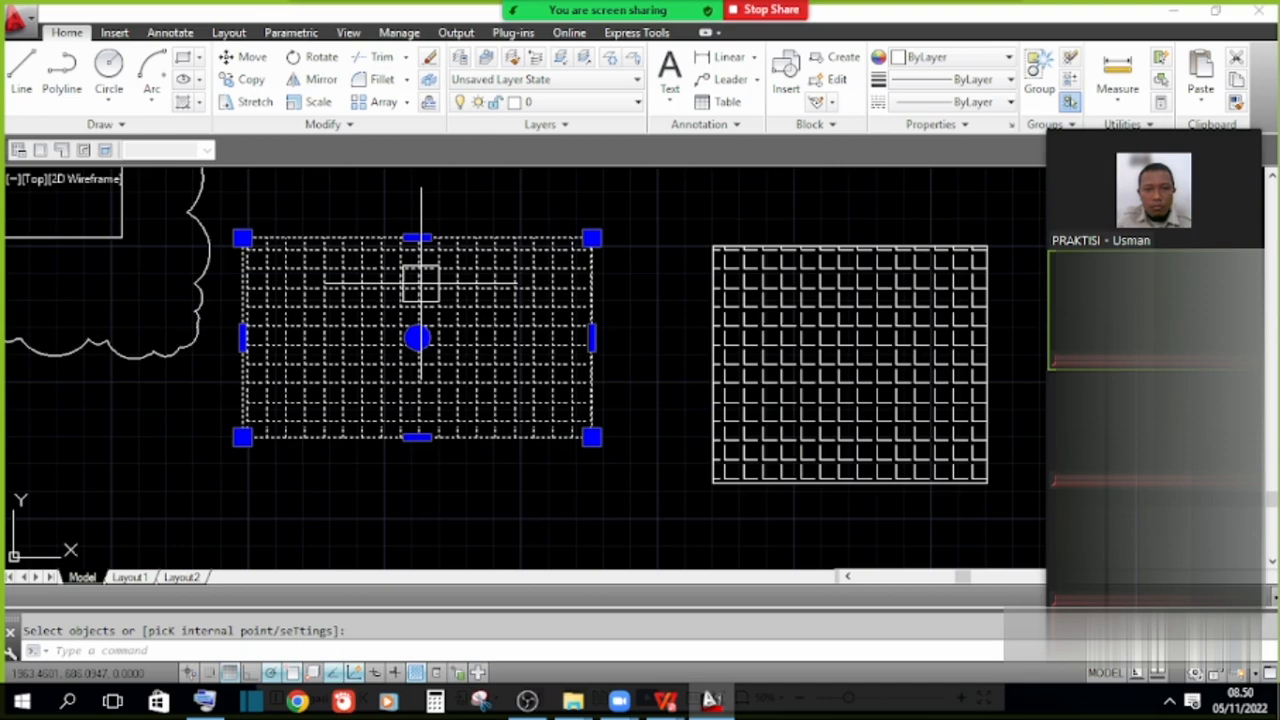
# Change the wider rectangle's hatch pattern to ANSI38.
pyautogui.click(420, 285)
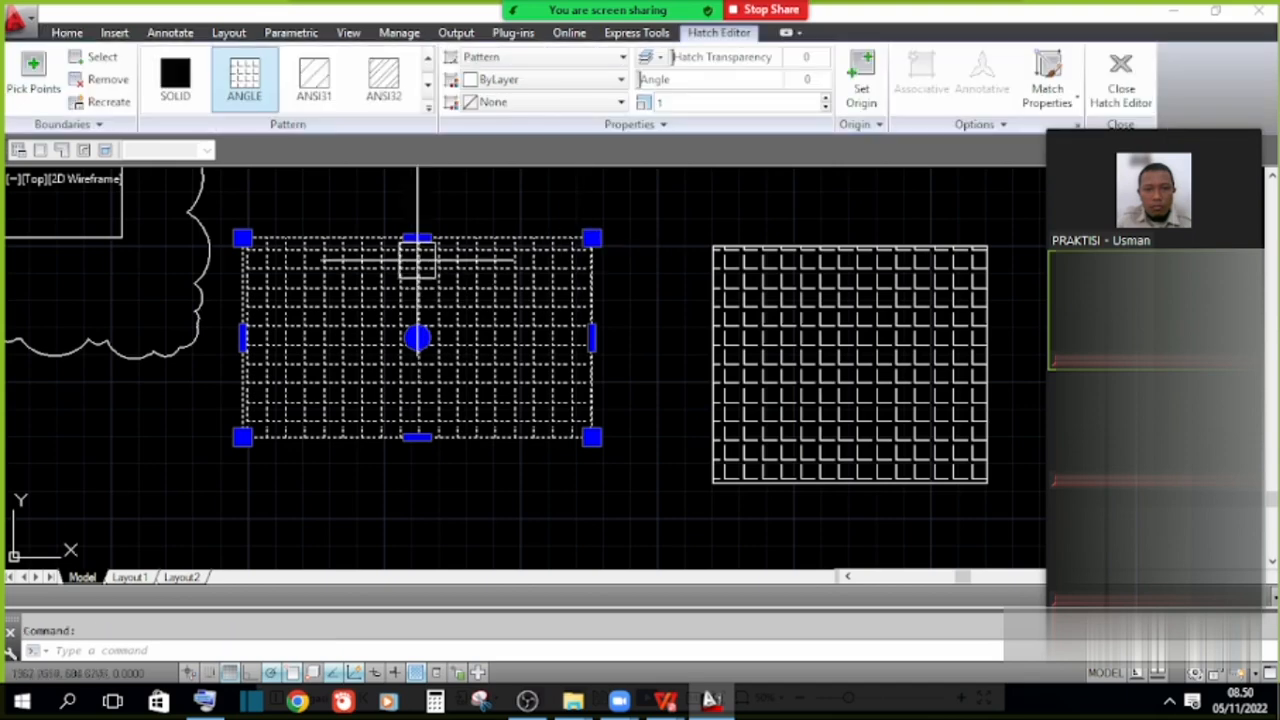
pyautogui.click(427, 107)
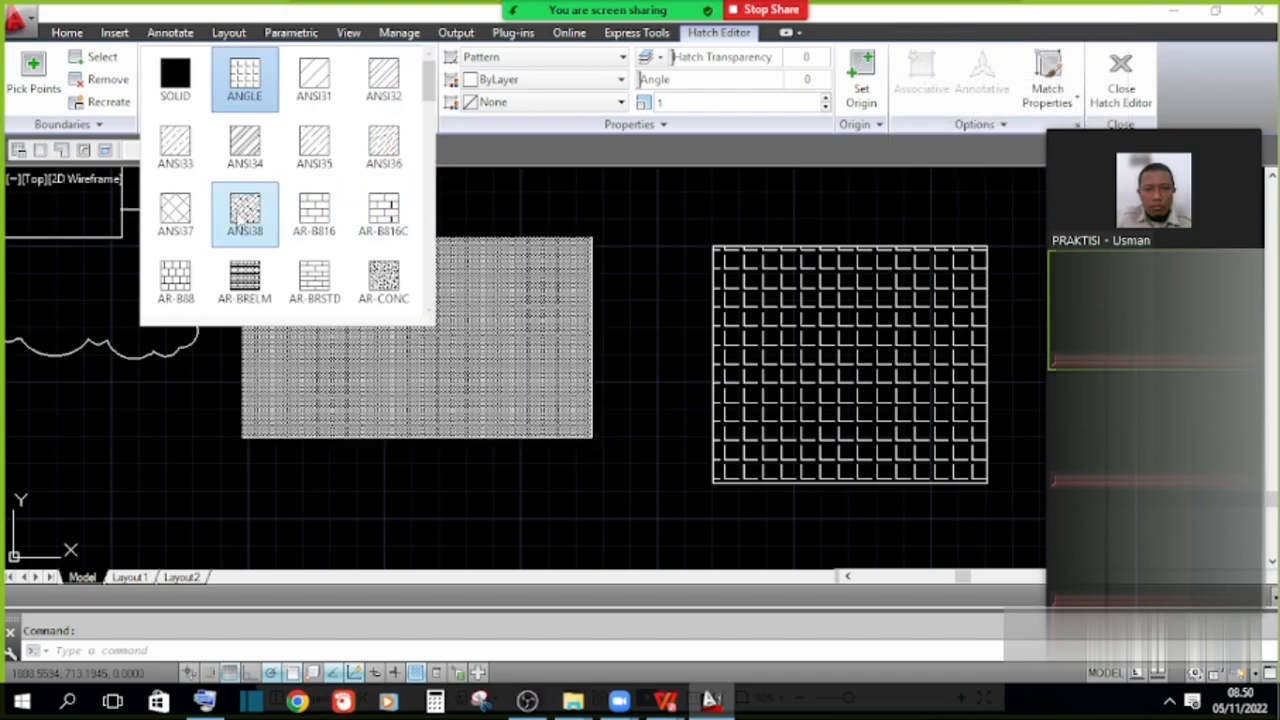
pyautogui.click(608, 207)
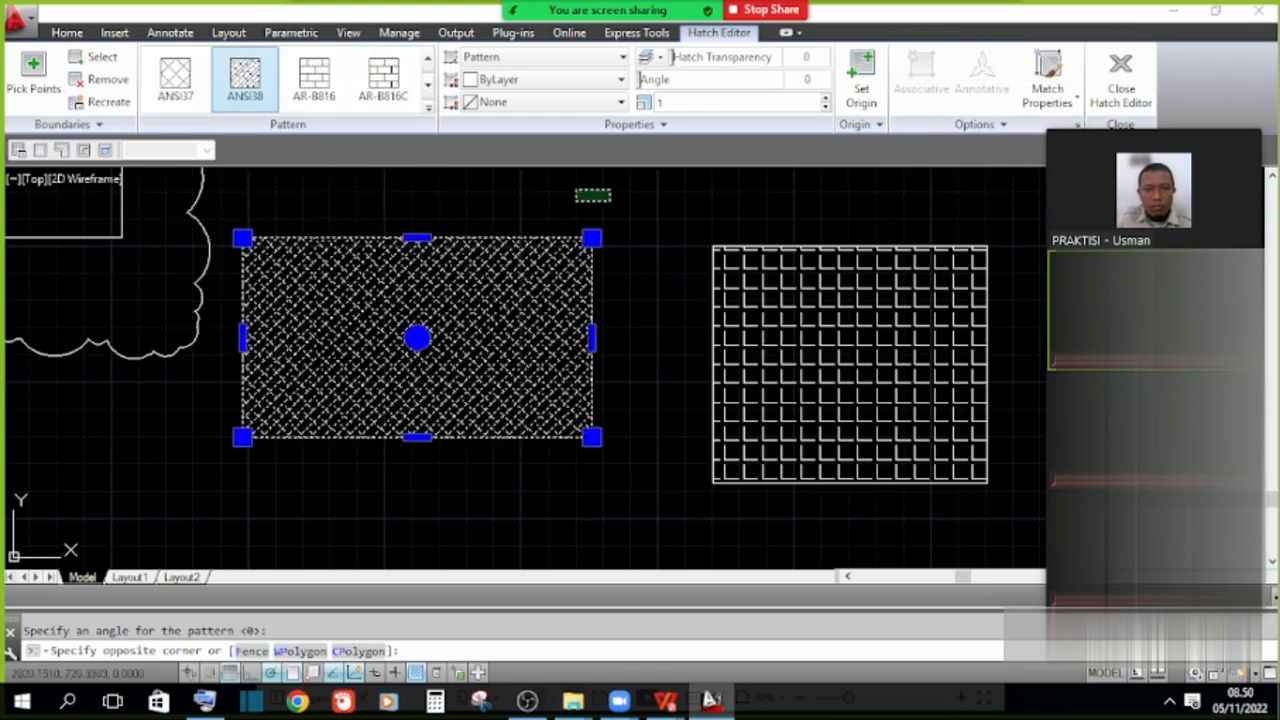
pyautogui.press('Escape')
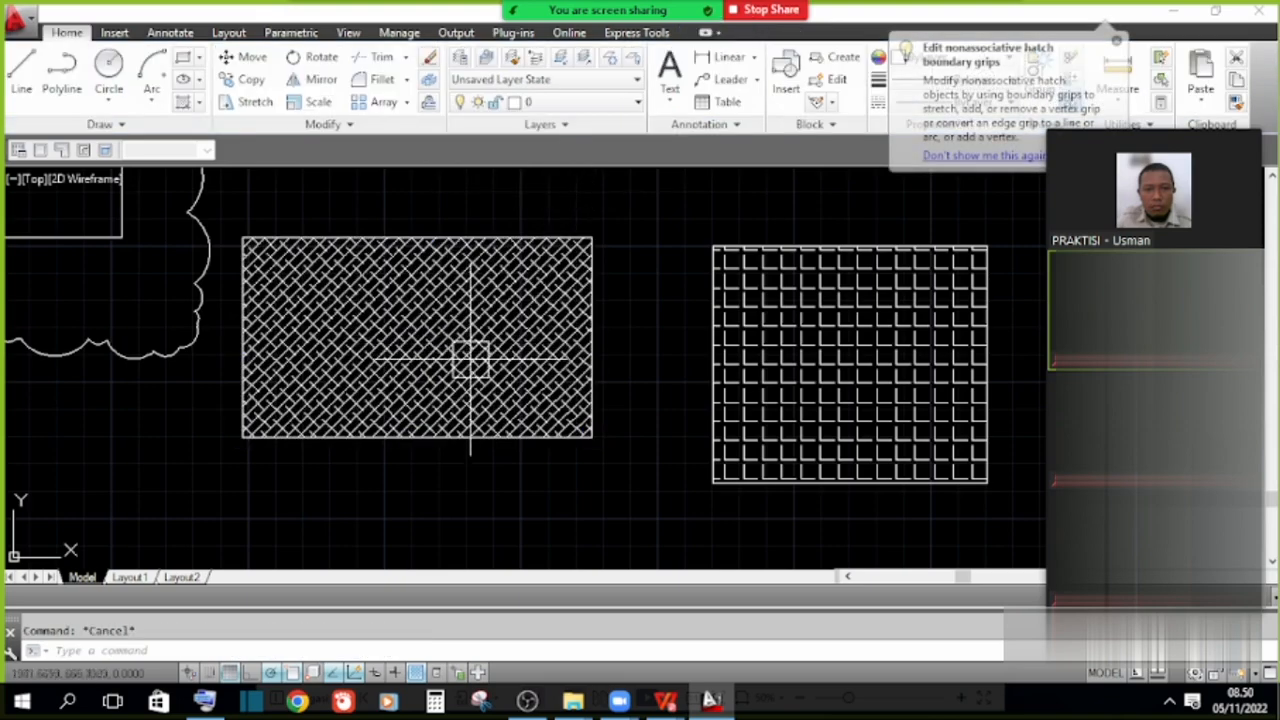
# Set the pattern scale of the ANSI38 hatch in the wider rectangle to 5.
pyautogui.click(425, 289)
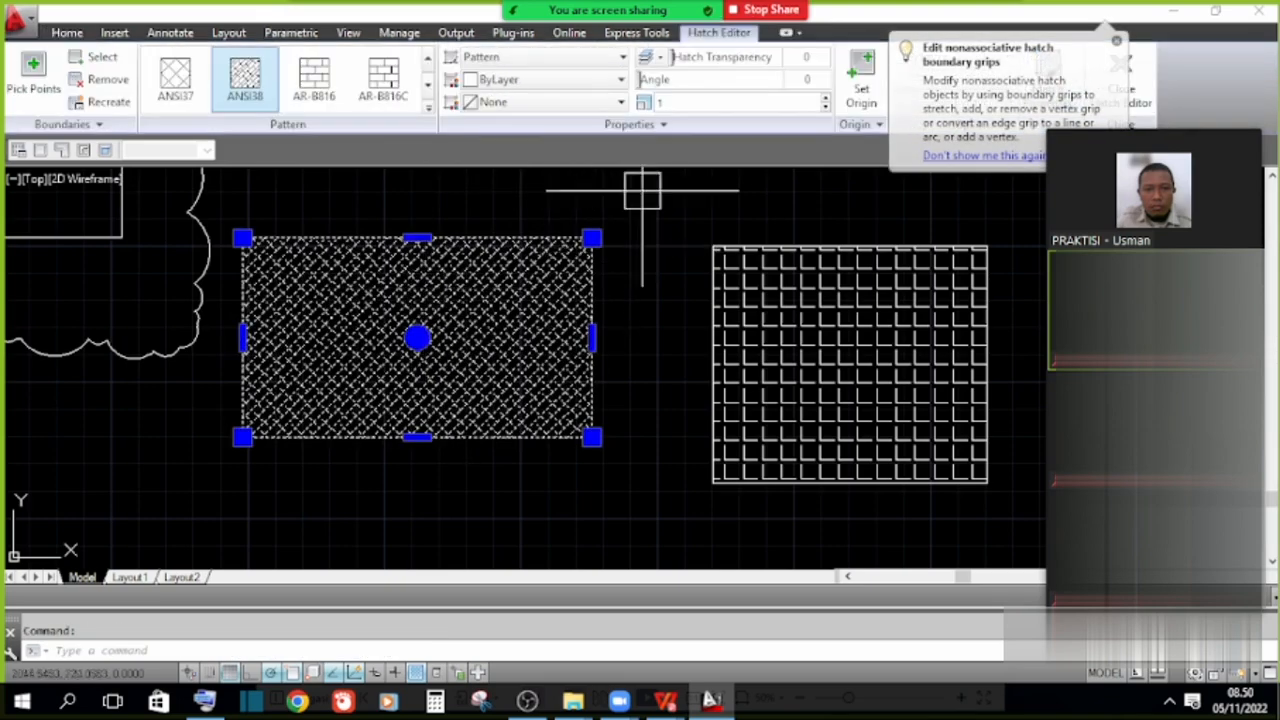
pyautogui.click(773, 102)
pyautogui.write('5')
pyautogui.press('Return')
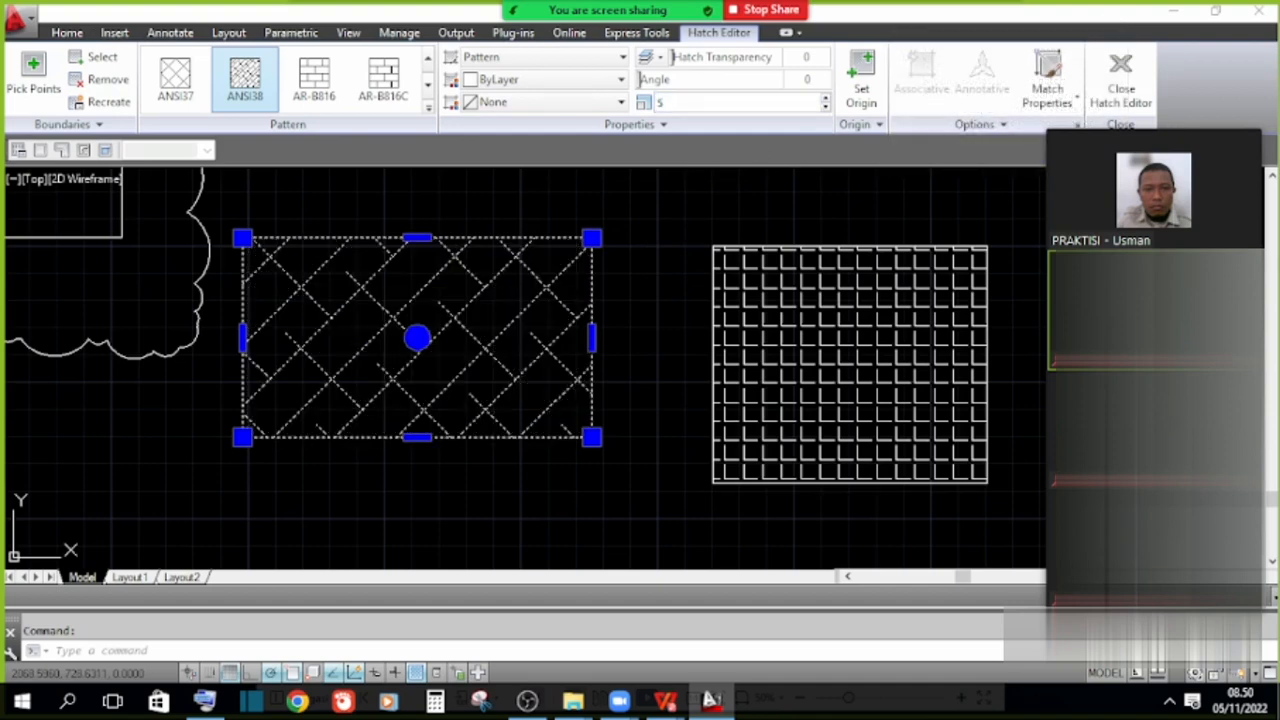
pyautogui.click(700, 190)
pyautogui.press('Escape')
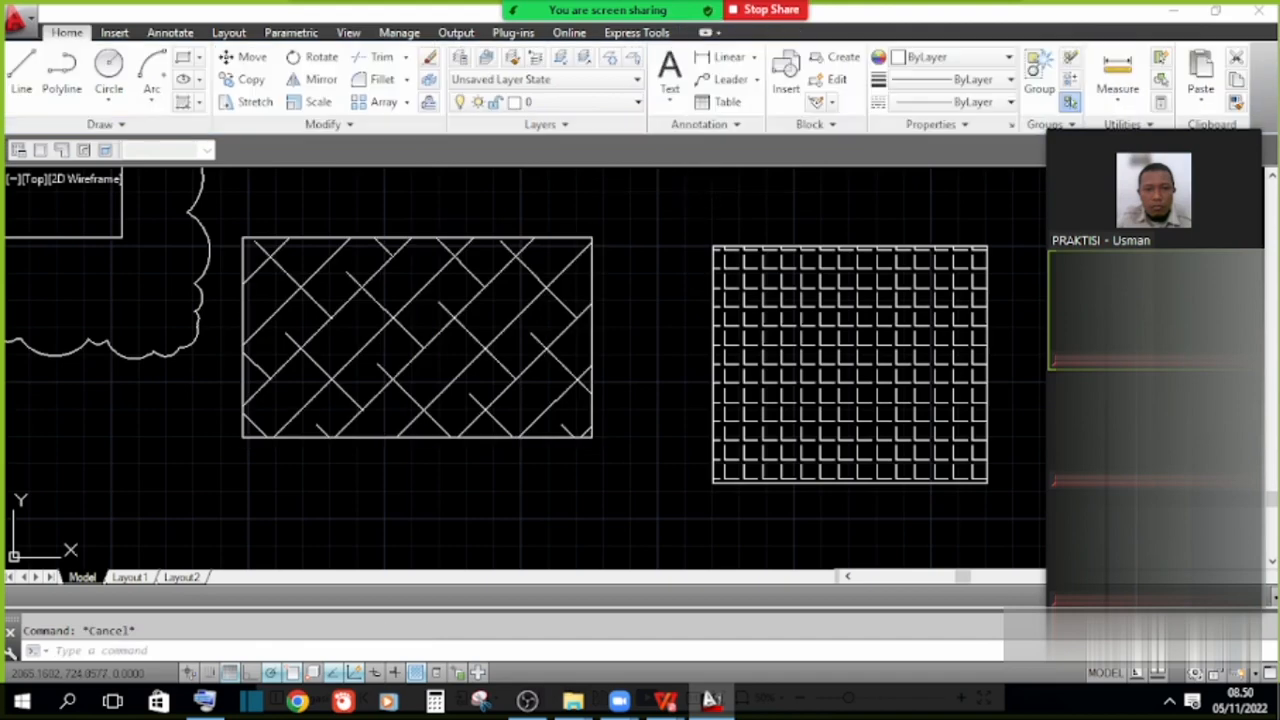
pyautogui.click(580, 250)
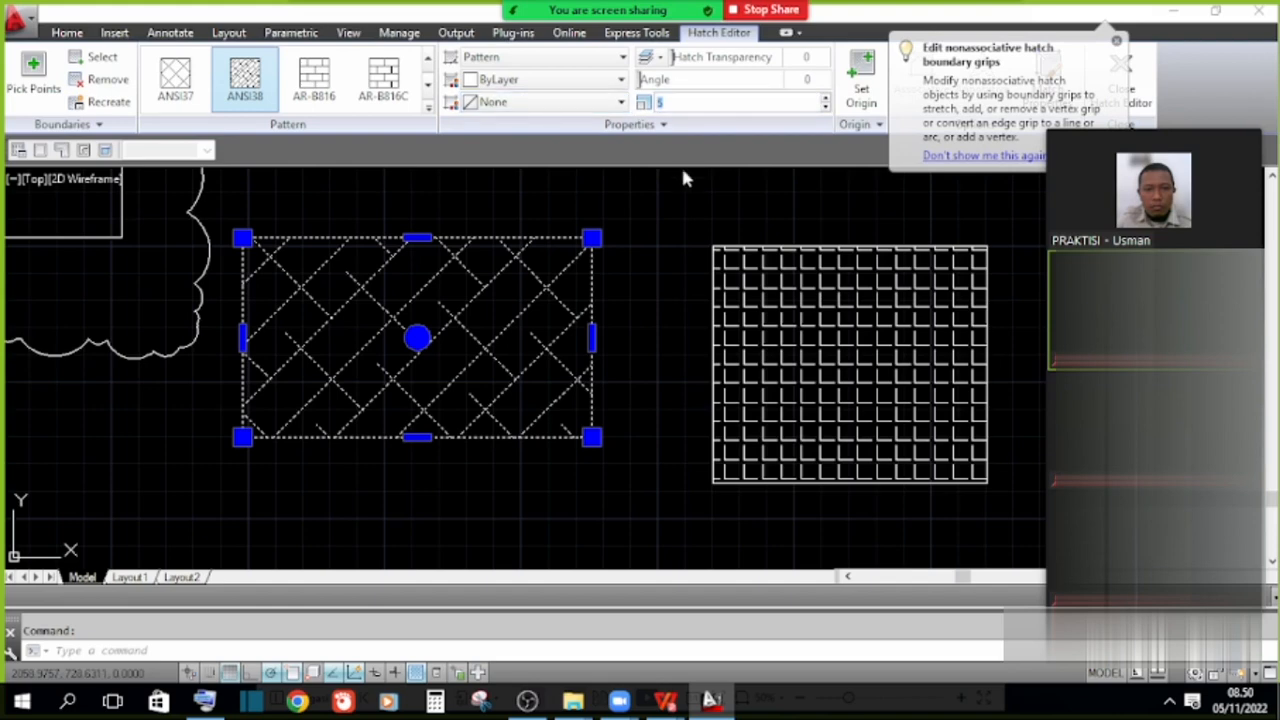
pyautogui.click(665, 217)
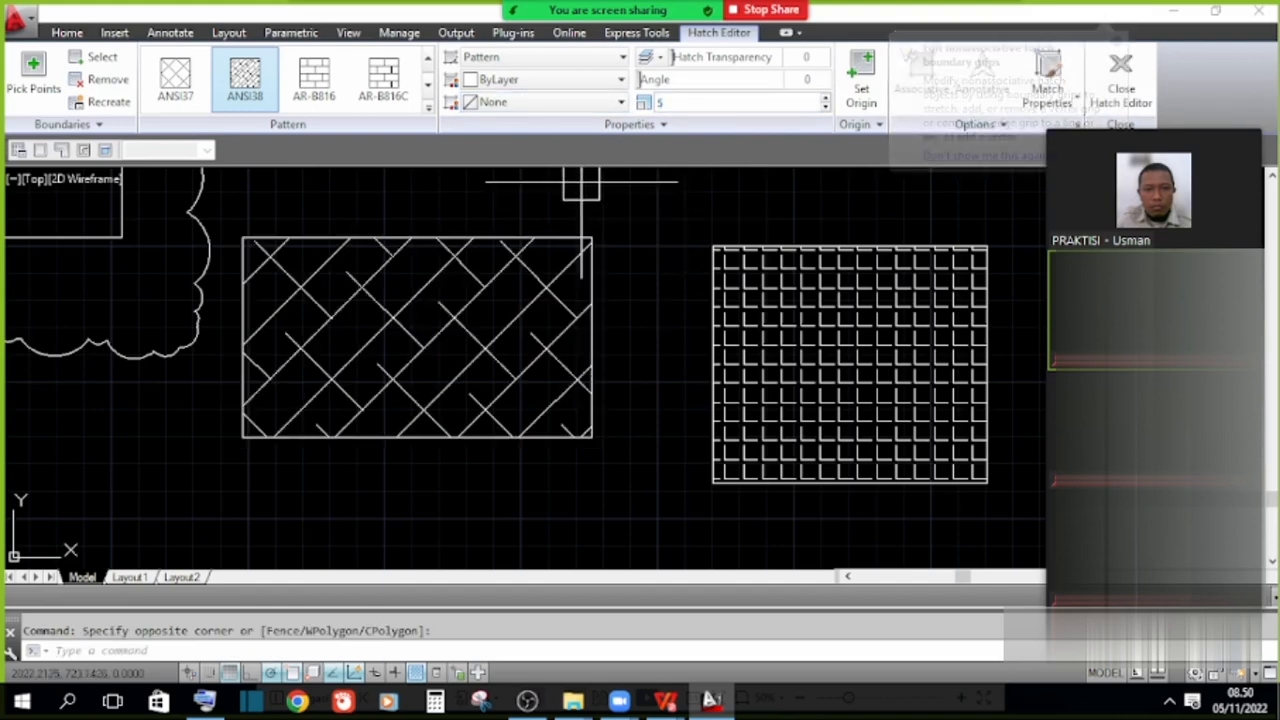
pyautogui.press('Escape')
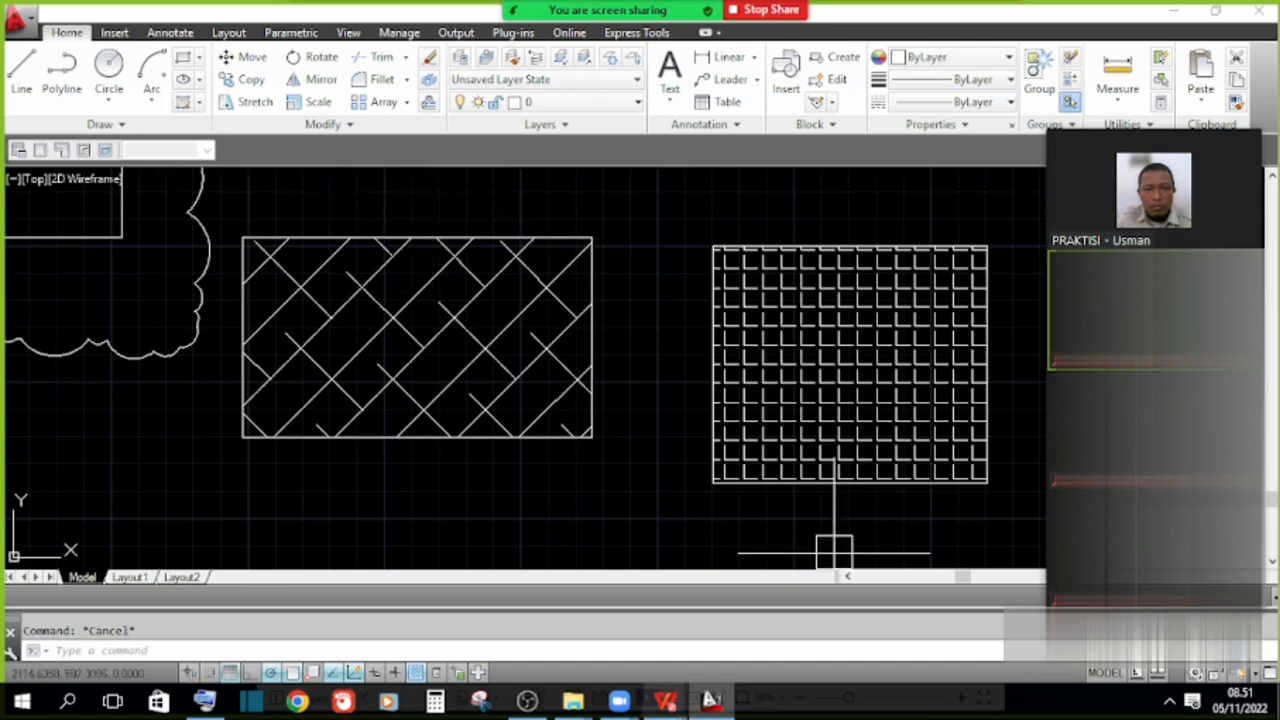
# Look up the Hatch shortcut in the MATERI 6 PDF and try the H command in AutoCAD, viewing the available hatch patterns.
pyautogui.moveTo(665, 705)
pyautogui.click(589, 635)
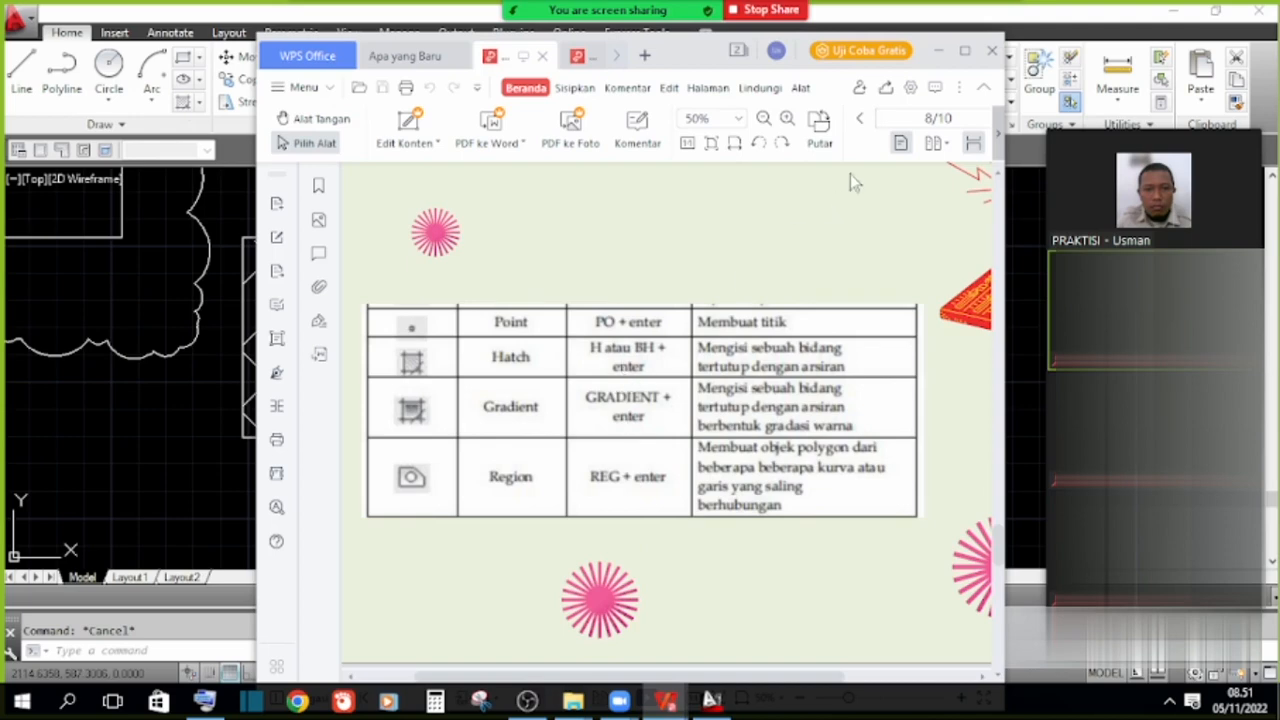
pyautogui.click(938, 53)
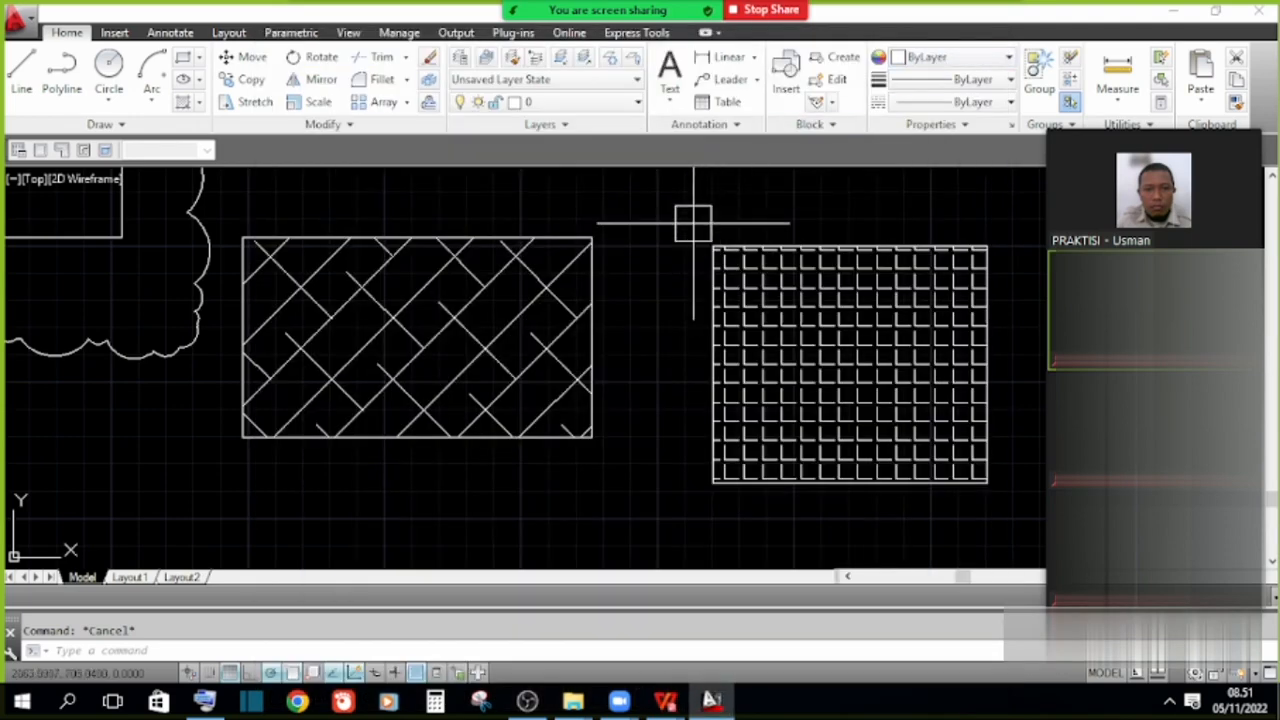
pyautogui.press('Return')
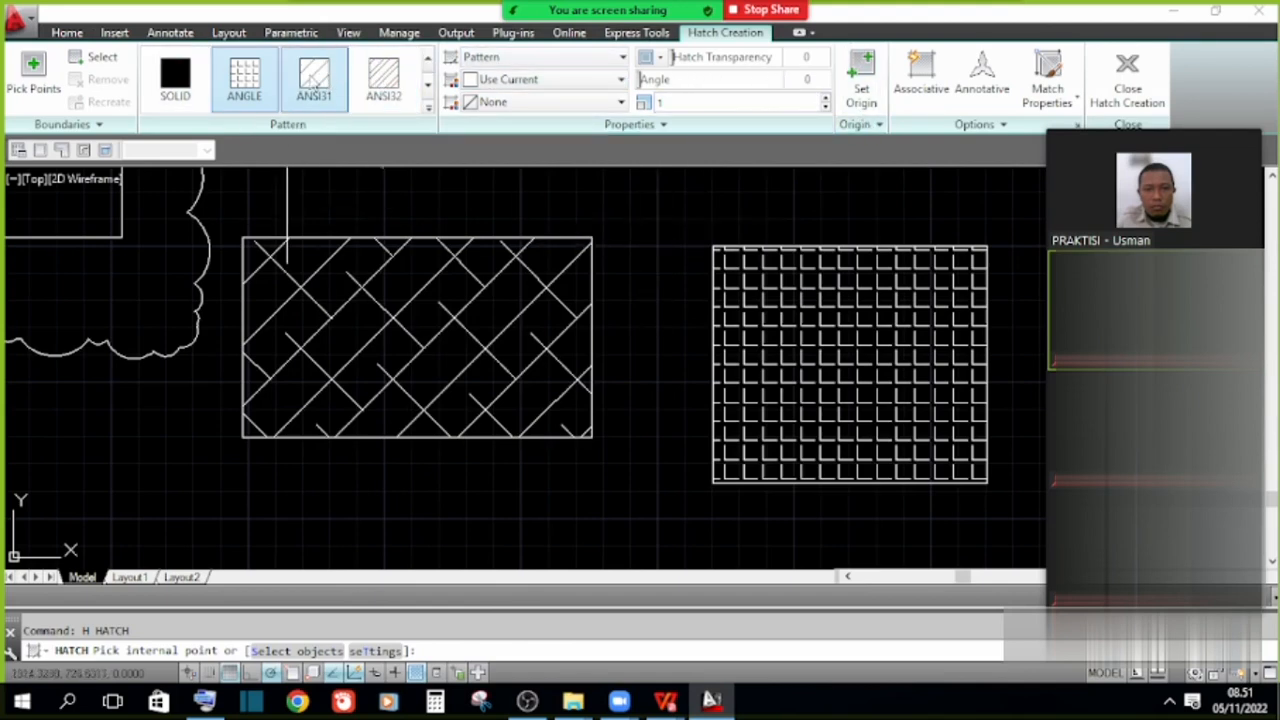
pyautogui.click(428, 109)
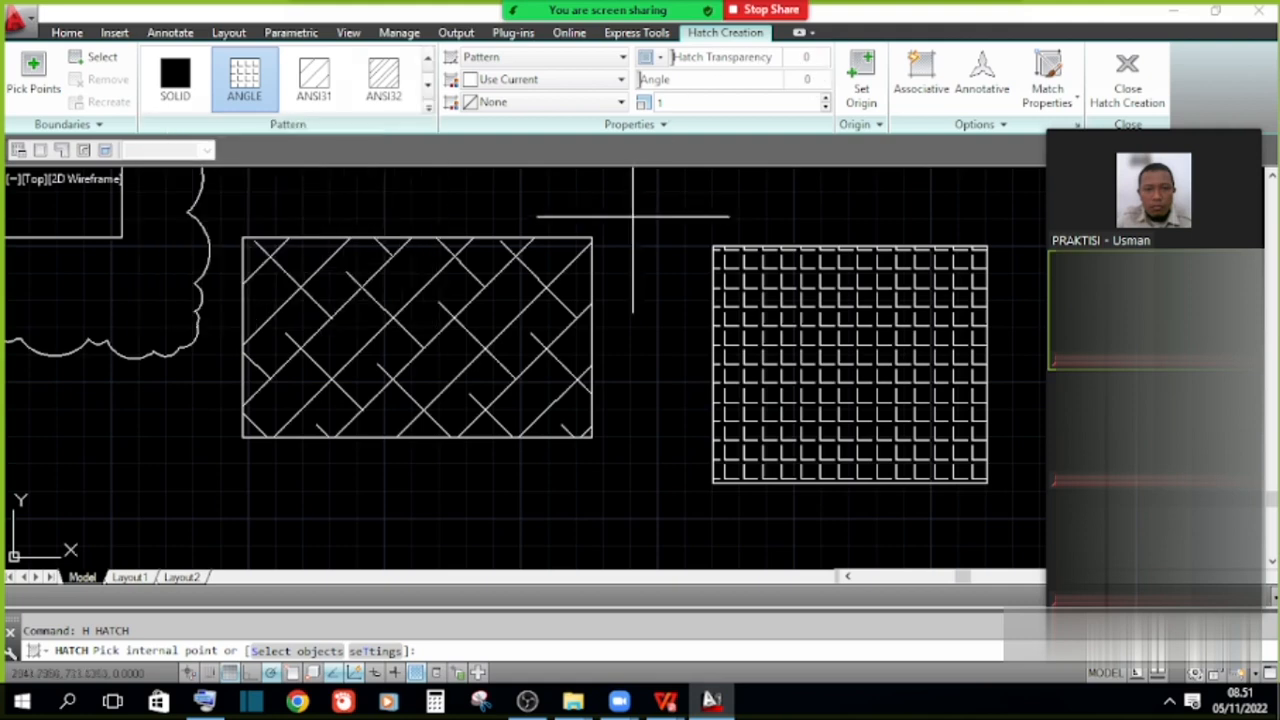
pyautogui.press('Escape')
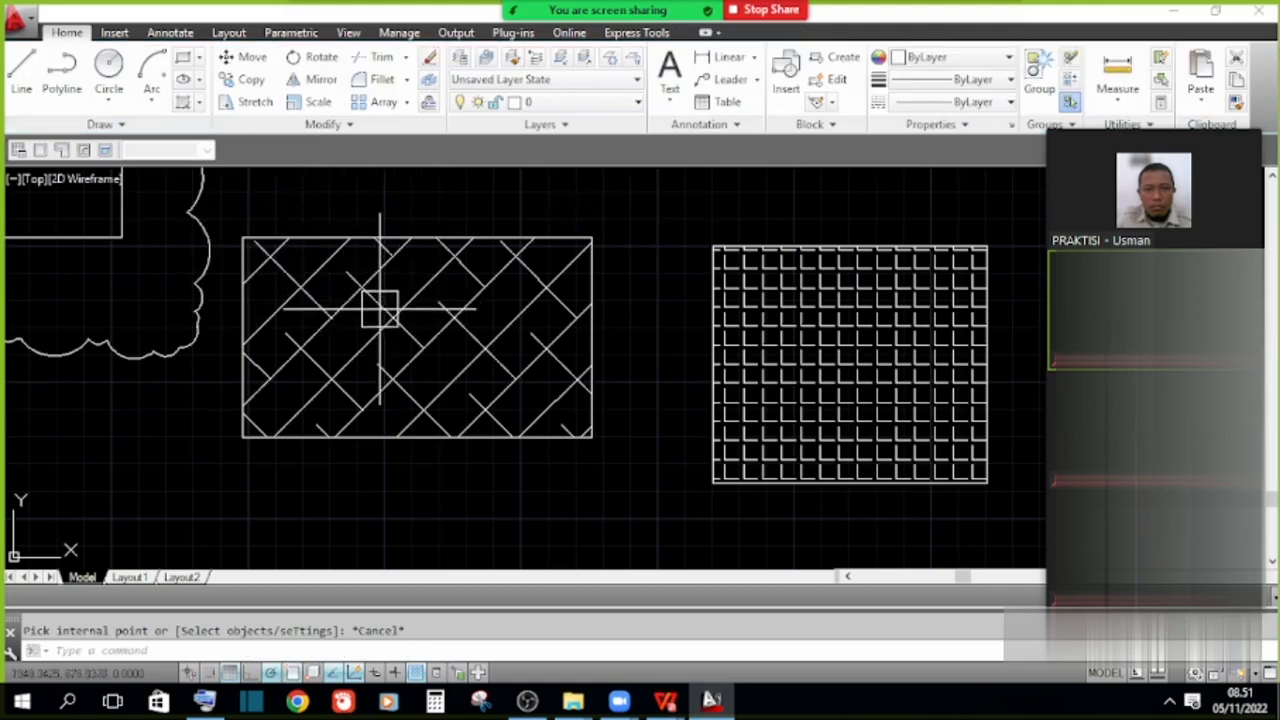
# Add a blue-to-yellow GR_LINEAR gradient inside the wider rectangle by picking an internal point.
pyautogui.click(380, 306)
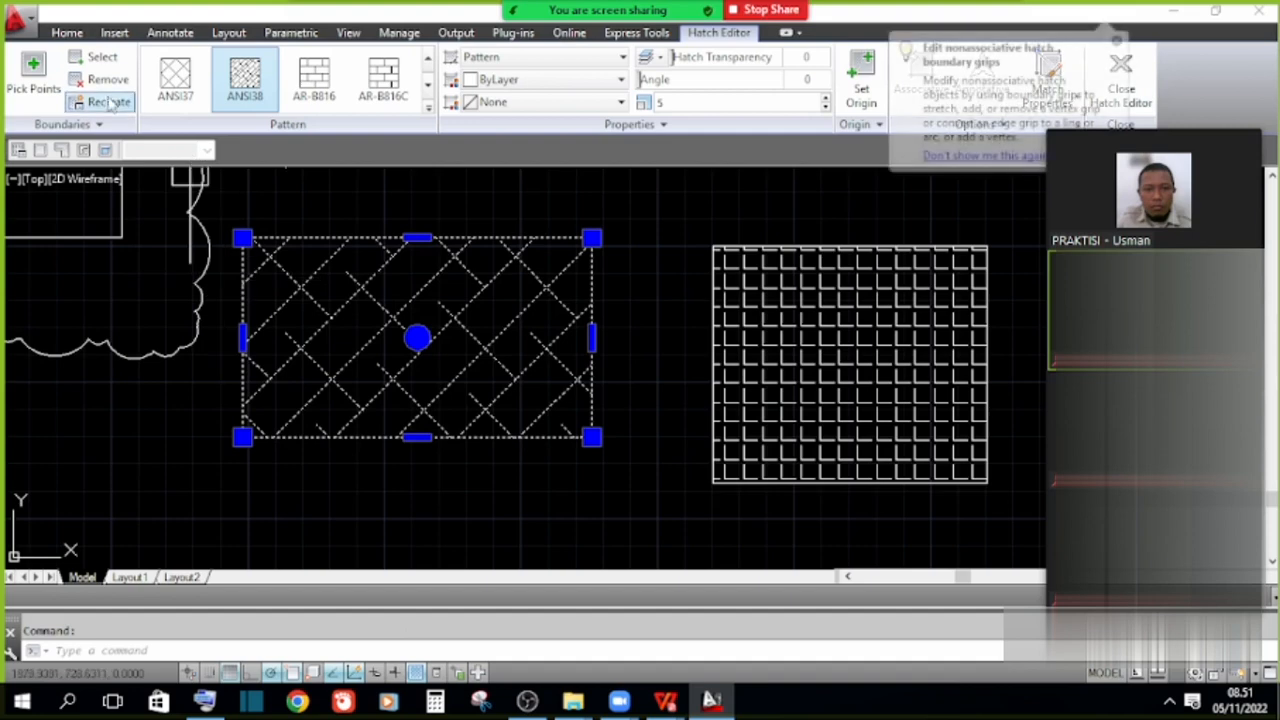
pyautogui.click(67, 32)
pyautogui.click(199, 104)
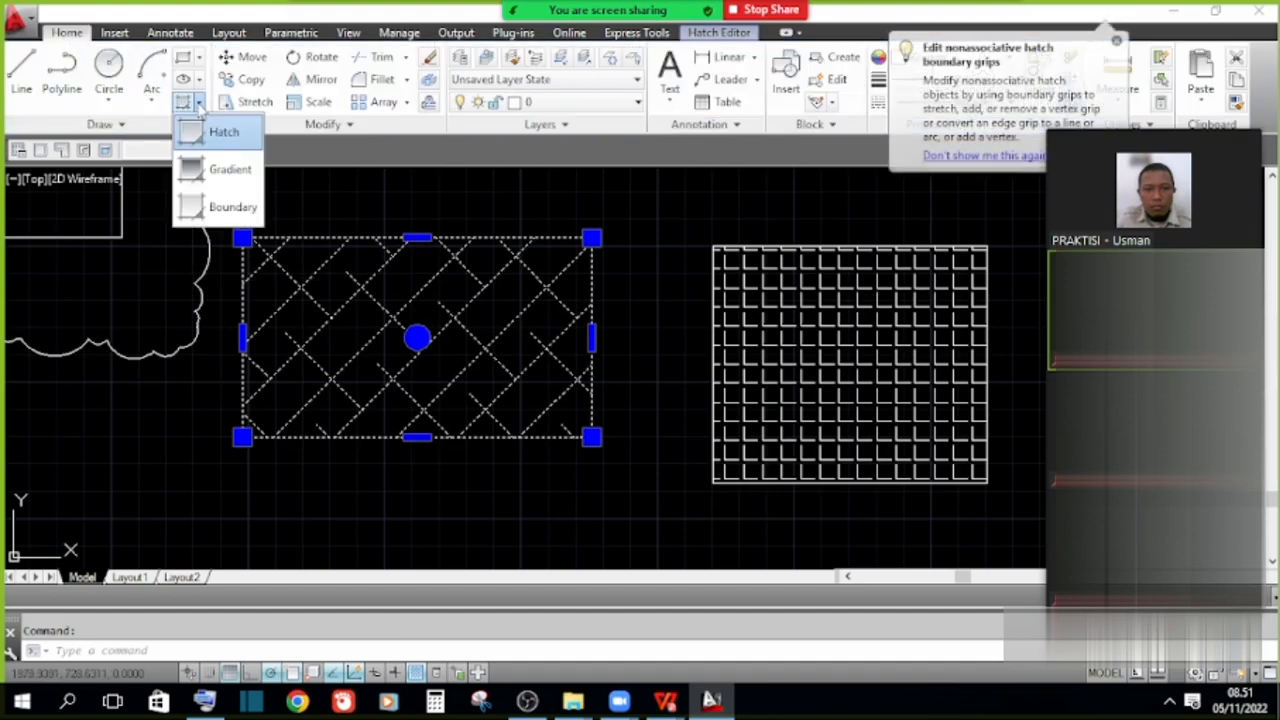
pyautogui.click(228, 168)
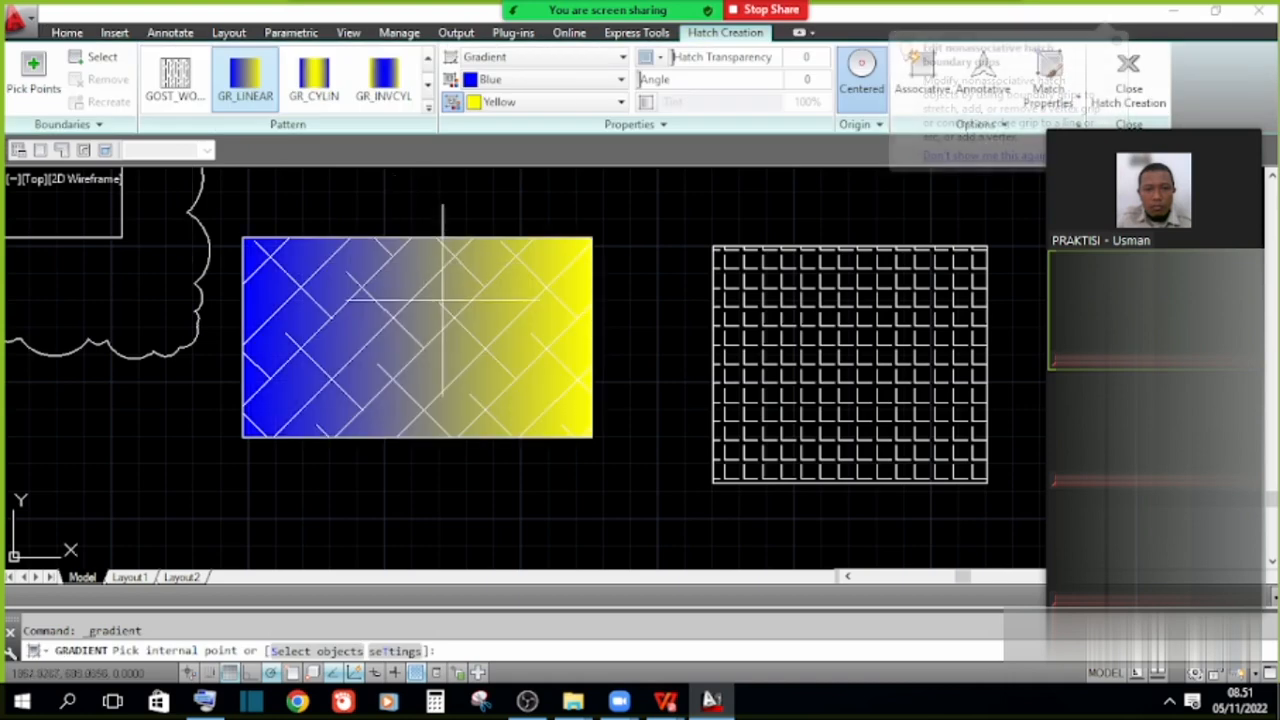
pyautogui.scroll(1, 340, 291)
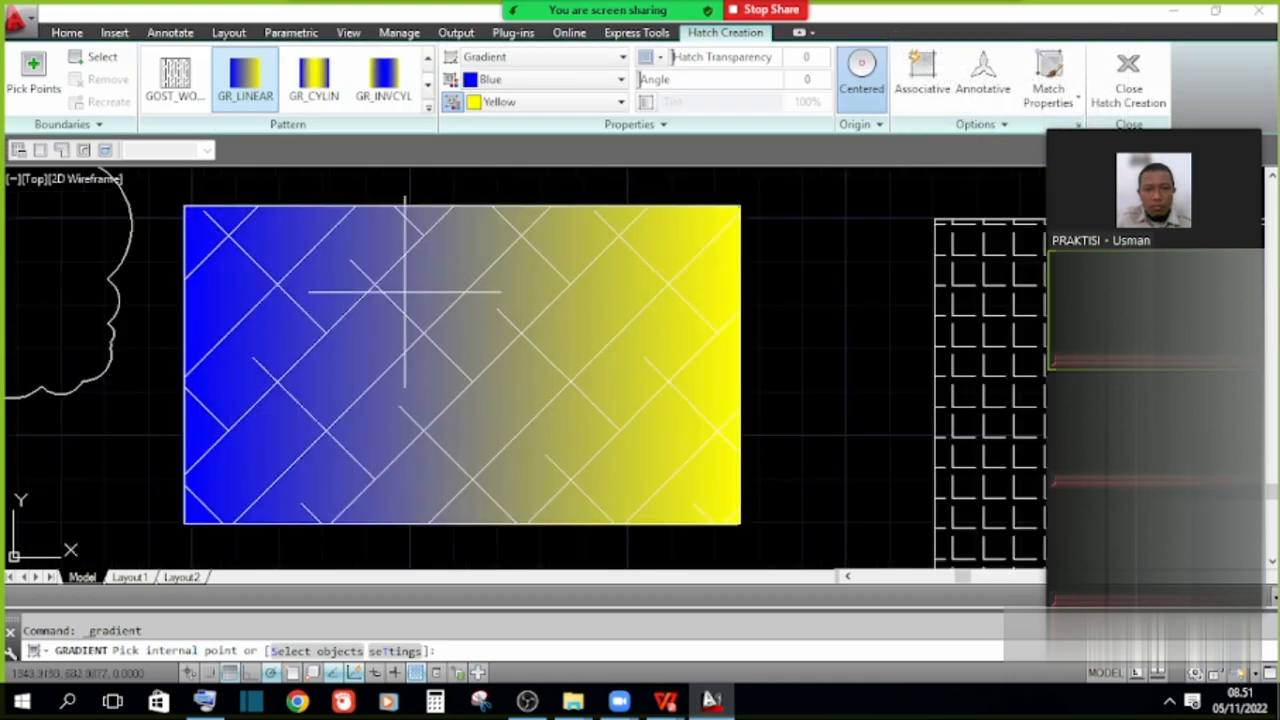
pyautogui.click(443, 300)
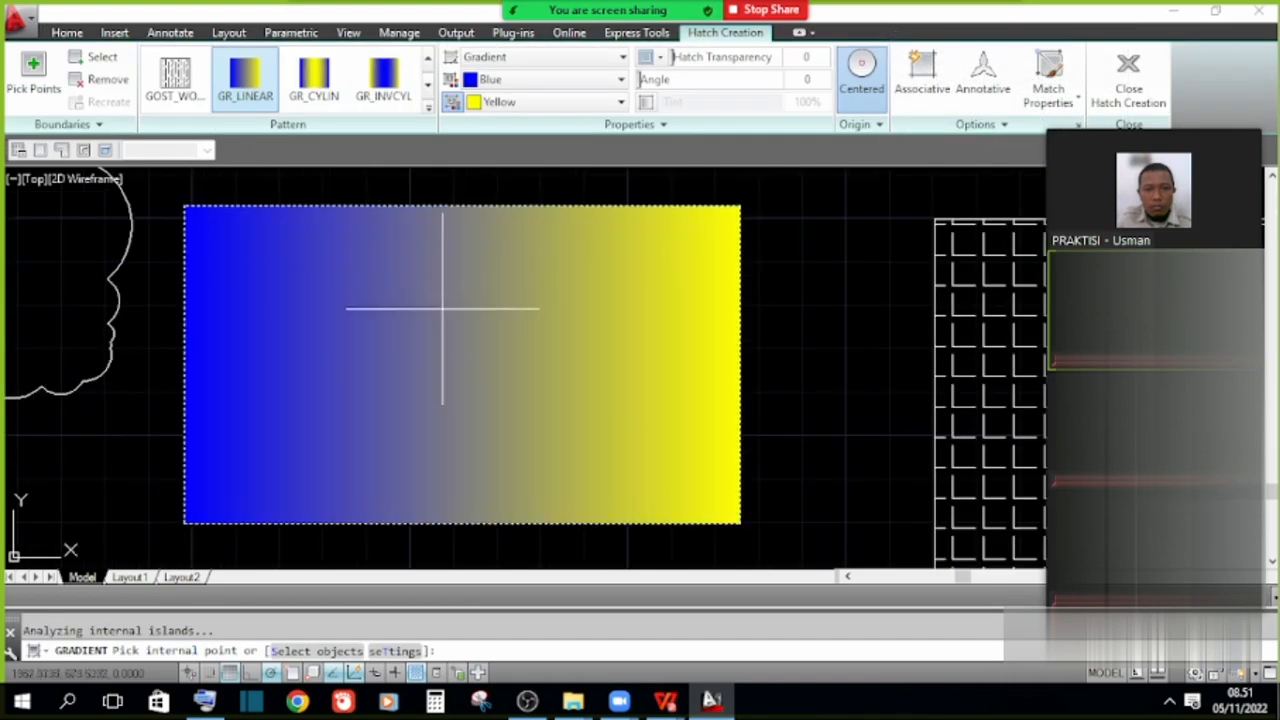
# Try the GR_CYLIN and GR_INVCYL gradient patterns, return to GR_LINEAR and apply the gradient to the wider rectangle.
pyautogui.click(313, 88)
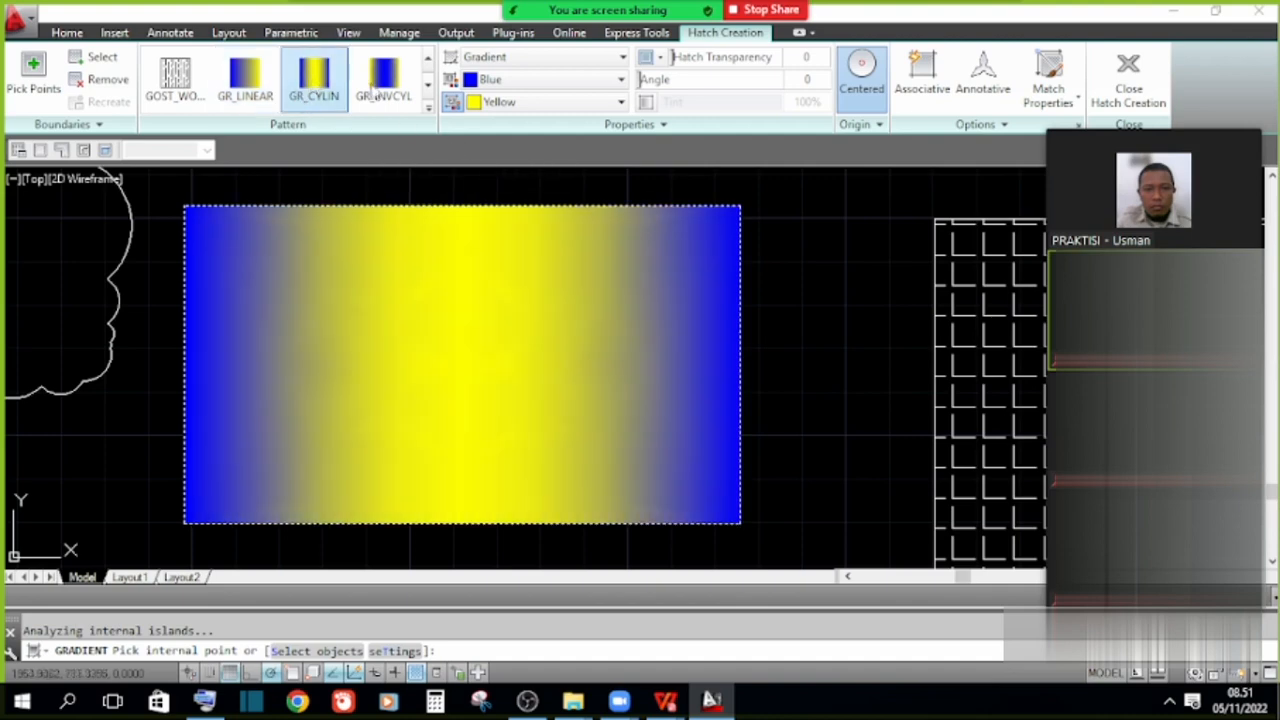
pyautogui.click(397, 93)
pyautogui.click(245, 80)
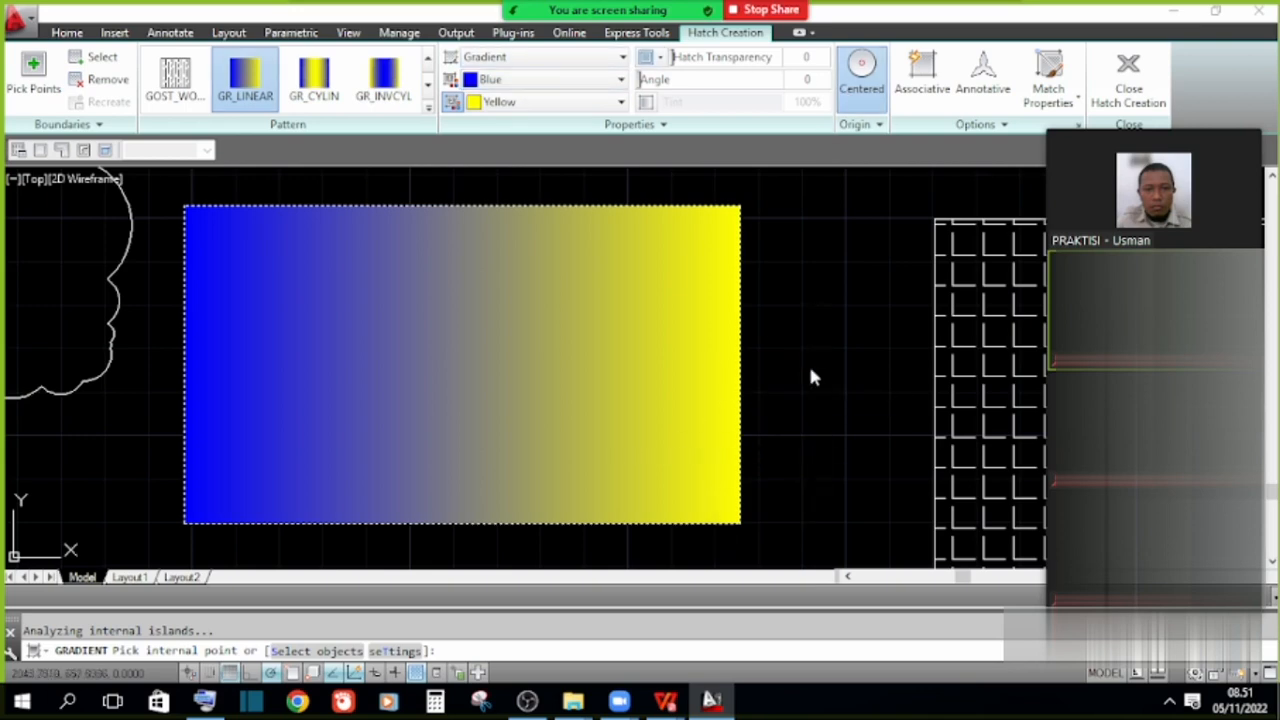
pyautogui.press('Return')
# Switch to the MATERI 6 PDF and look up the Region entry following Gradient.
pyautogui.hotkey('alt', 'Tab')
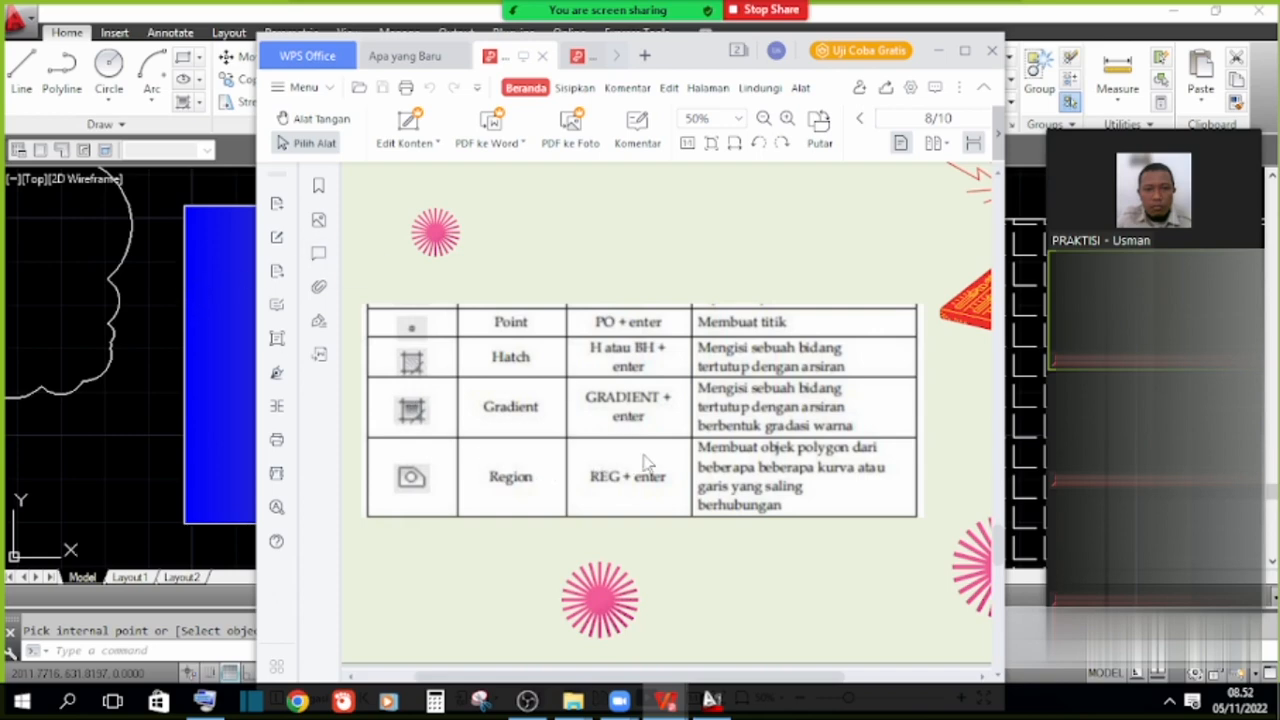
pyautogui.scroll(-1, 645, 462)
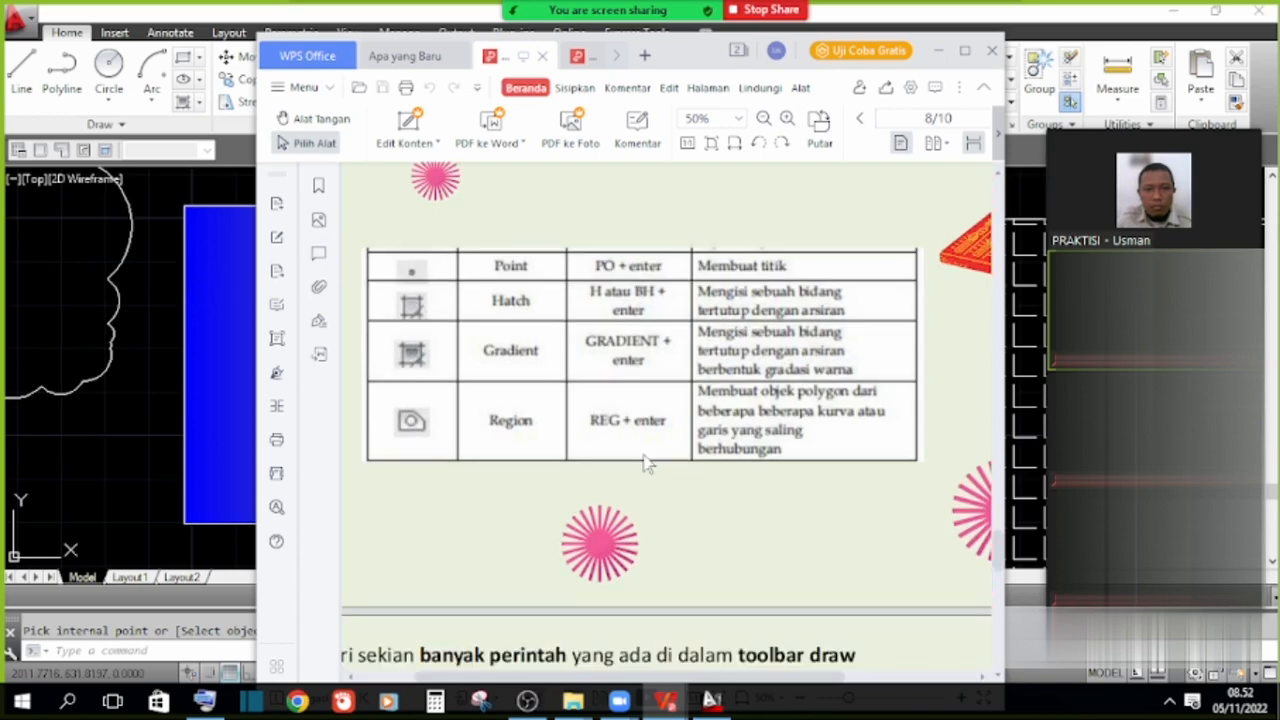
pyautogui.click(248, 360)
pyautogui.press('Escape')
pyautogui.click(108, 124)
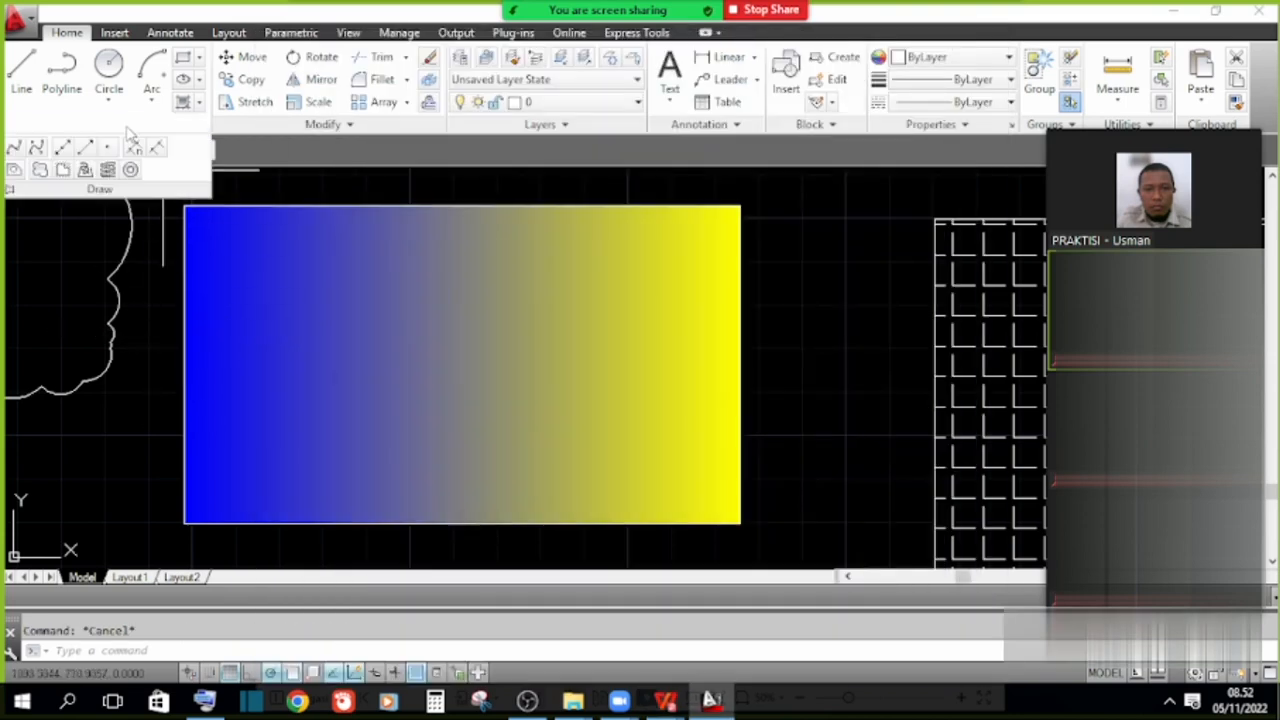
pyautogui.click(411, 190)
pyautogui.click(357, 183)
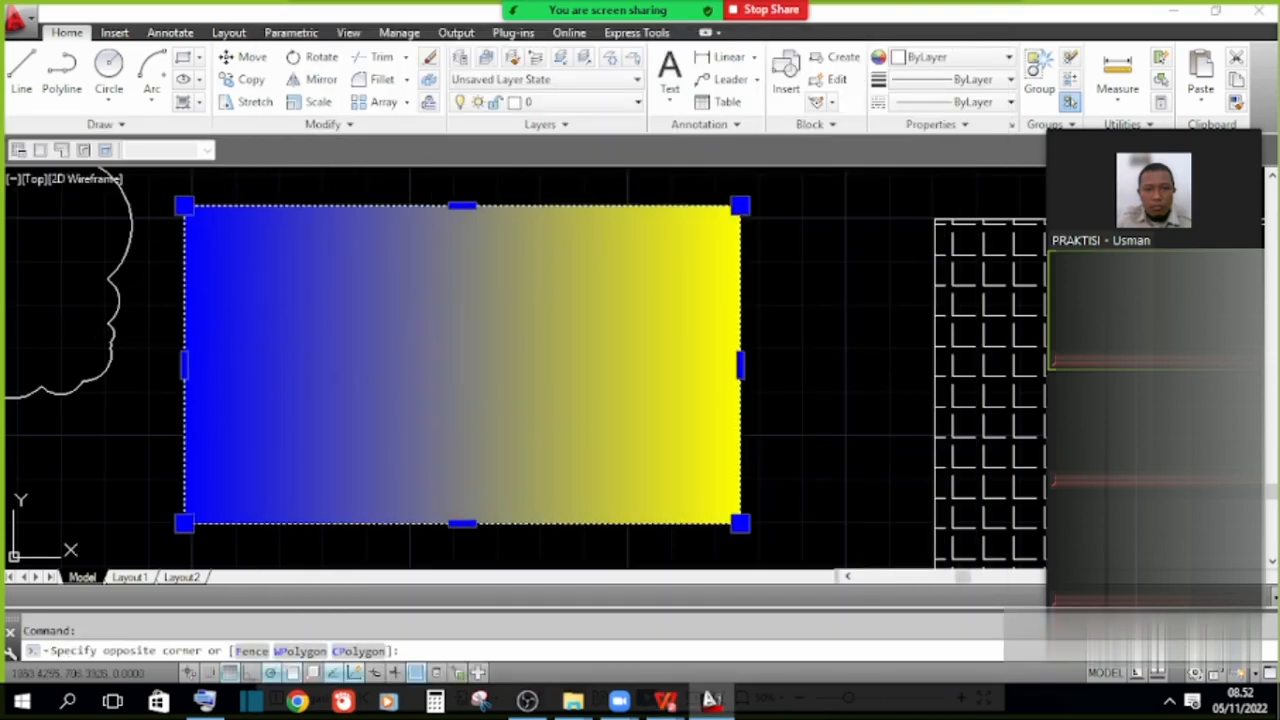
pyautogui.press('Escape')
pyautogui.press('Escape')
pyautogui.scroll(-5, 501, 290)
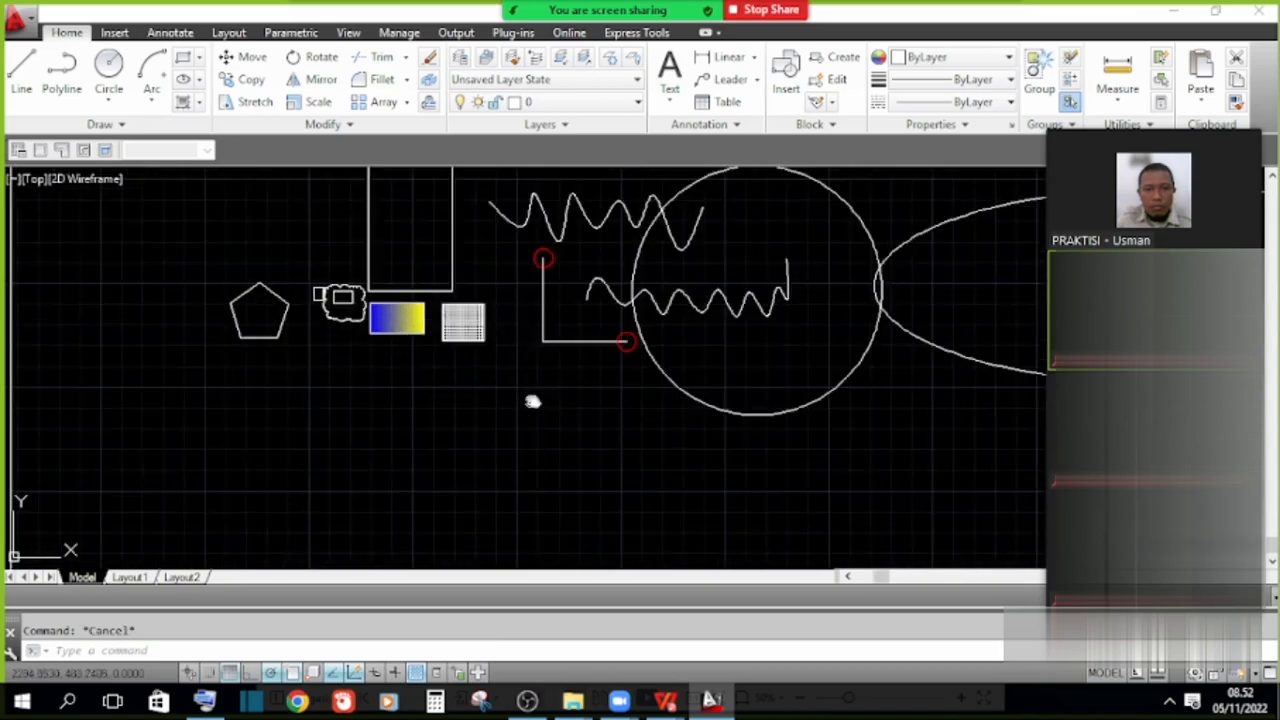
pyautogui.moveTo(623, 229); pyautogui.dragTo(443, 329, button='middle')
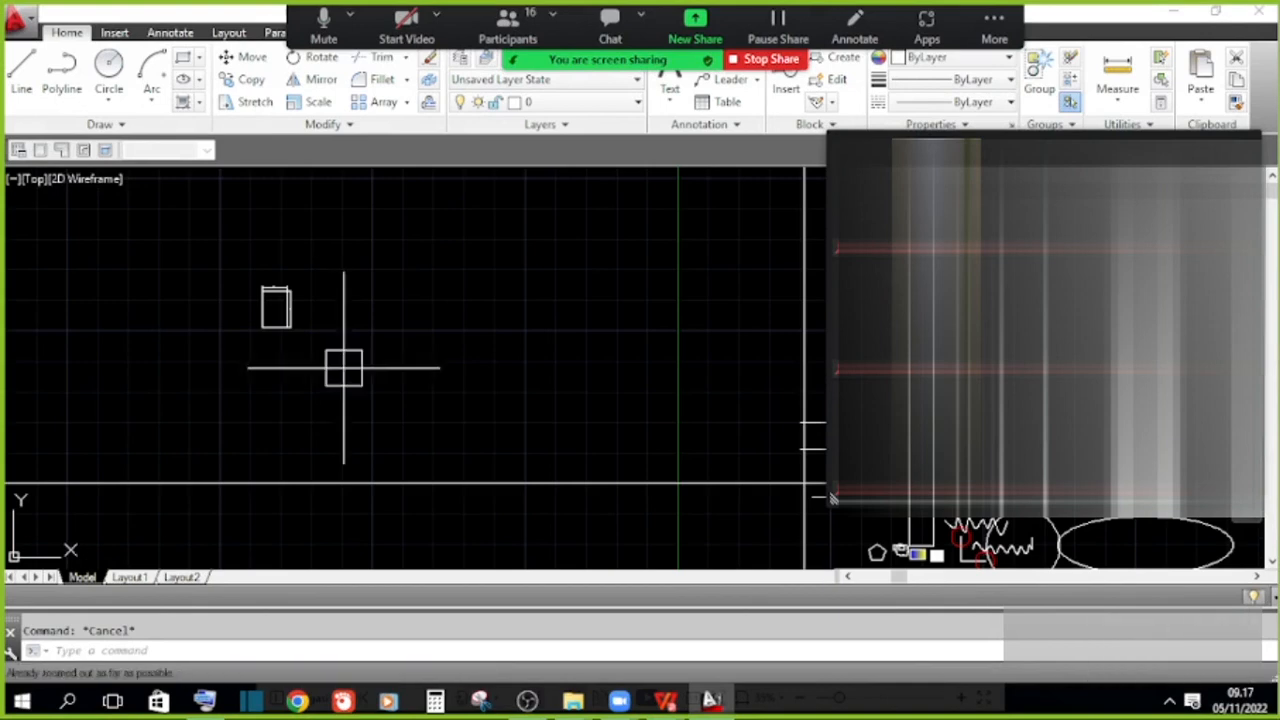
# Draw a small circle in the empty area above the two horizontal lines.
pyautogui.moveTo(480, 363); pyautogui.dragTo(100, 297, button='middle')
pyautogui.scroll(1, 537, 324)
pyautogui.scroll(1, 550, 330)
pyautogui.moveTo(437, 340); pyautogui.dragTo(431, 306, button='middle')
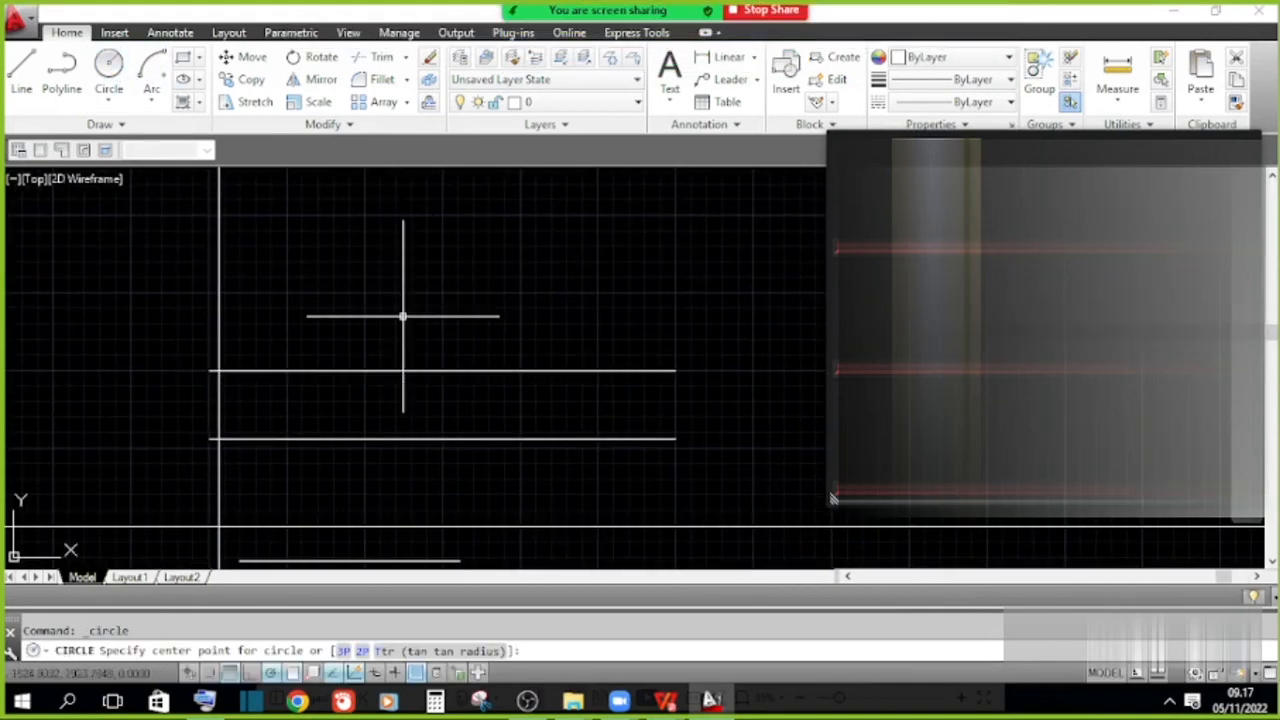
pyautogui.scroll(1, 392, 300)
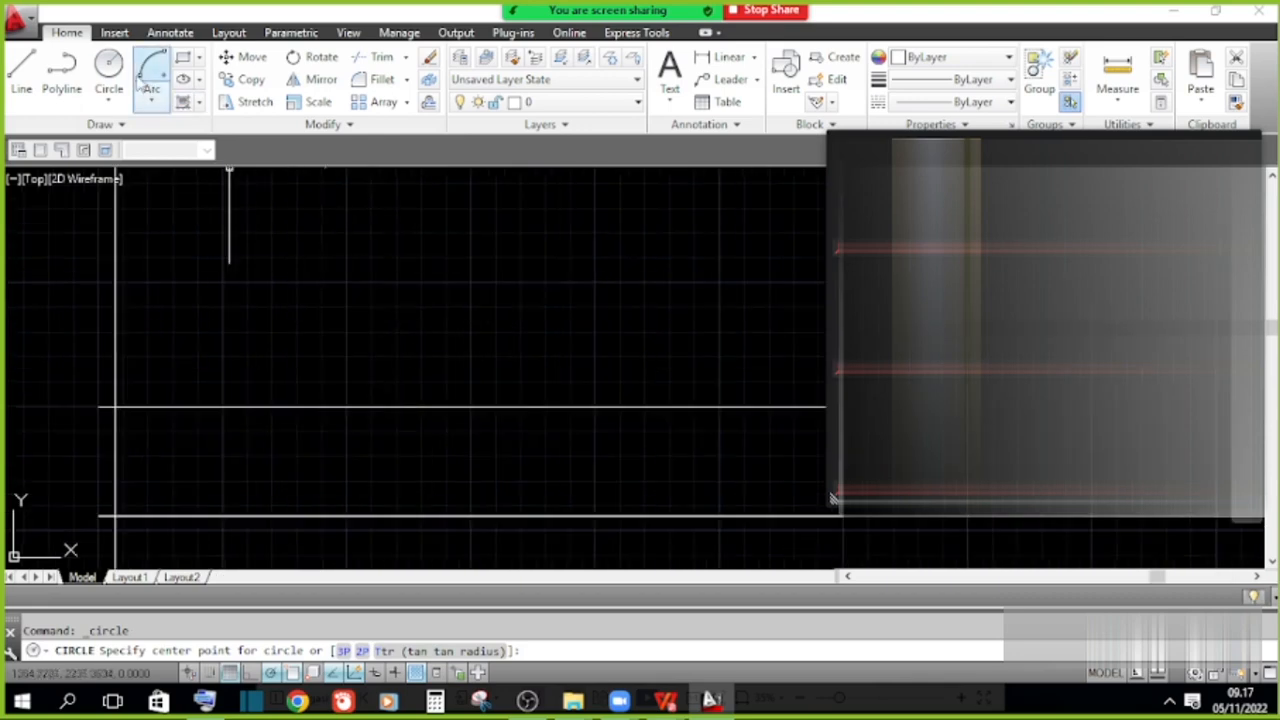
pyautogui.click(408, 287)
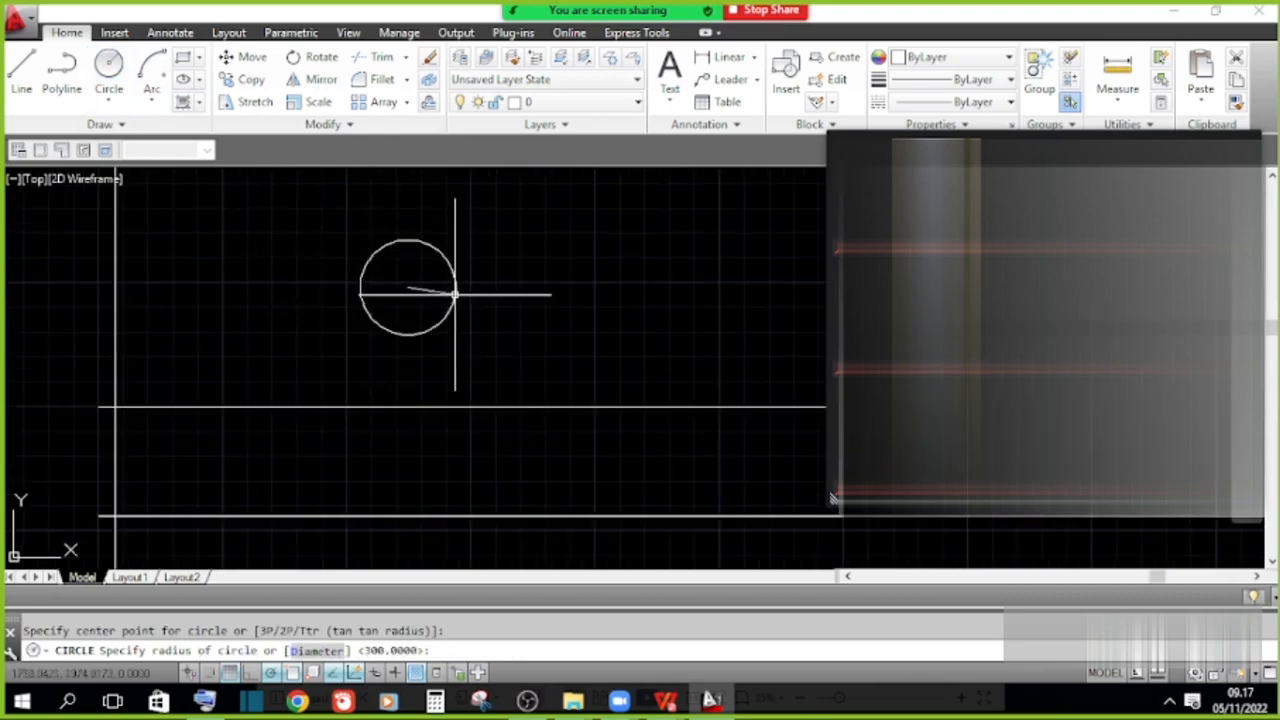
pyautogui.click(455, 292)
pyautogui.press('Escape')
# Draw a roughly square rectangle just to the right of the circle, about as tall as the circle.
pyautogui.write('rec')
pyautogui.press('Return')
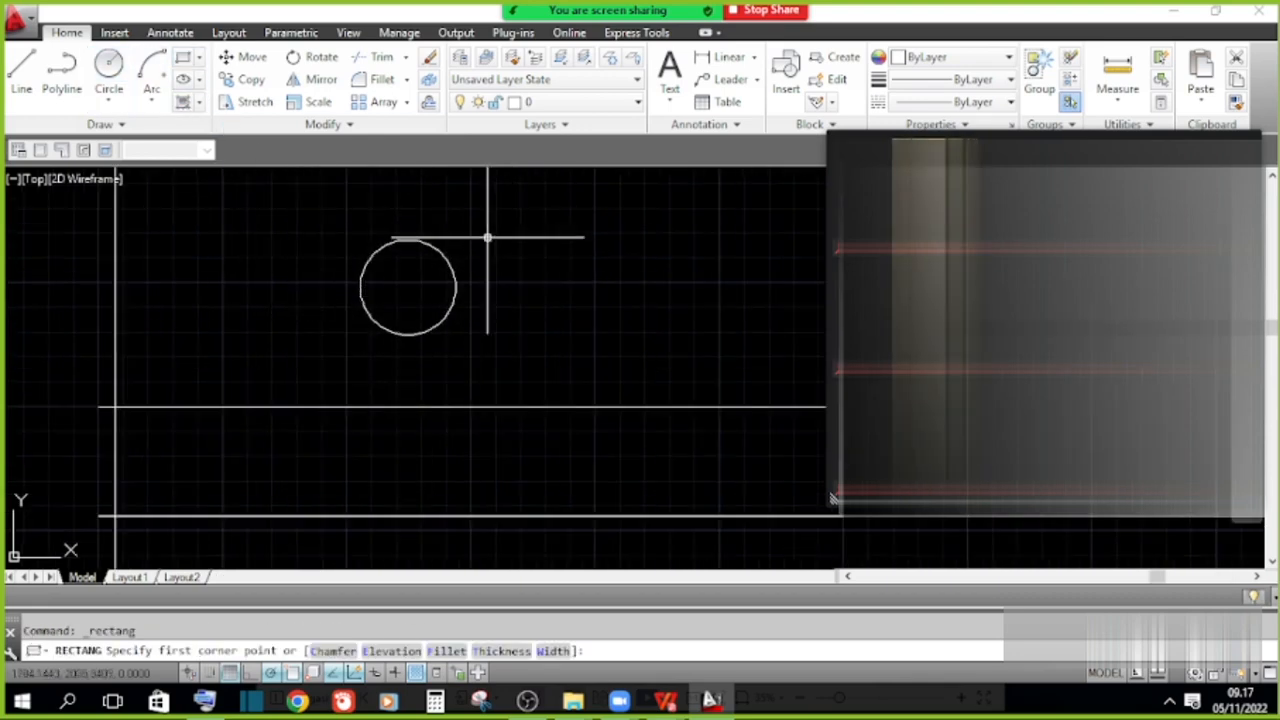
pyautogui.click(487, 237)
pyautogui.click(576, 328)
pyautogui.press('Escape')
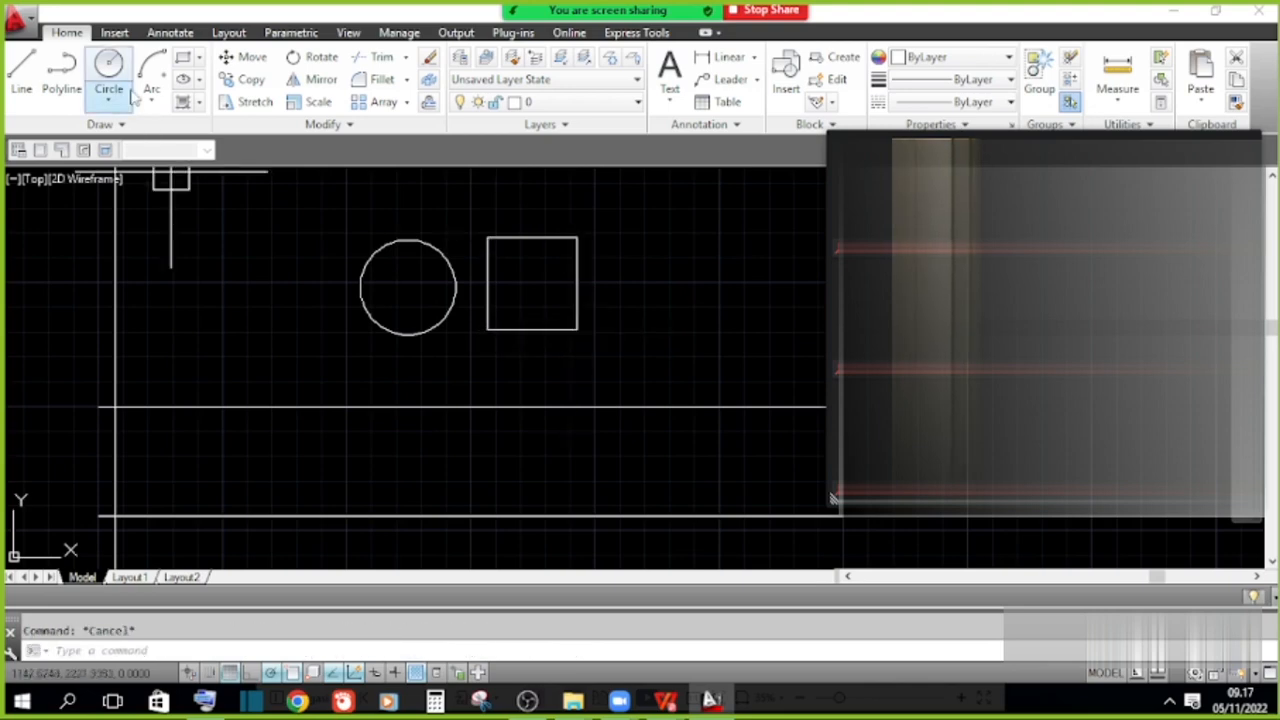
# Draw a 5-sided polygon to the right of the square, larger than the square and pointing downward.
pyautogui.click(131, 125)
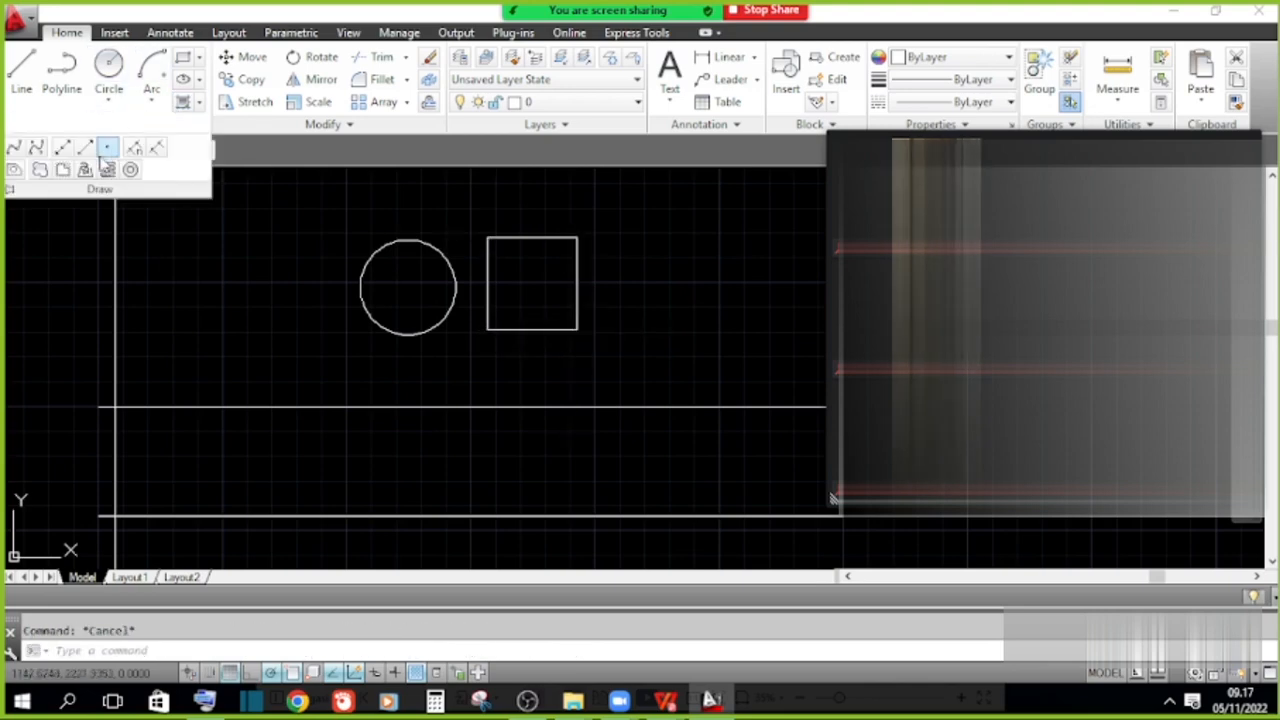
pyautogui.click(197, 59)
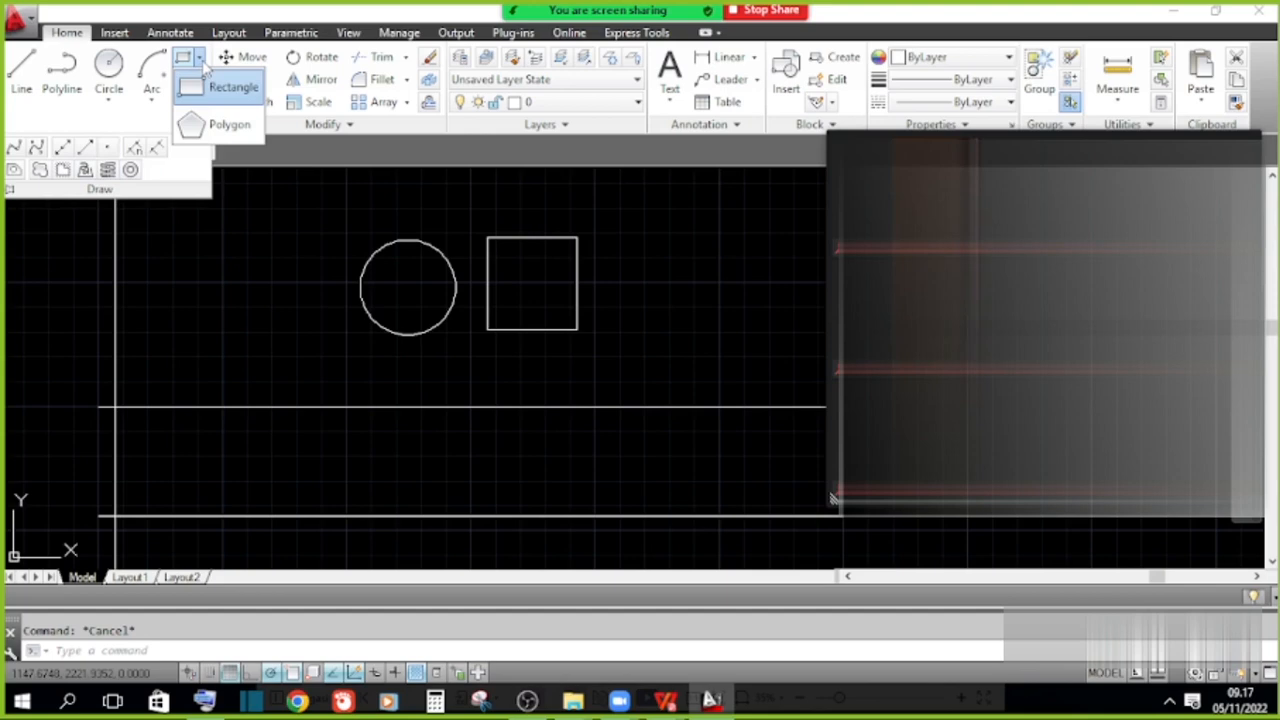
pyautogui.click(192, 124)
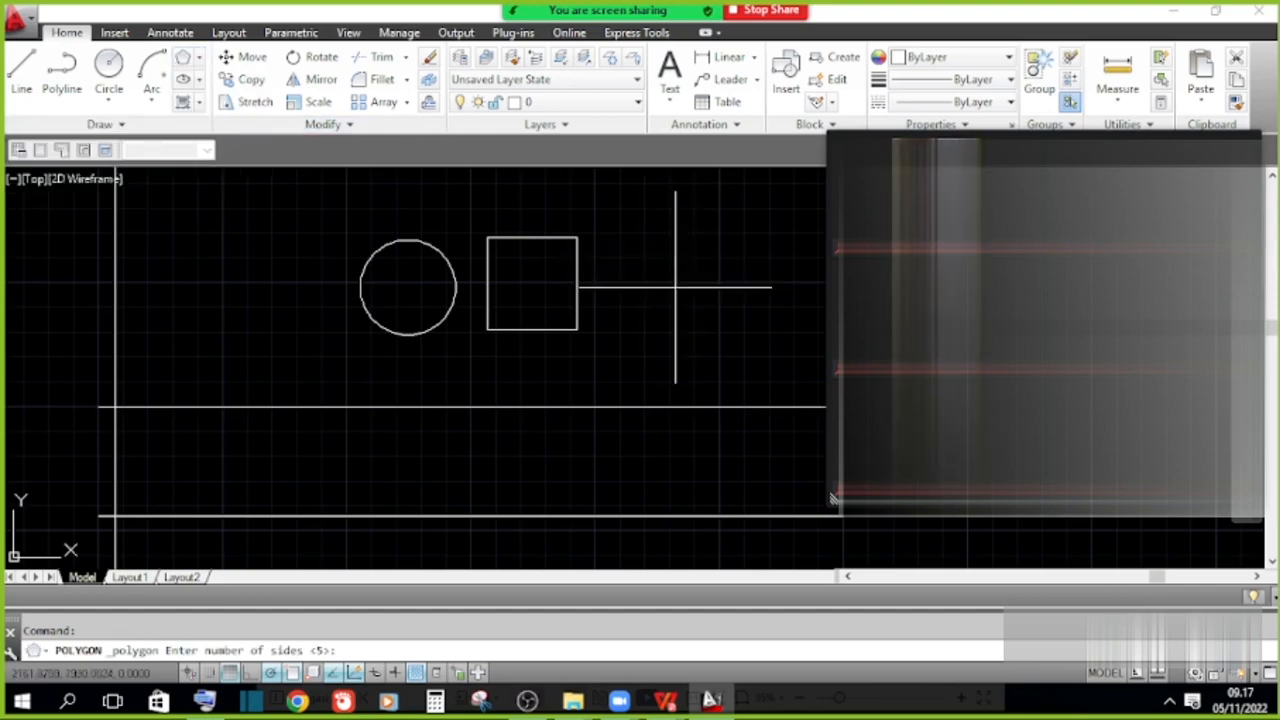
pyautogui.write('5')
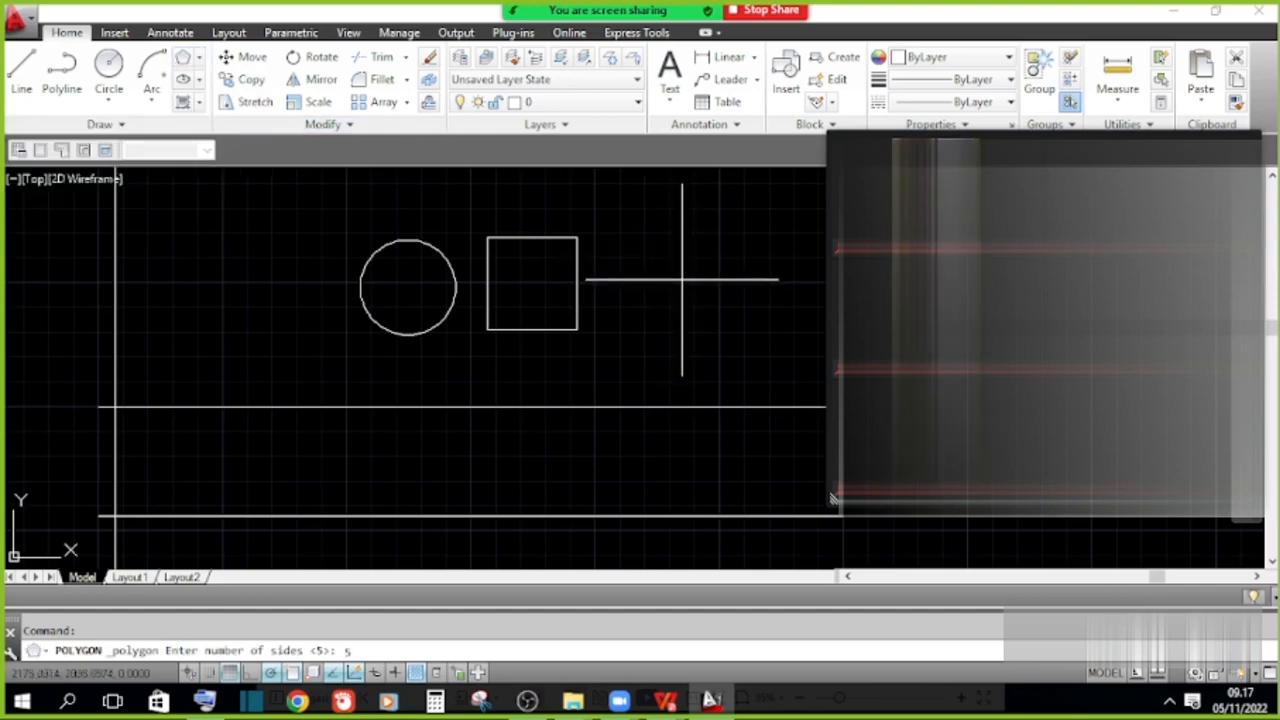
pyautogui.press('Return')
pyautogui.click(681, 286)
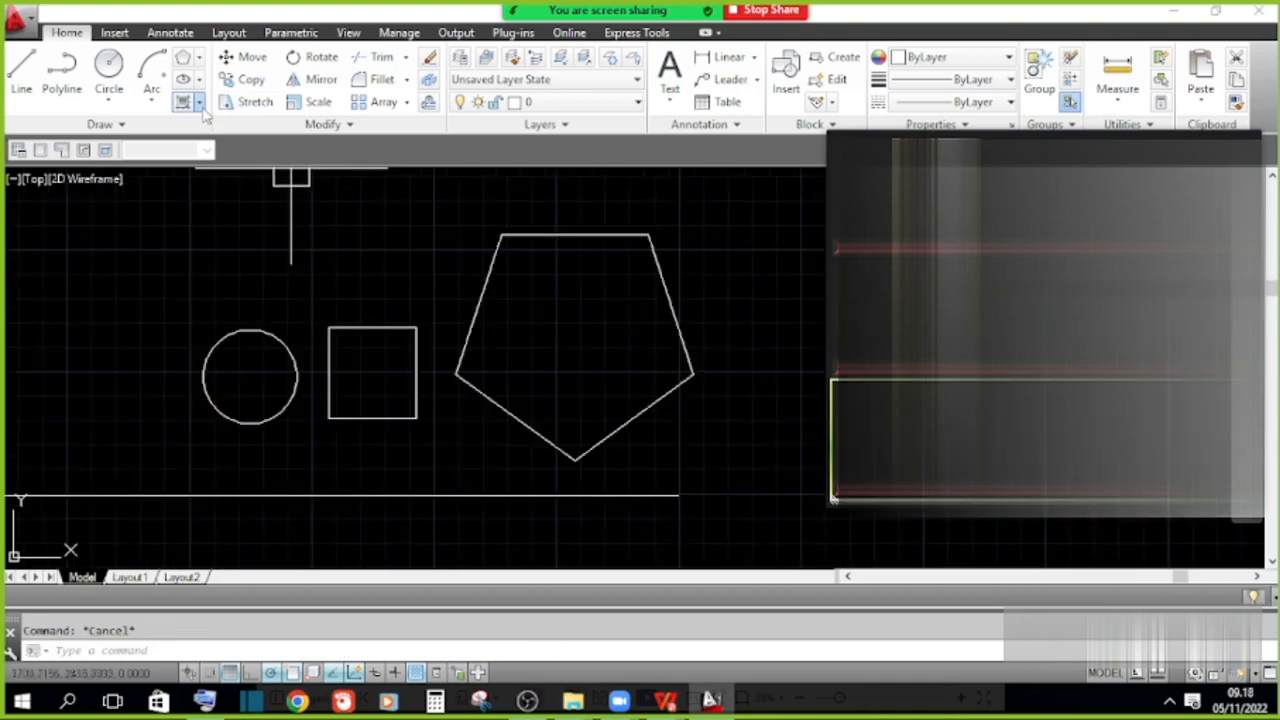
# Hatch the circle with the ANGLE pattern at scale 1, selecting the circle itself as the boundary object.
pyautogui.click(199, 102)
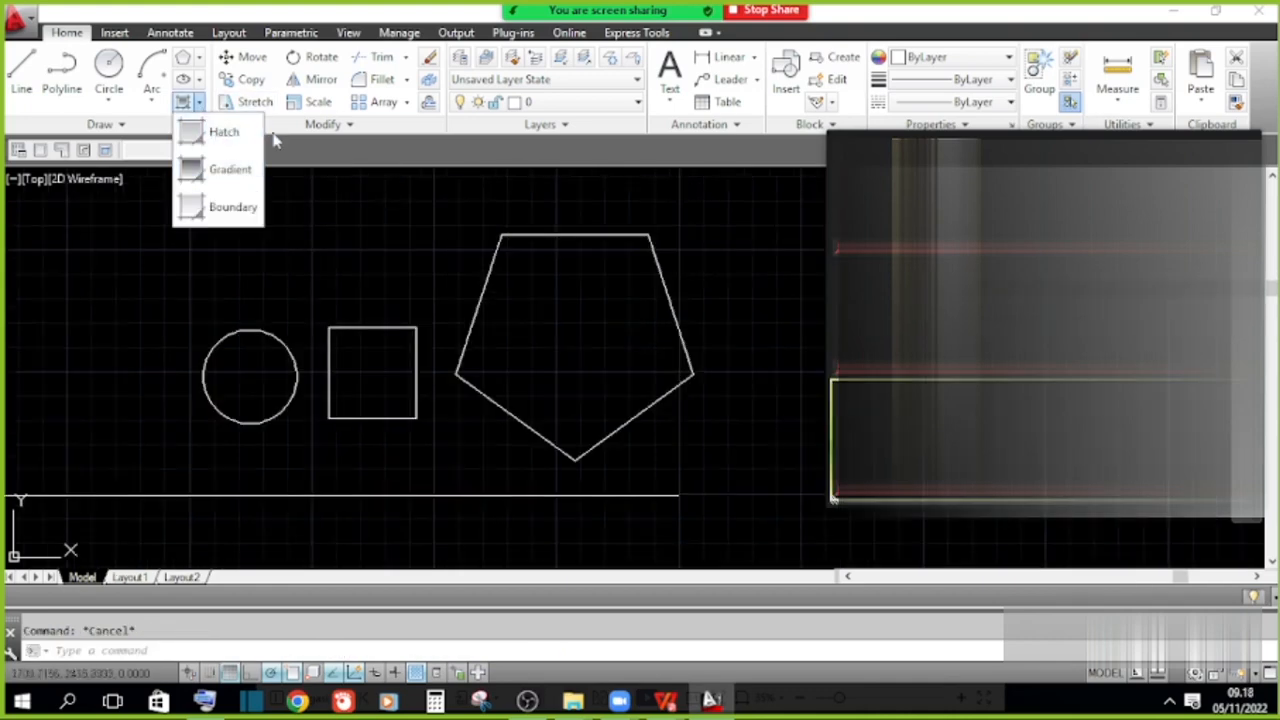
pyautogui.click(215, 132)
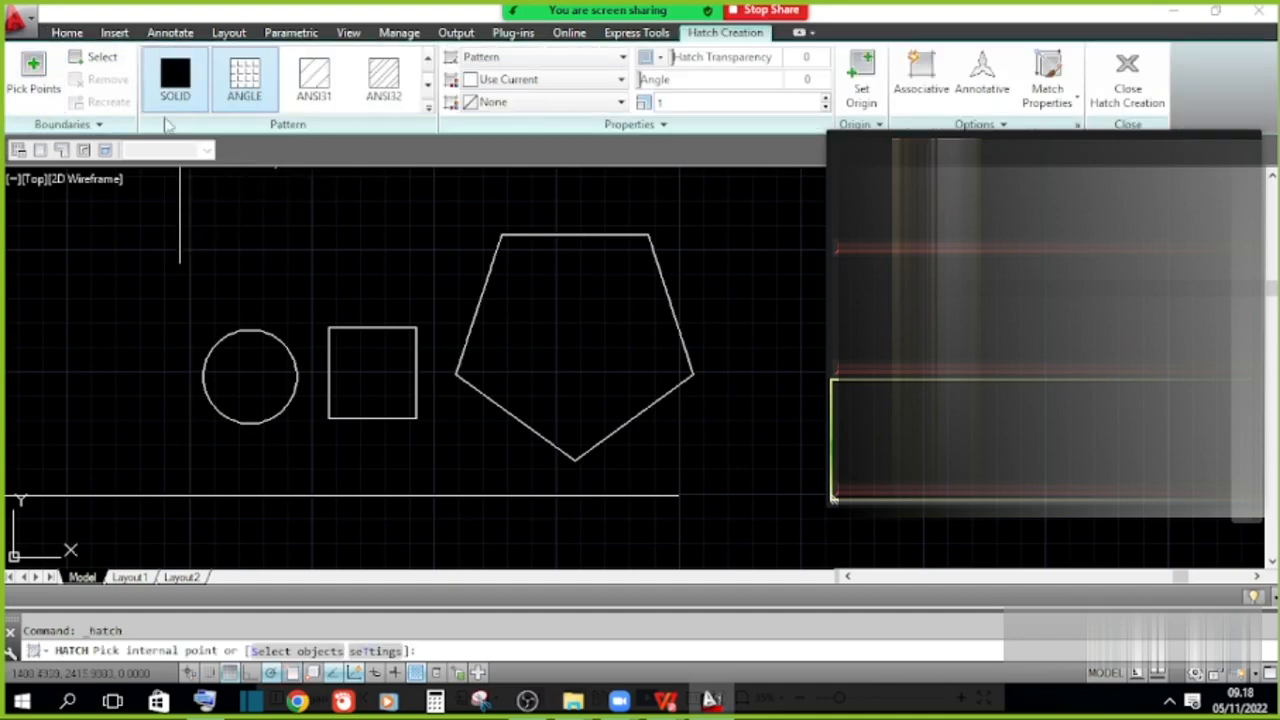
pyautogui.click(234, 365)
pyautogui.scroll(2, 251, 385)
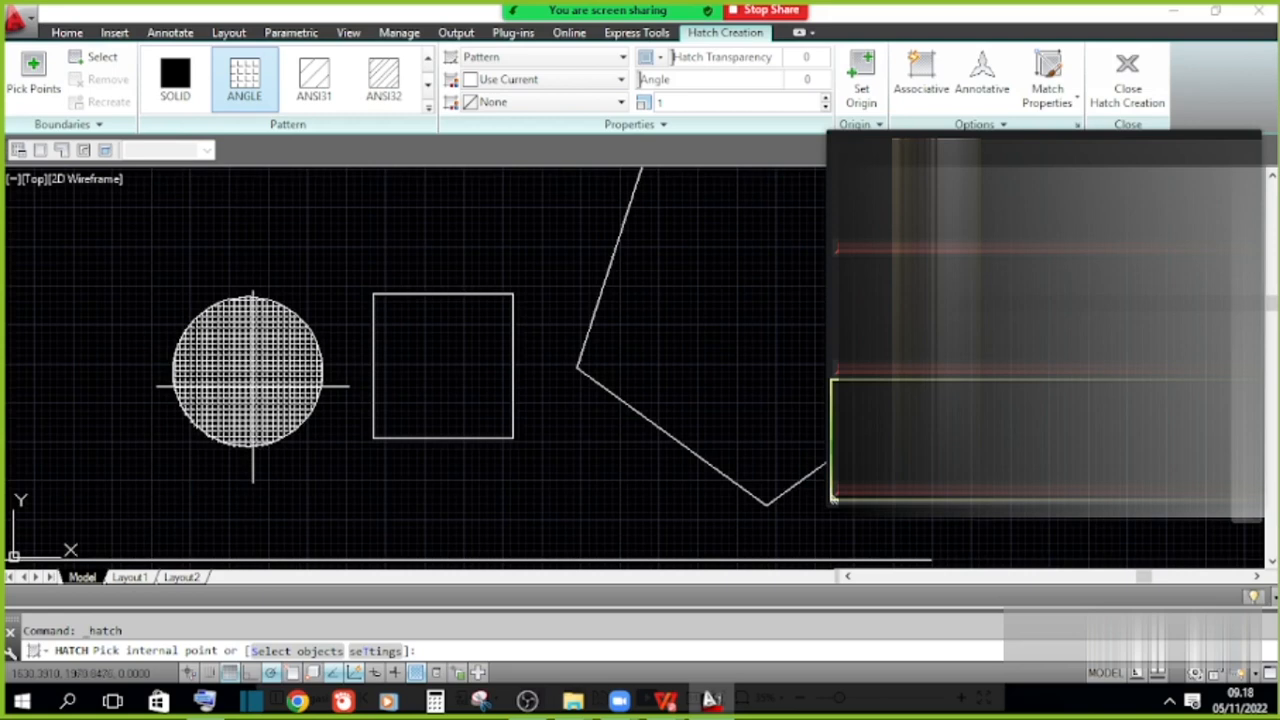
pyautogui.moveTo(253, 385); pyautogui.dragTo(386, 389, button='middle')
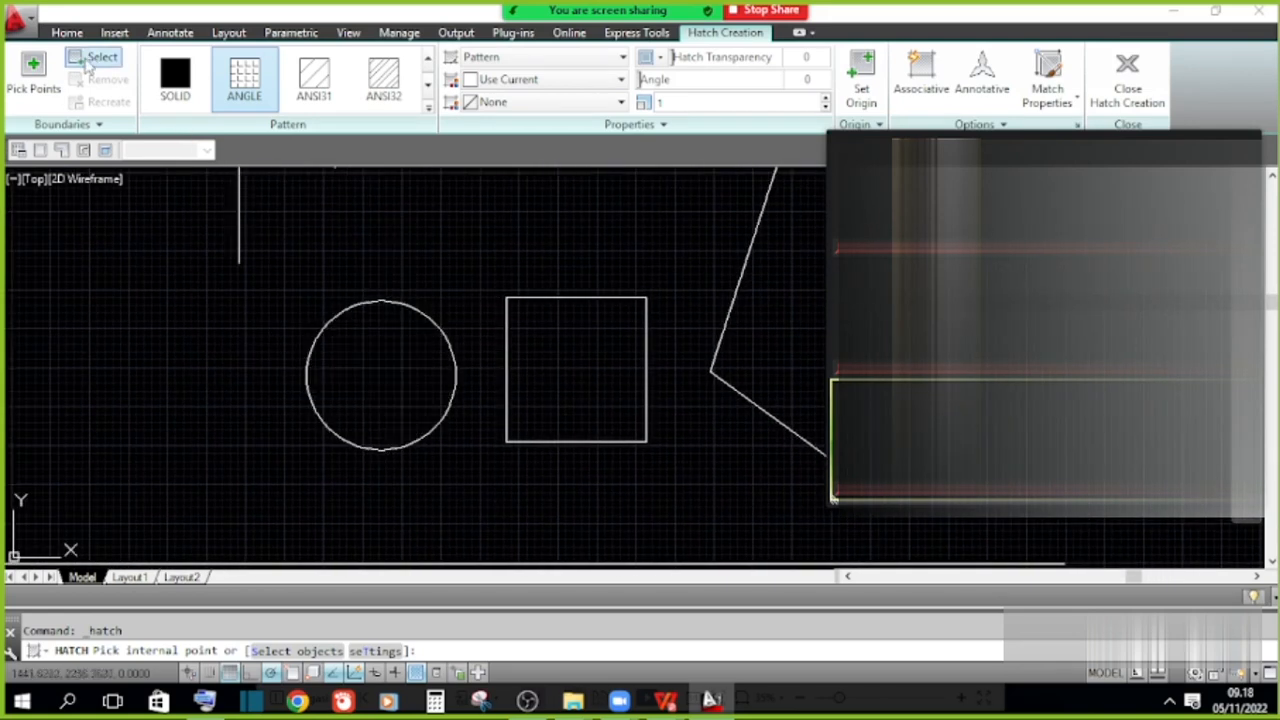
pyautogui.click(90, 60)
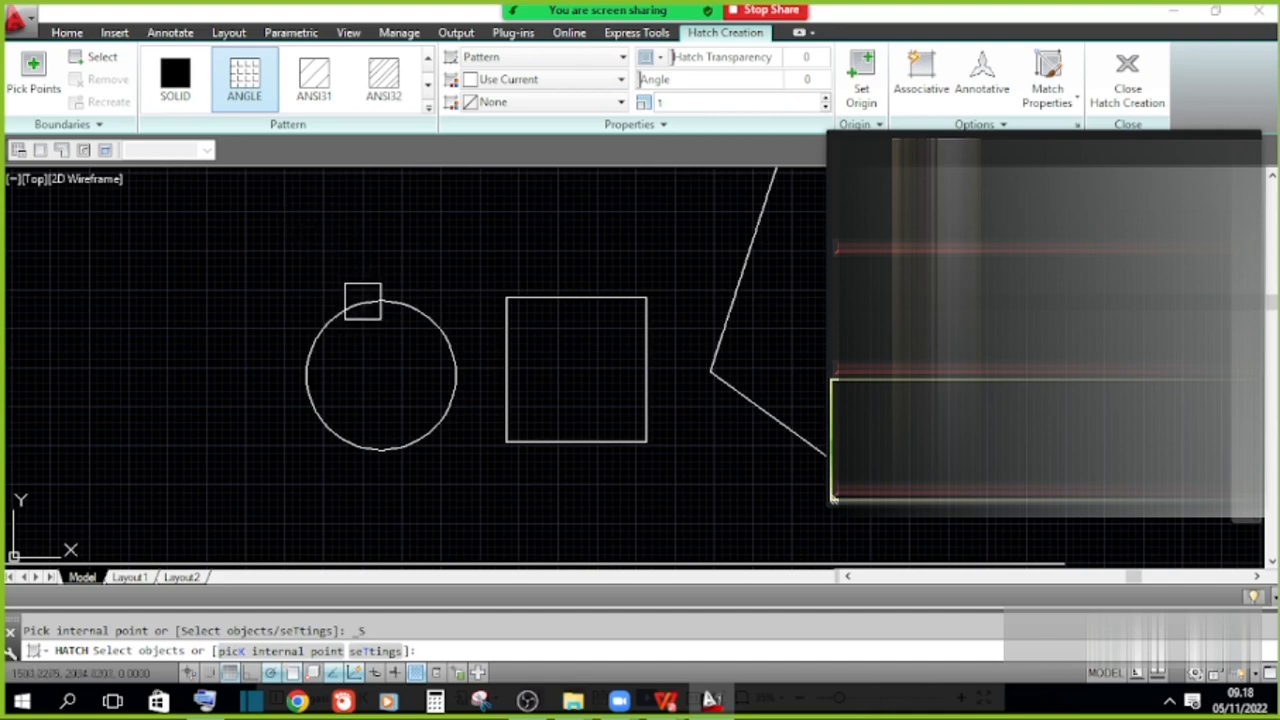
pyautogui.click(381, 449)
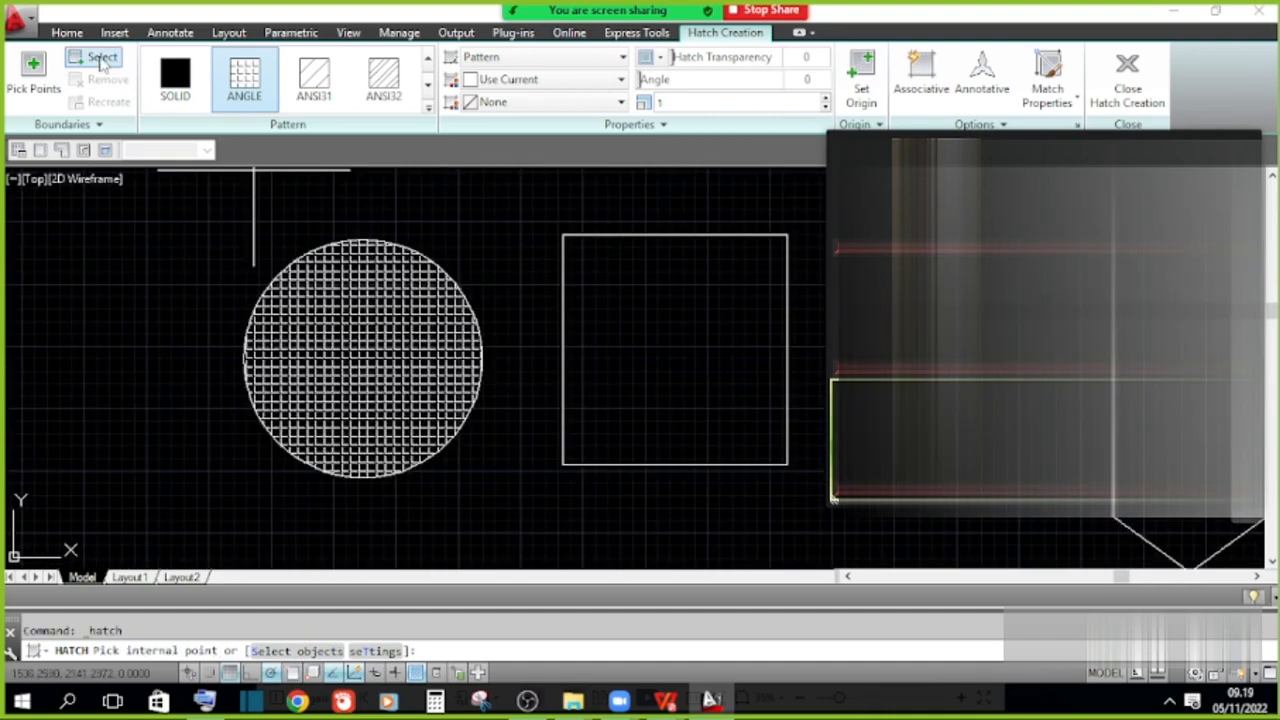
pyautogui.scroll(-2, 349, 286)
pyautogui.scroll(1, 526, 274)
pyautogui.press('Escape')
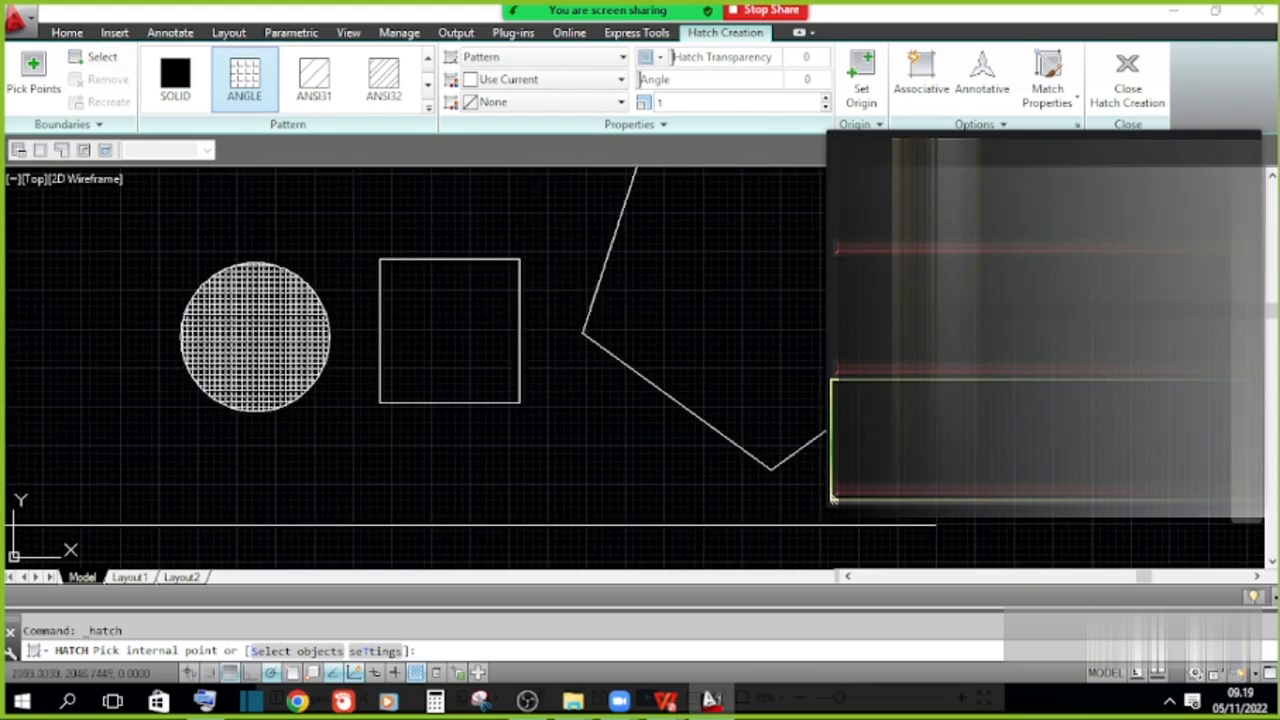
# Move the pentagon horizontally to the left so that it overlaps the right part of the square.
pyautogui.click(620, 292)
pyautogui.click(586, 257)
pyautogui.write('m')
pyautogui.press('Return')
pyautogui.click(762, 290)
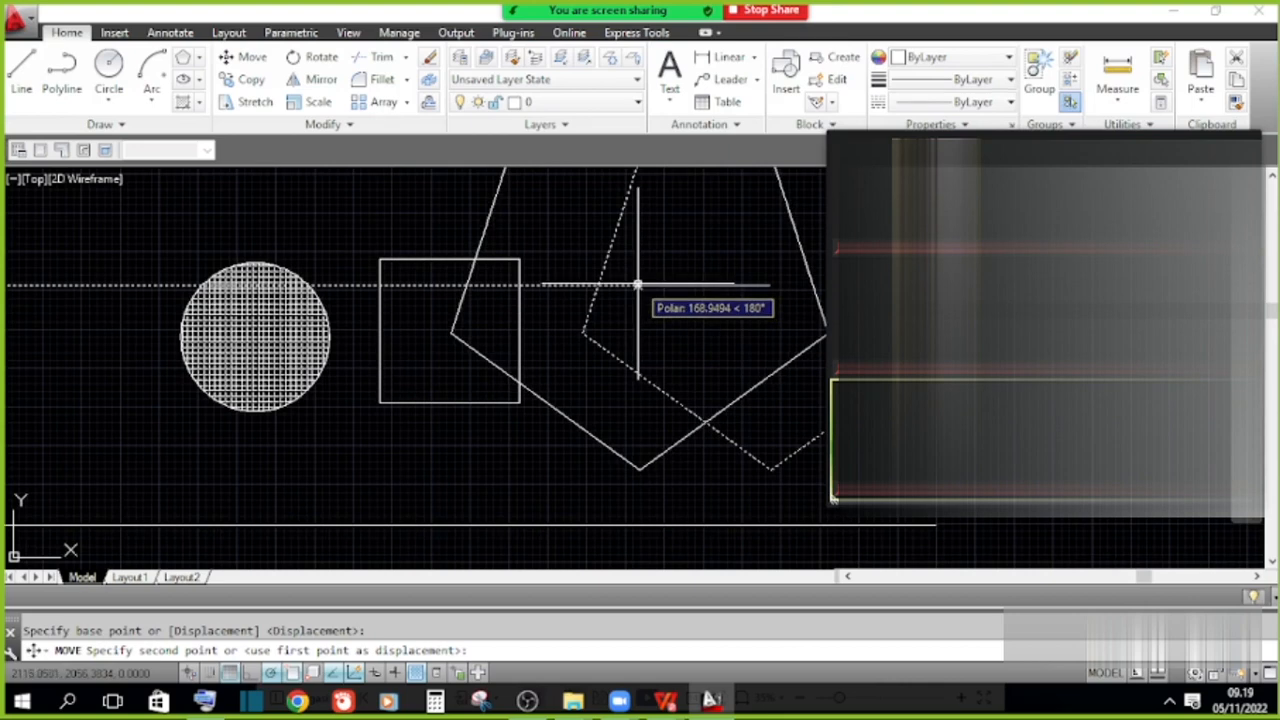
pyautogui.press('Escape')
pyautogui.moveTo(549, 318); pyautogui.dragTo(521, 378, button='middle')
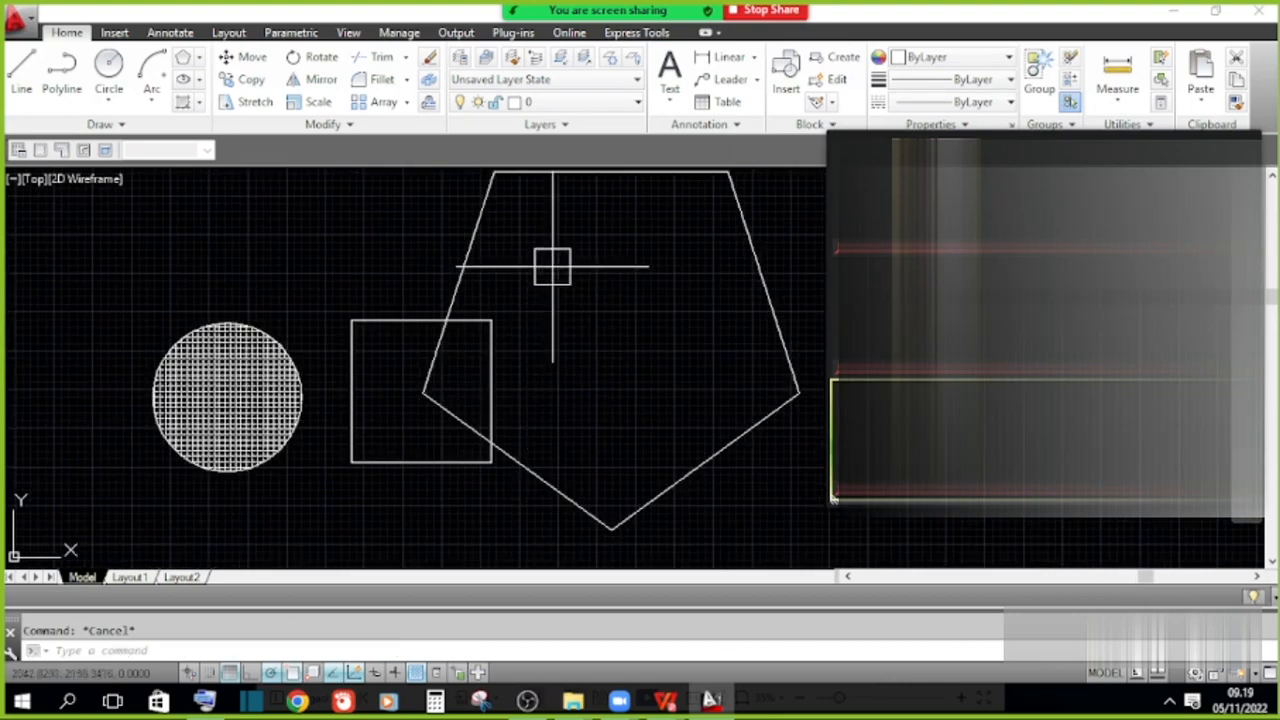
# Scale the pentagon down by reference from its left corner, keeping it overlapping the square.
pyautogui.click(751, 243)
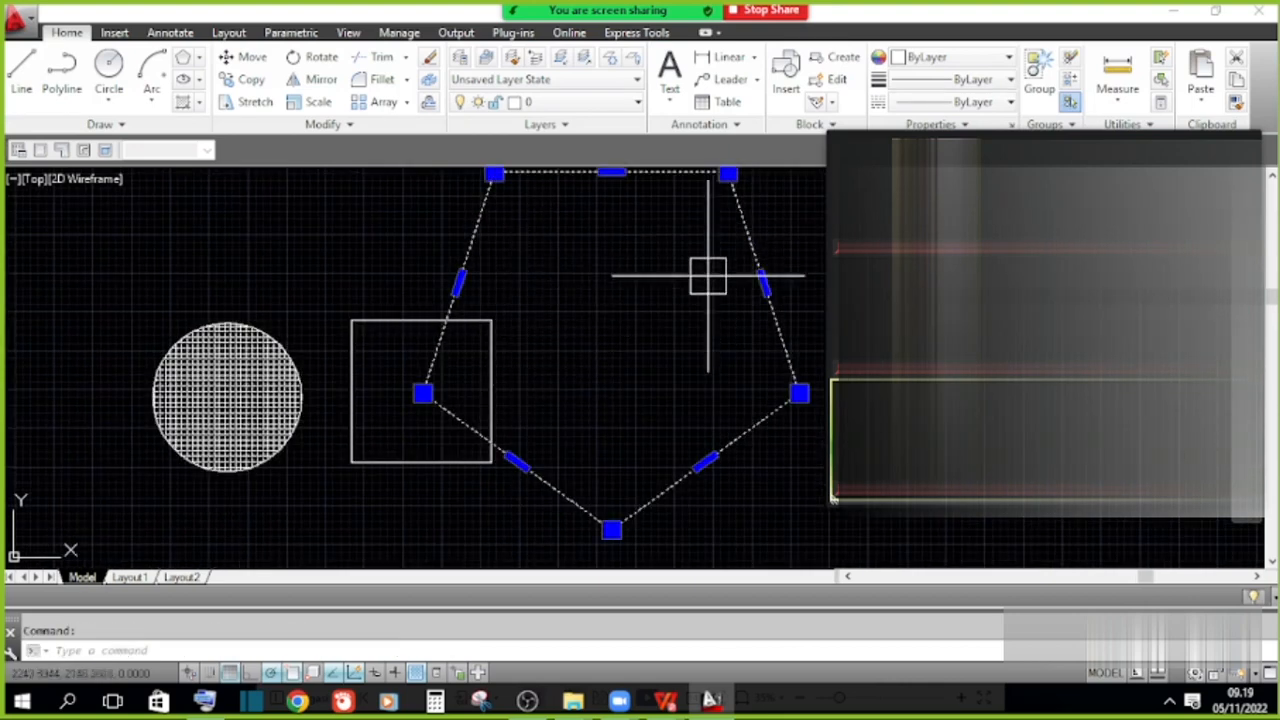
pyautogui.write('sc')
pyautogui.press('Return')
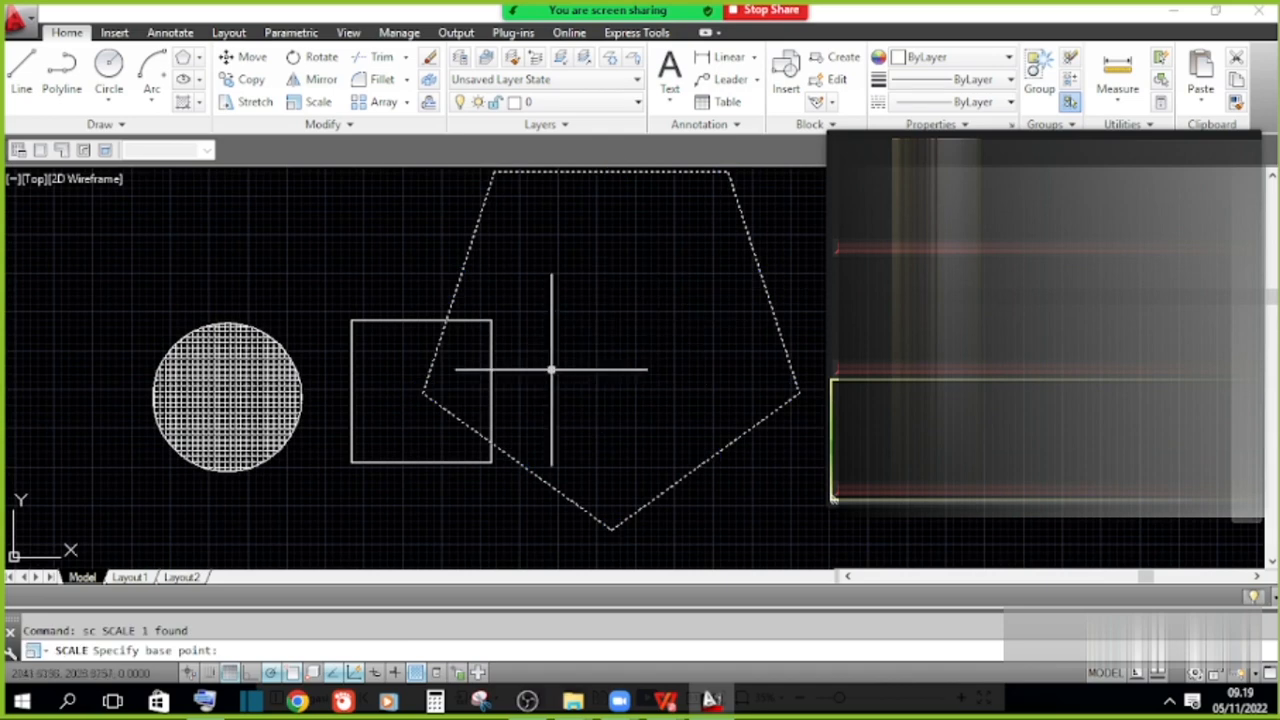
pyautogui.click(423, 393)
pyautogui.write('r')
pyautogui.press('Return')
pyautogui.click(423, 393)
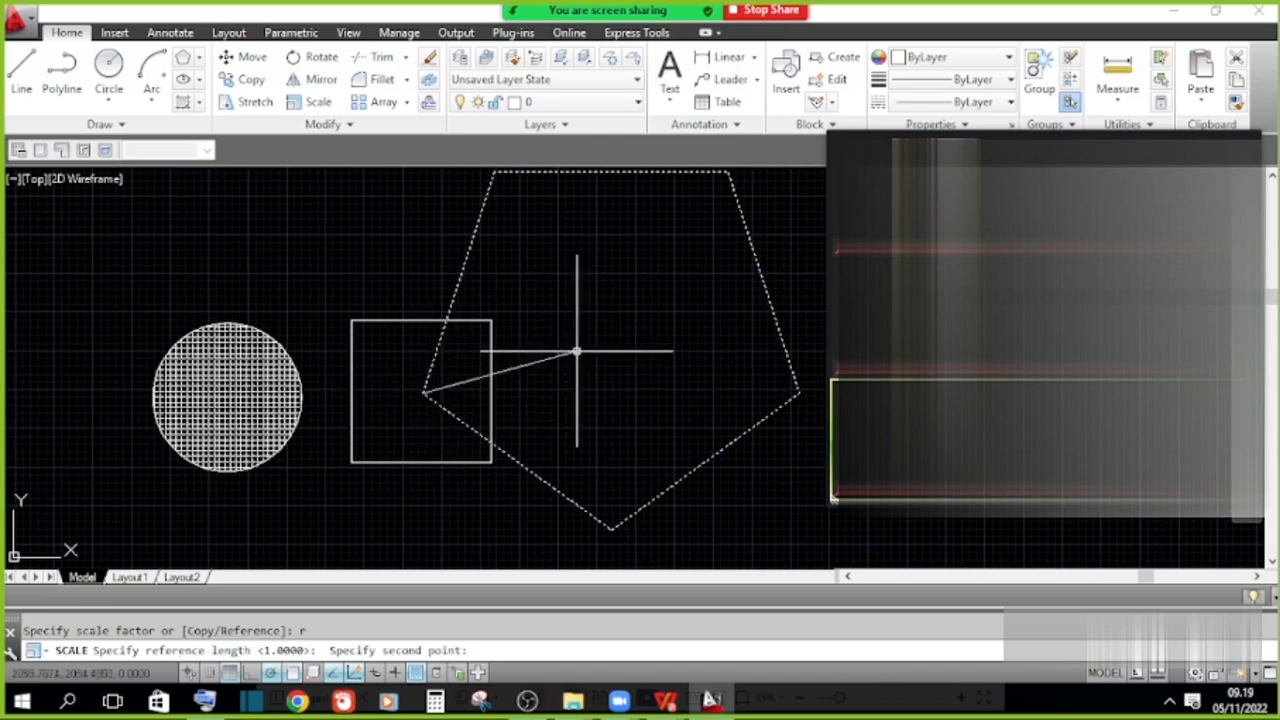
pyautogui.click(712, 307)
pyautogui.click(569, 311)
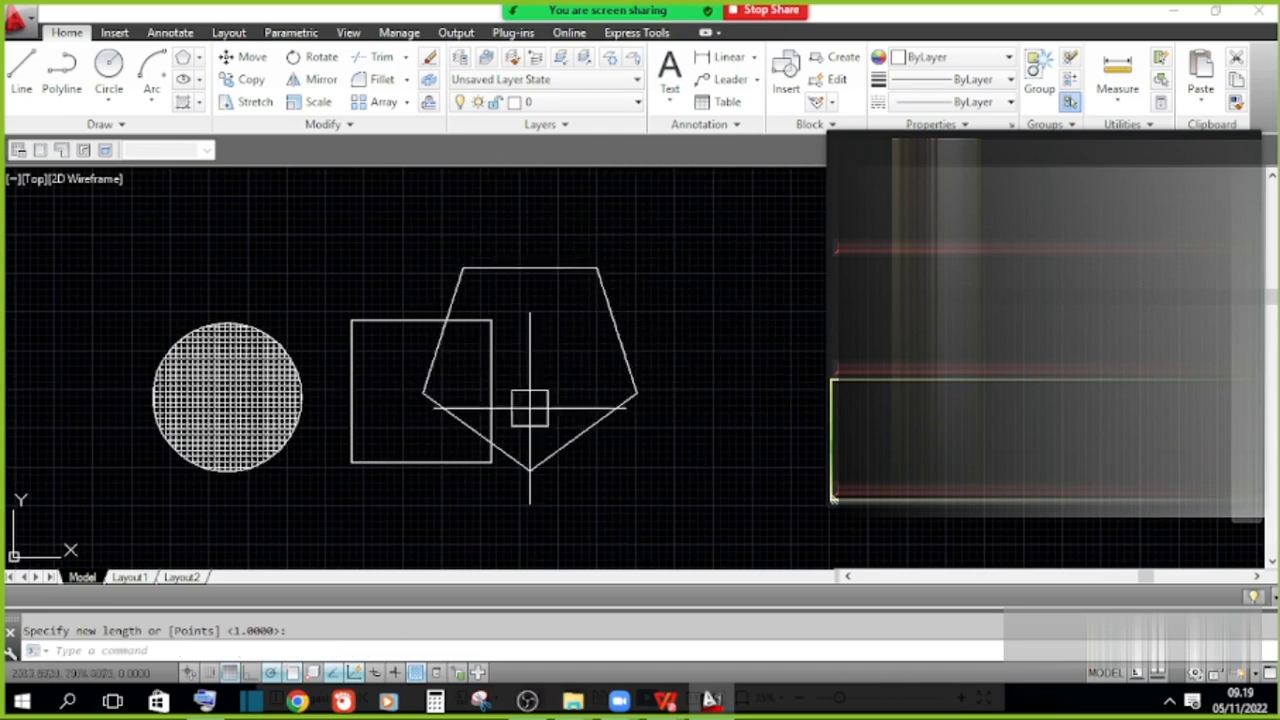
pyautogui.scroll(2, 483, 398)
pyautogui.press('Escape')
pyautogui.click(380, 297)
pyautogui.click(325, 243)
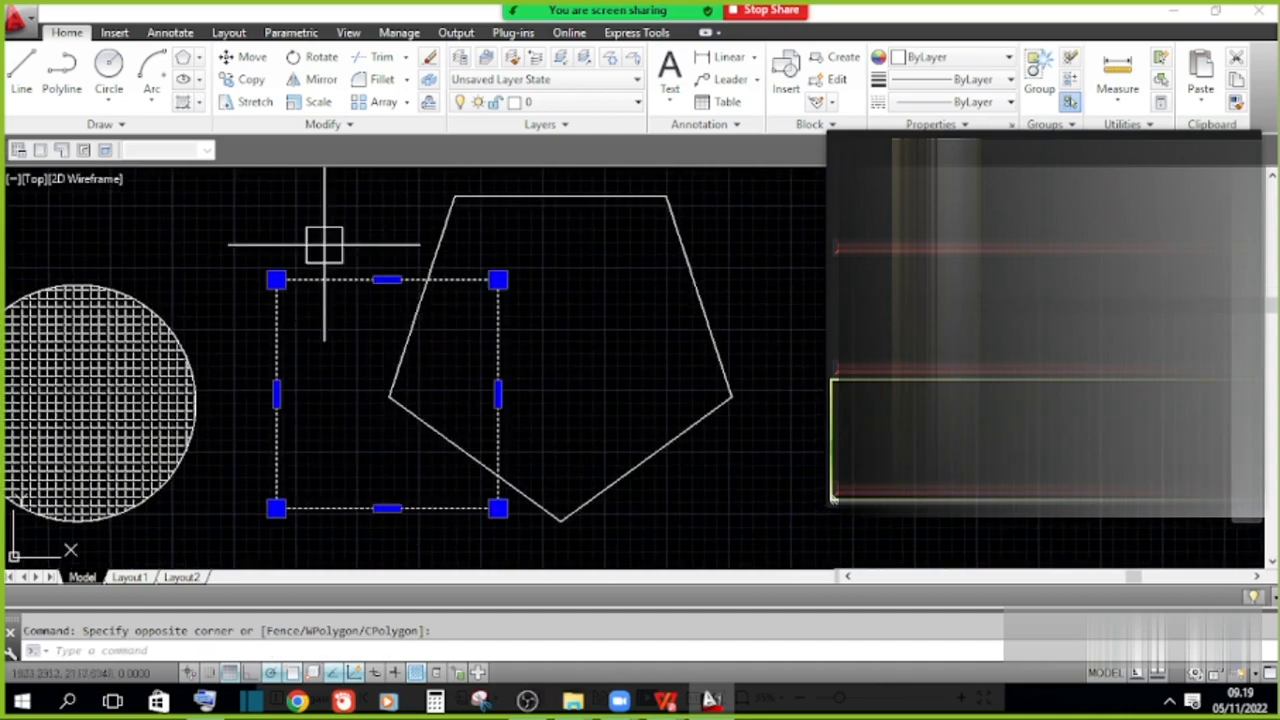
pyautogui.press('Escape')
pyautogui.click(569, 197)
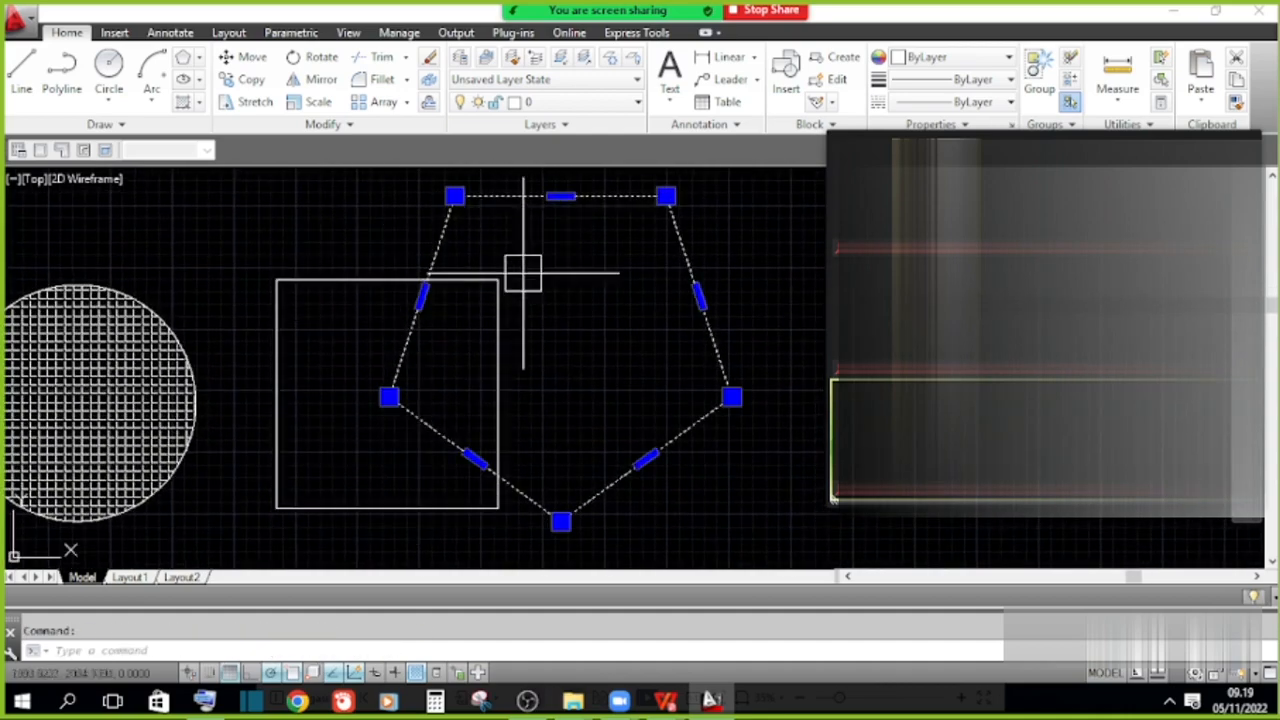
pyautogui.press('Escape')
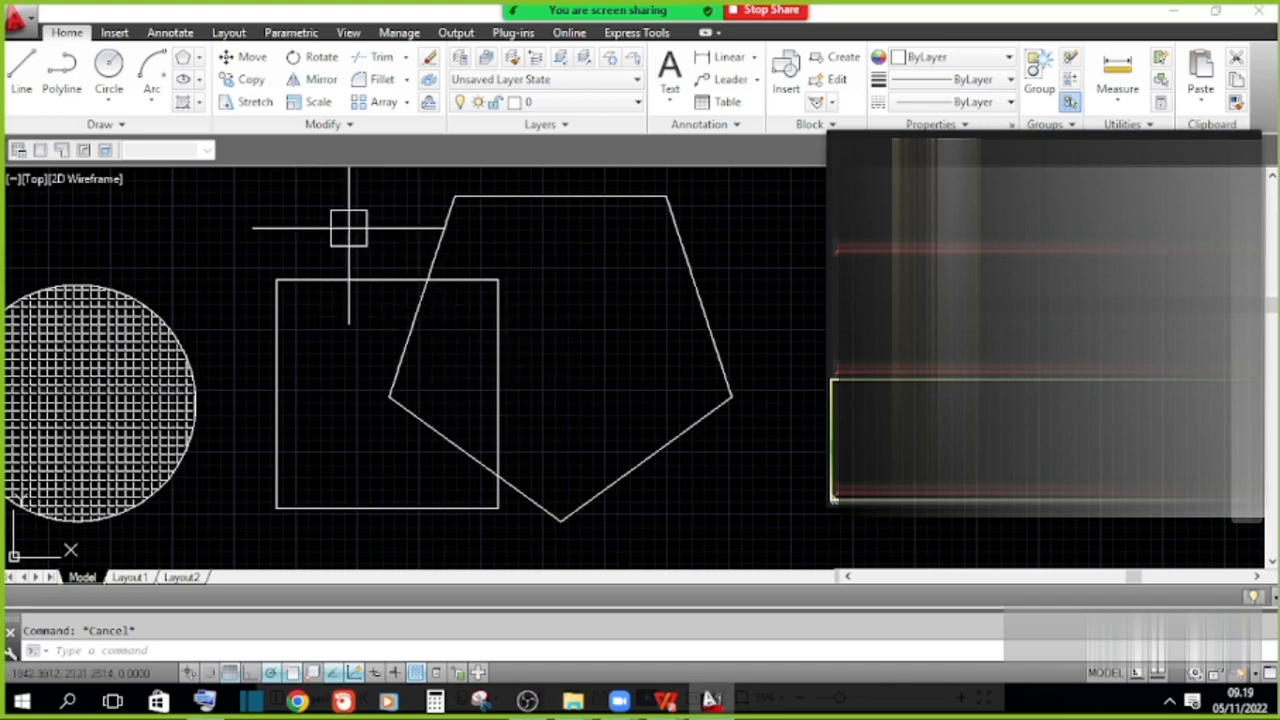
# Hatch the overlap of the square and pentagon with the ANGLE pattern by picking an internal point, and undo that hatch.
pyautogui.press('Return')
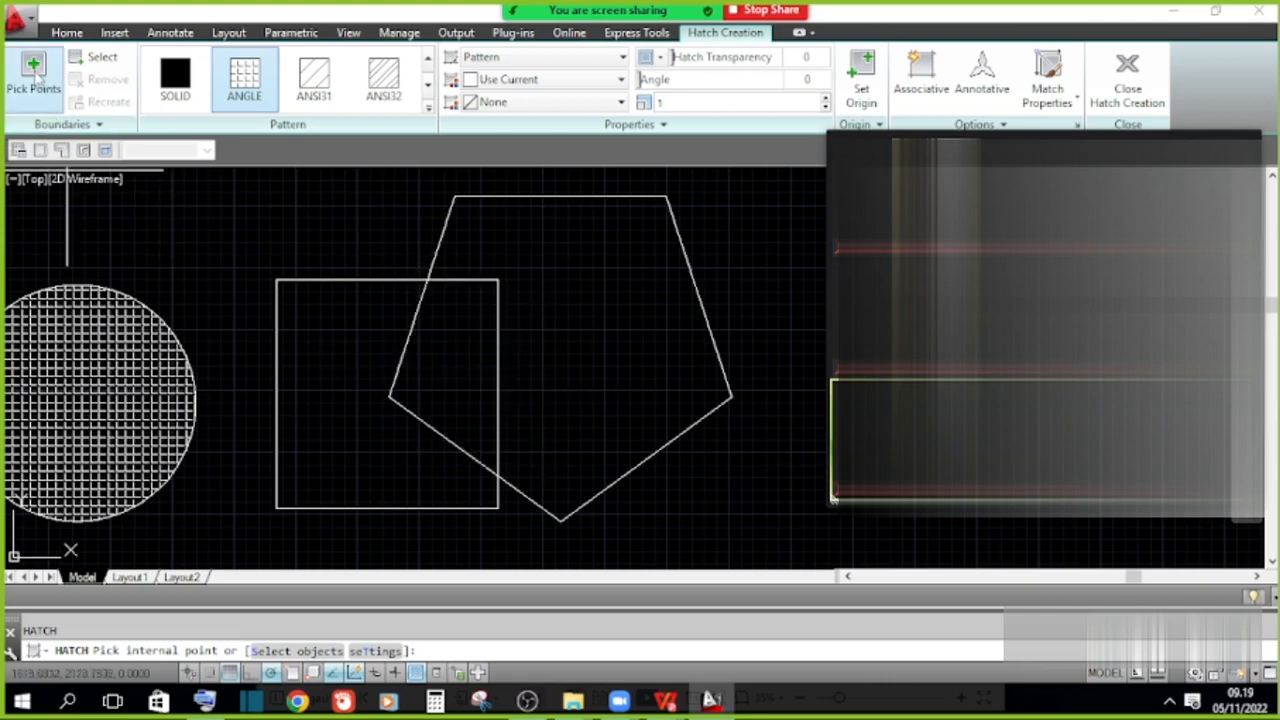
pyautogui.click(425, 352)
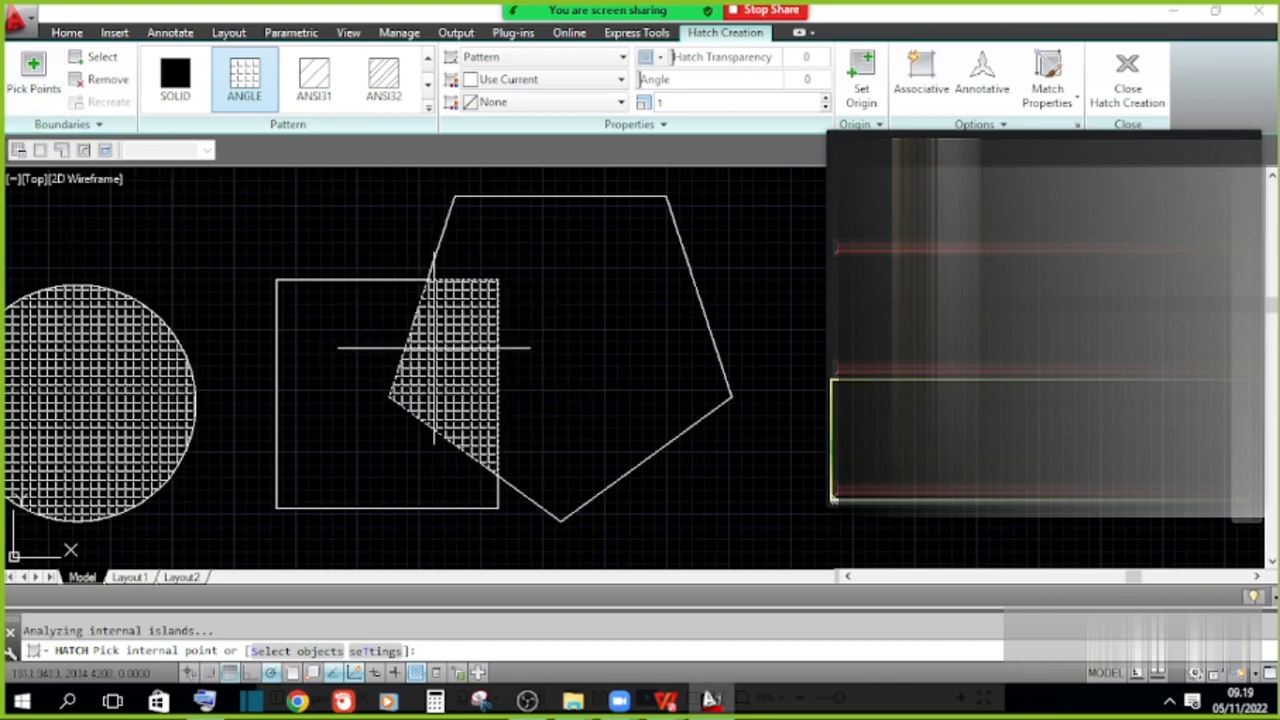
pyautogui.press('Escape')
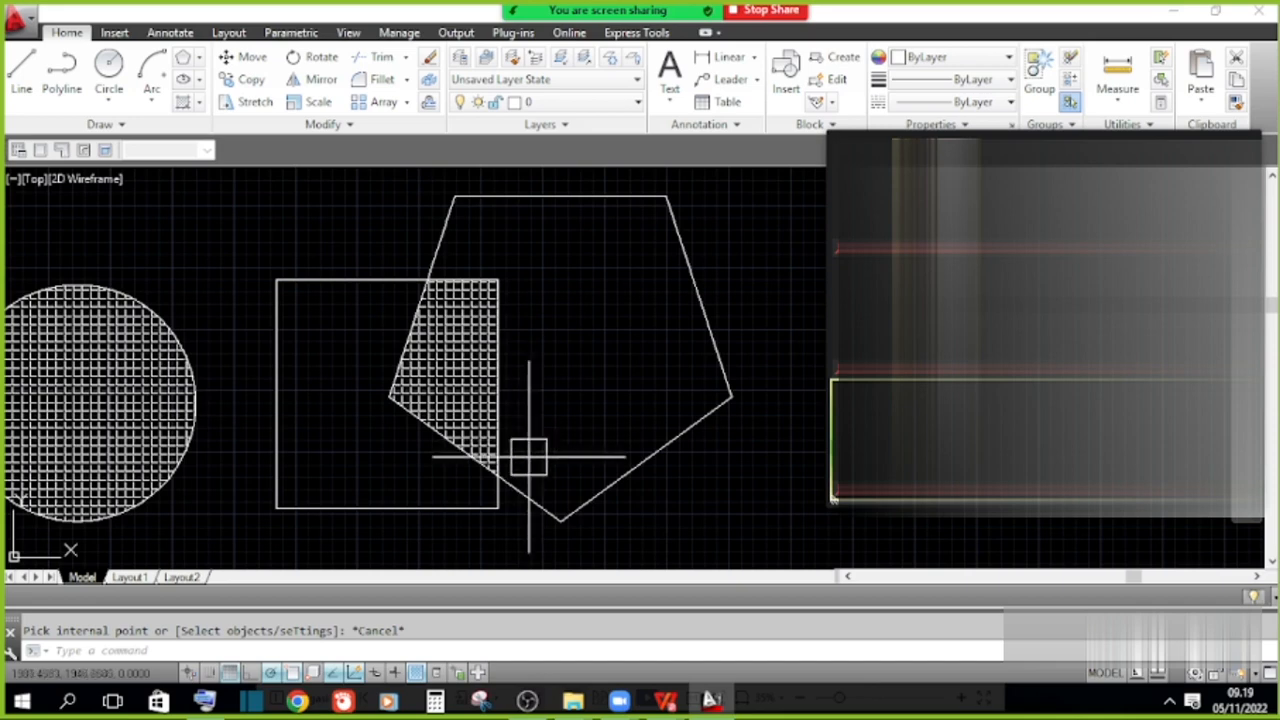
pyautogui.hotkey('ctrl', 'z')
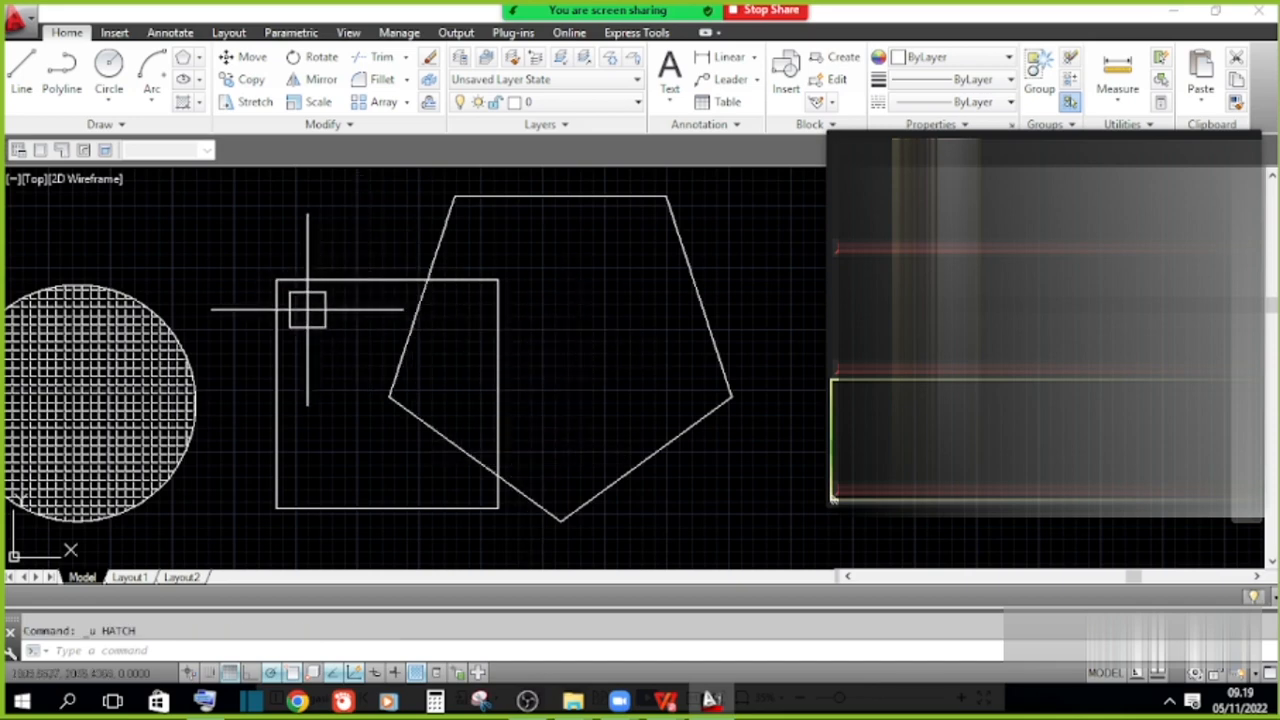
# Hatch the entire square with the ANGLE pattern at scale 1, selecting the square itself as the boundary object.
pyautogui.click(182, 104)
pyautogui.click(80, 62)
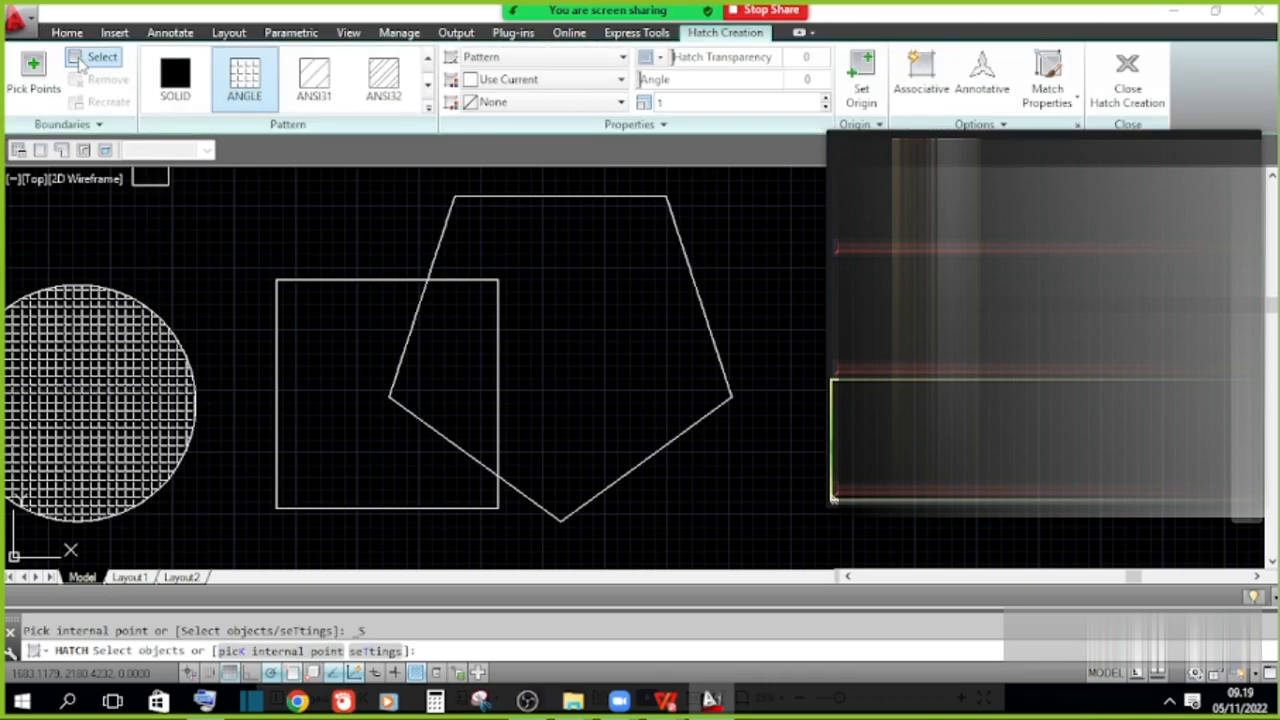
pyautogui.click(359, 338)
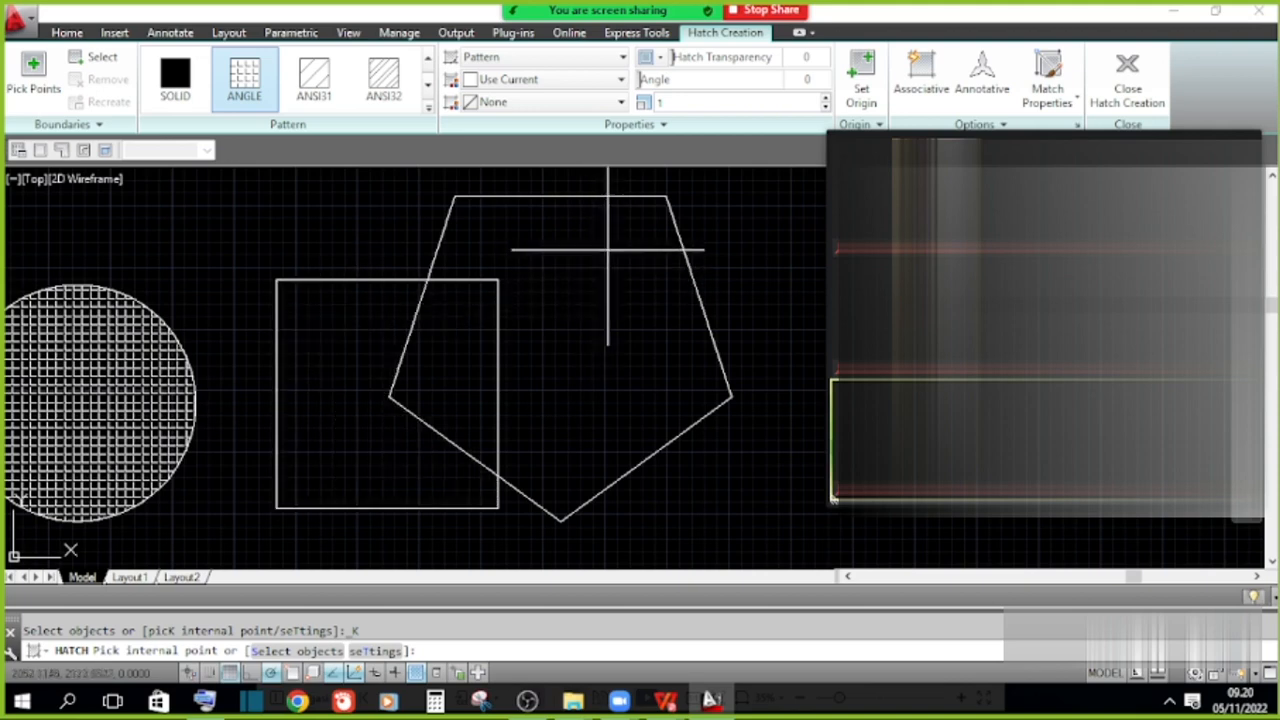
pyautogui.click(100, 57)
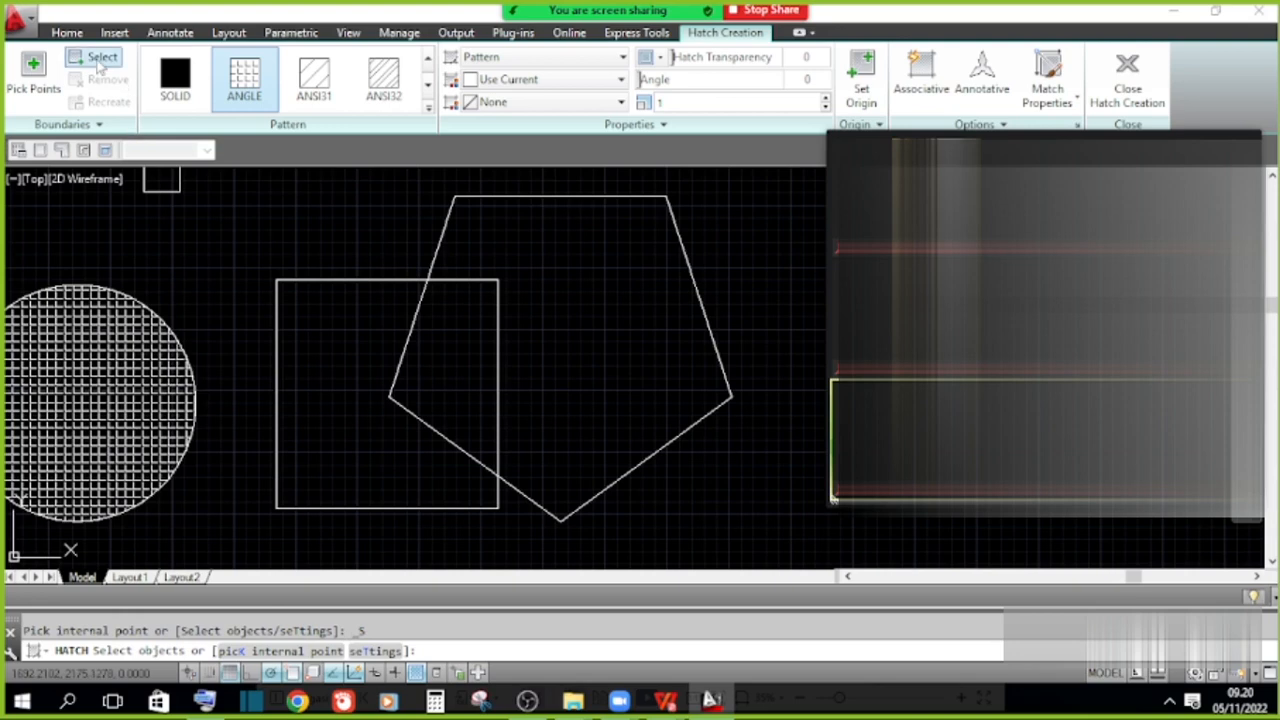
pyautogui.click(100, 57)
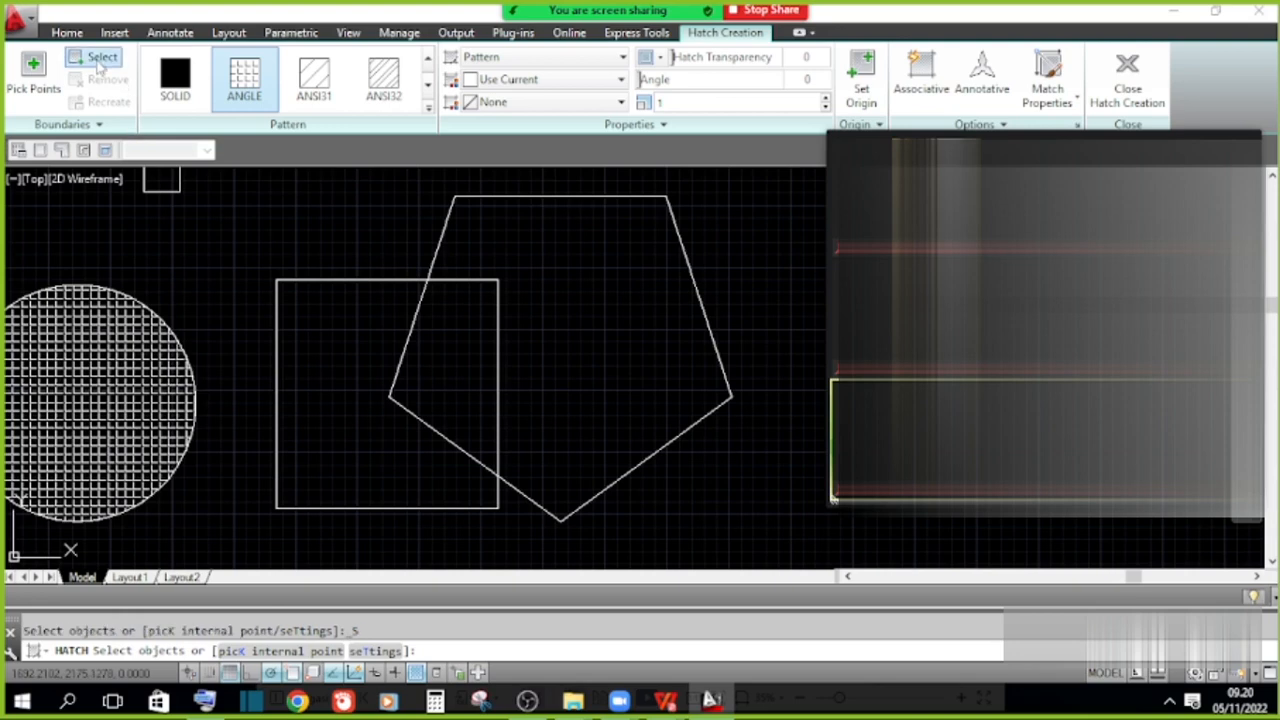
pyautogui.click(372, 279)
pyautogui.press('Escape')
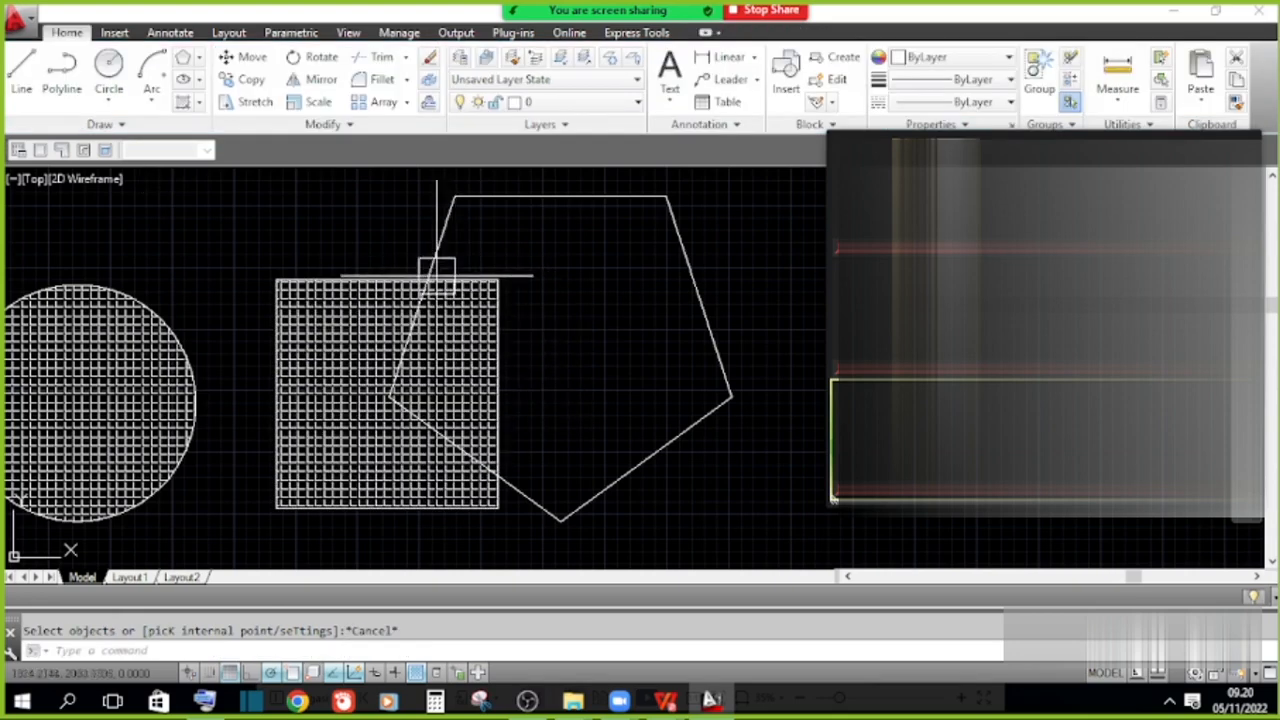
pyautogui.moveTo(409, 257); pyautogui.dragTo(456, 230, button='middle')
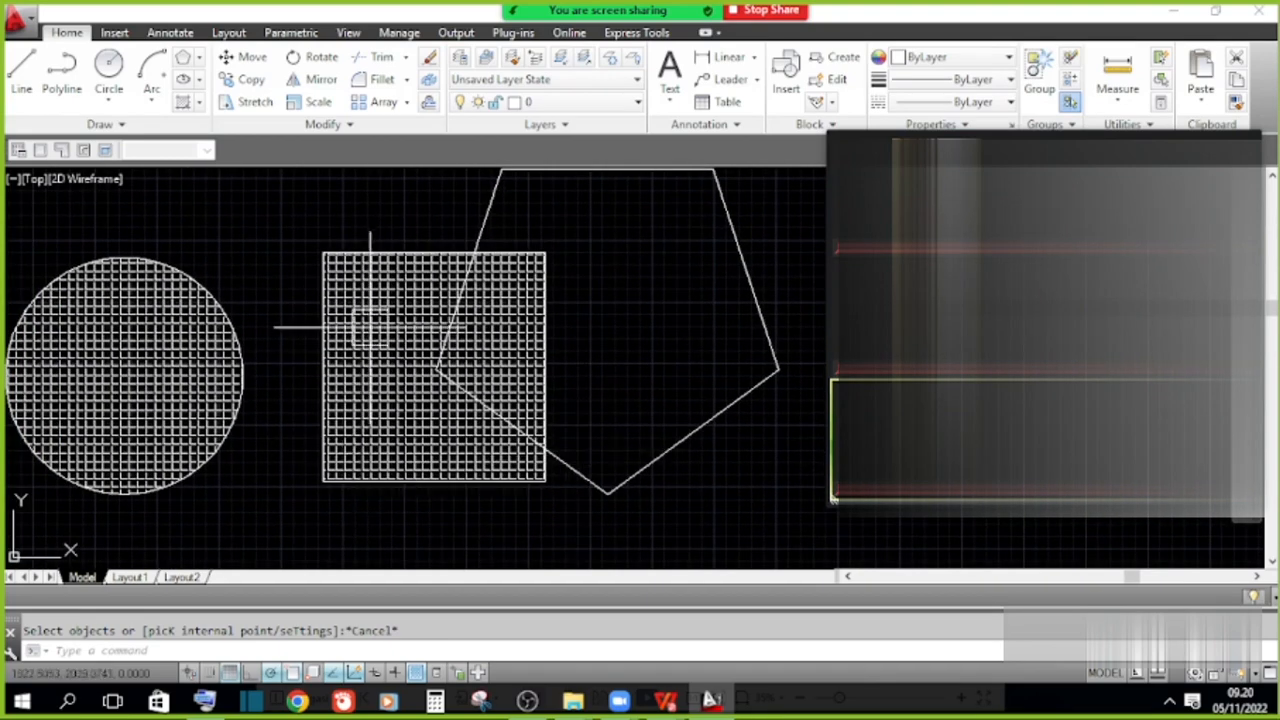
# Draw a single-segment horizontal multiline in the empty area beside the pentagon, using Top justification, scale 20 and the STANDARD style.
pyautogui.scroll(-2, 379, 310)
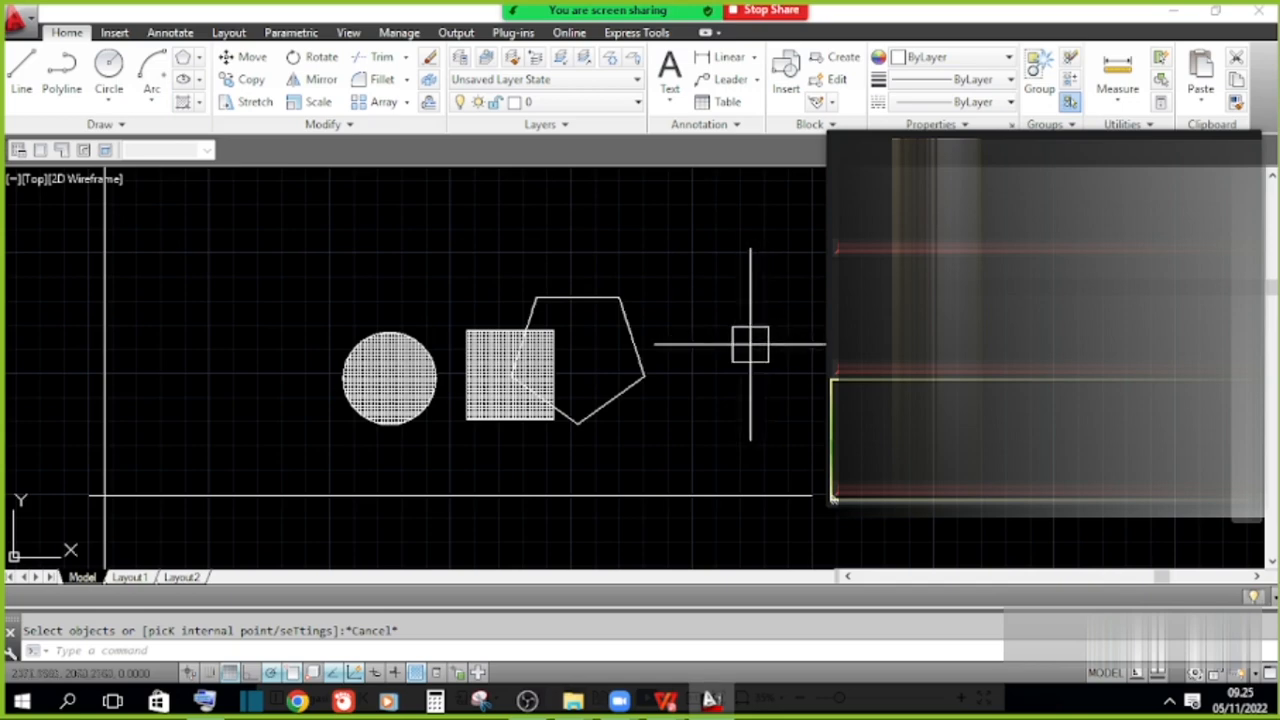
pyautogui.moveTo(551, 337); pyautogui.dragTo(186, 342, button='middle')
pyautogui.scroll(-2, 440, 315)
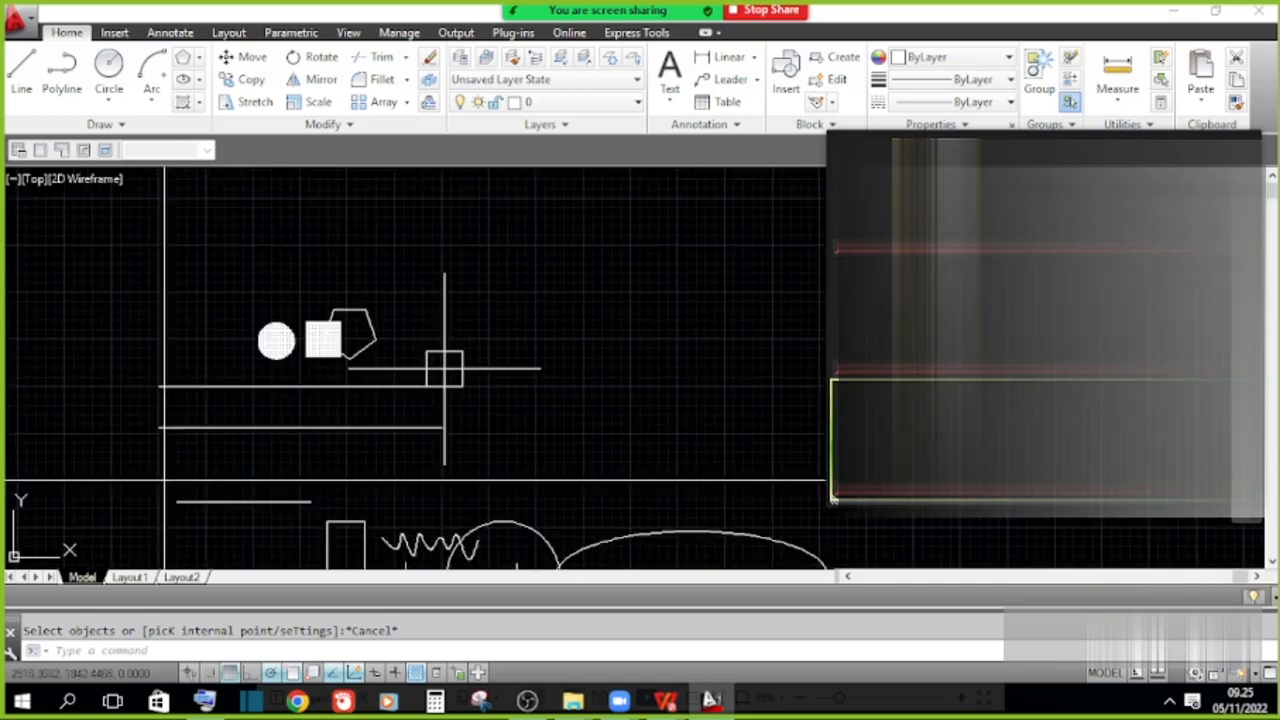
pyautogui.scroll(1, 362, 339)
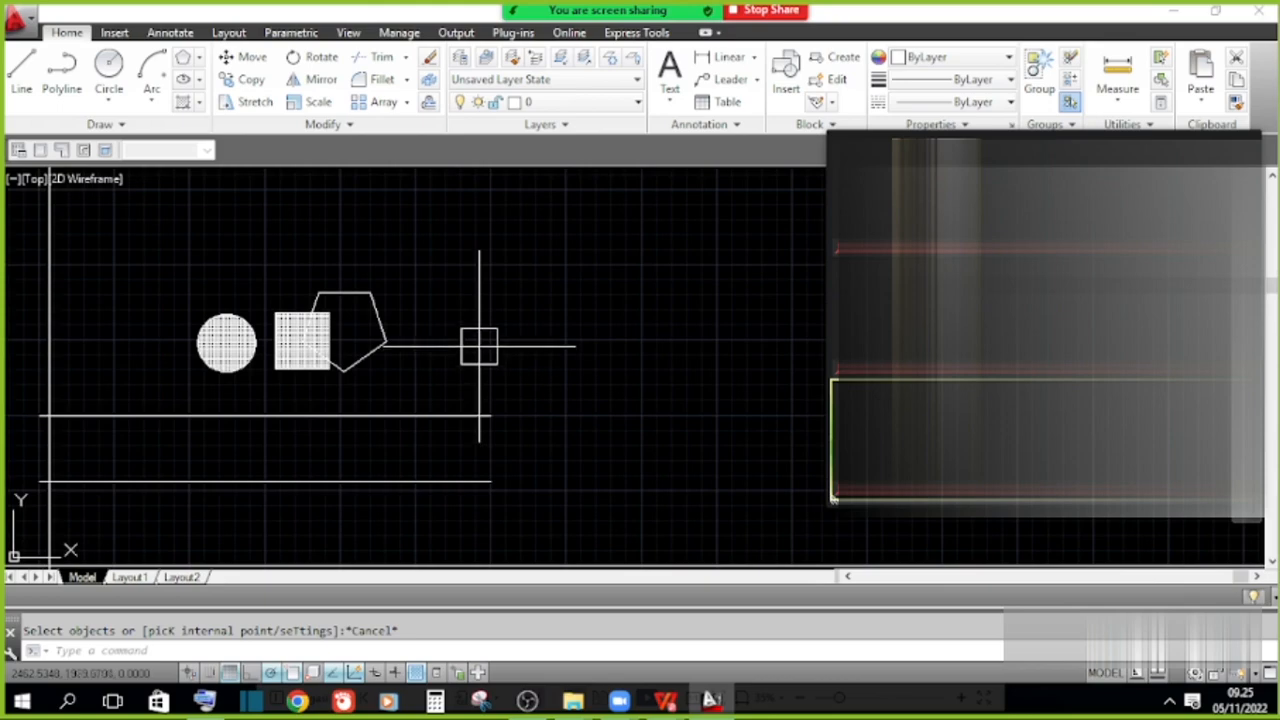
pyautogui.moveTo(406, 320)
pyautogui.mouseDown(button='middle')
pyautogui.moveTo(410, 350)
pyautogui.moveTo(441, 331)
pyautogui.mouseUp(button='middle')
pyautogui.scroll(4, 417, 329)
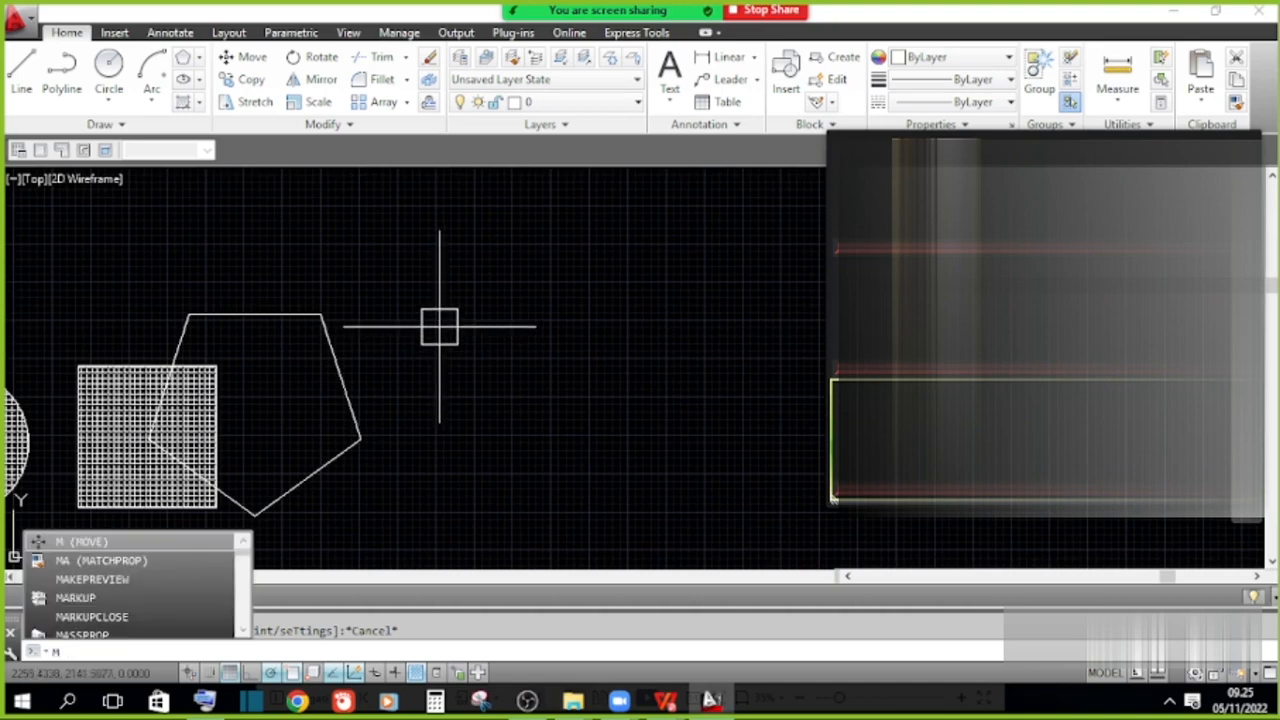
pyautogui.write('l')
pyautogui.press('Return')
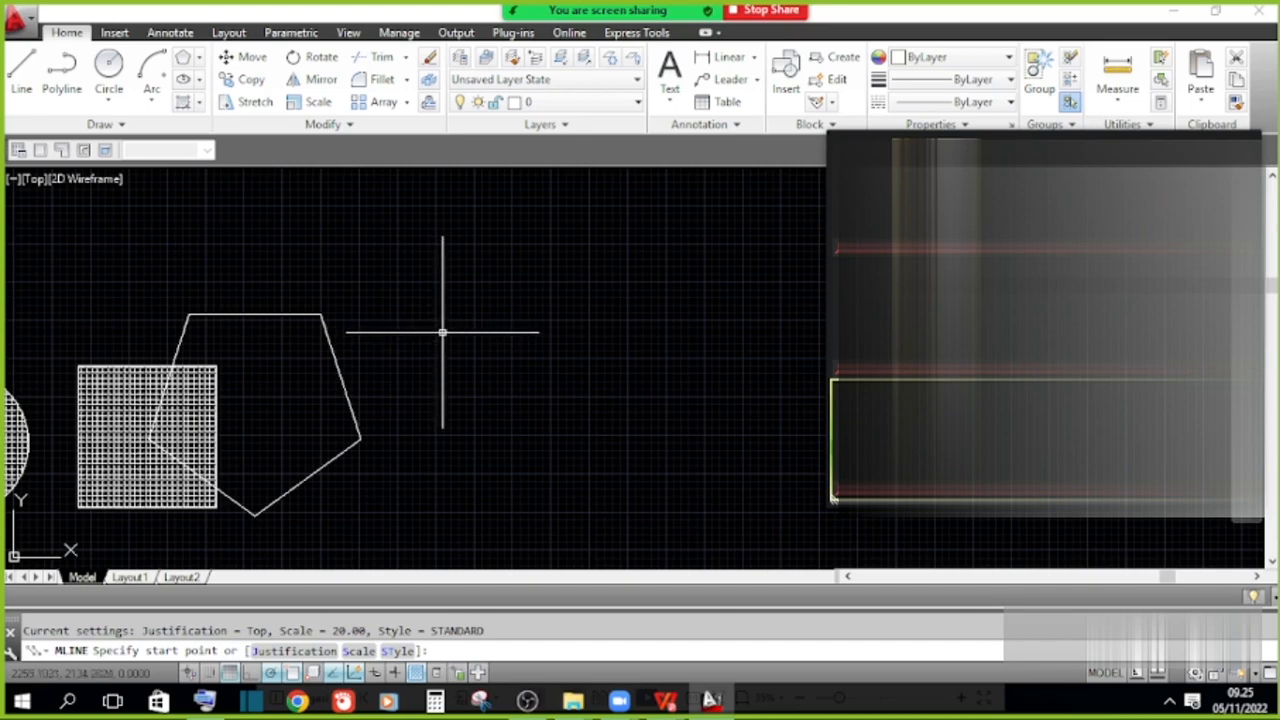
pyautogui.moveTo(443, 334); pyautogui.dragTo(433, 344, button='middle')
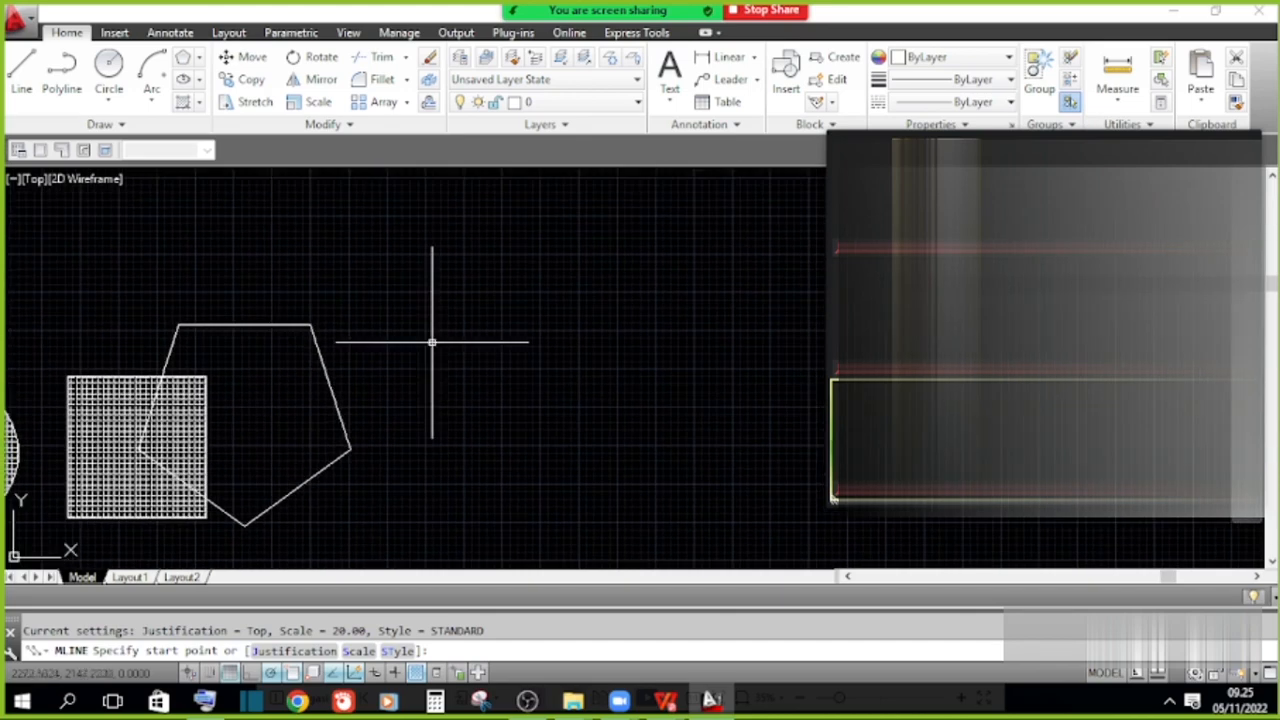
pyautogui.click(389, 291)
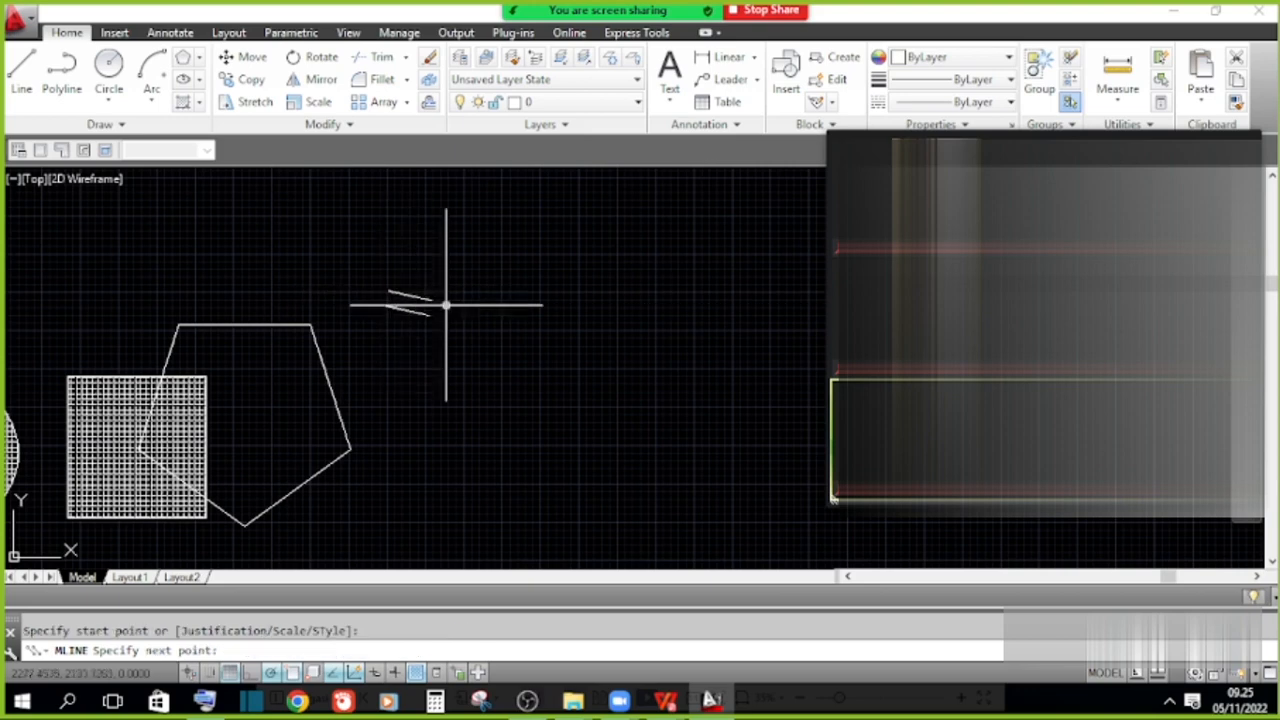
pyautogui.click(674, 291)
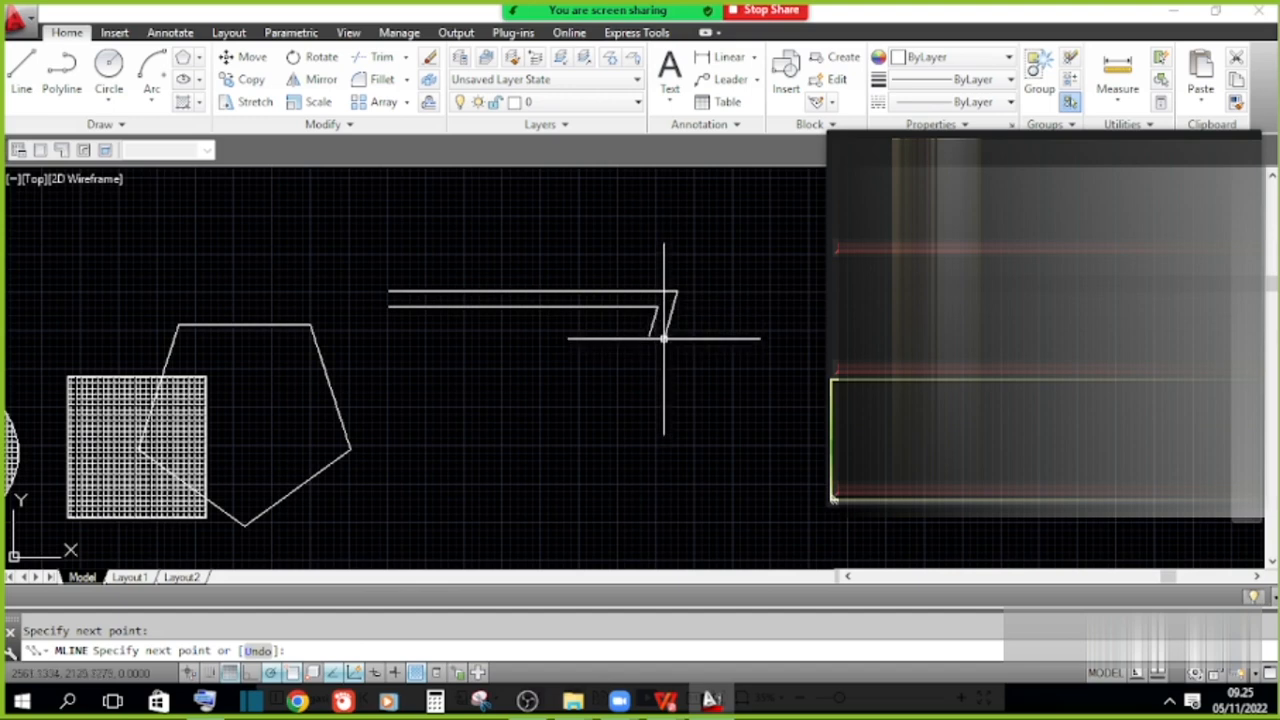
pyautogui.scroll(2, 660, 313)
pyautogui.press('Escape')
# Add a vertical linear dimension between the two parallel lines of the multiline at its left end.
pyautogui.moveTo(577, 335); pyautogui.dragTo(581, 345, button='middle')
pyautogui.moveTo(260, 323); pyautogui.dragTo(300, 331, button='middle')
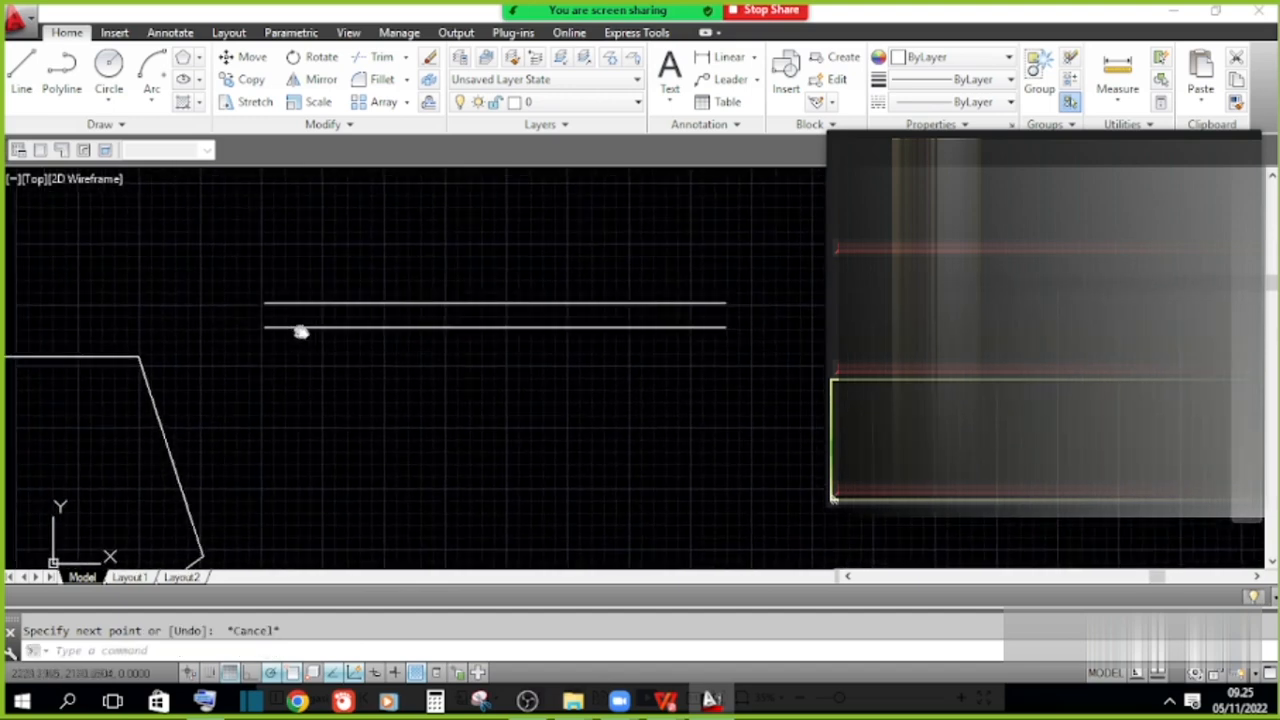
pyautogui.click(286, 317)
pyautogui.press('Escape')
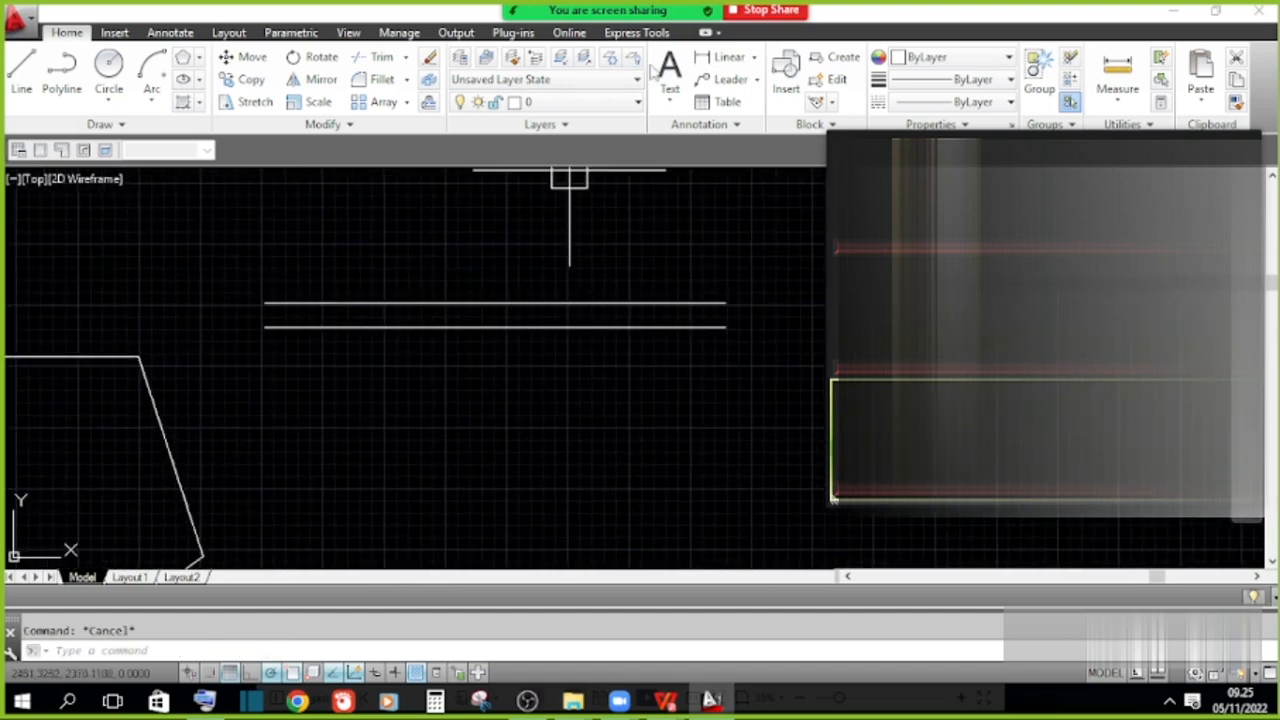
pyautogui.click(726, 57)
pyautogui.scroll(2, 199, 325)
pyautogui.scroll(3, 292, 300)
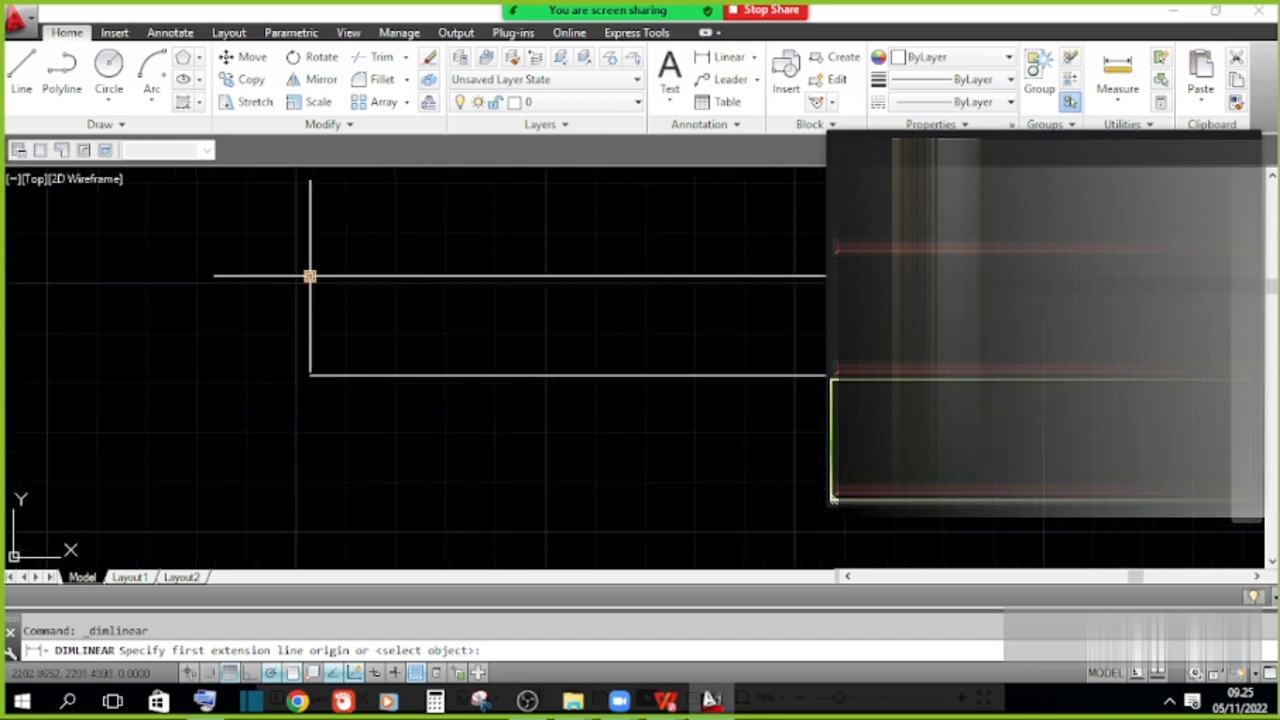
pyautogui.click(309, 277)
pyautogui.click(308, 375)
pyautogui.scroll(4, 341, 334)
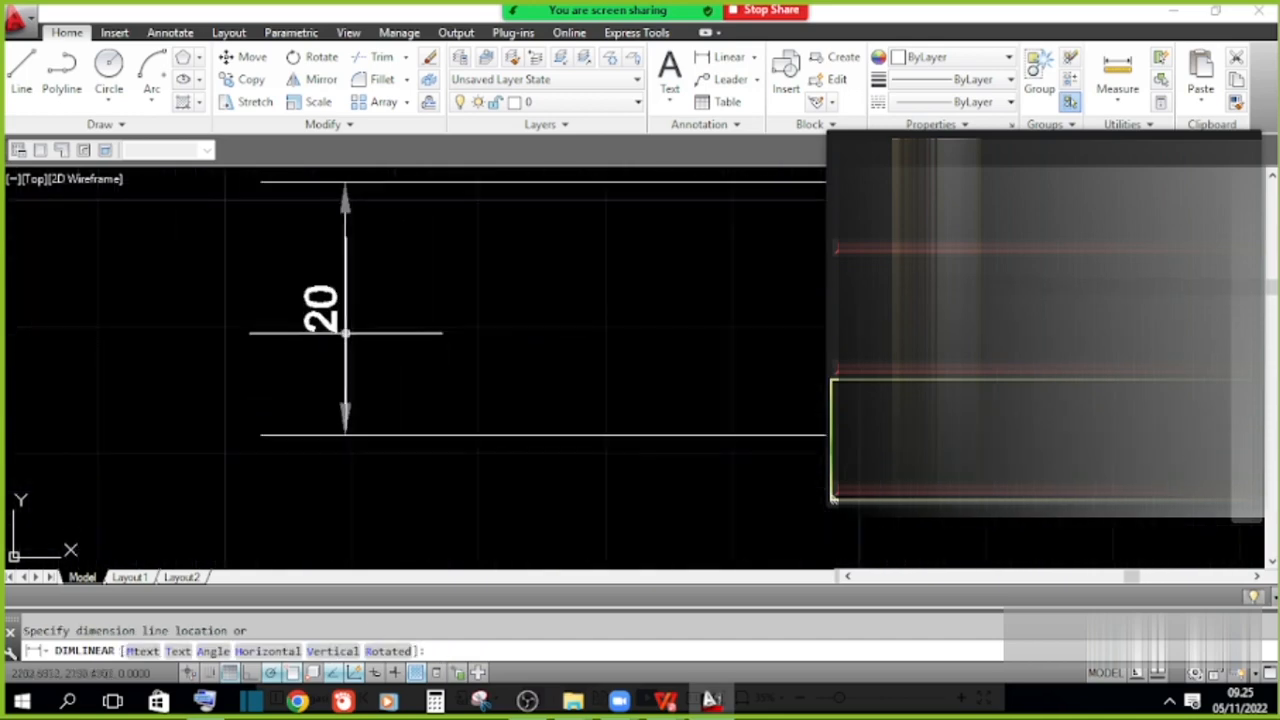
pyautogui.click(358, 314)
pyautogui.scroll(-2, 383, 248)
pyautogui.press('Escape')
pyautogui.scroll(-4, 354, 294)
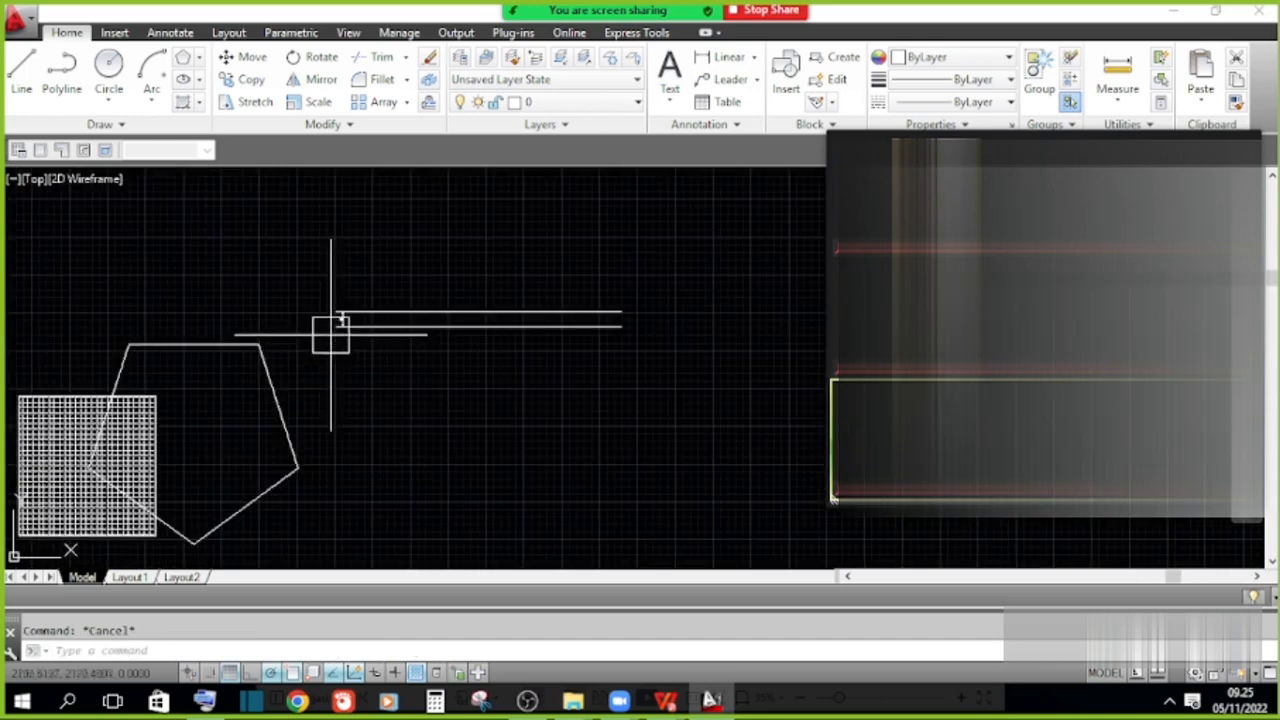
# Draw a second, shorter horizontal multiline below the dimensioned one, keeping Top justification and scale 20.
pyautogui.scroll(5, 334, 306)
pyautogui.moveTo(383, 365)
pyautogui.mouseDown(button='middle')
pyautogui.moveTo(251, 394)
pyautogui.moveTo(163, 391)
pyautogui.moveTo(353, 439)
pyautogui.mouseUp(button='middle')
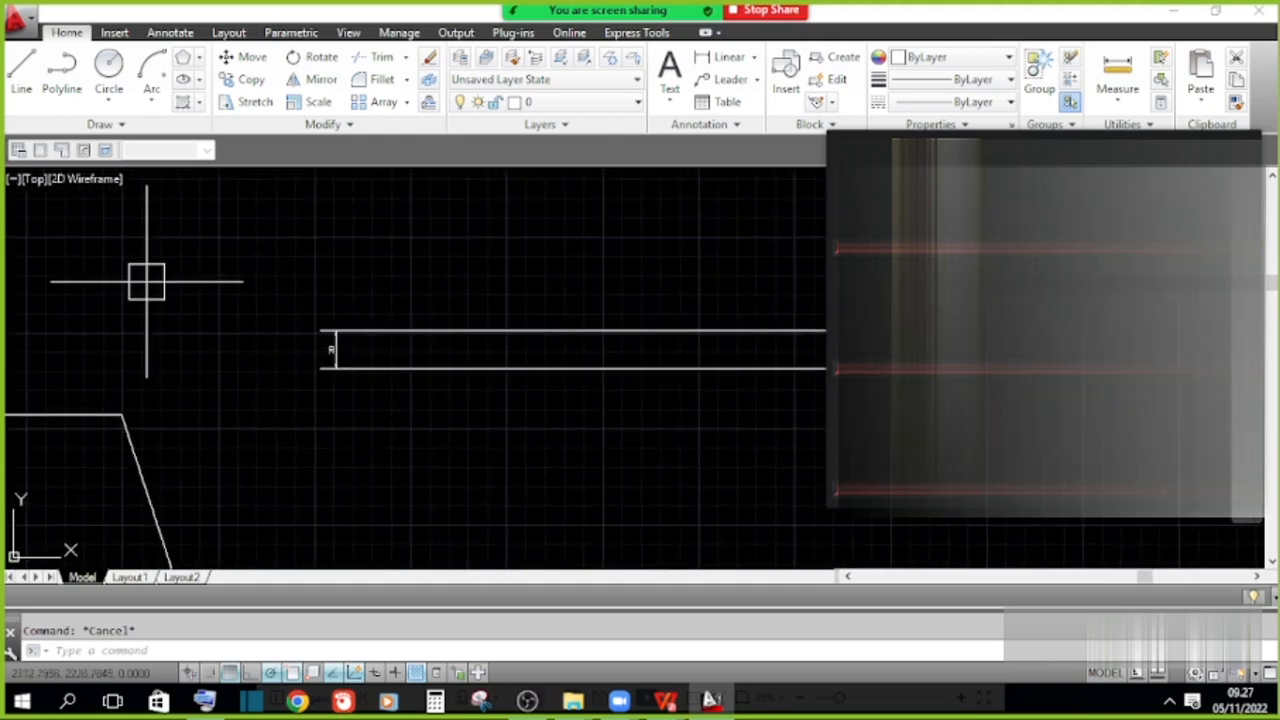
pyautogui.scroll(-4, 227, 301)
pyautogui.moveTo(287, 359); pyautogui.dragTo(301, 350, button='middle')
pyautogui.scroll(2, 327, 355)
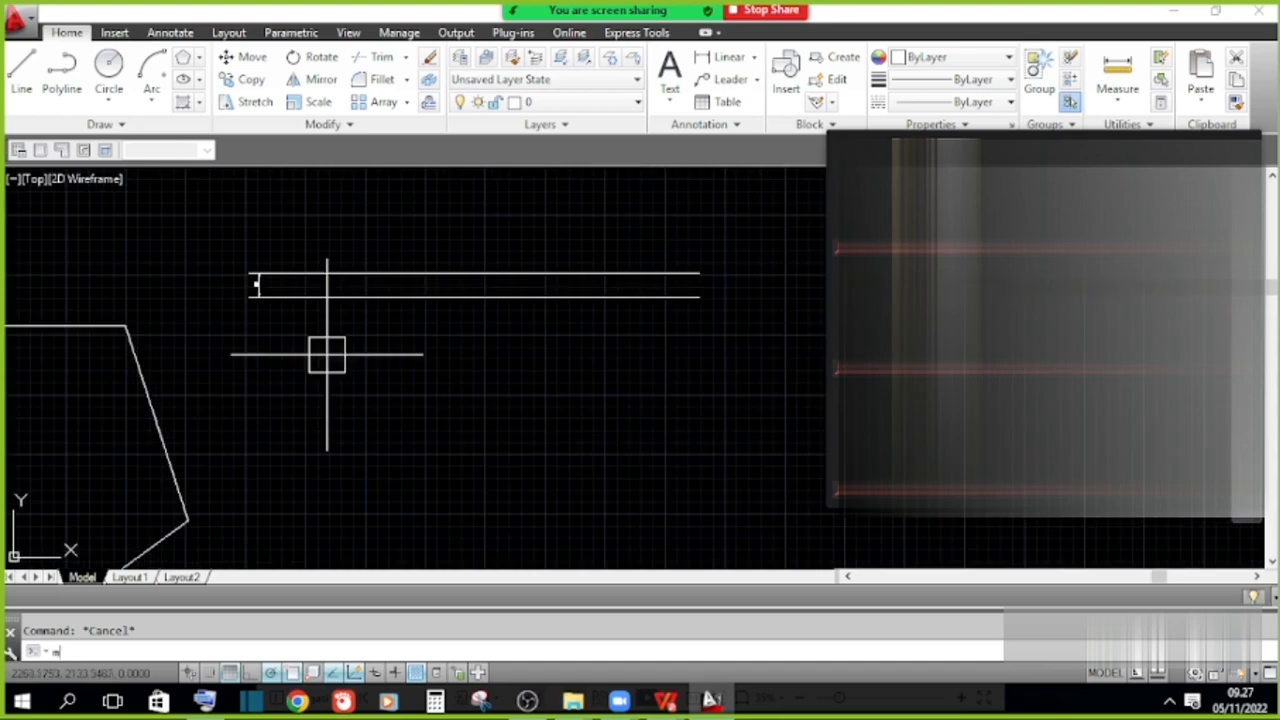
pyautogui.write('l')
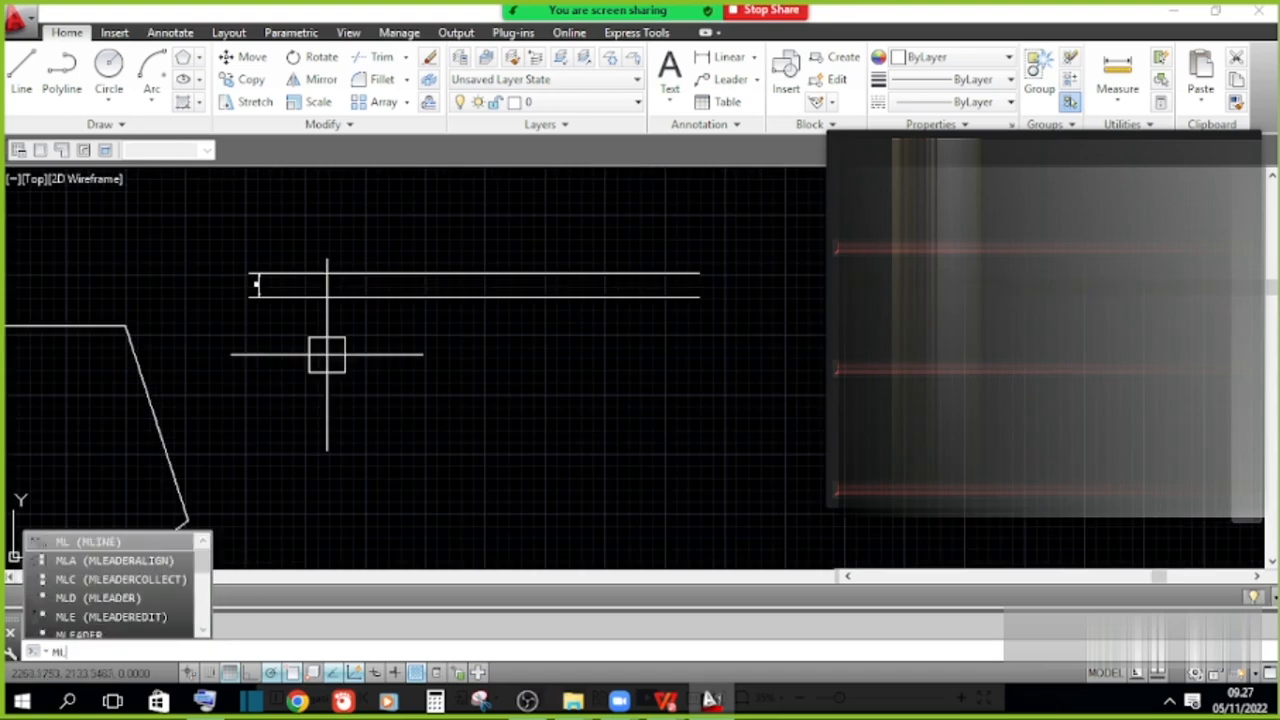
pyautogui.press('Return')
pyautogui.scroll(2, 327, 355)
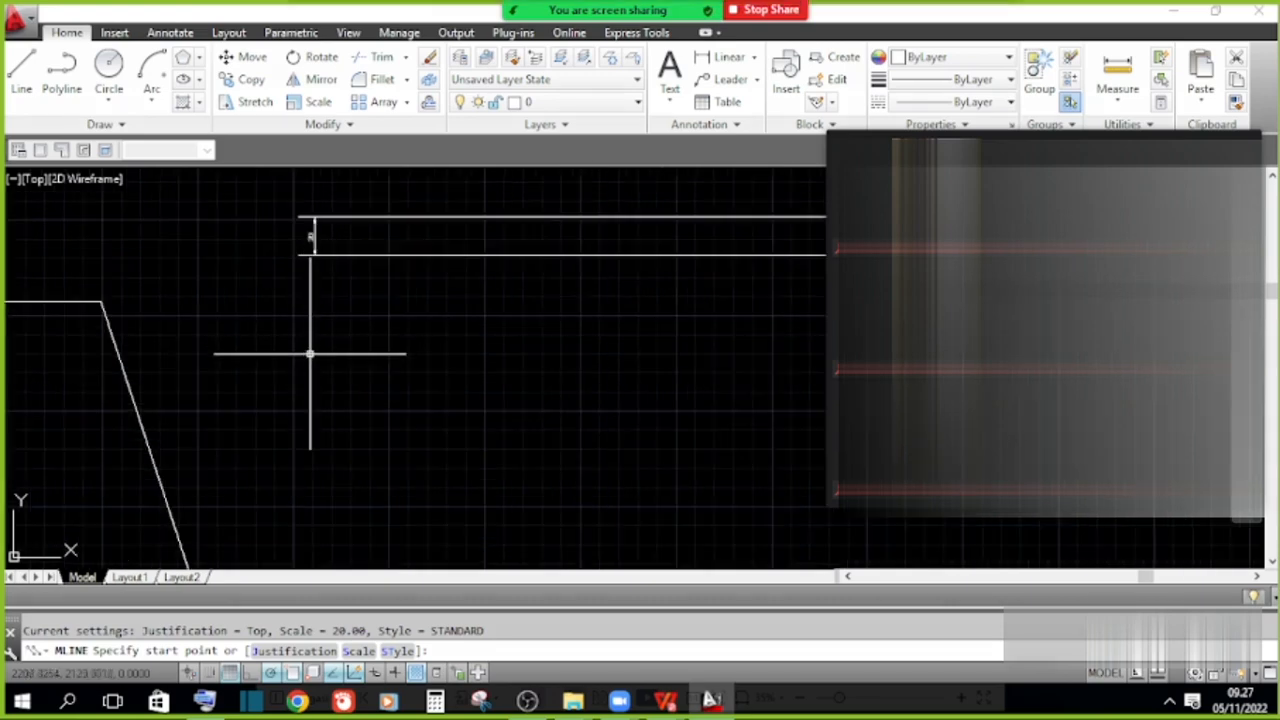
pyautogui.click(310, 353)
pyautogui.scroll(-1, 360, 355)
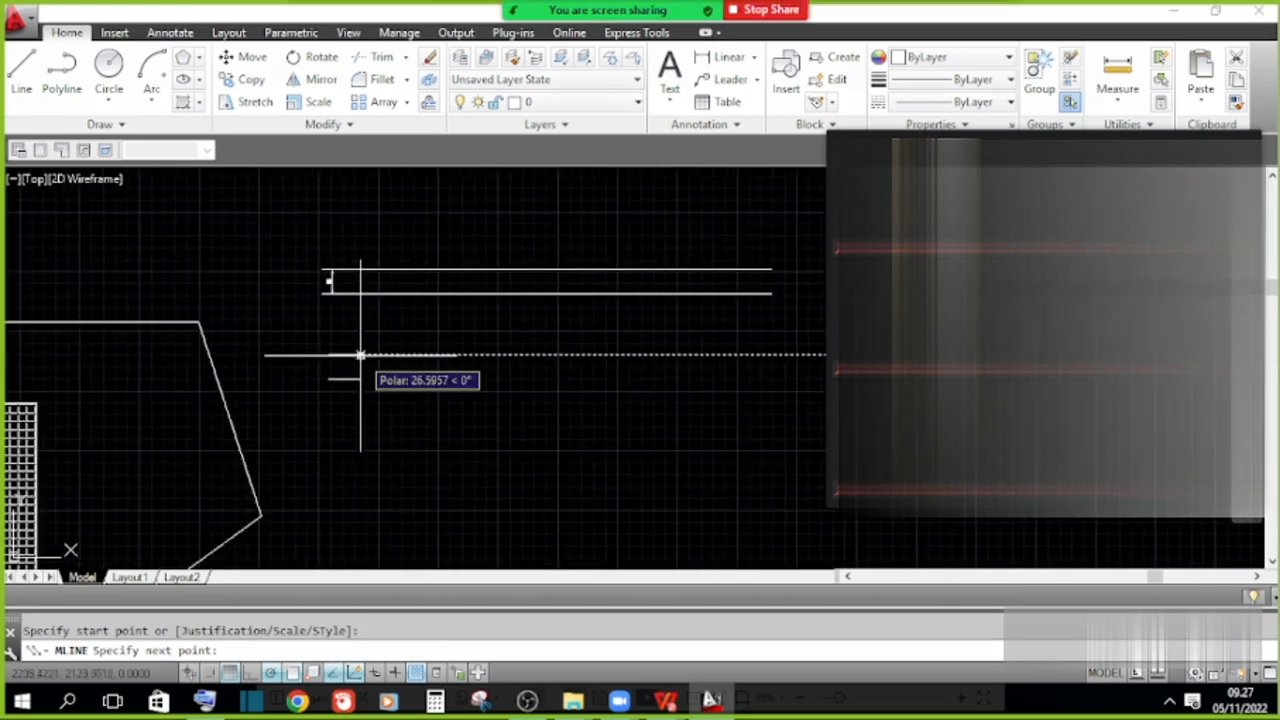
pyautogui.scroll(5, 360, 355)
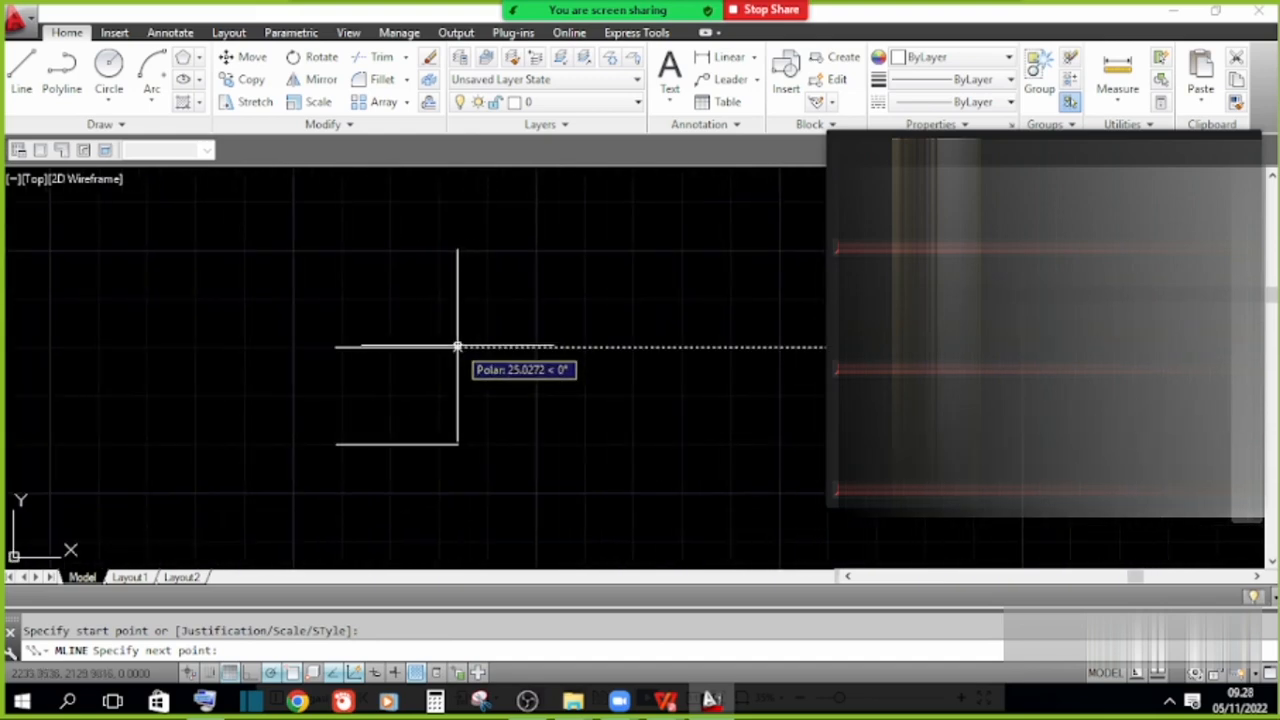
pyautogui.scroll(-3, 406, 337)
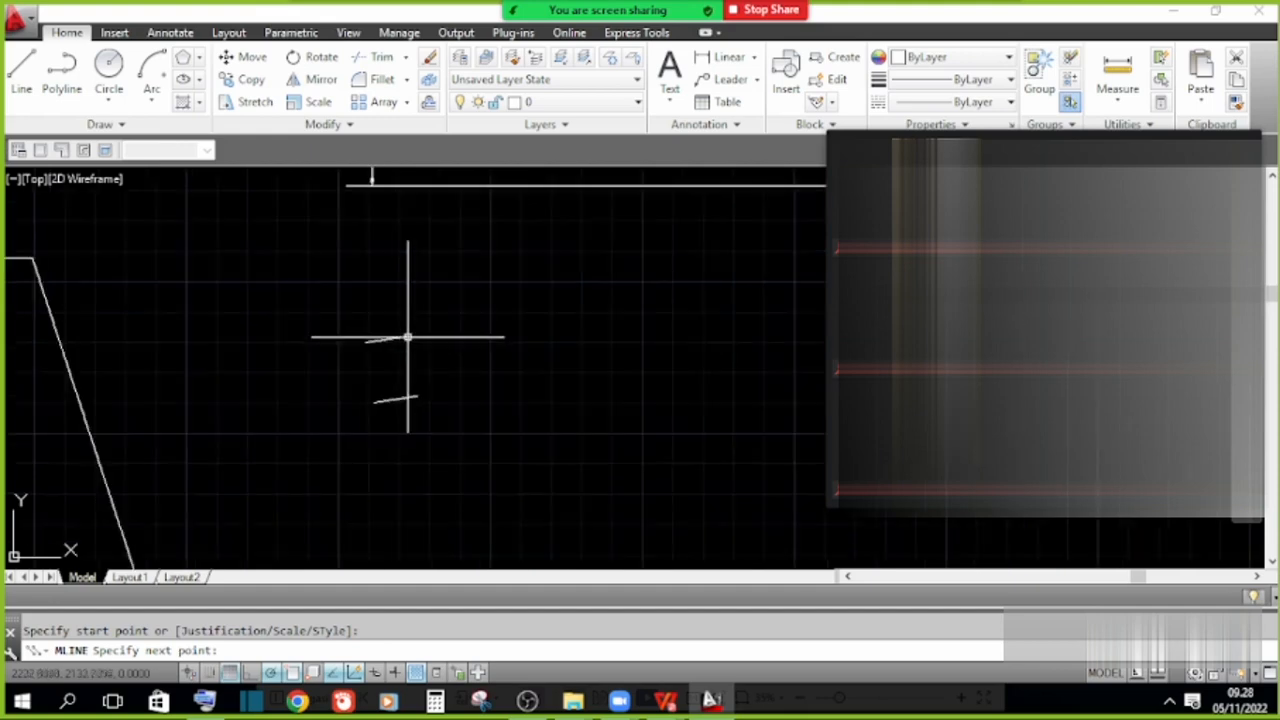
pyautogui.scroll(2, 680, 340)
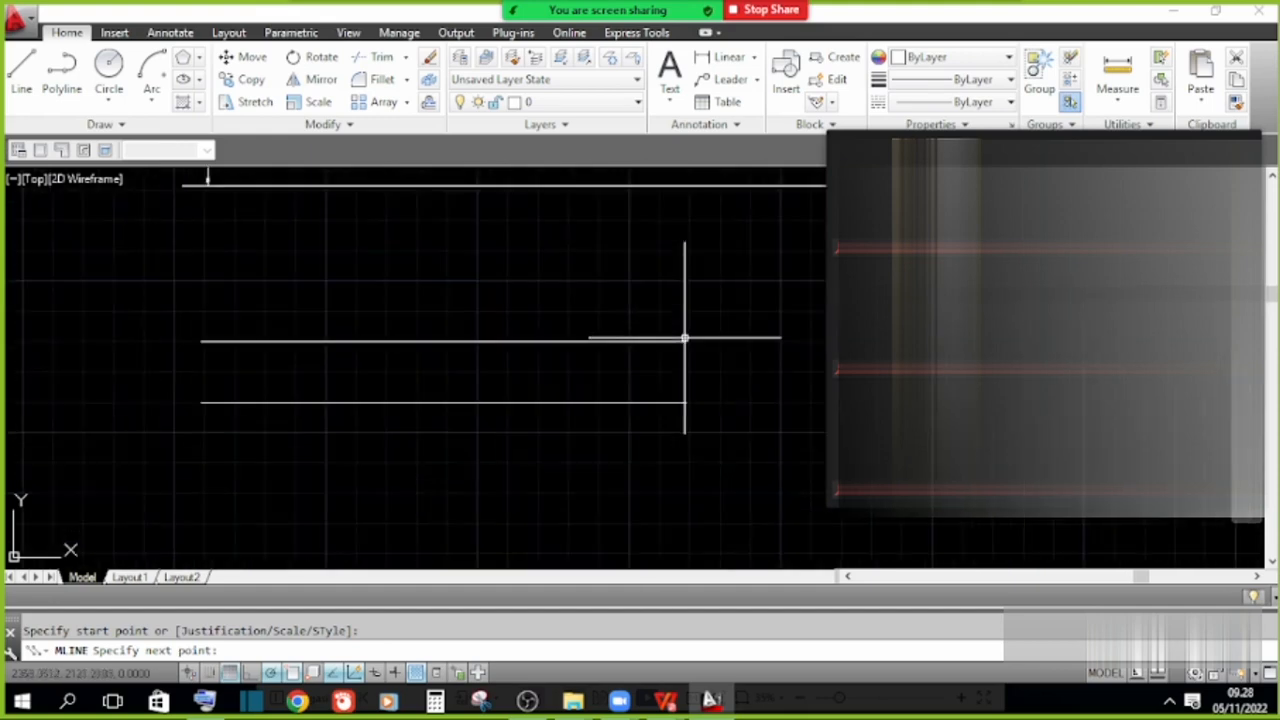
pyautogui.moveTo(678, 340); pyautogui.dragTo(771, 340, button='middle')
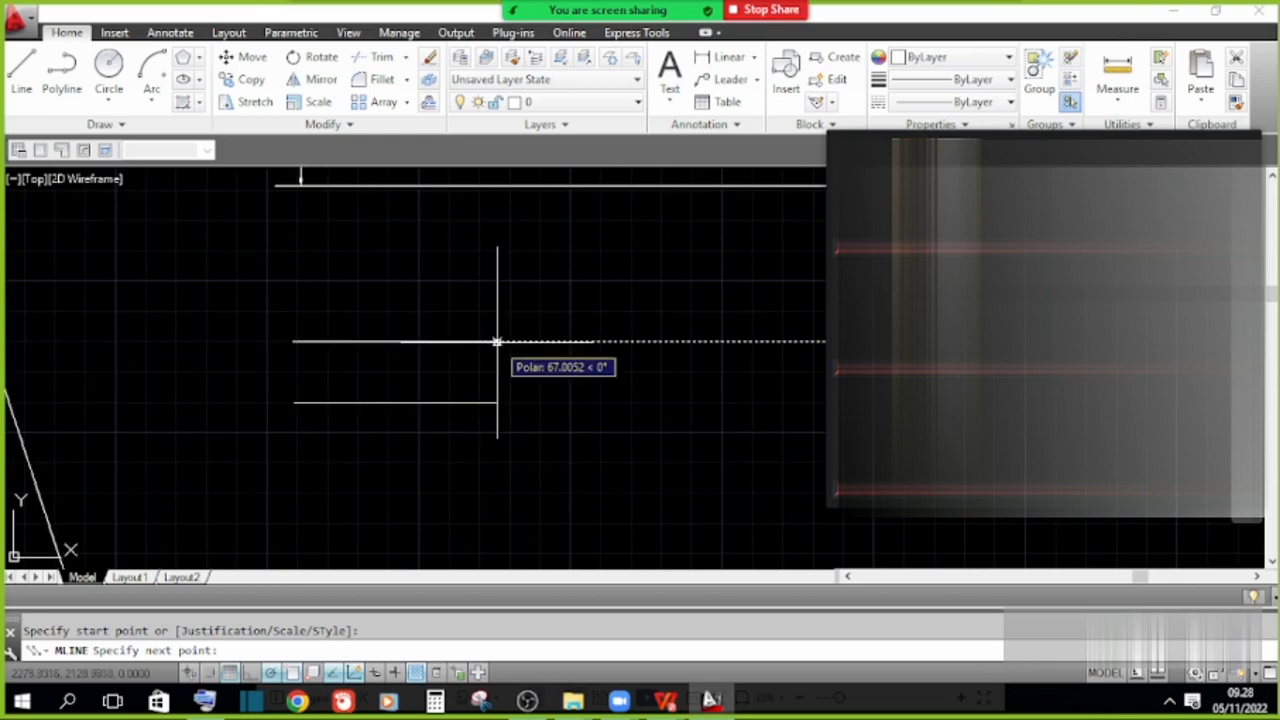
pyautogui.scroll(-2, 497, 342)
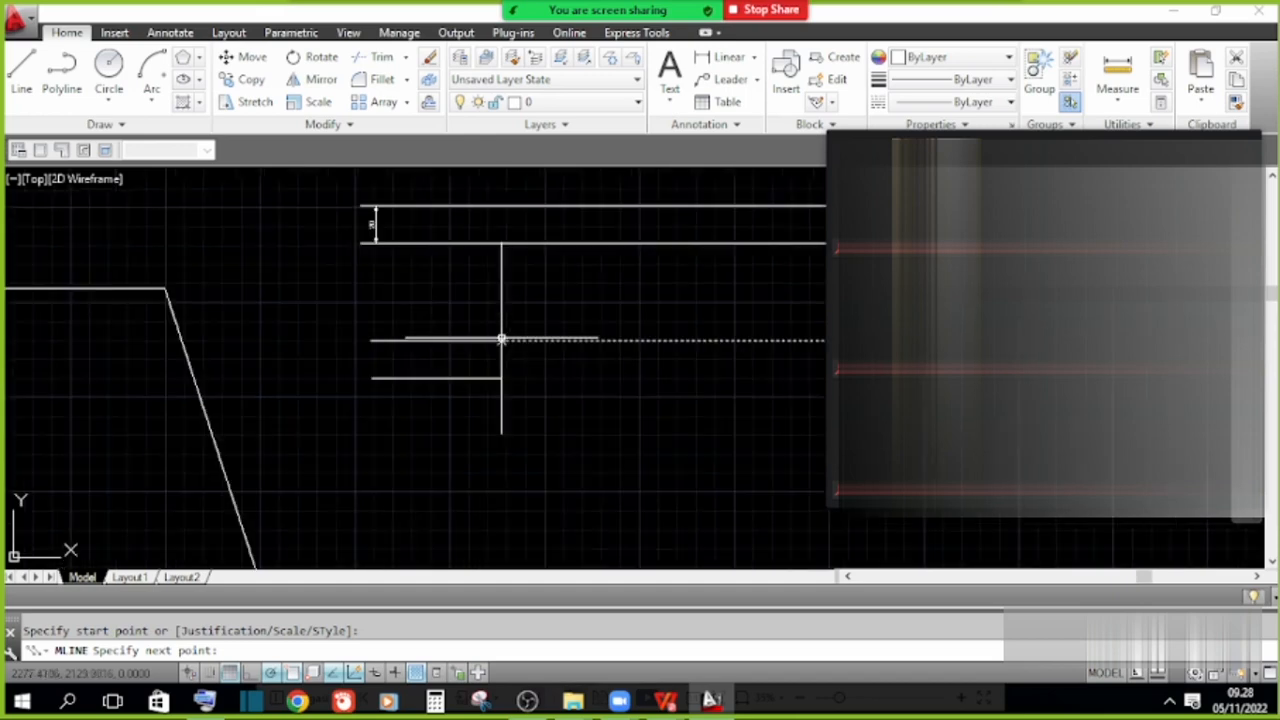
pyautogui.click(646, 342)
pyautogui.press('Escape')
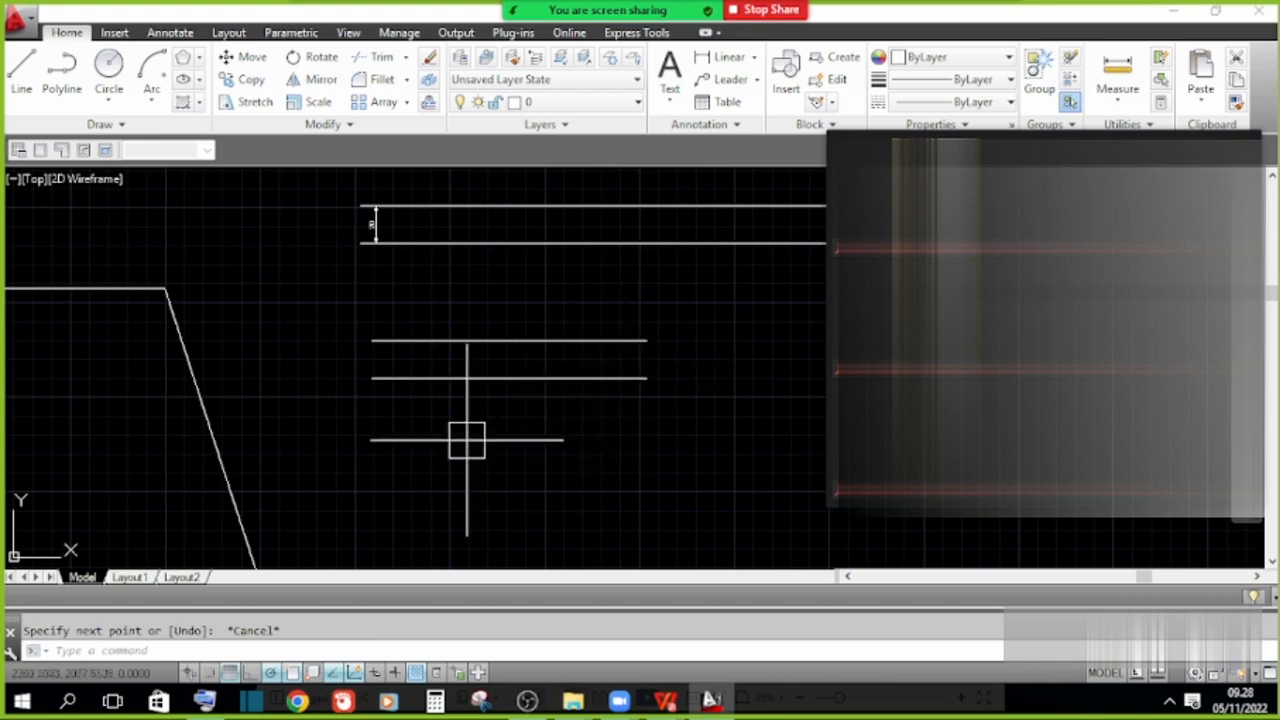
# Draw a horizontal multiline just below the second one, using Zero justification, scale 20 and the STANDARD style.
pyautogui.scroll(4, 467, 440)
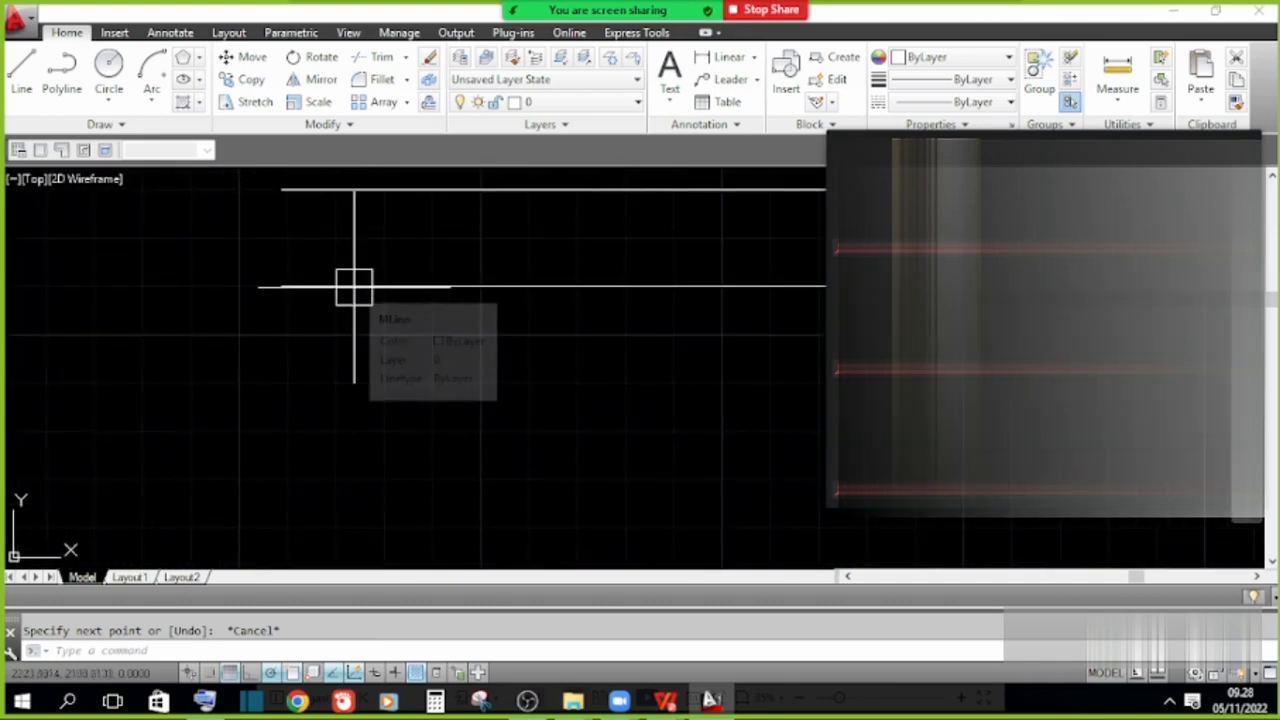
pyautogui.write('ml')
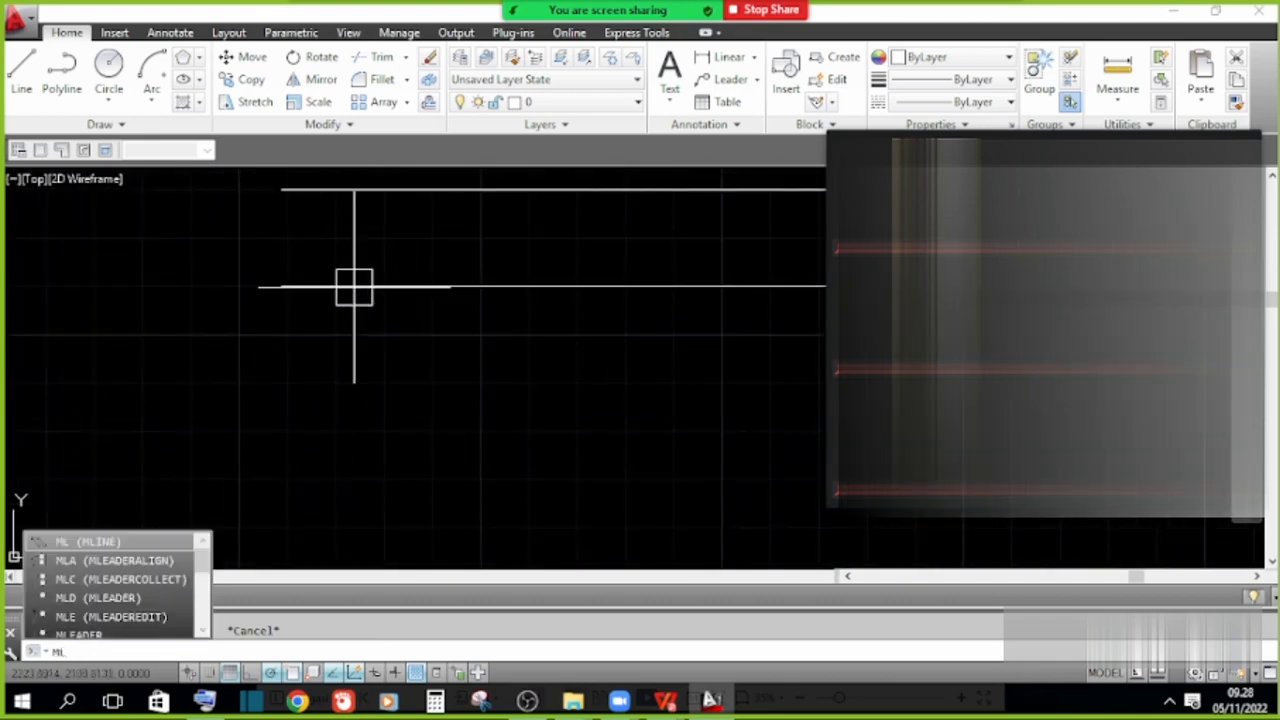
pyautogui.press('Return')
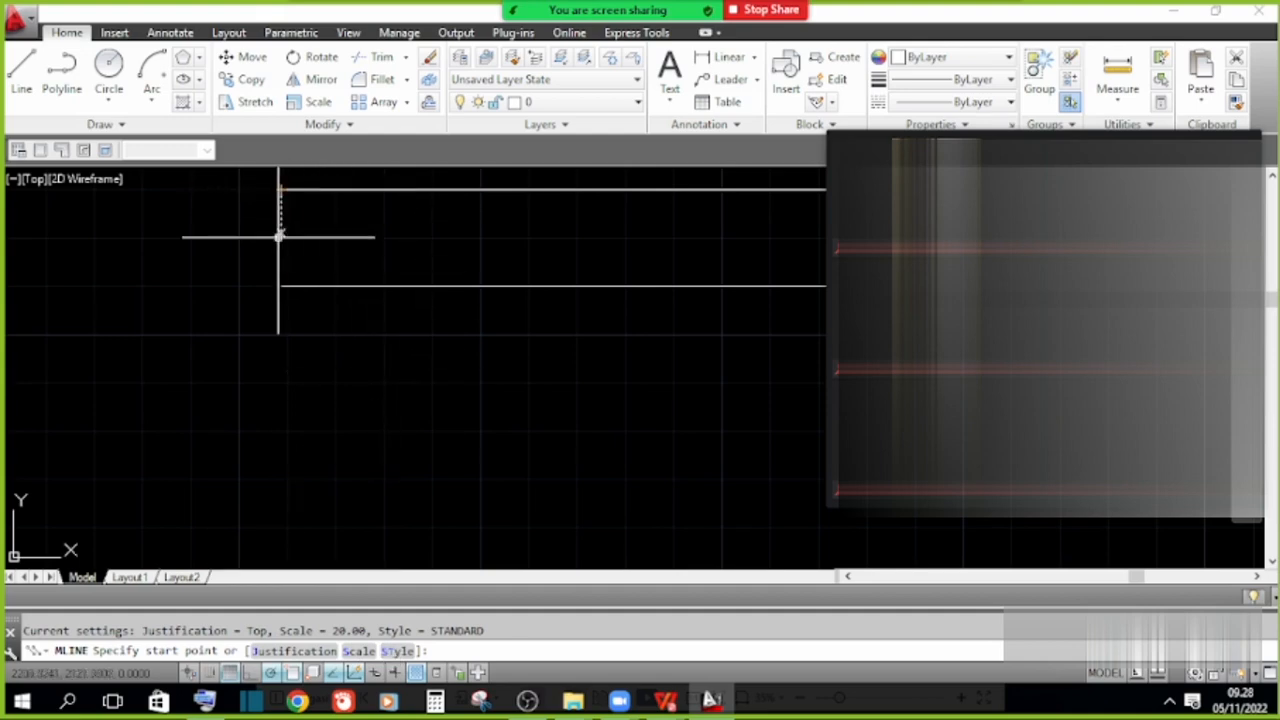
pyautogui.click(272, 652)
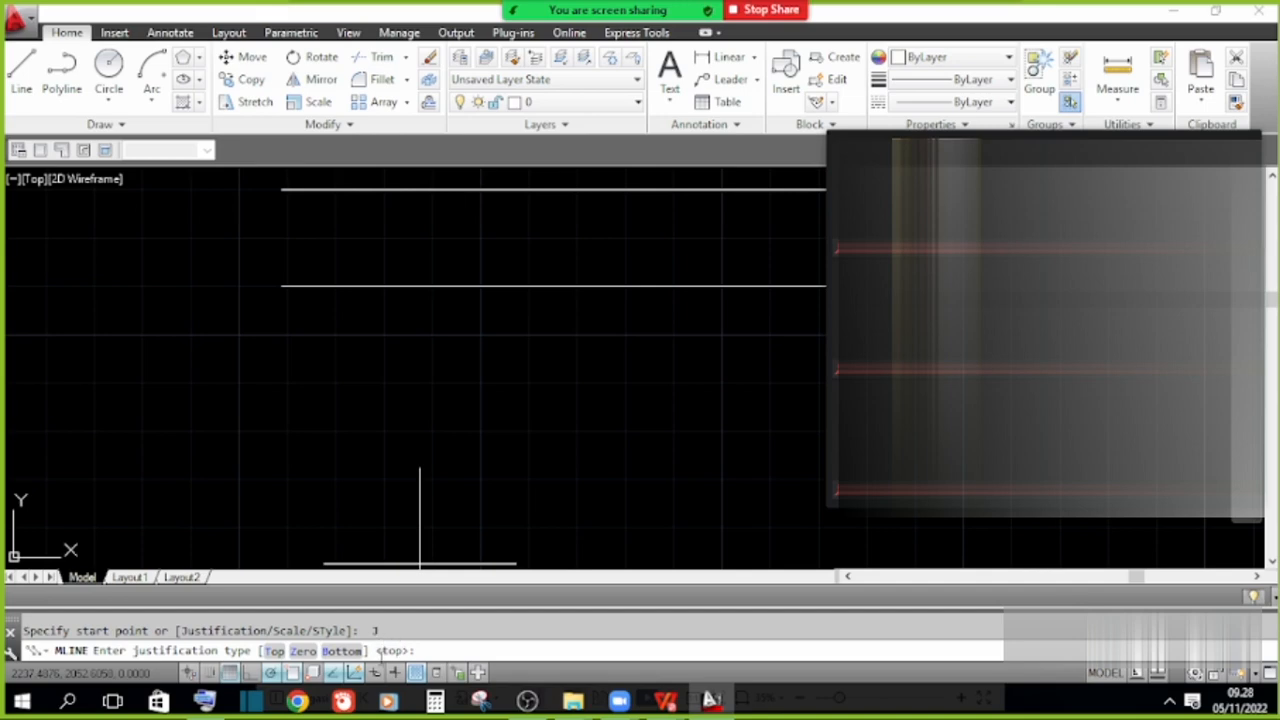
pyautogui.click(303, 651)
pyautogui.scroll(-3, 323, 271)
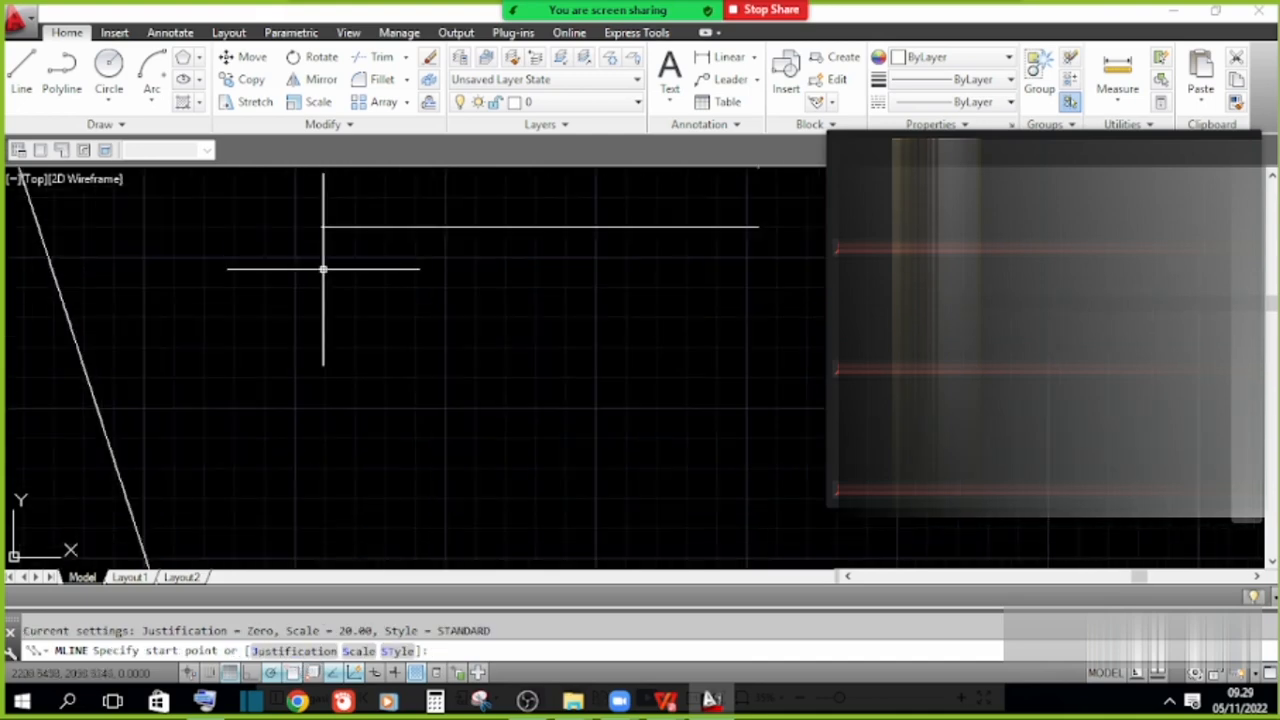
pyautogui.scroll(2, 323, 271)
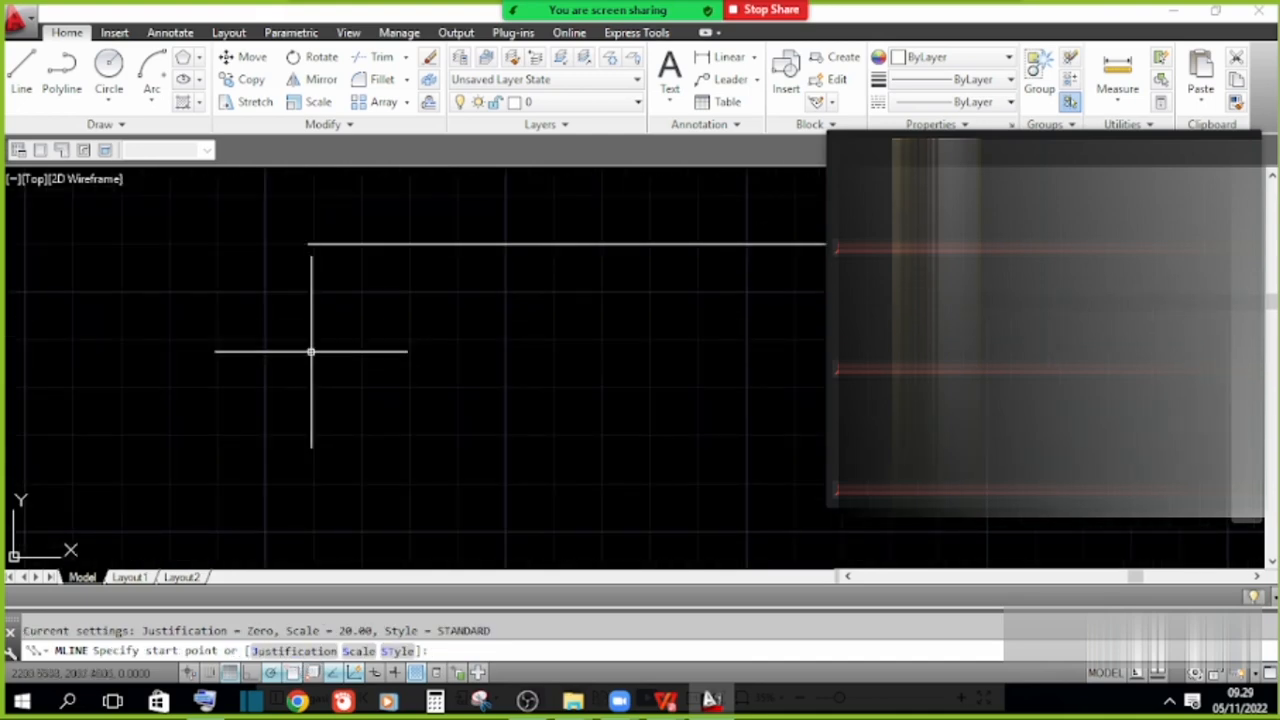
pyautogui.click(311, 359)
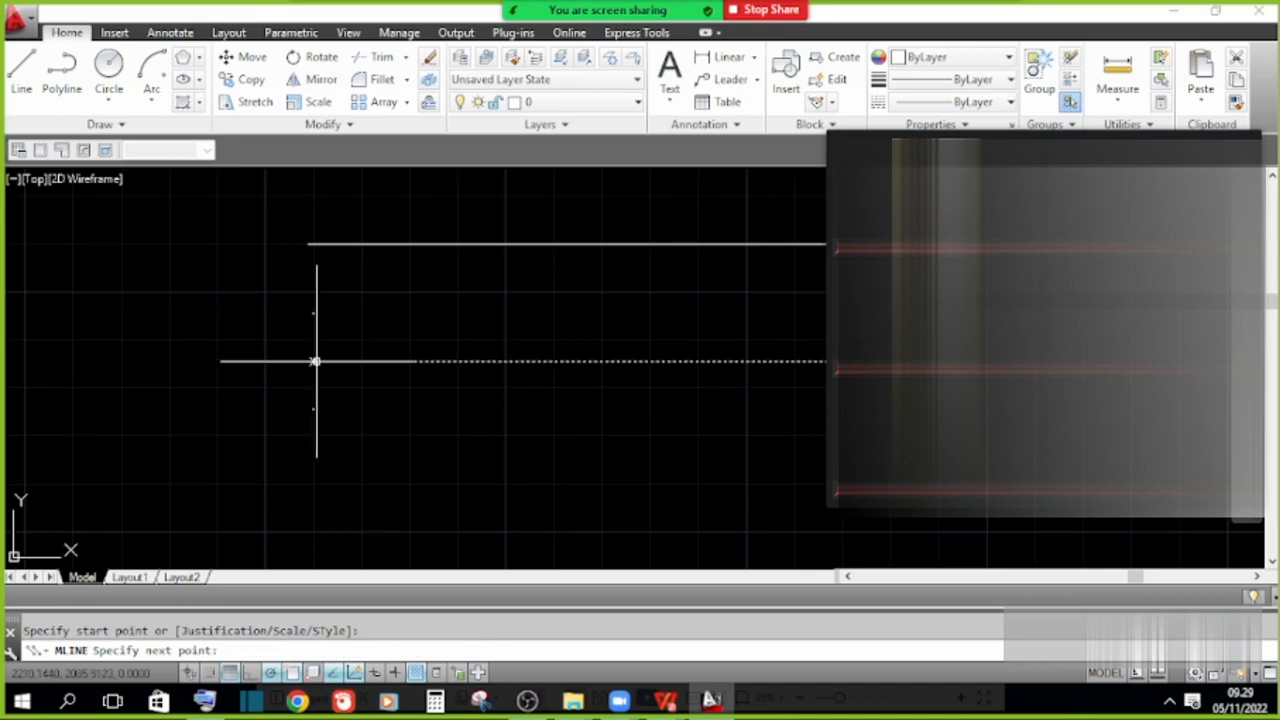
pyautogui.scroll(-2, 384, 360)
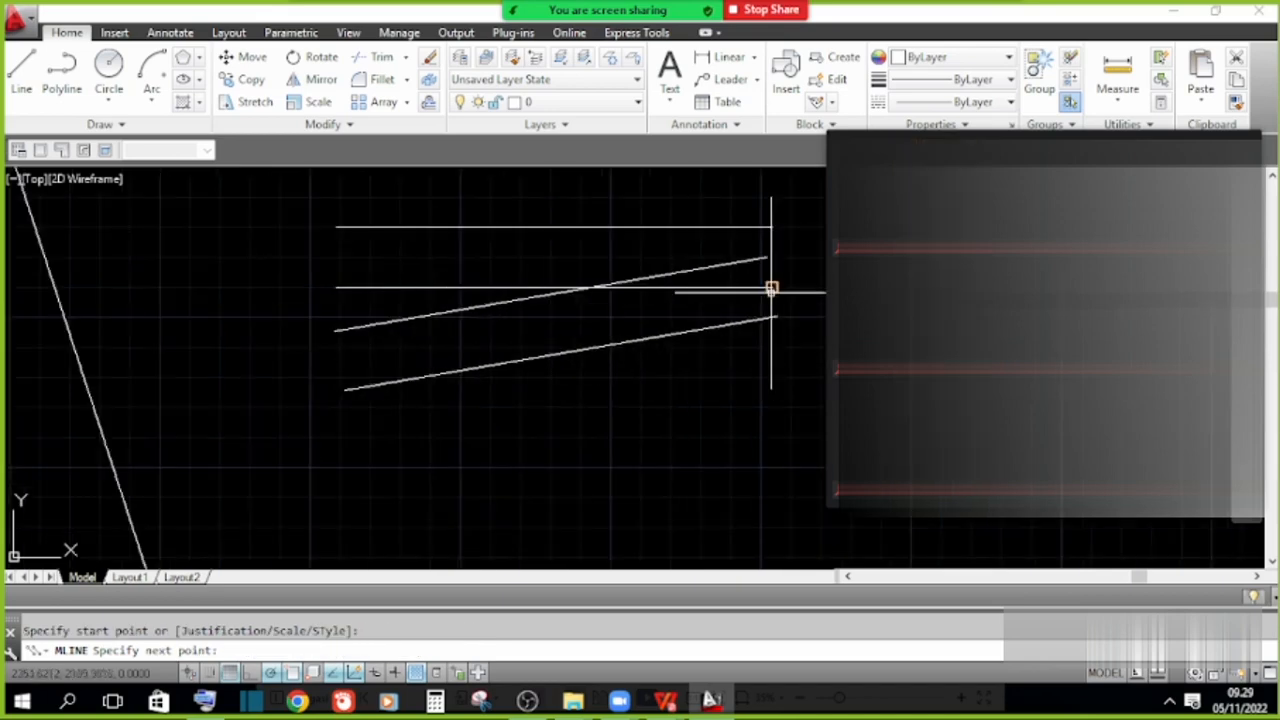
pyautogui.click(762, 360)
pyautogui.moveTo(611, 426); pyautogui.dragTo(556, 342, button='middle')
pyautogui.press('Escape')
pyautogui.moveTo(541, 387); pyautogui.dragTo(542, 426, button='middle')
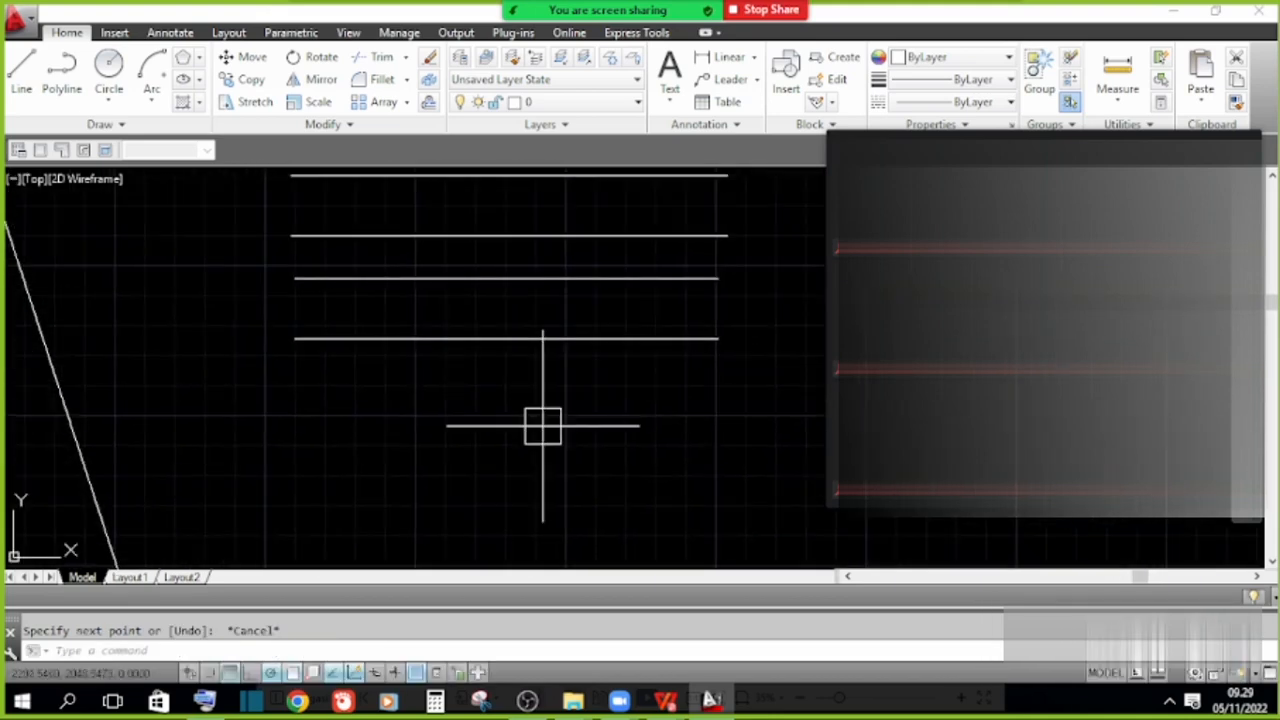
# Draw another horizontal multiline of similar length below the Zero-justified one, using Bottom justification and scale 20.
pyautogui.write('m')
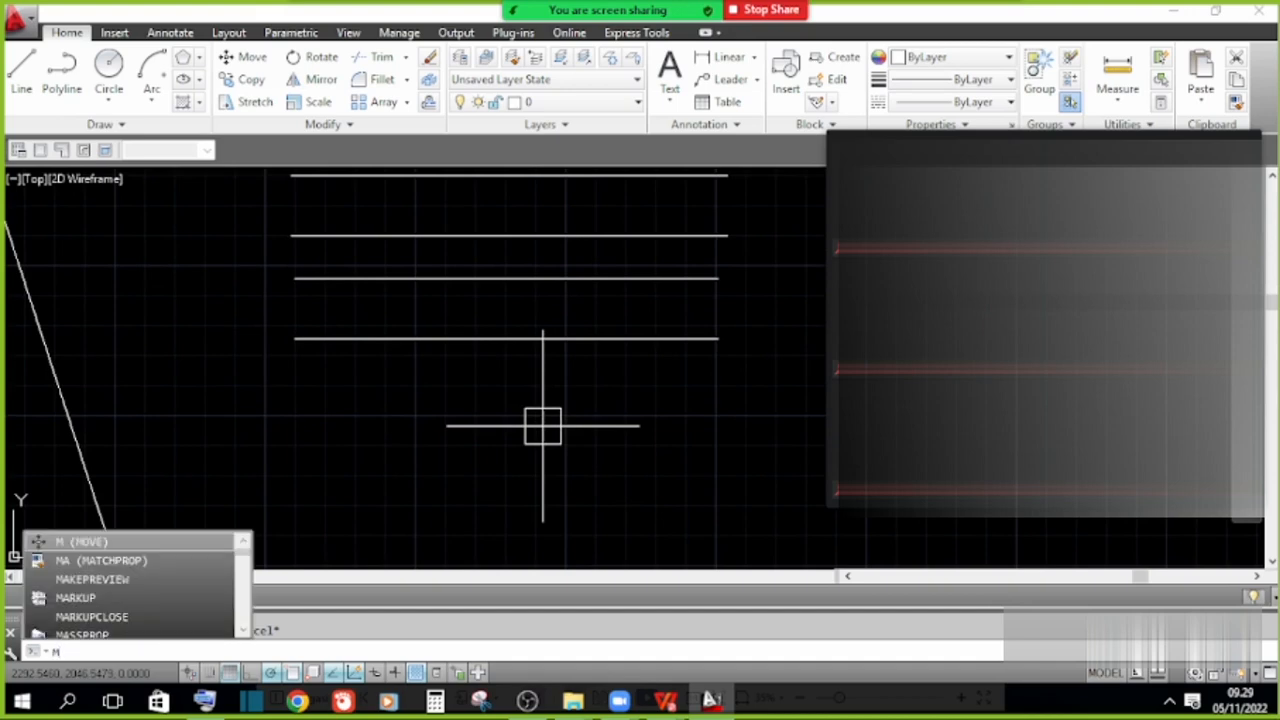
pyautogui.write('l')
pyautogui.press('Return')
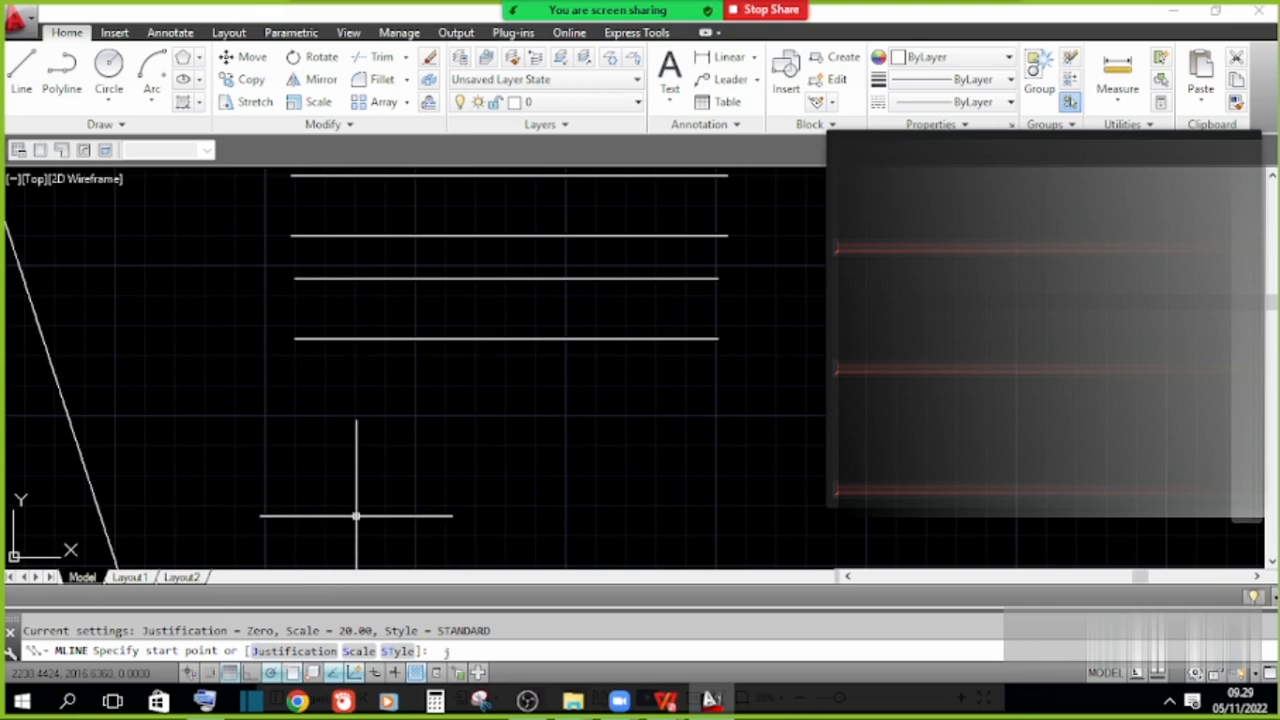
pyautogui.press('Return')
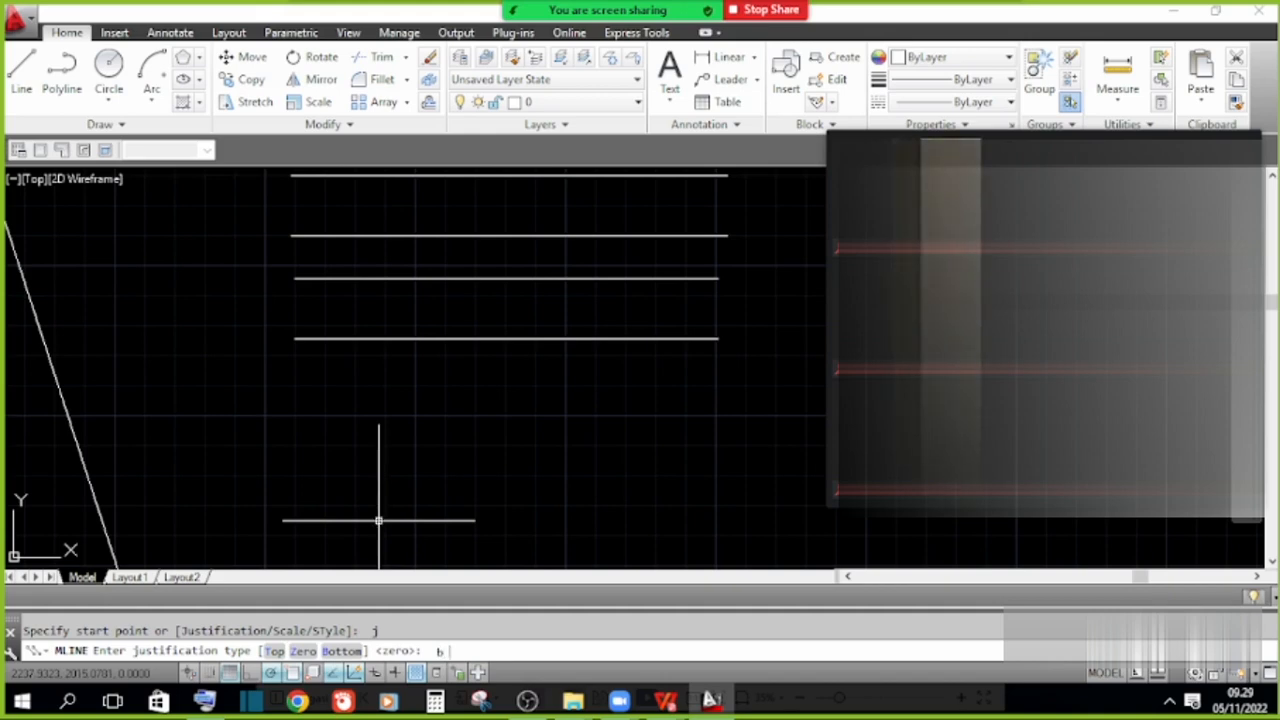
pyautogui.press('Return')
pyautogui.click(299, 428)
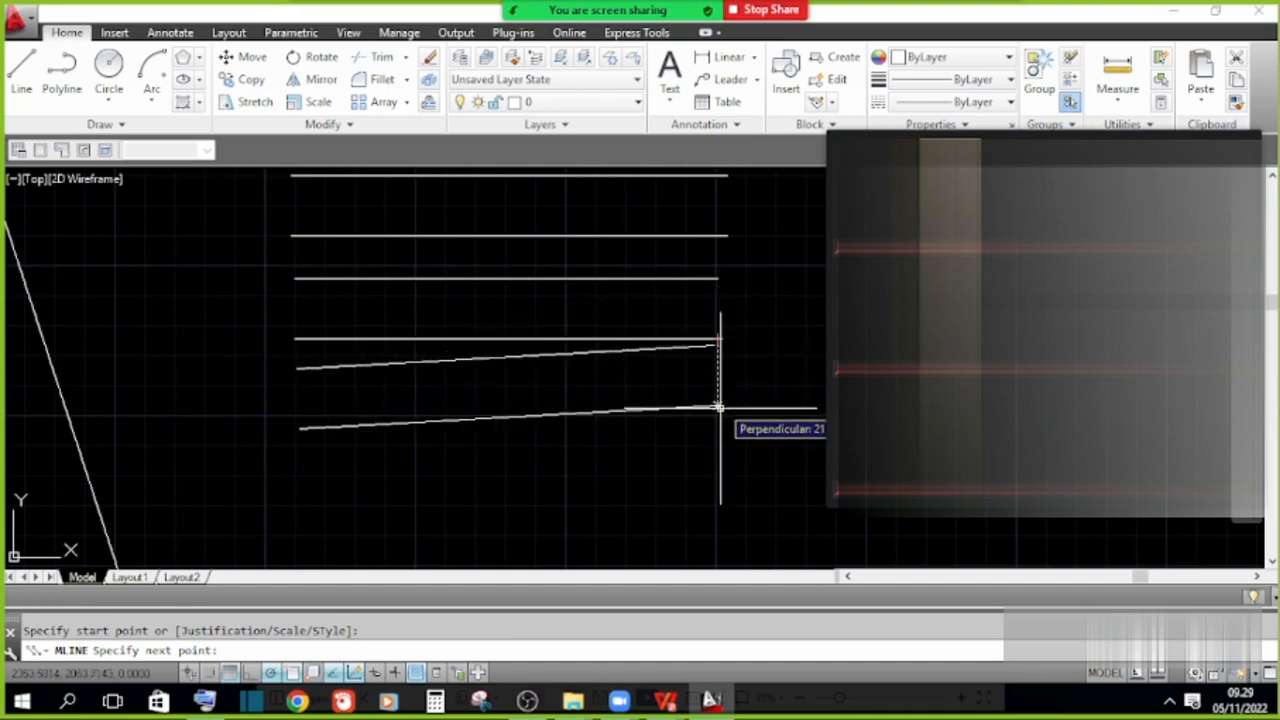
pyautogui.click(718, 428)
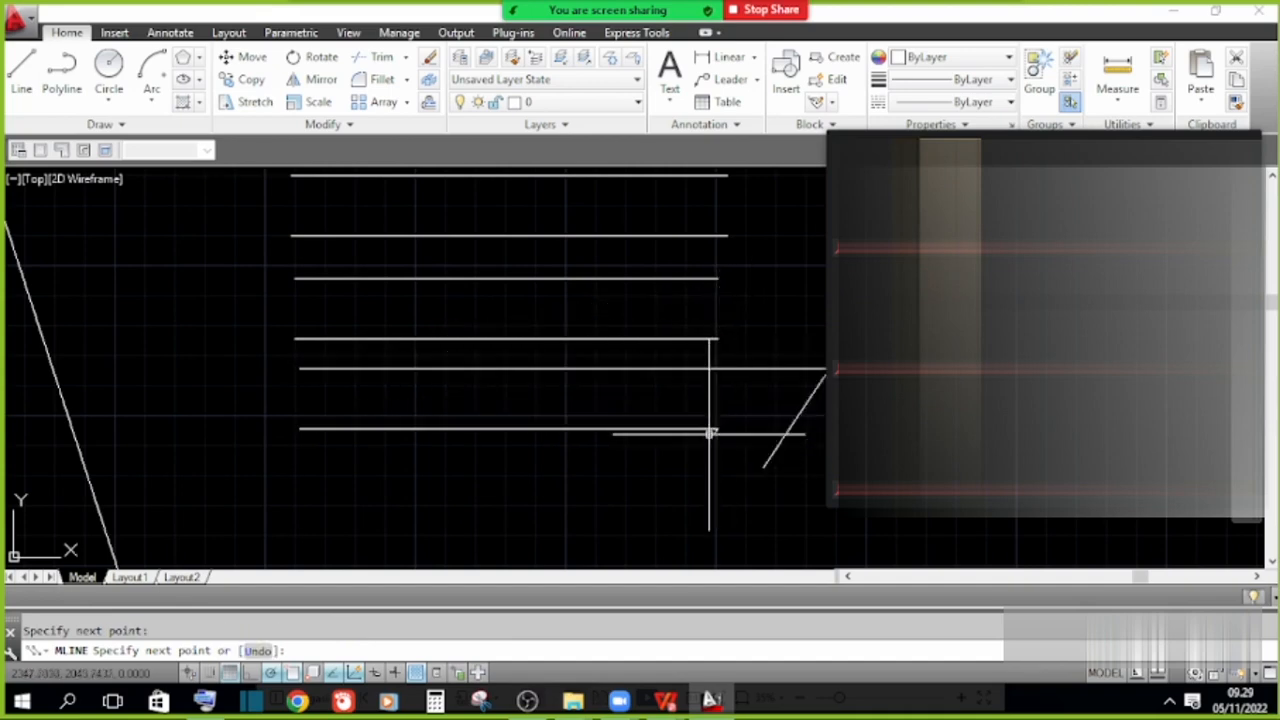
pyautogui.press('Escape')
# Examine the three stacked multilines drawn with Top, Zero and Bottom justification and the dimension showing their line spacing.
pyautogui.scroll(-2, 405, 342)
pyautogui.scroll(2, 386, 300)
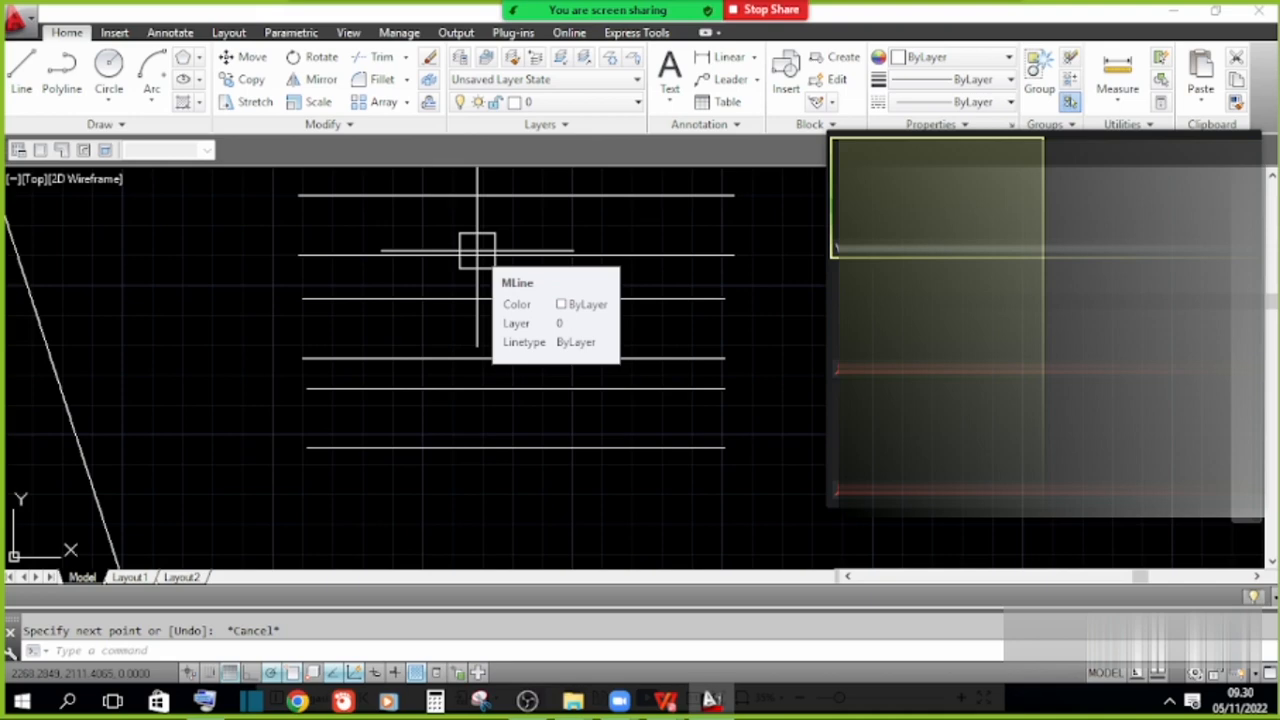
pyautogui.moveTo(537, 286); pyautogui.dragTo(512, 459, button='middle')
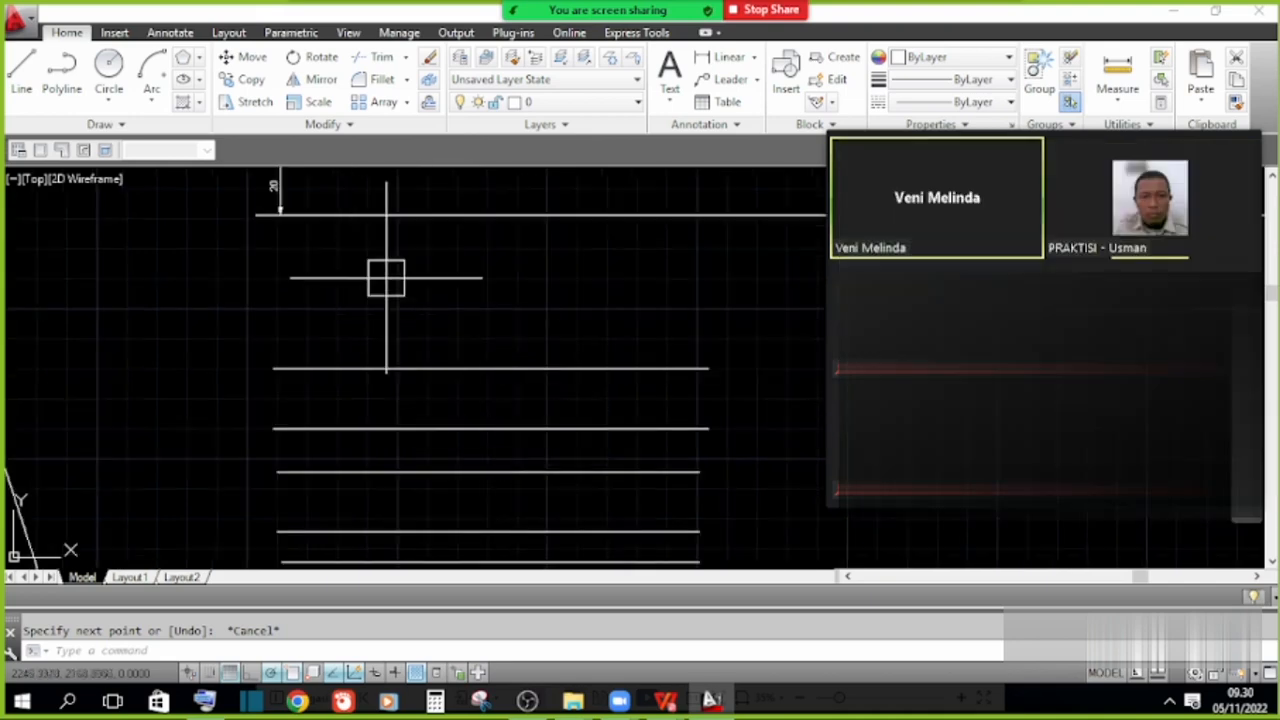
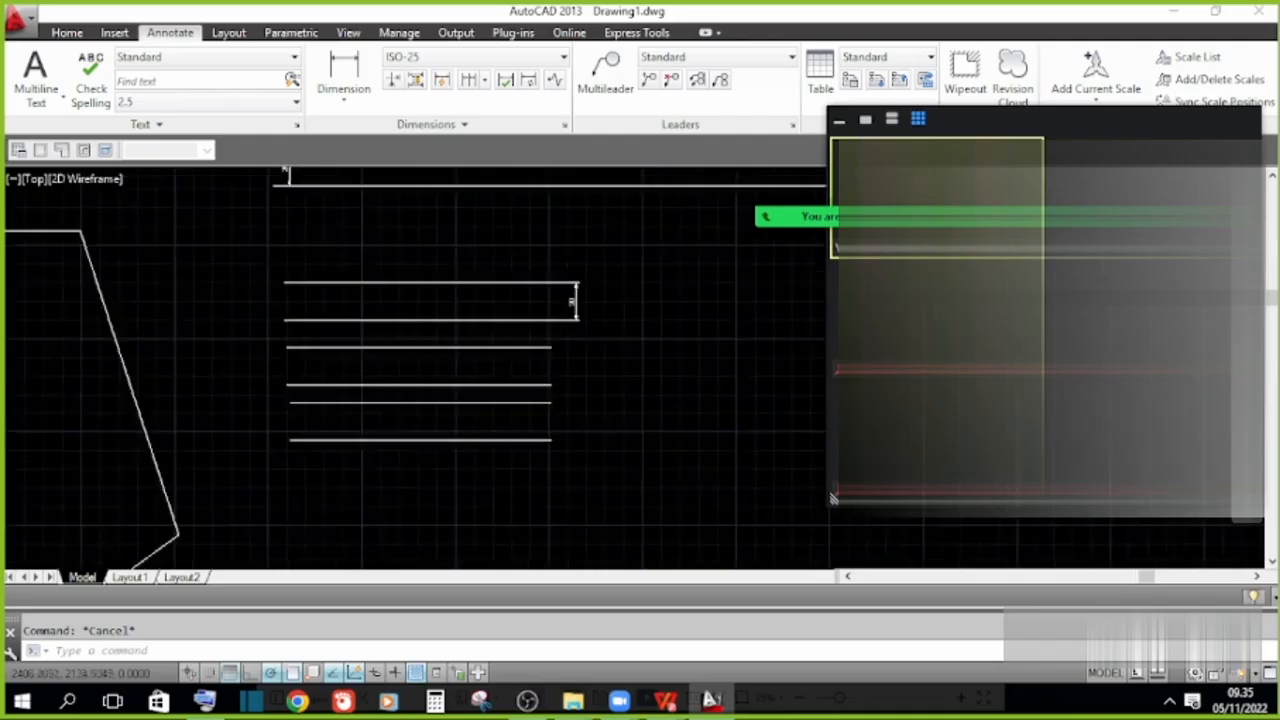
pyautogui.scroll(-2, 548, 310)
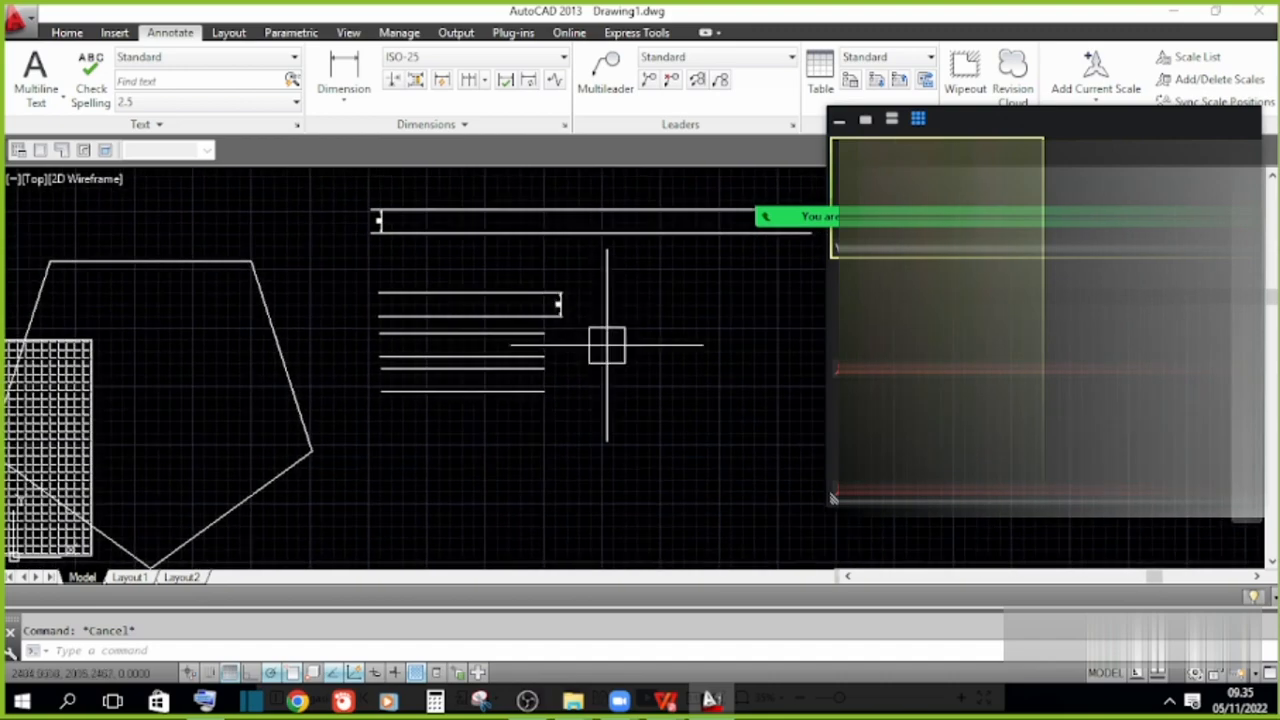
pyautogui.moveTo(606, 346); pyautogui.dragTo(541, 364, button='middle')
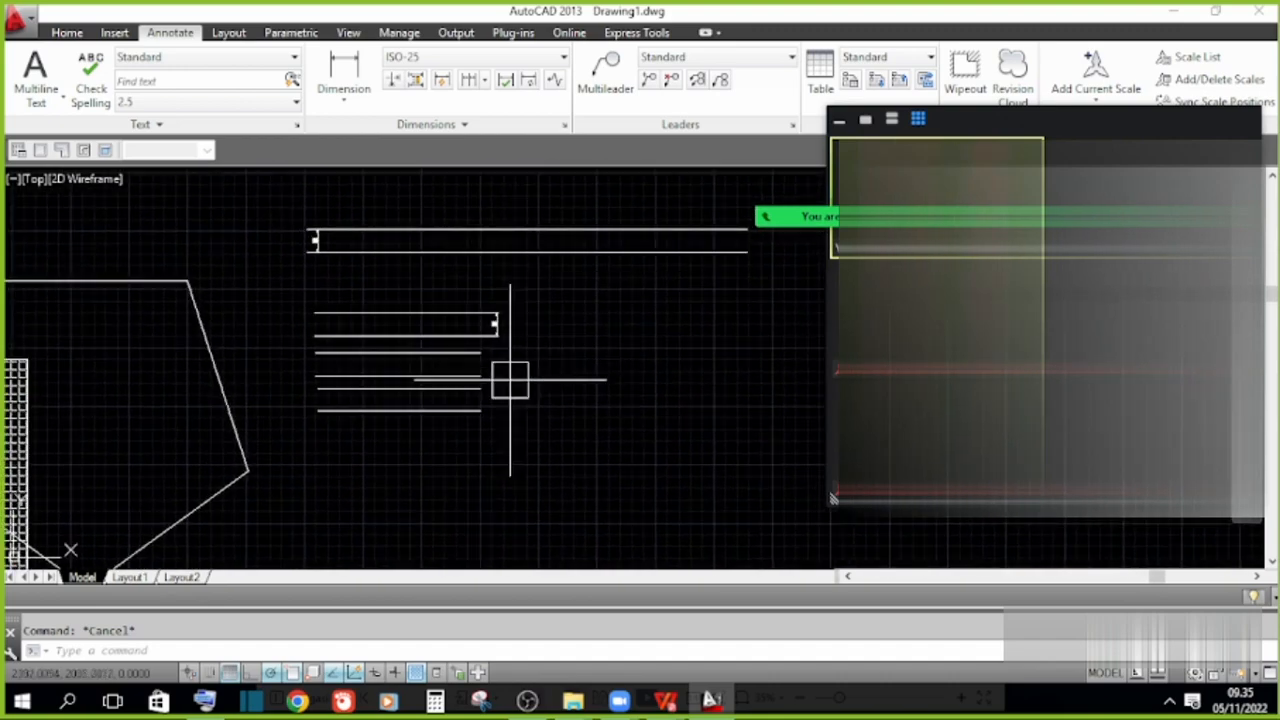
pyautogui.scroll(2, 494, 417)
pyautogui.moveTo(408, 431); pyautogui.dragTo(548, 430, button='middle')
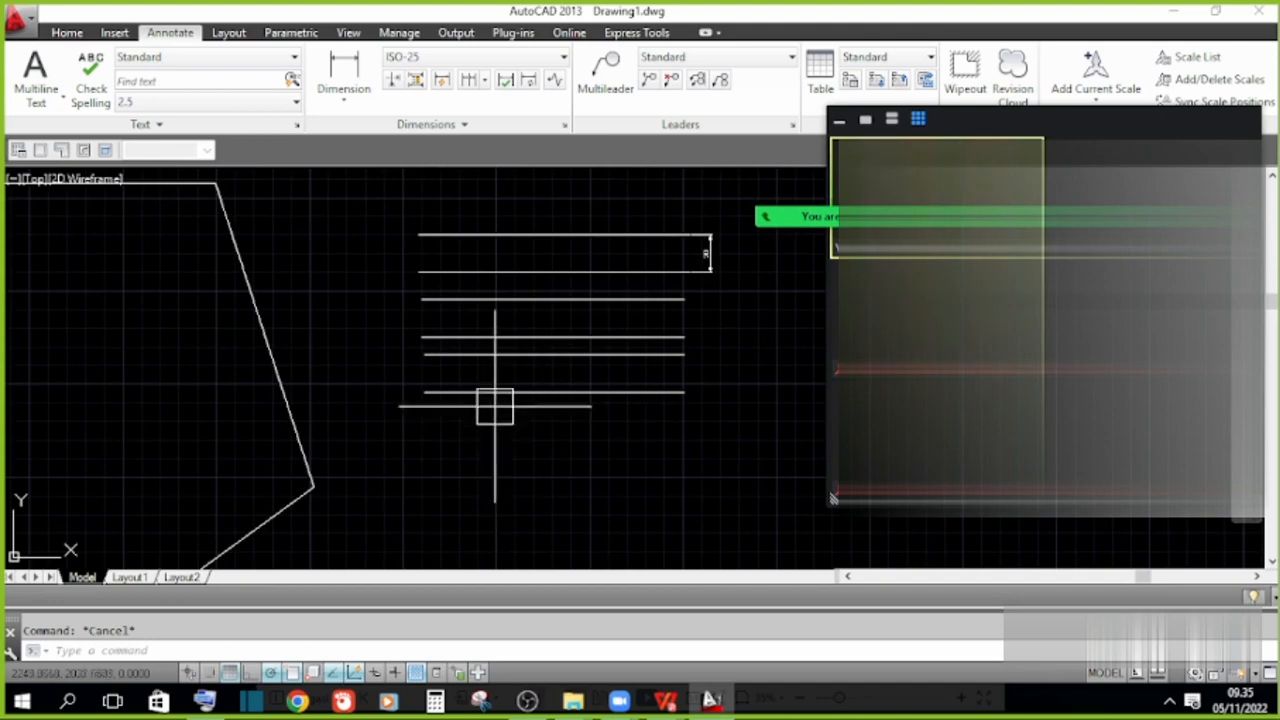
pyautogui.scroll(2, 554, 279)
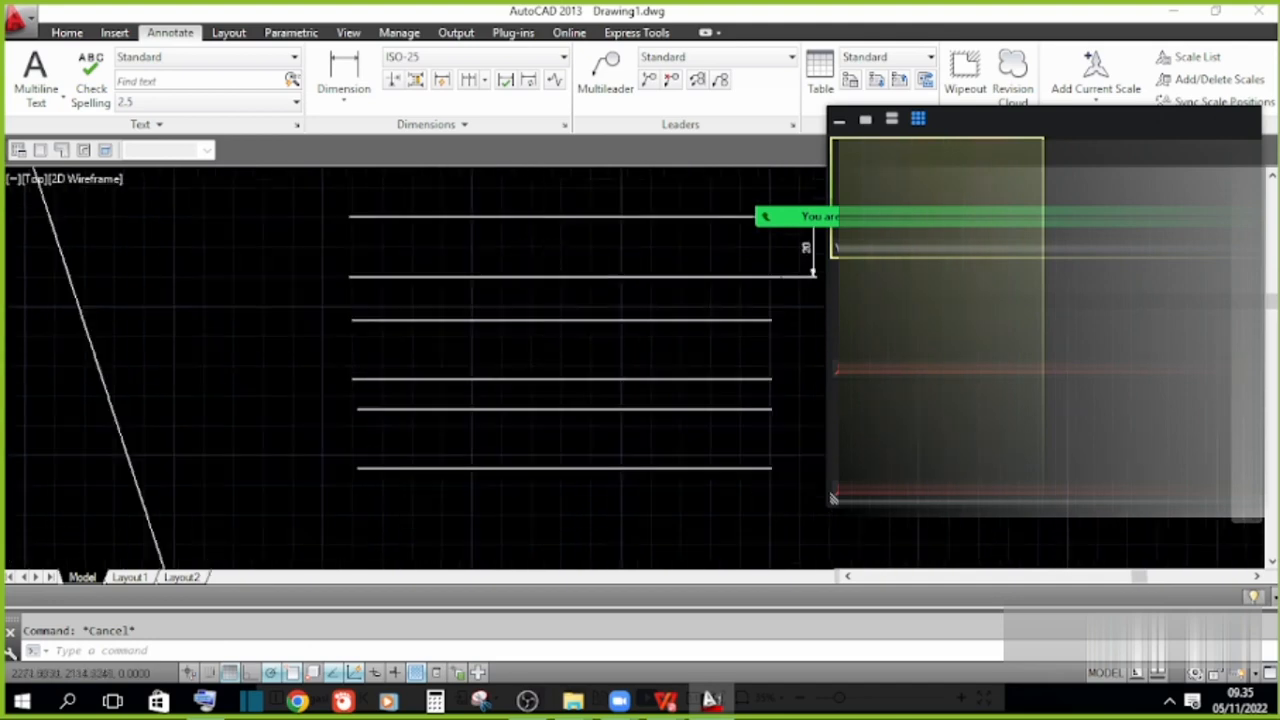
pyautogui.moveTo(410, 223); pyautogui.dragTo(331, 257, button='middle')
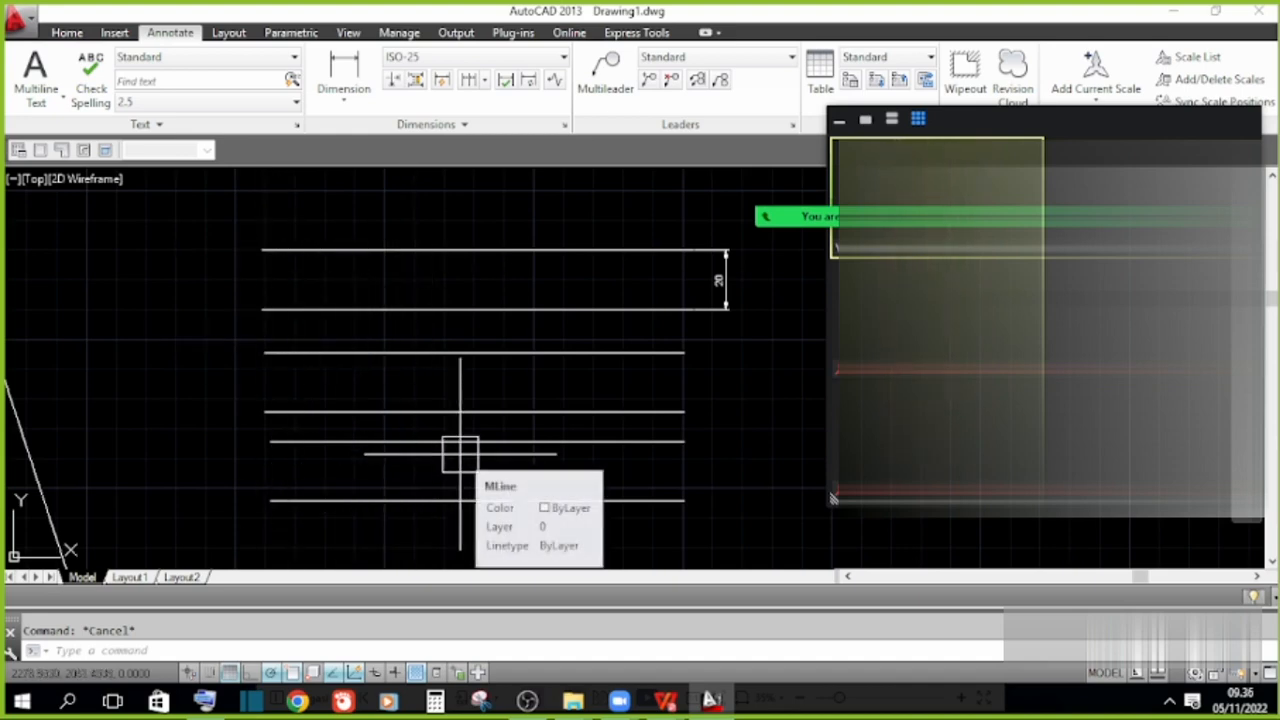
pyautogui.moveTo(471, 412); pyautogui.dragTo(330, 385, button='middle')
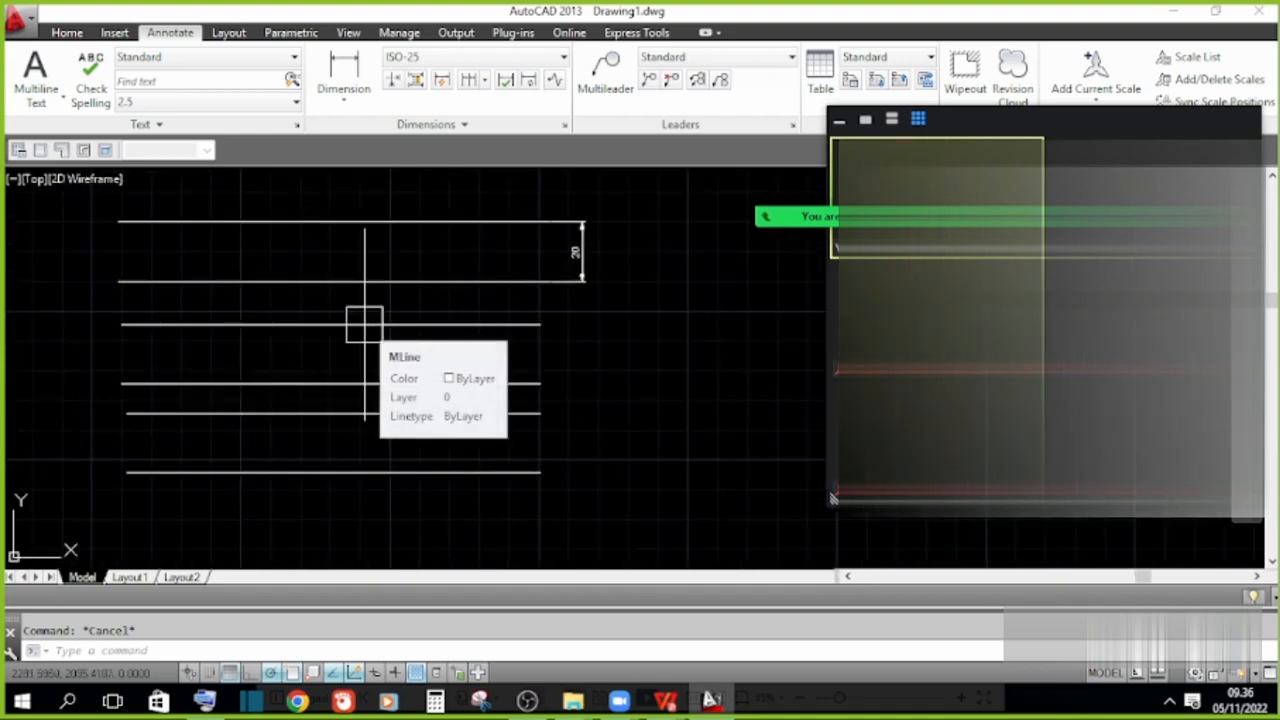
pyautogui.scroll(-3, 364, 323)
pyautogui.moveTo(640, 434); pyautogui.dragTo(519, 436, button='middle')
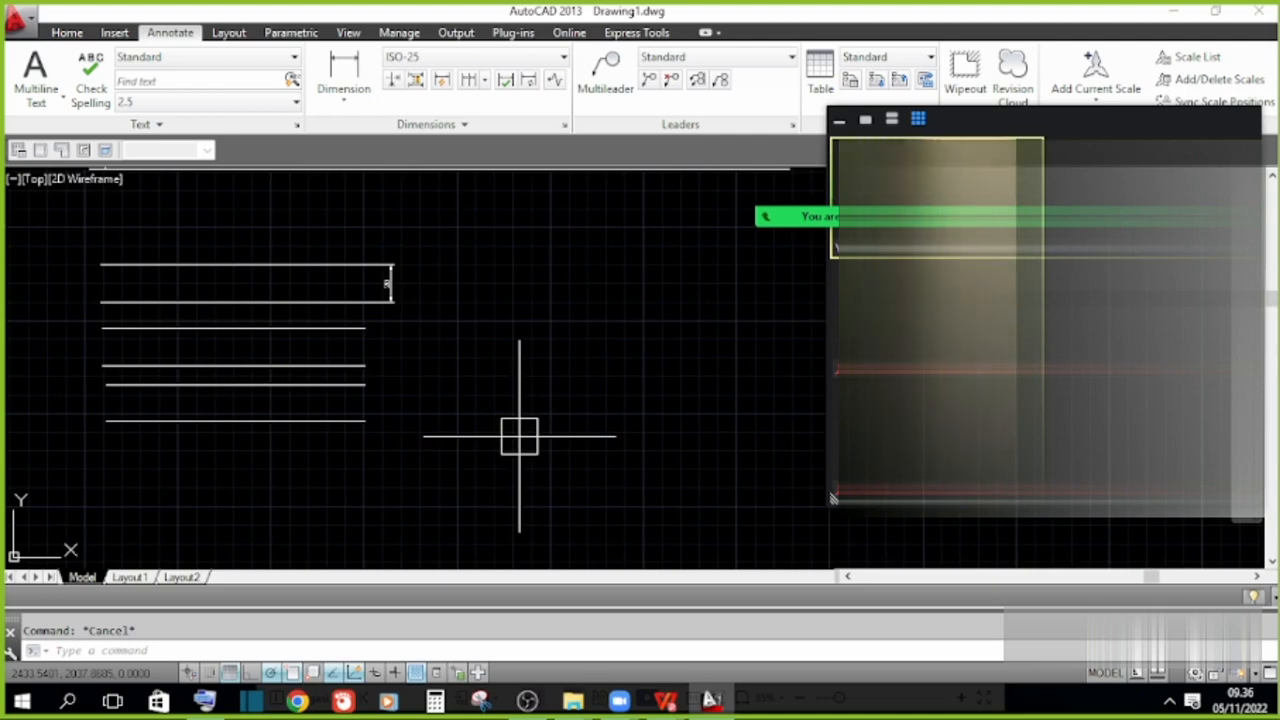
# Move the screen-sharing bar up, clear of the drawing area.
pyautogui.moveTo(926, 215)
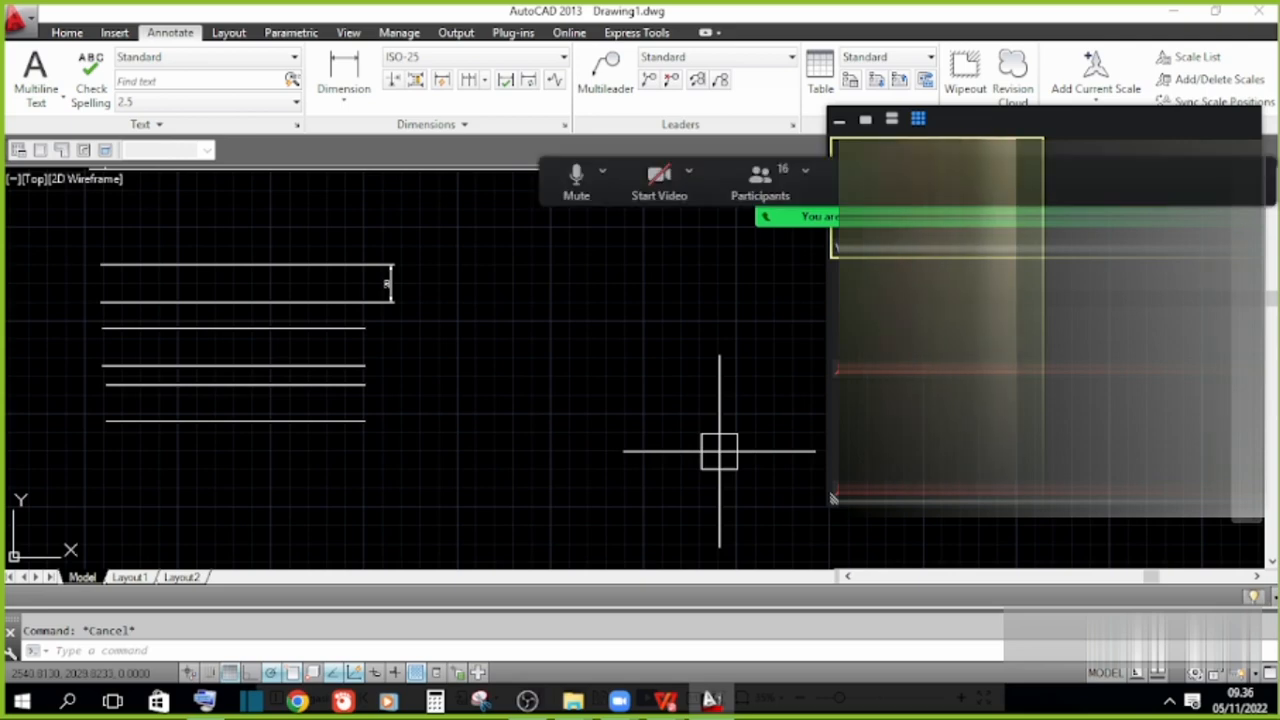
pyautogui.moveTo(926, 215); pyautogui.dragTo(814, 85)
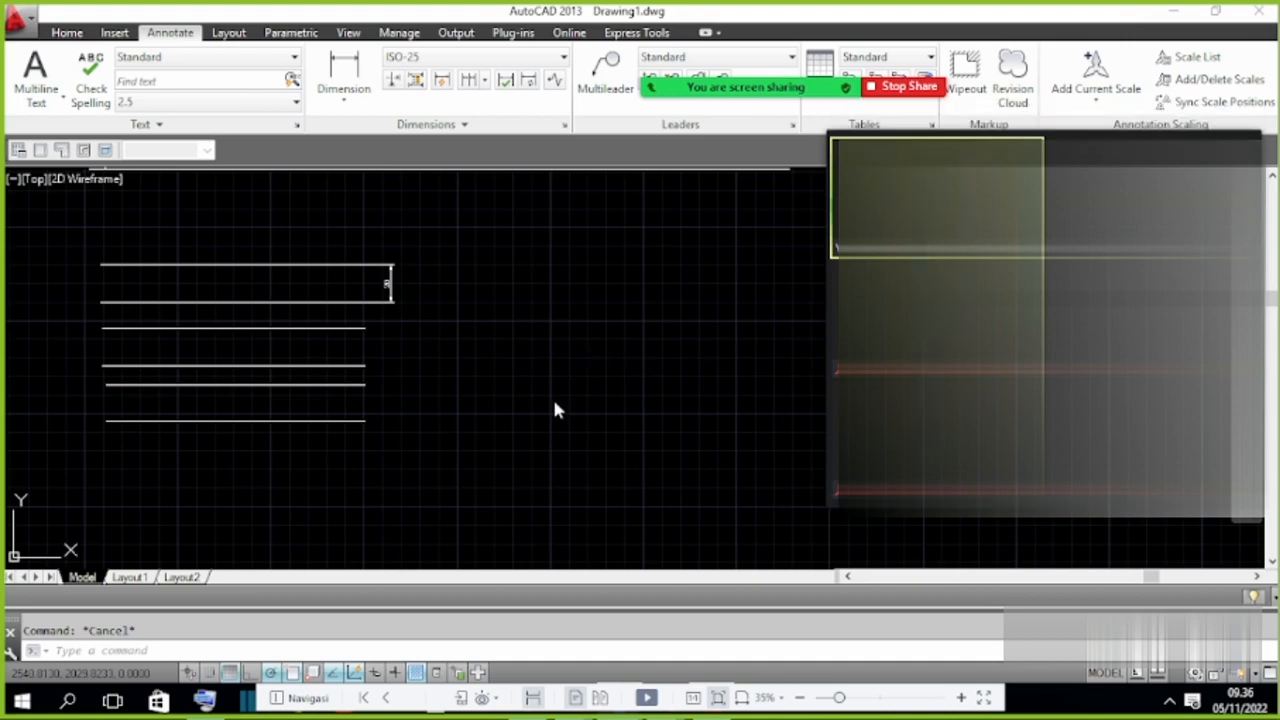
# Start a new multiline and accept Bottom as its justification type.
pyautogui.moveTo(466, 371); pyautogui.dragTo(511, 378, button='middle')
pyautogui.scroll(2, 370, 351)
pyautogui.moveTo(457, 449)
pyautogui.mouseDown(button='middle')
pyautogui.moveTo(315, 437)
pyautogui.moveTo(457, 417)
pyautogui.moveTo(734, 263)
pyautogui.moveTo(671, 200)
pyautogui.mouseUp(button='middle')
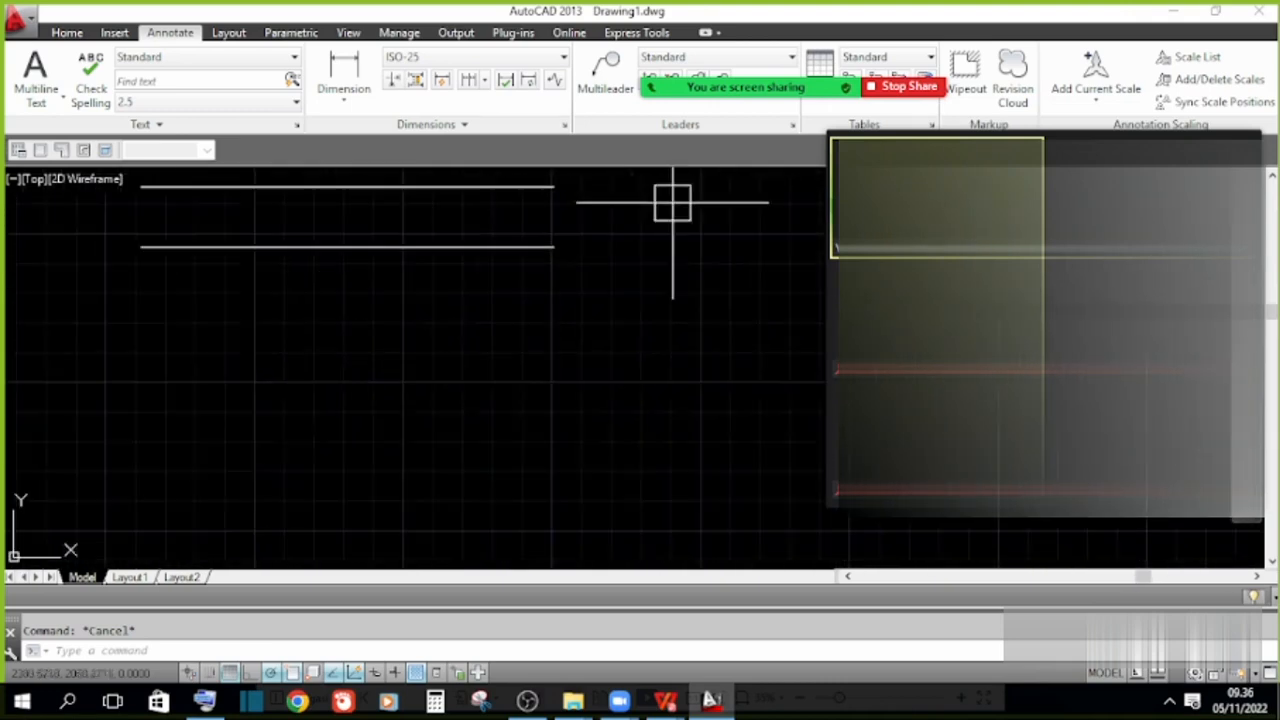
pyautogui.scroll(-2, 405, 371)
pyautogui.moveTo(400, 360); pyautogui.dragTo(480, 354, button='middle')
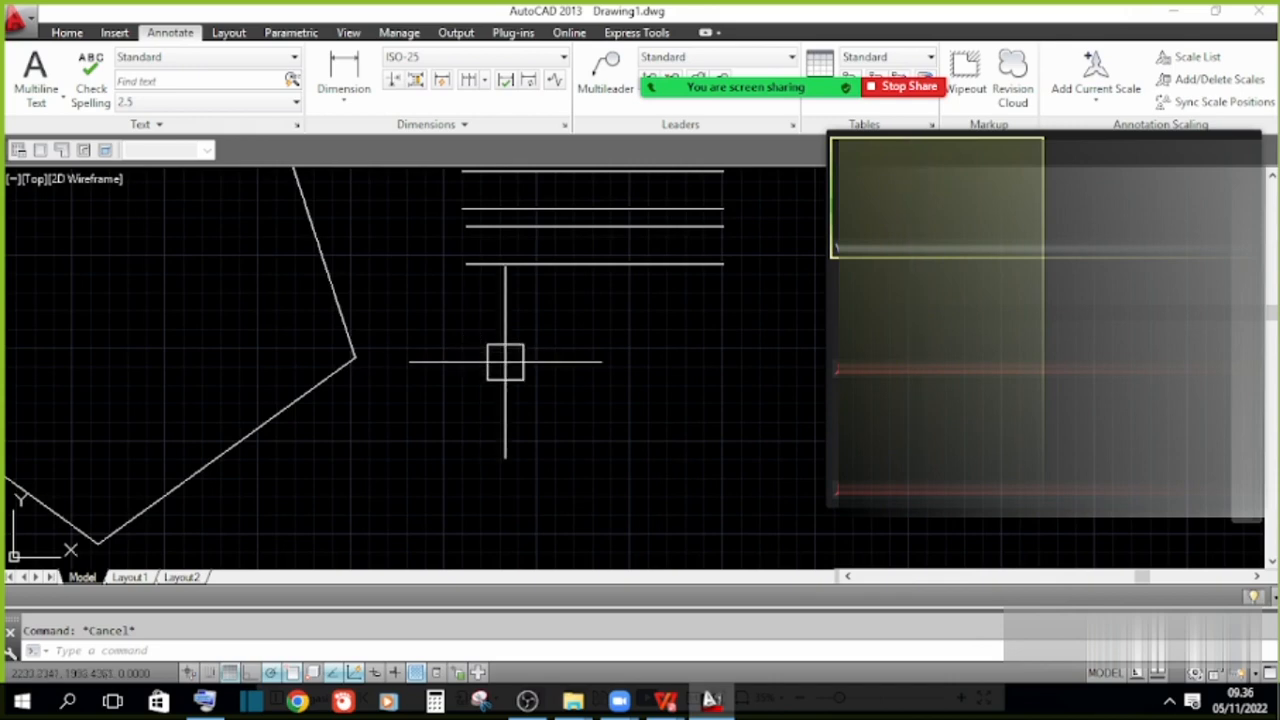
pyautogui.write('ml')
pyautogui.press('Return')
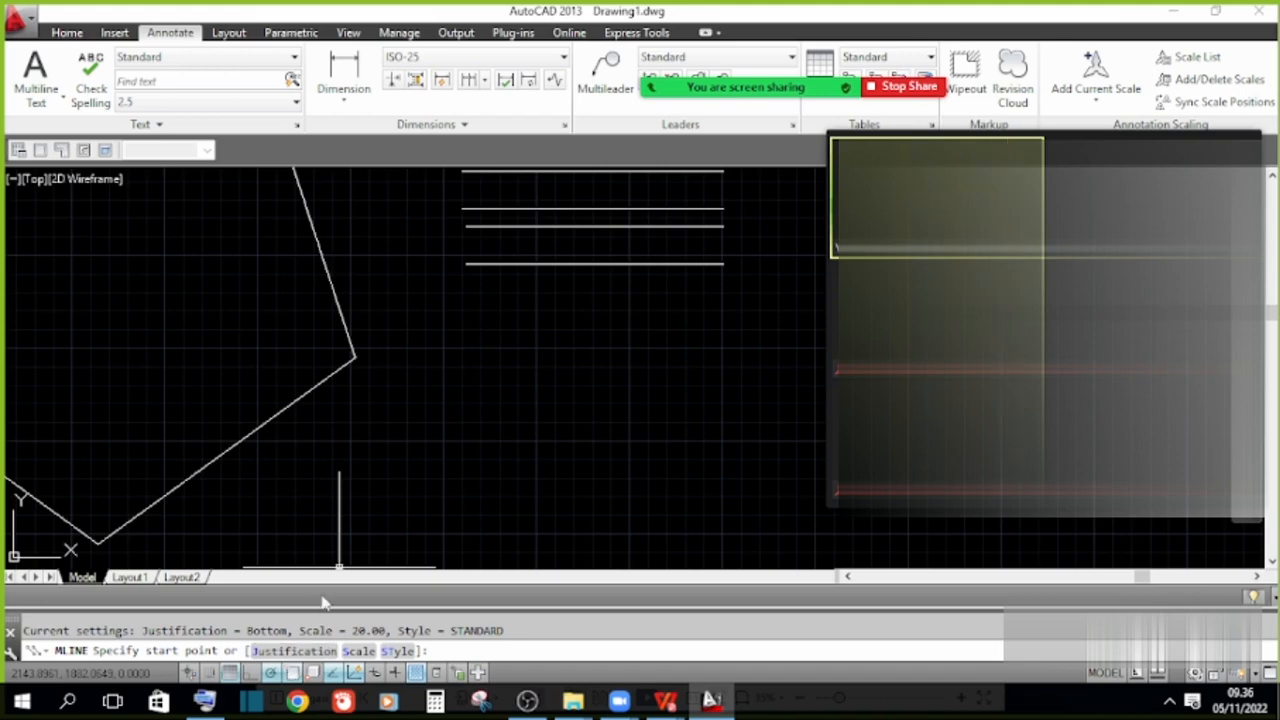
pyautogui.click(306, 652)
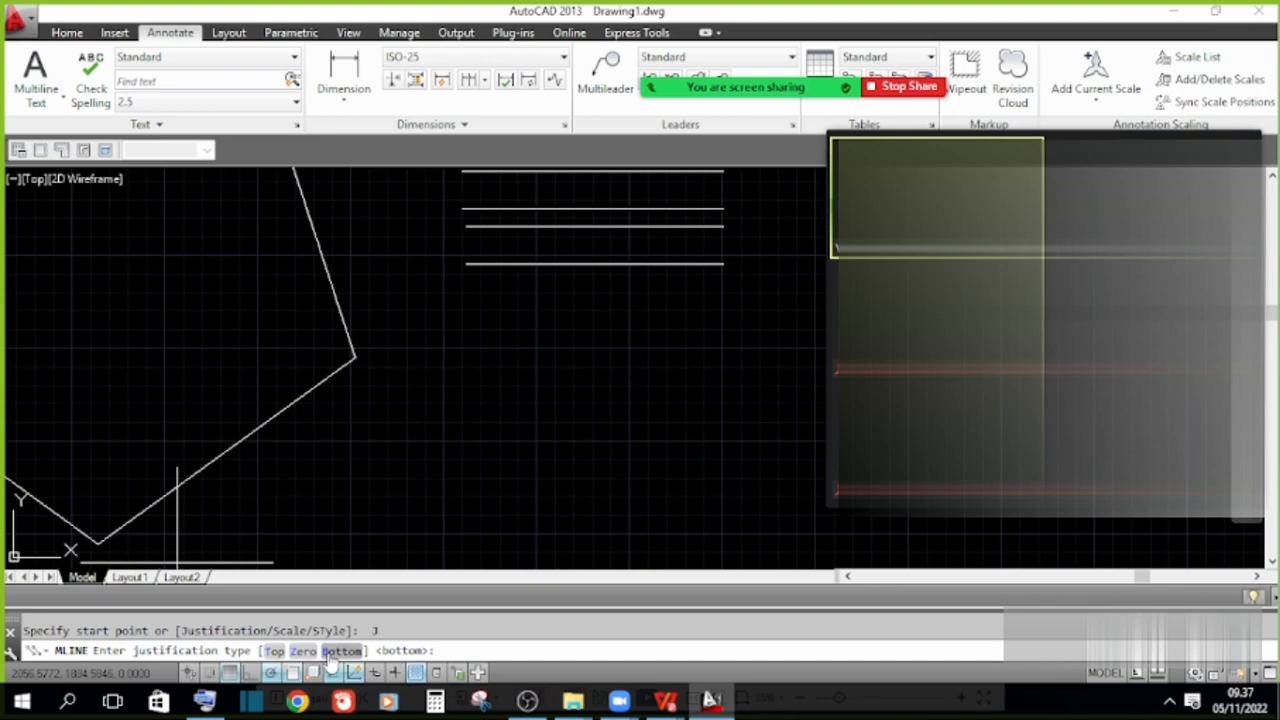
pyautogui.scroll(-3, 474, 401)
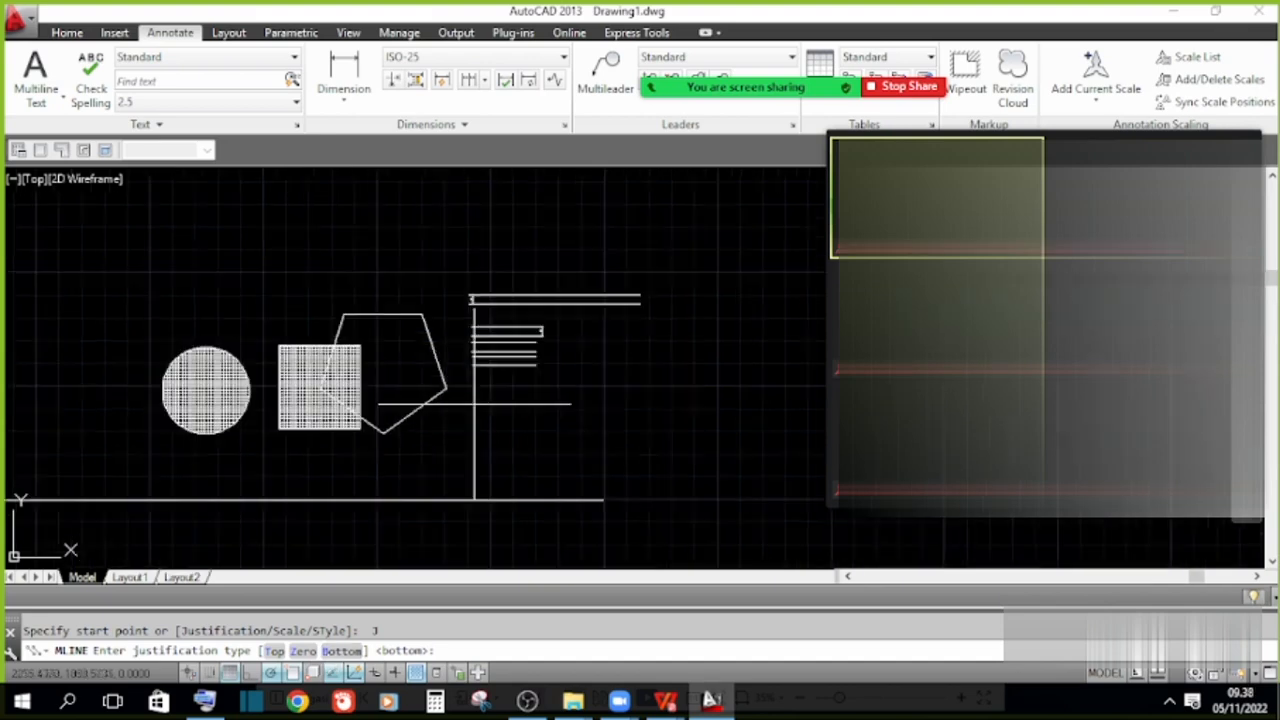
pyautogui.moveTo(743, 388); pyautogui.dragTo(600, 369, button='middle')
pyautogui.press('Return')
# Try to restart the Multiline command and examine the vertical dimension on the topmost of the three stacked multilines.
pyautogui.scroll(2, 563, 340)
pyautogui.moveTo(524, 346); pyautogui.dragTo(774, 352, button='middle')
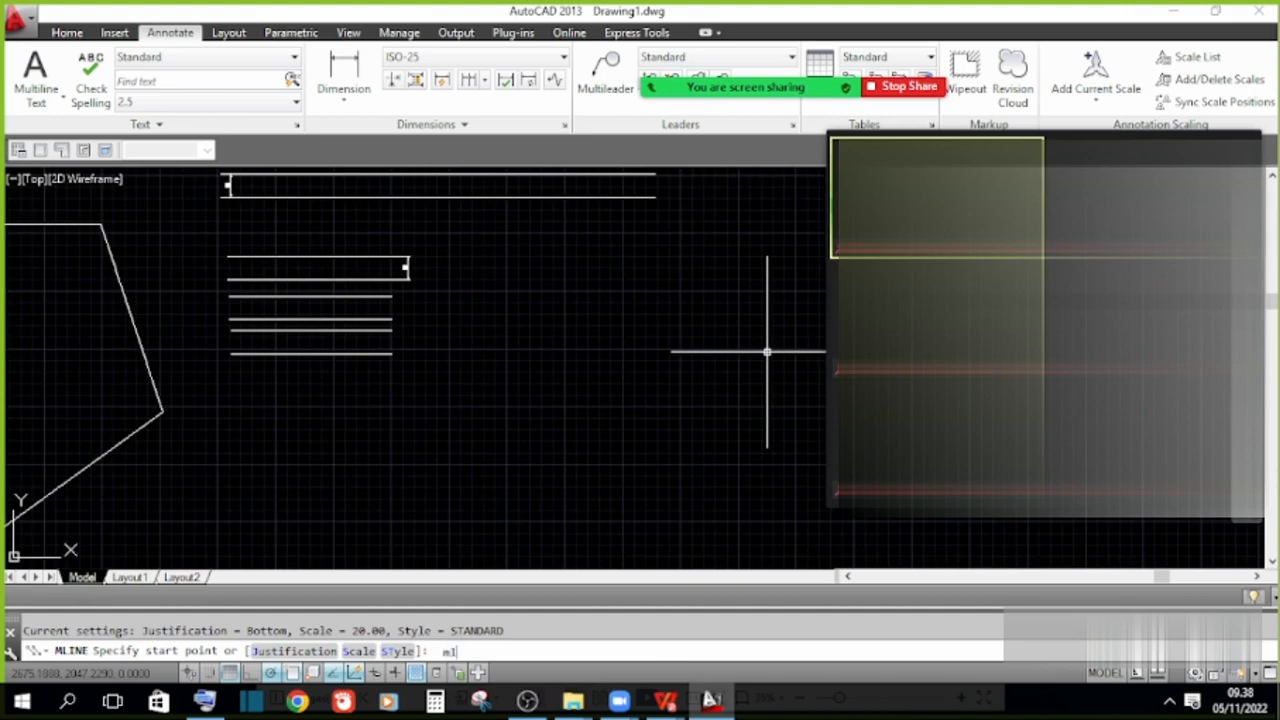
pyautogui.write('ml')
pyautogui.press('Return')
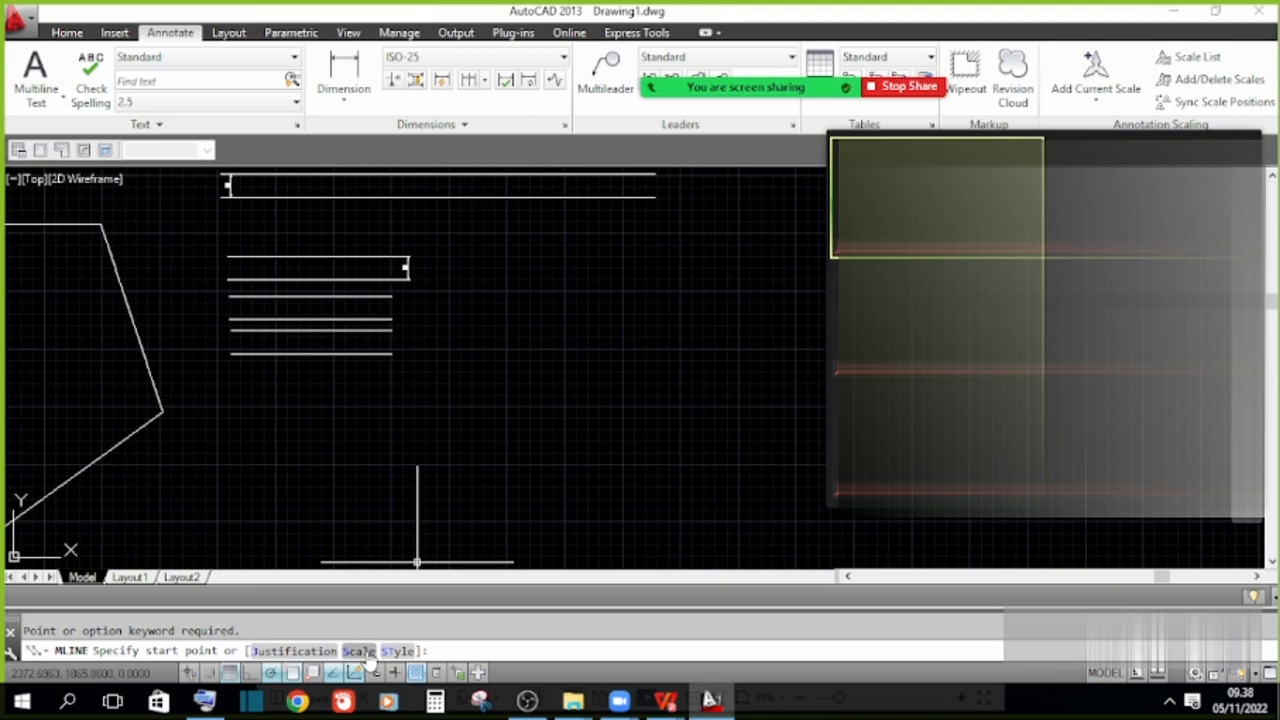
pyautogui.scroll(4, 405, 320)
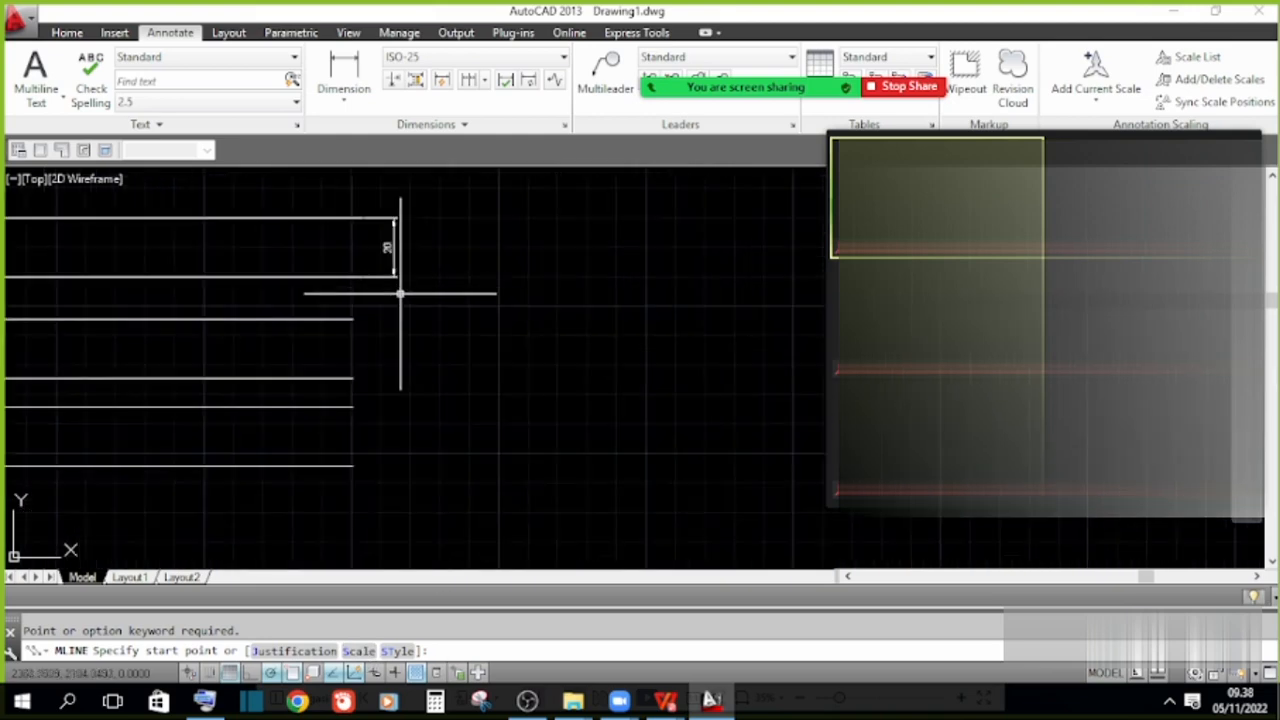
pyautogui.scroll(2, 405, 320)
pyautogui.scroll(2, 386, 288)
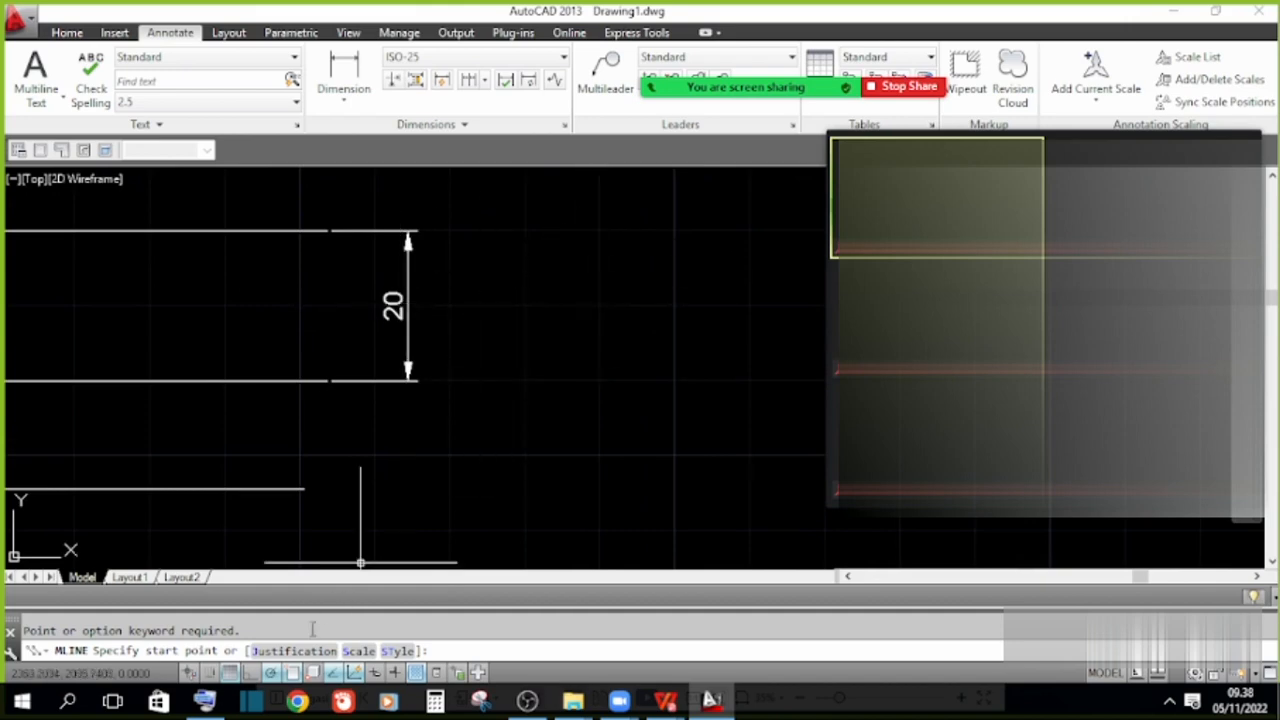
# Enter 20 as the multiline scale, place a start point and cancel the unfinished multiline.
pyautogui.click(357, 651)
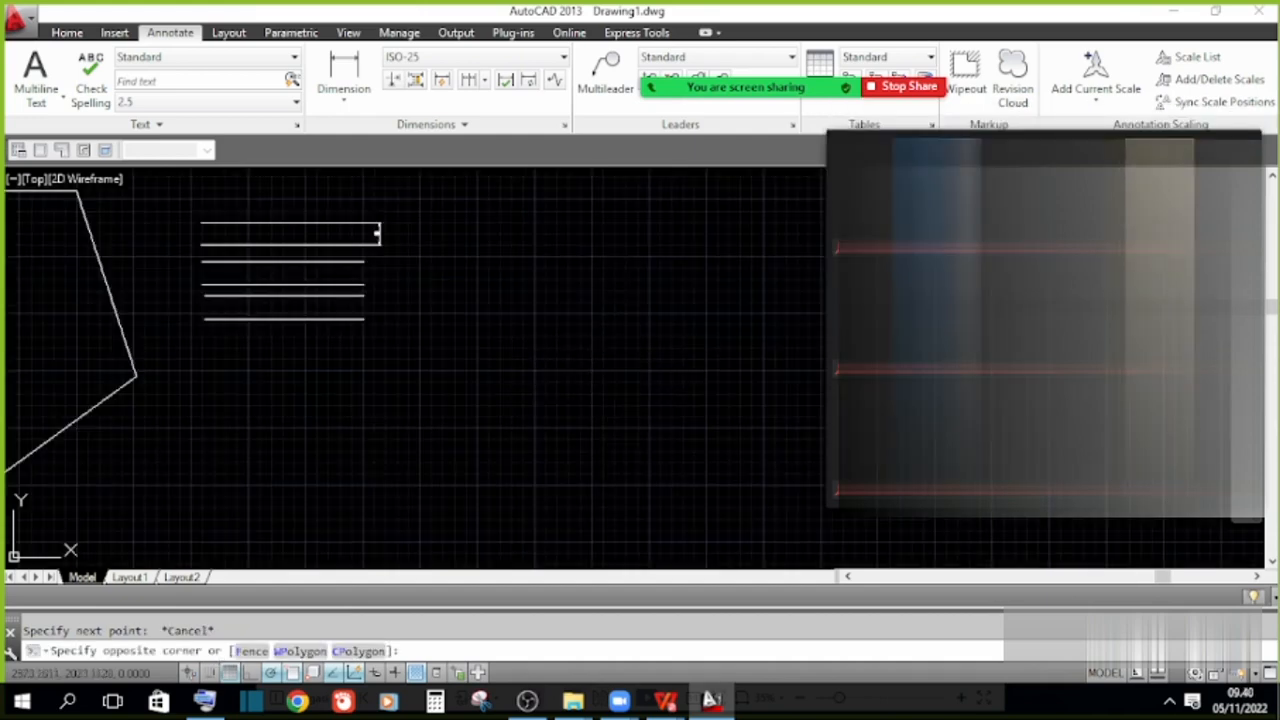
pyautogui.click(591, 333)
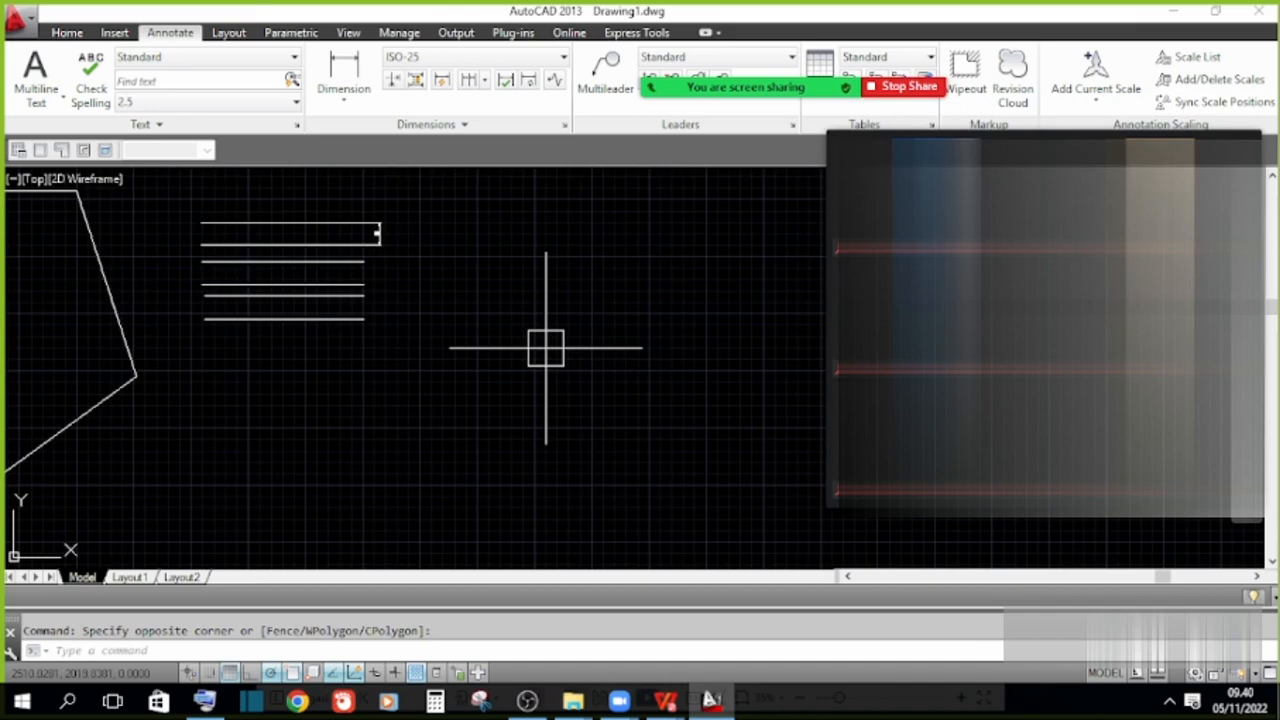
# Start a multiline, use its Style option to list the loaded multiline styles, and cancel the command.
pyautogui.write('ml')
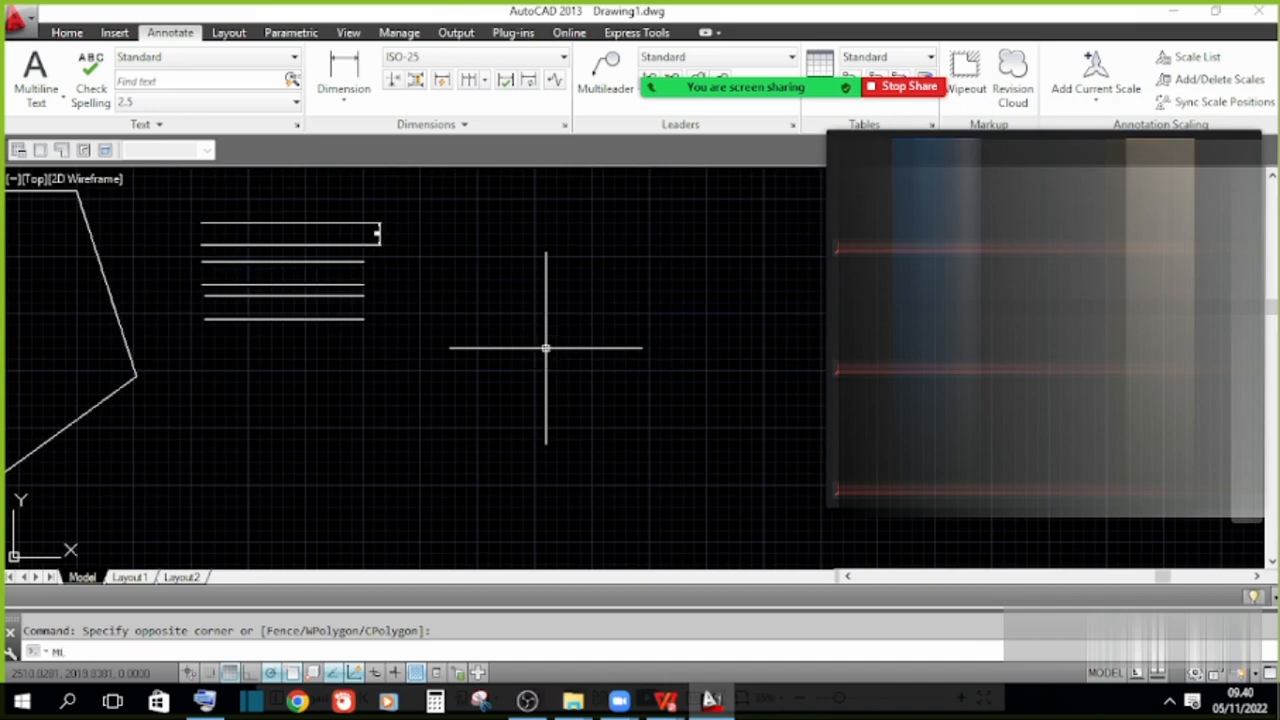
pyautogui.press('Return')
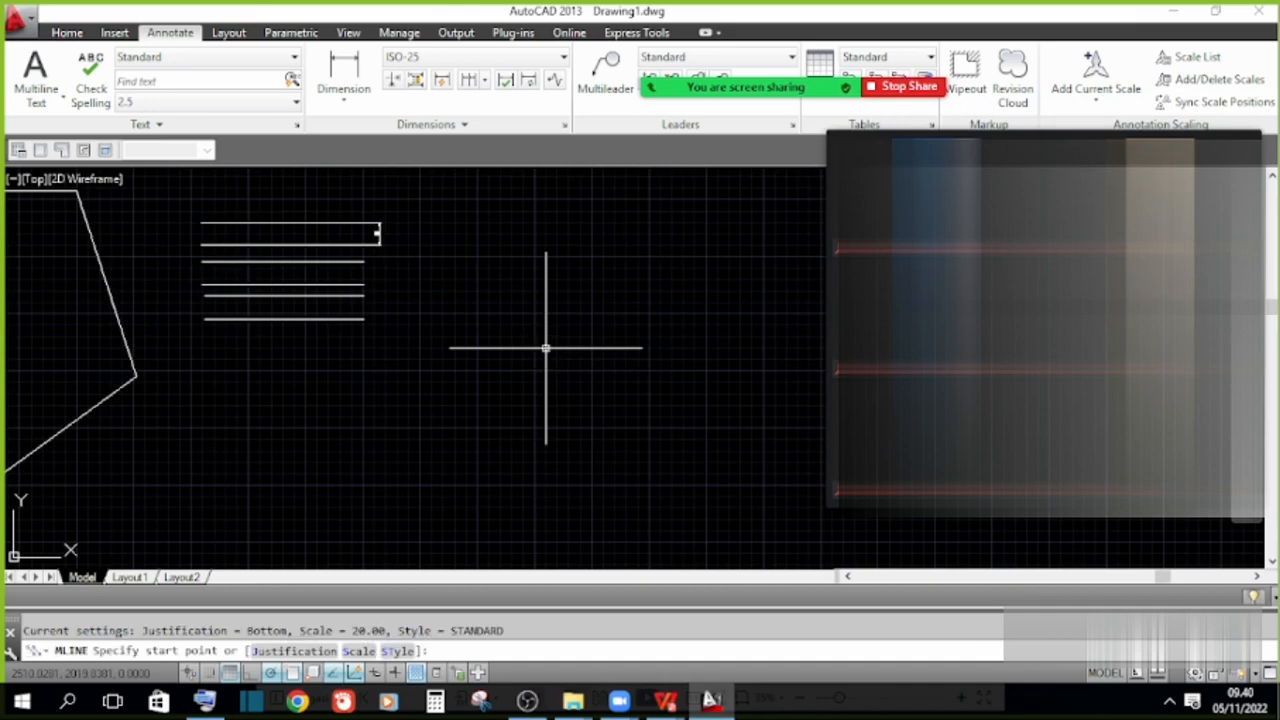
pyautogui.click(397, 651)
pyautogui.click(282, 651)
pyautogui.moveTo(824, 224); pyautogui.dragTo(688, 134)
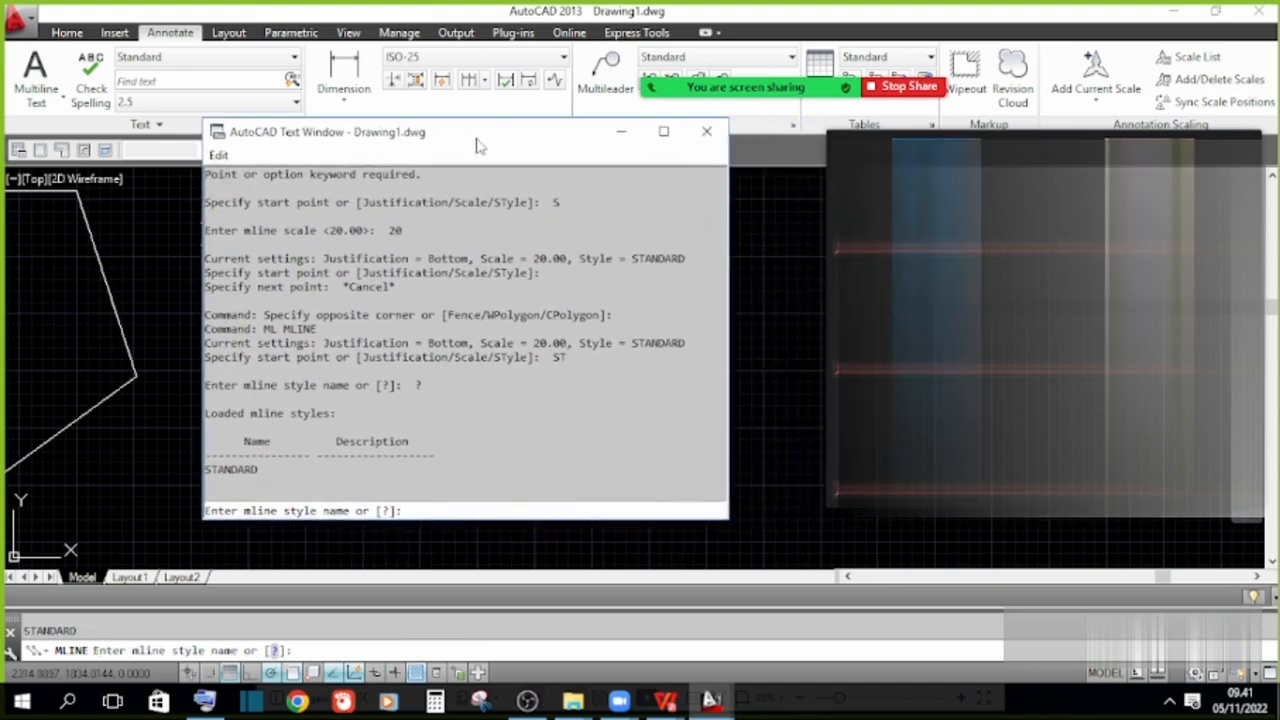
pyautogui.click(706, 131)
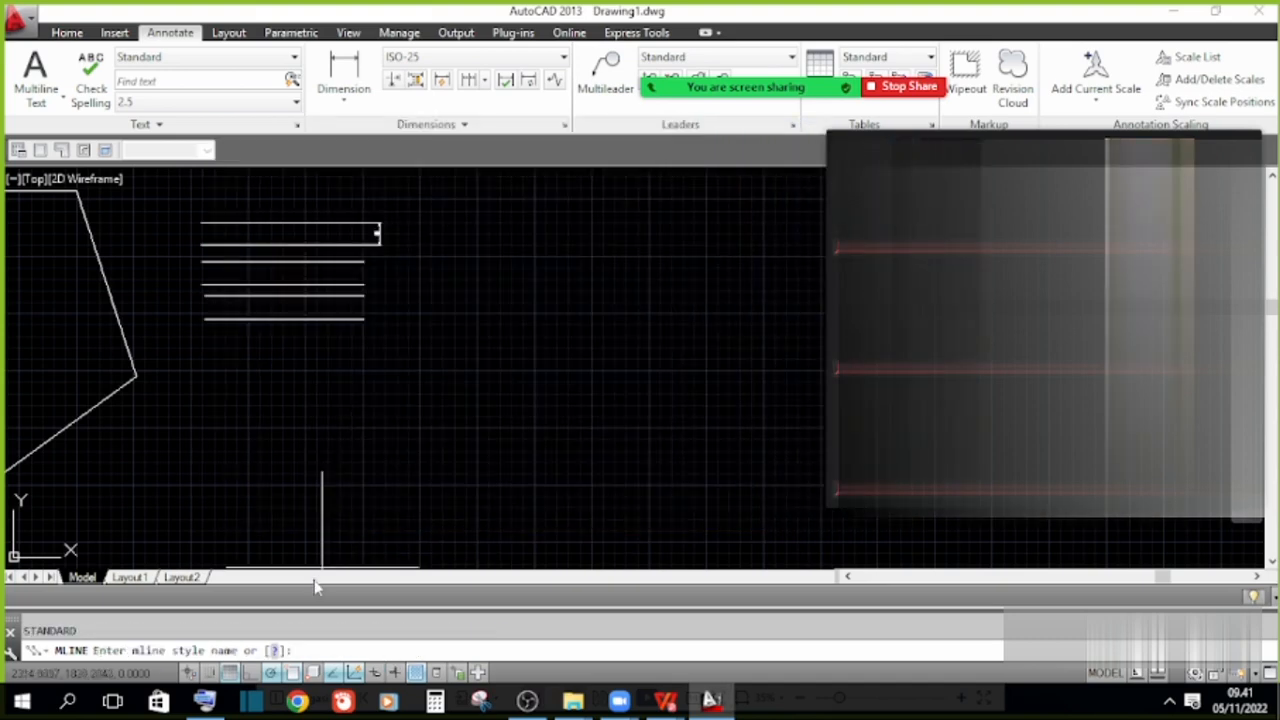
pyautogui.click(279, 651)
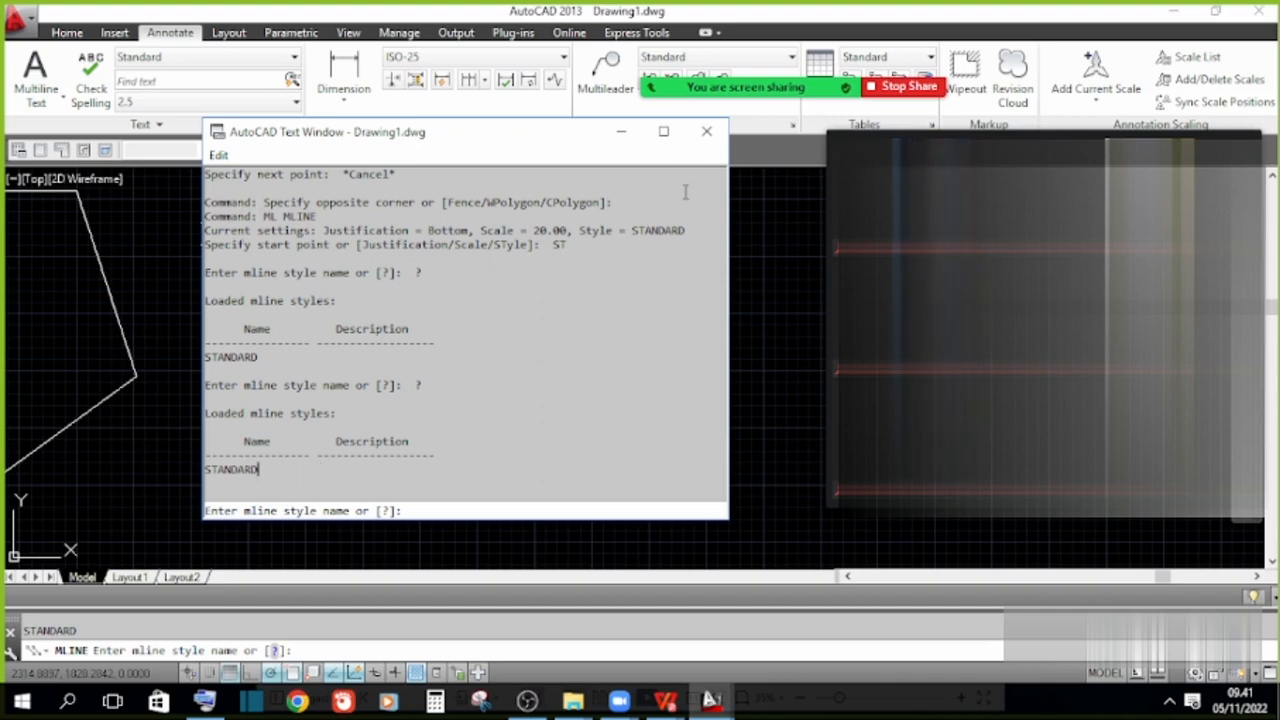
pyautogui.click(712, 135)
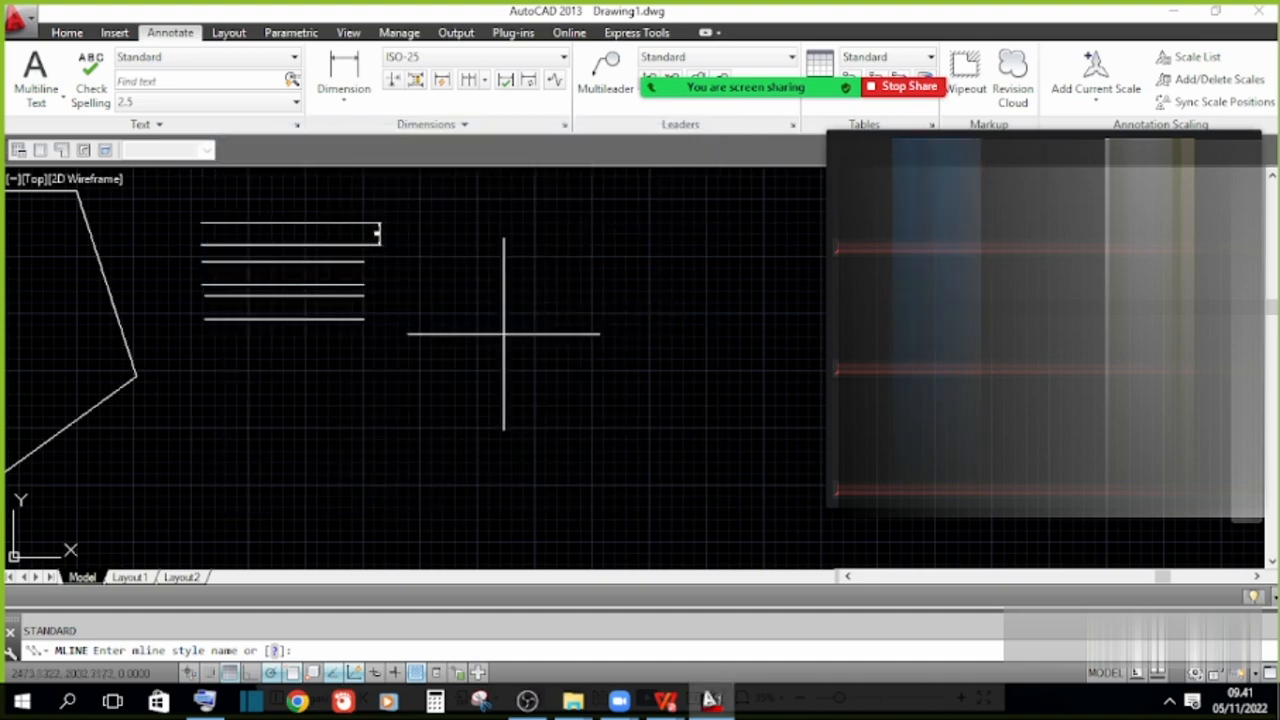
pyautogui.press('Return')
pyautogui.press('Escape')
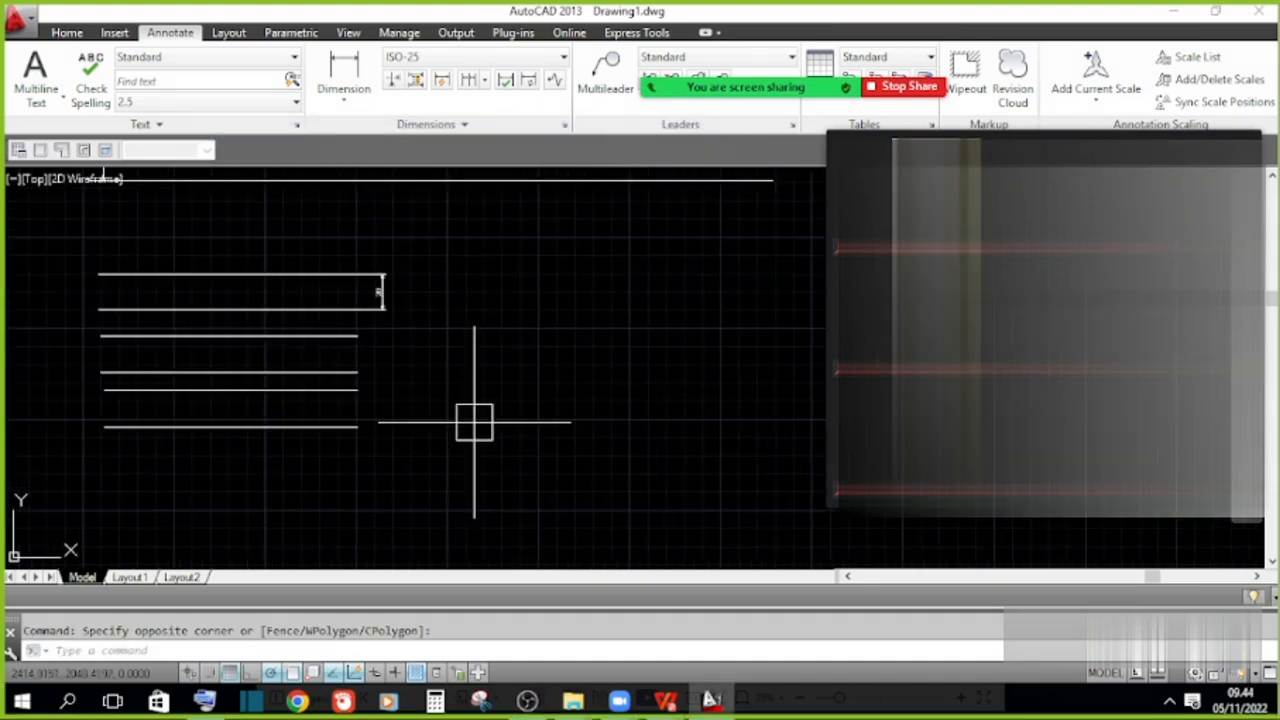
# Find the MLSTYLE command among the commands starting with ML and open the Multiline Style dialog.
pyautogui.write('ML')
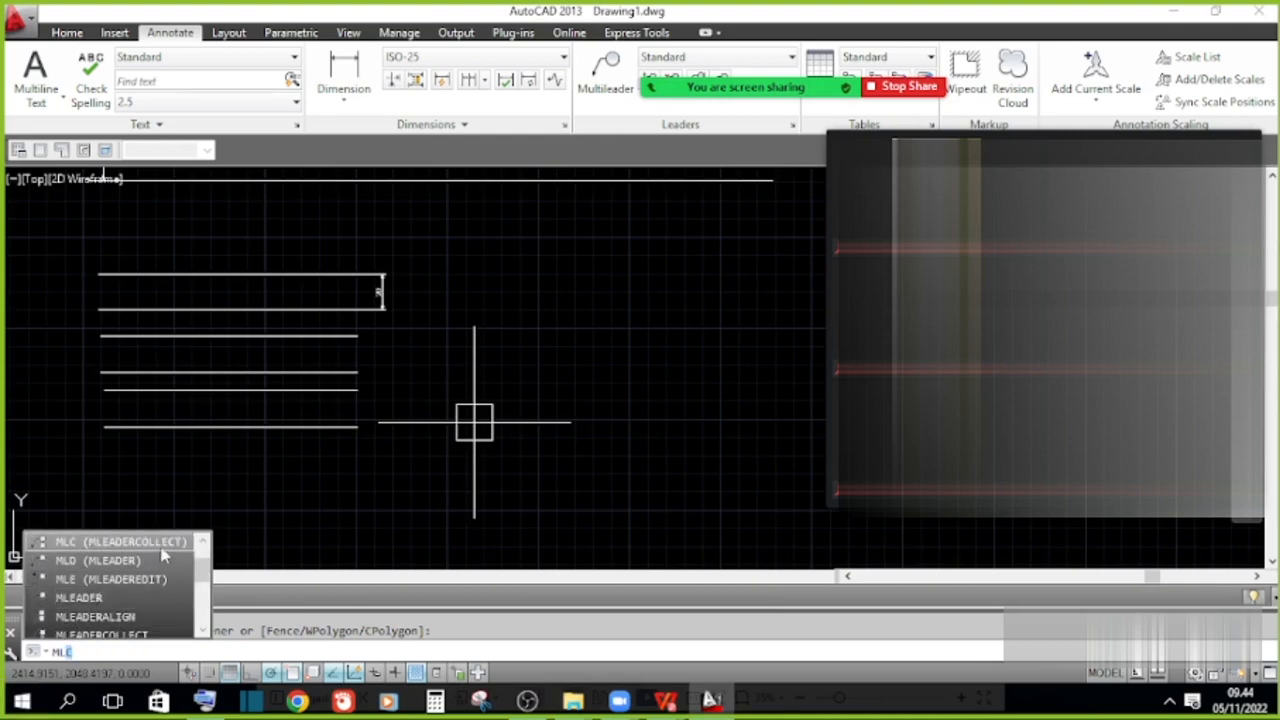
pyautogui.moveTo(202, 574); pyautogui.dragTo(204, 562)
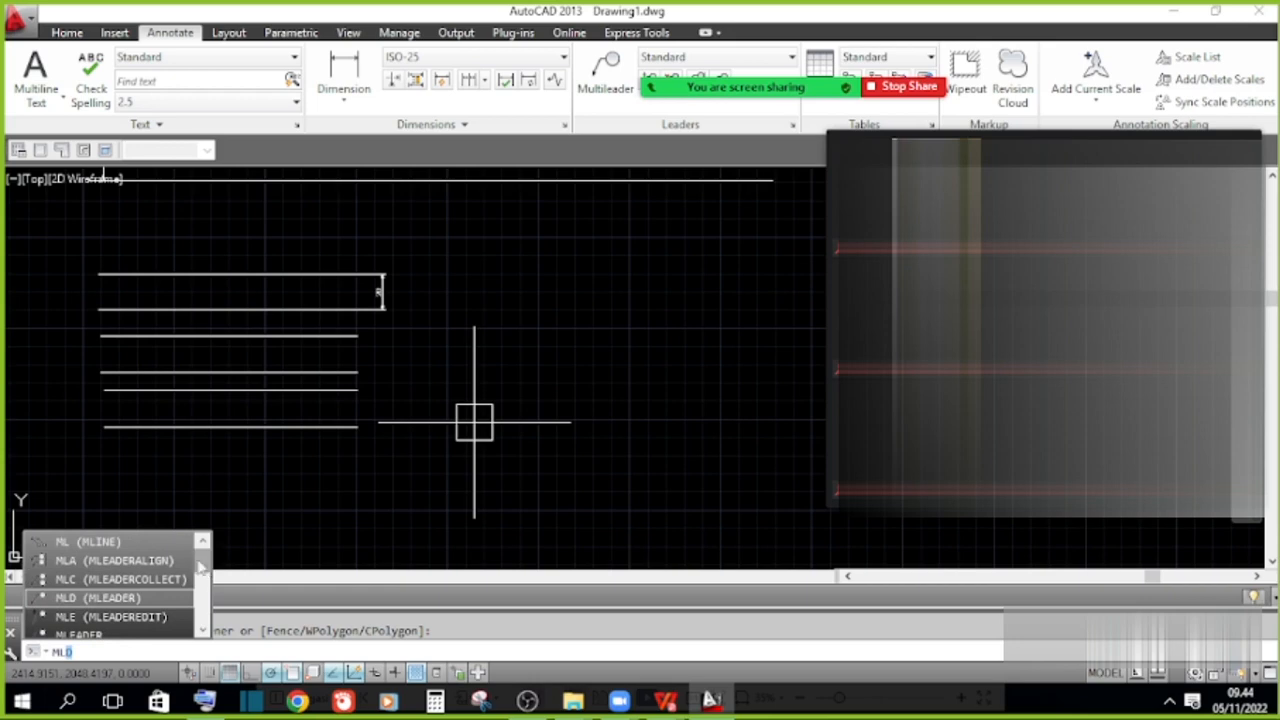
pyautogui.scroll(-2, 133, 582)
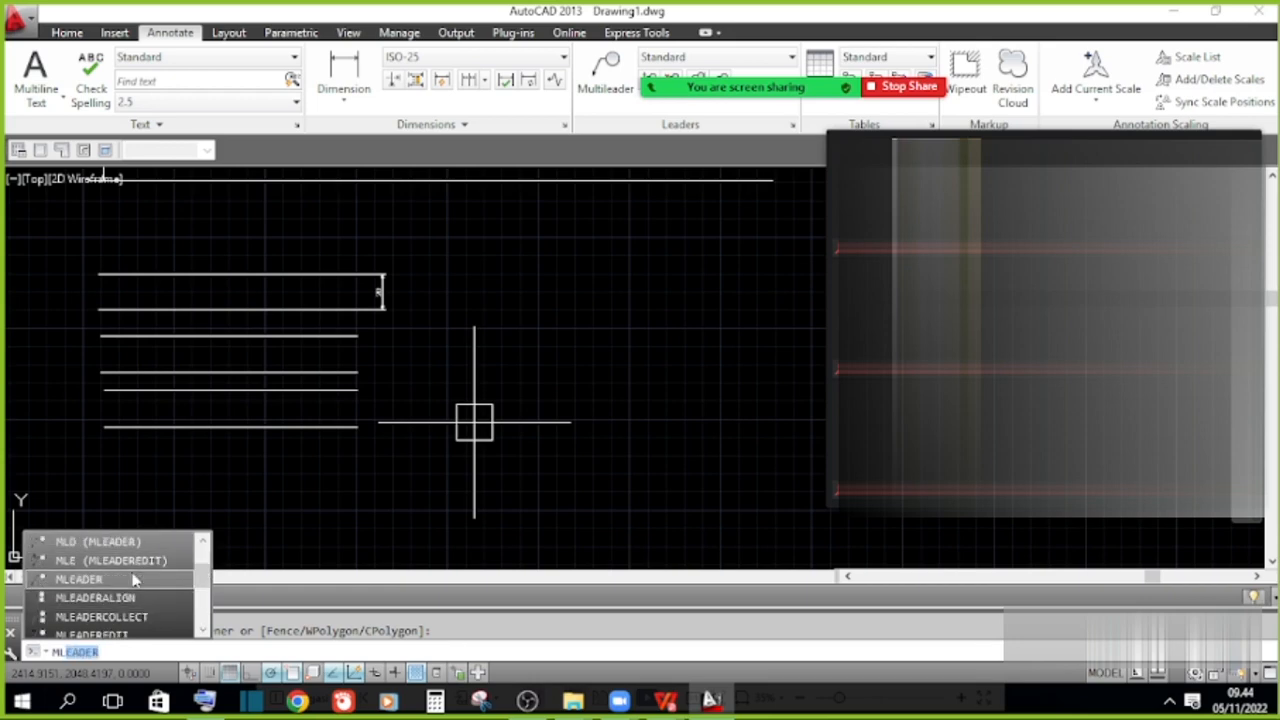
pyautogui.scroll(-1, 135, 578)
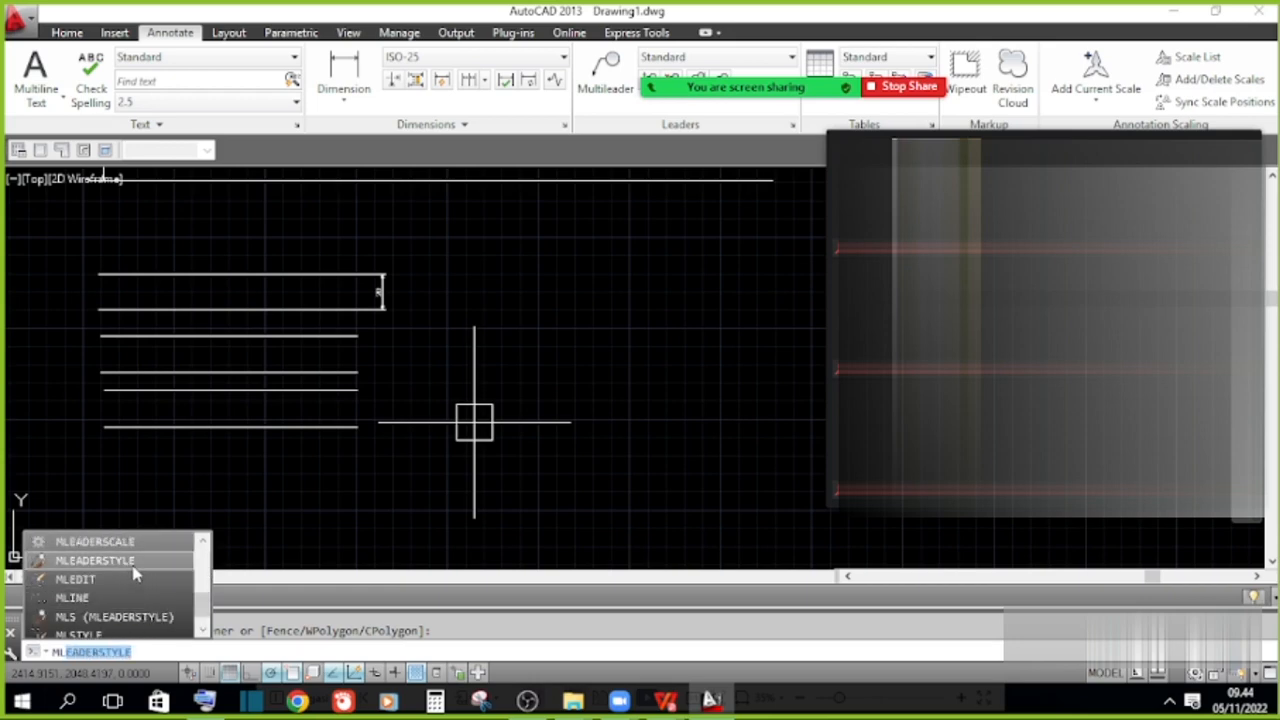
pyautogui.scroll(-1, 135, 573)
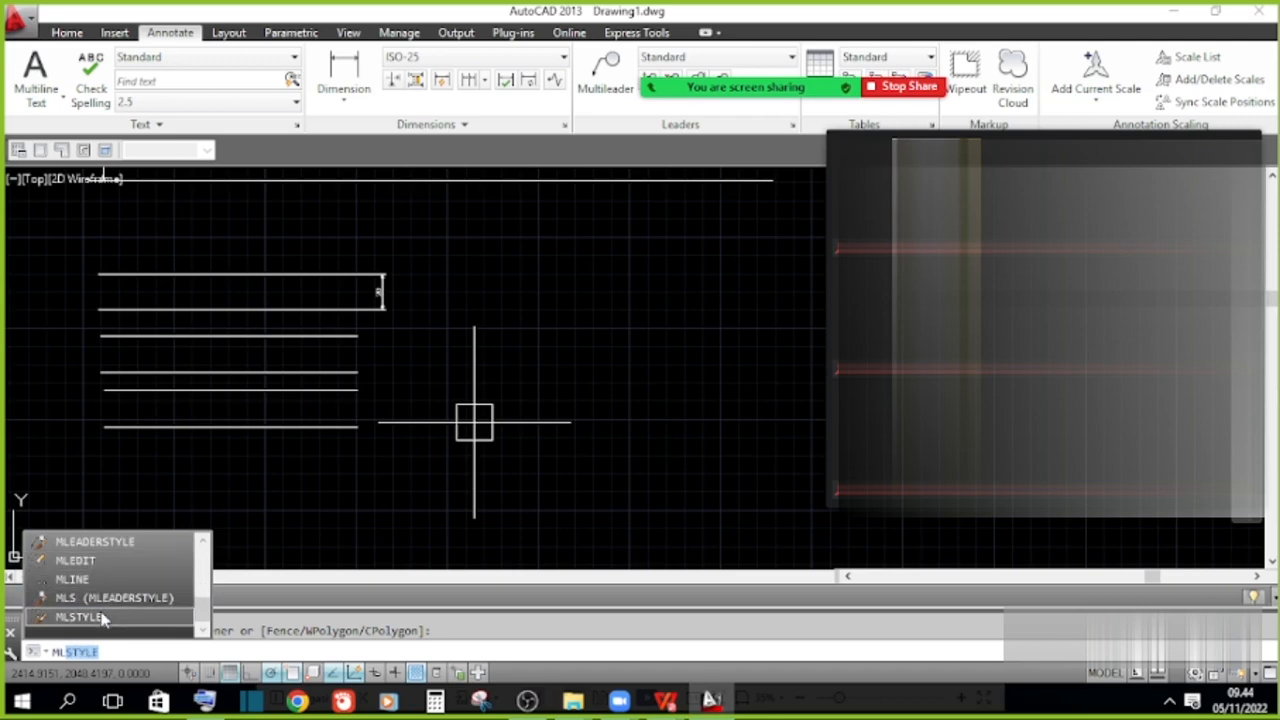
pyautogui.click(126, 620)
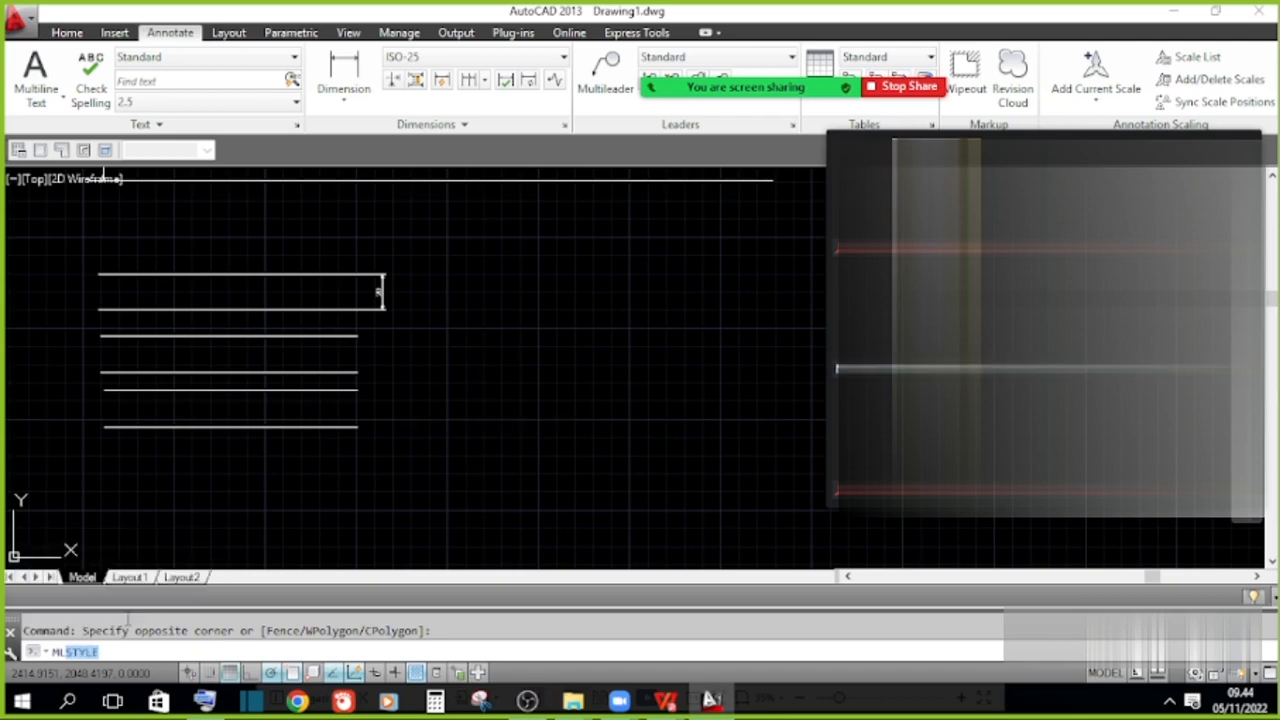
pyautogui.moveTo(684, 166); pyautogui.dragTo(590, 166)
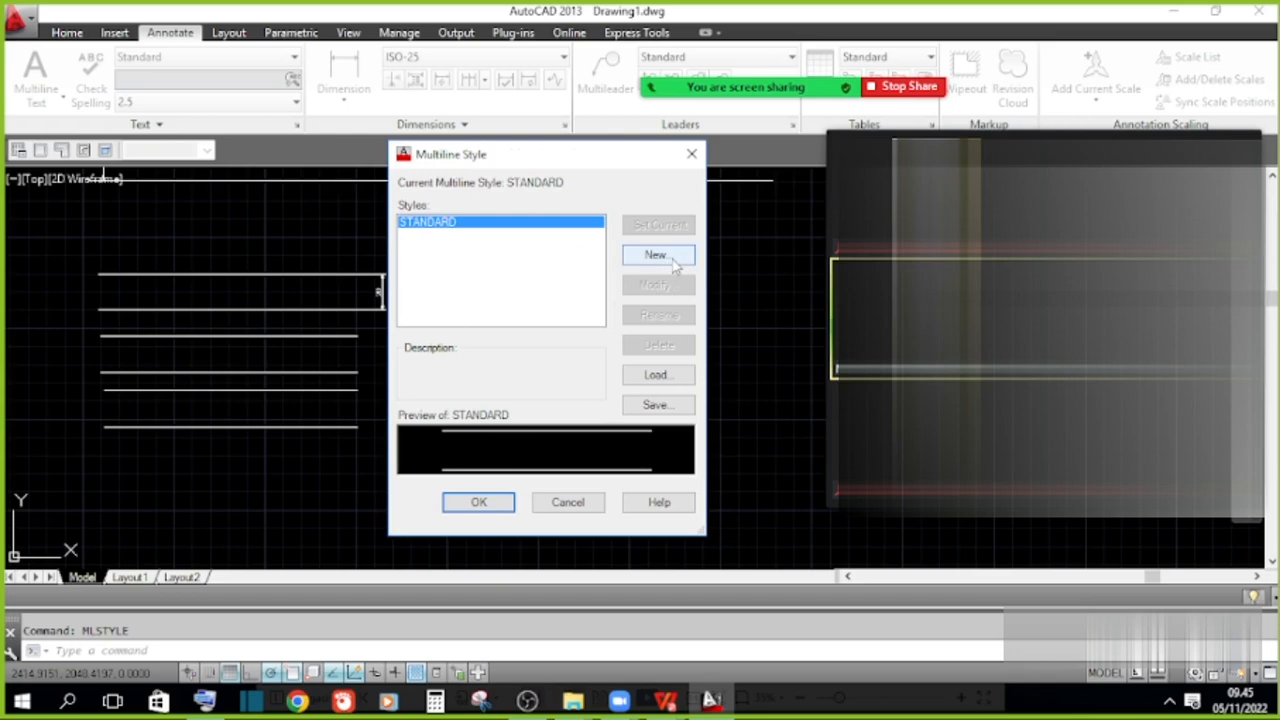
# Create a new multiline style named TES_ML1, starting from STANDARD, and continue to its settings.
pyautogui.click(673, 259)
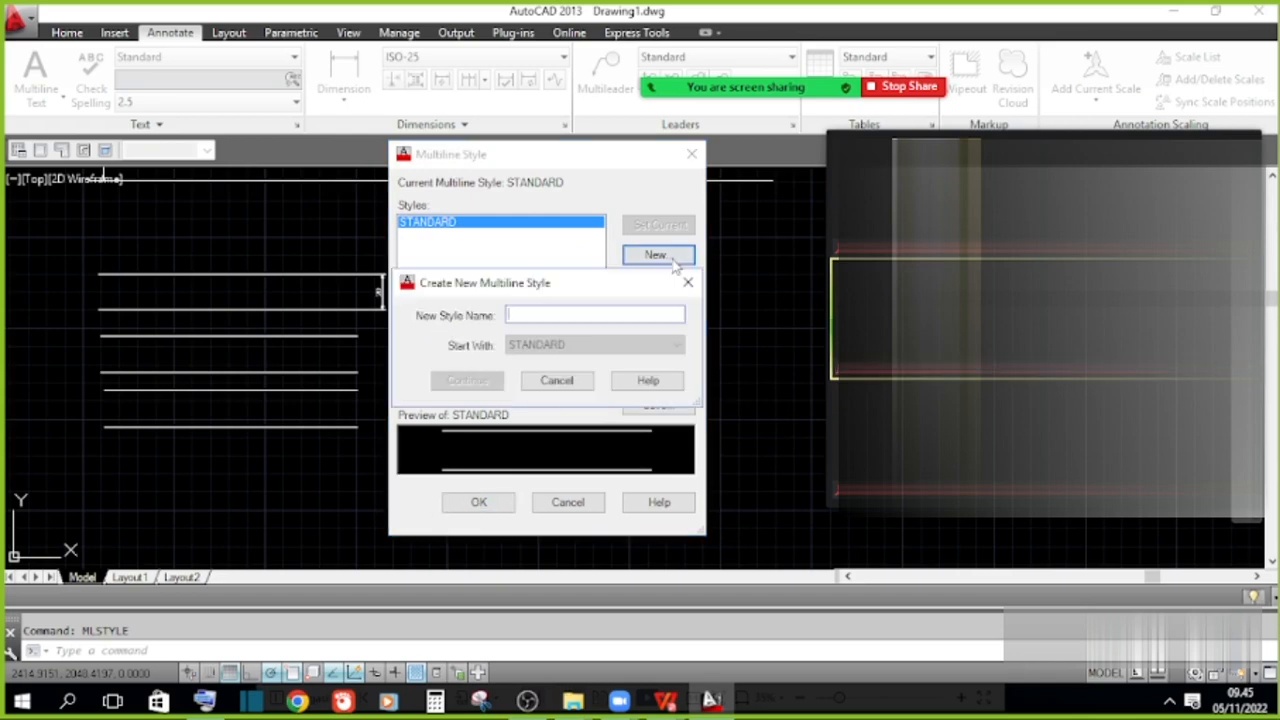
pyautogui.write('TES')
pyautogui.press('BackSpace')
pyautogui.write('ML1')
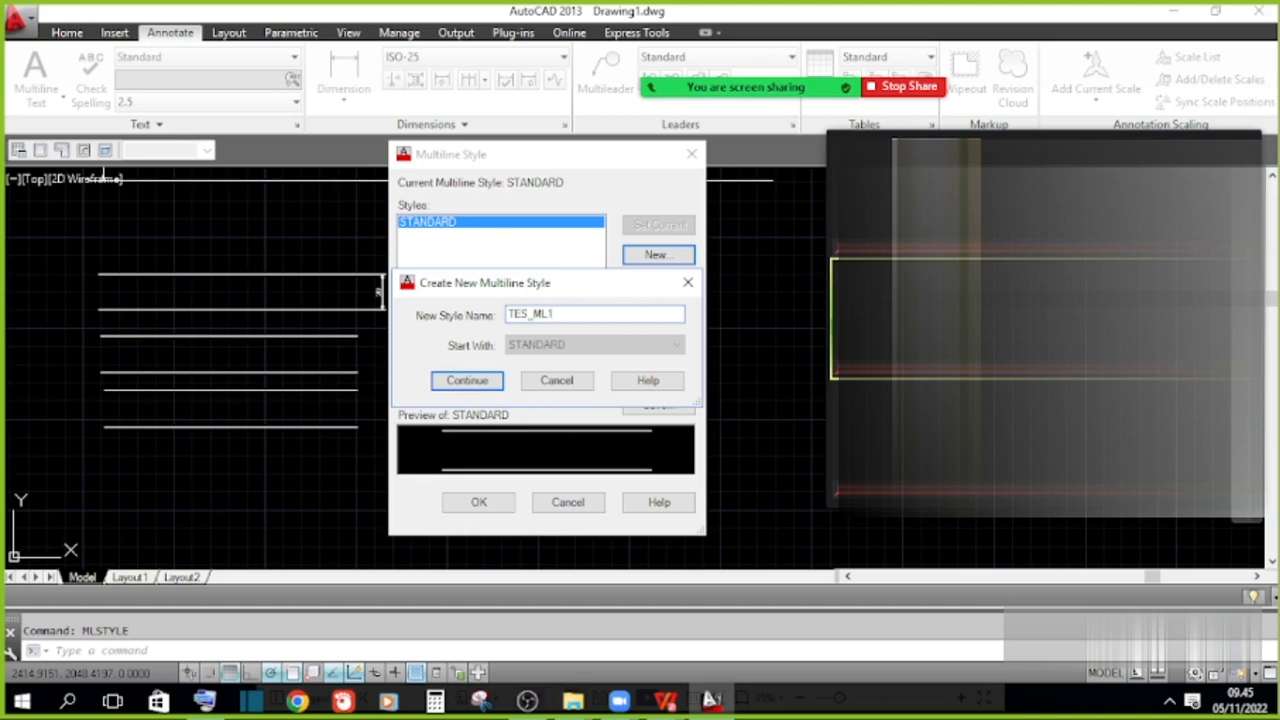
pyautogui.click(474, 380)
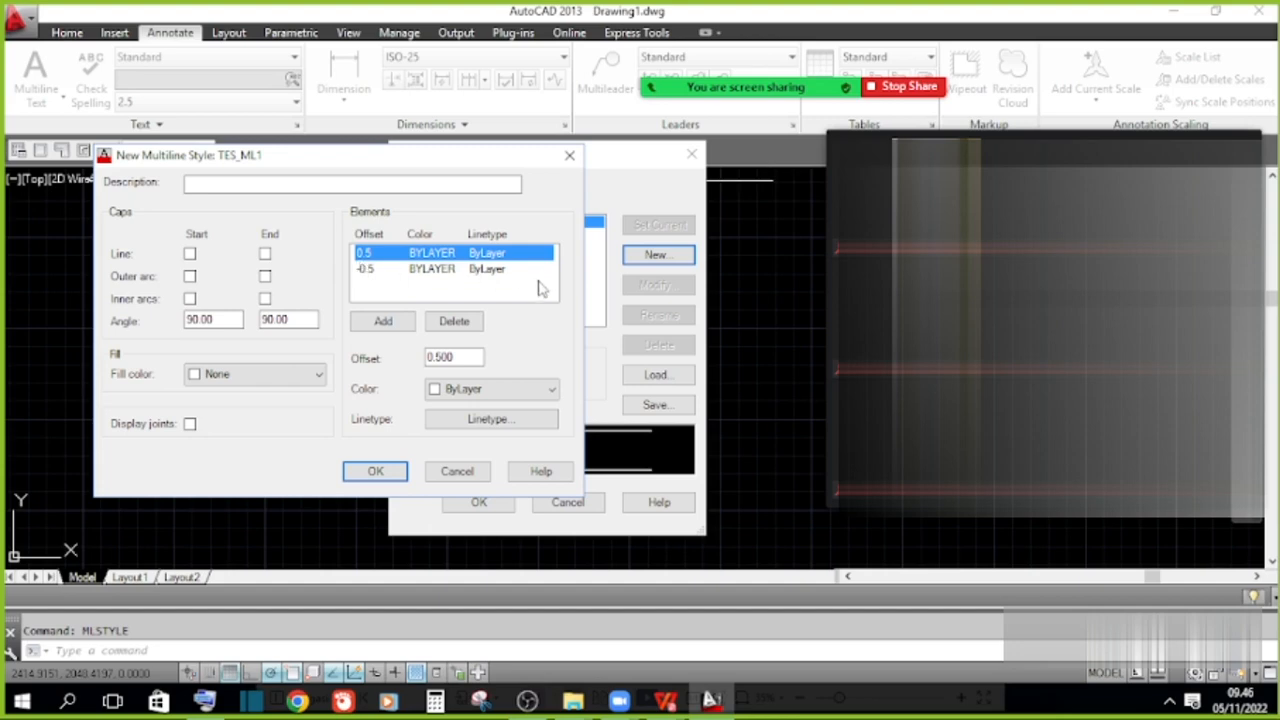
# Add two elements to the TES_ML1 style and set the offset of one of them to 0.4.
pyautogui.click(383, 321)
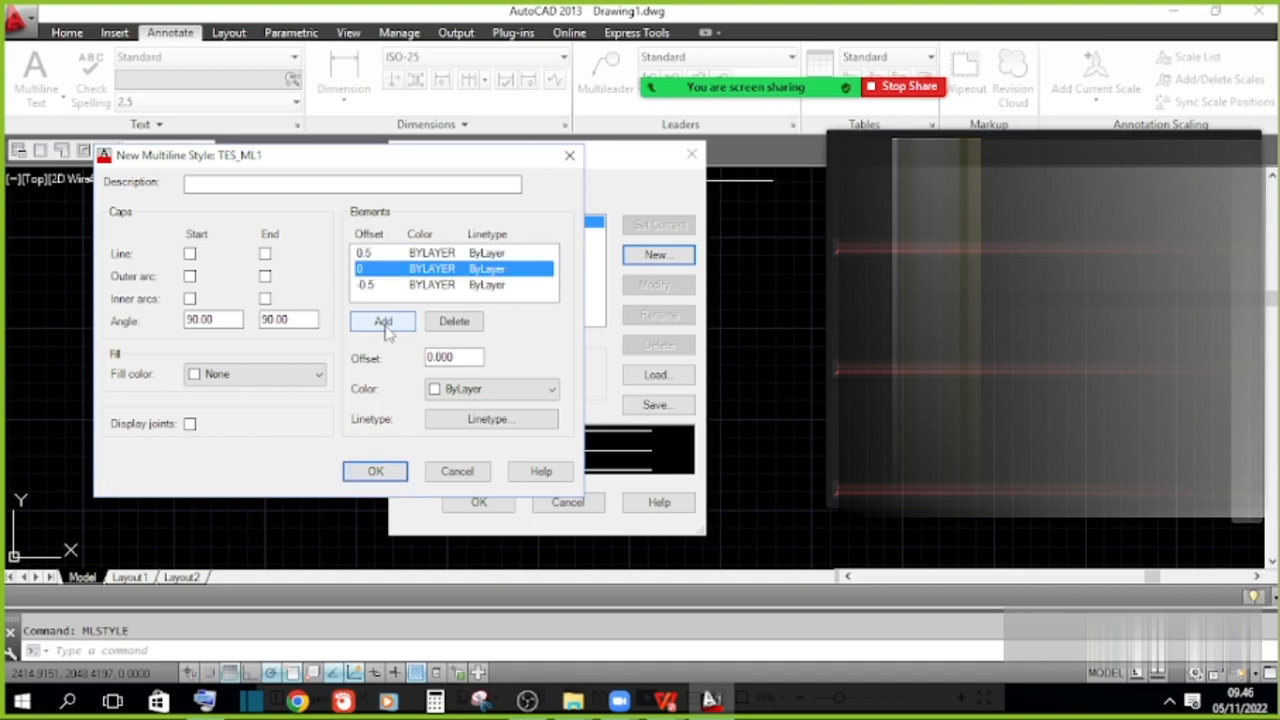
pyautogui.click(383, 321)
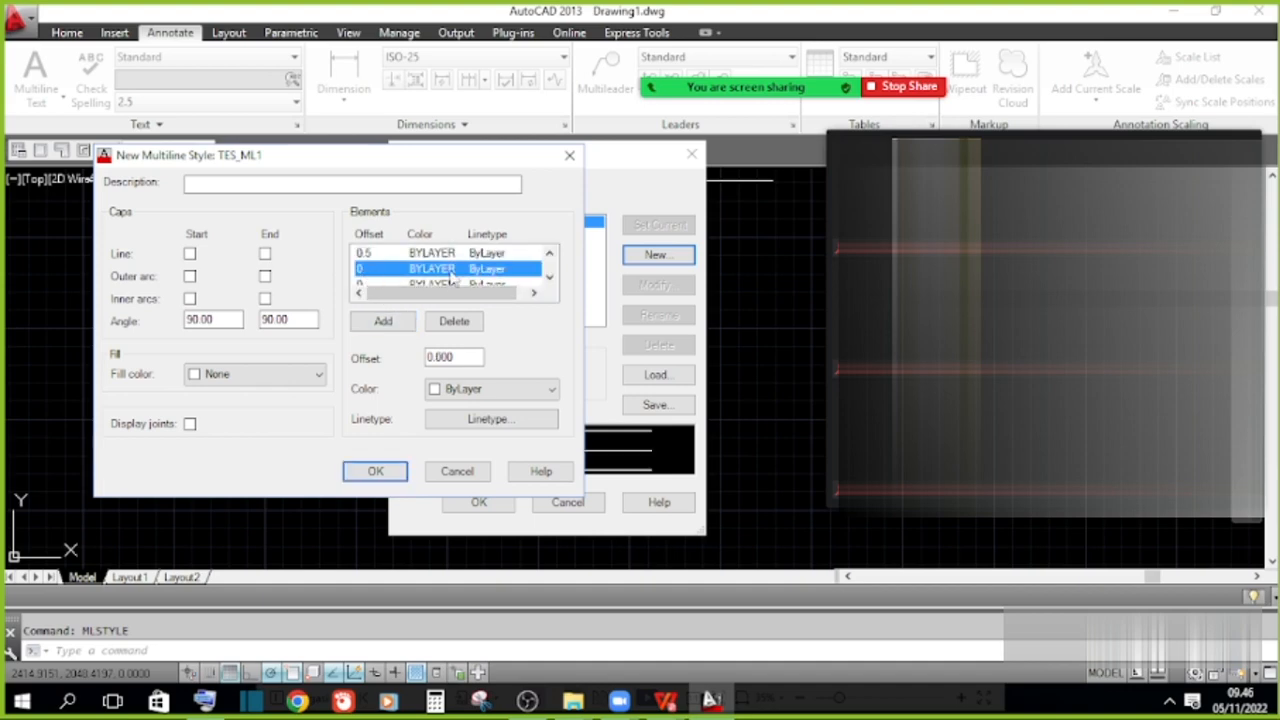
pyautogui.moveTo(458, 357); pyautogui.dragTo(438, 356)
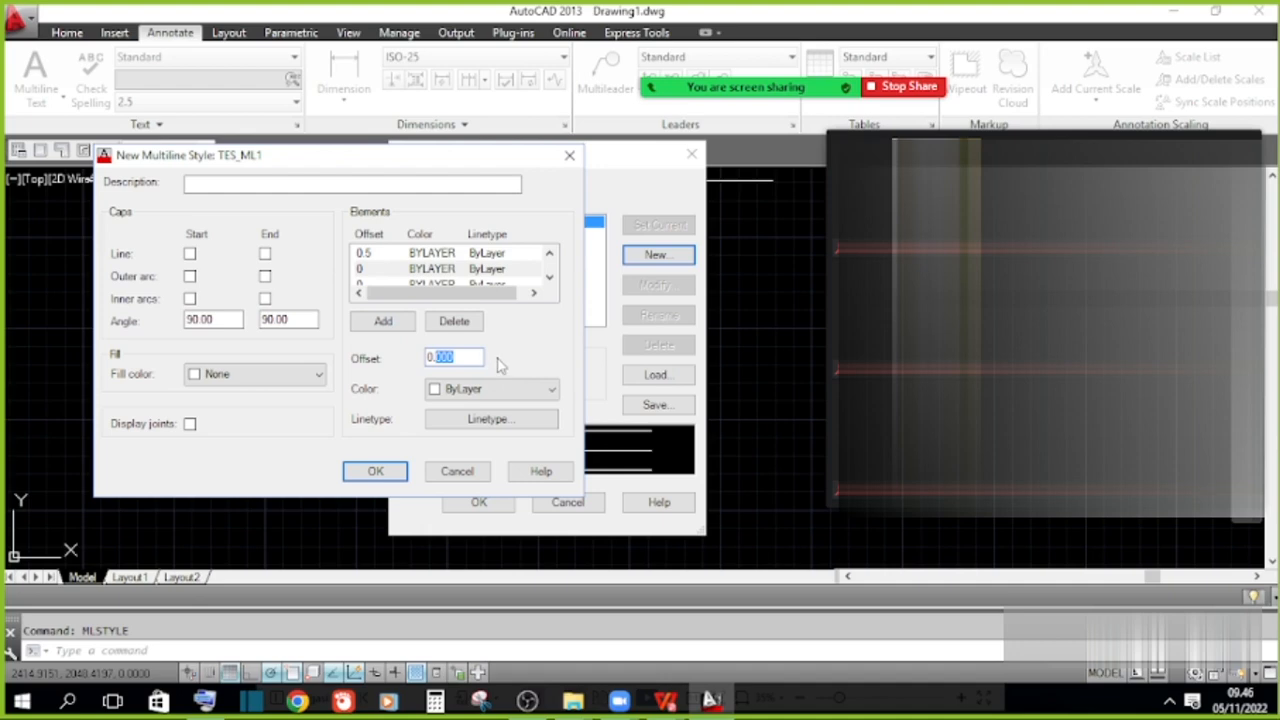
pyautogui.write('4')
# Set the offset of the other added element to -0.4 and review the element list.
pyautogui.click(549, 278)
pyautogui.click(364, 270)
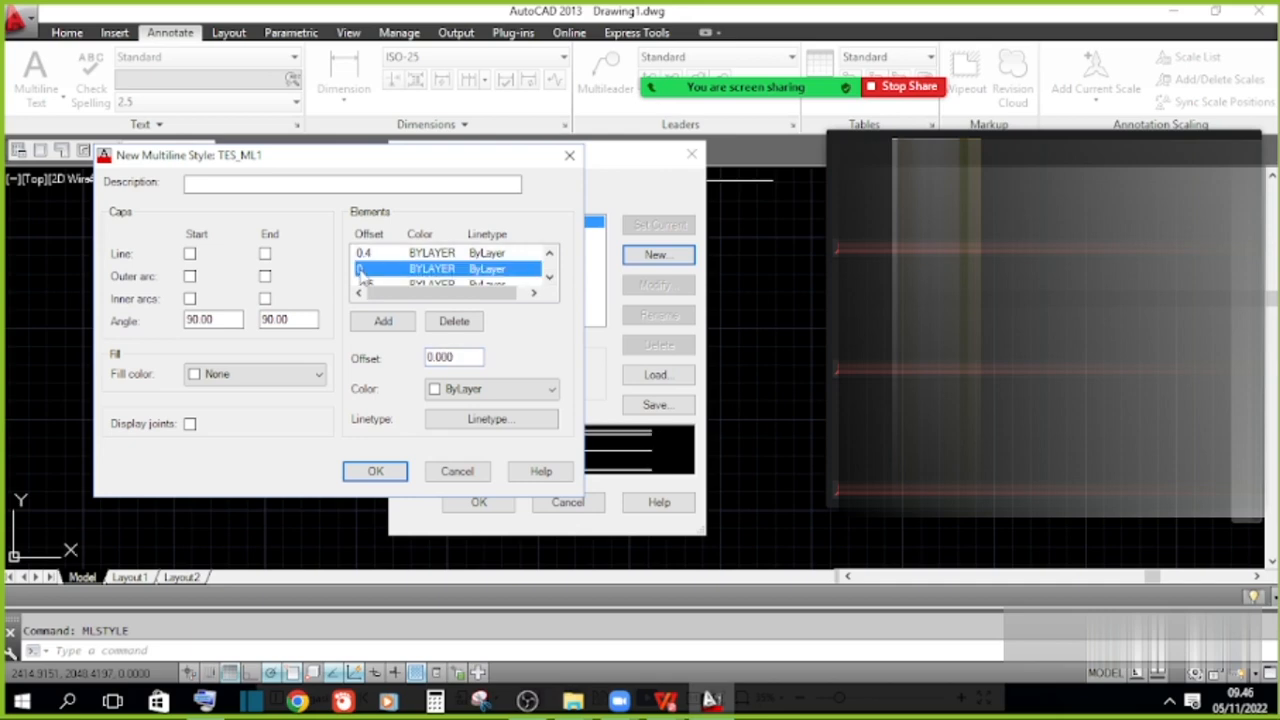
pyautogui.click(431, 357)
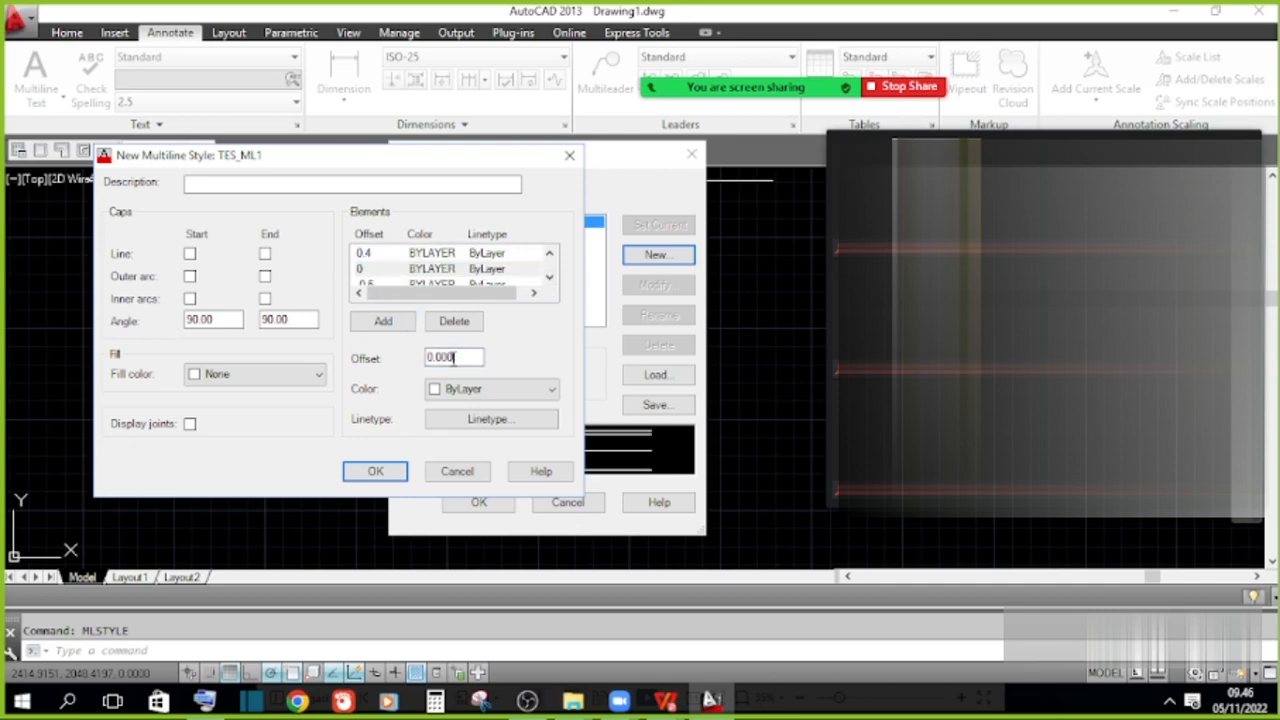
pyautogui.click(549, 277)
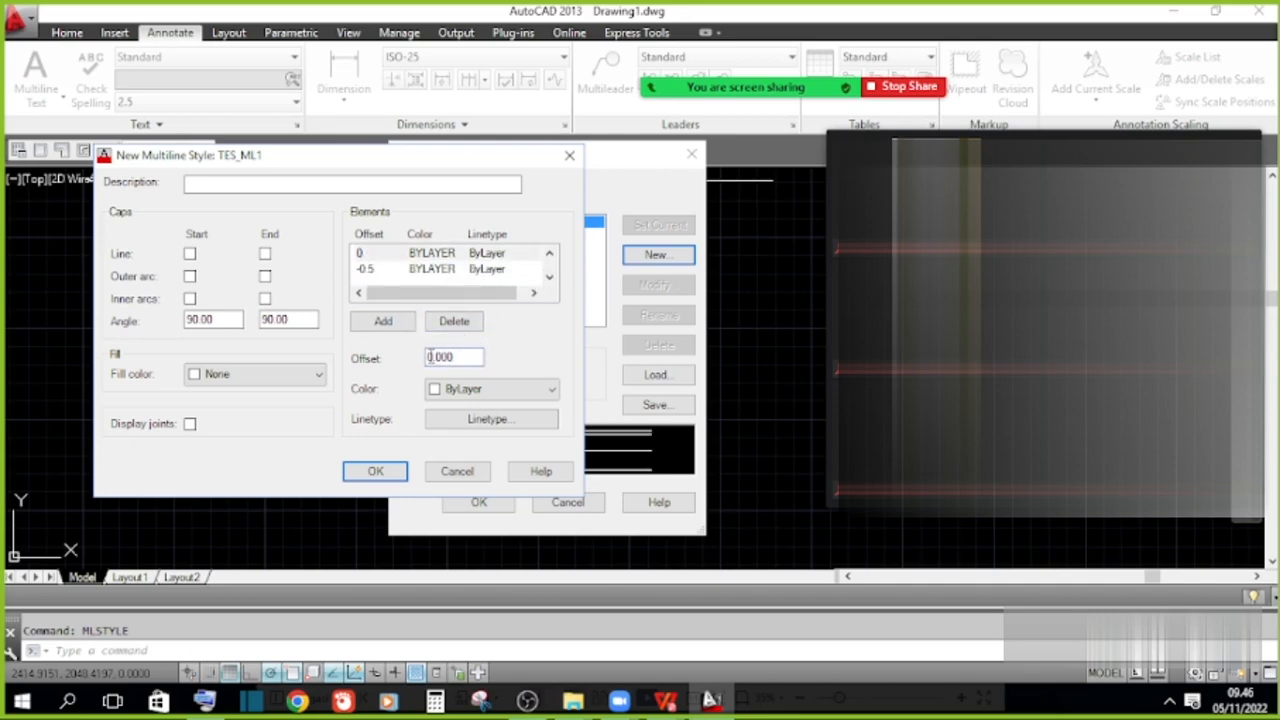
pyautogui.write('-')
pyautogui.moveTo(439, 357); pyautogui.dragTo(474, 357)
pyautogui.write('4')
pyautogui.click(550, 254)
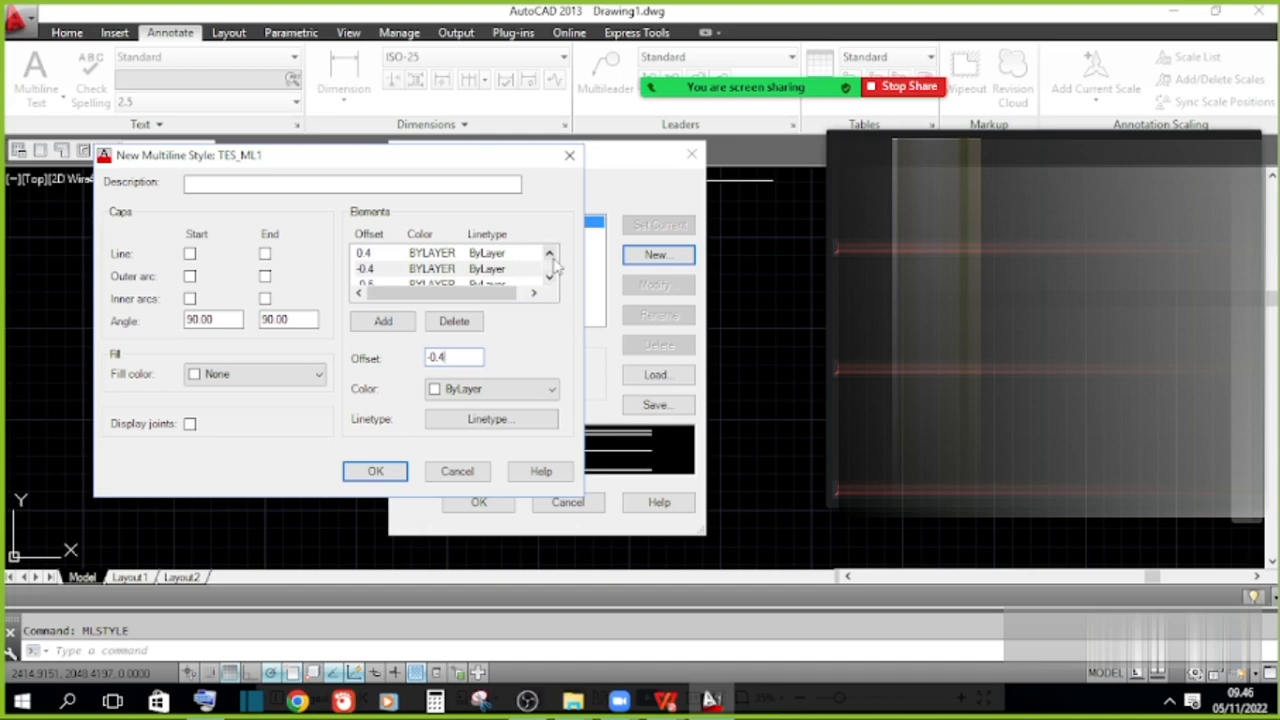
pyautogui.click(550, 254)
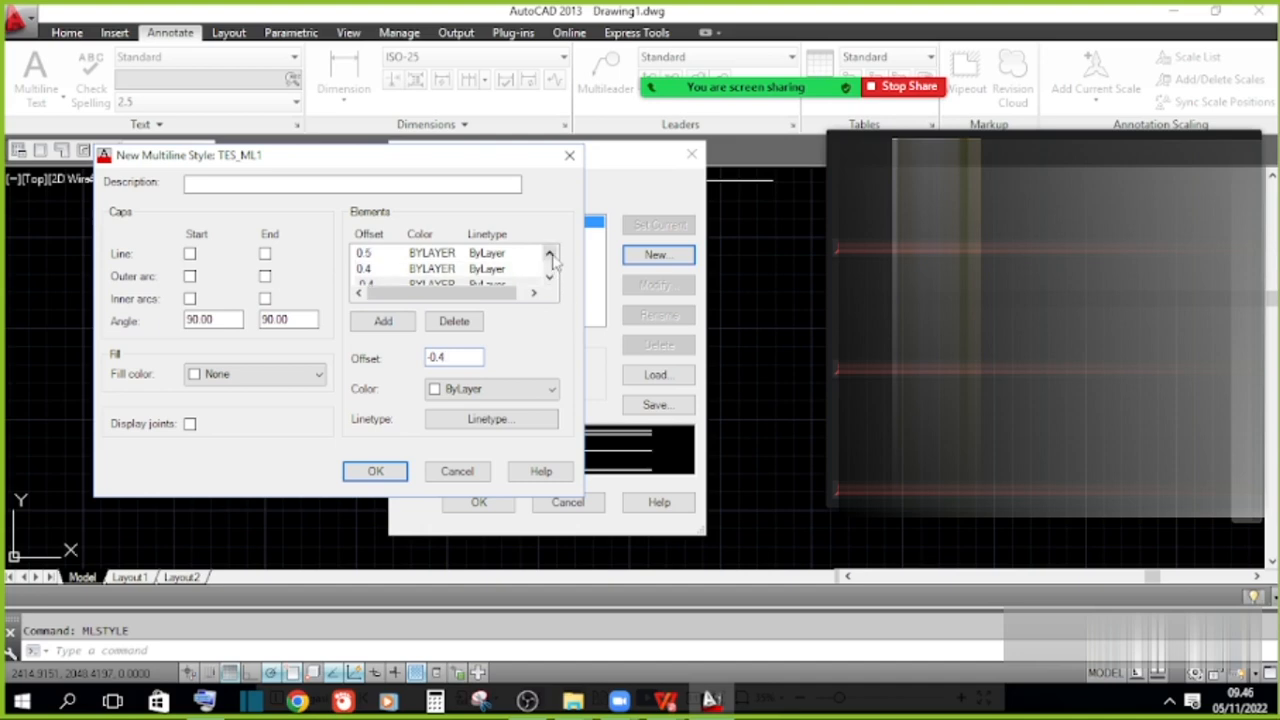
# Check the loaded linetypes for the 0.4 offset element without choosing one, and set its color to Green.
pyautogui.click(497, 269)
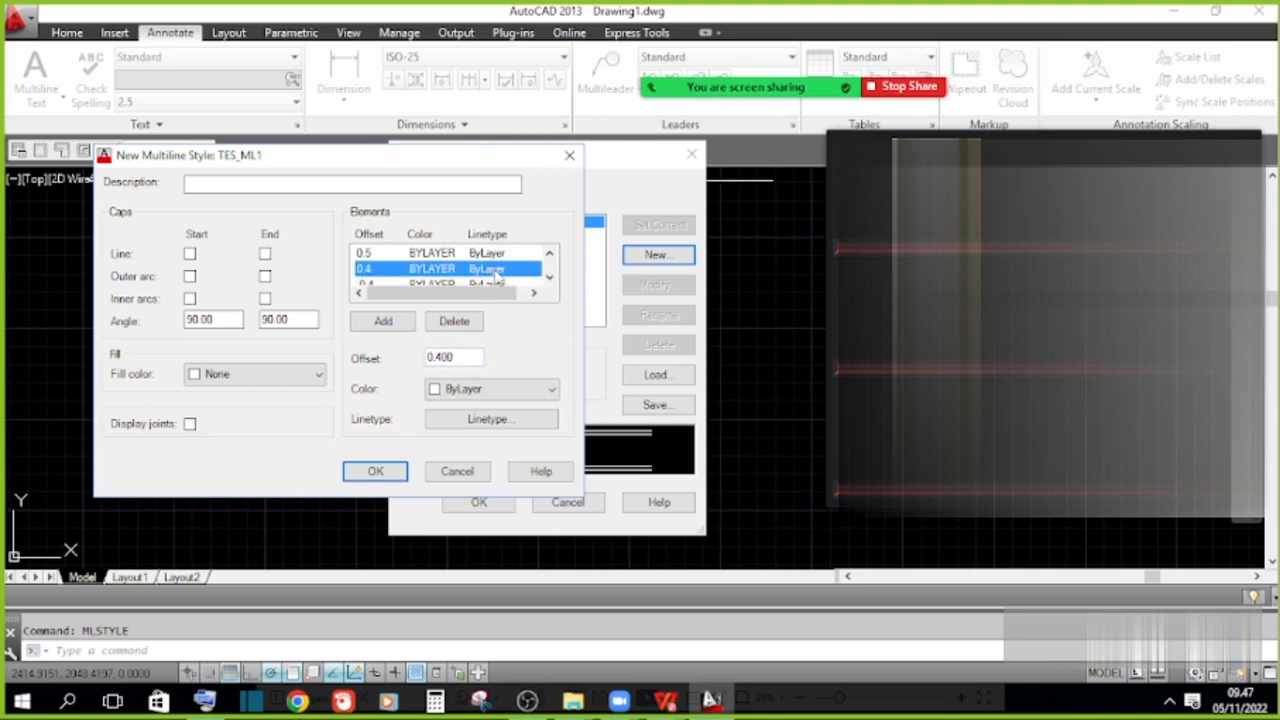
pyautogui.click(522, 421)
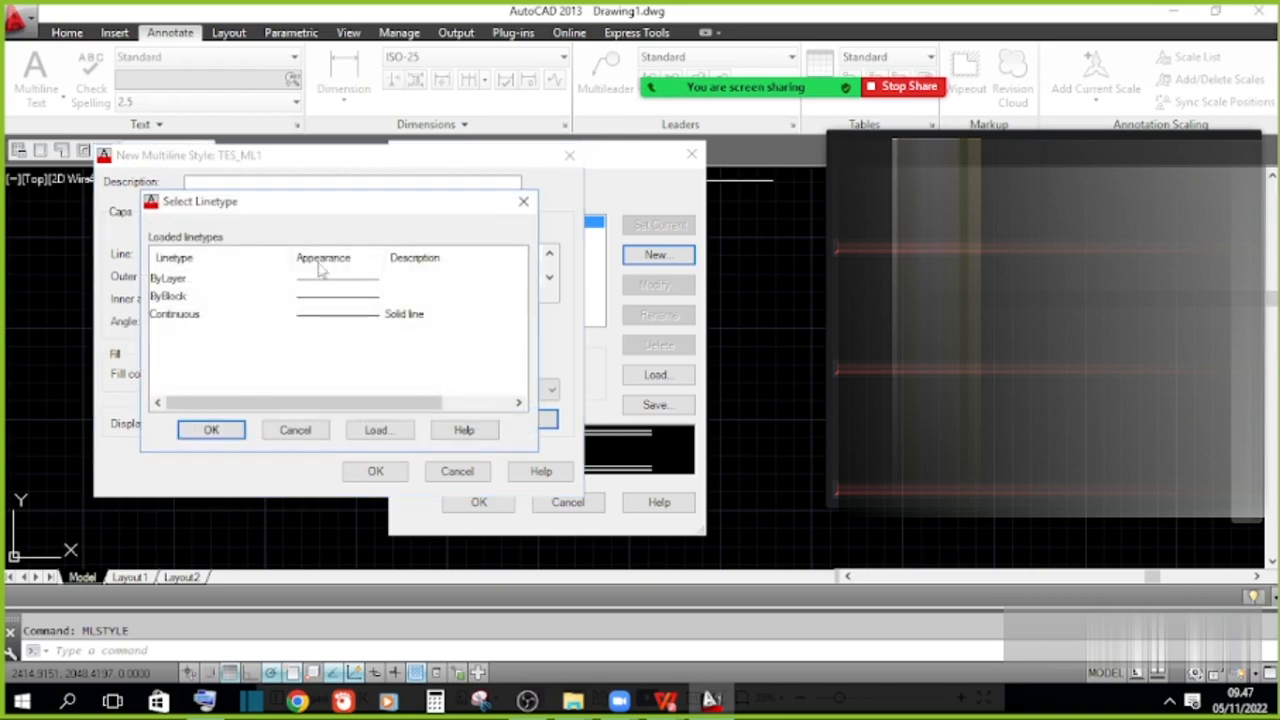
pyautogui.click(523, 201)
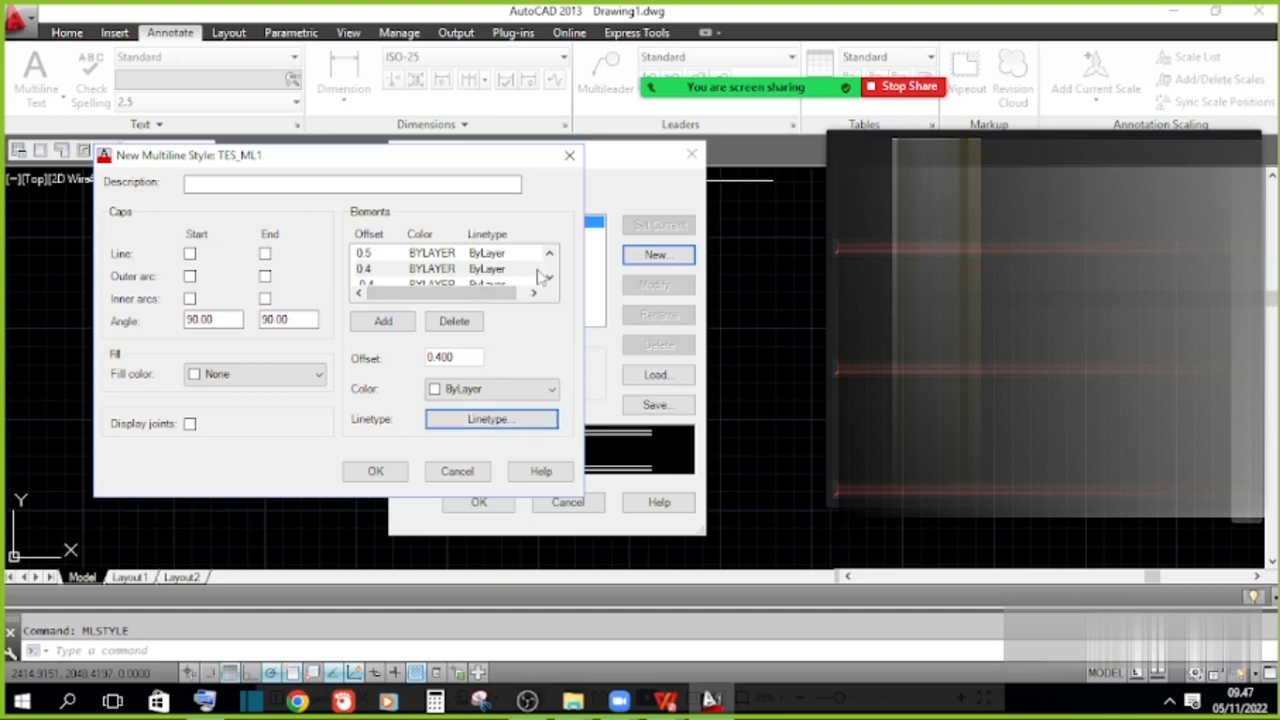
pyautogui.click(523, 422)
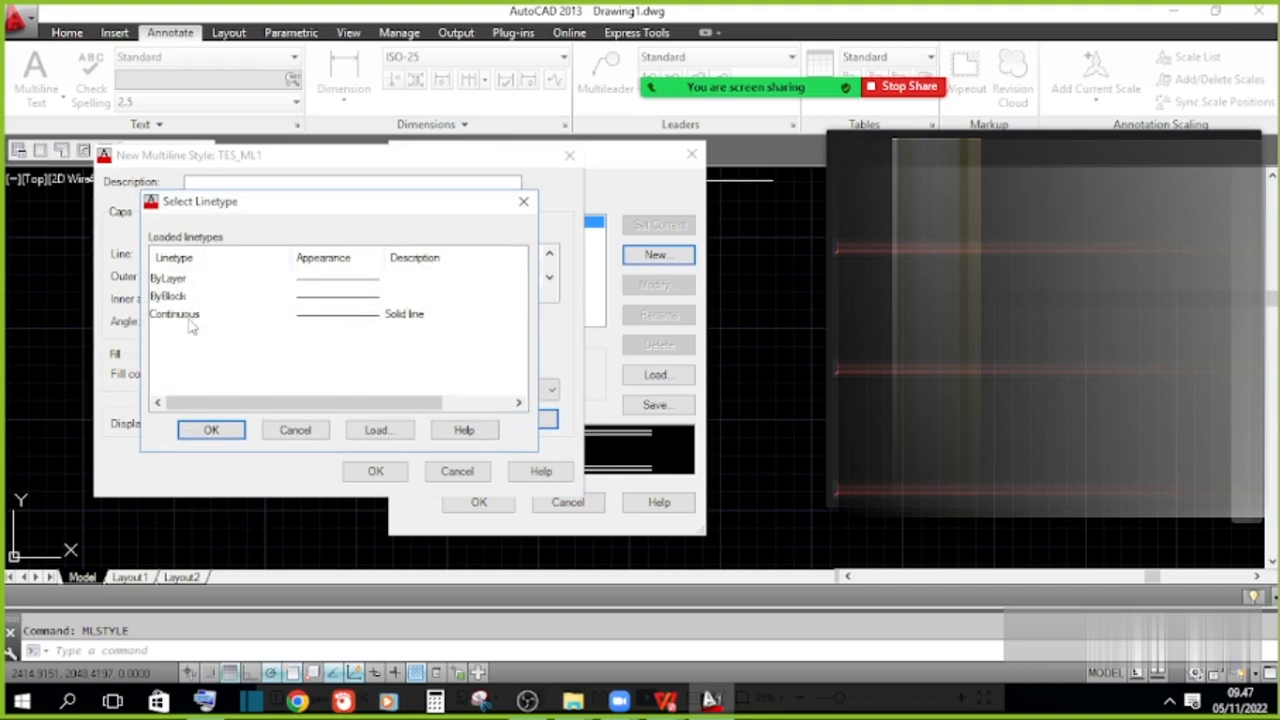
pyautogui.moveTo(314, 404)
pyautogui.mouseDown()
pyautogui.moveTo(400, 404)
pyautogui.moveTo(300, 404)
pyautogui.mouseUp()
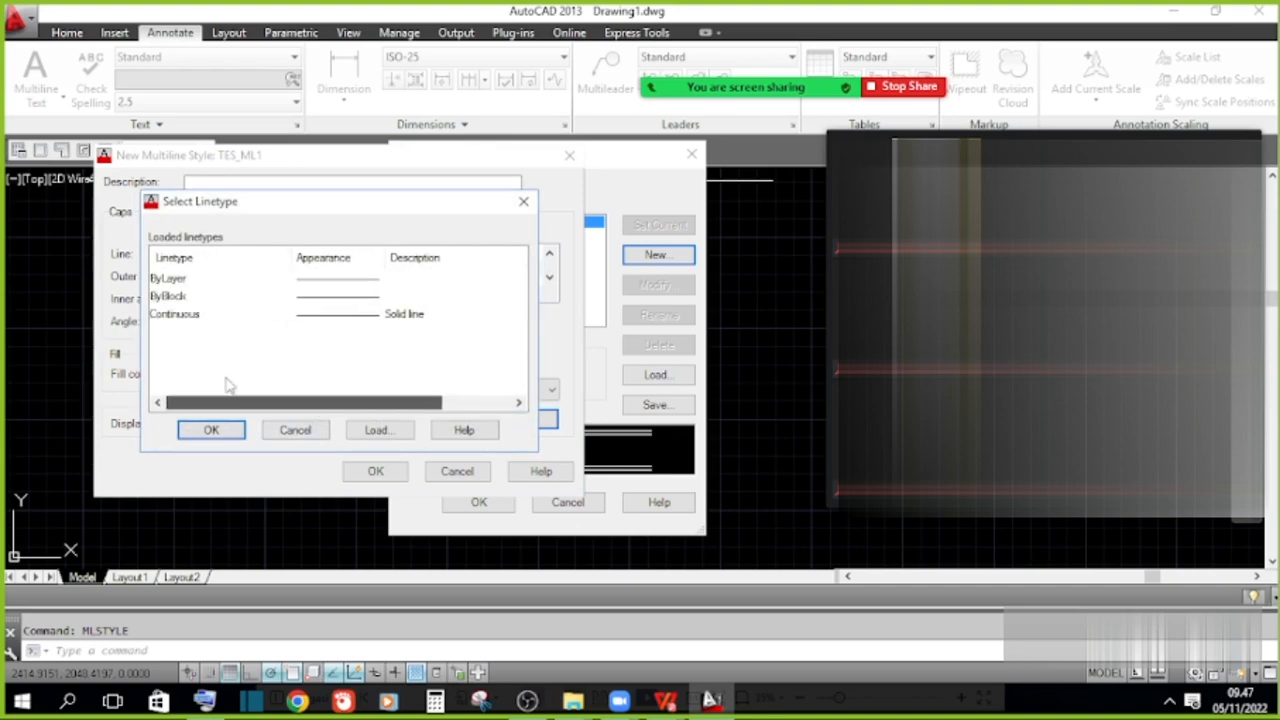
pyautogui.click(533, 204)
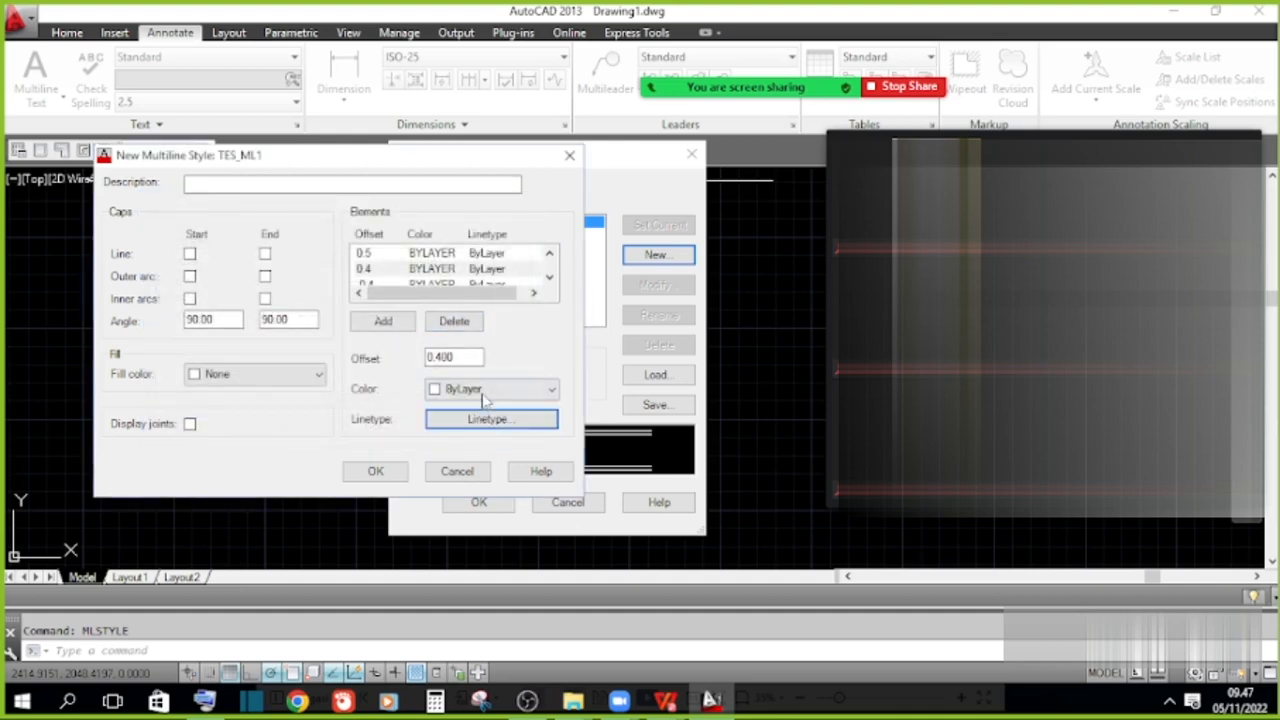
pyautogui.click(490, 389)
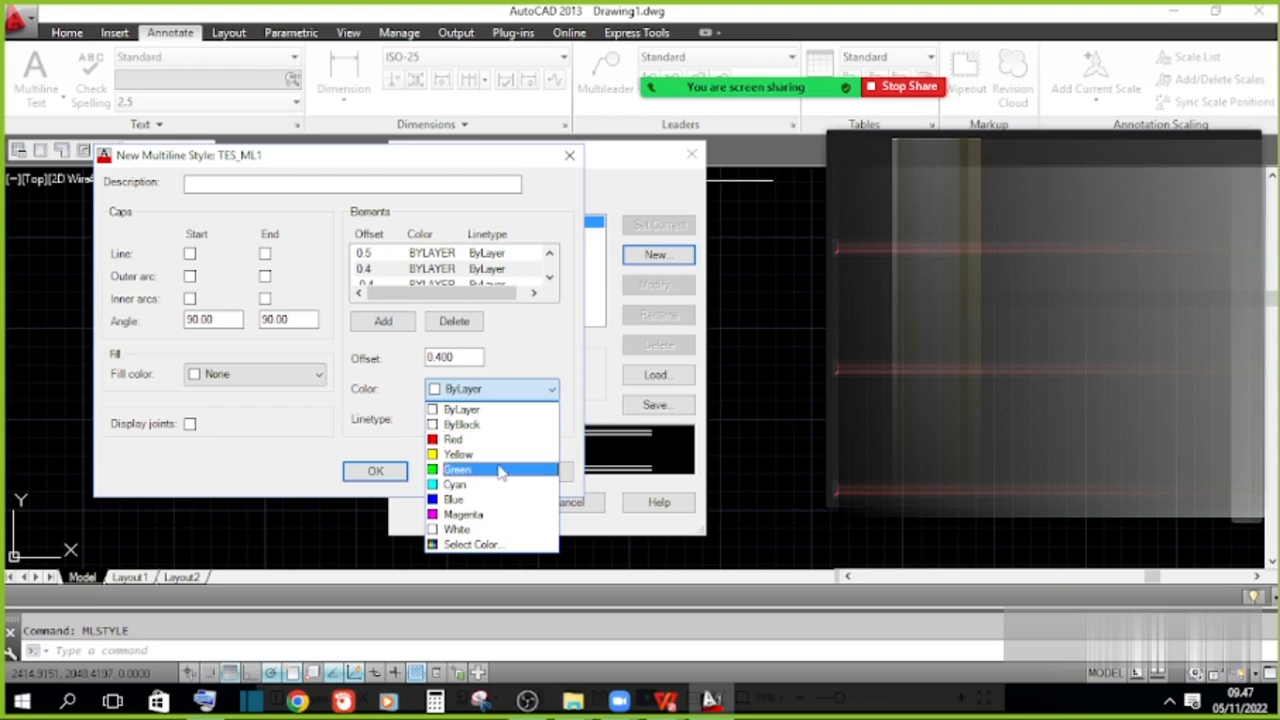
pyautogui.click(500, 470)
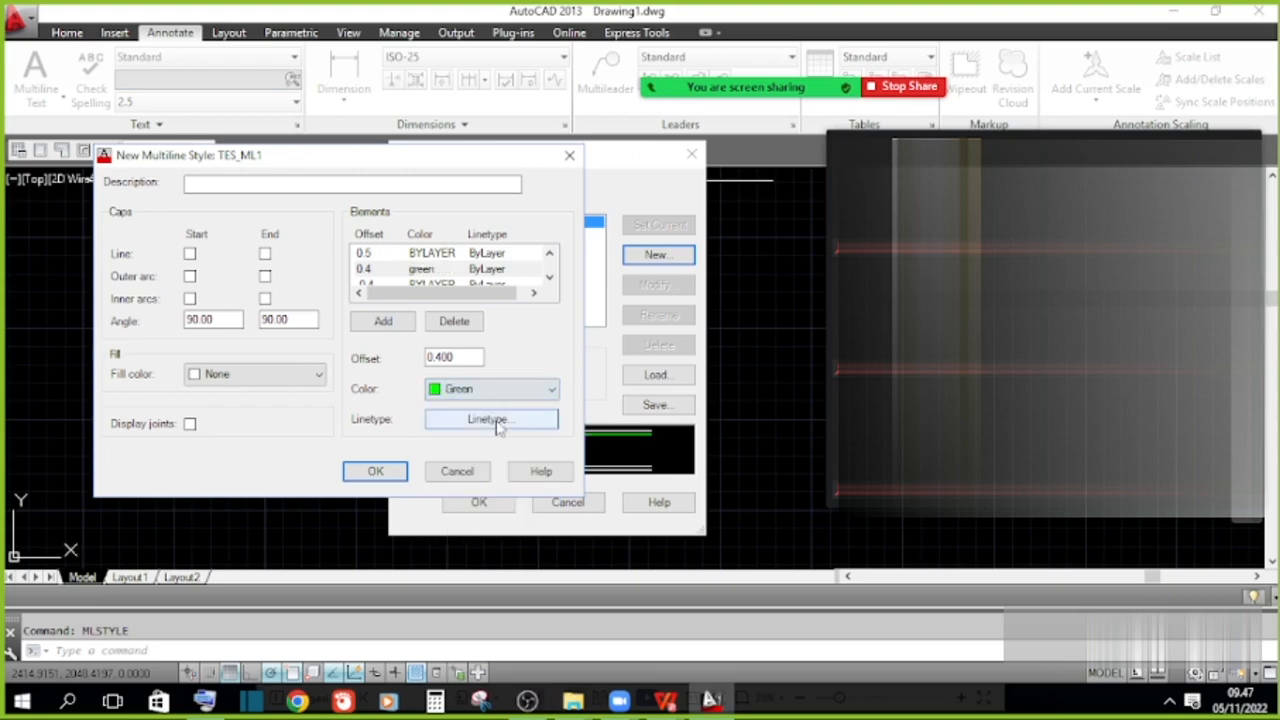
# Set the color of the -0.4 offset element to Green and accept the TES_ML1 multiline style.
pyautogui.click(443, 258)
pyautogui.scroll(-1, 438, 271)
pyautogui.click(437, 266)
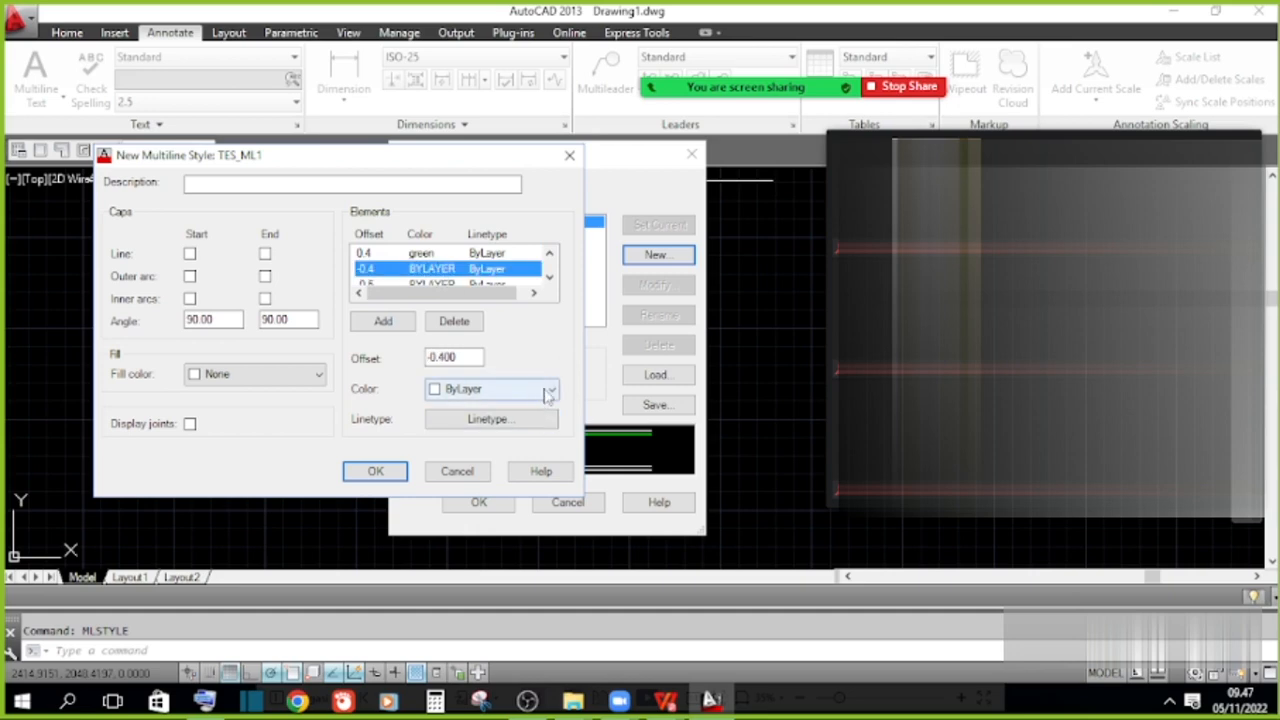
pyautogui.click(548, 390)
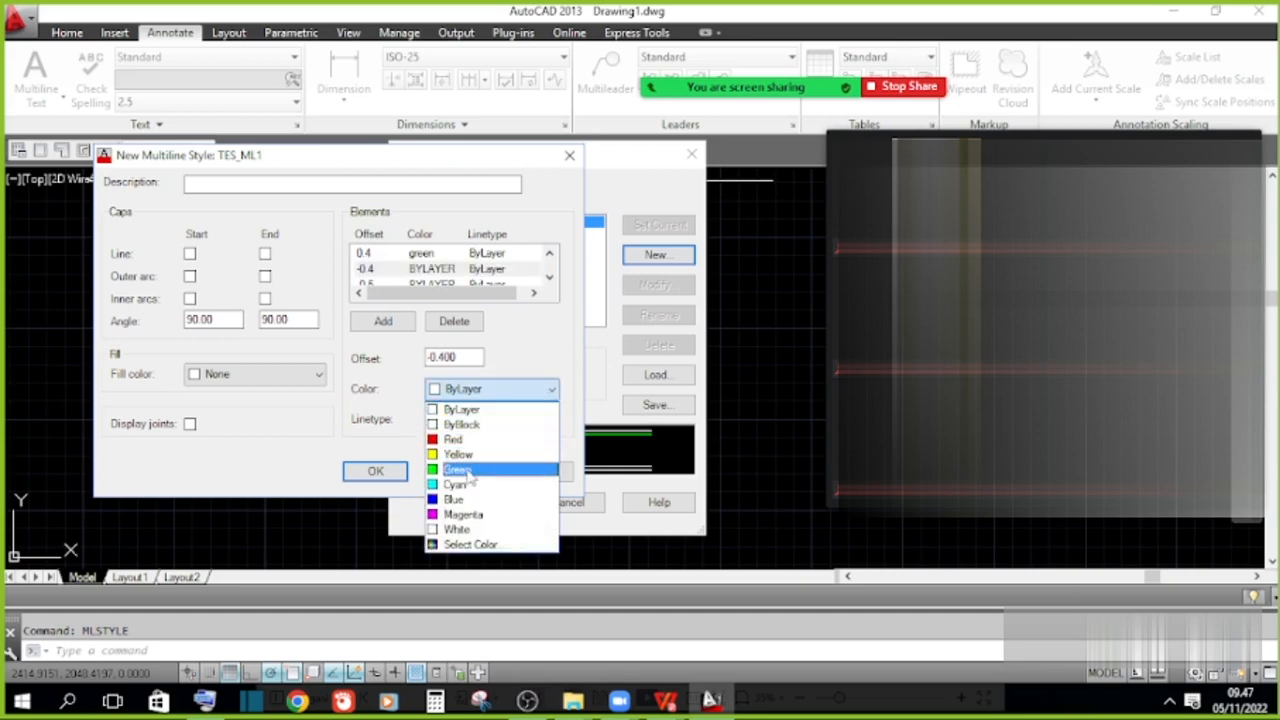
pyautogui.click(470, 472)
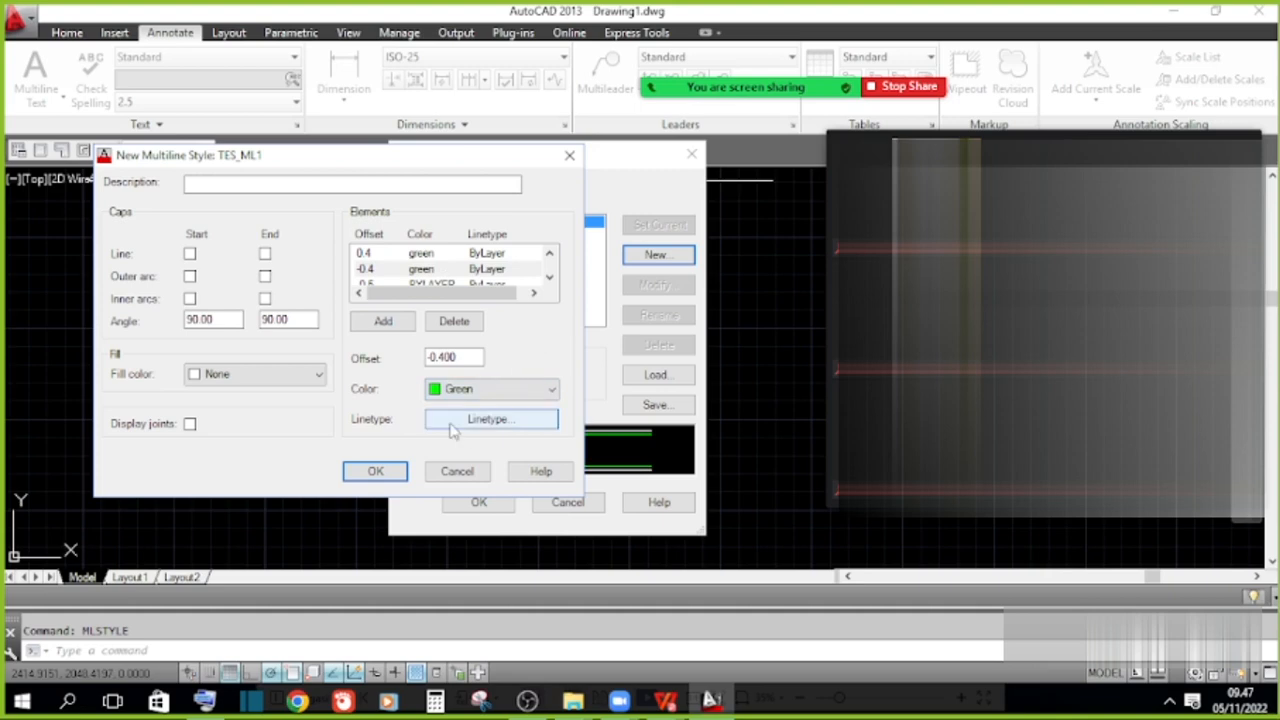
pyautogui.click(368, 474)
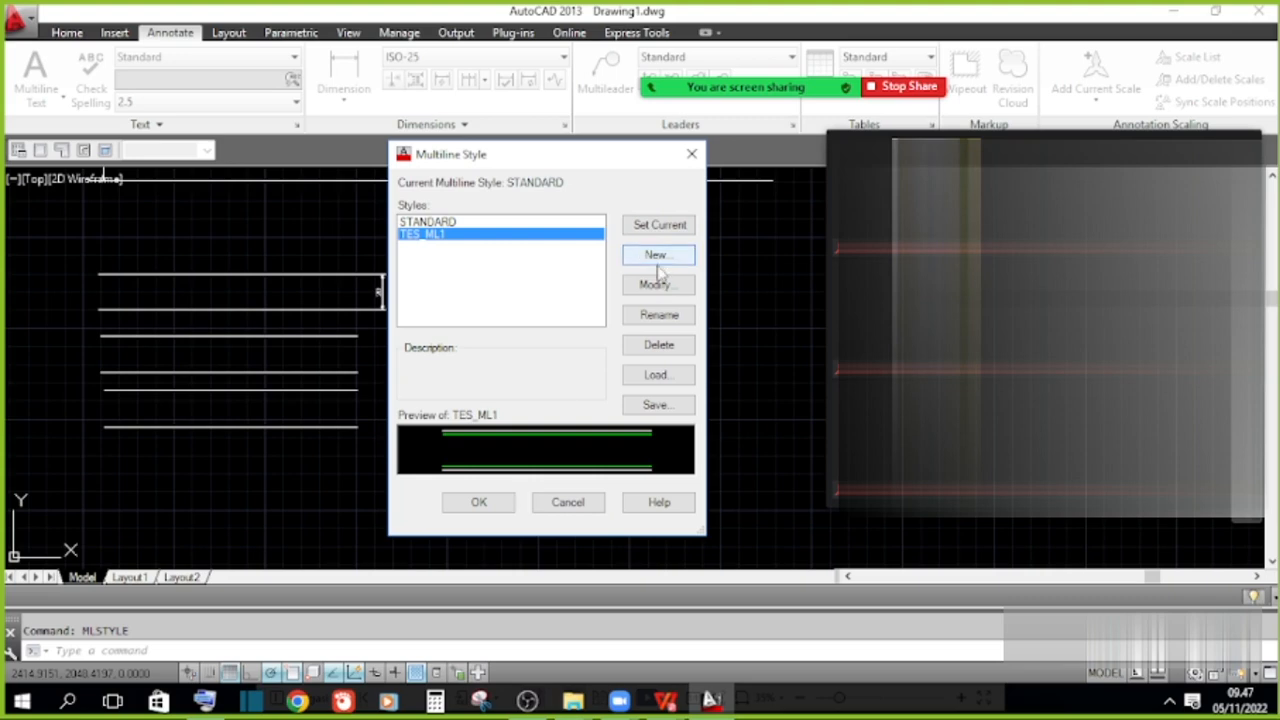
pyautogui.click(502, 508)
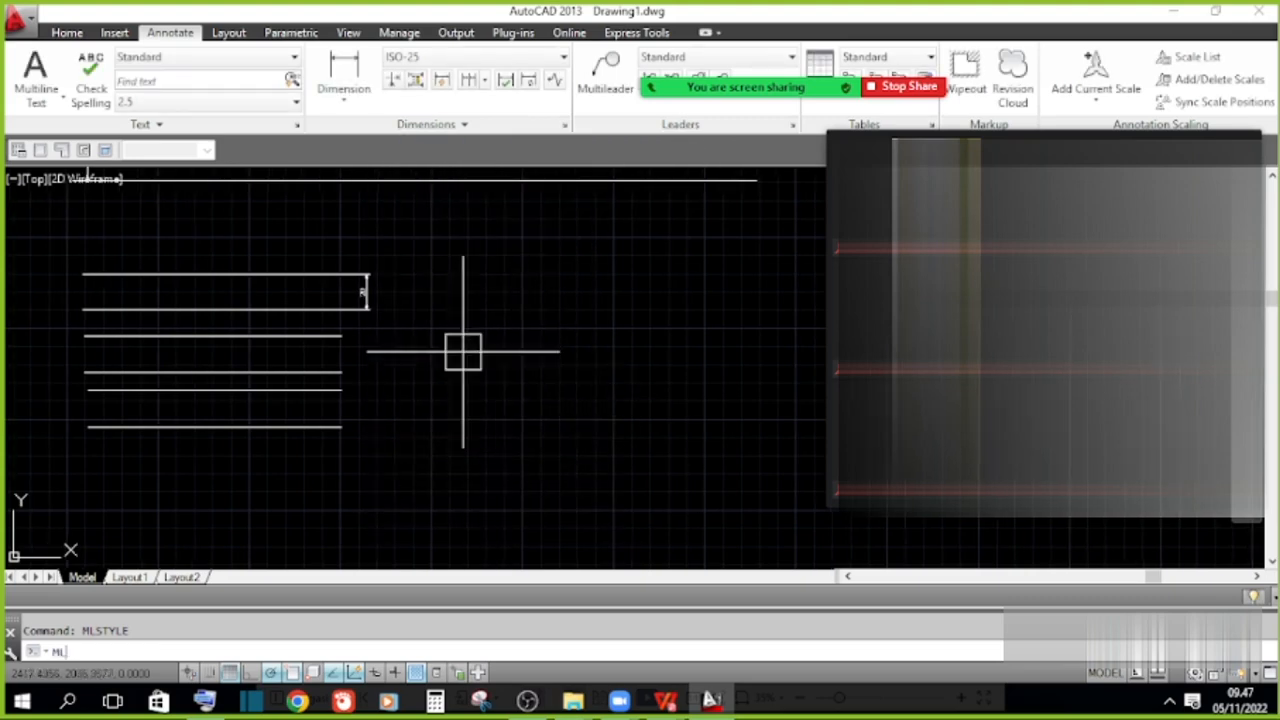
# List the loaded multiline styles within the Multiline command and make TES_ML1 the active style.
pyautogui.press('Return')
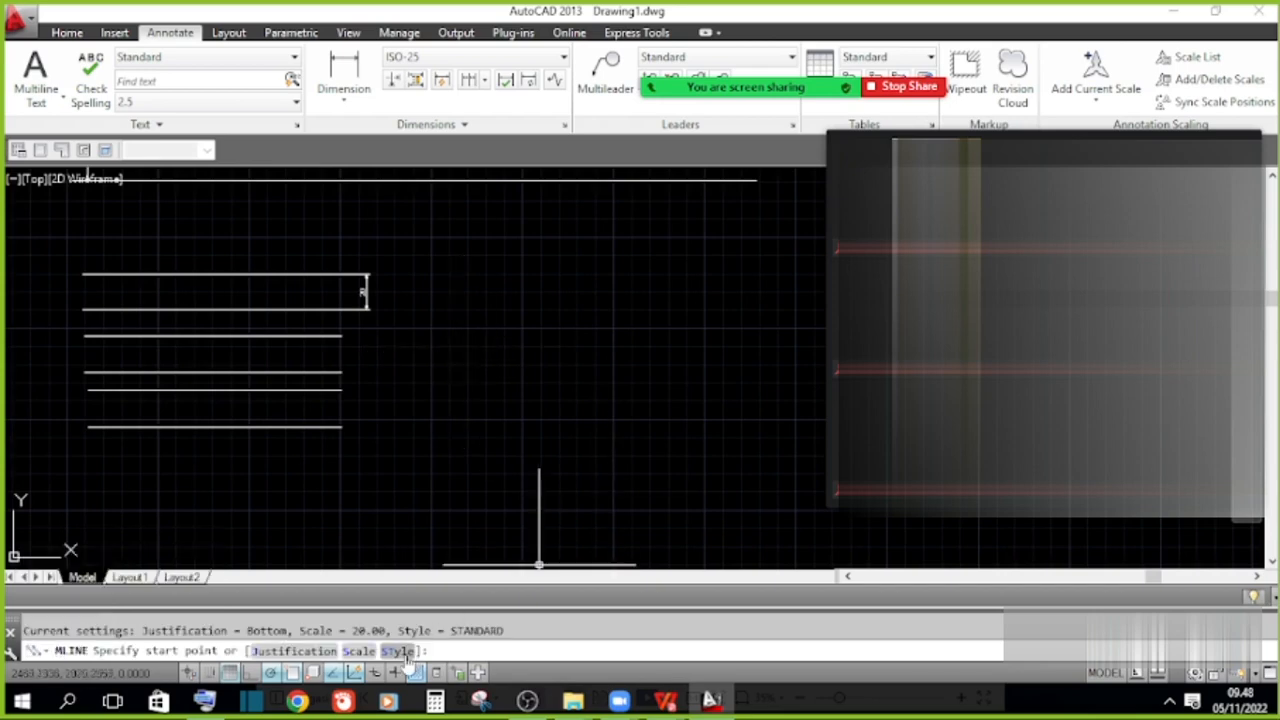
pyautogui.click(398, 651)
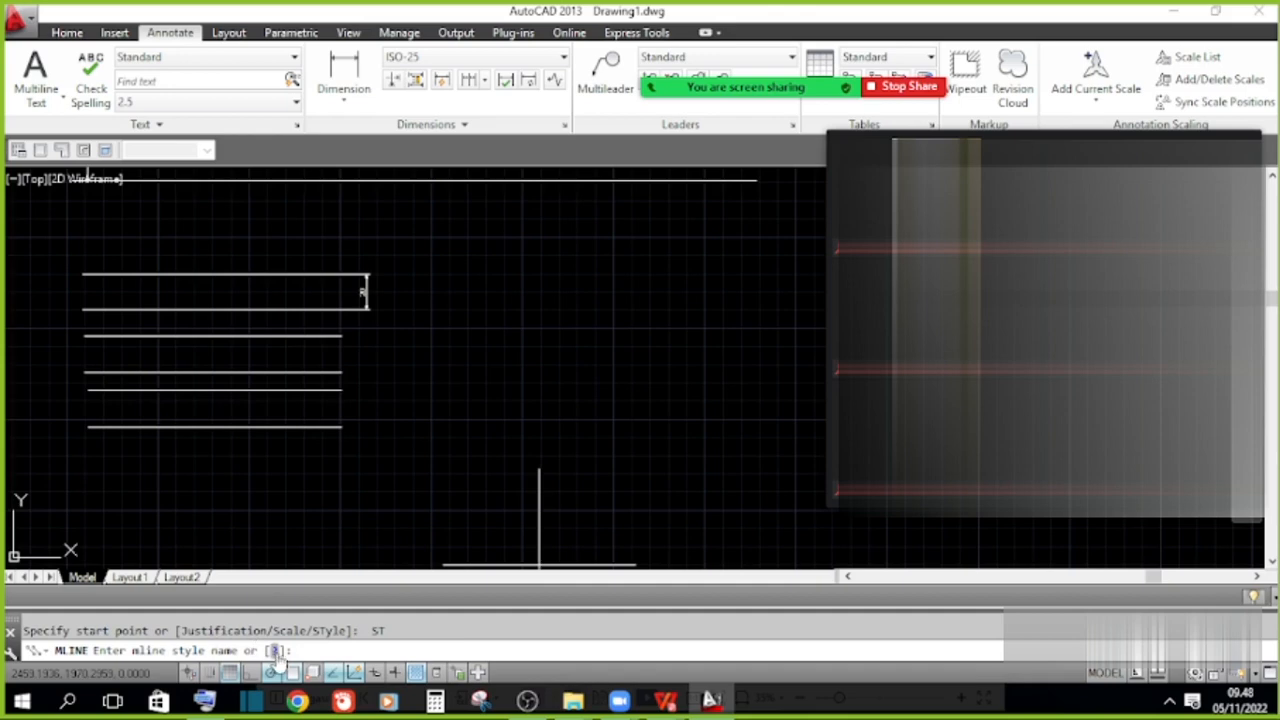
pyautogui.click(274, 651)
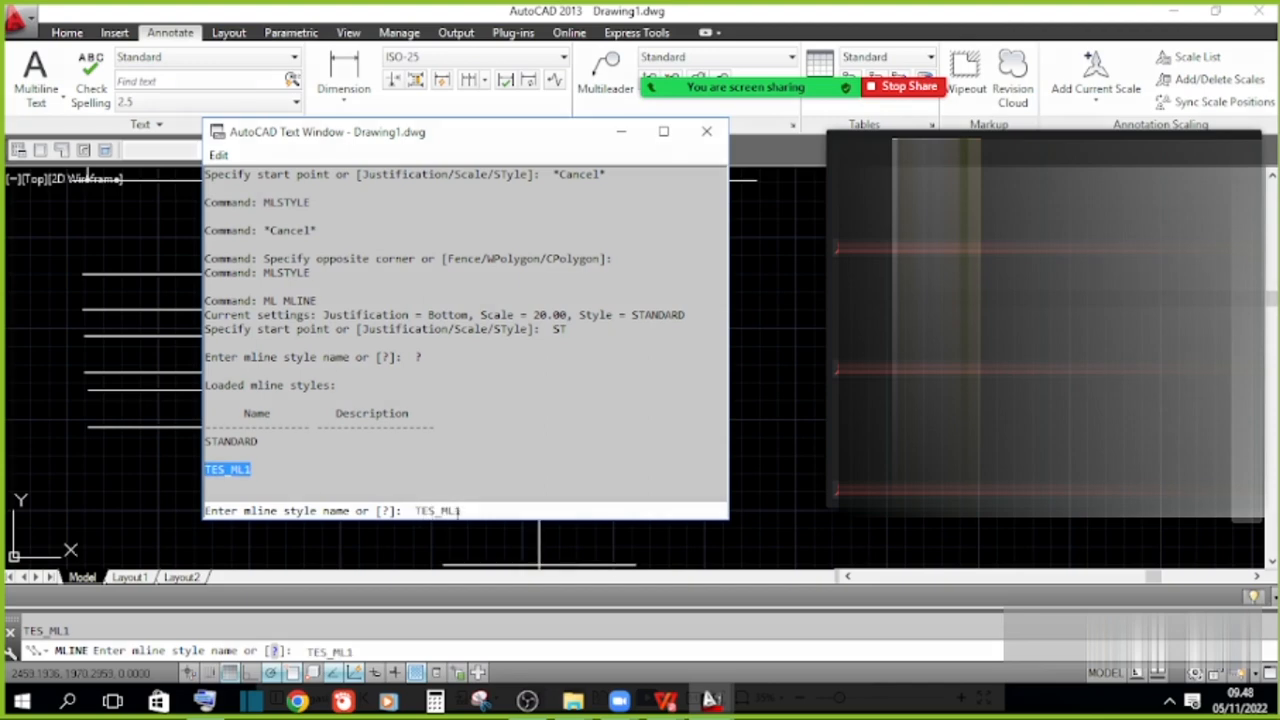
pyautogui.press('Return')
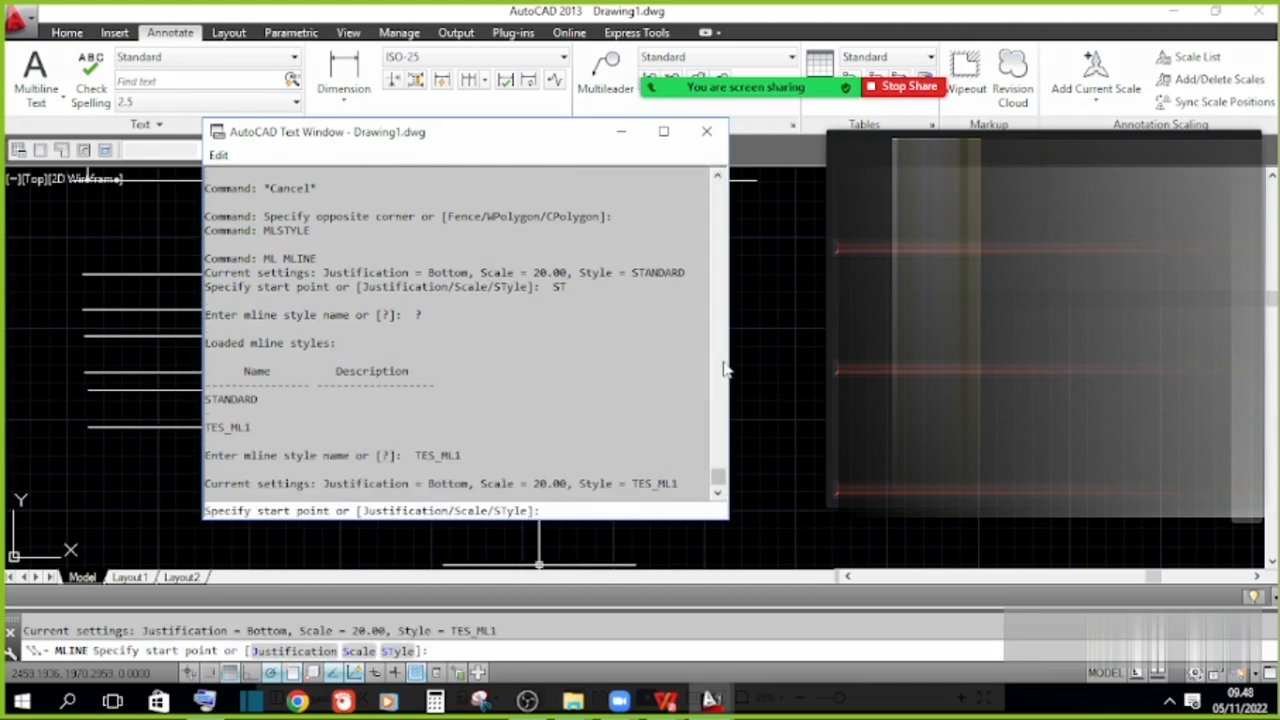
pyautogui.click(621, 131)
pyautogui.press('Escape')
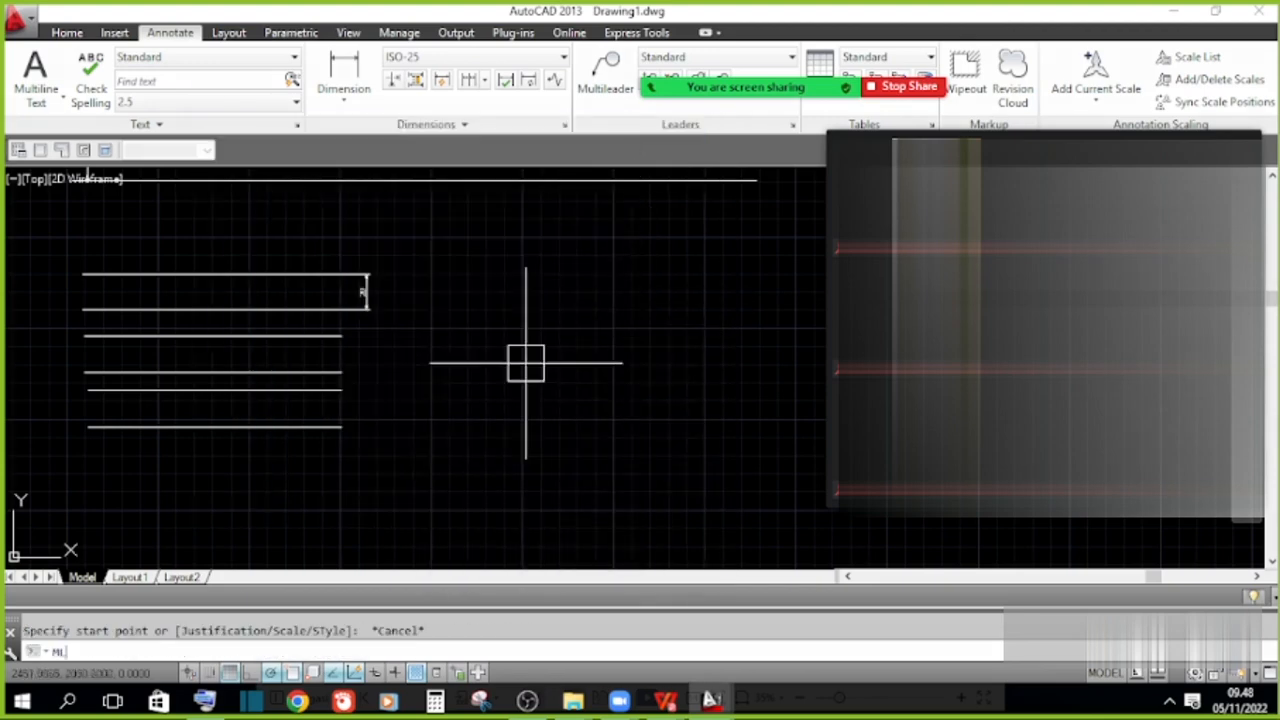
# Draw a horizontal multiline in the TES_ML1 style in the empty area beside the existing plain multilines.
pyautogui.write('ML')
pyautogui.press('Return')
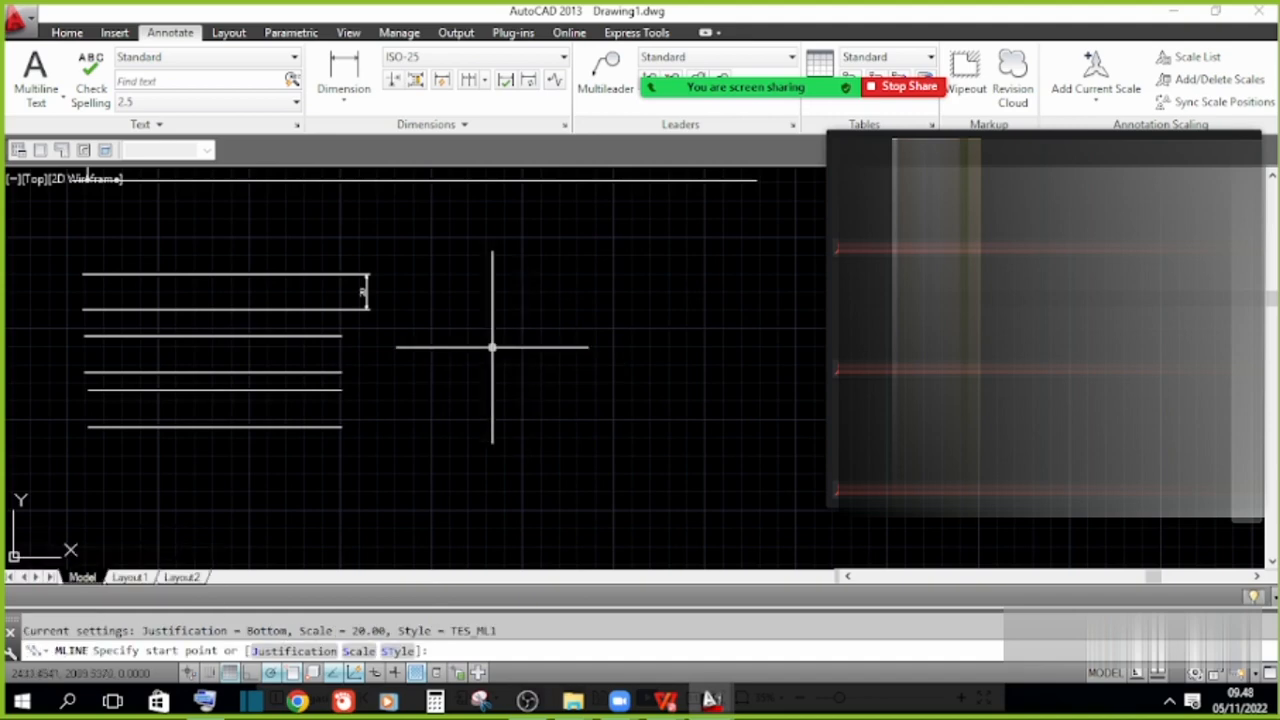
pyautogui.click(476, 343)
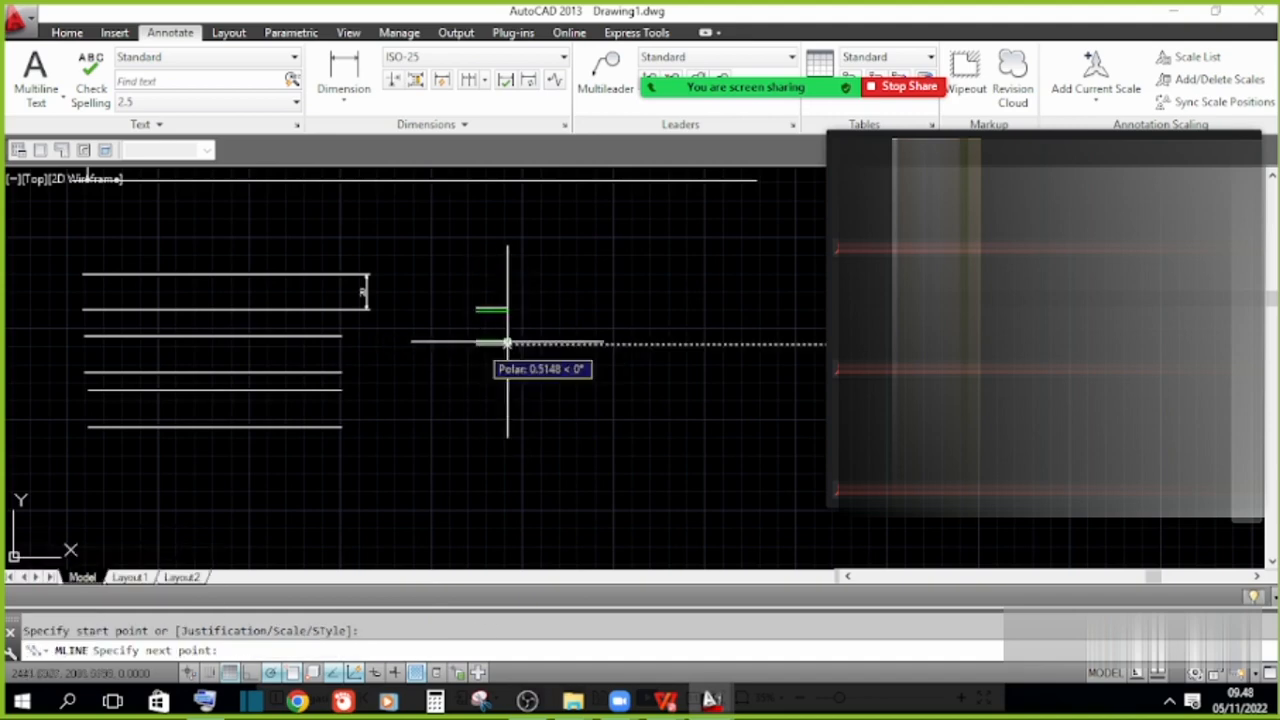
pyautogui.click(720, 343)
pyautogui.press('Escape')
pyautogui.scroll(2, 684, 315)
pyautogui.scroll(-2, 299, 491)
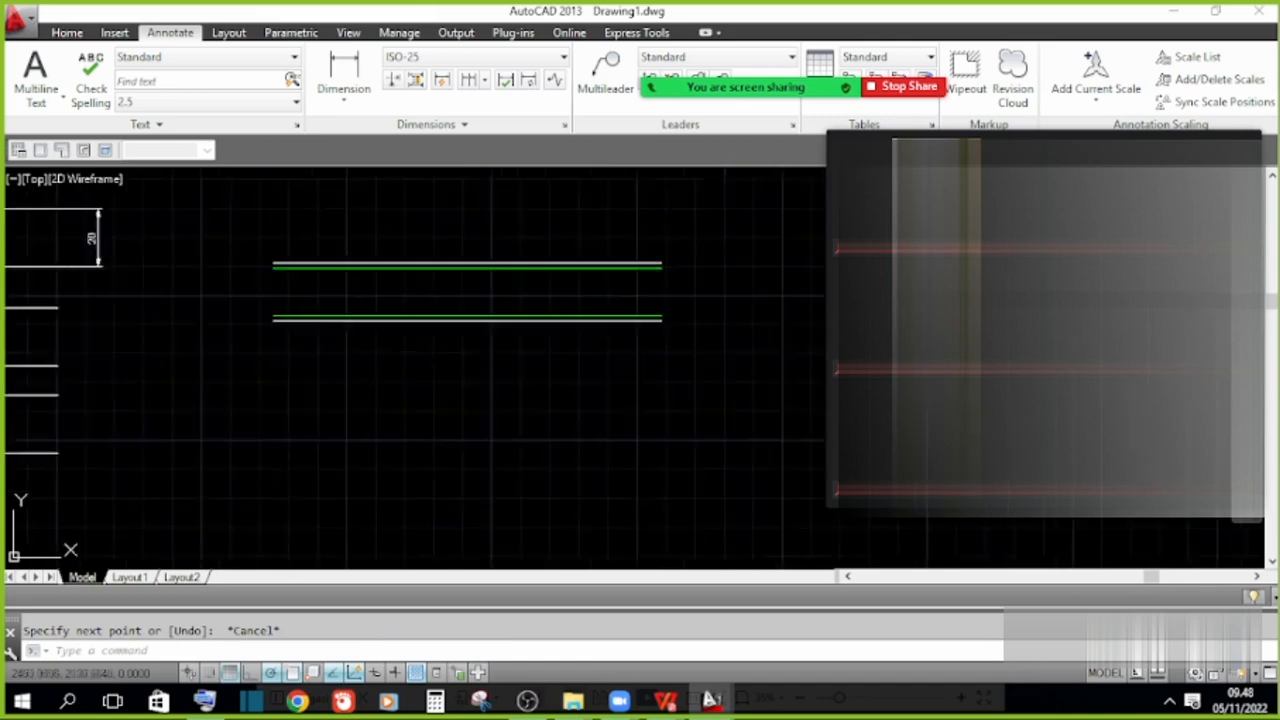
# Copy the lowest plain multiline to just above the green TES_ML1 multiline for comparison.
pyautogui.moveTo(405, 440)
pyautogui.mouseDown(button='middle')
pyautogui.moveTo(554, 391)
pyautogui.moveTo(618, 417)
pyautogui.mouseUp(button='middle')
pyautogui.click(329, 385)
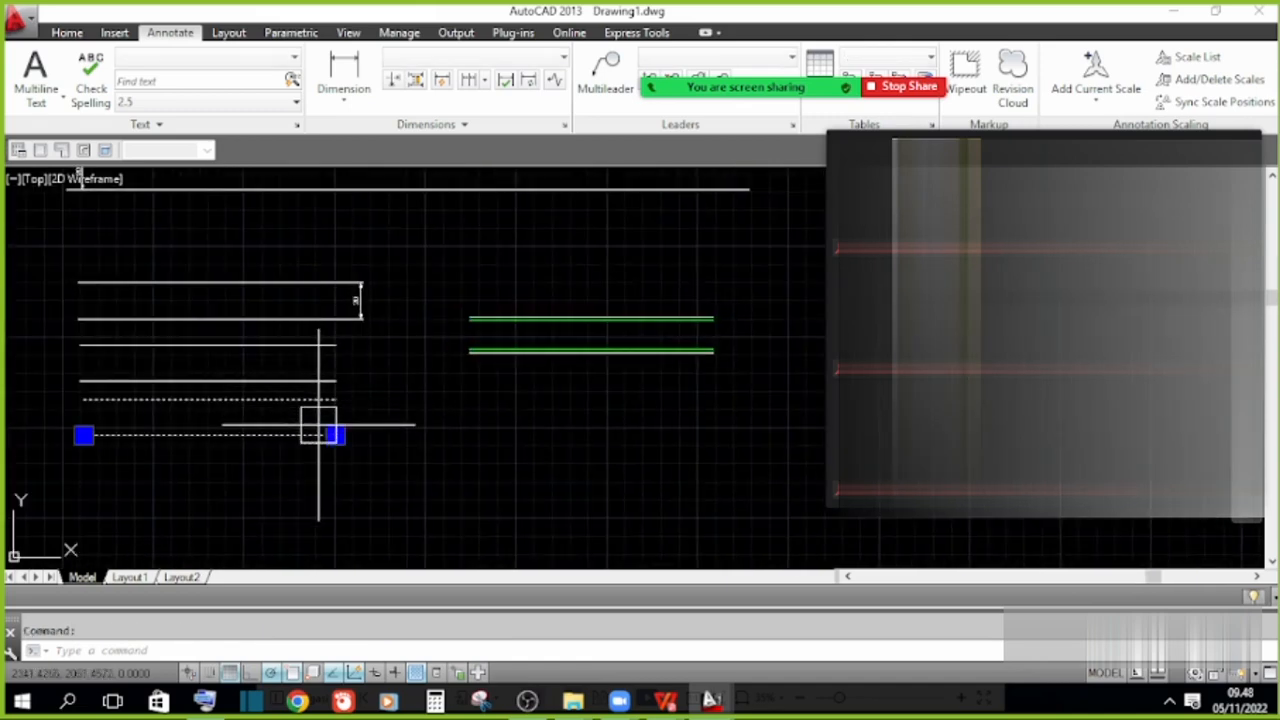
pyautogui.write('co')
pyautogui.press('Return')
pyautogui.click(209, 435)
pyautogui.scroll(1, 620, 309)
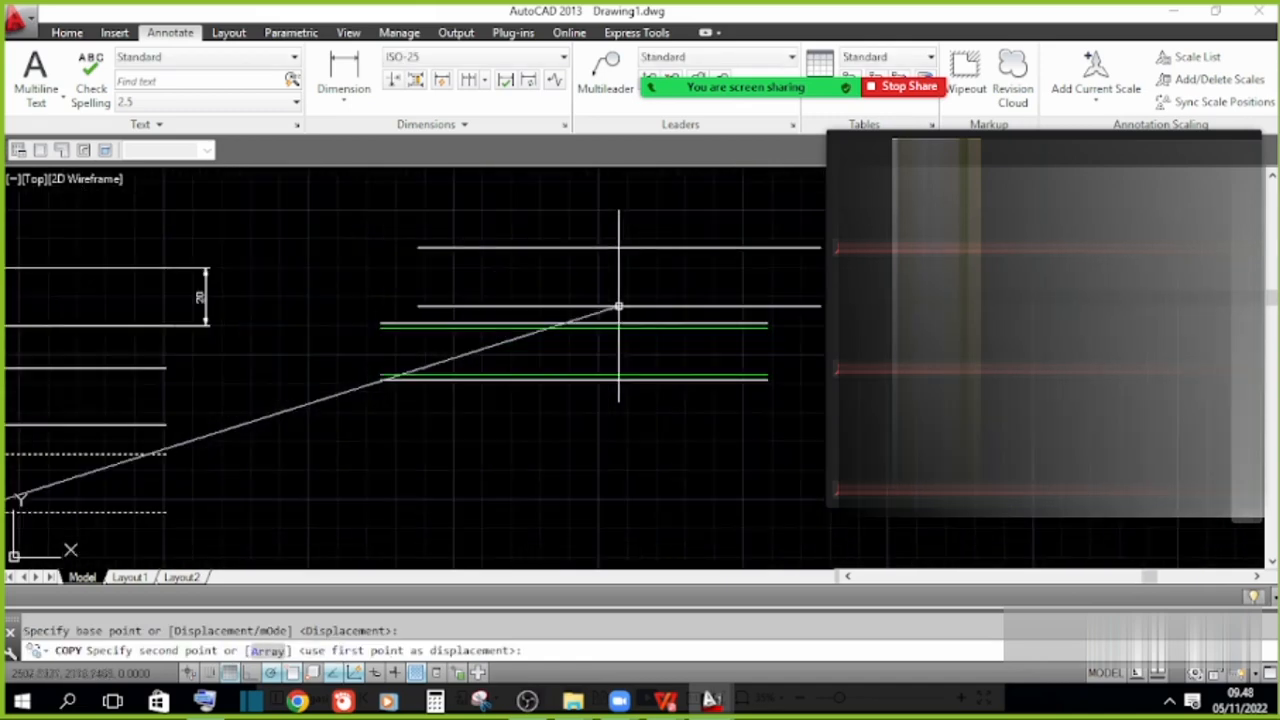
pyautogui.click(585, 294)
pyautogui.press('Escape')
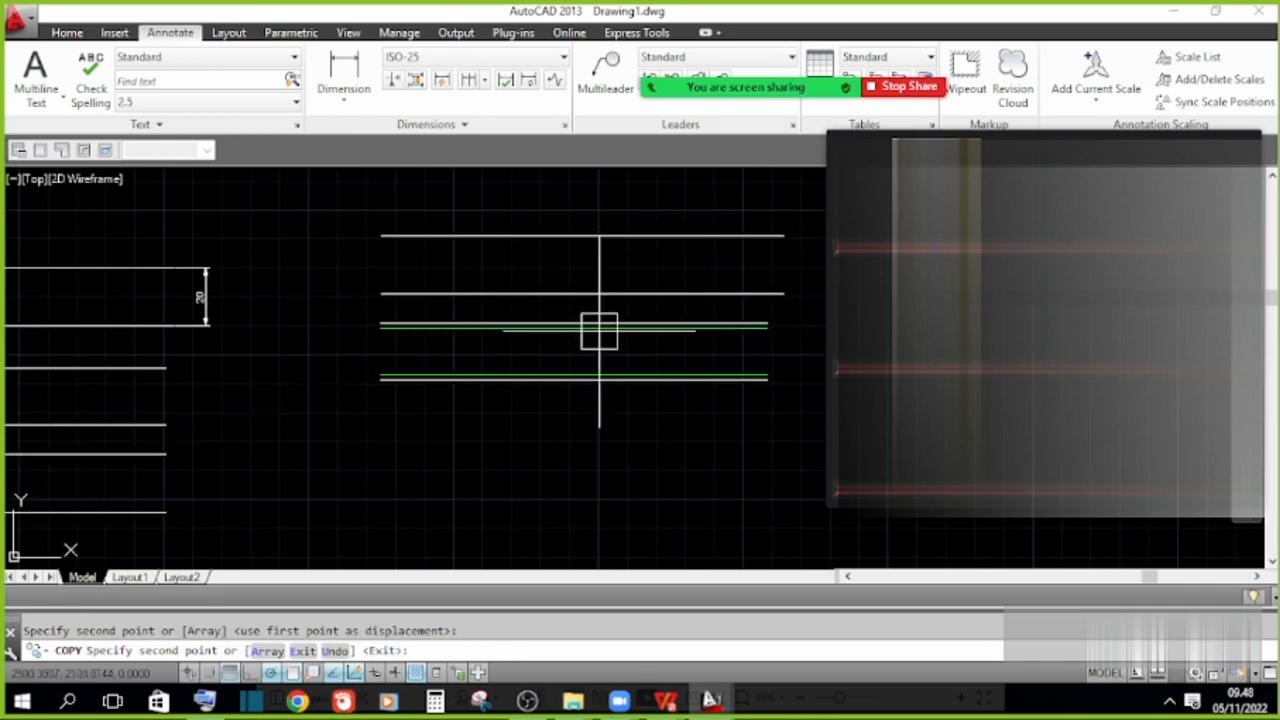
pyautogui.scroll(1, 600, 330)
pyautogui.click(570, 325)
pyautogui.scroll(-2, 312, 352)
pyautogui.moveTo(457, 351); pyautogui.dragTo(554, 389, button='middle')
pyautogui.press('Escape')
# Delete the separate TES_ML1 multiline to the right of the compared pair.
pyautogui.click(771, 335)
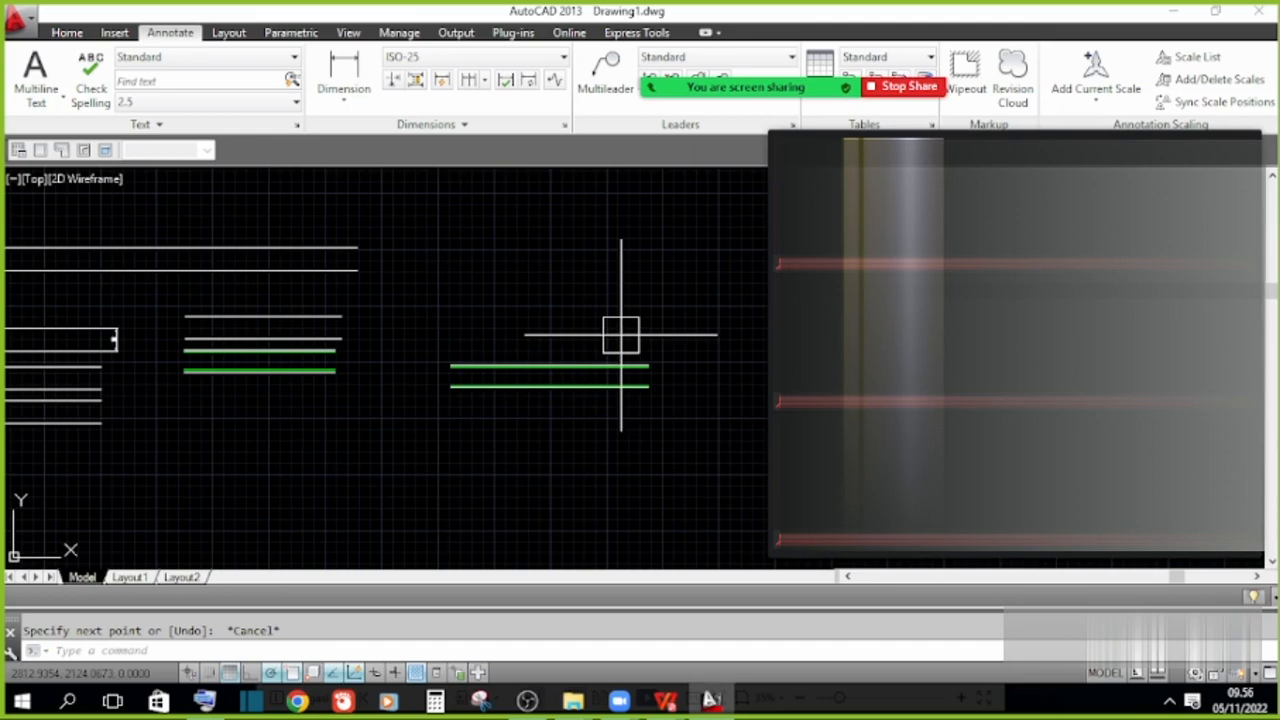
pyautogui.scroll(2, 449, 380)
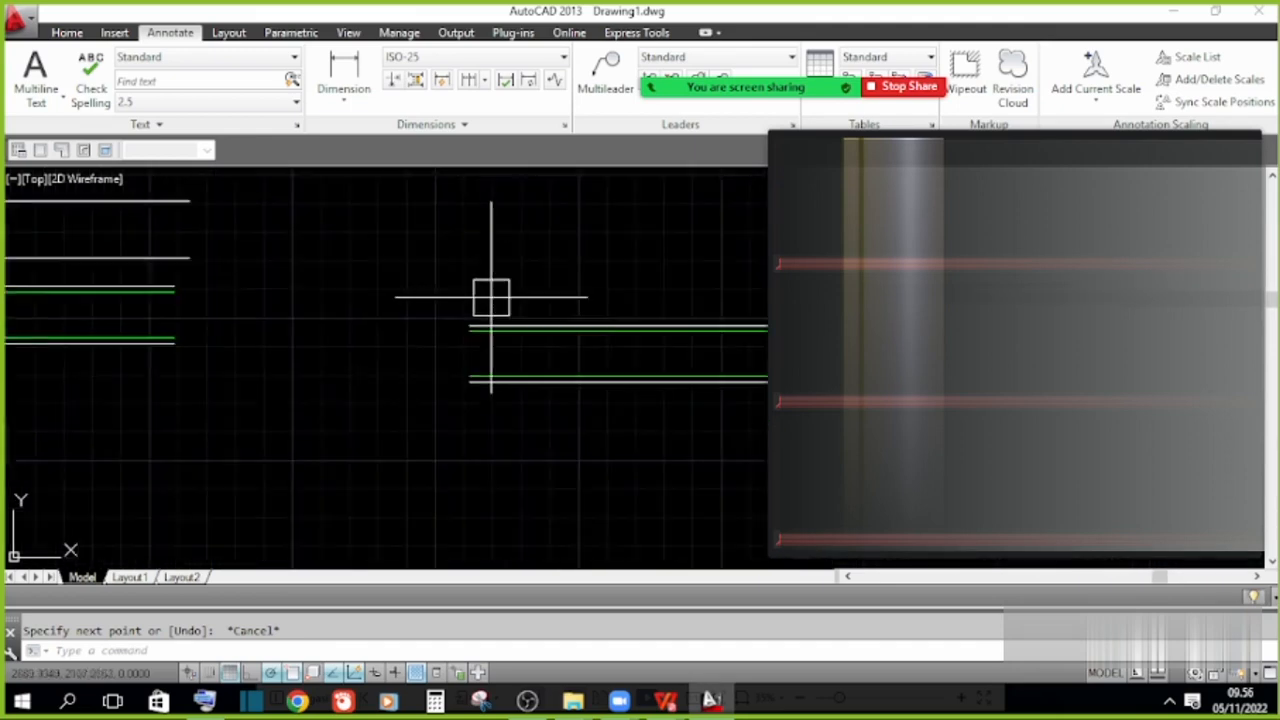
pyautogui.moveTo(481, 450); pyautogui.dragTo(292, 470, button='middle')
pyautogui.click(491, 366)
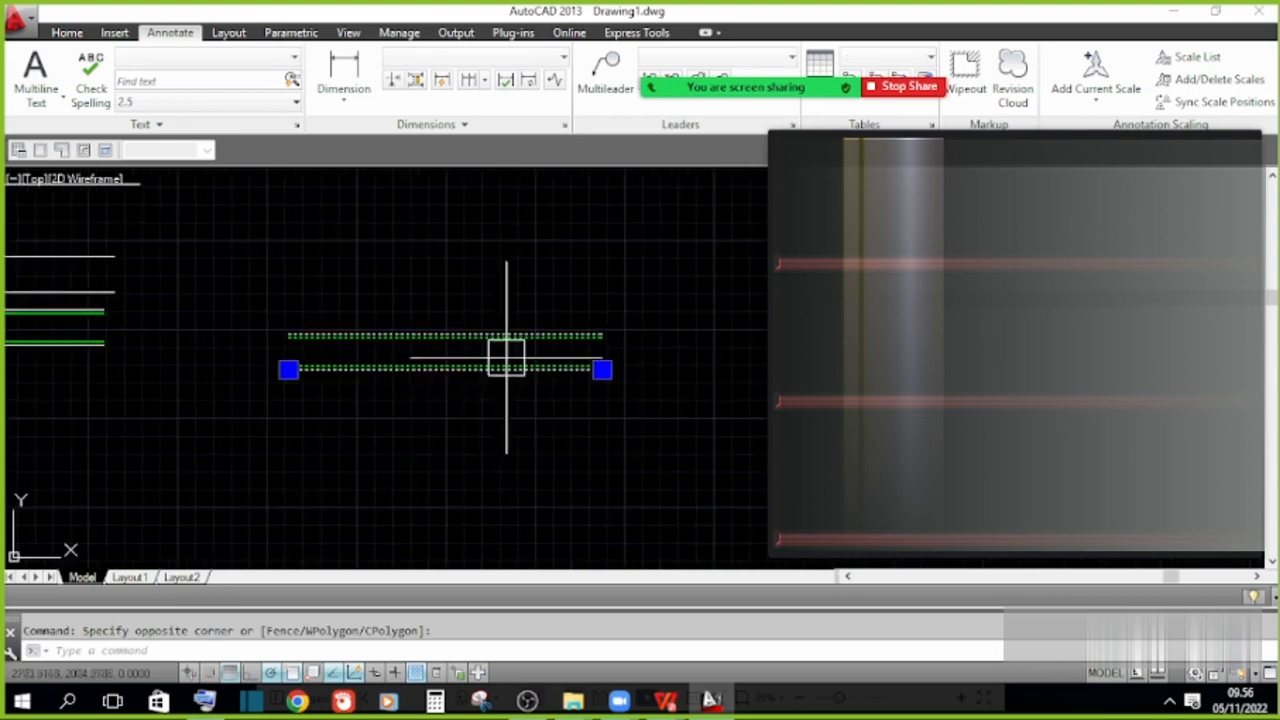
pyautogui.press('Delete')
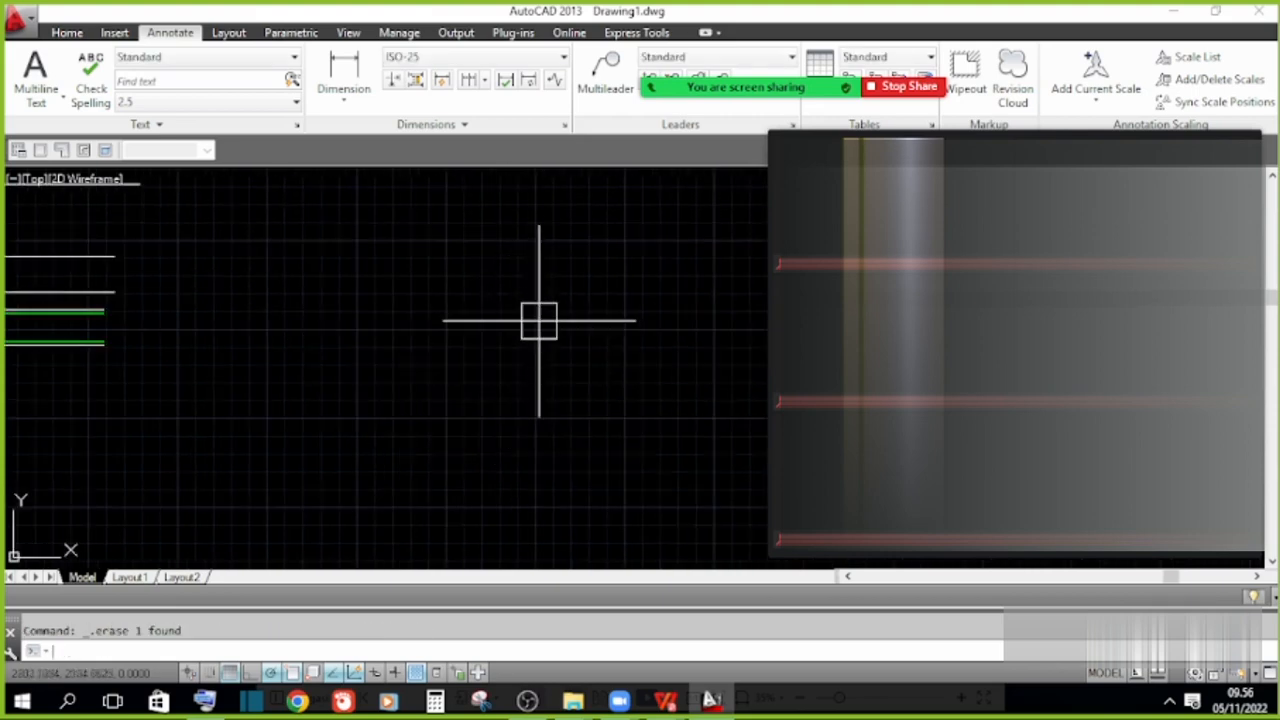
# Start the Multiline command and set its scale to 1.
pyautogui.press('Return')
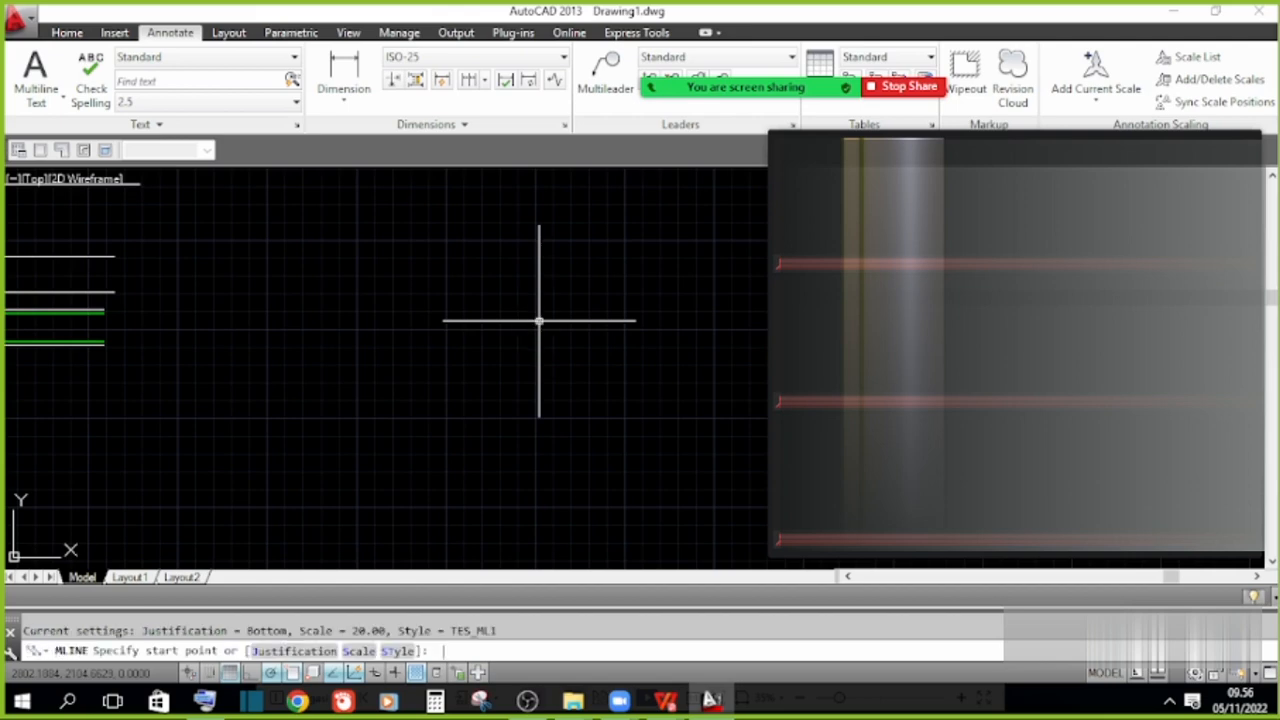
pyautogui.write('S')
pyautogui.press('Return')
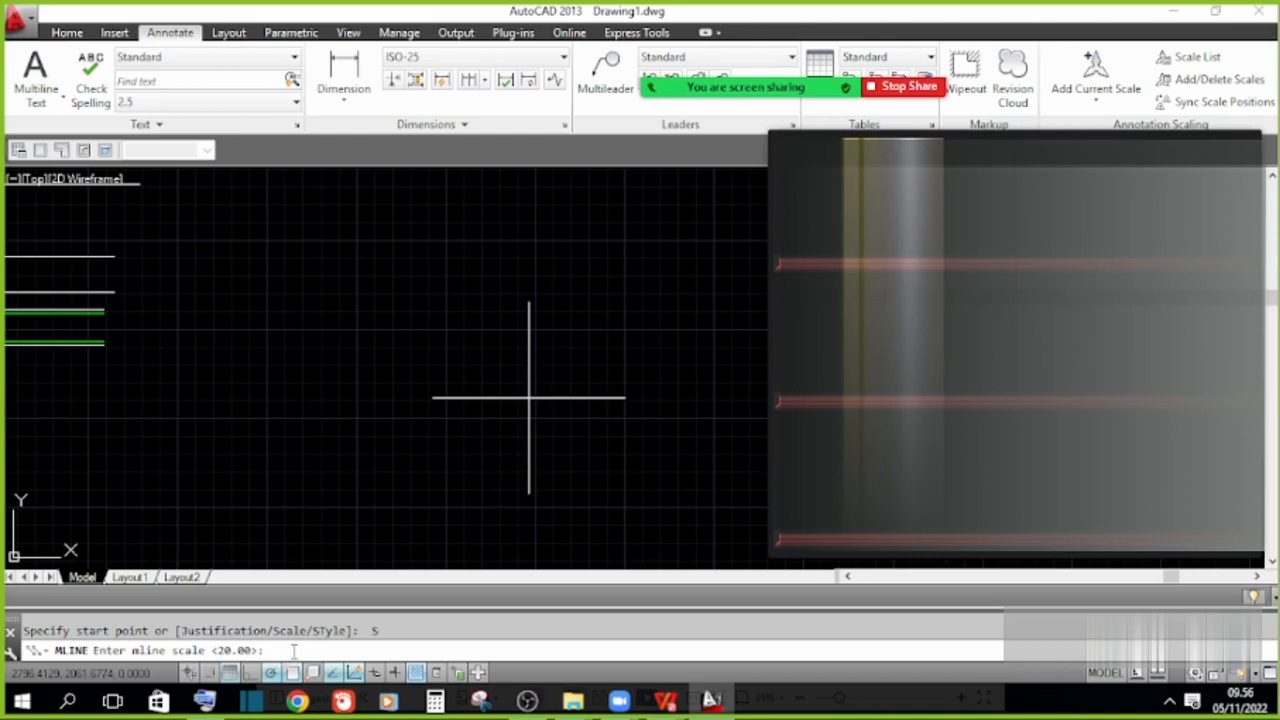
pyautogui.write('1')
pyautogui.press('Return')
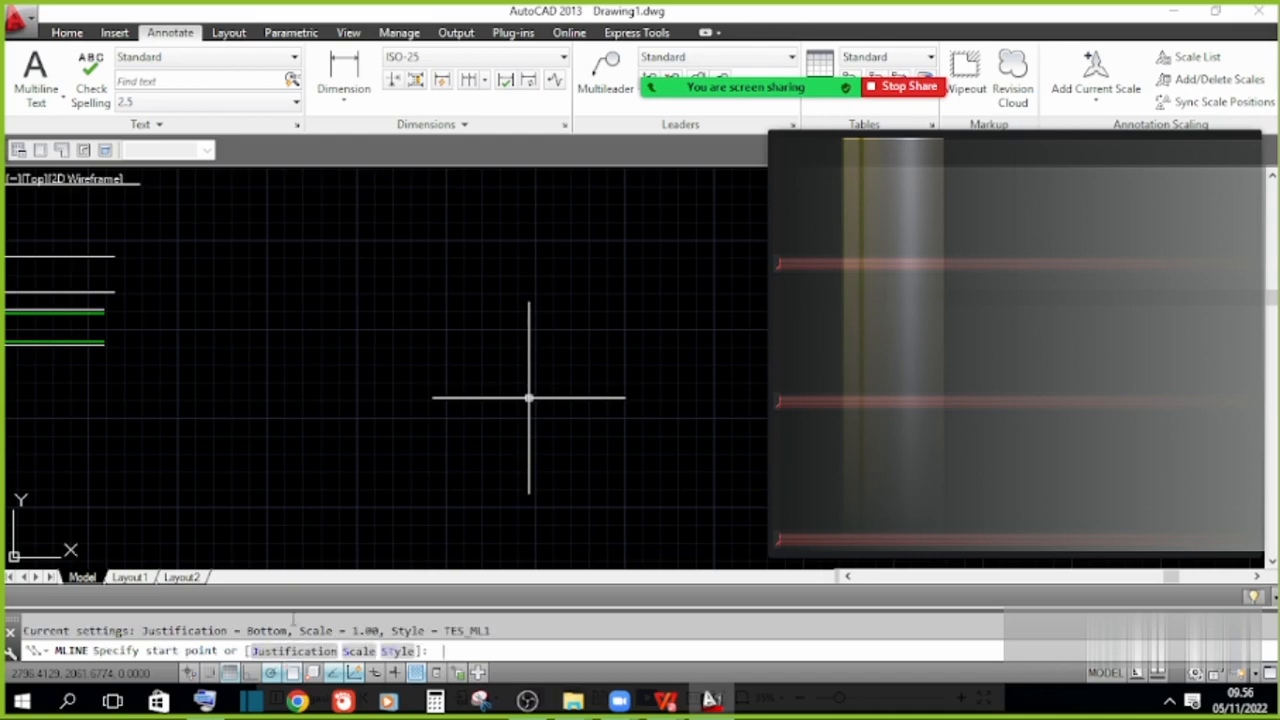
# Draw a short horizontal TES_ML1 multiline at scale 1 in the empty area.
pyautogui.write('ML')
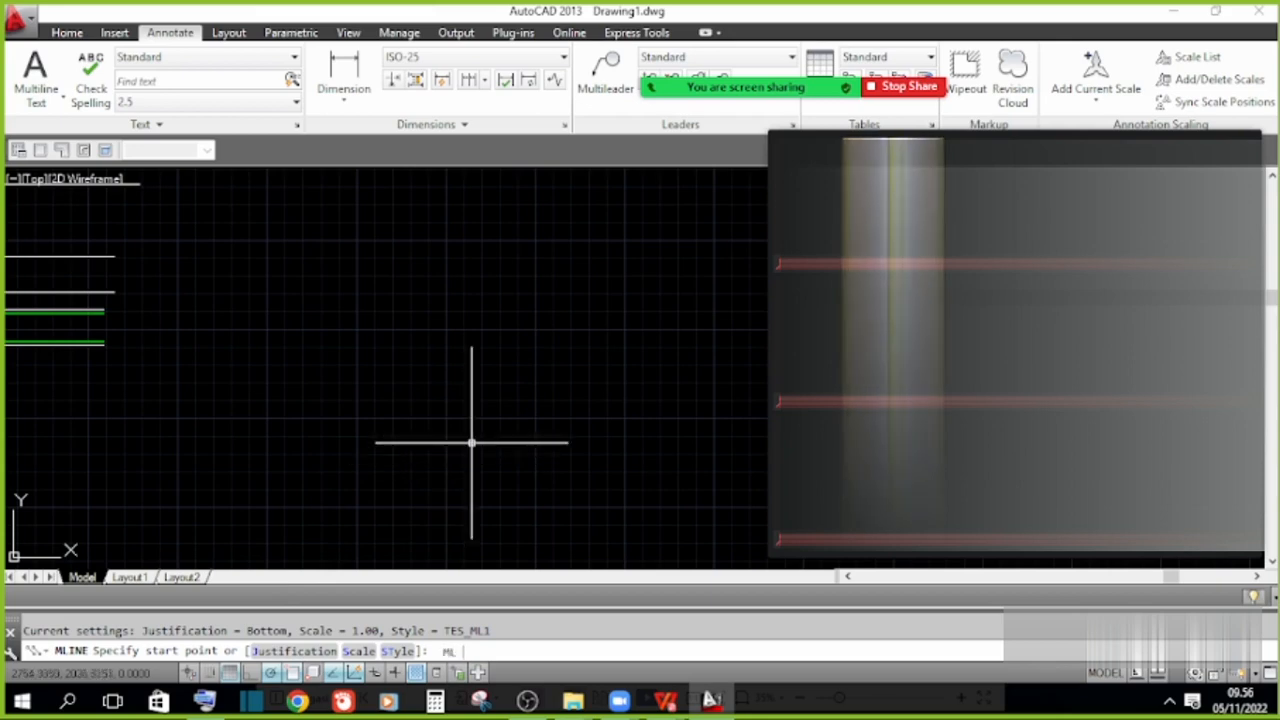
pyautogui.press('Return')
pyautogui.press('Escape')
pyautogui.write('ML')
pyautogui.press('Return')
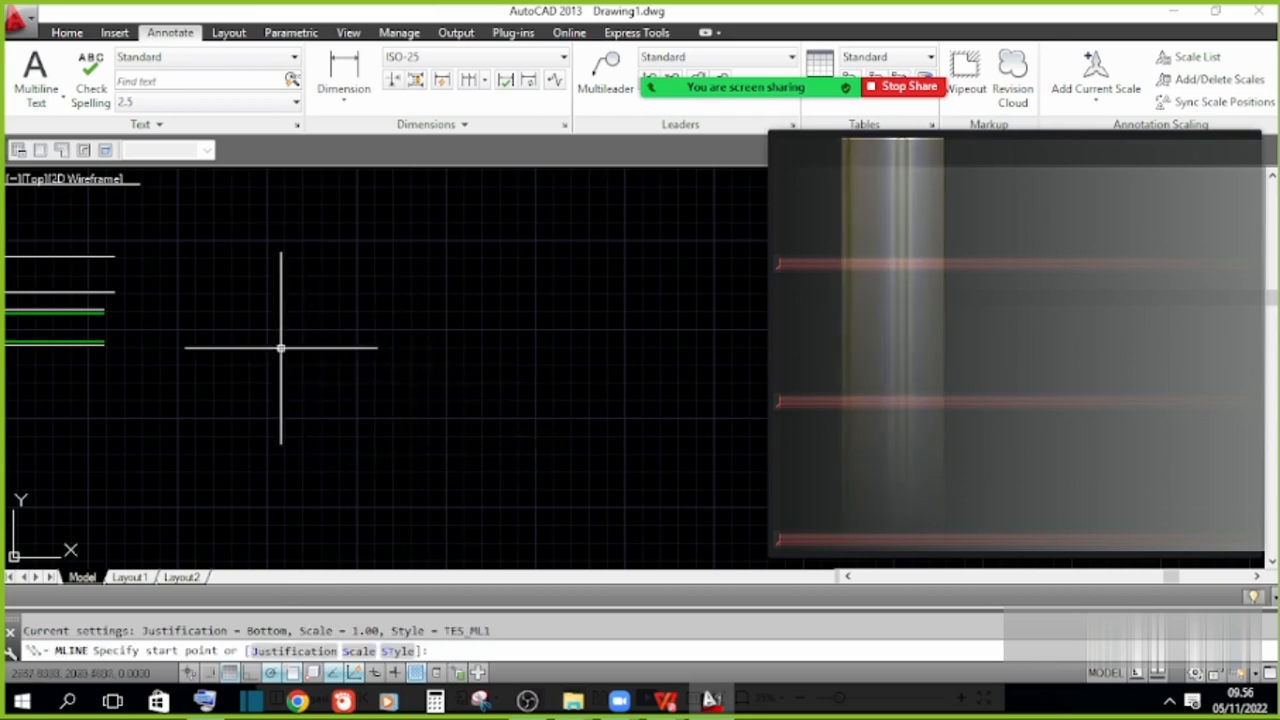
pyautogui.click(273, 329)
pyautogui.click(350, 329)
pyautogui.press('Escape')
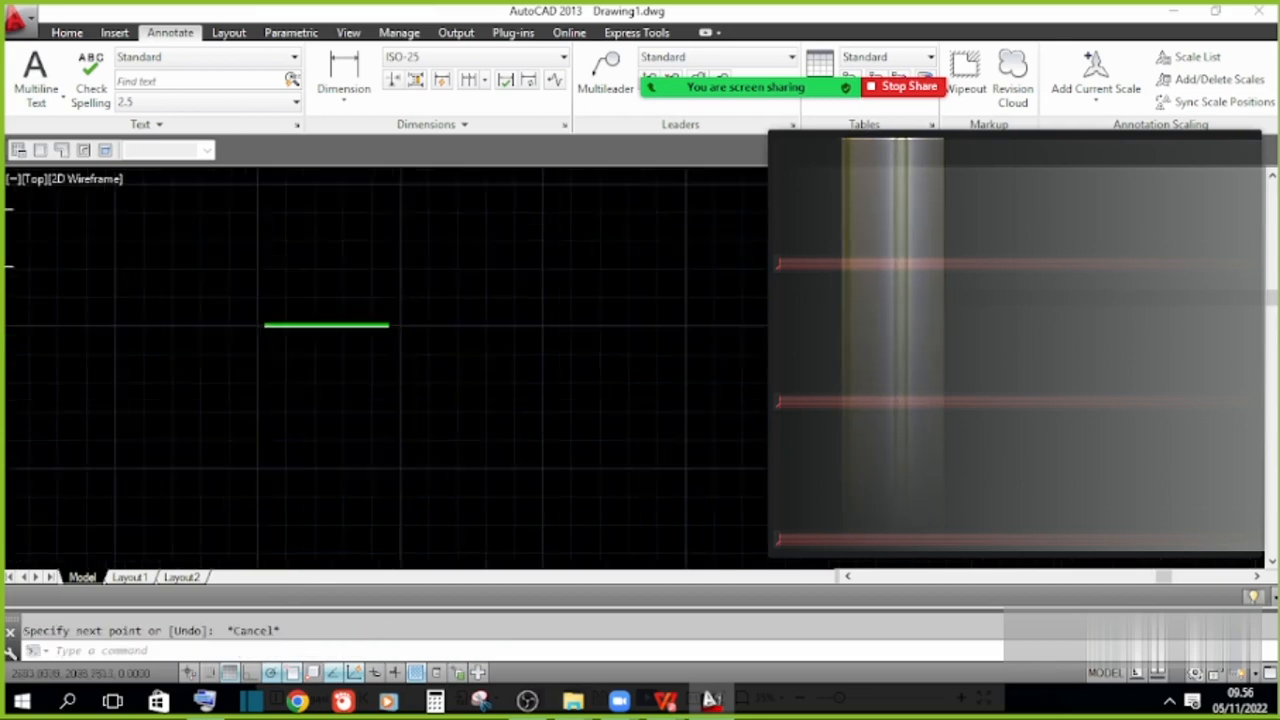
# Add a linear dimension across the outer lines at the left end of the scale 1 multiline.
pyautogui.scroll(6, 214, 309)
pyautogui.moveTo(249, 266); pyautogui.dragTo(376, 280, button='middle')
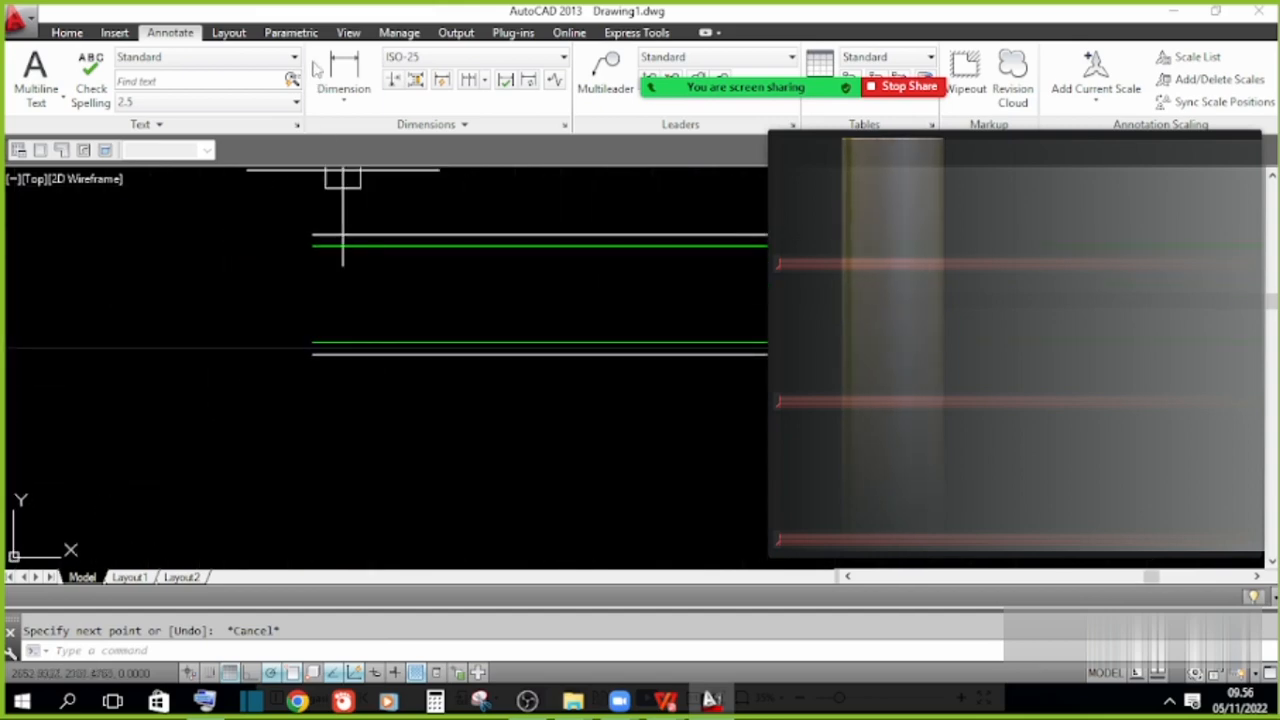
pyautogui.click(344, 75)
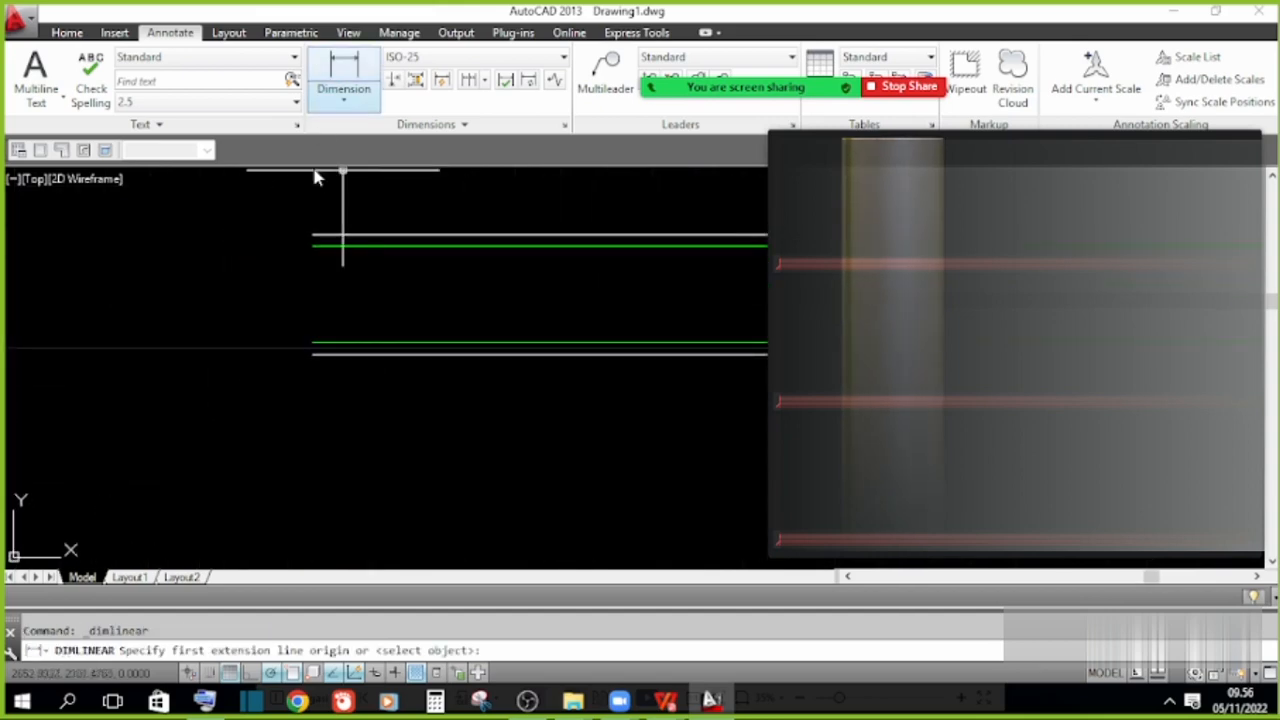
pyautogui.click(313, 234)
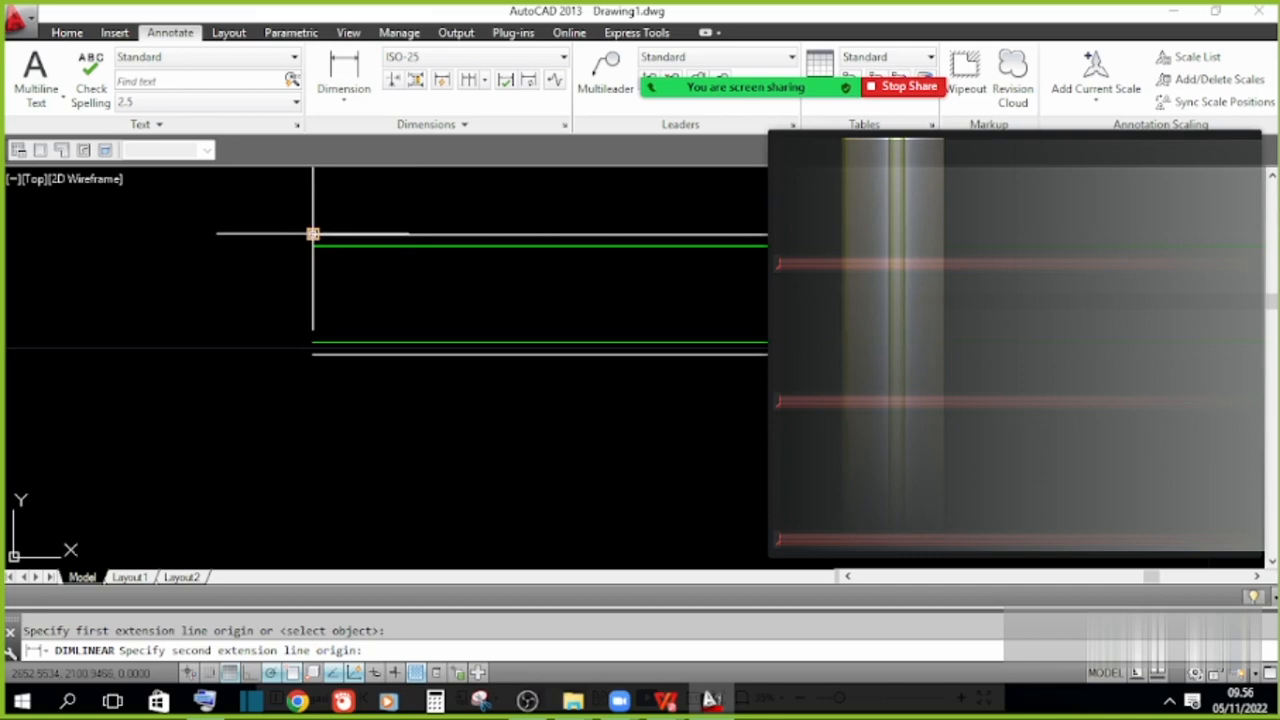
pyautogui.click(312, 351)
pyautogui.scroll(-5, 285, 338)
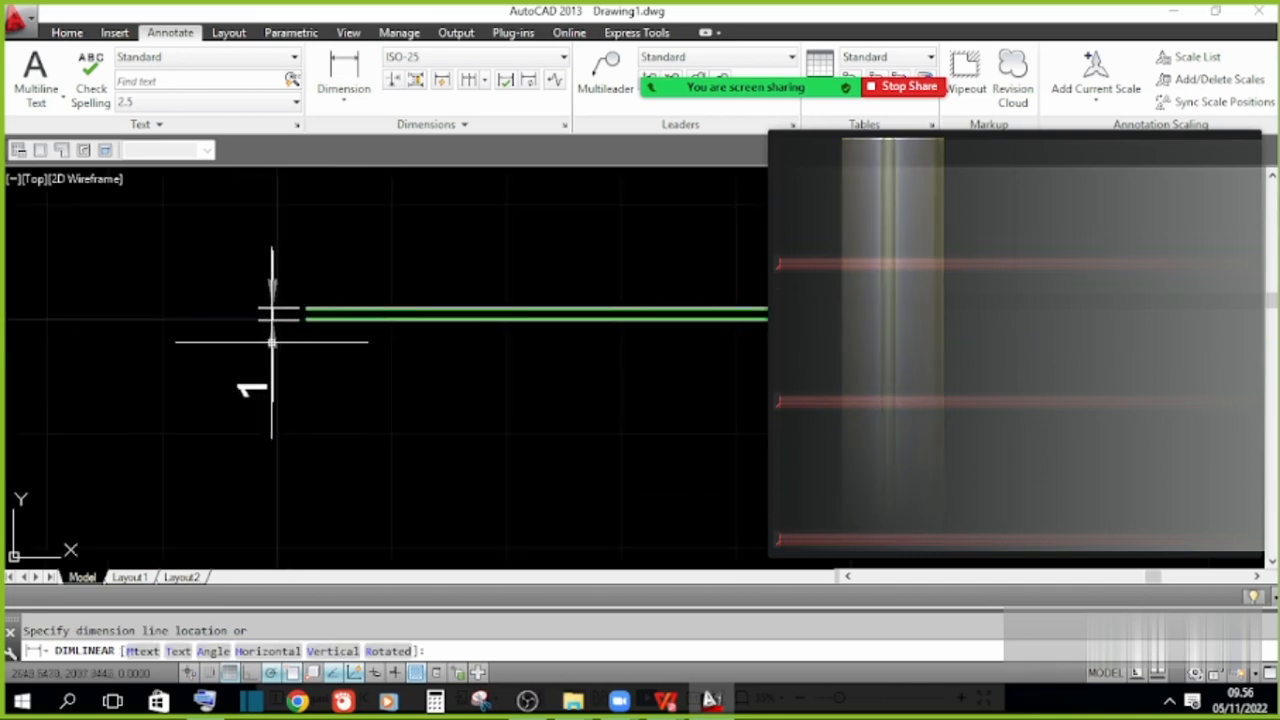
pyautogui.click(260, 334)
pyautogui.press('Escape')
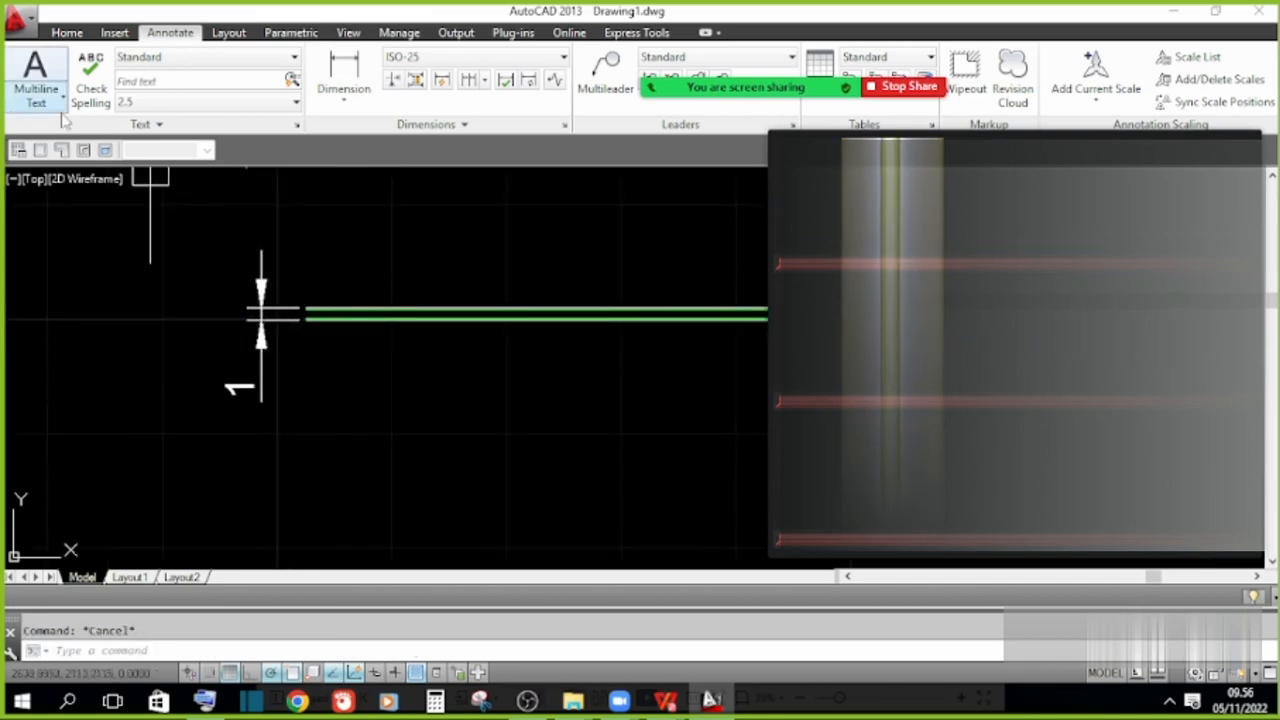
# Draw a horizontal construction line midway between the multiline's outer lines, through the middle of the dimension line.
pyautogui.click(67, 32)
pyautogui.click(100, 124)
pyautogui.click(64, 147)
pyautogui.scroll(5, 235, 308)
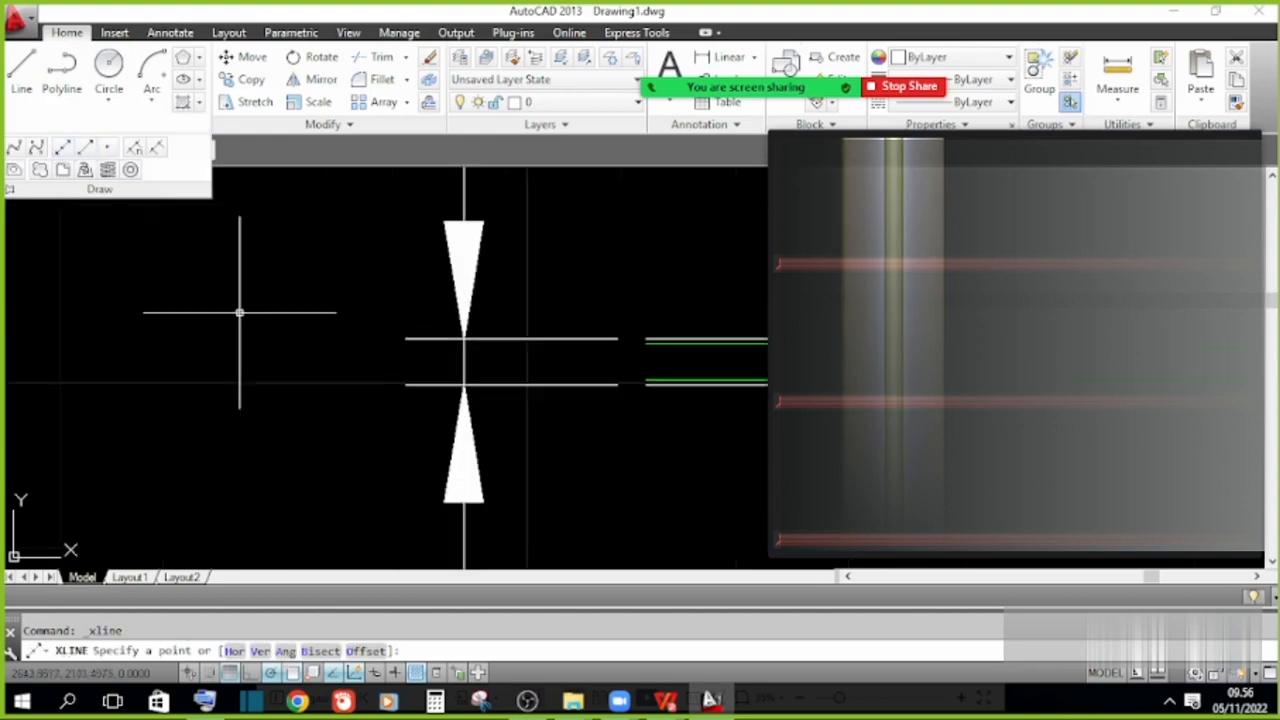
pyautogui.click(464, 361)
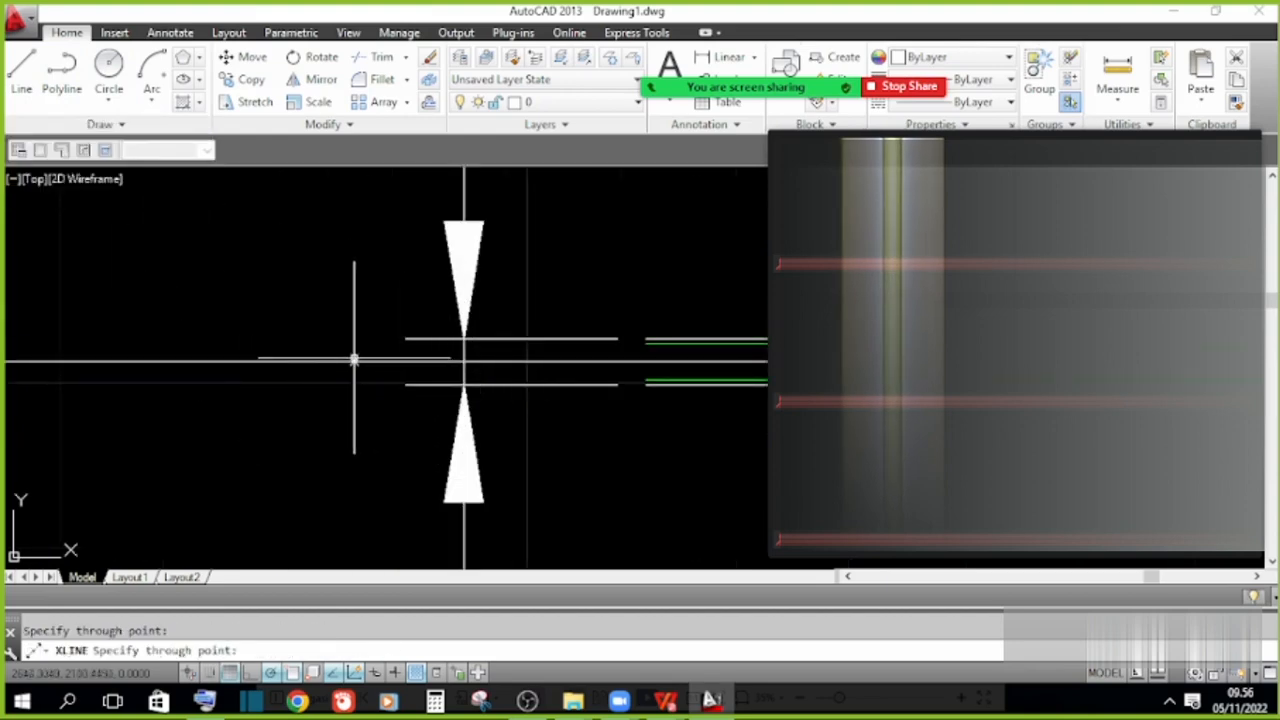
pyautogui.press('Escape')
# Add a linear dimension from the multiline's upper outer line to the construction line, placed to the left of the overall dimension.
pyautogui.scroll(-3, 371, 337)
pyautogui.scroll(3, 420, 350)
pyautogui.scroll(4, 639, 251)
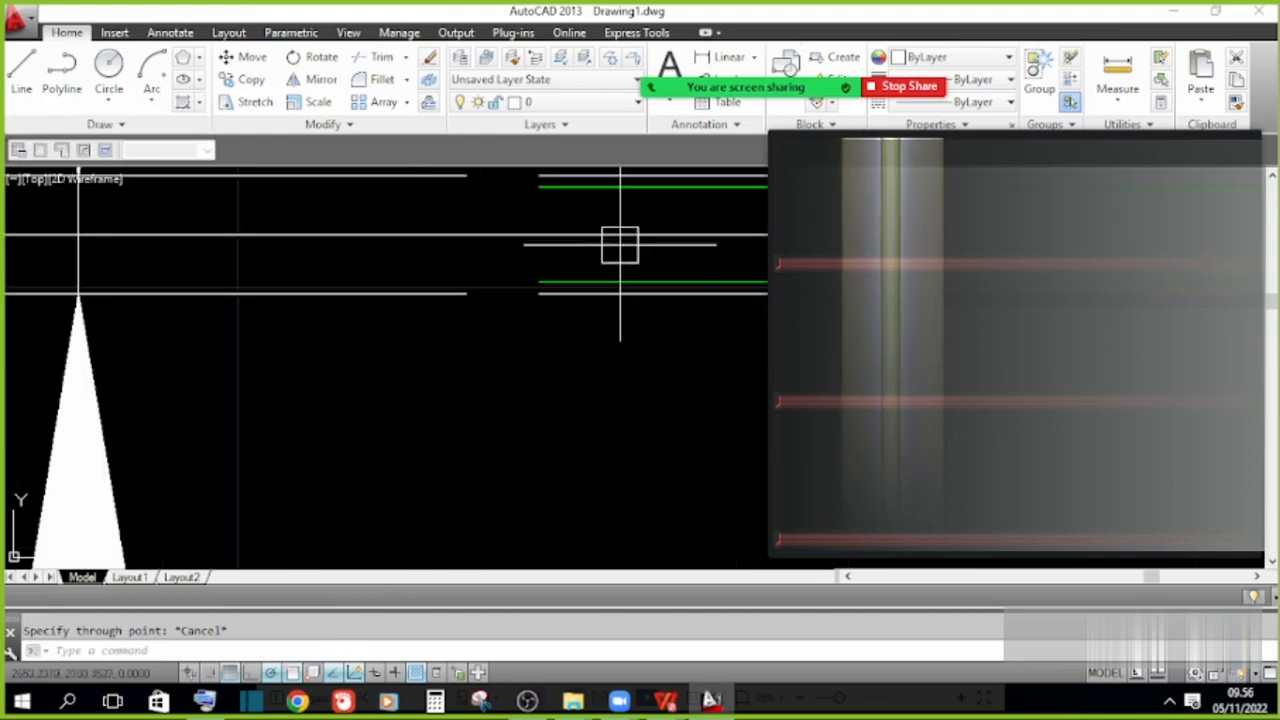
pyautogui.click(725, 57)
pyautogui.scroll(-2, 560, 263)
pyautogui.scroll(4, 556, 200)
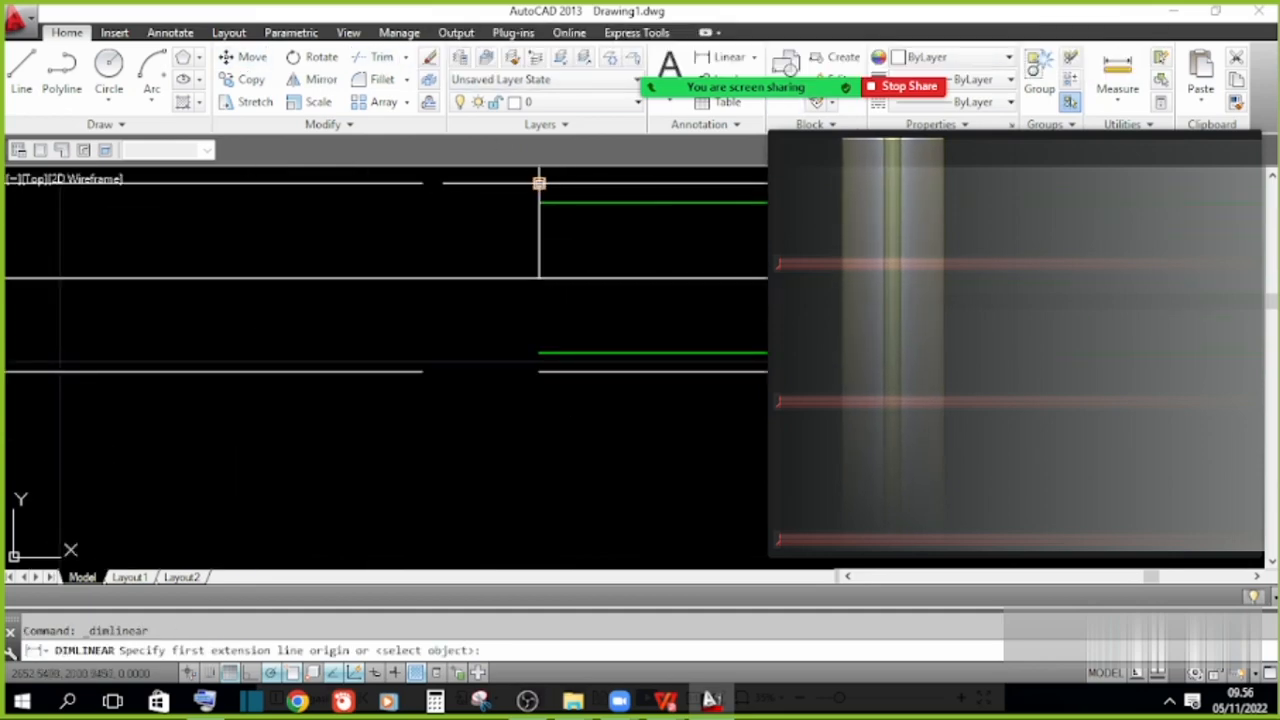
pyautogui.click(539, 201)
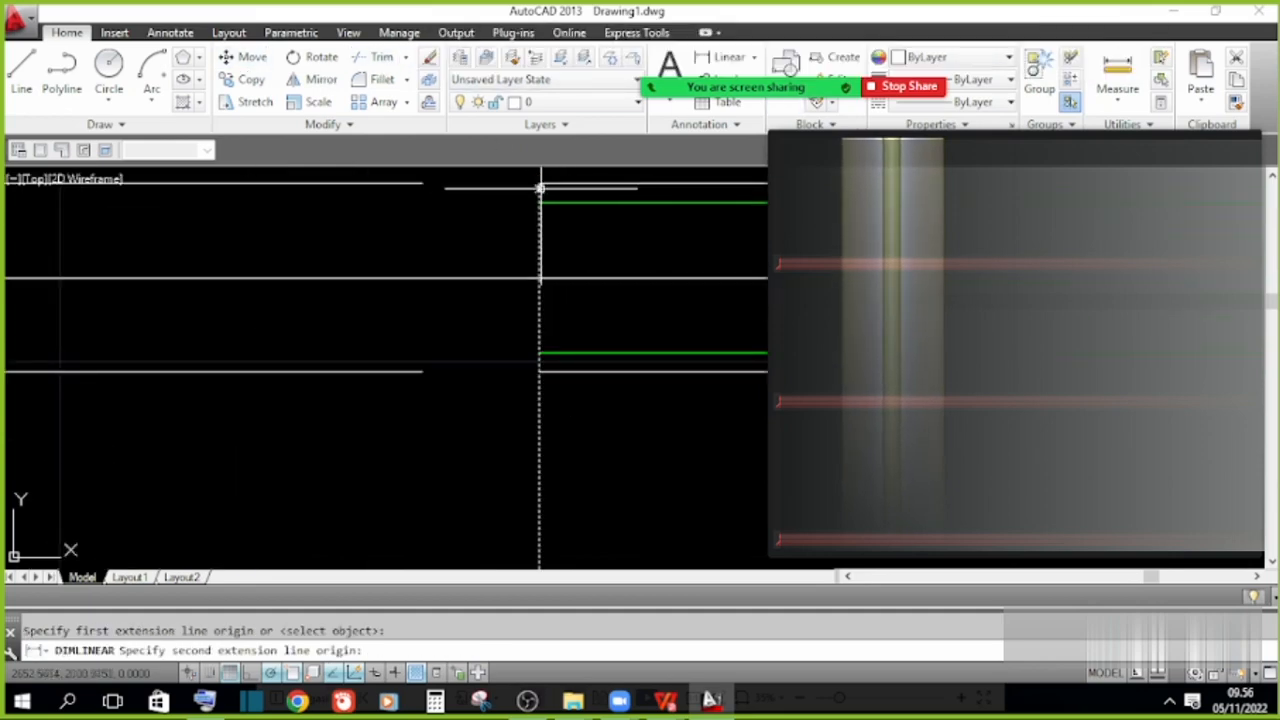
pyautogui.click(539, 275)
pyautogui.scroll(3, 539, 275)
pyautogui.scroll(-5, 449, 268)
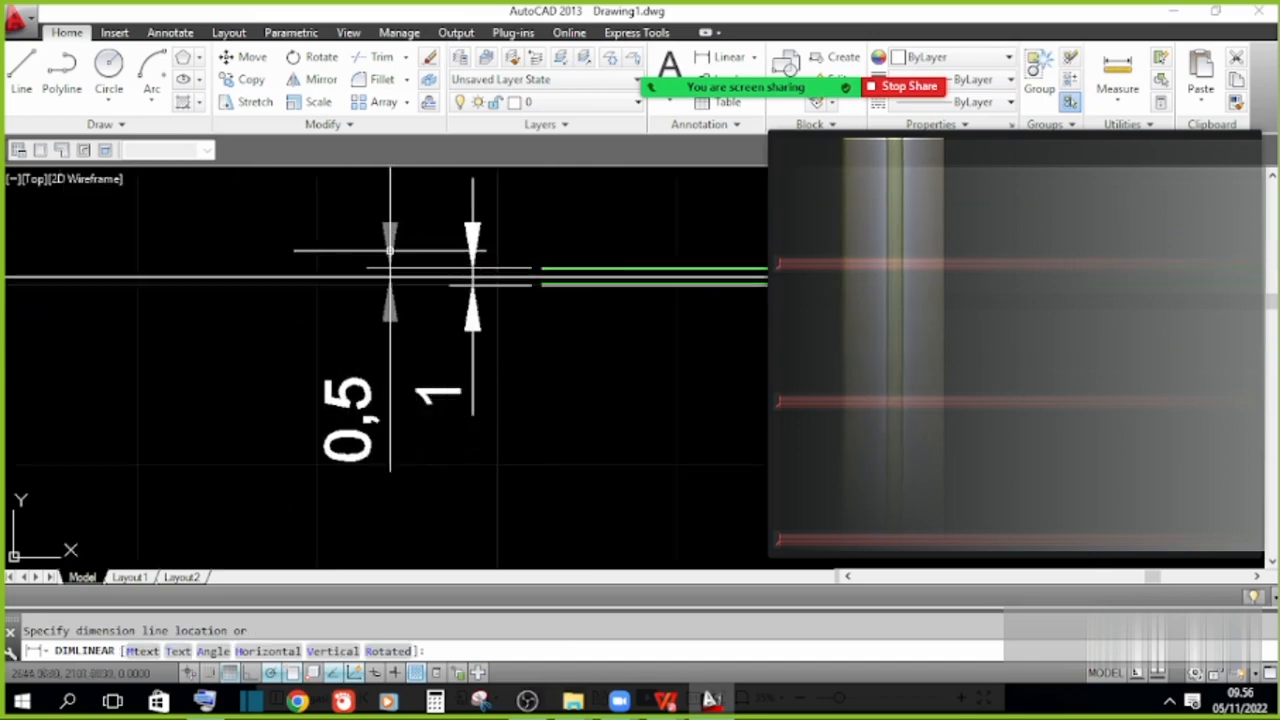
pyautogui.click(384, 240)
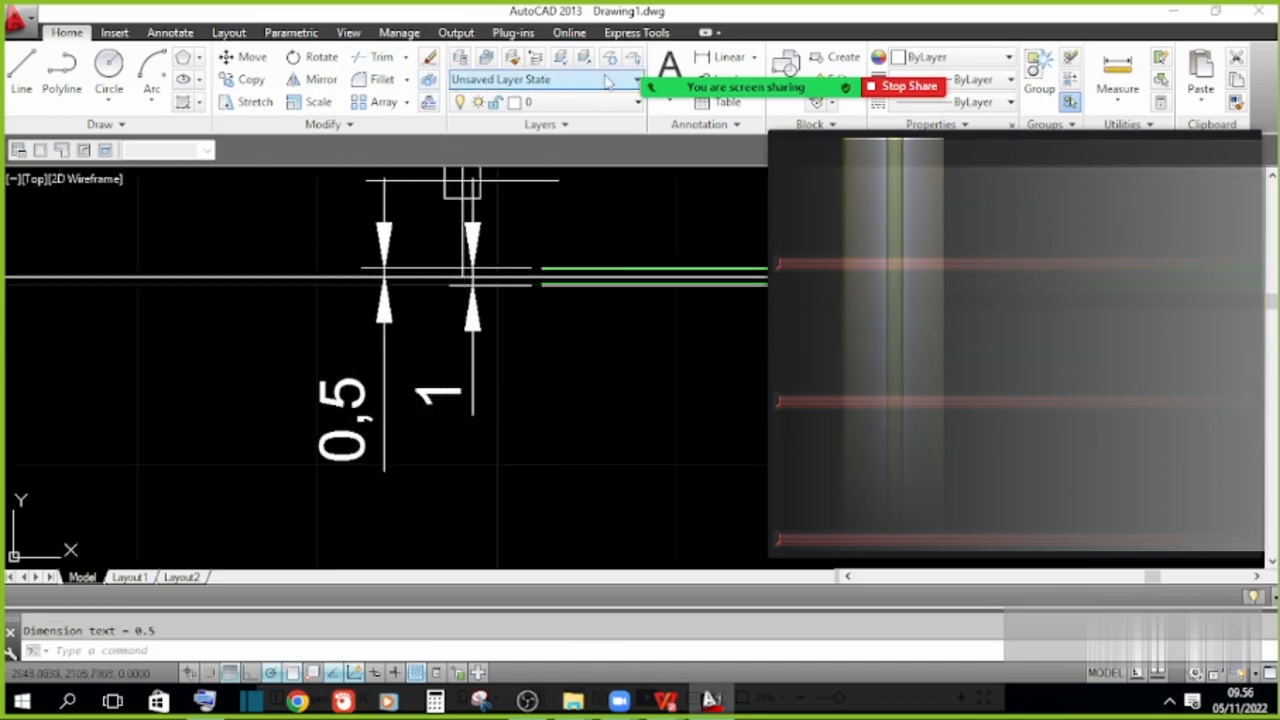
# Add a linear dimension from the construction line to the multiline's lower outer line, placed to the right of its left end.
pyautogui.click(724, 57)
pyautogui.scroll(8, 483, 309)
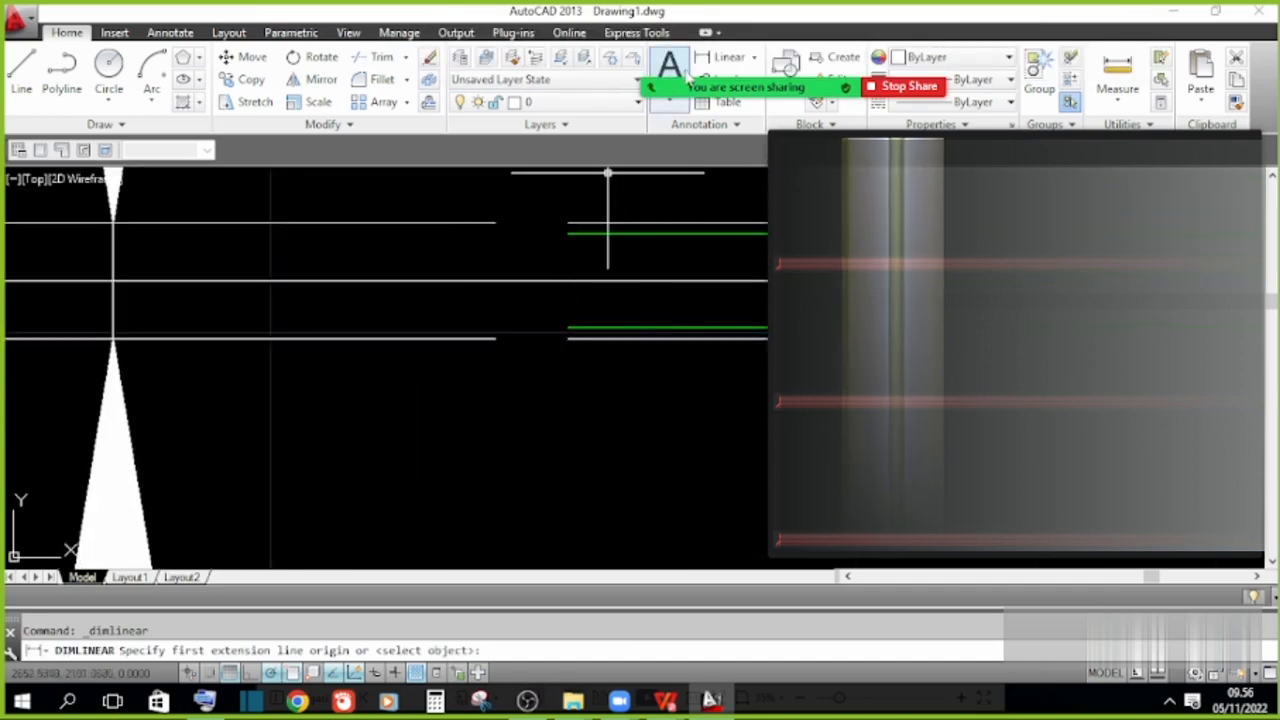
pyautogui.click(568, 280)
pyautogui.click(568, 337)
pyautogui.scroll(-5, 549, 301)
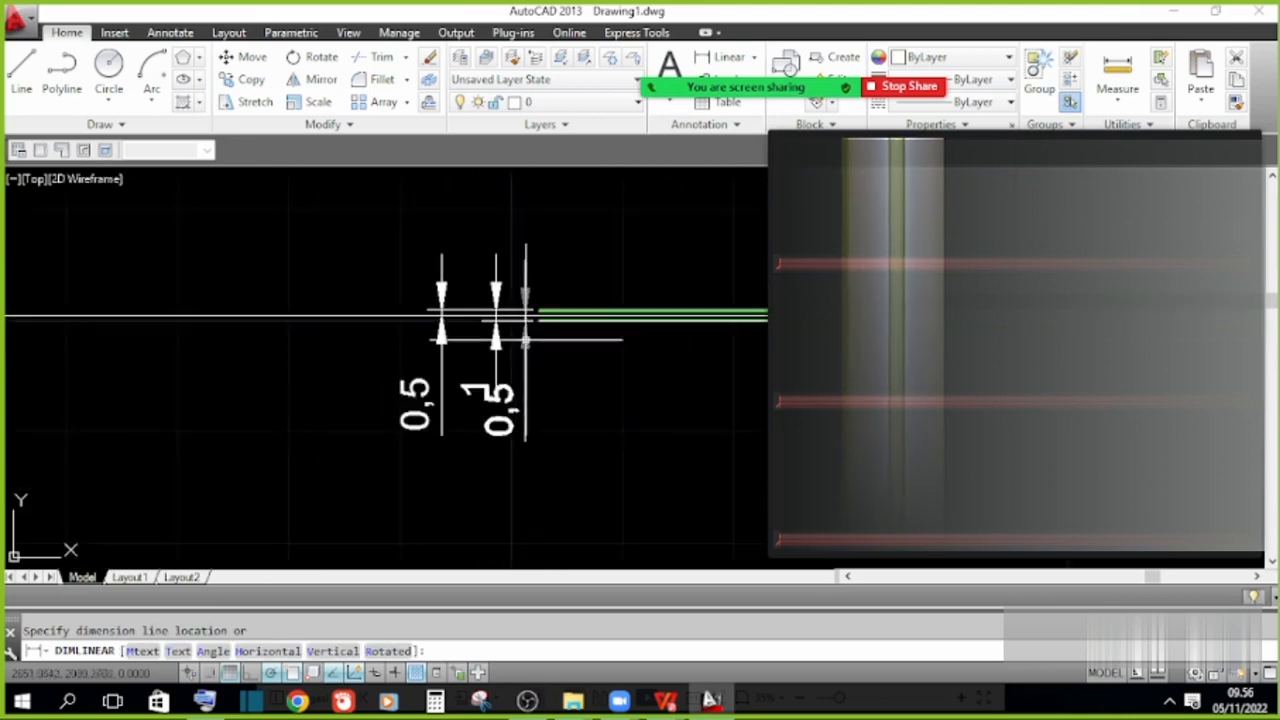
pyautogui.scroll(2, 540, 320)
pyautogui.click(687, 395)
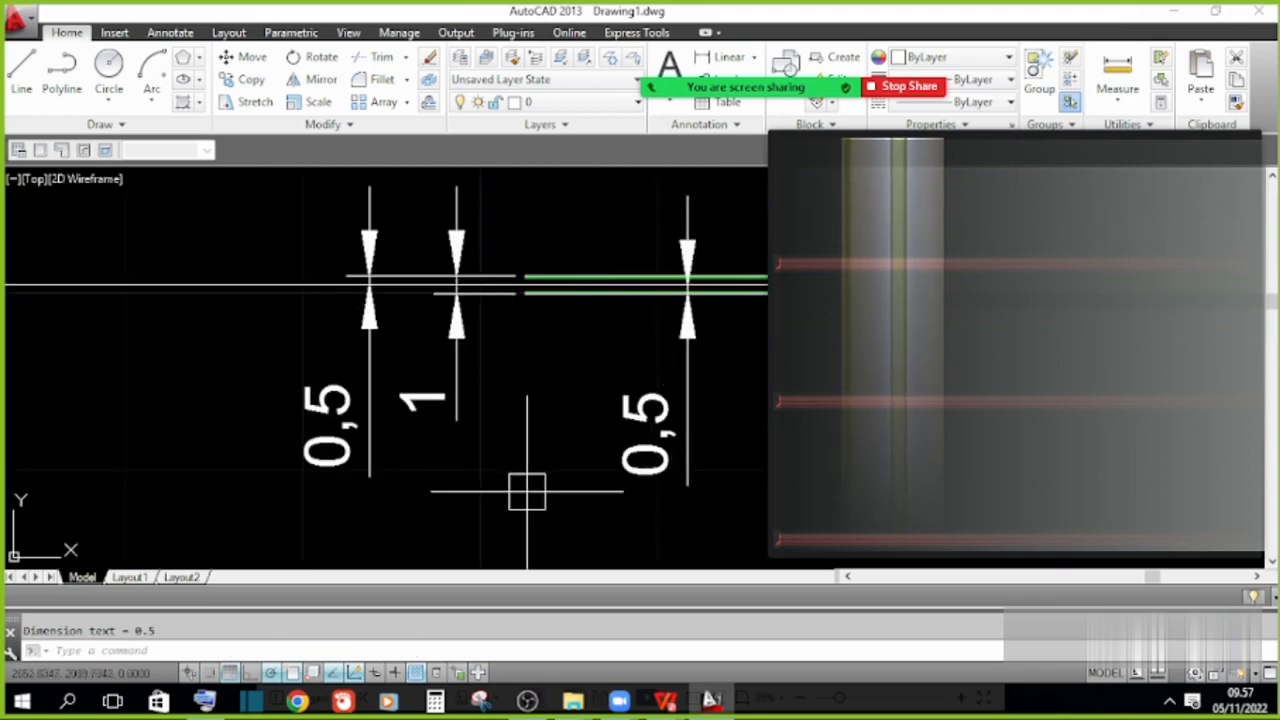
pyautogui.click(603, 226)
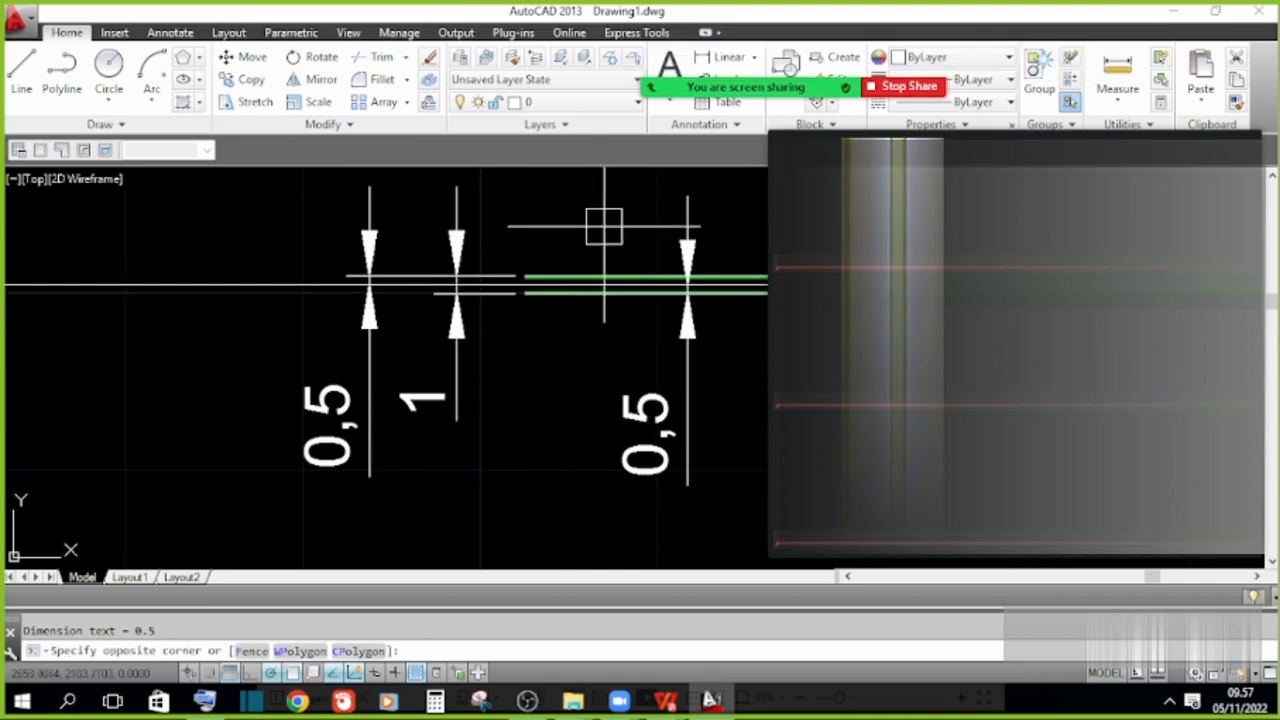
pyautogui.click(603, 226)
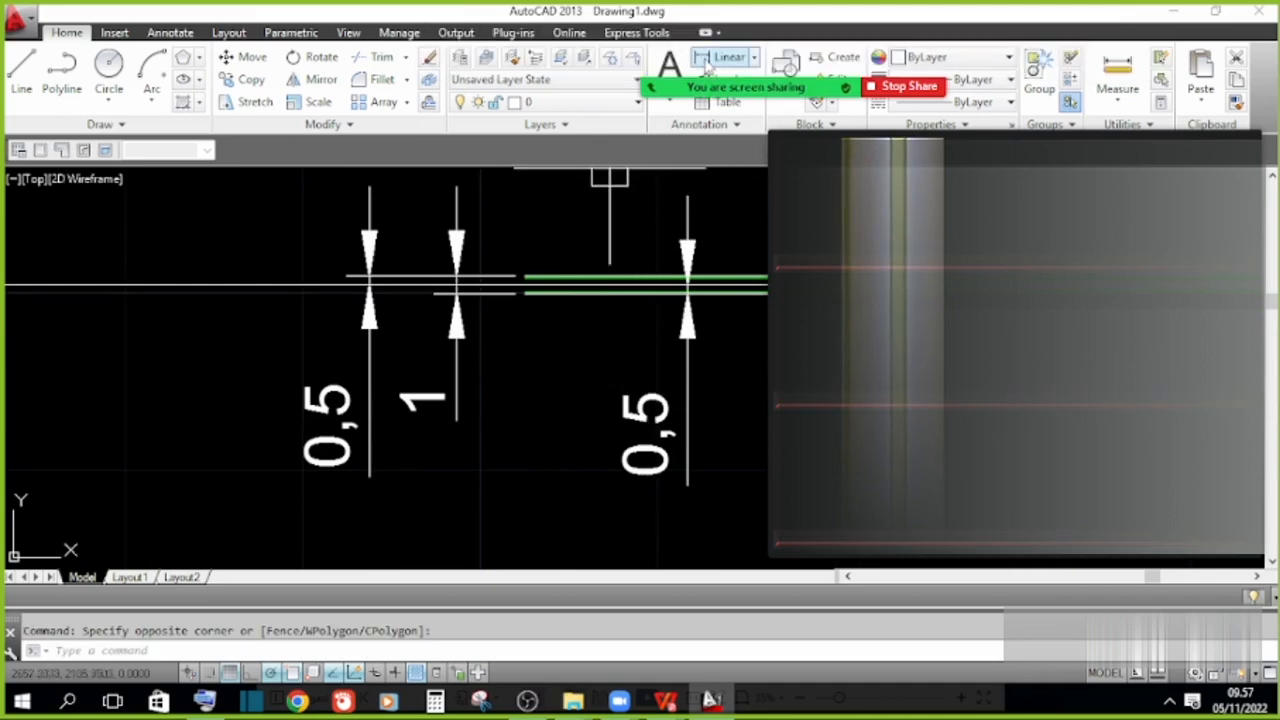
# Dimension the distance from the upper green line to the construction line, placed to the left of all the other dimensions.
pyautogui.click(707, 60)
pyautogui.scroll(5, 523, 286)
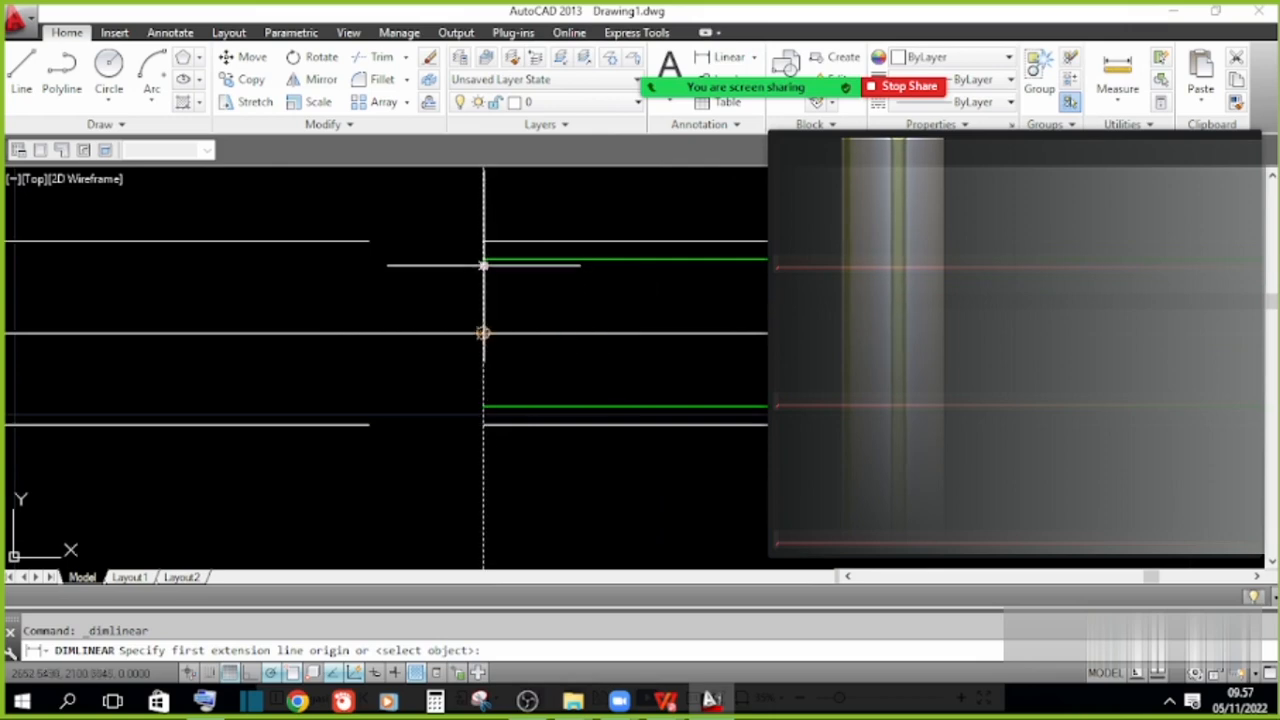
pyautogui.click(483, 261)
pyautogui.click(483, 333)
pyautogui.scroll(-2, 558, 237)
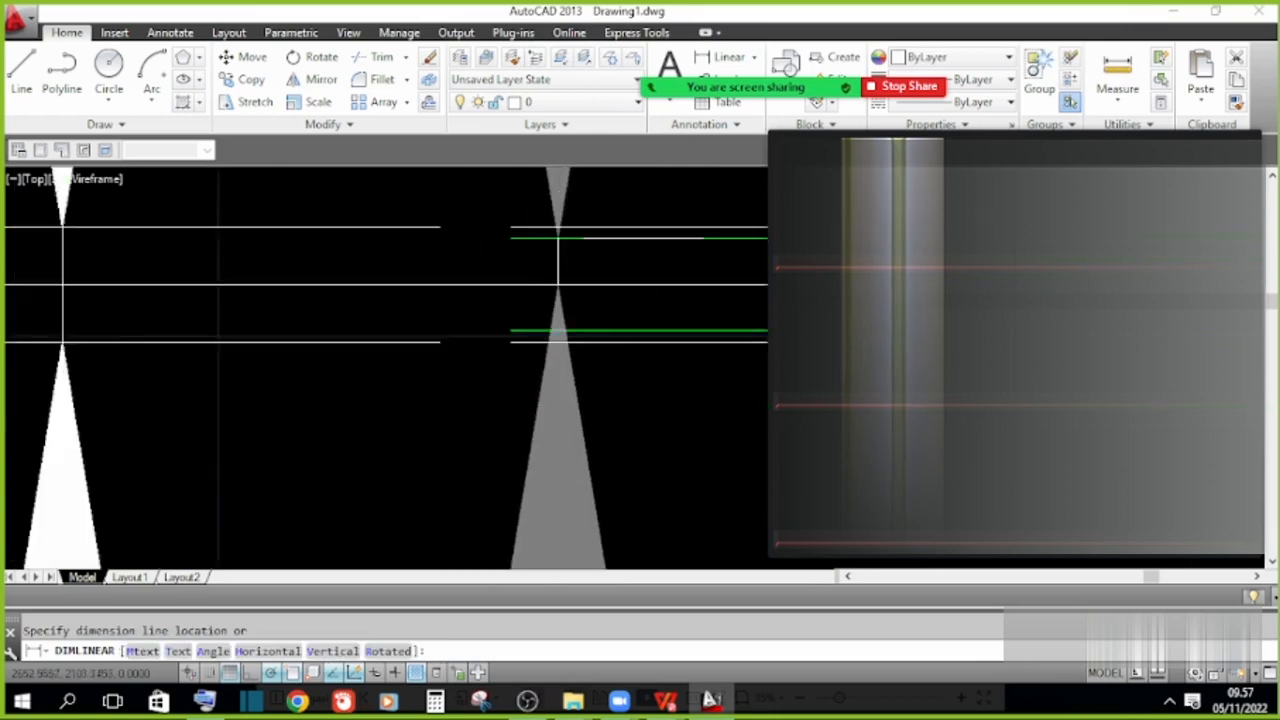
pyautogui.scroll(-5, 558, 237)
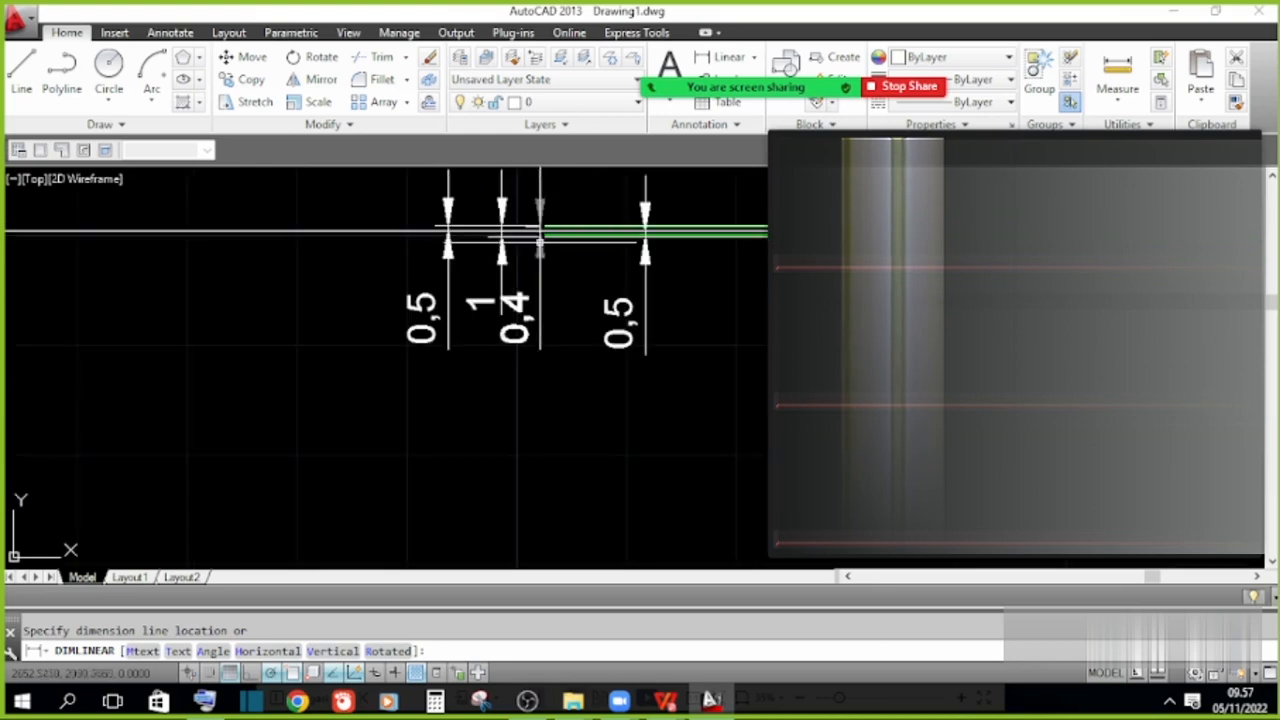
pyautogui.click(376, 272)
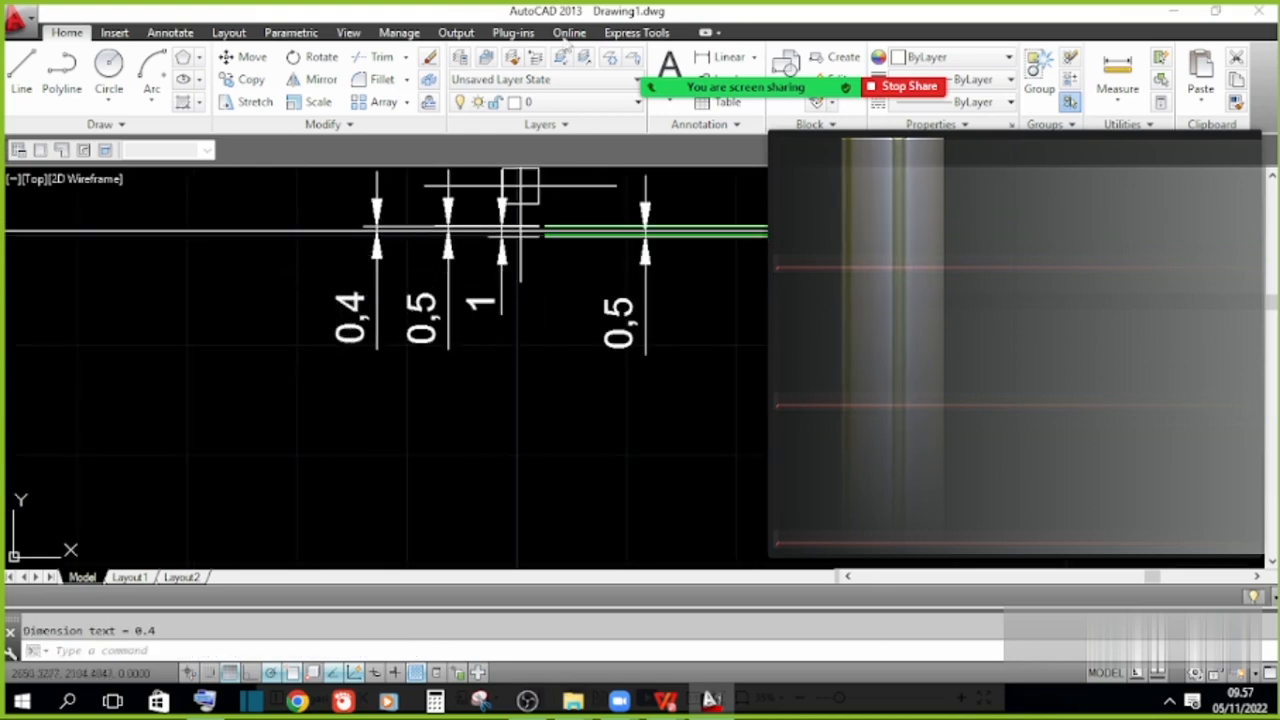
# Dimension the distance from the construction line to the lower green line, placed to the right of all the other dimensions.
pyautogui.click(708, 57)
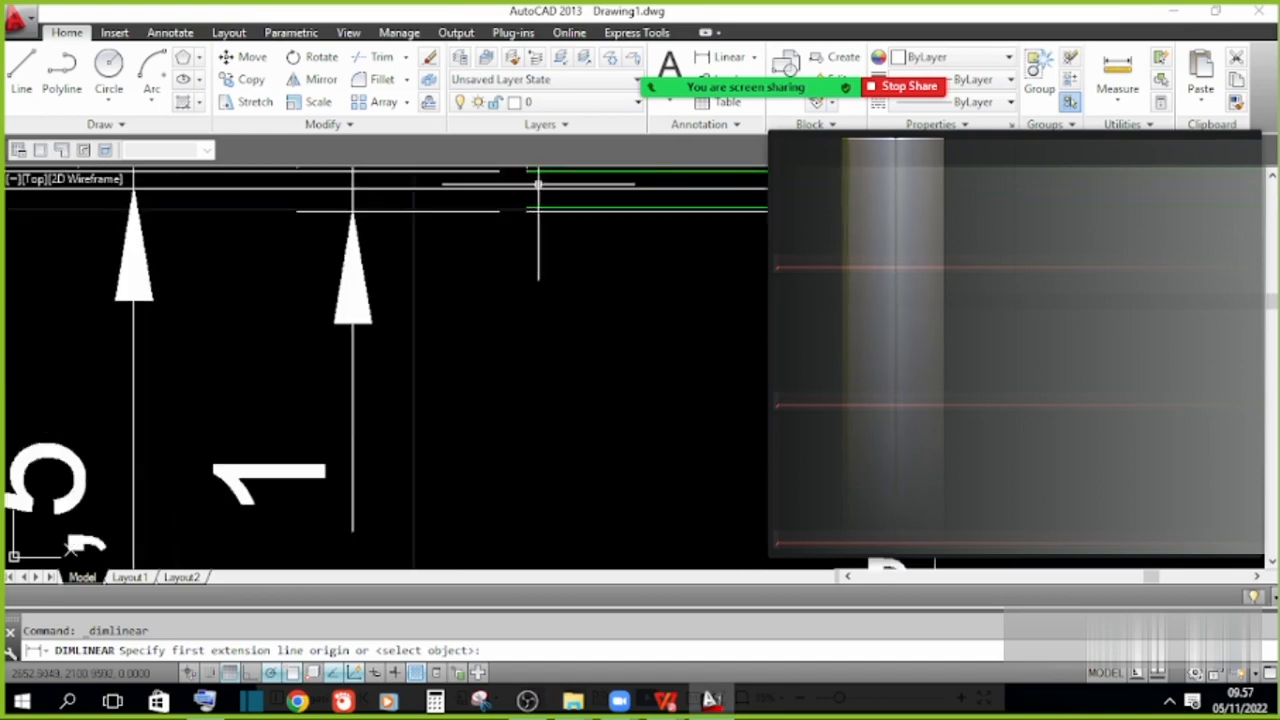
pyautogui.scroll(2, 500, 257)
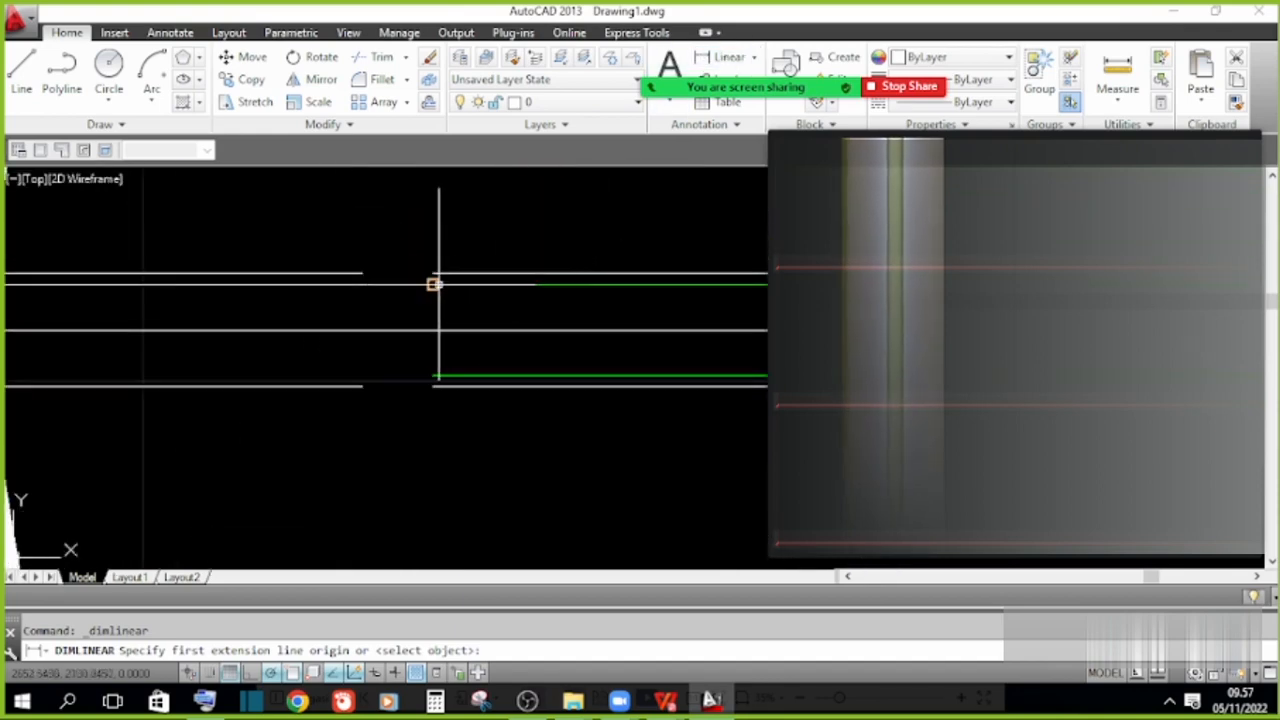
pyautogui.click(432, 329)
pyautogui.click(432, 377)
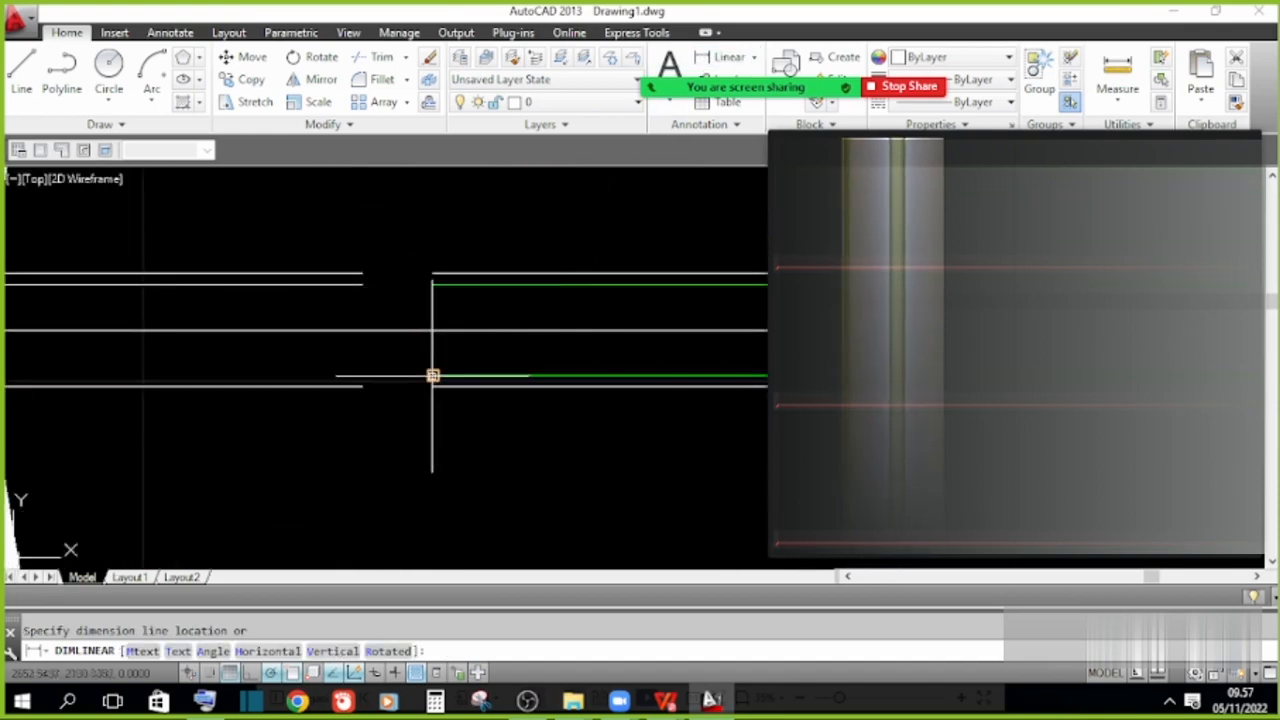
pyautogui.scroll(-8, 478, 222)
pyautogui.moveTo(617, 311)
pyautogui.mouseDown(button='middle')
pyautogui.moveTo(537, 271)
pyautogui.moveTo(586, 294)
pyautogui.mouseUp(button='middle')
pyautogui.click(541, 285)
pyautogui.moveTo(405, 179); pyautogui.dragTo(411, 229, button='middle')
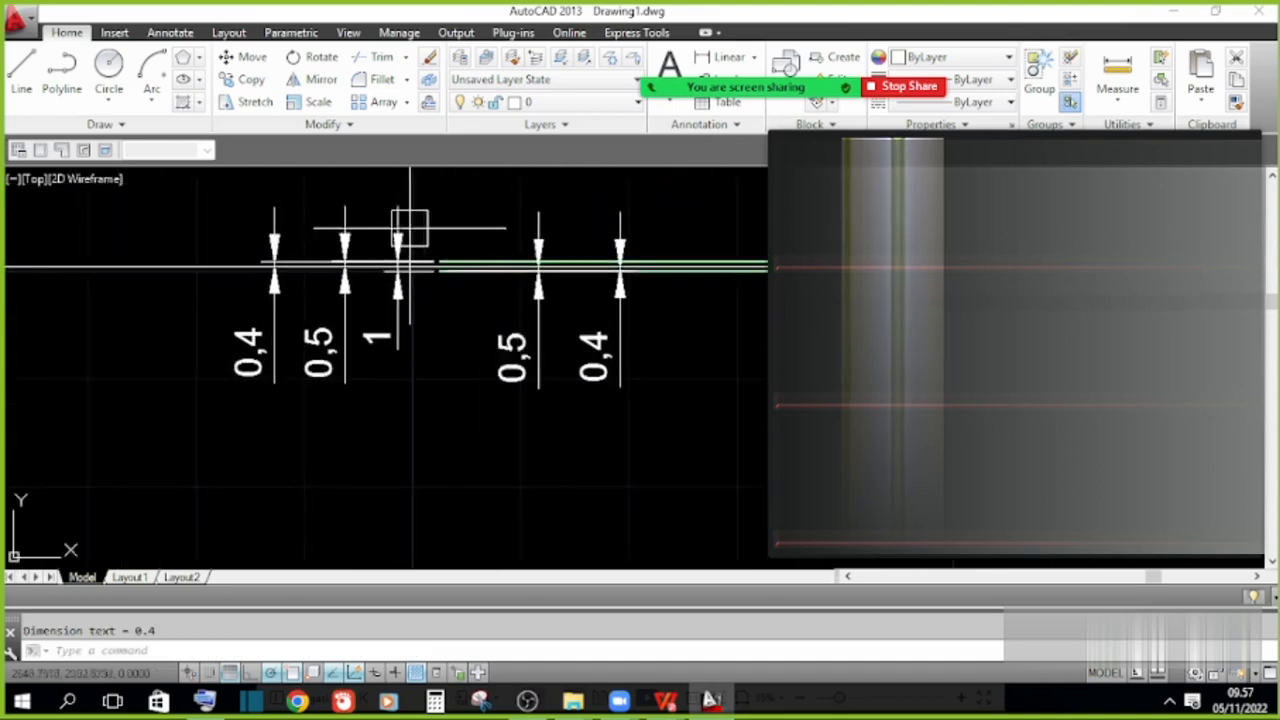
# Examine the outer and green line offsets of the dimensioned multiline and compare it with the larger multiline samples.
pyautogui.scroll(3, 488, 400)
pyautogui.scroll(3, 543, 420)
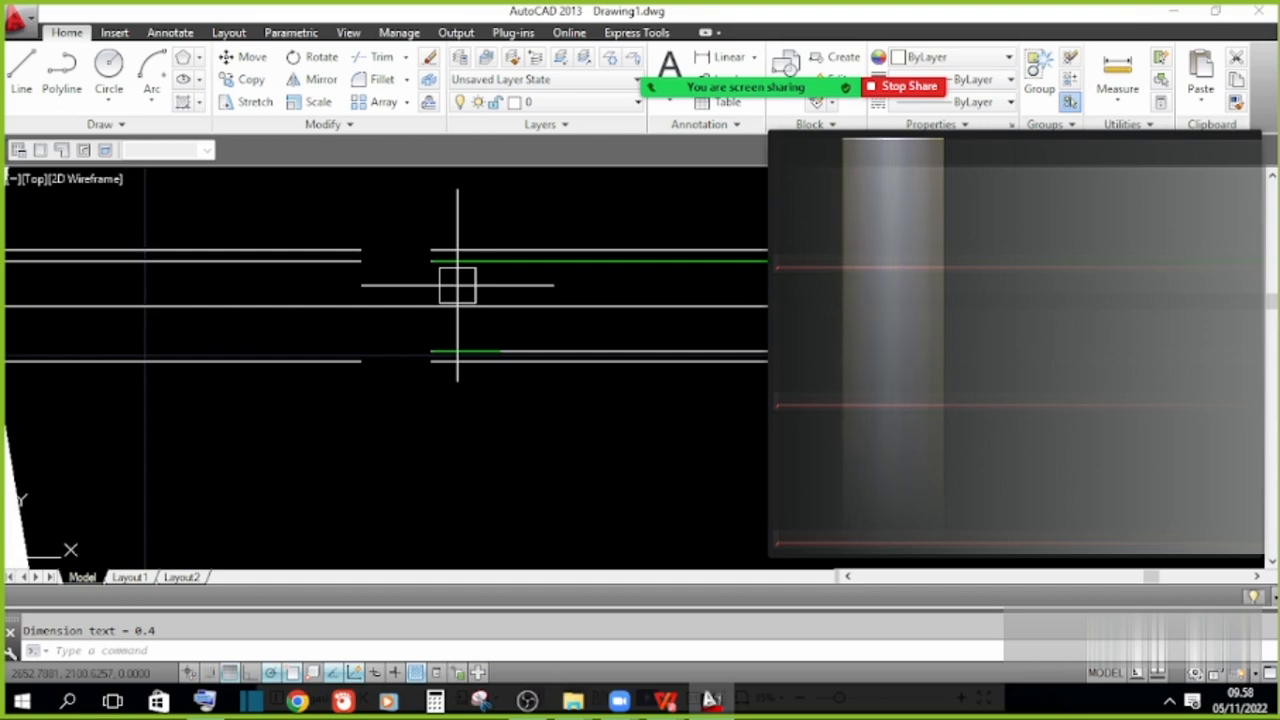
pyautogui.scroll(-3, 494, 294)
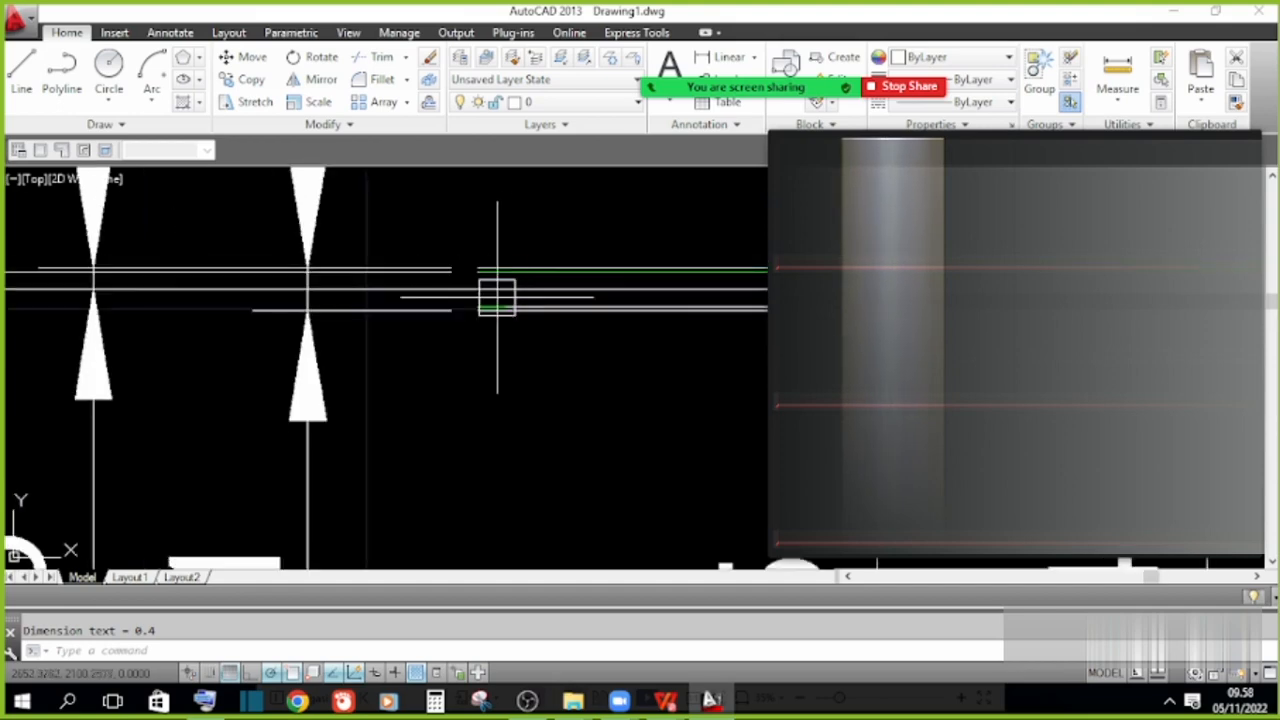
pyautogui.scroll(2, 489, 313)
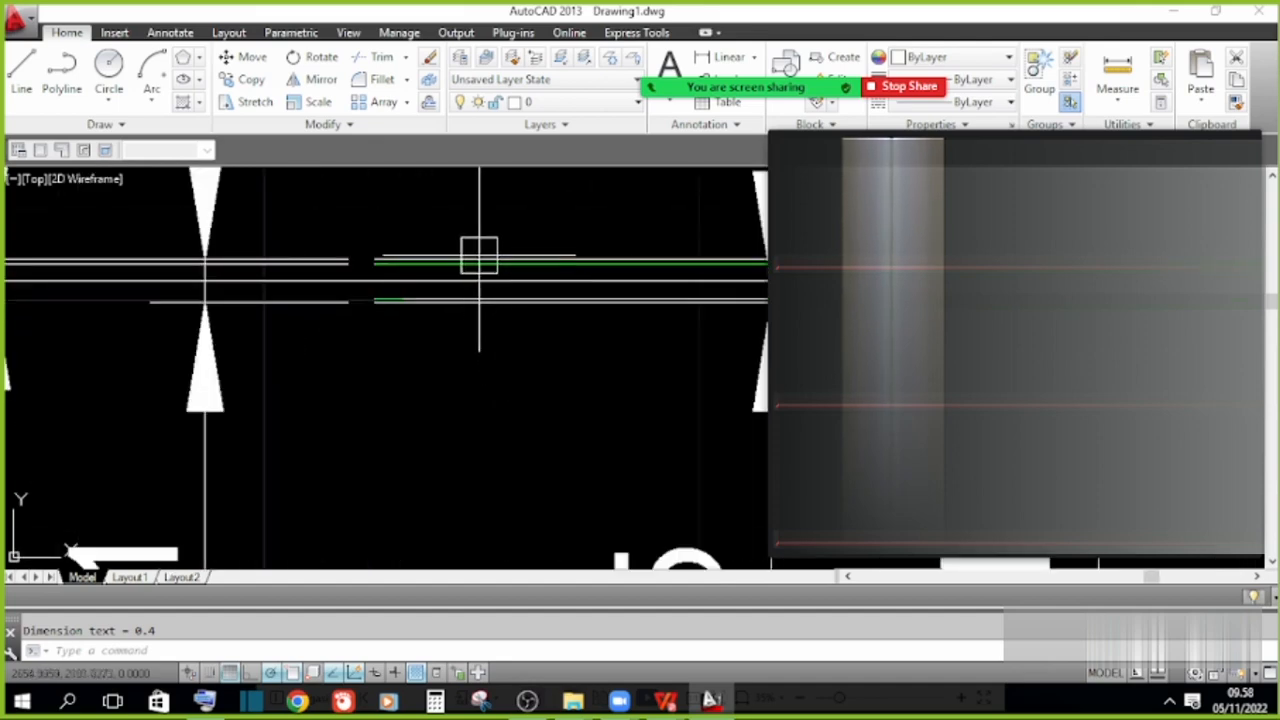
pyautogui.scroll(4, 409, 309)
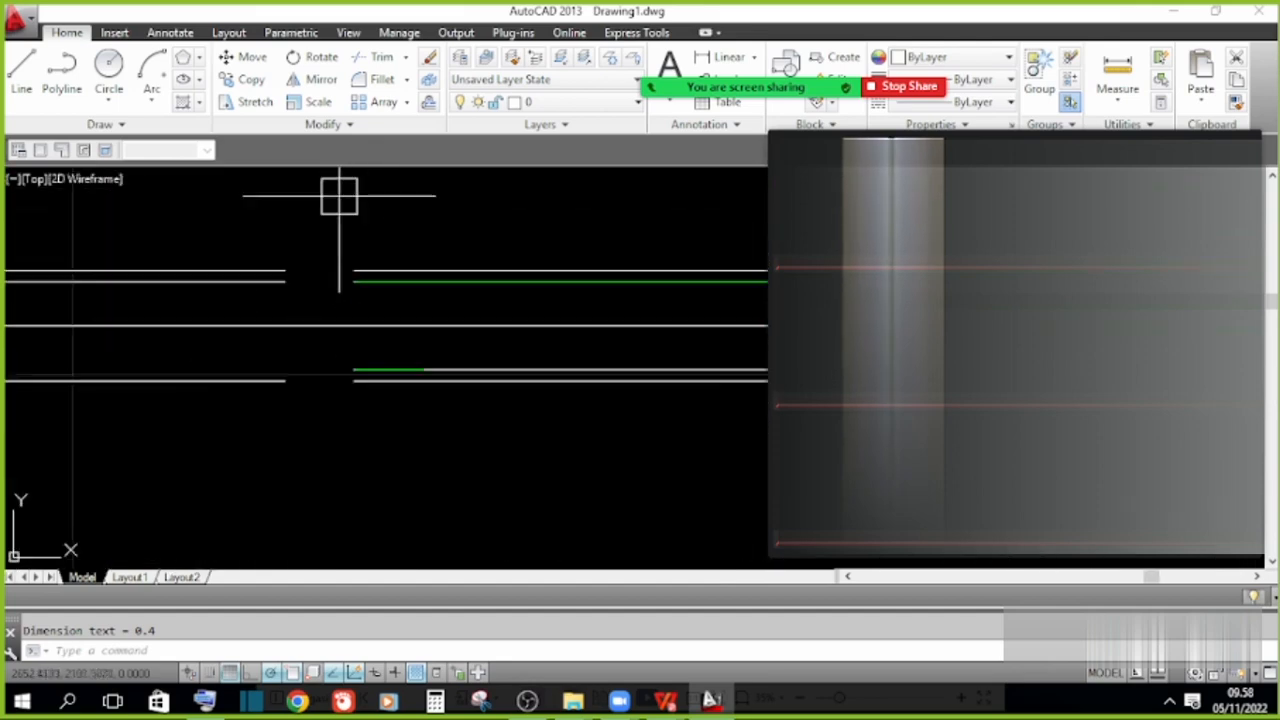
pyautogui.scroll(-5, 339, 196)
pyautogui.scroll(1, 374, 260)
pyautogui.scroll(-1, 309, 271)
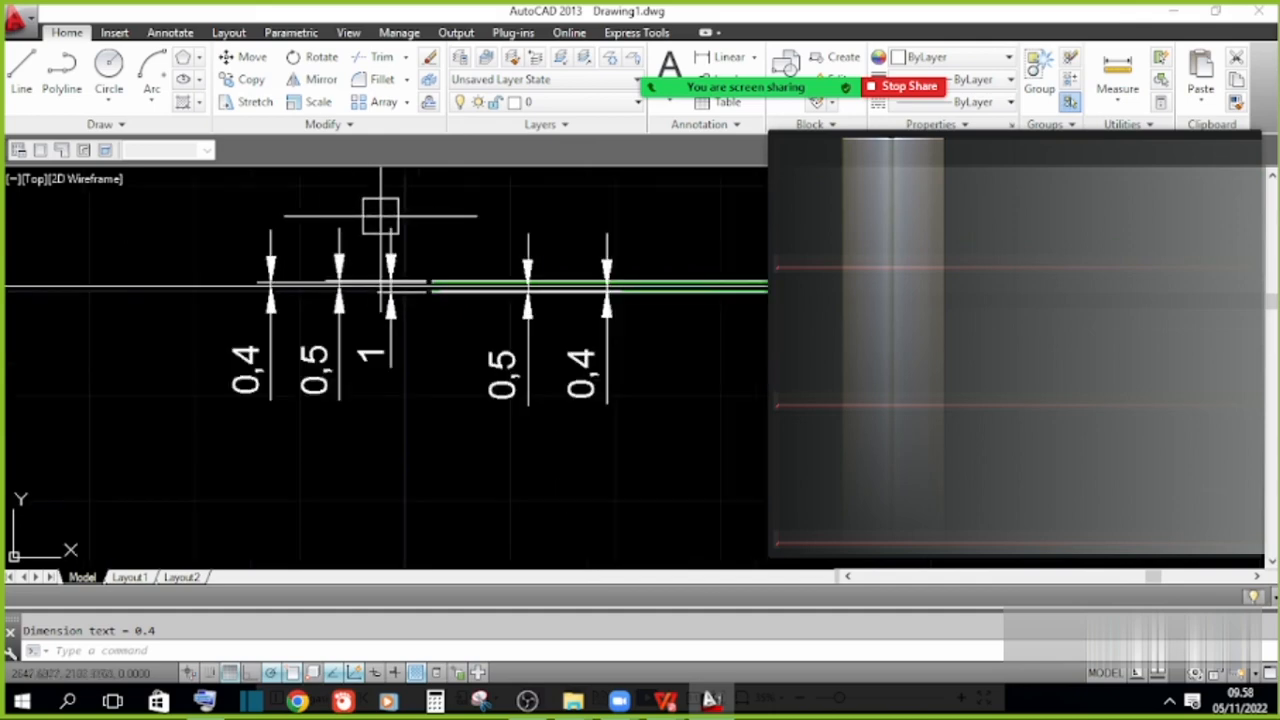
pyautogui.scroll(4, 410, 285)
pyautogui.scroll(-6, 360, 238)
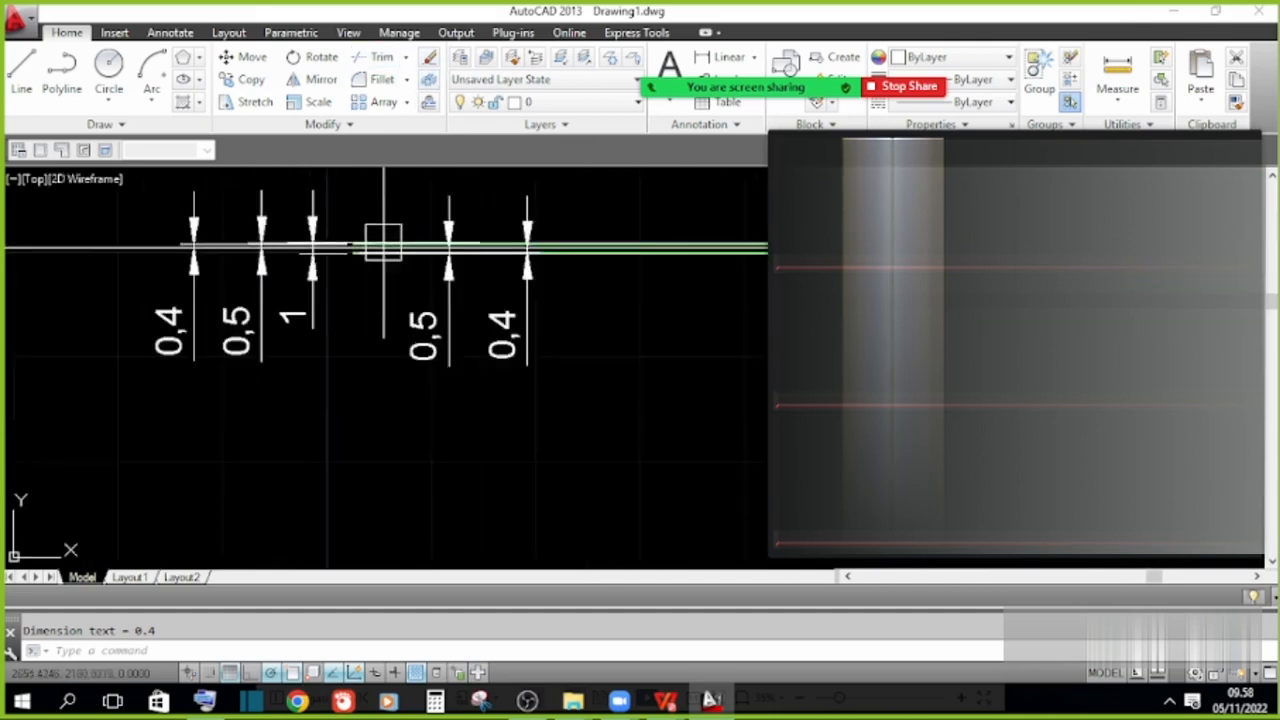
pyautogui.moveTo(358, 336); pyautogui.dragTo(600, 327, button='middle')
pyautogui.scroll(-1, 540, 360)
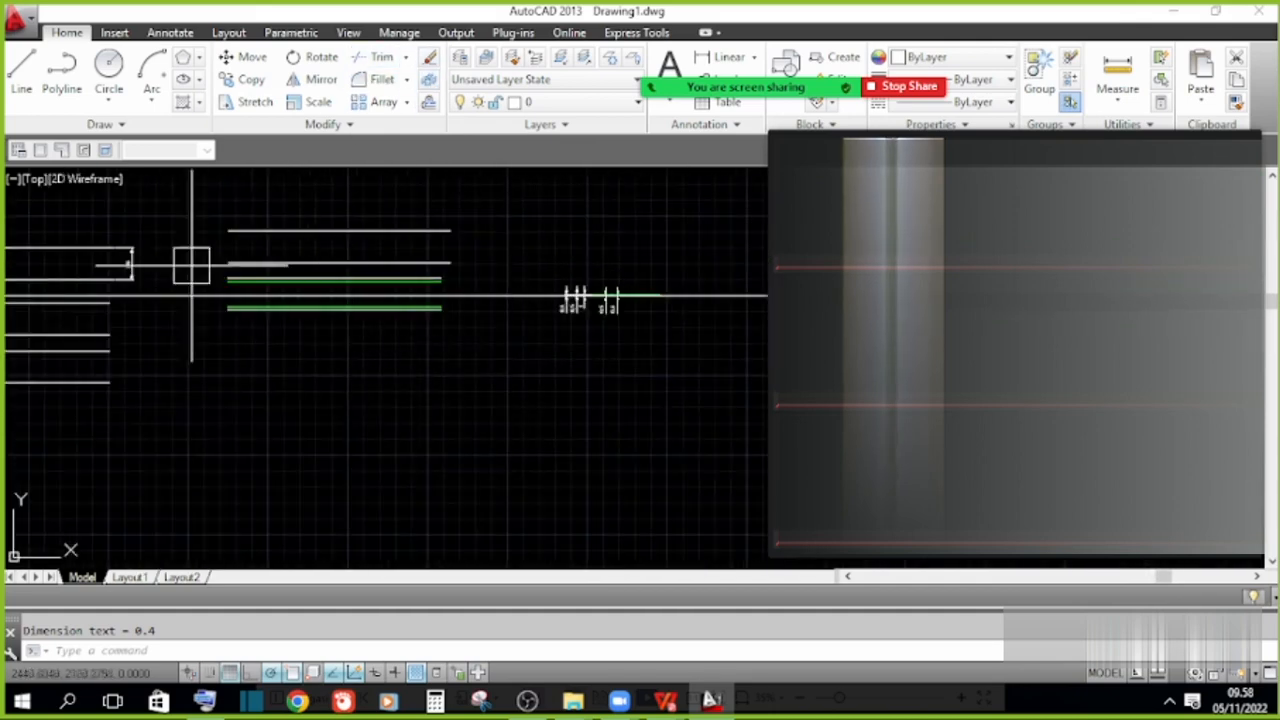
pyautogui.scroll(2, 193, 264)
pyautogui.scroll(-2, 357, 261)
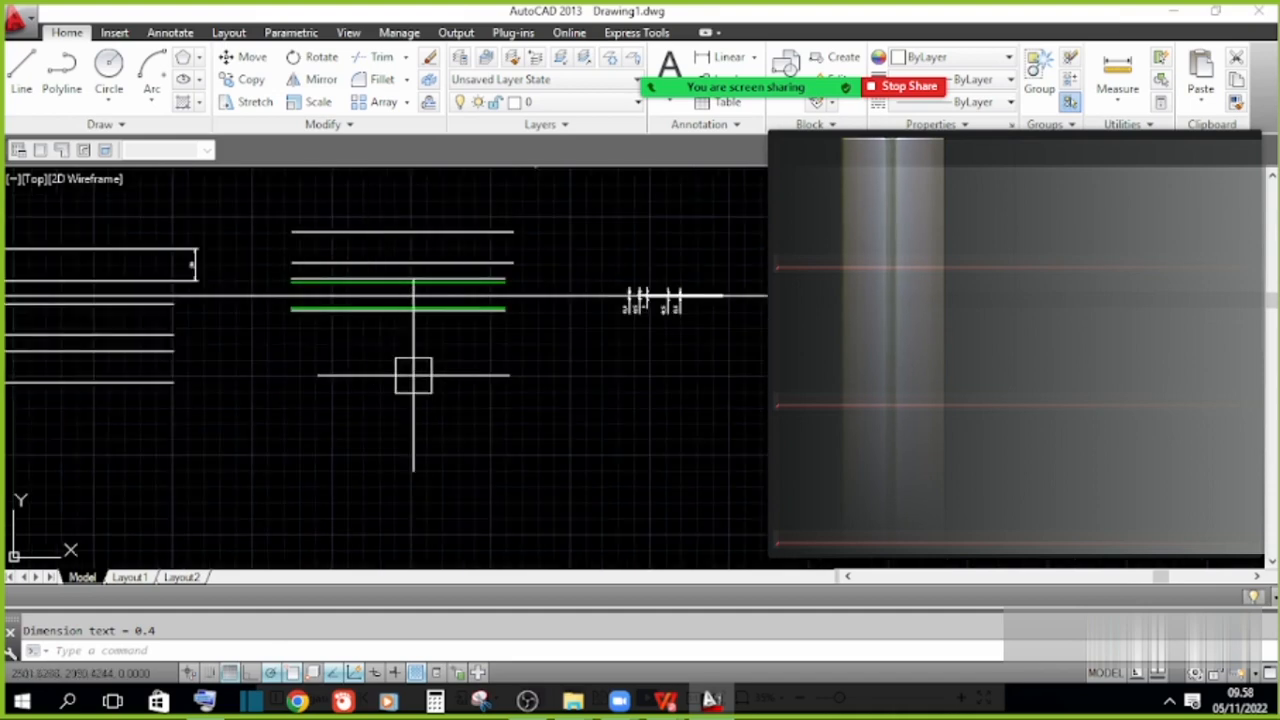
pyautogui.press('Return')
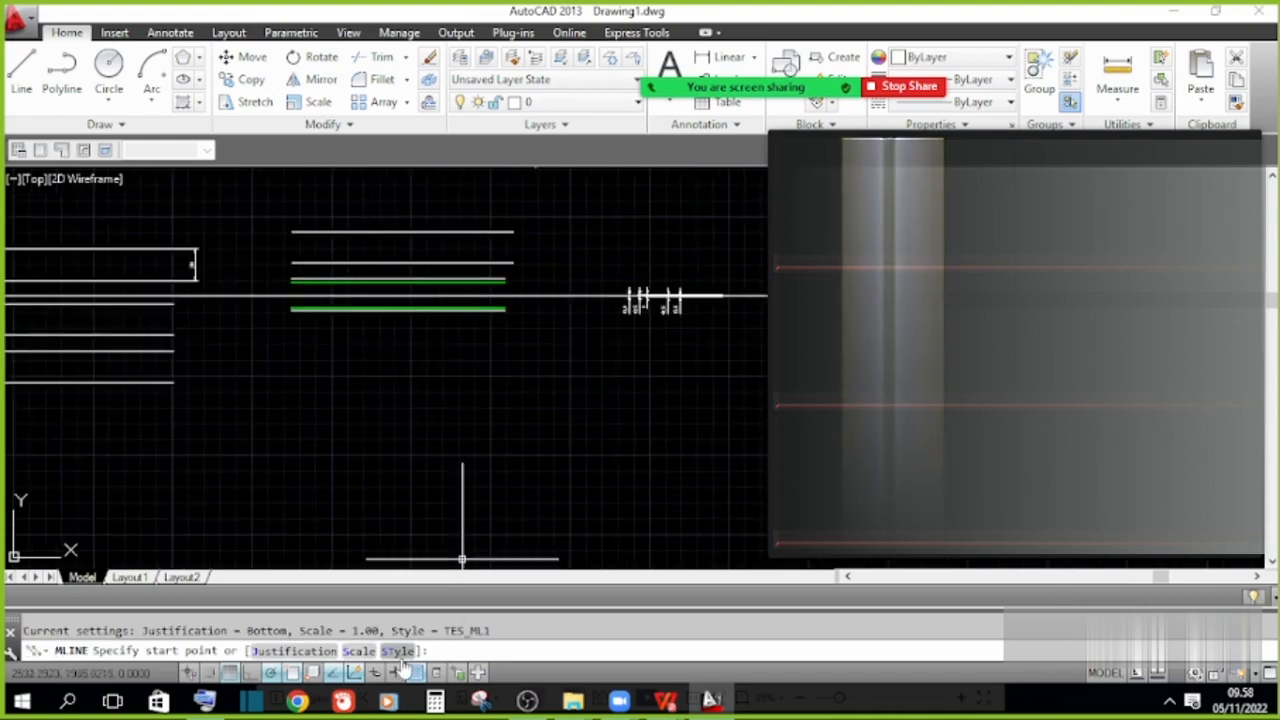
pyautogui.write('ST')
pyautogui.press('Return')
pyautogui.press('Return')
pyautogui.press('Escape')
# Start the Multiline command, list the loaded multiline styles and set the current style to STANDARD.
pyautogui.write('ML')
pyautogui.press('Return')
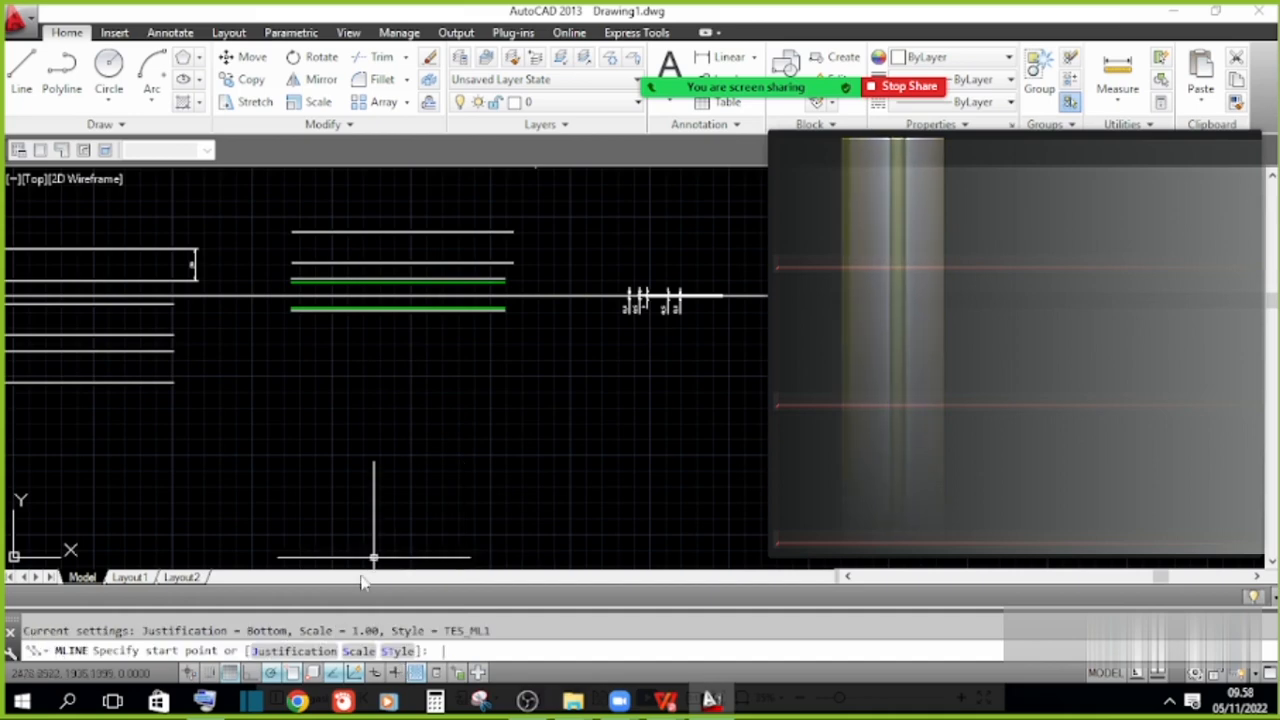
pyautogui.click(396, 651)
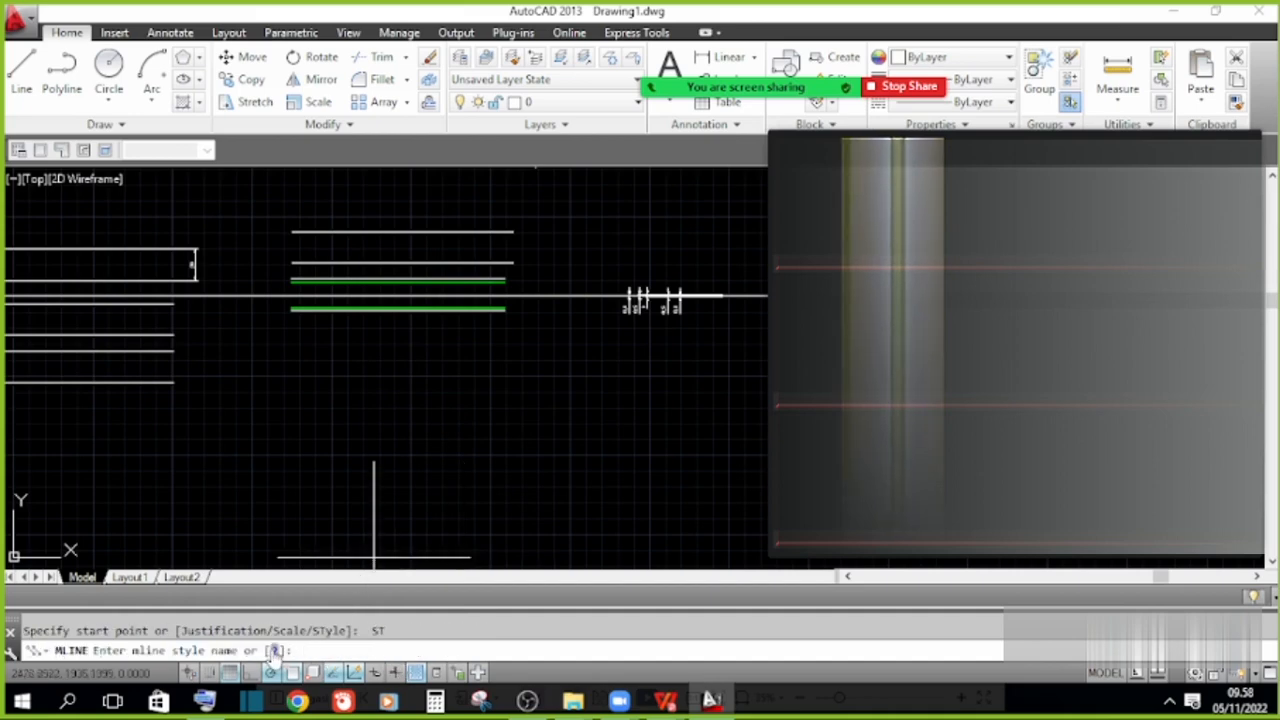
pyautogui.click(273, 651)
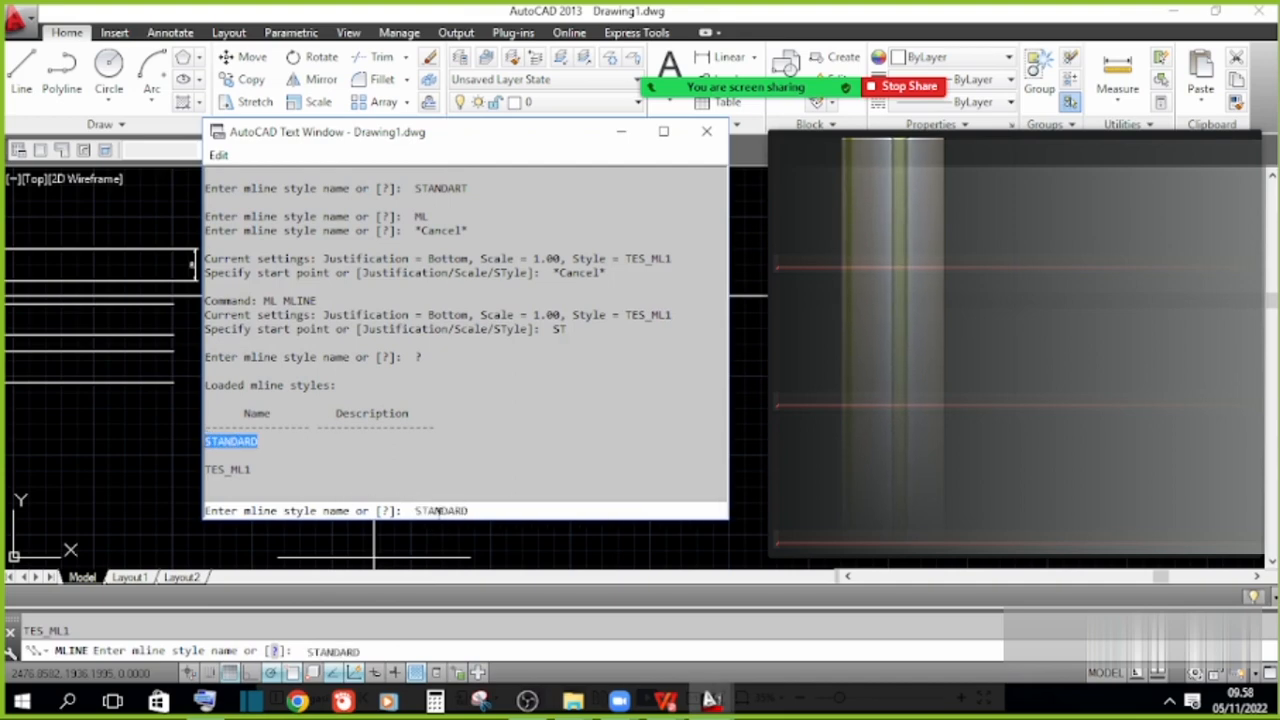
pyautogui.press('Return')
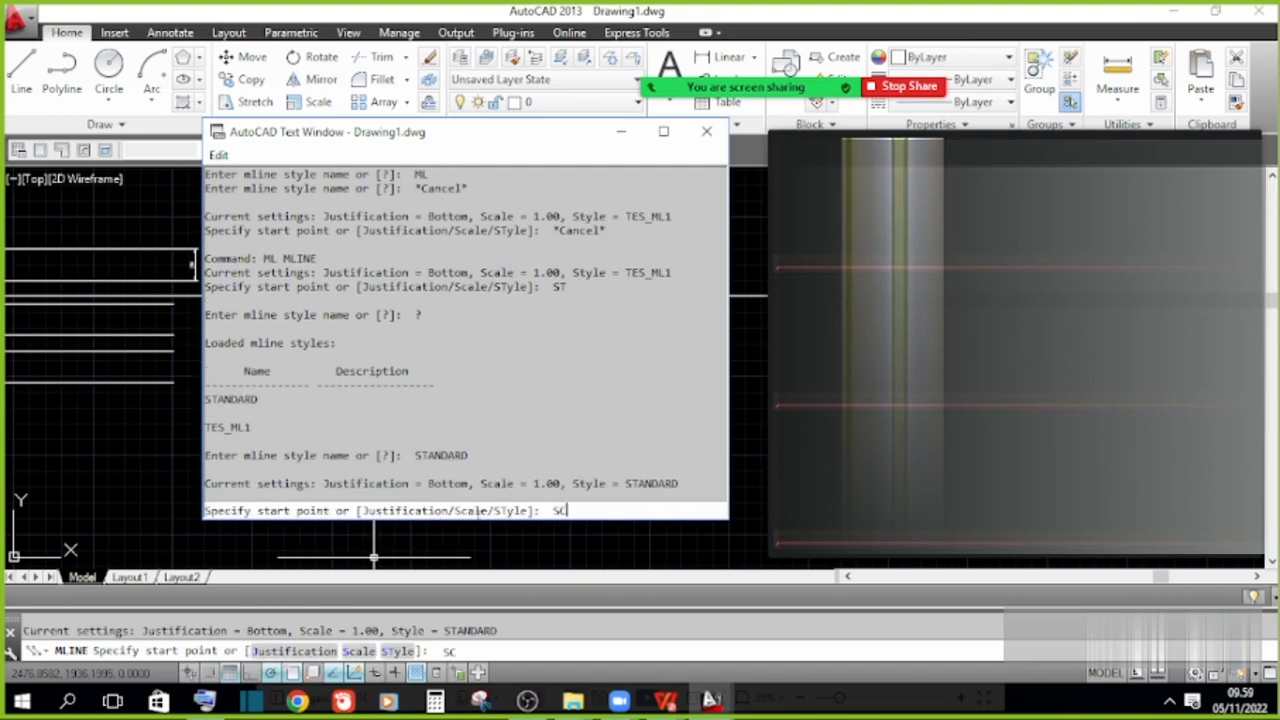
# Set the multiline scale to 15 and draw a horizontal multiline in the empty area below the TES_ML1 samples.
pyautogui.press('Return')
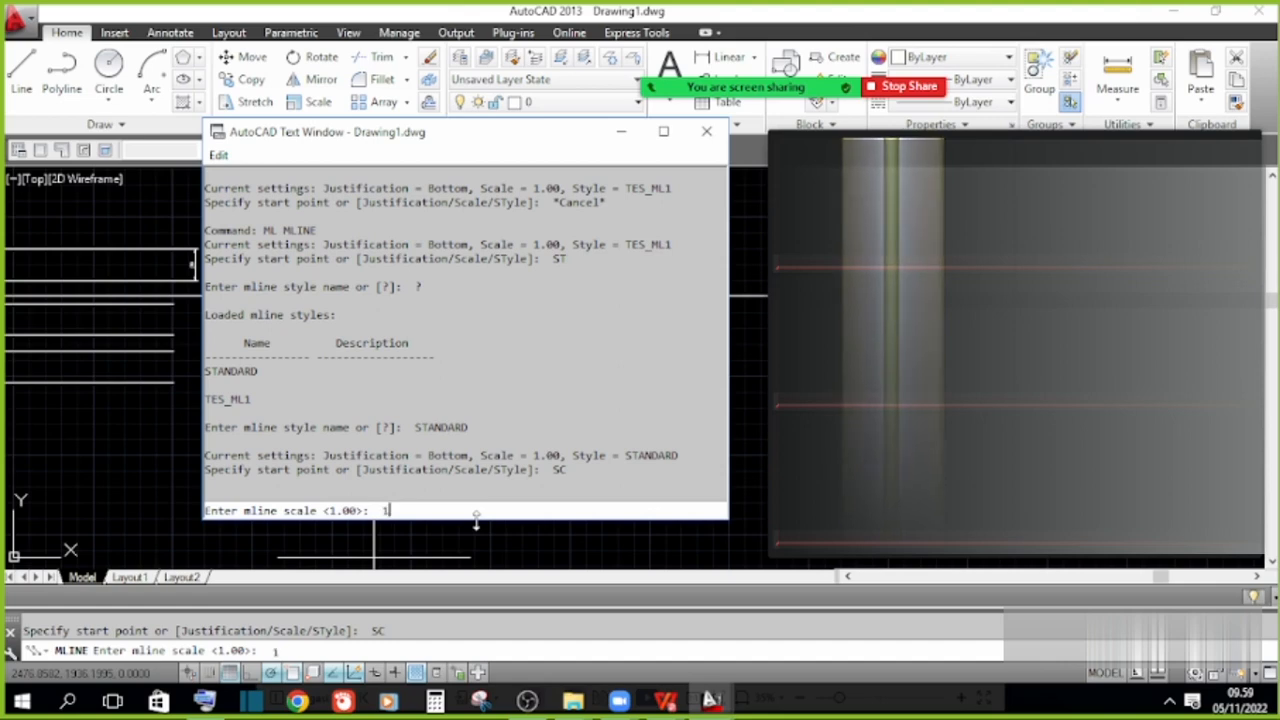
pyautogui.write('15')
pyautogui.press('Return')
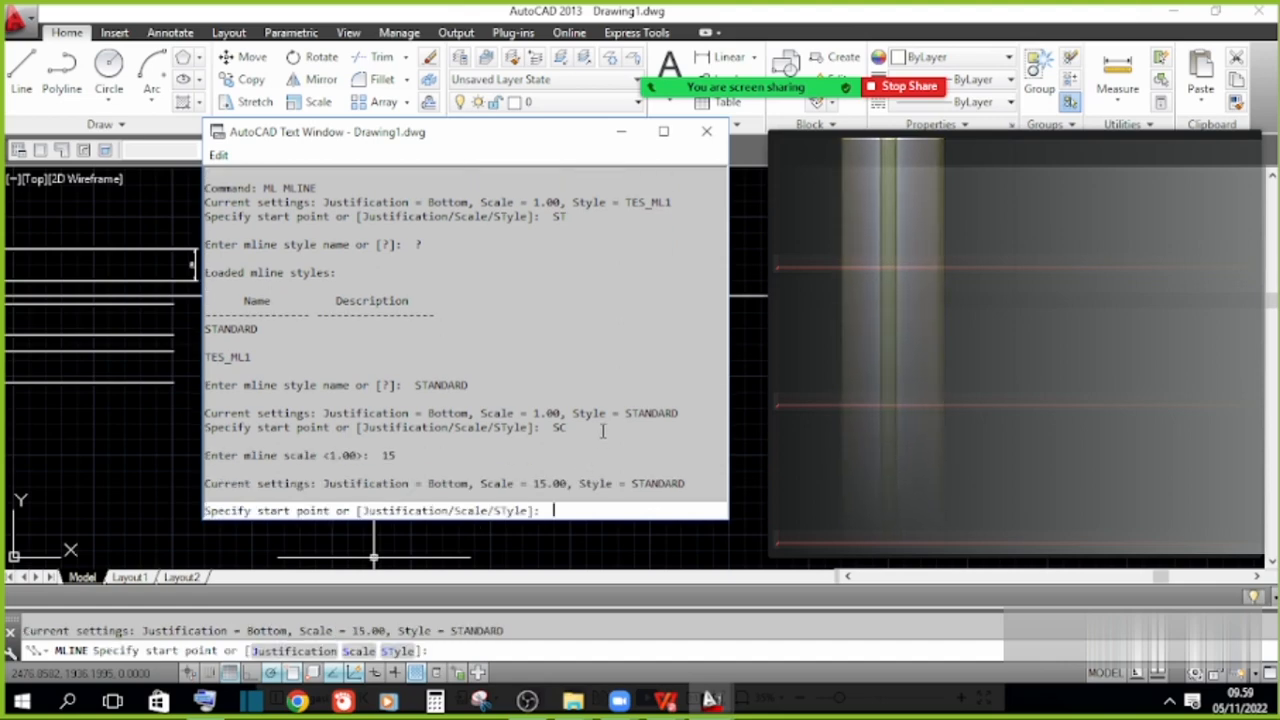
pyautogui.press('F2')
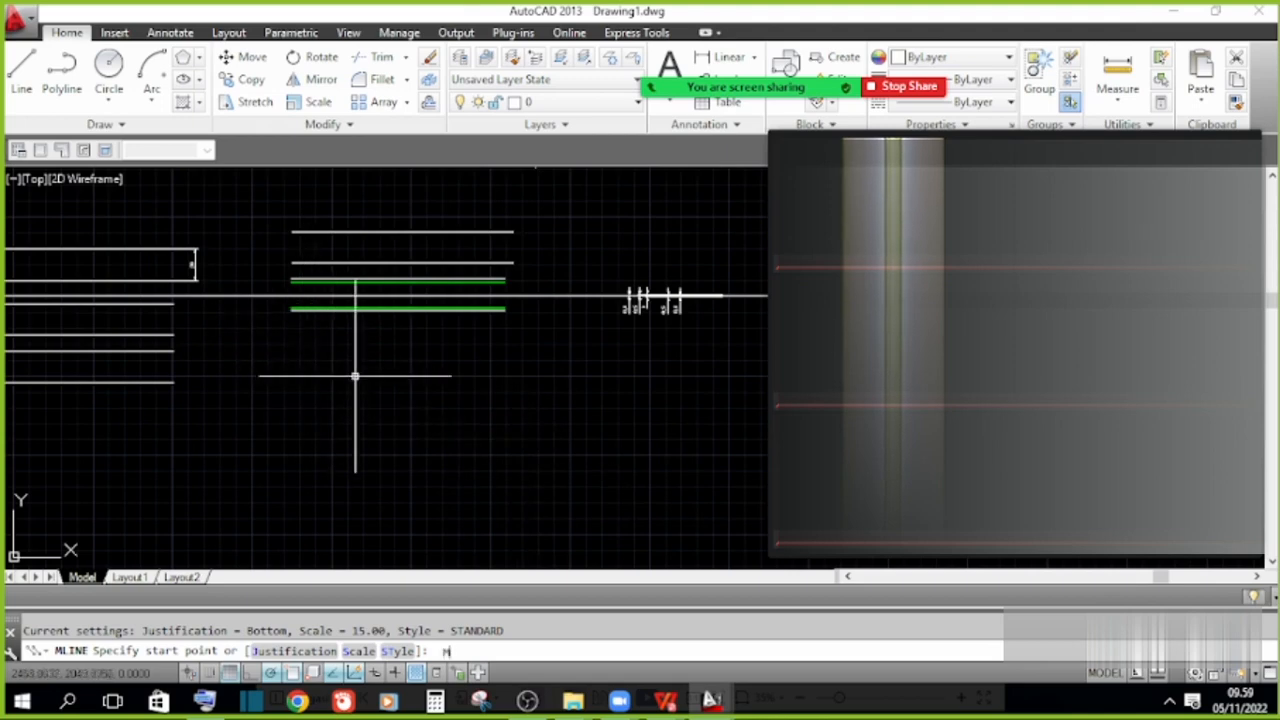
pyautogui.click(407, 427)
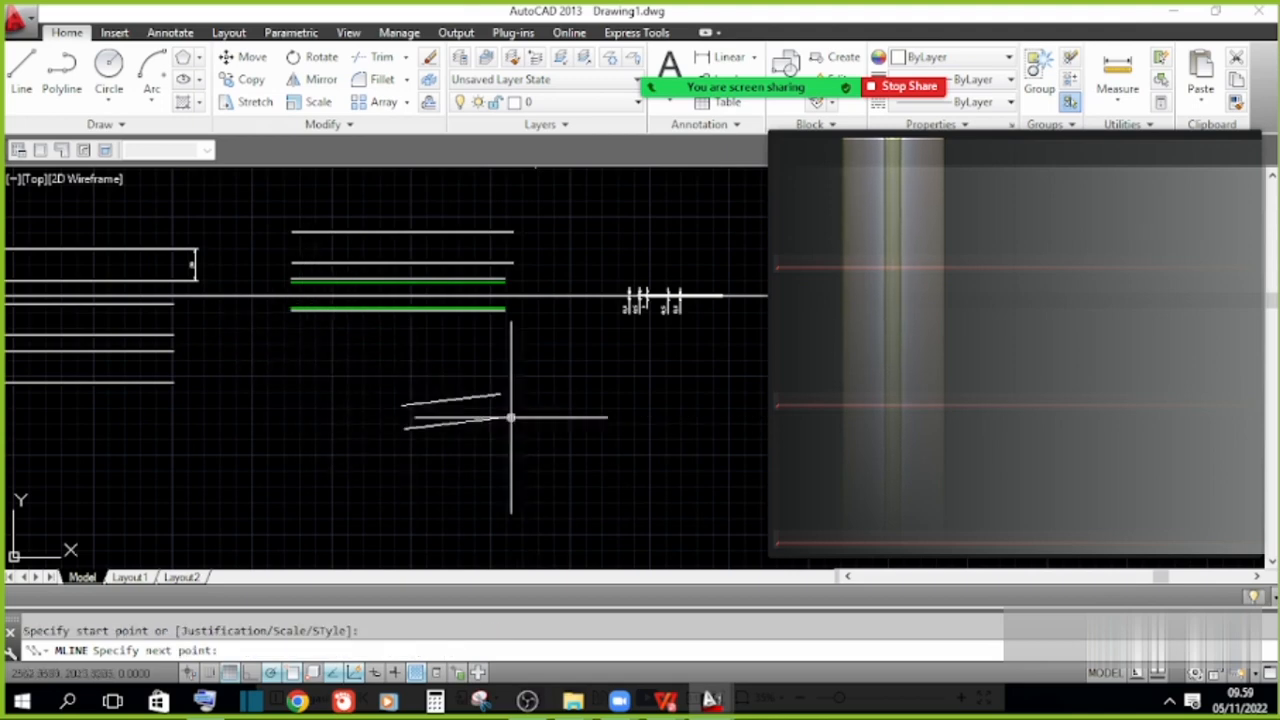
pyautogui.click(612, 423)
pyautogui.press('Escape')
pyautogui.scroll(4, 437, 420)
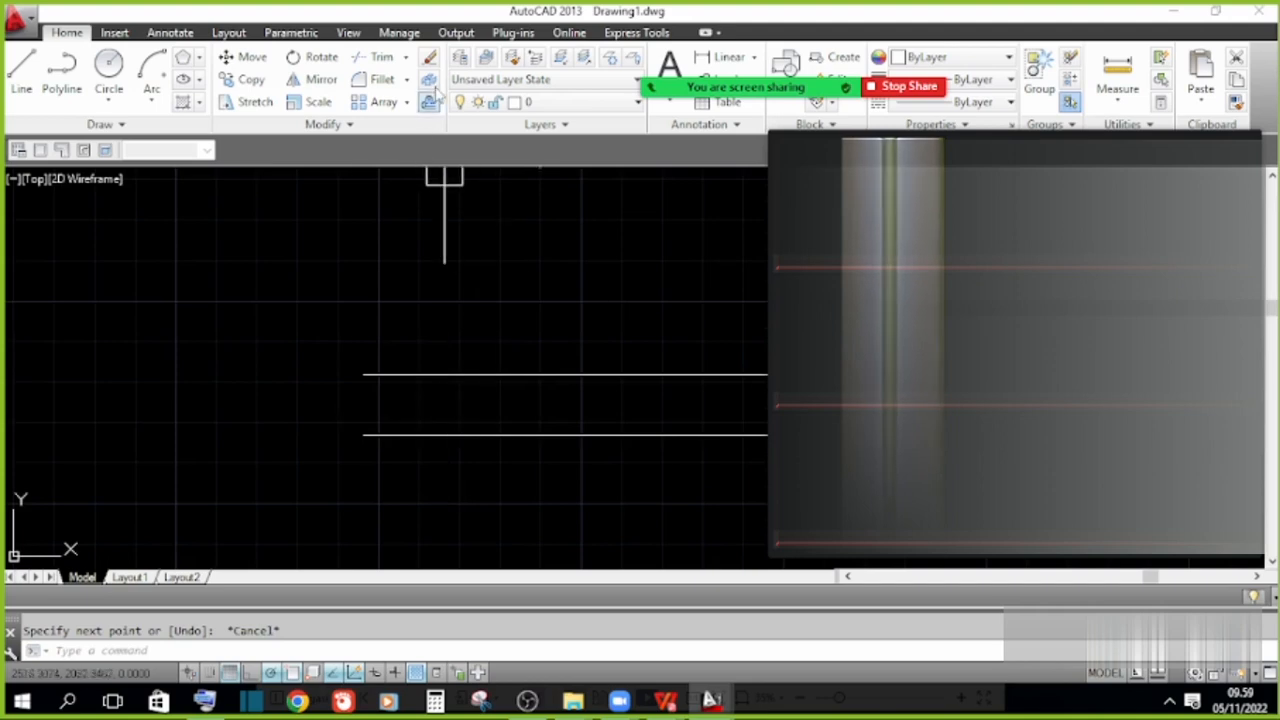
pyautogui.click(725, 57)
pyautogui.click(364, 376)
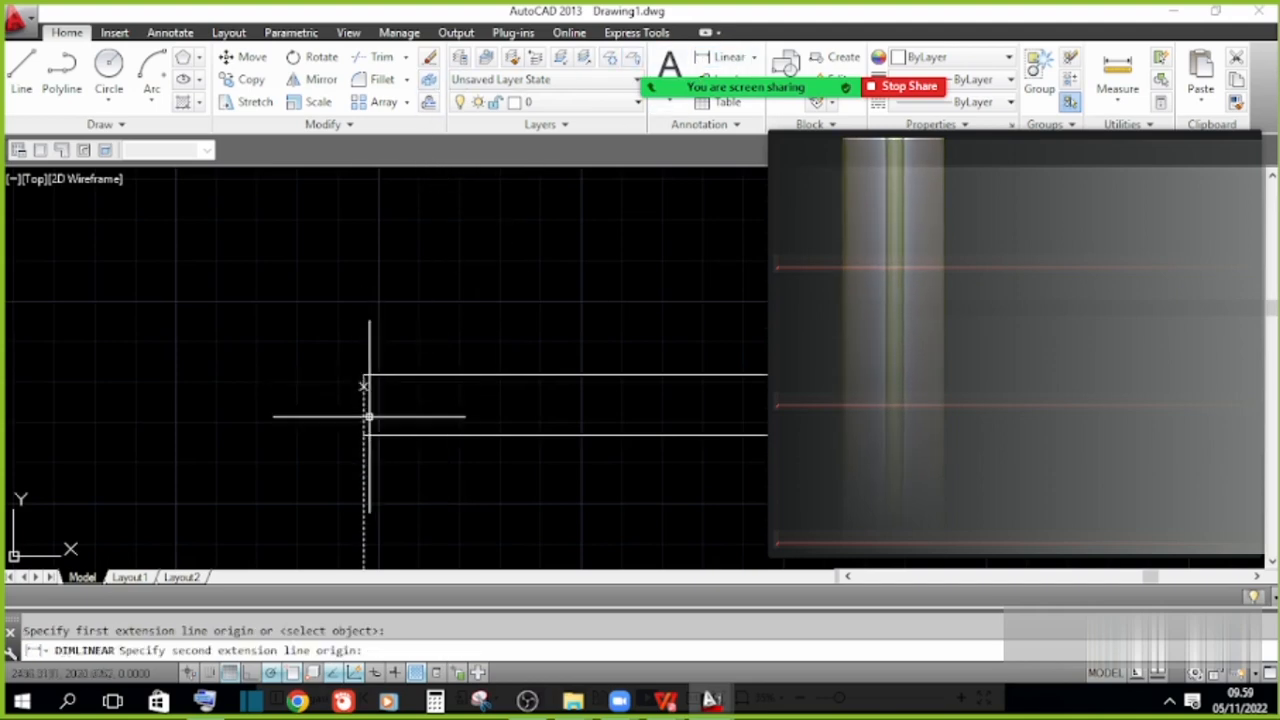
pyautogui.click(364, 434)
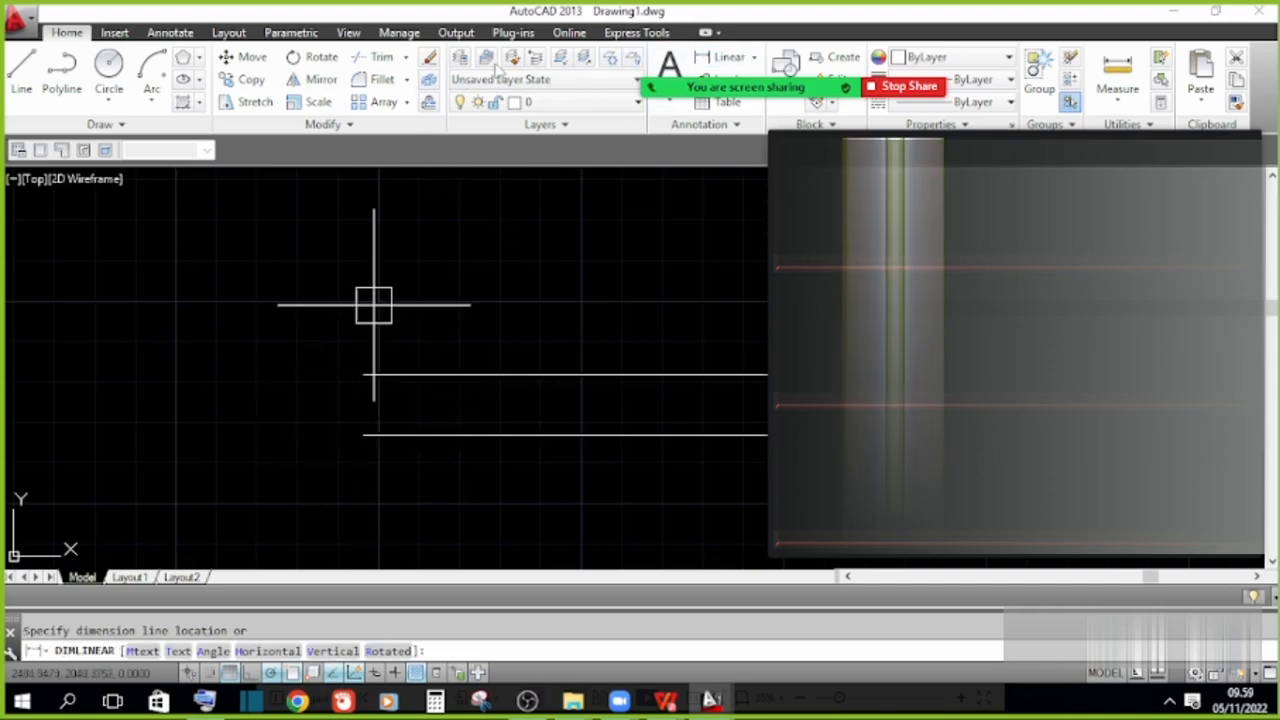
pyautogui.press('Escape')
# Add a linear dimension between the two lines at the left end of the scale 15 STANDARD multiline.
pyautogui.press('Return')
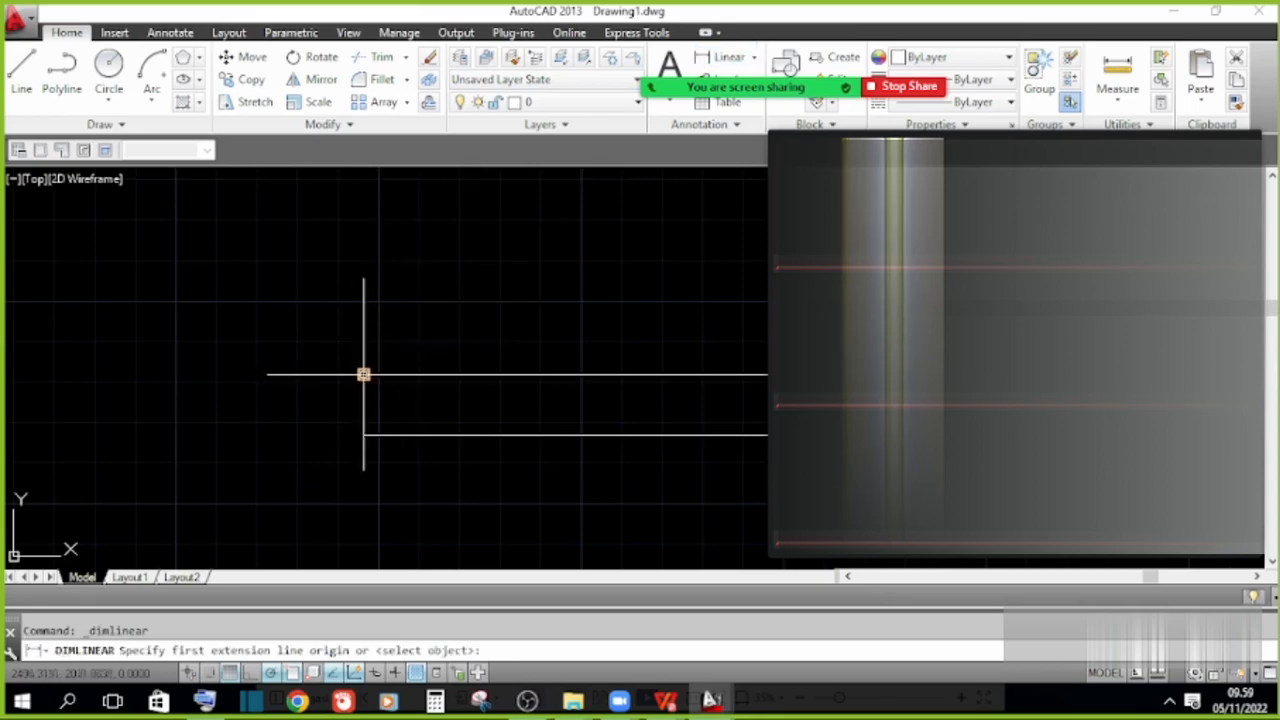